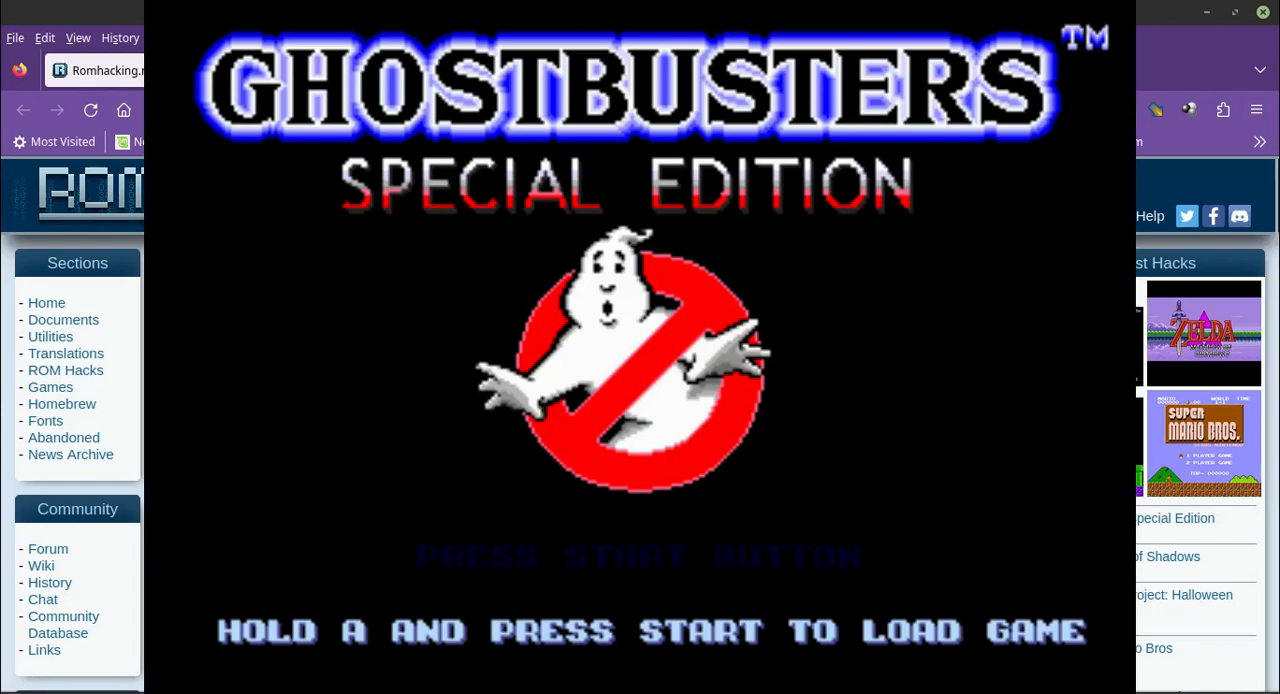
Review the description, feature list, ROM information and credits of the Ghostbusters - Special Edition hack on its Romhacking.net page.
{"action": "left_click", "coordinate": [560, 406]}
{"action": "scroll", "coordinate": [560, 406], "scroll_direction": "down", "scroll_amount": 2}
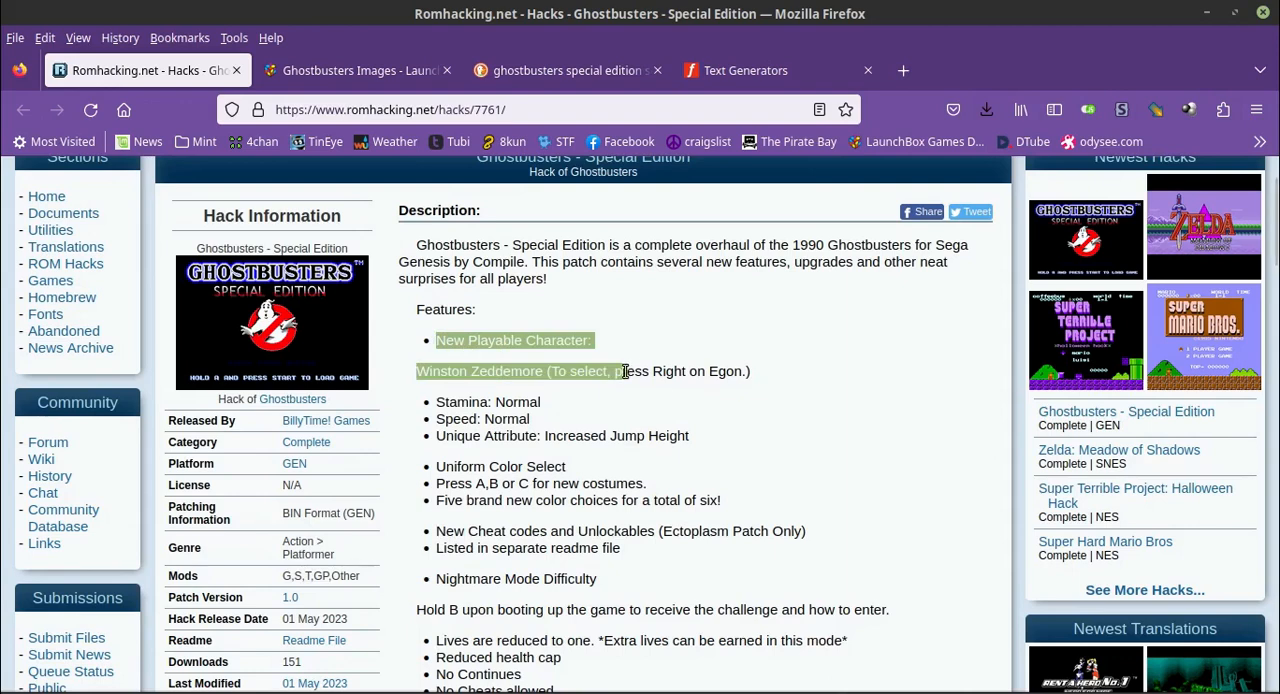
{"action": "left_click_drag", "start_coordinate": [555, 383], "coordinate": [542, 380]}
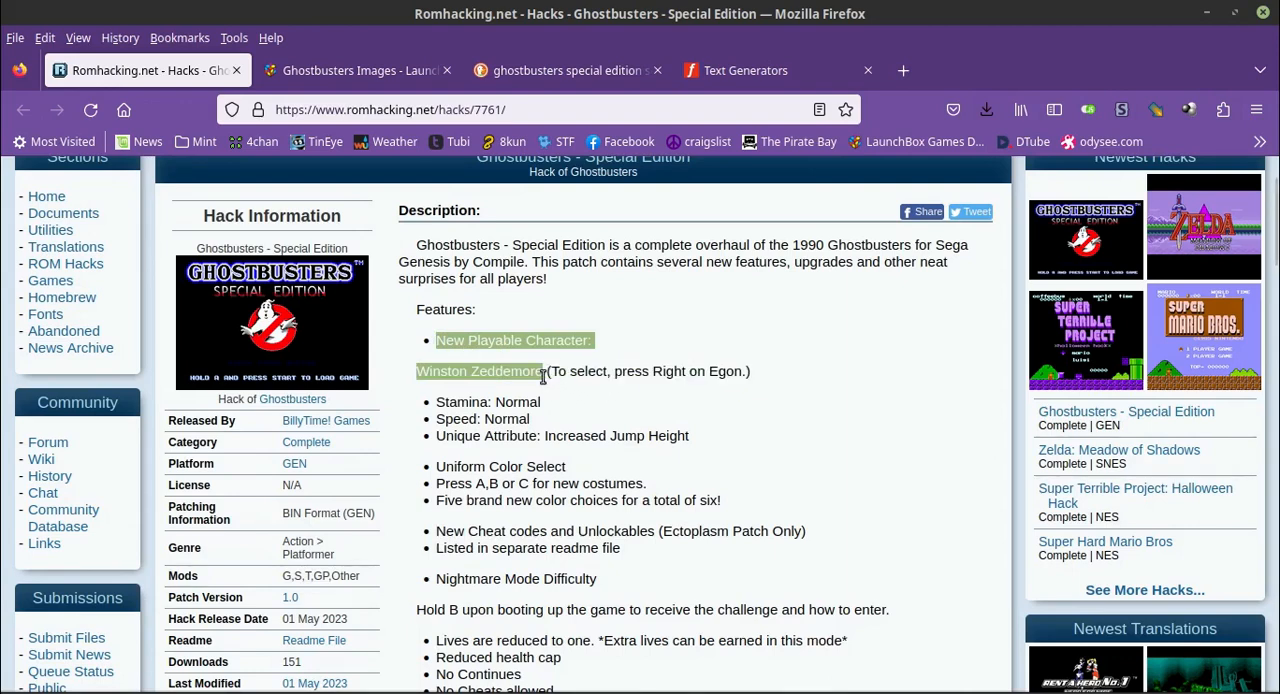
{"action": "left_click", "coordinate": [708, 412]}
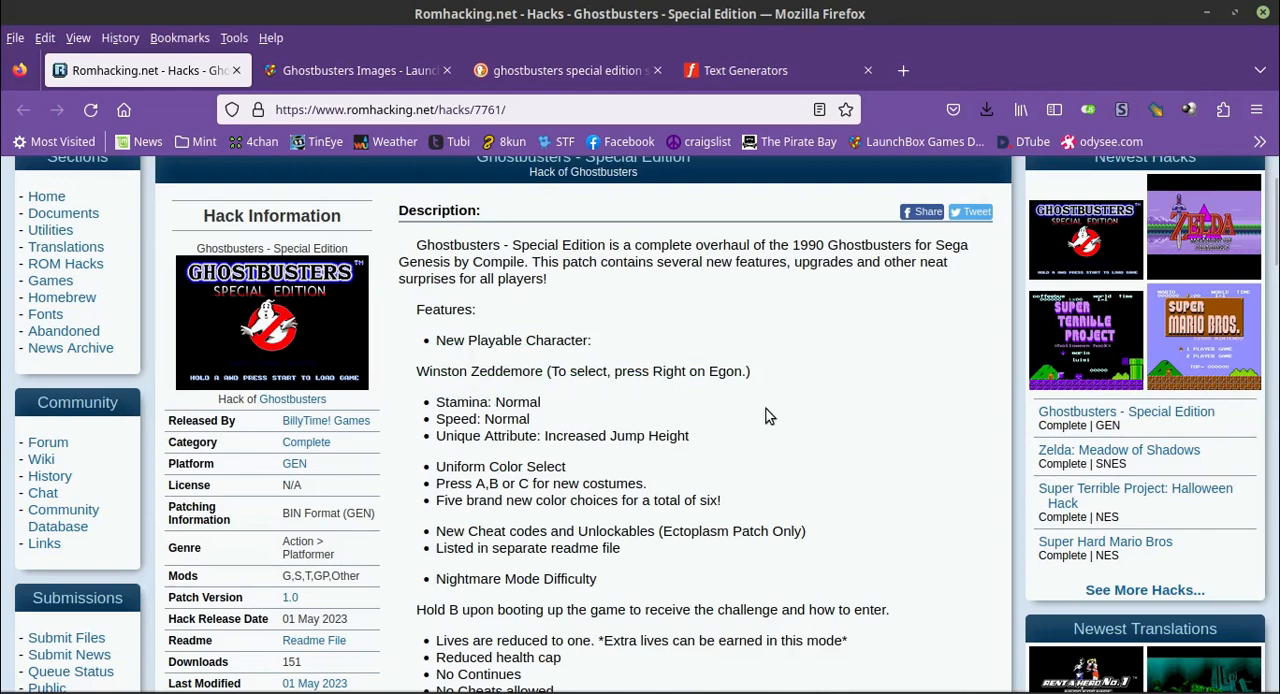
{"action": "scroll", "coordinate": [768, 416], "scroll_direction": "down", "scroll_amount": 3}
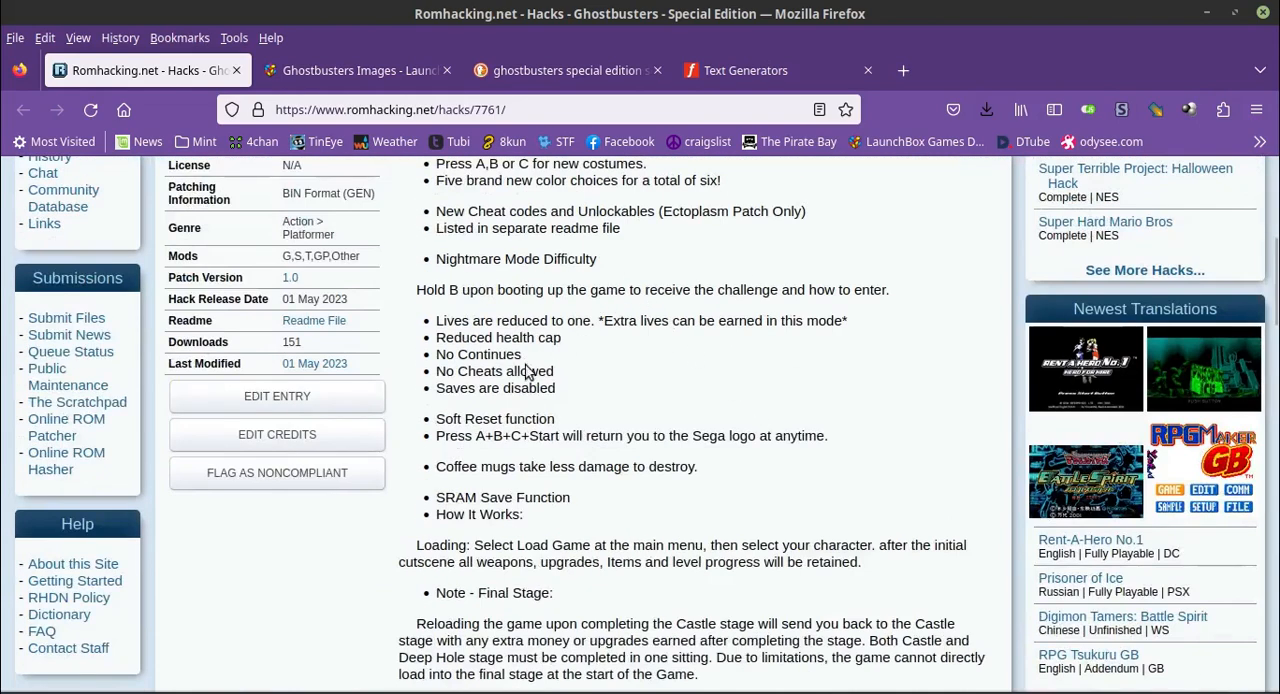
{"action": "scroll", "coordinate": [843, 471], "scroll_direction": "down", "scroll_amount": 4}
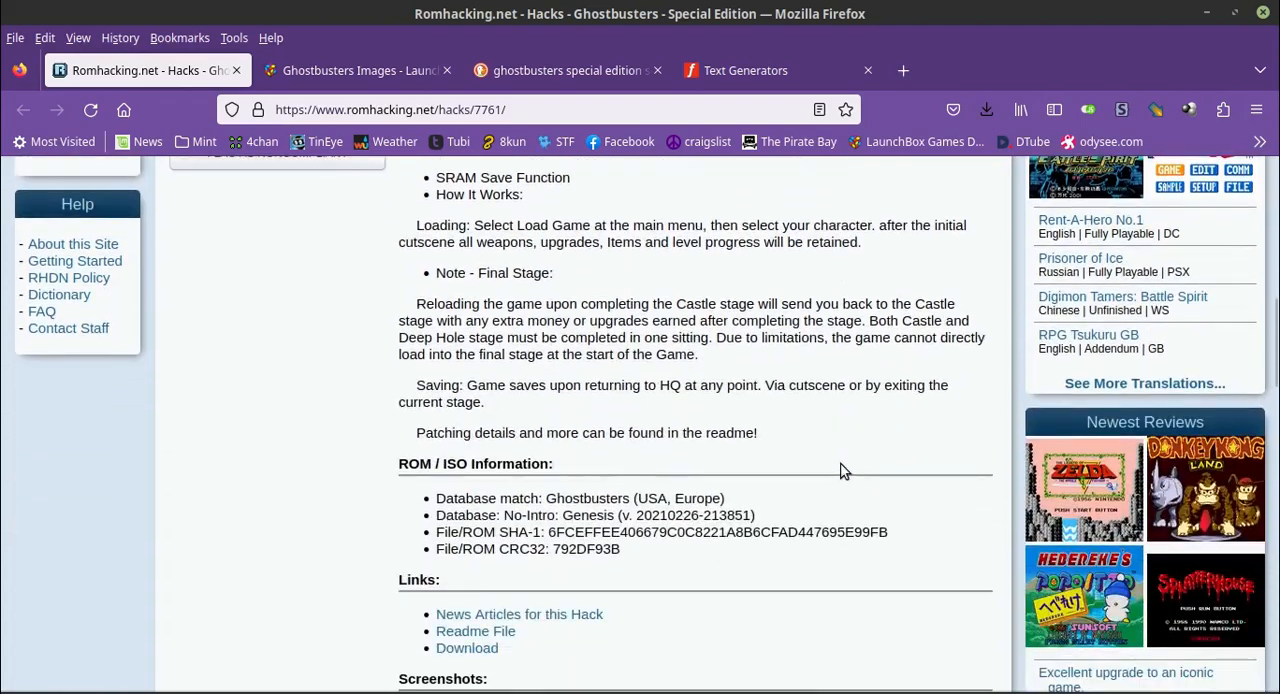
{"action": "scroll", "coordinate": [843, 471], "scroll_direction": "down", "scroll_amount": 6}
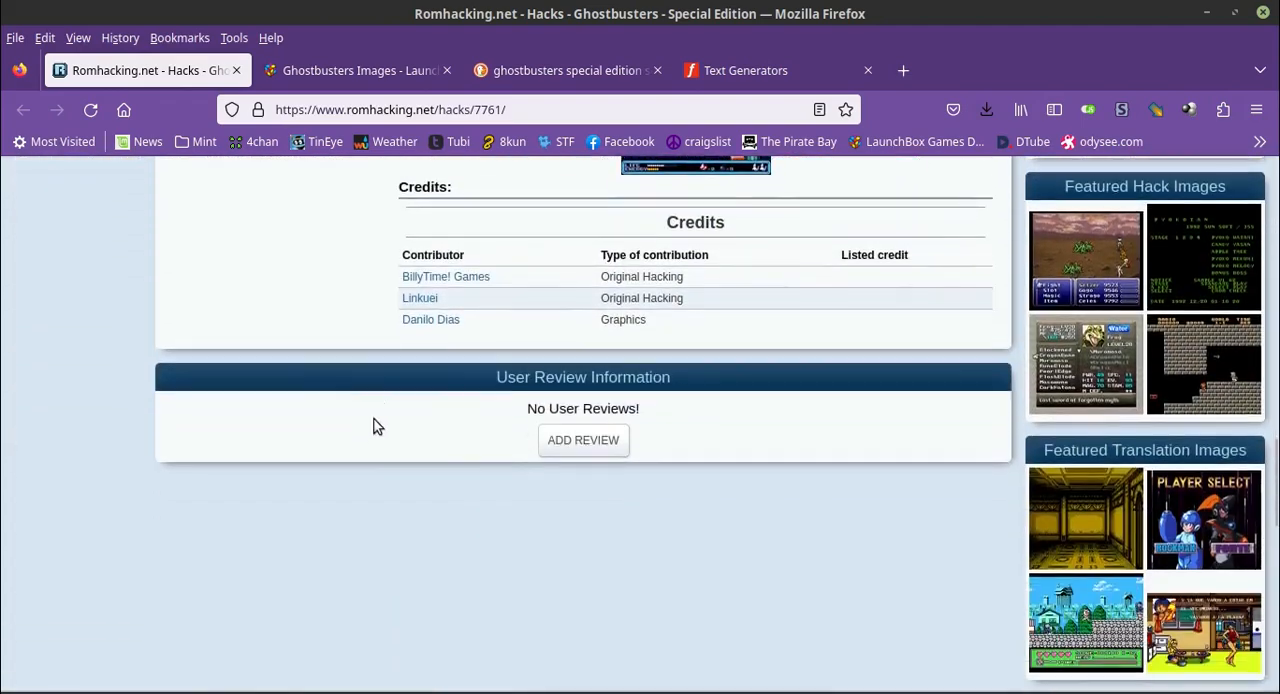
{"action": "scroll", "coordinate": [146, 404], "scroll_direction": "up", "scroll_amount": 15}
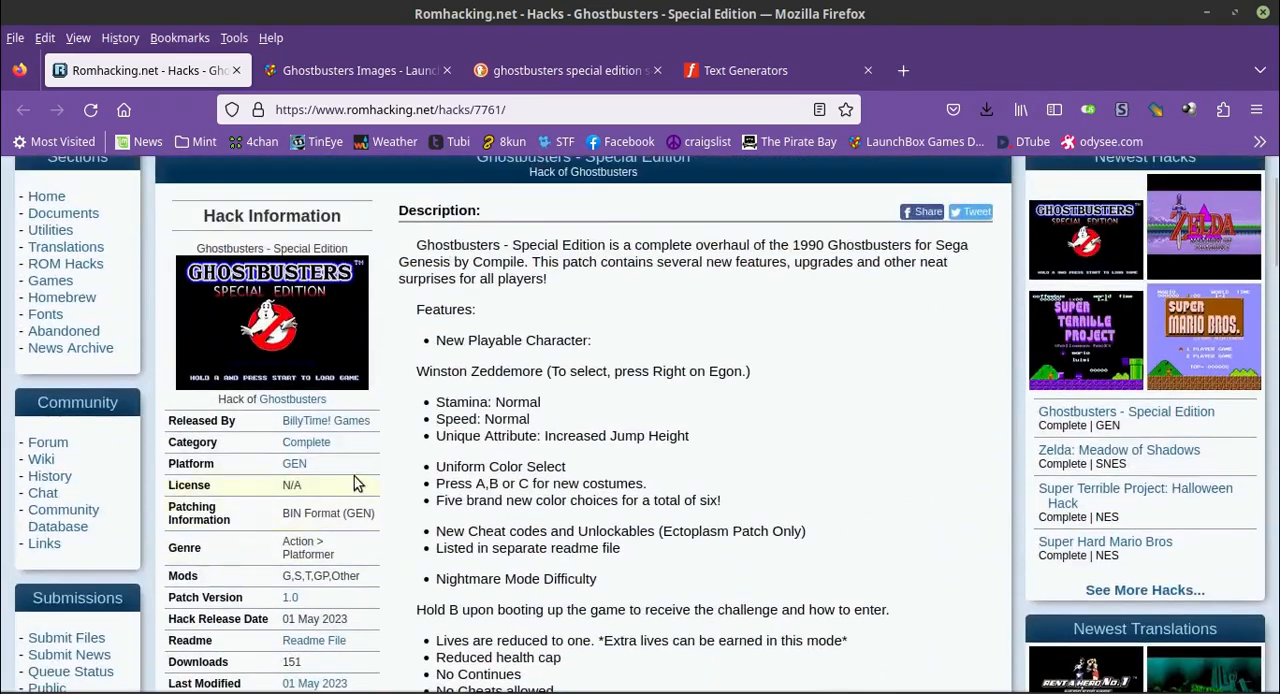
{"action": "scroll", "coordinate": [366, 437], "scroll_direction": "down", "scroll_amount": 1}
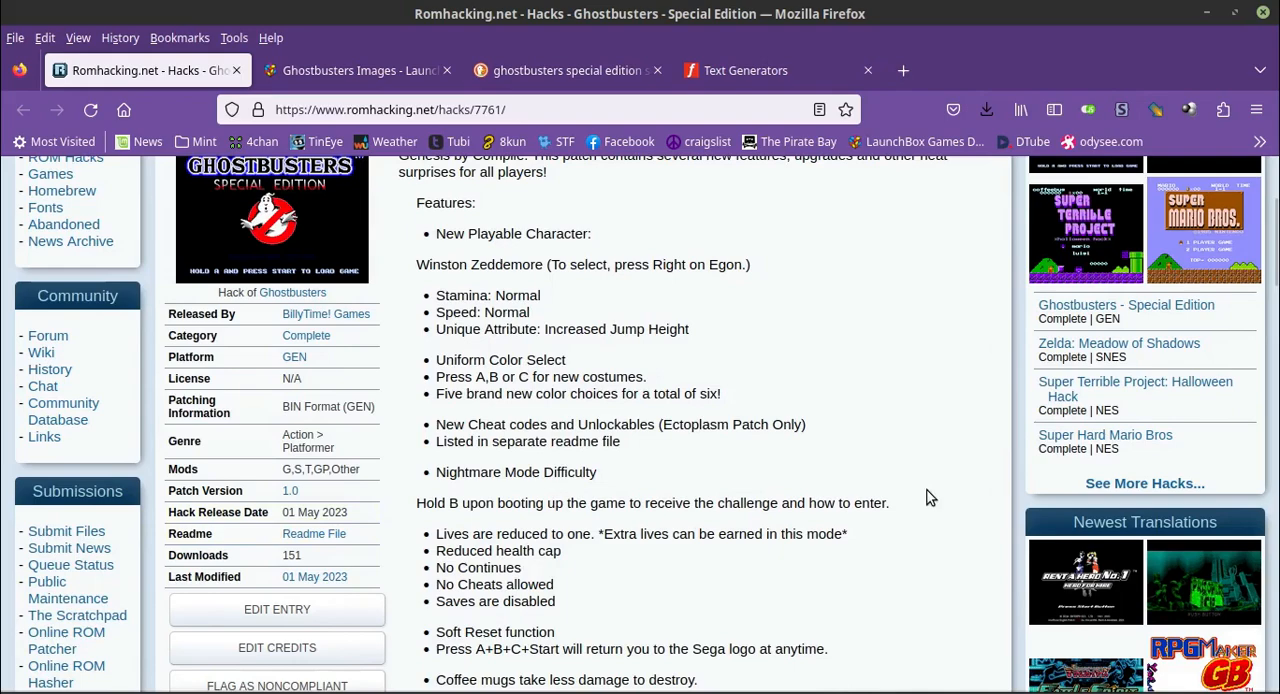
Preview the second North American Genesis front cover on the LaunchBox images page, and return to the hack's page.
{"action": "left_click", "coordinate": [360, 68]}
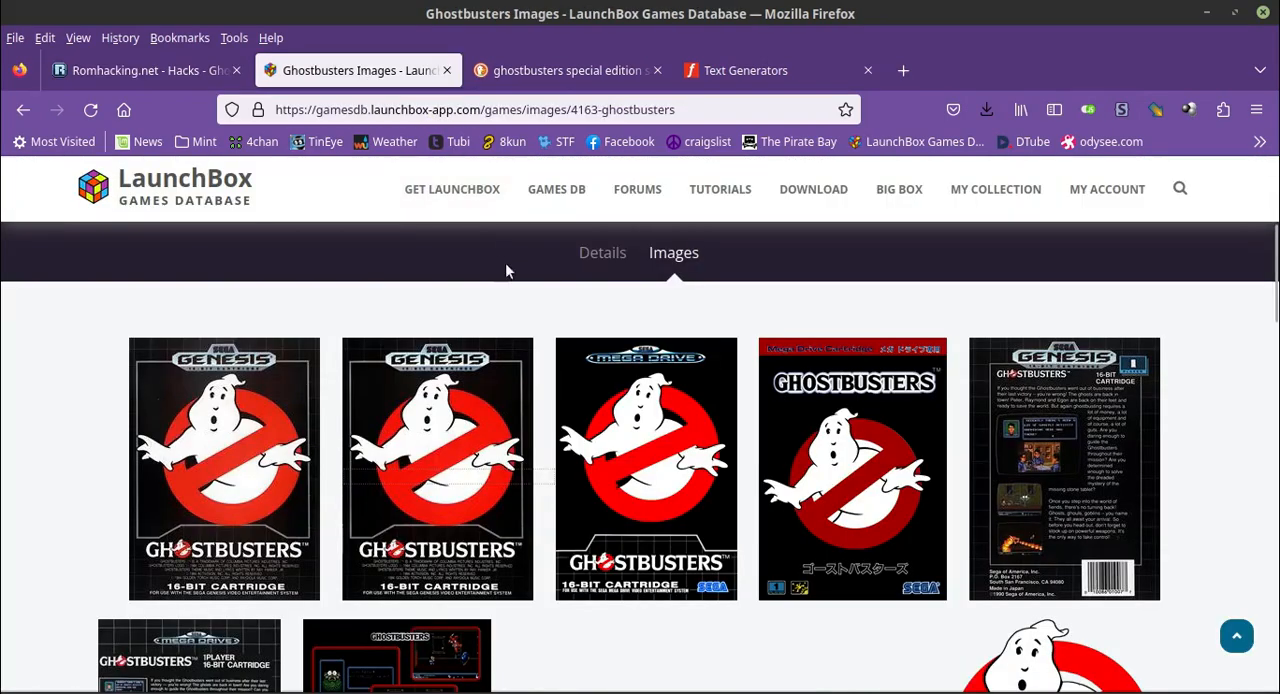
{"action": "left_click", "coordinate": [465, 470]}
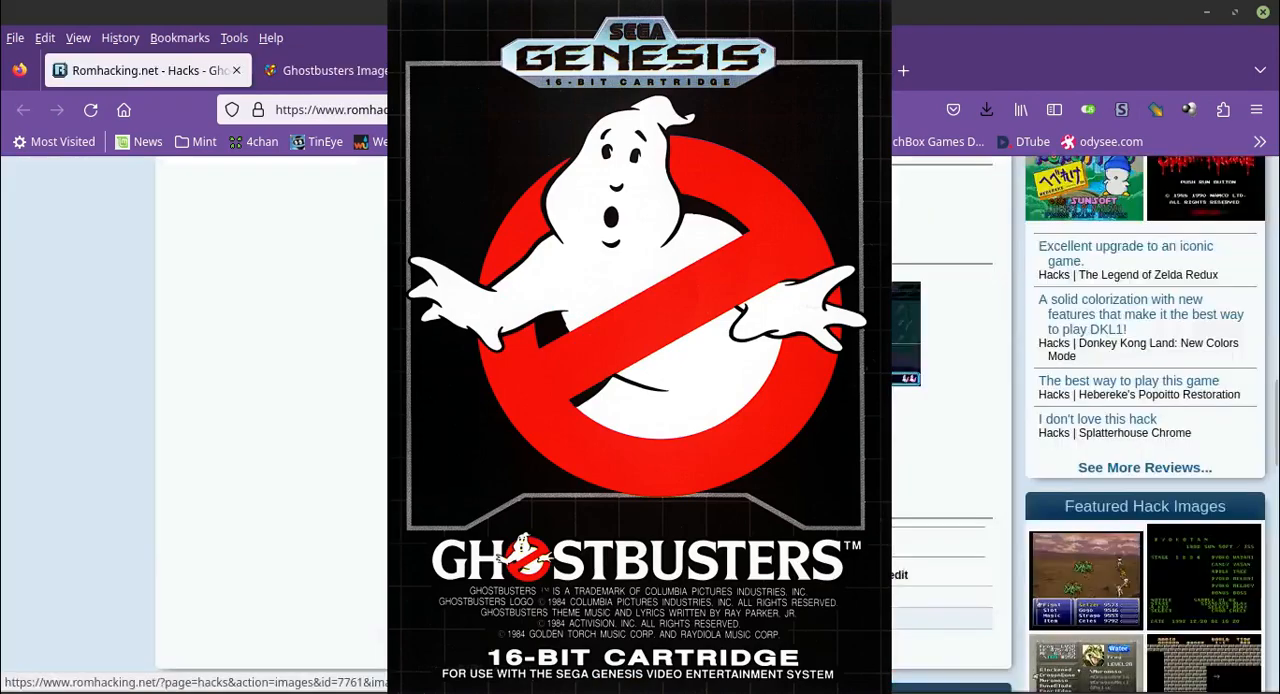
{"action": "scroll", "coordinate": [257, 486], "scroll_direction": "up", "scroll_amount": 10}
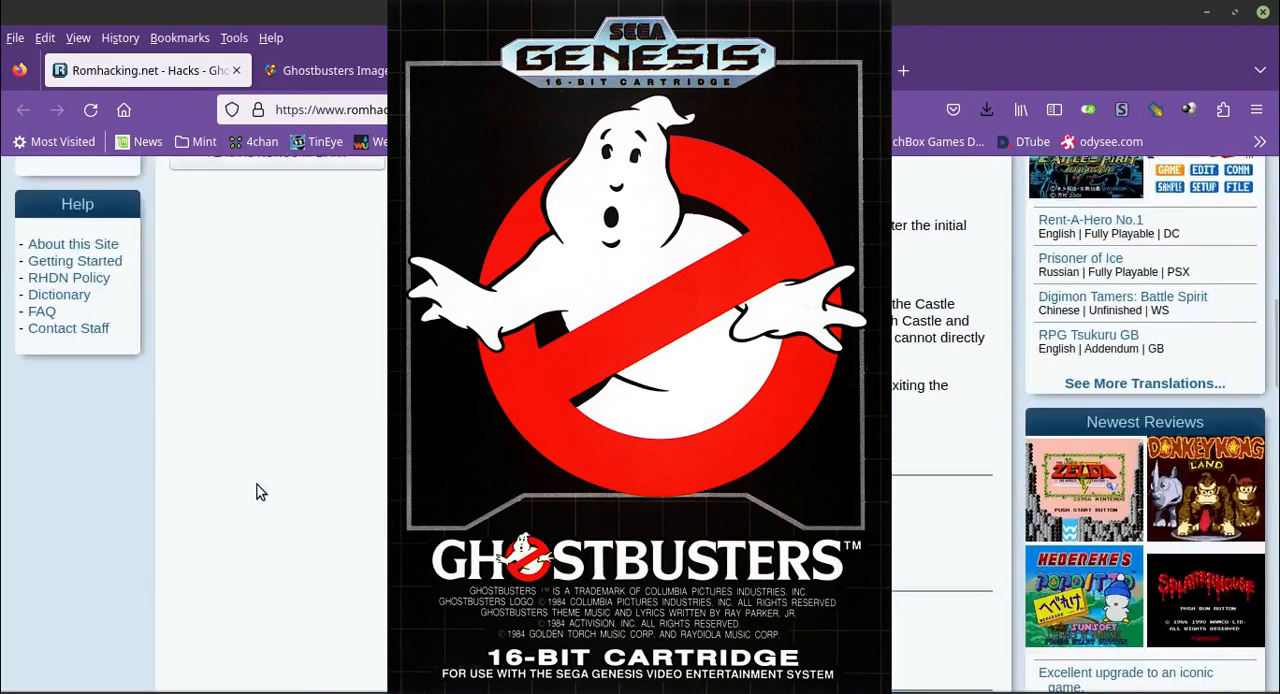
{"action": "scroll", "coordinate": [340, 480], "scroll_direction": "down", "scroll_amount": 1}
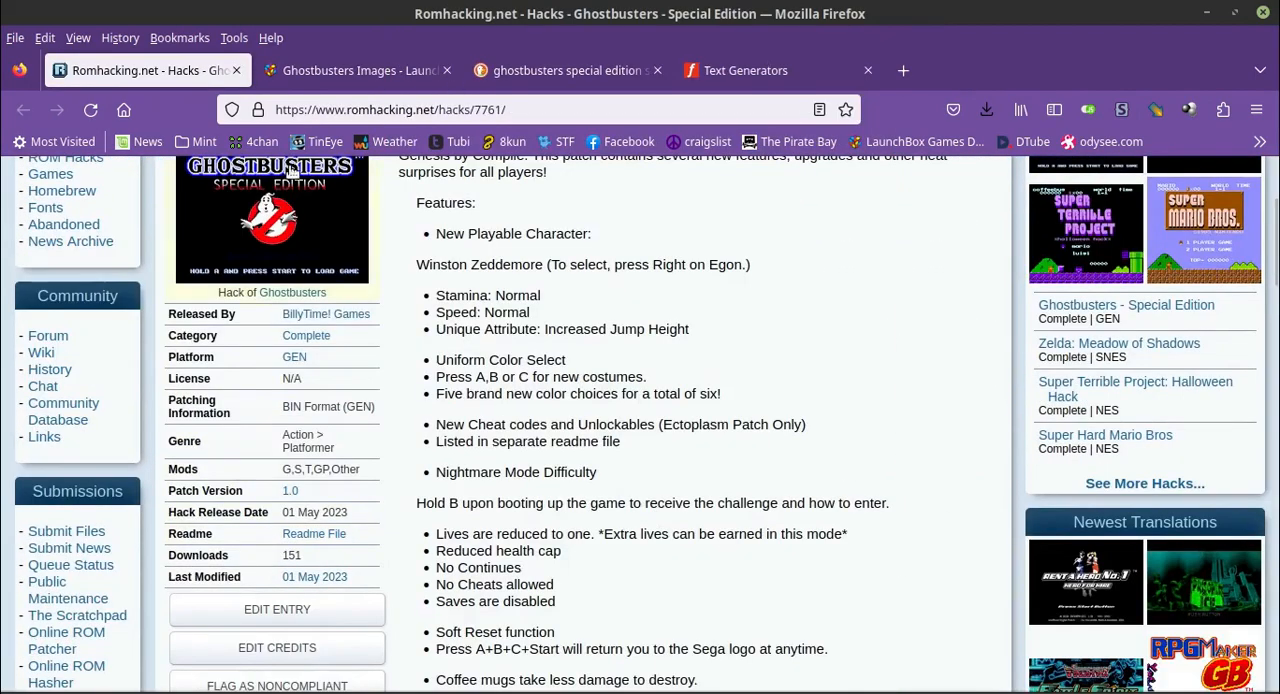
Open the second North American Genesis front cover from LaunchBox at full size in its own tab, and close that tab.
{"action": "left_click", "coordinate": [359, 68]}
{"action": "scroll", "coordinate": [319, 272], "scroll_direction": "down", "scroll_amount": 3}
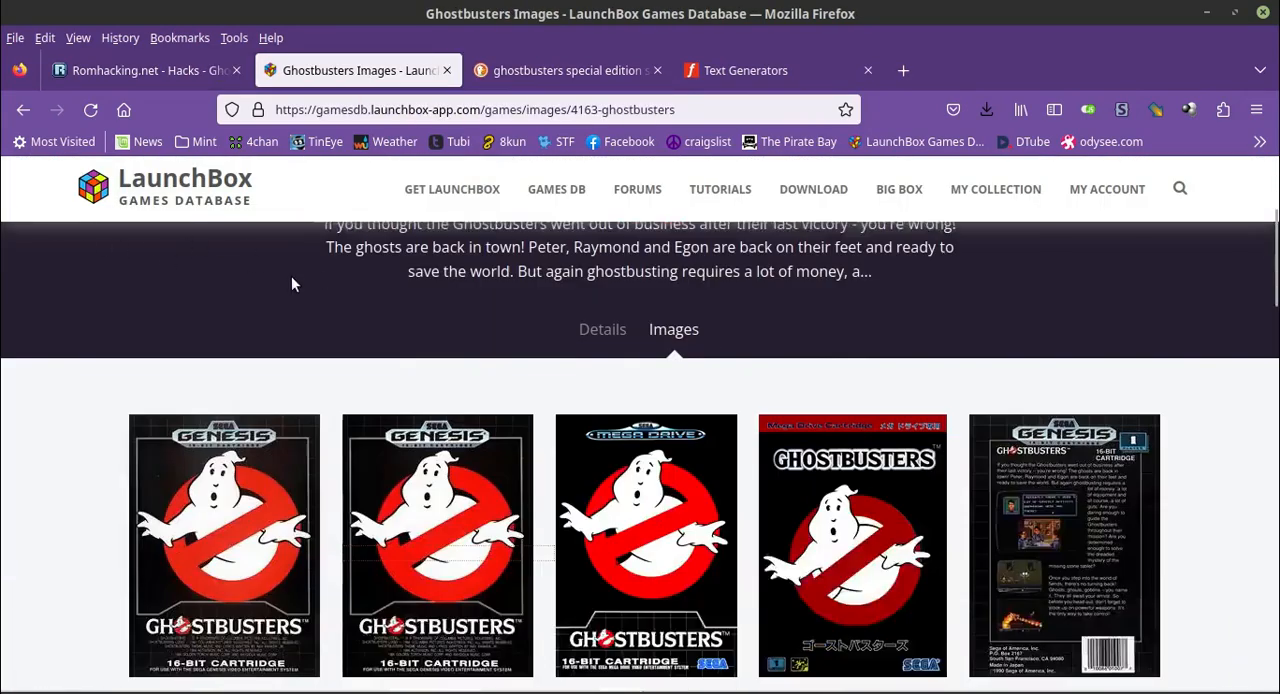
{"action": "right_click", "coordinate": [437, 353]}
{"action": "left_click", "coordinate": [502, 473]}
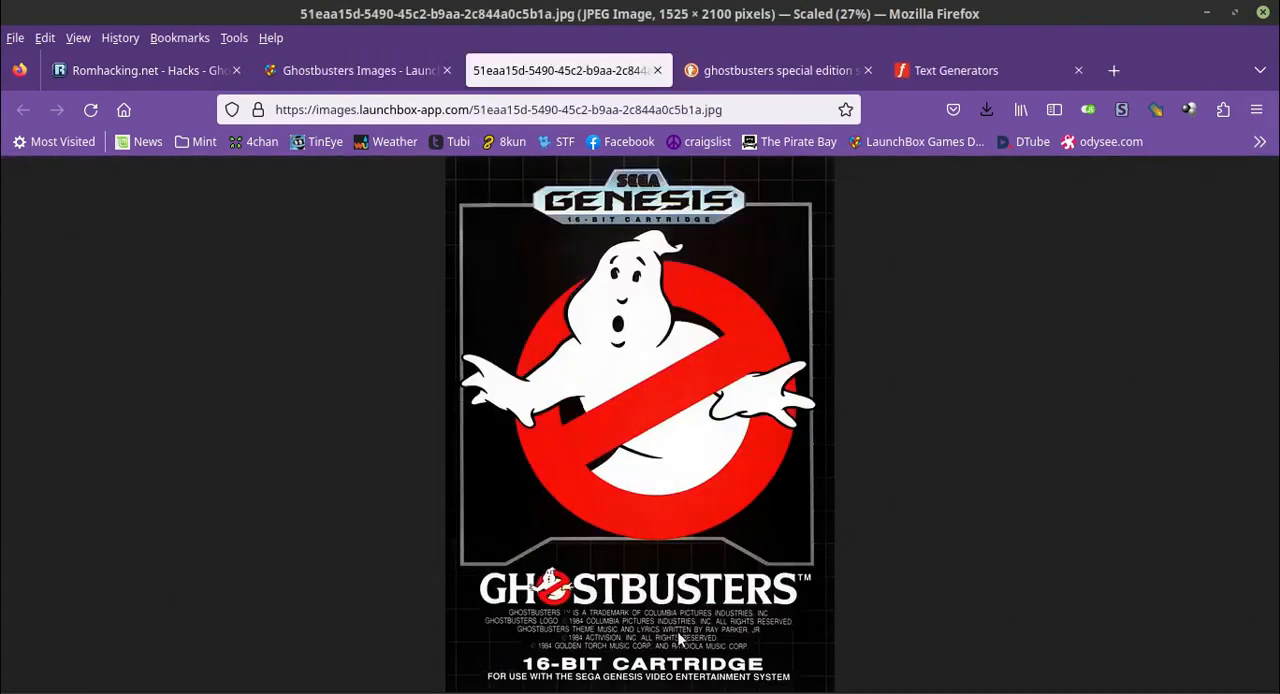
{"action": "left_click", "coordinate": [657, 70]}
In GIMP, reposition and enlarge the image windows of the Genesis box cover and the photo of the four Ghostbusters.
{"action": "left_click_drag", "start_coordinate": [425, 112], "coordinate": [535, 28]}
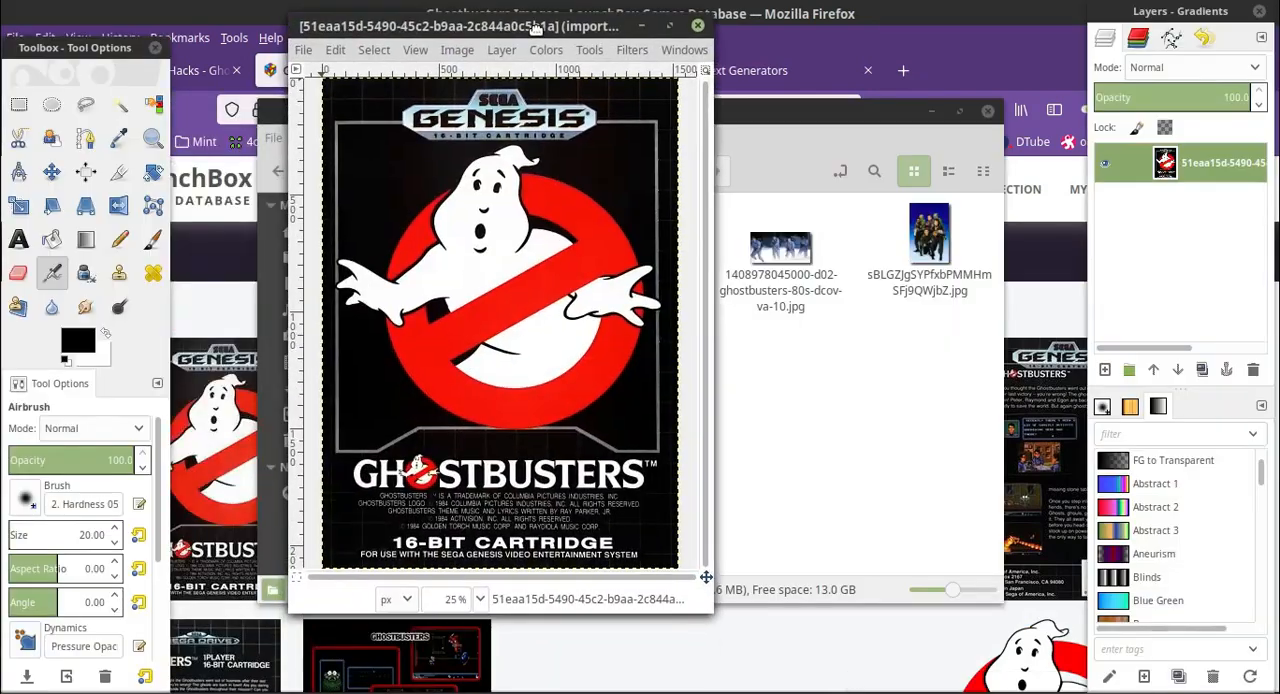
{"action": "left_click_drag", "start_coordinate": [694, 612], "coordinate": [988, 688]}
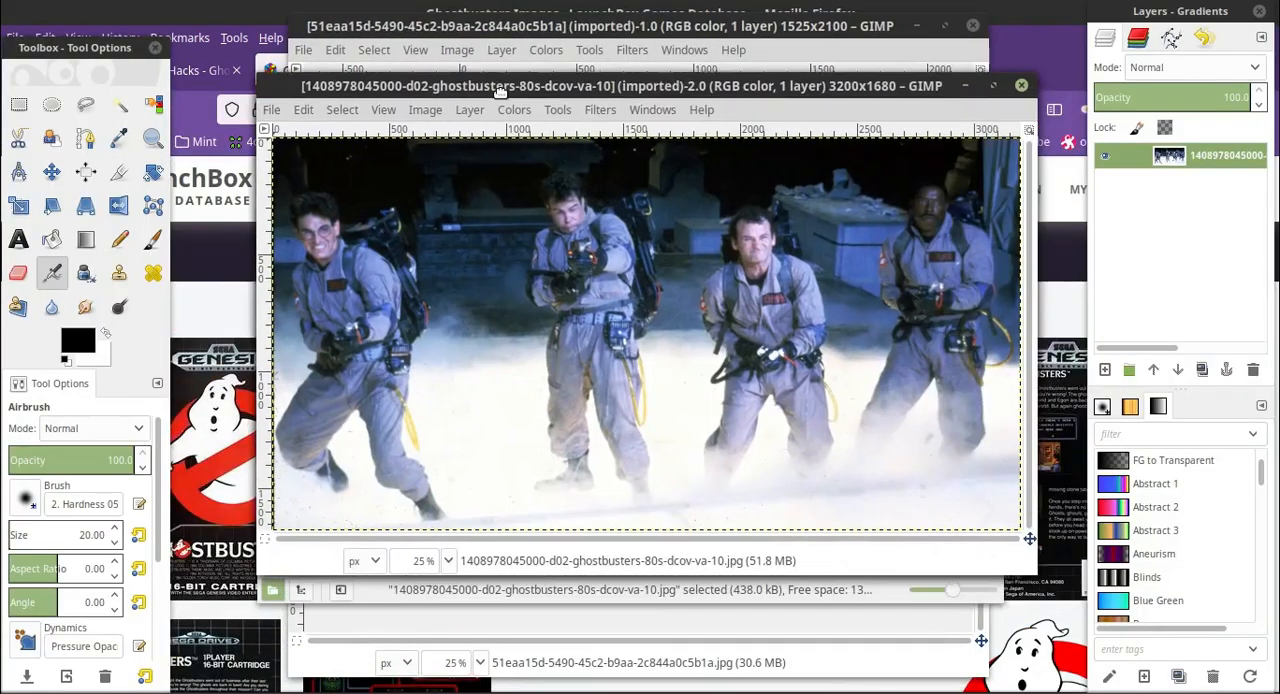
{"action": "left_click_drag", "start_coordinate": [499, 84], "coordinate": [437, 60]}
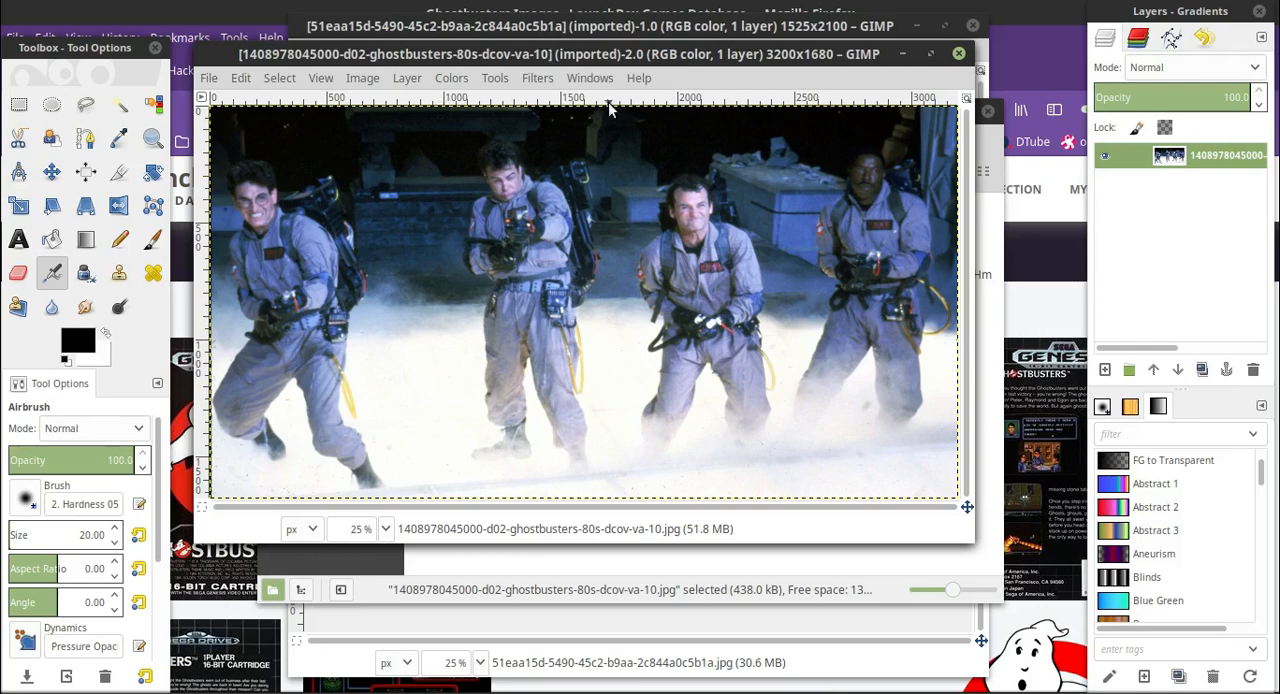
{"action": "left_click_drag", "start_coordinate": [968, 531], "coordinate": [1052, 617]}
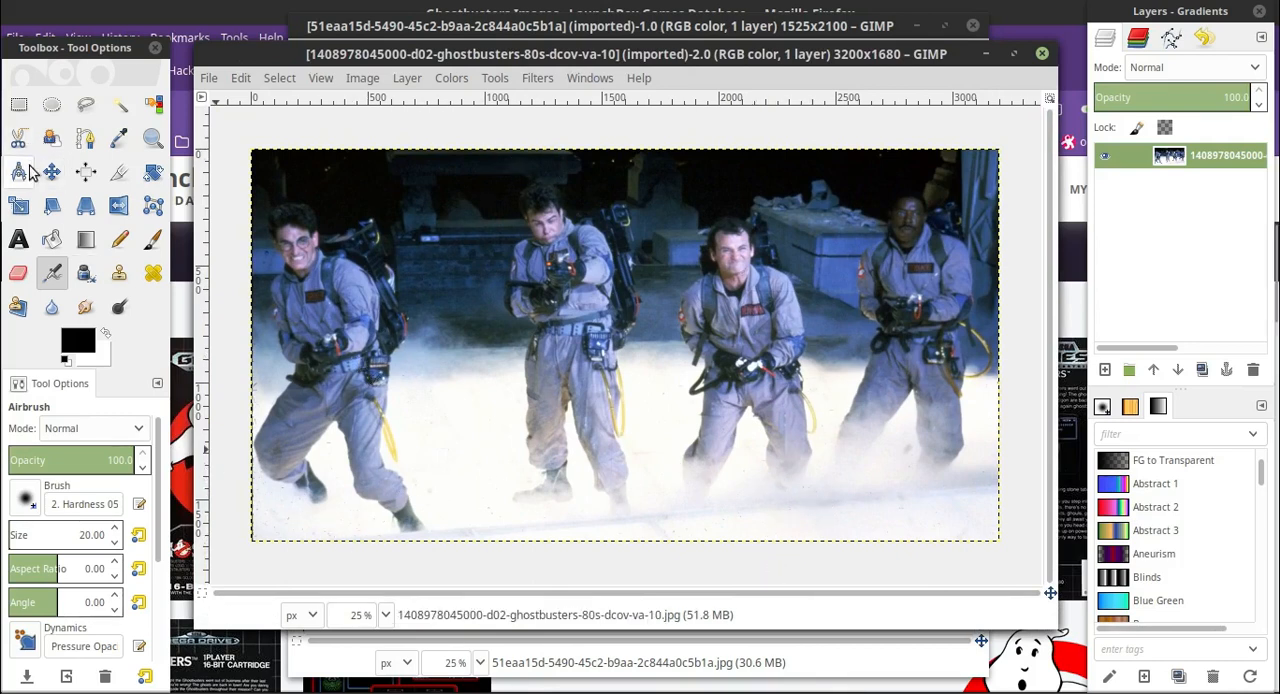
Select the black background above the four men with Fuzzy Select at threshold 15.
{"action": "left_click", "coordinate": [124, 106]}
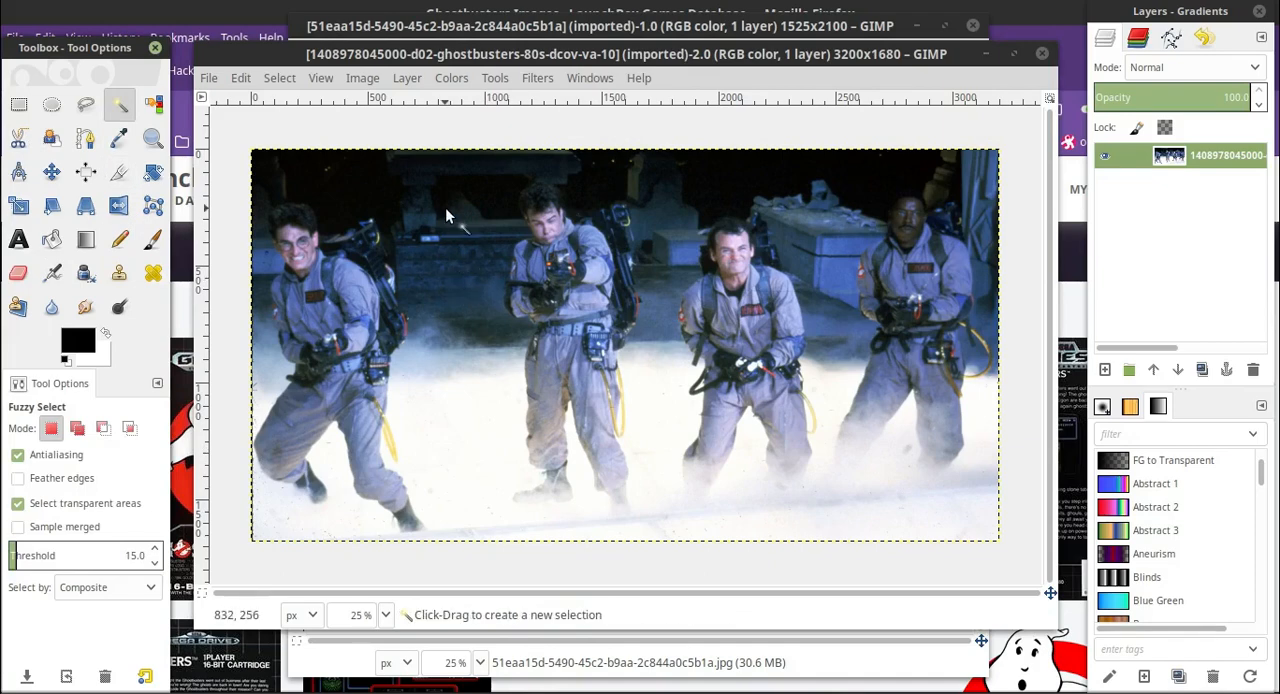
{"action": "left_click", "coordinate": [372, 197]}
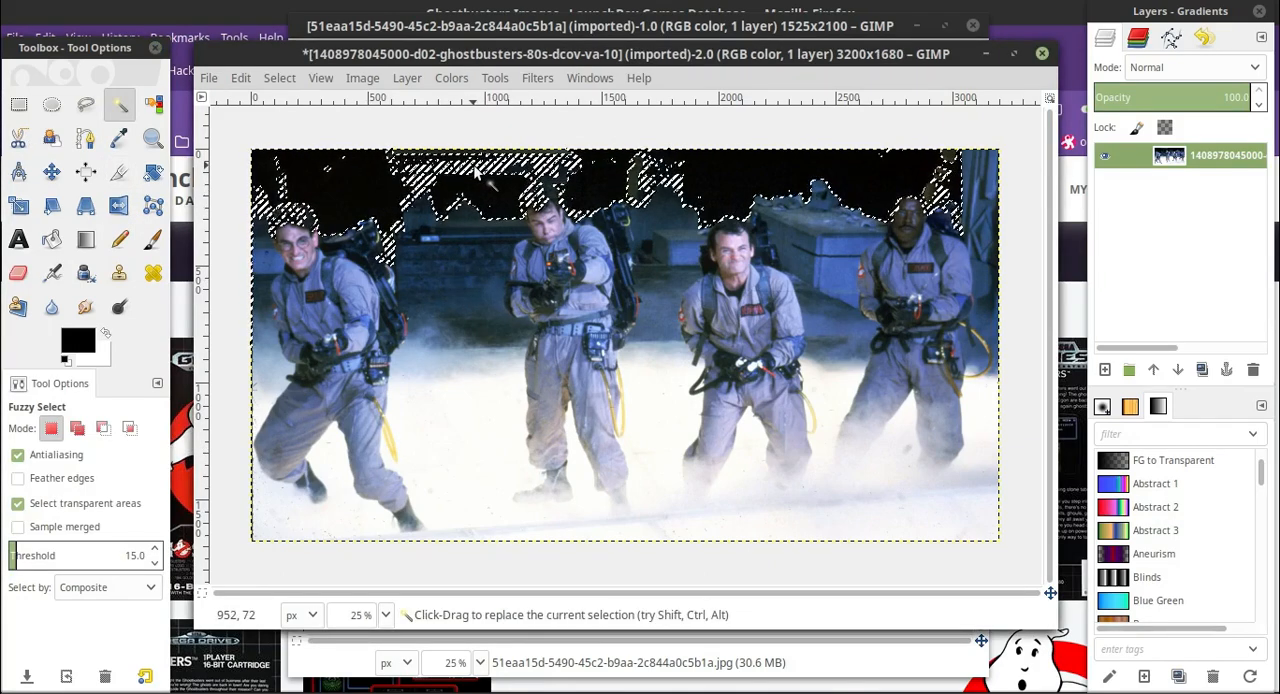
Try selecting the photo's dark background with the Fuzzy Select threshold raised to 65.
{"action": "left_click", "coordinate": [155, 547]}
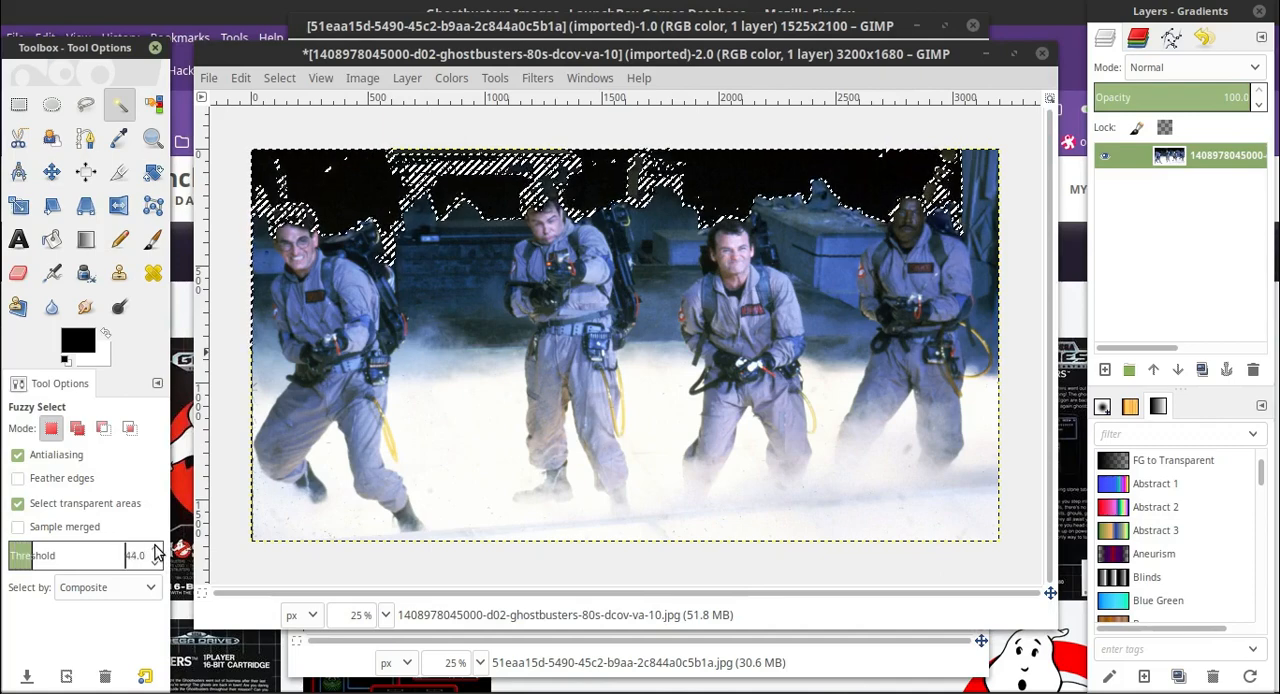
{"action": "left_click", "coordinate": [155, 547]}
{"action": "left_click", "coordinate": [155, 547]}
{"action": "left_click", "coordinate": [155, 547]}
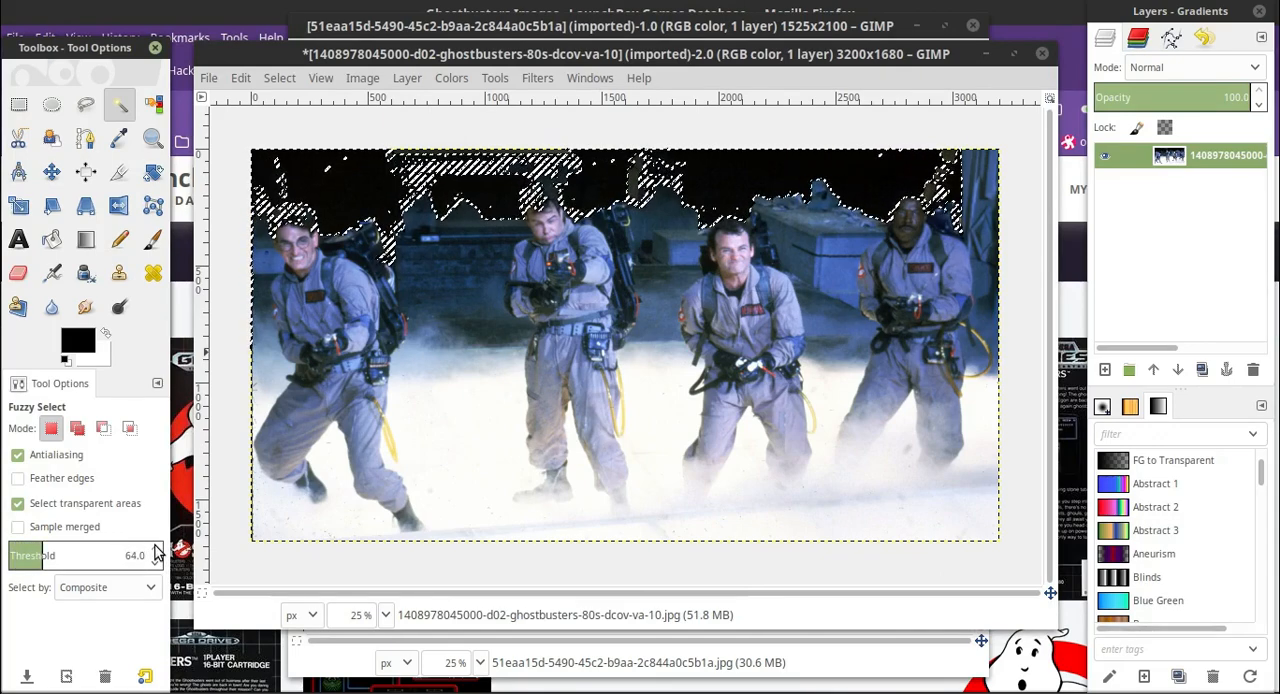
{"action": "left_click", "coordinate": [155, 547]}
{"action": "left_click", "coordinate": [155, 547]}
{"action": "left_click", "coordinate": [155, 561]}
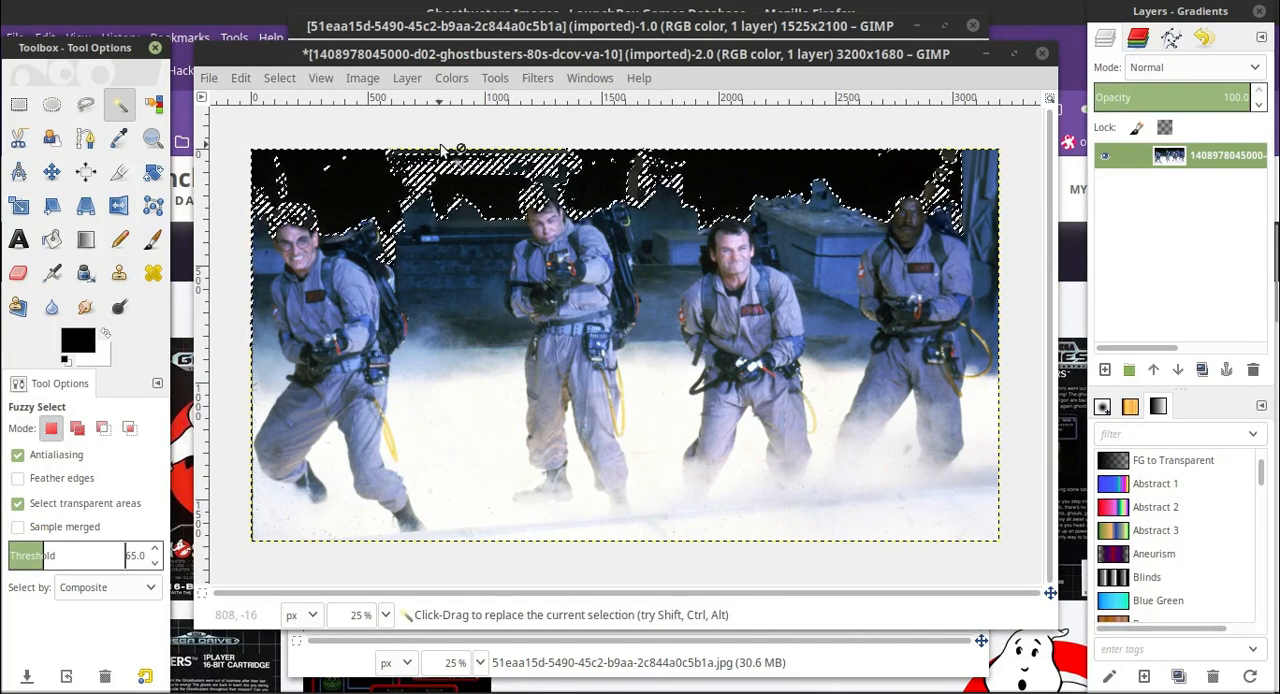
{"action": "left_click", "coordinate": [334, 191]}
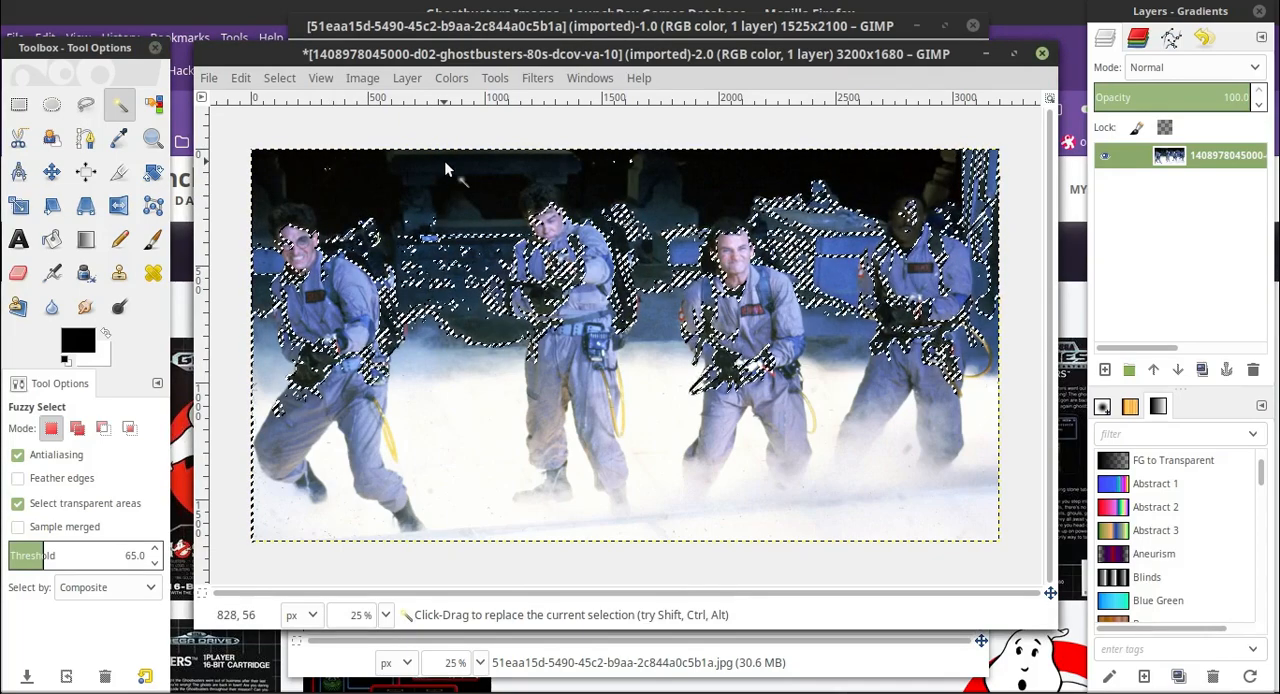
Lower the Fuzzy Select threshold to 45 and try selecting the photo's dark background again.
{"action": "left_click", "coordinate": [155, 562]}
{"action": "left_click", "coordinate": [155, 562]}
{"action": "left_click", "coordinate": [155, 562]}
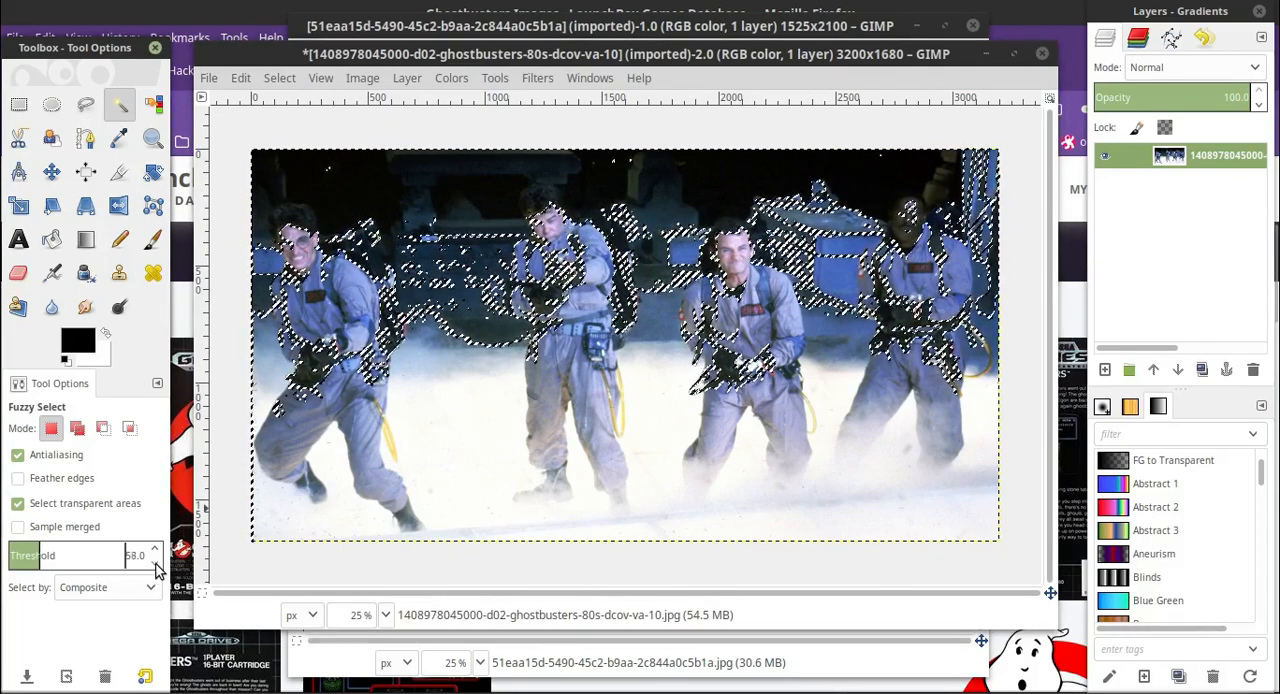
{"action": "left_click", "coordinate": [155, 562]}
{"action": "left_click", "coordinate": [155, 562]}
{"action": "left_click", "coordinate": [155, 563]}
{"action": "left_click", "coordinate": [155, 563]}
{"action": "left_click", "coordinate": [155, 564]}
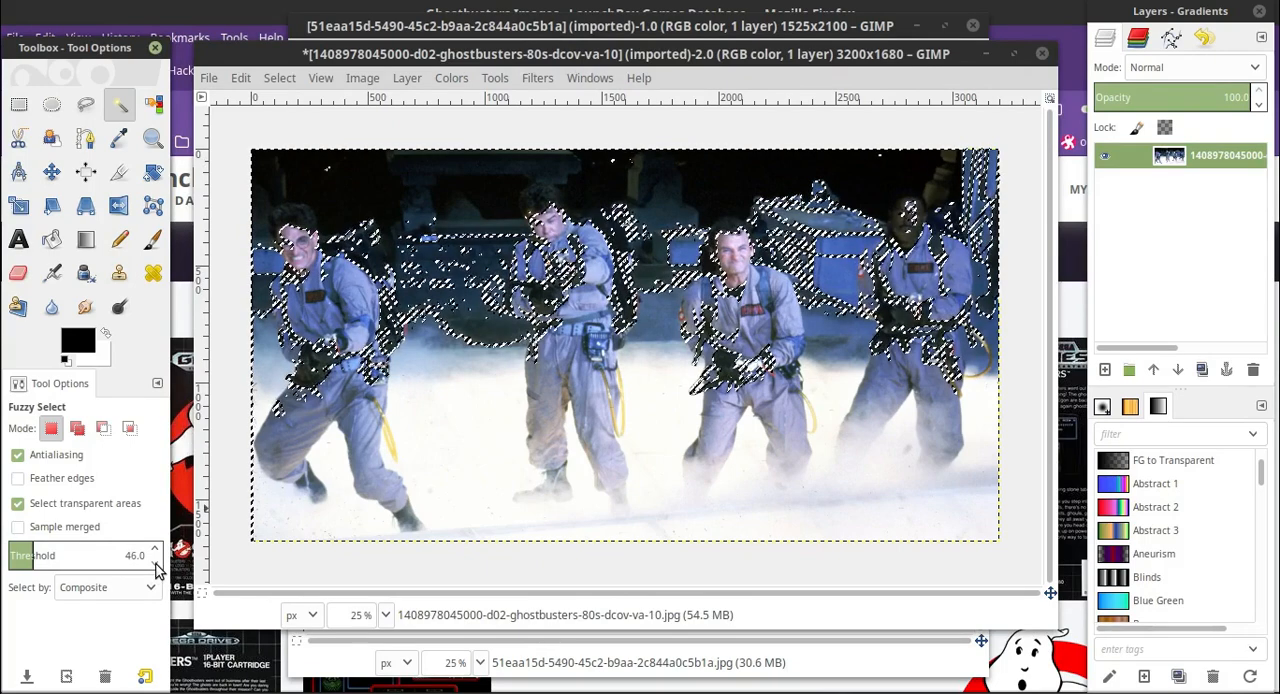
{"action": "left_click", "coordinate": [155, 565]}
{"action": "left_click", "coordinate": [360, 189]}
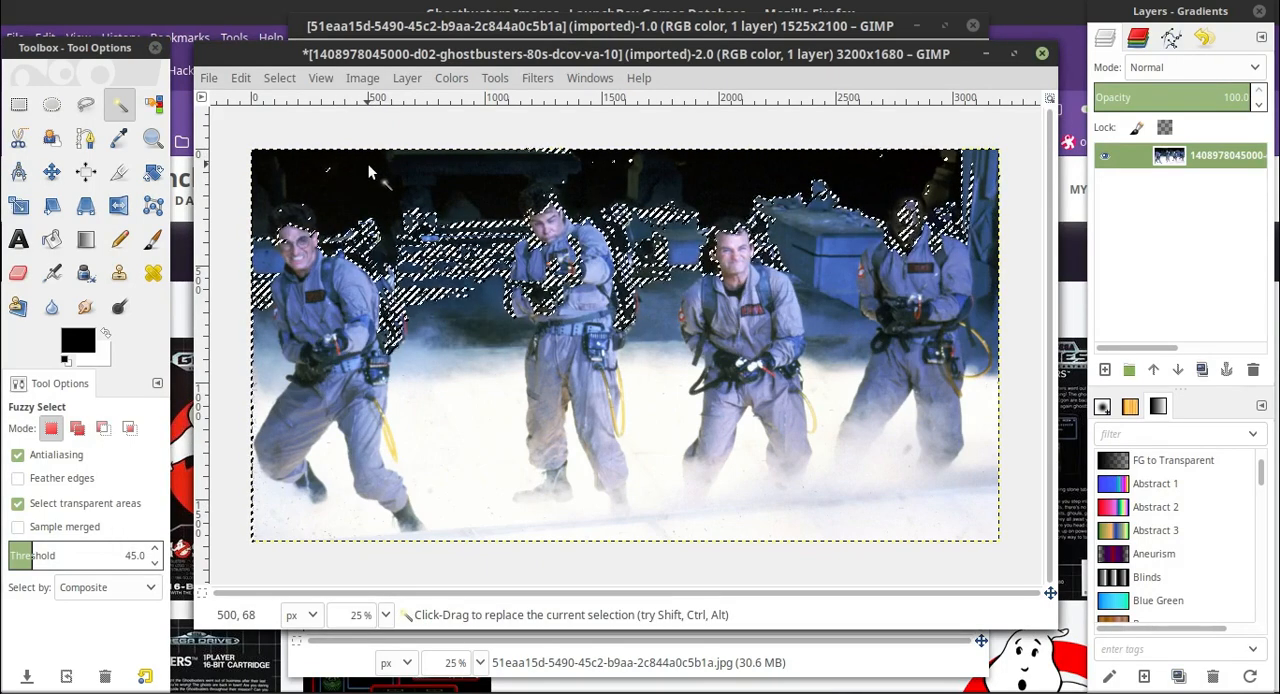
Reduce the Fuzzy Select threshold to 35 and reselect the dark area above the men.
{"action": "left_click", "coordinate": [155, 565]}
{"action": "left_click", "coordinate": [155, 566]}
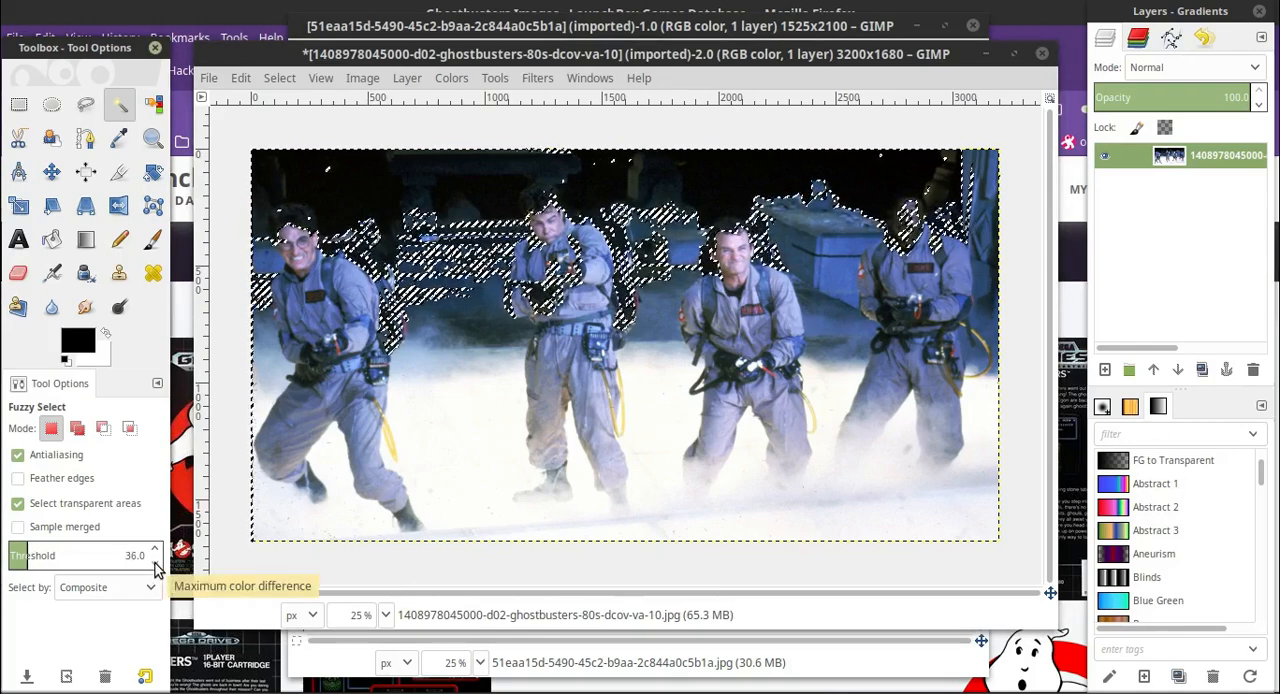
{"action": "left_click", "coordinate": [155, 567]}
{"action": "left_click", "coordinate": [368, 171]}
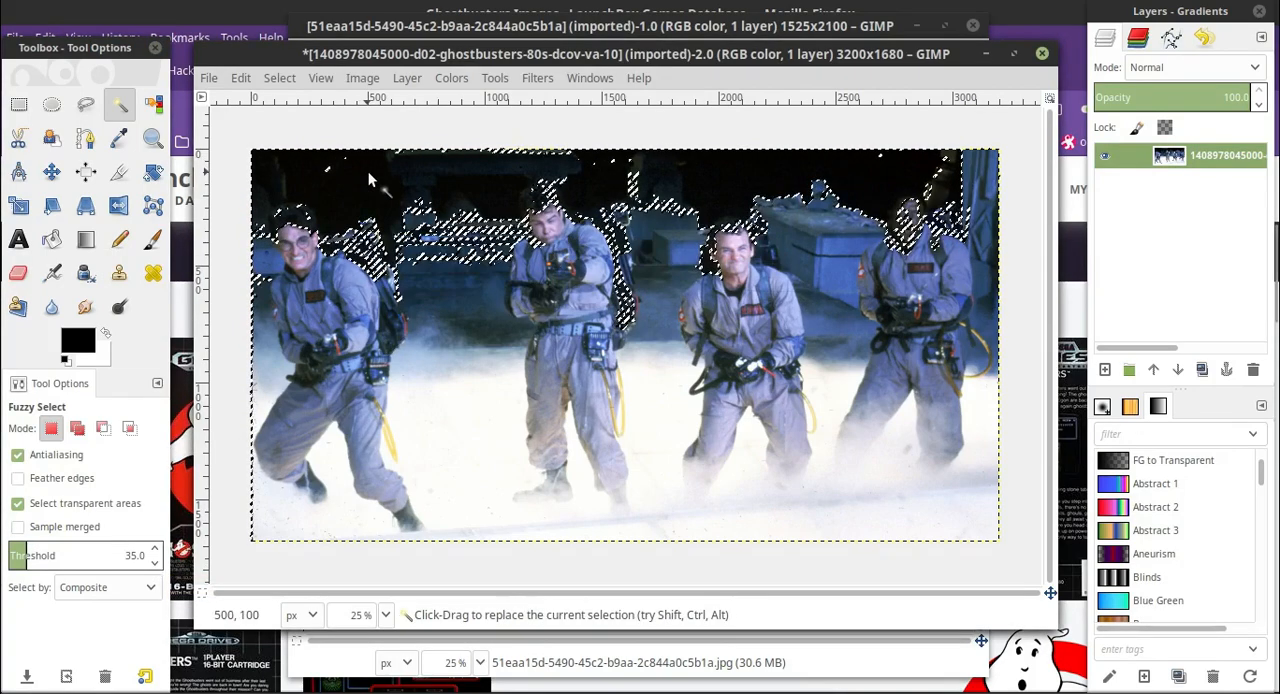
Set the Fuzzy Select threshold to 20 and reselect the dark area above the men.
{"action": "left_click", "coordinate": [156, 565]}
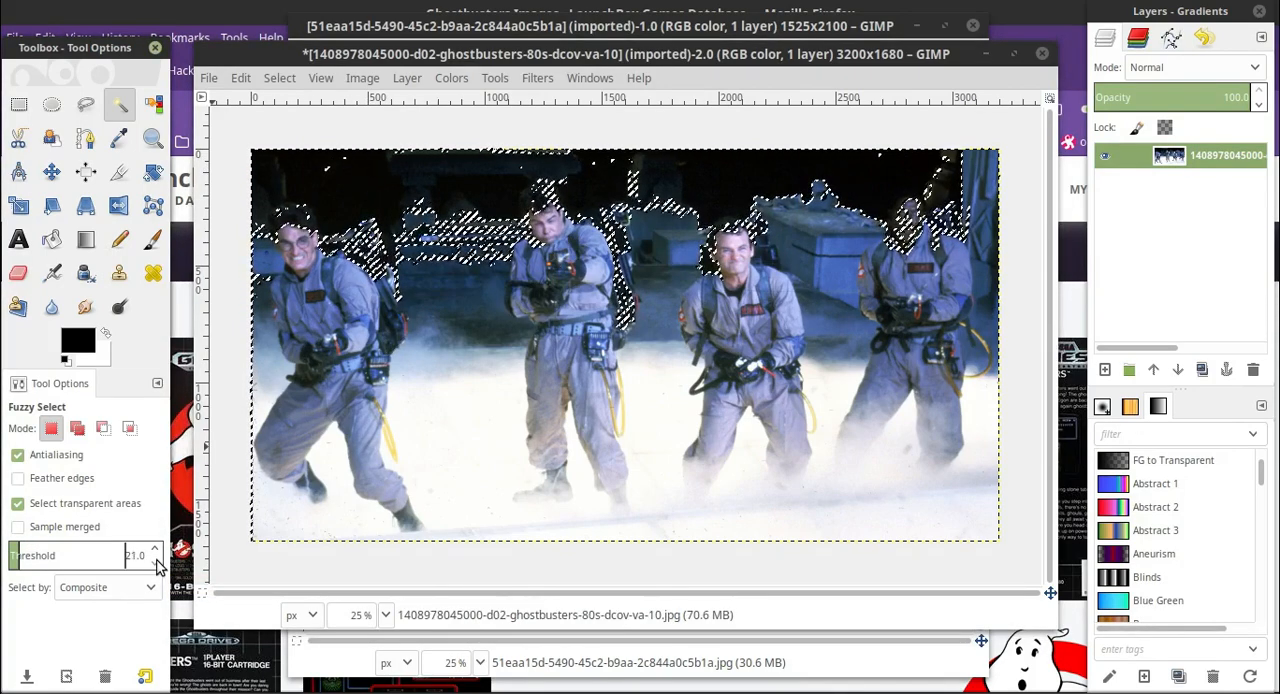
{"action": "left_click", "coordinate": [156, 565]}
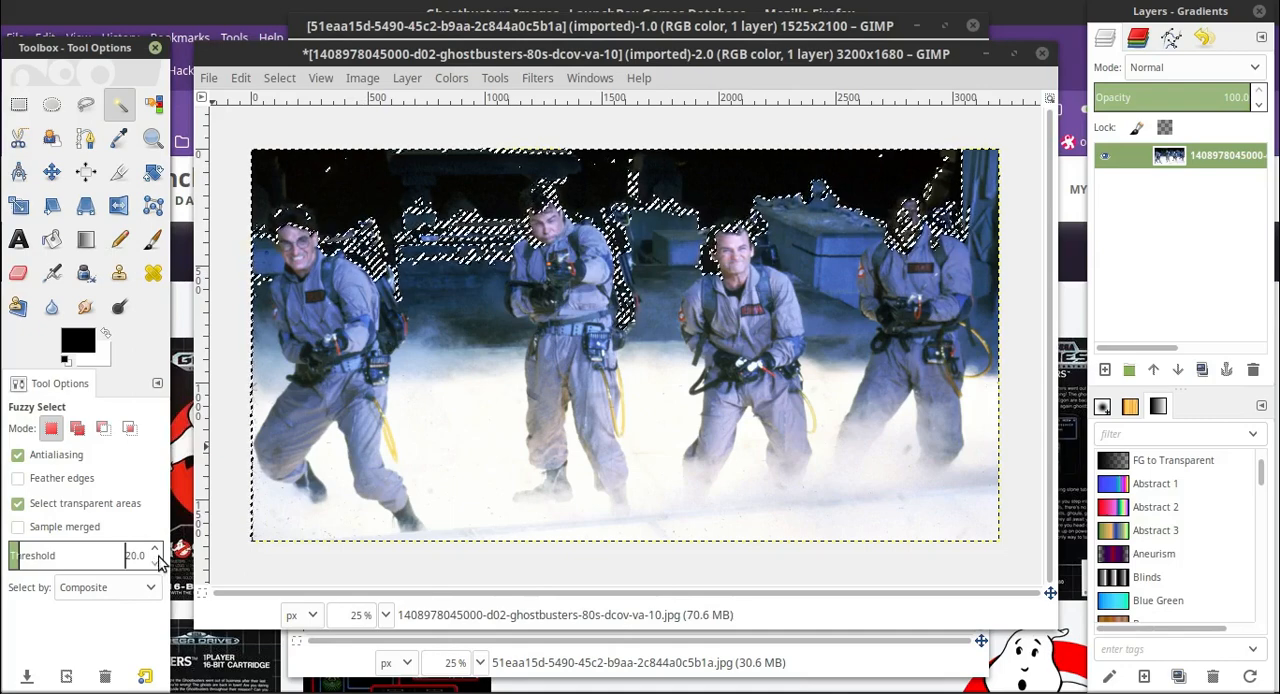
{"action": "left_click", "coordinate": [356, 176]}
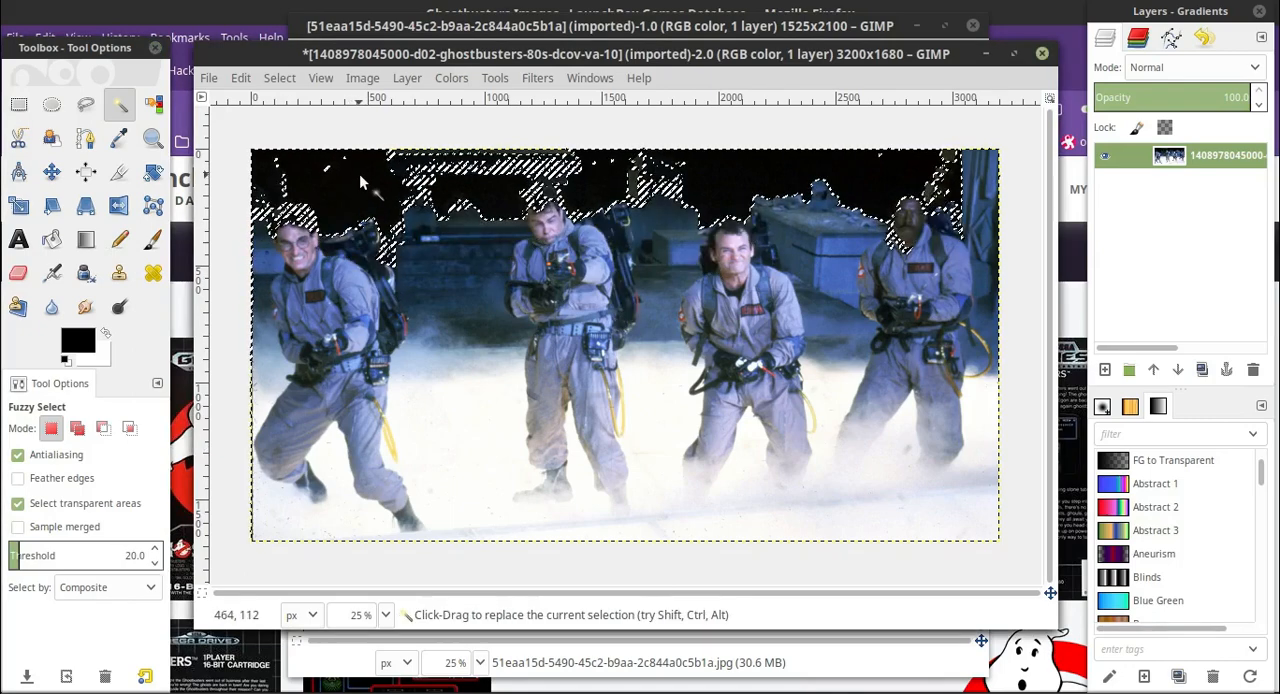
Return the Fuzzy Select threshold to 15, clear the selection, and select the black background above the men anew.
{"action": "left_click", "coordinate": [155, 565]}
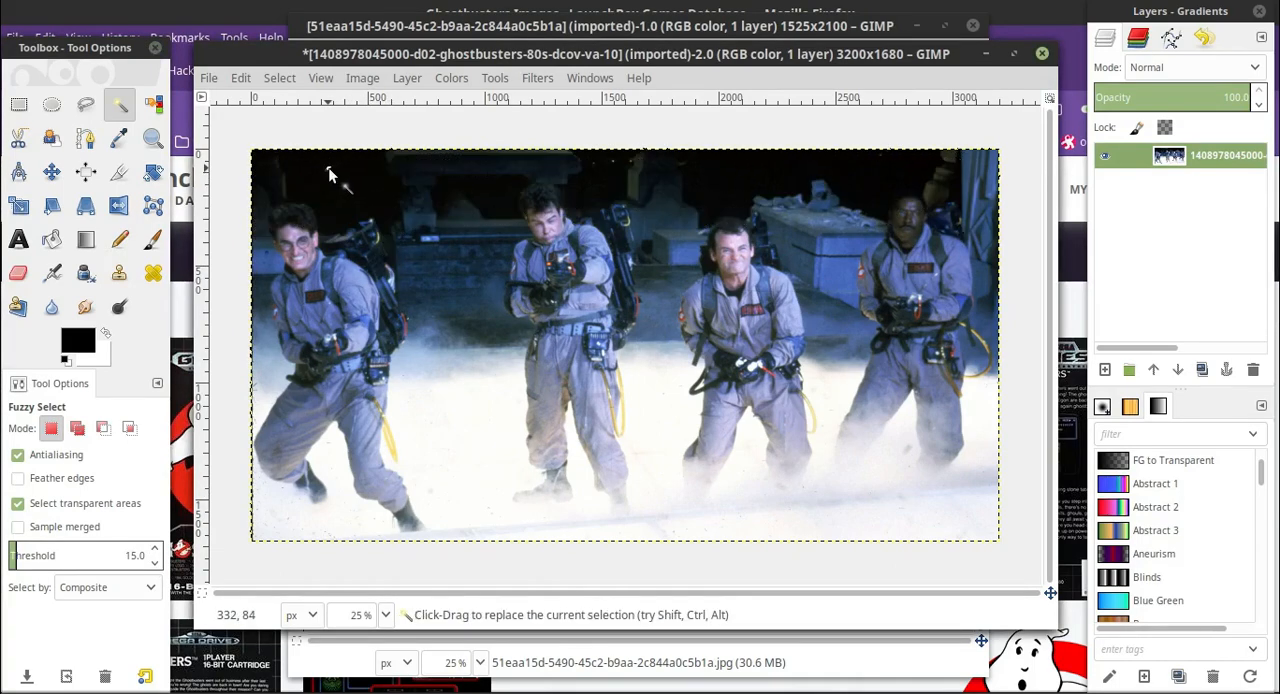
{"action": "left_click_drag", "start_coordinate": [348, 180], "coordinate": [416, 195]}
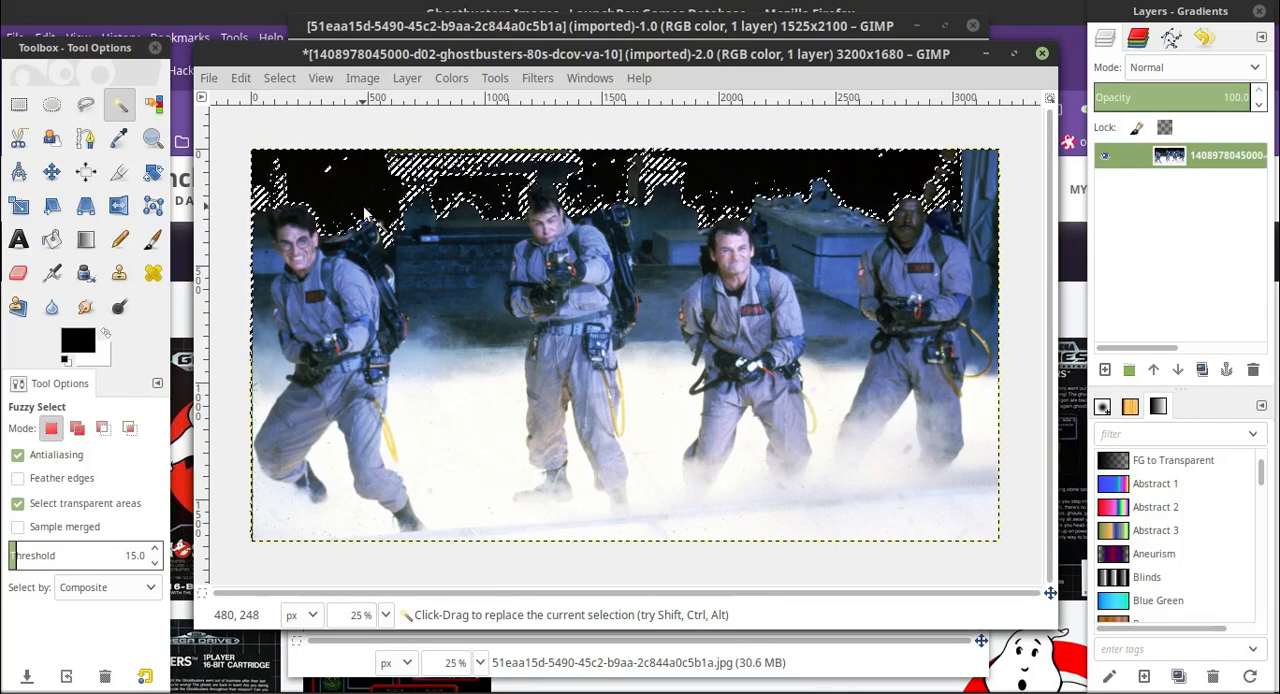
Set the zoom to 200% and use Fuzzy Select to reselect the black background beside the leftmost man's hair.
{"action": "left_click", "coordinate": [385, 615]}
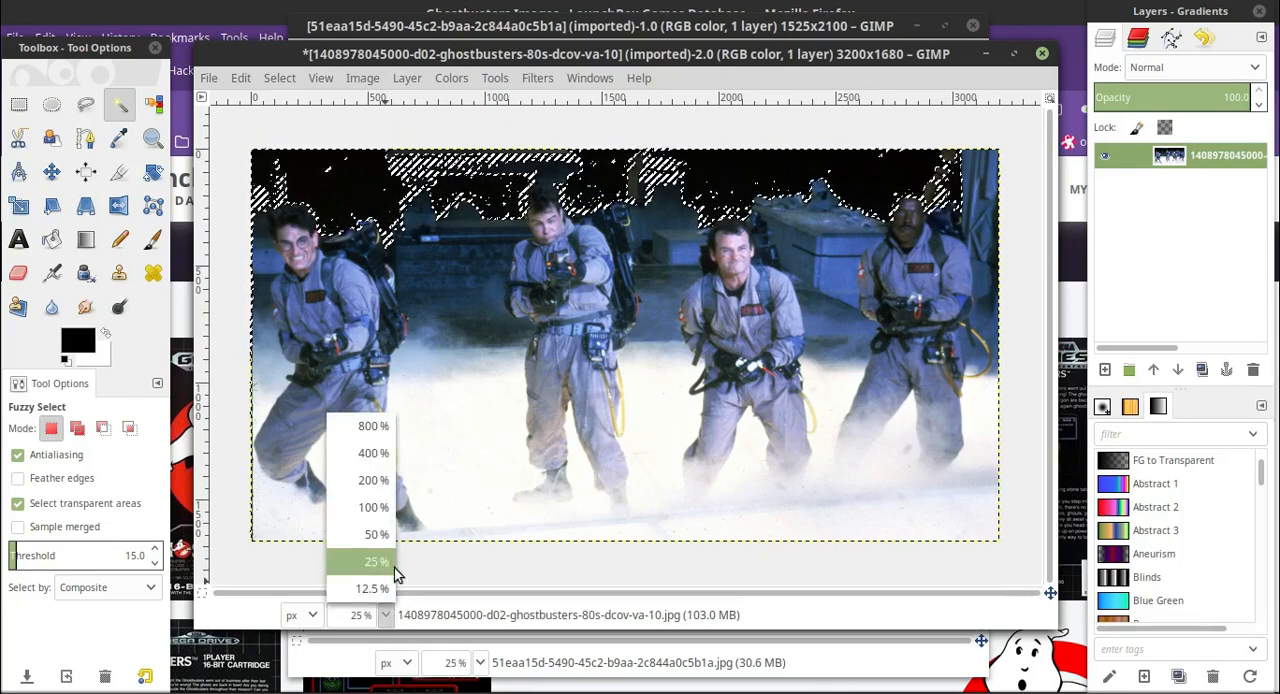
{"action": "left_click", "coordinate": [385, 480]}
{"action": "scroll", "coordinate": [405, 445], "scroll_direction": "up", "scroll_amount": 10}
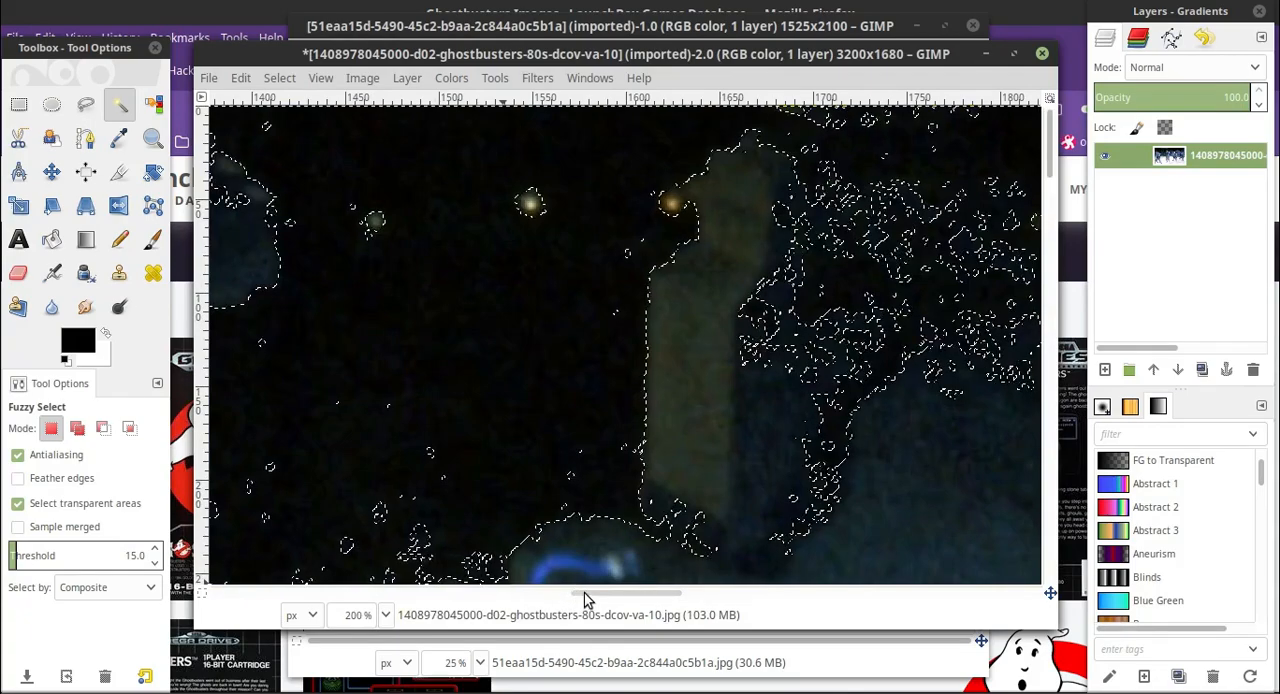
{"action": "left_click_drag", "start_coordinate": [606, 594], "coordinate": [183, 520]}
{"action": "scroll", "coordinate": [437, 397], "scroll_direction": "down", "scroll_amount": 10}
{"action": "scroll", "coordinate": [537, 371], "scroll_direction": "up", "scroll_amount": 7}
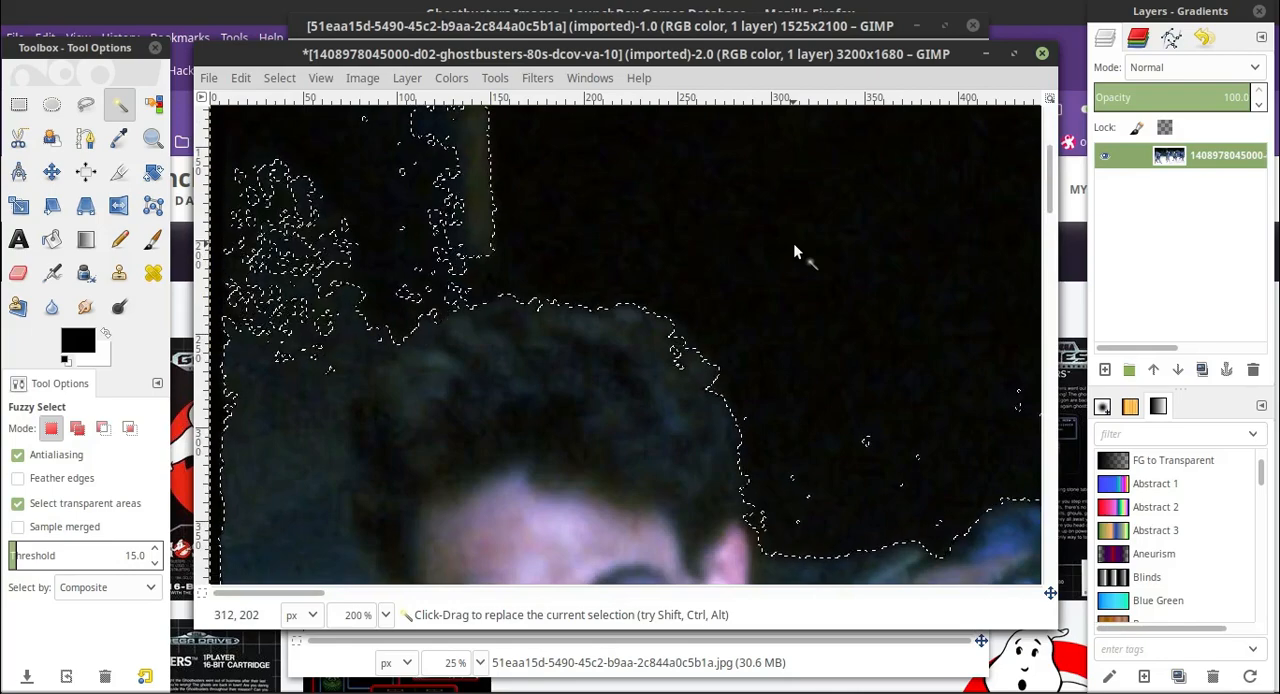
{"action": "left_click_drag", "start_coordinate": [793, 243], "coordinate": [833, 175]}
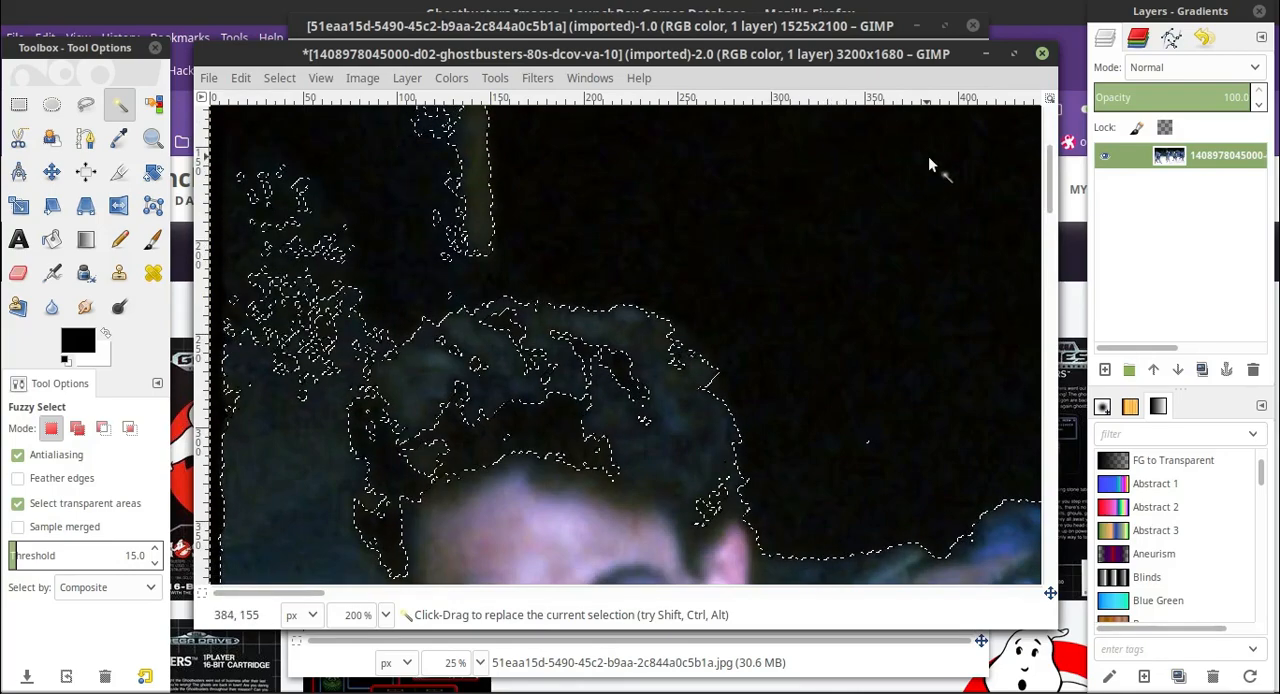
{"action": "left_click_drag", "start_coordinate": [928, 165], "coordinate": [801, 184]}
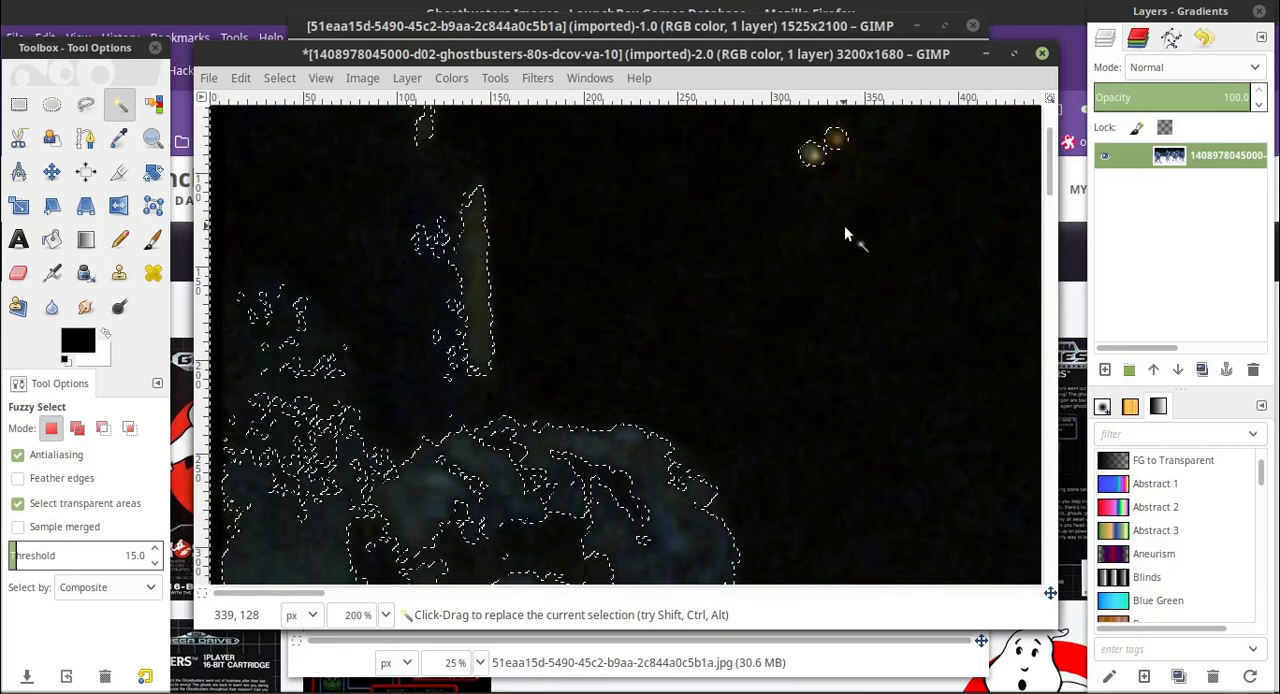
Sample the black background at several other spots above the leftmost man's hair with Fuzzy Select.
{"action": "left_click", "coordinate": [736, 131]}
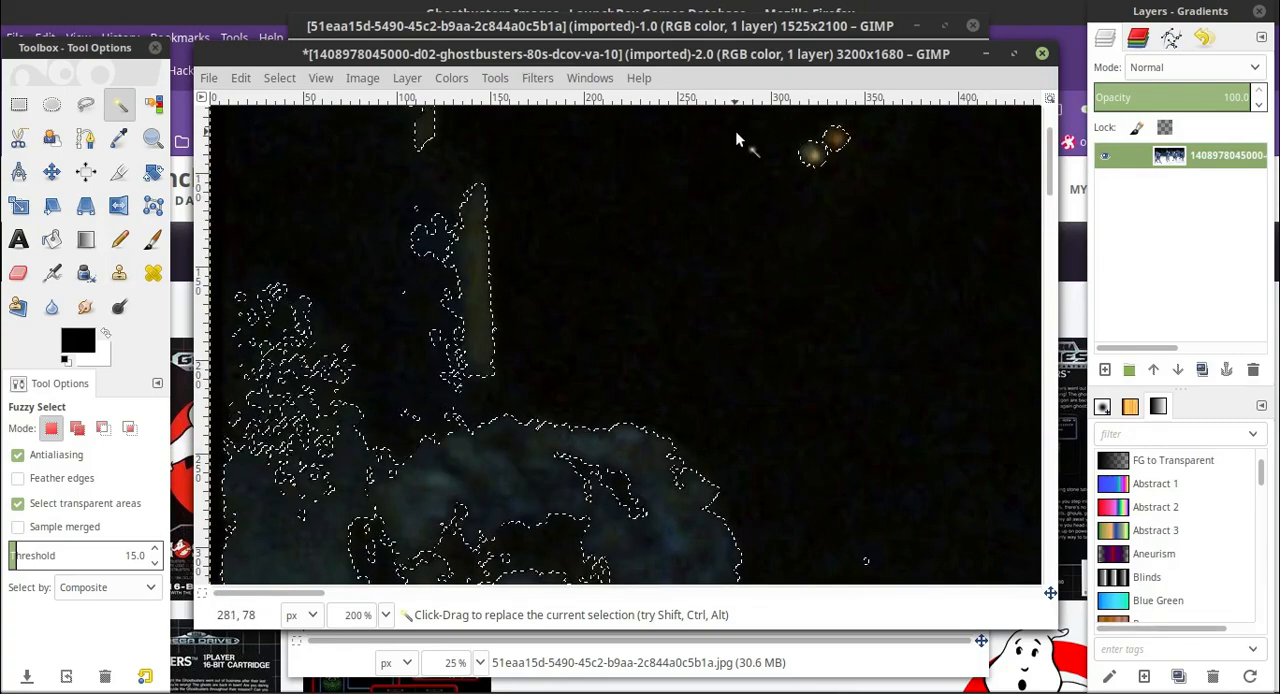
{"action": "left_click", "coordinate": [694, 162]}
{"action": "left_click", "coordinate": [630, 175]}
{"action": "left_click", "coordinate": [877, 210]}
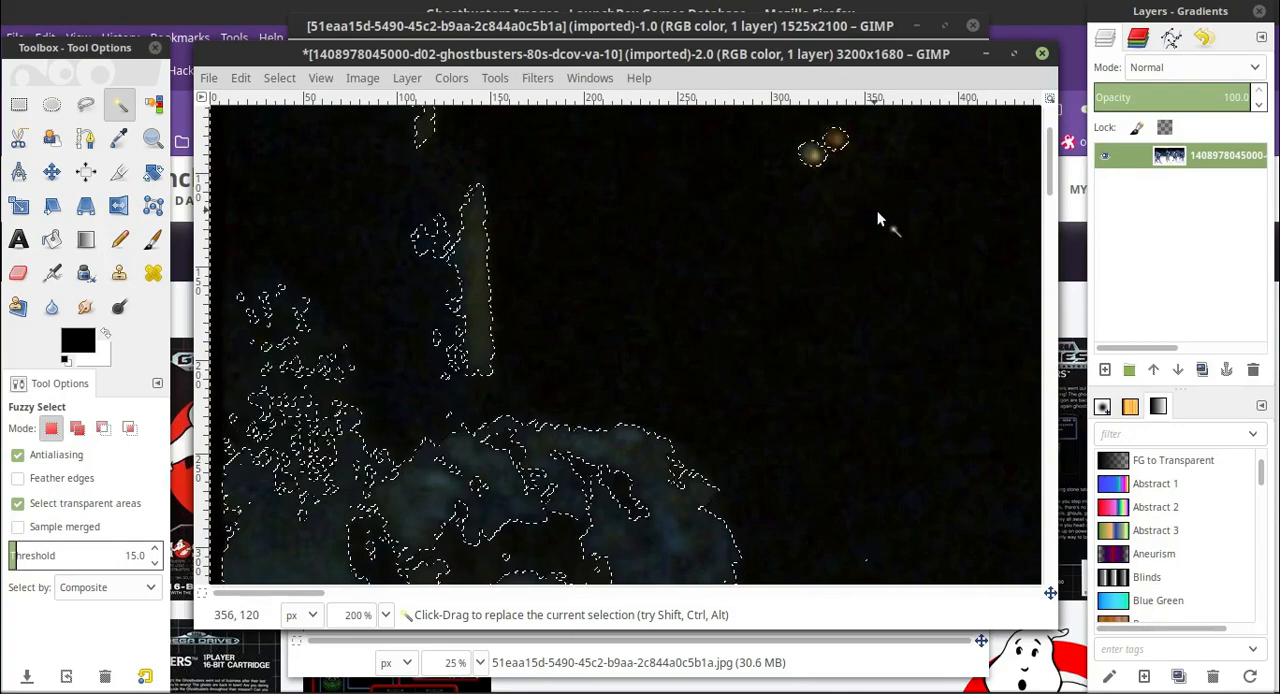
{"action": "left_click", "coordinate": [951, 172]}
{"action": "left_click_drag", "start_coordinate": [952, 258], "coordinate": [926, 268]}
Try Fuzzy Select on the blue wall beside the leftmost man's face, and reselect the black area above him.
{"action": "scroll", "coordinate": [925, 264], "scroll_direction": "up", "scroll_amount": 5}
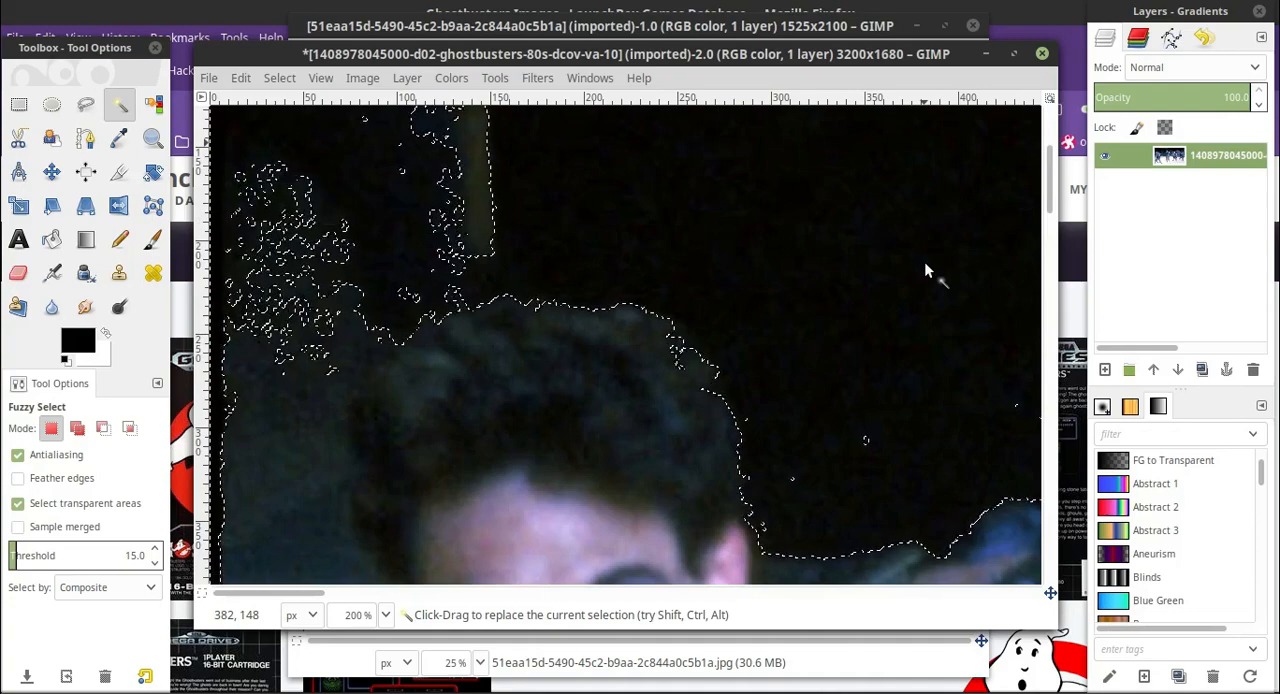
{"action": "scroll", "coordinate": [924, 268], "scroll_direction": "down", "scroll_amount": 5}
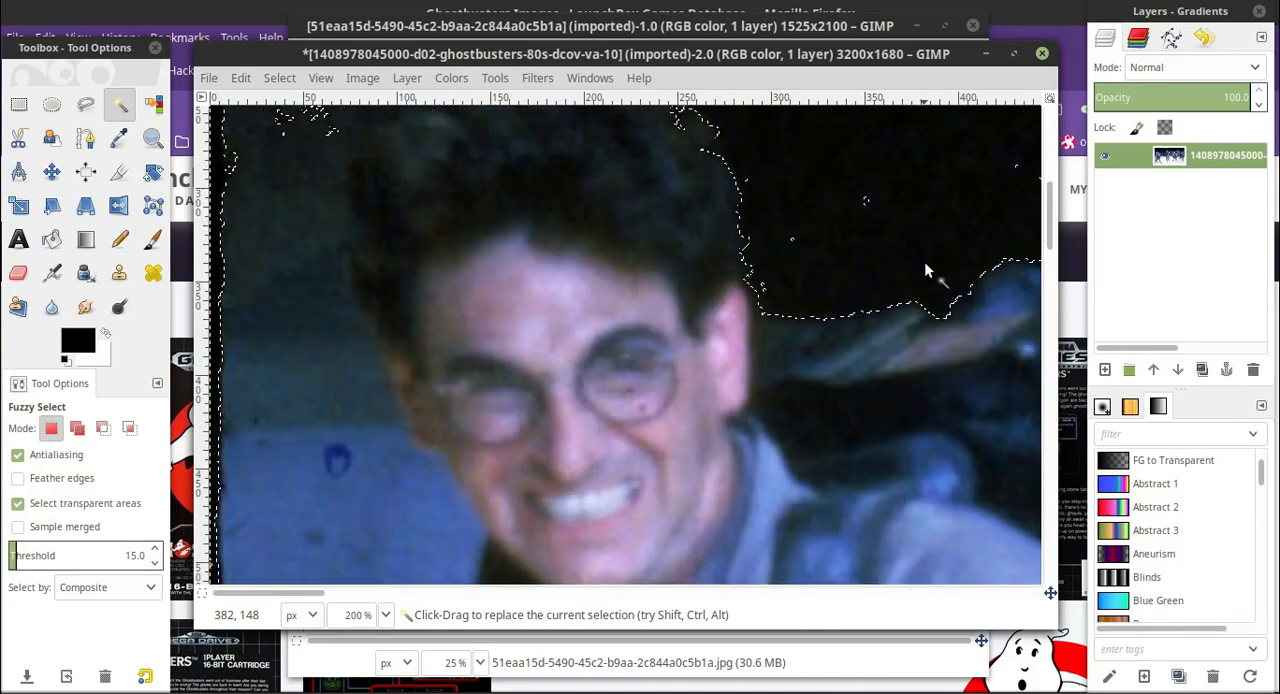
{"action": "scroll", "coordinate": [924, 268], "scroll_direction": "up", "scroll_amount": 5}
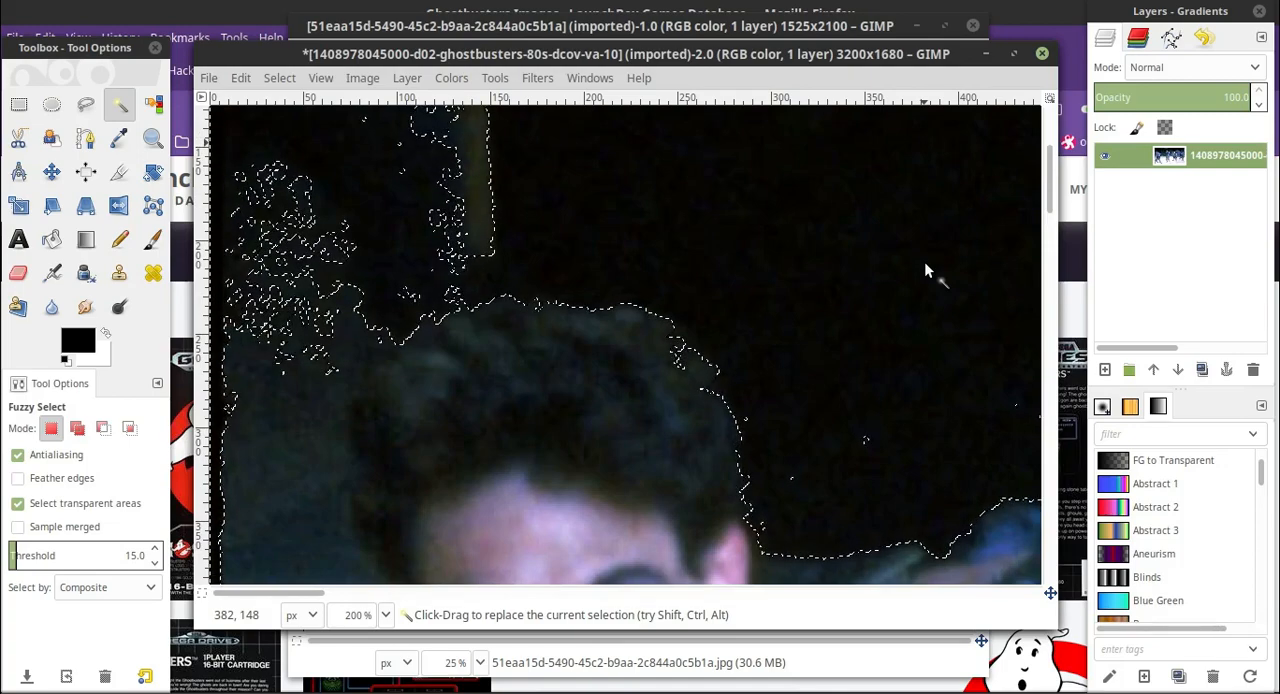
{"action": "scroll", "coordinate": [924, 268], "scroll_direction": "down", "scroll_amount": 3}
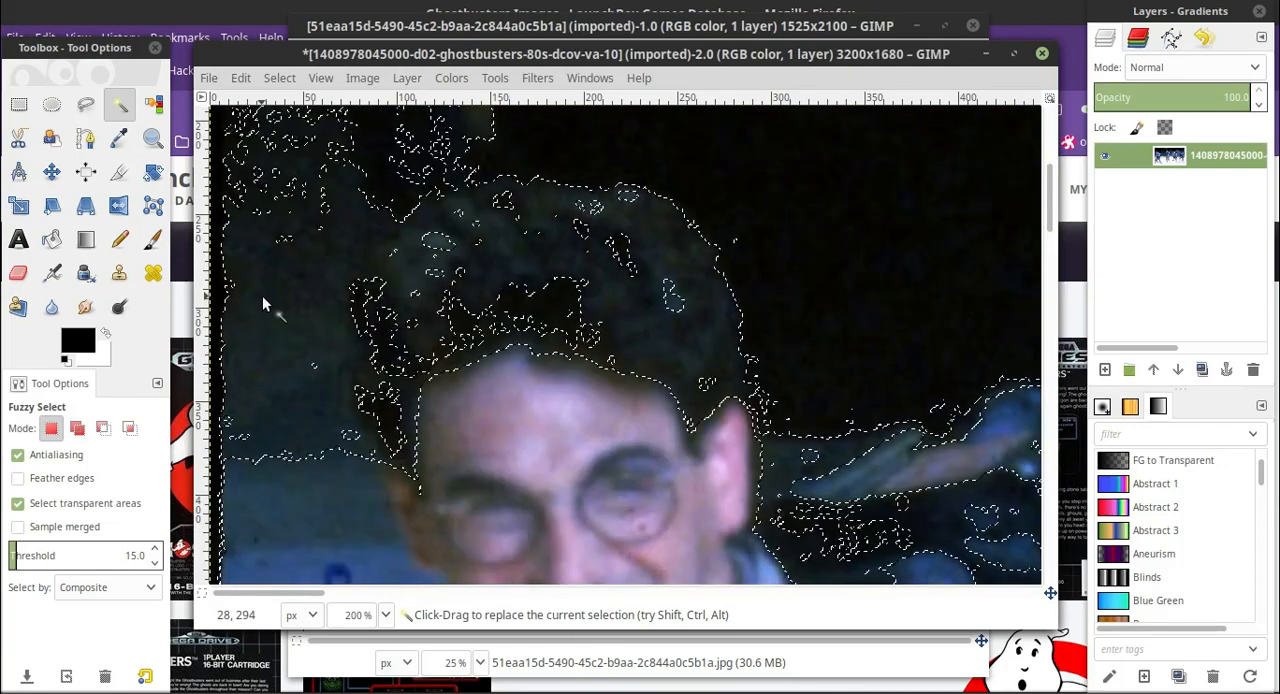
{"action": "left_click", "coordinate": [277, 503]}
{"action": "scroll", "coordinate": [329, 349], "scroll_direction": "down", "scroll_amount": 8}
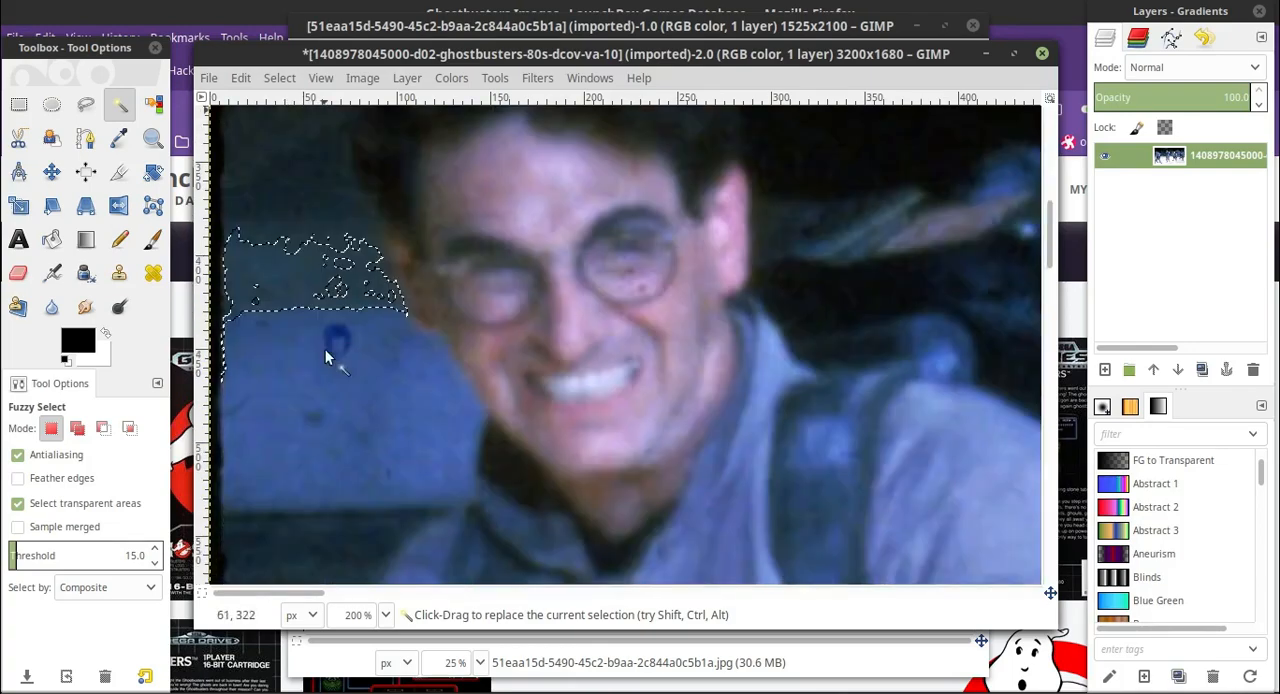
{"action": "scroll", "coordinate": [343, 420], "scroll_direction": "up", "scroll_amount": 14}
{"action": "left_click", "coordinate": [837, 259]}
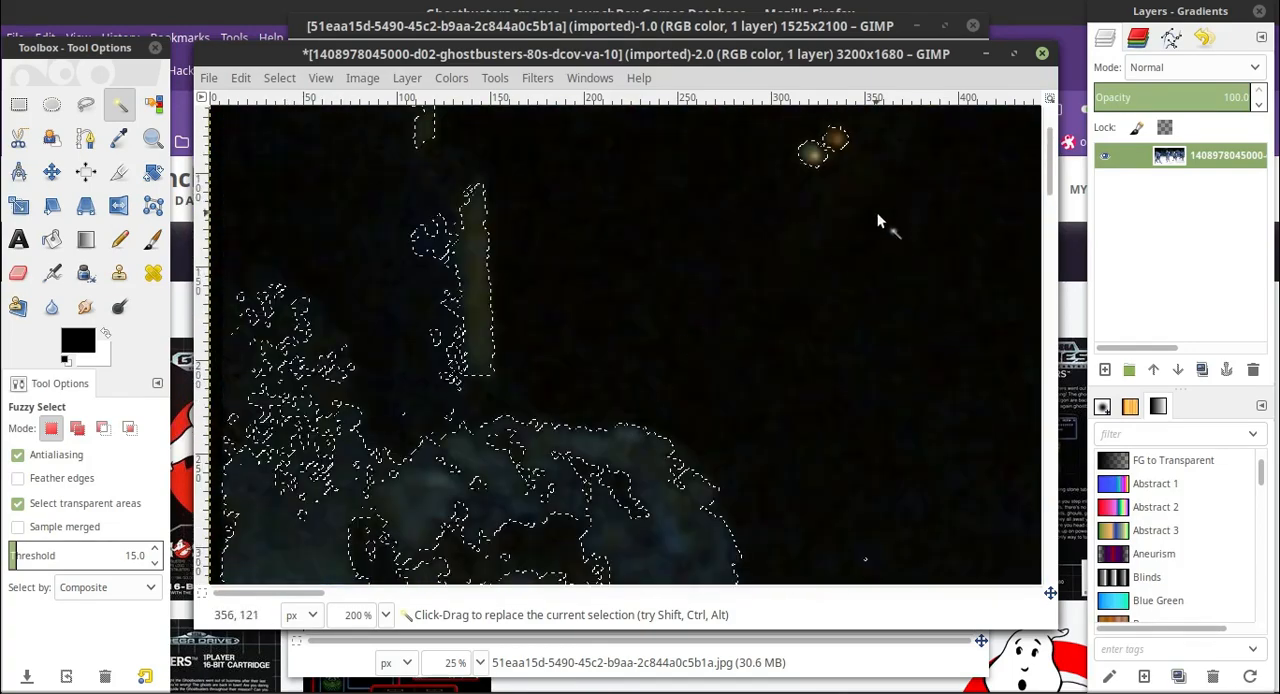
Set the zoom to 50% and reselect the black background above the two leftmost men.
{"action": "left_click", "coordinate": [386, 615]}
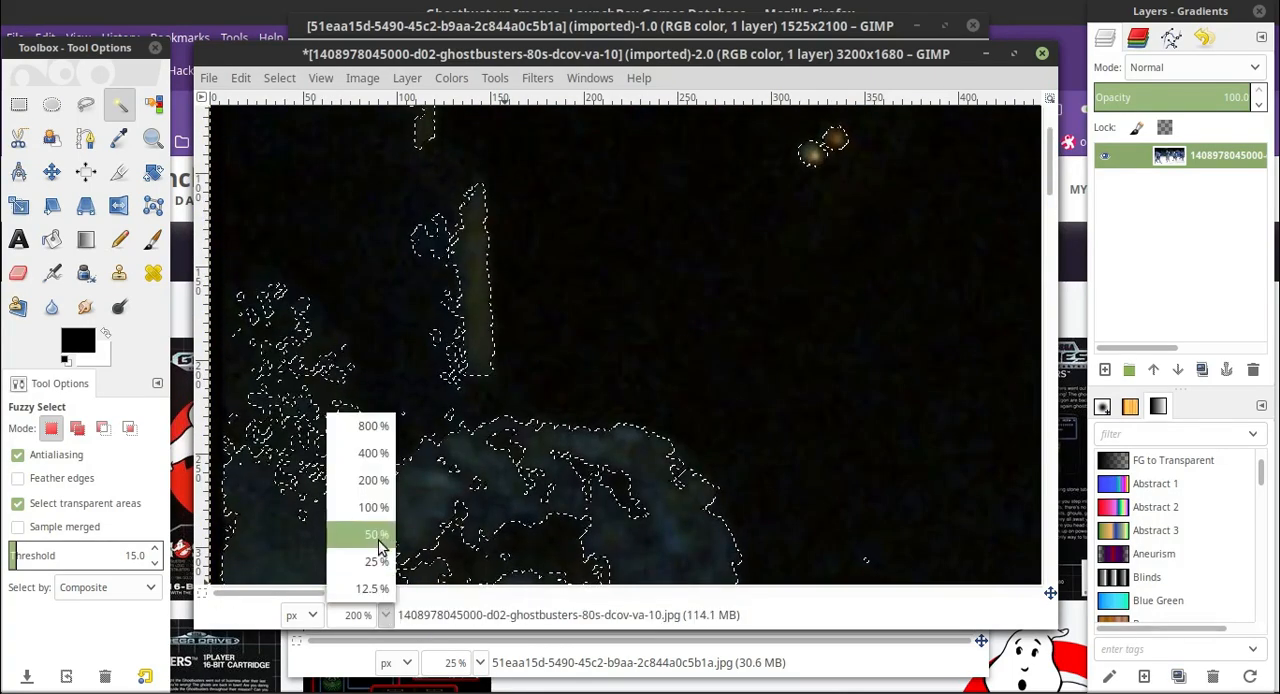
{"action": "left_click", "coordinate": [380, 537]}
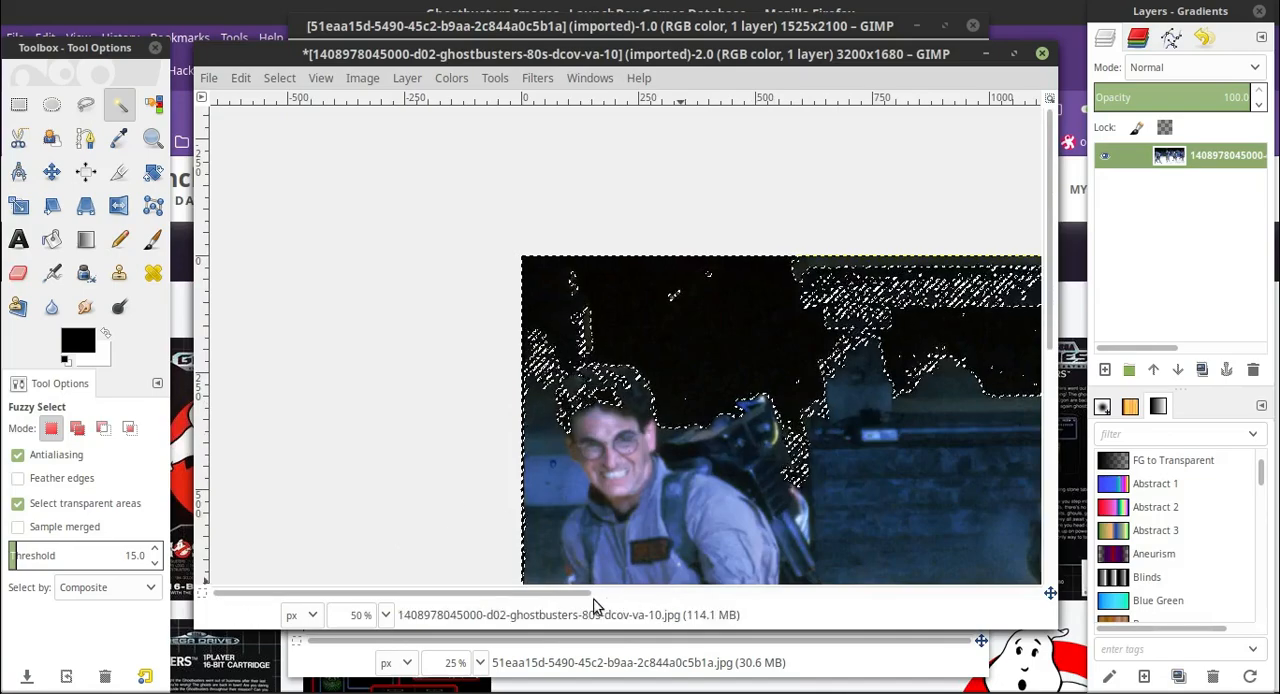
{"action": "scroll", "coordinate": [592, 598], "scroll_direction": "right", "scroll_amount": 6}
{"action": "scroll", "coordinate": [590, 605], "scroll_direction": "left", "scroll_amount": 1}
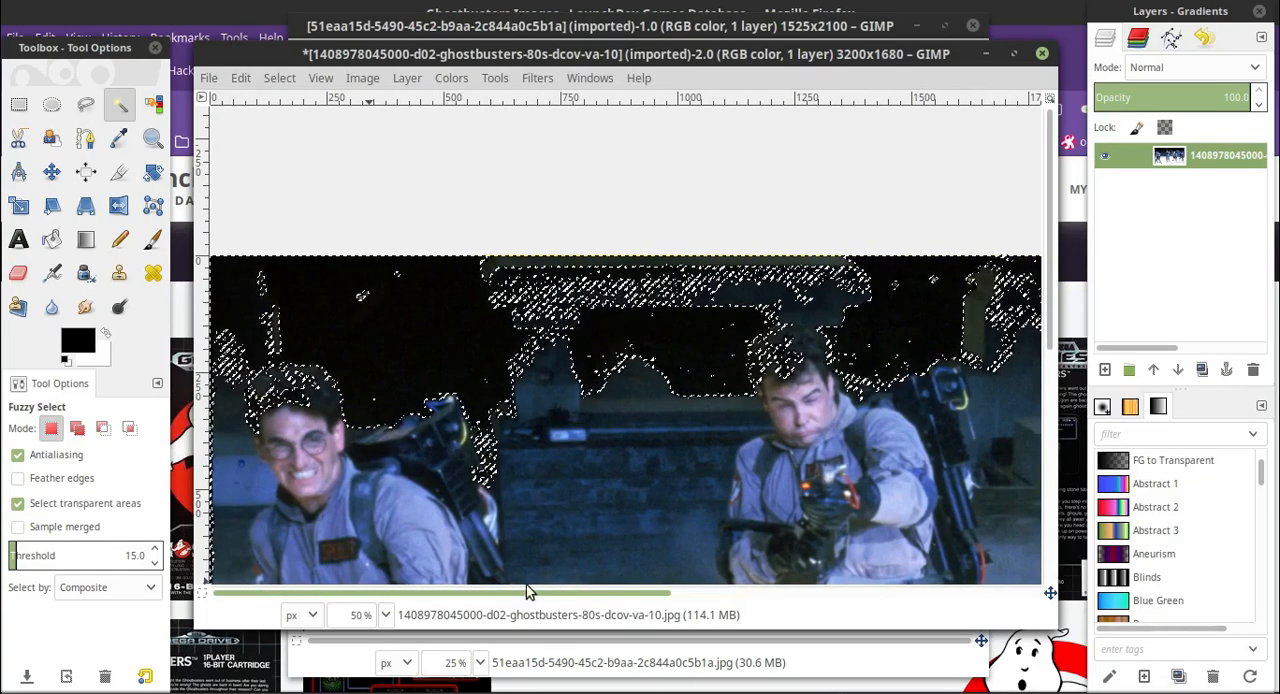
{"action": "left_click", "coordinate": [388, 297]}
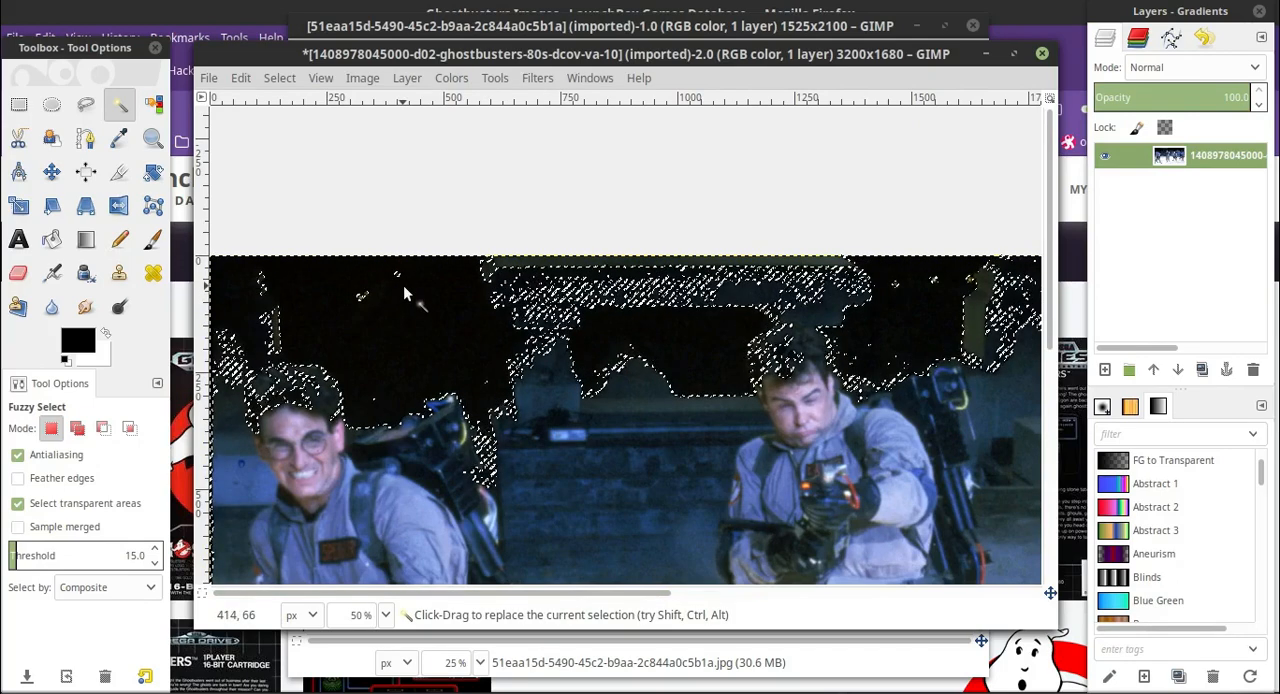
{"action": "left_click", "coordinate": [391, 285]}
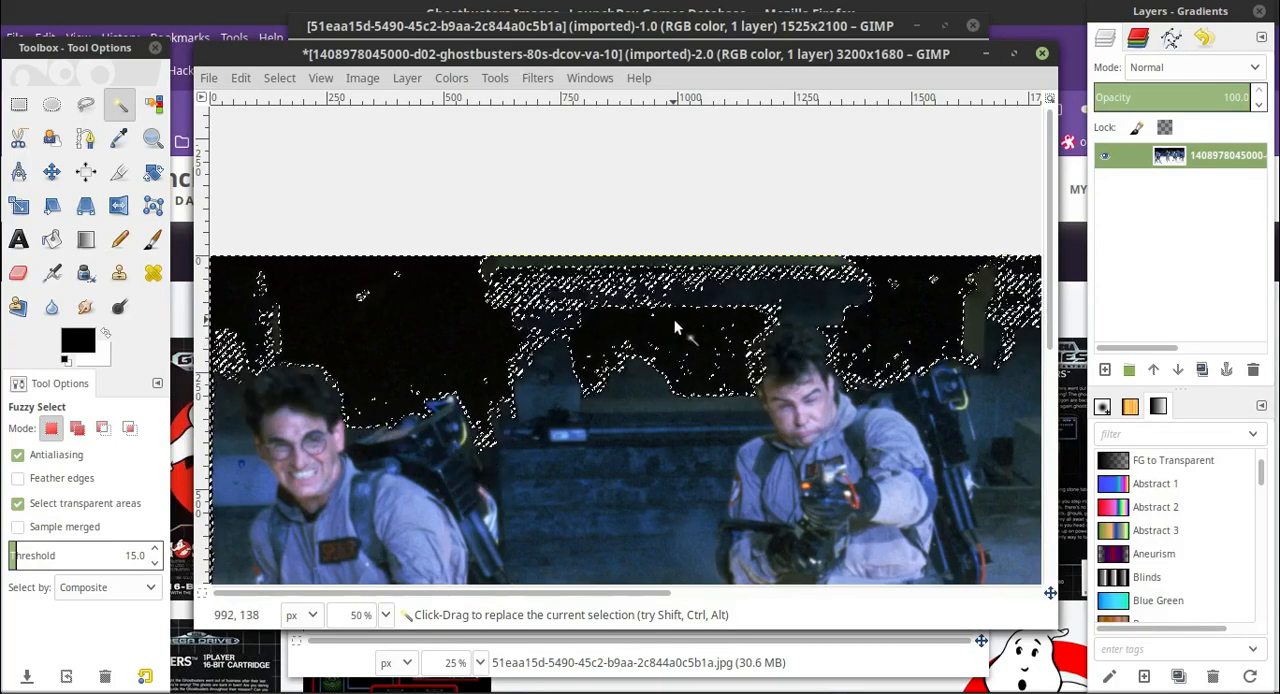
Fuzzy-select the white floor around the men's legs at threshold 15 and check the selection along all four men.
{"action": "scroll", "coordinate": [292, 449], "scroll_direction": "down", "scroll_amount": 5}
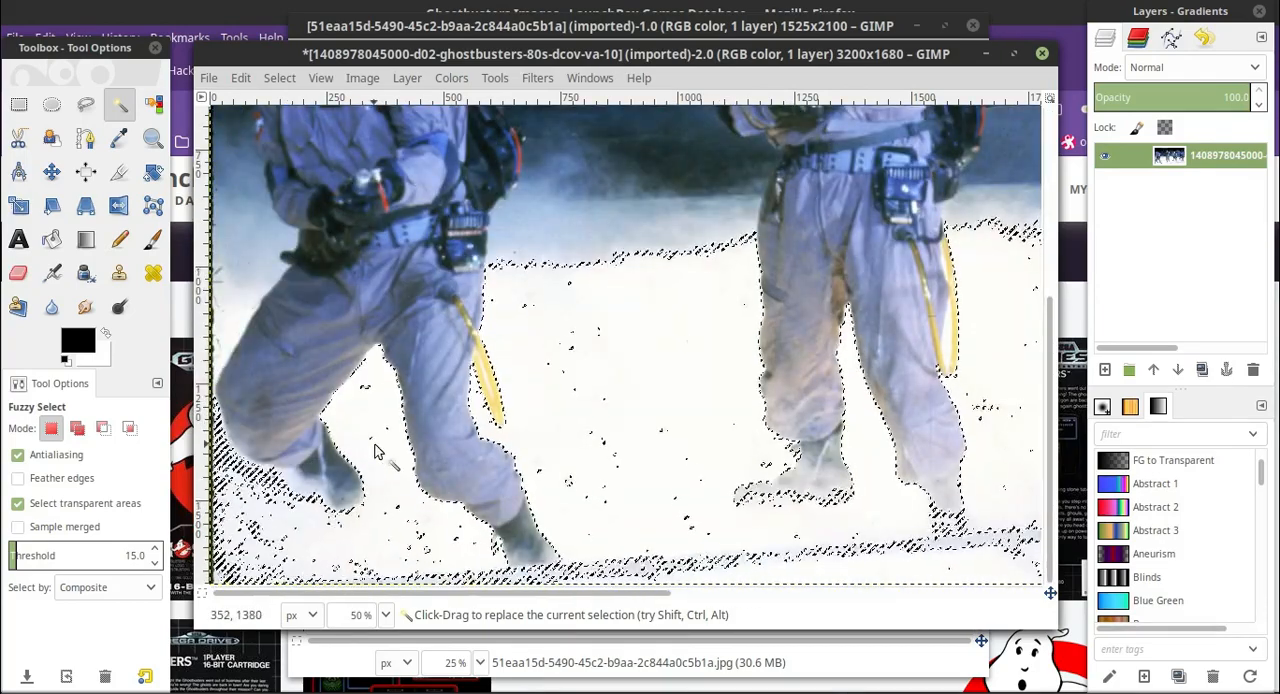
{"action": "scroll", "coordinate": [632, 527], "scroll_direction": "up", "scroll_amount": 5}
{"action": "scroll", "coordinate": [632, 527], "scroll_direction": "down", "scroll_amount": 5}
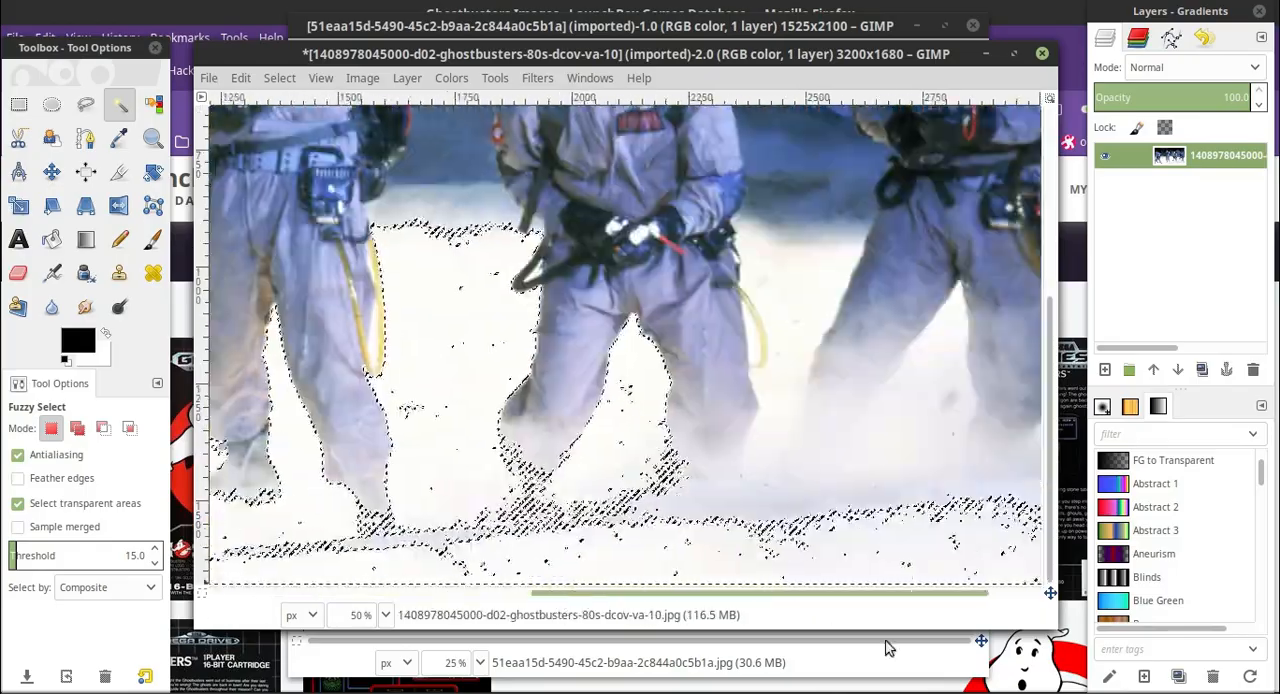
{"action": "scroll", "coordinate": [632, 527], "scroll_direction": "up", "scroll_amount": 3}
{"action": "scroll", "coordinate": [400, 530], "scroll_direction": "down", "scroll_amount": 3}
Reselect the white floor with the Fuzzy Select threshold at 65, lowering it in stages to 25.
{"action": "left_click_drag", "start_coordinate": [253, 540], "coordinate": [640, 383]}
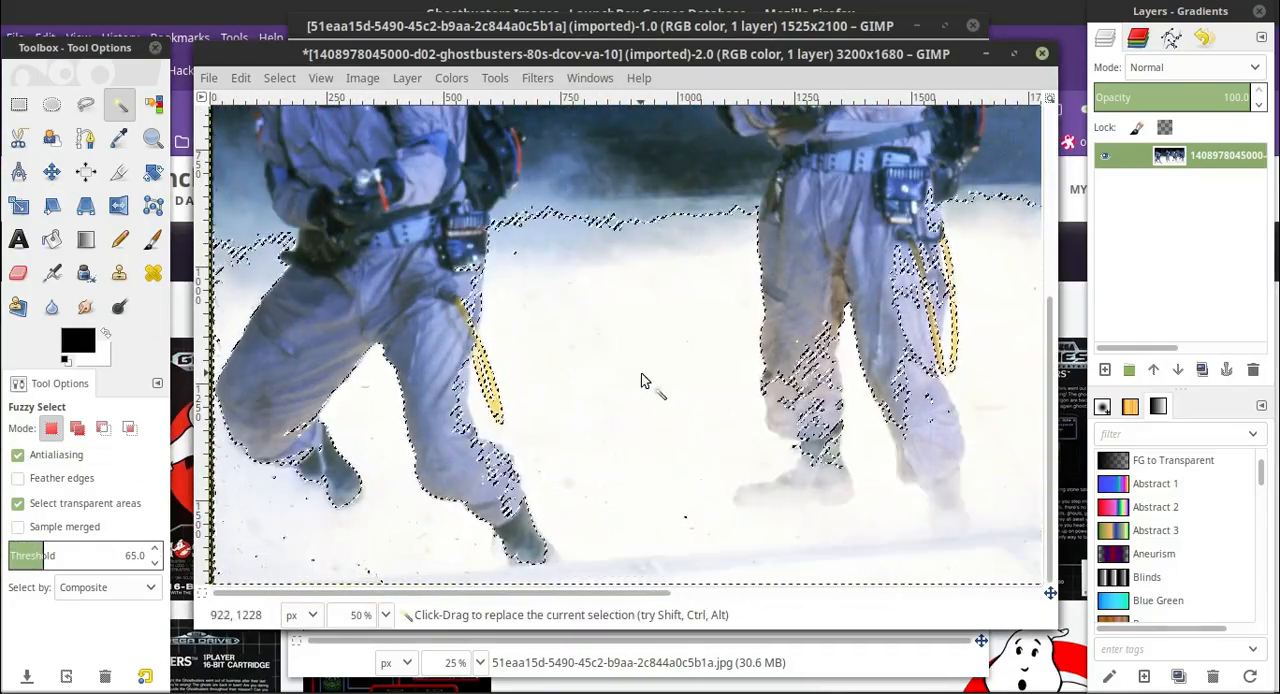
{"action": "left_click", "coordinate": [158, 565]}
{"action": "left_click", "coordinate": [616, 397]}
{"action": "left_click", "coordinate": [157, 565]}
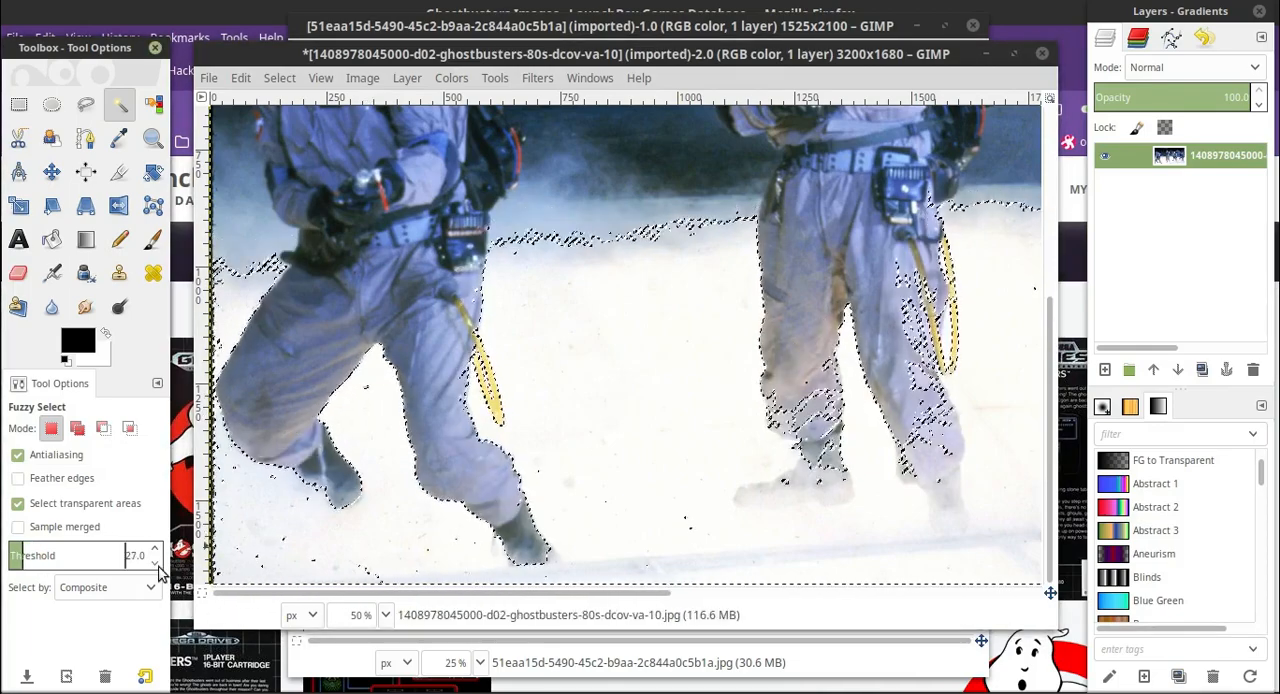
{"action": "left_click", "coordinate": [620, 353]}
{"action": "scroll", "coordinate": [626, 390], "scroll_direction": "up", "scroll_amount": 4}
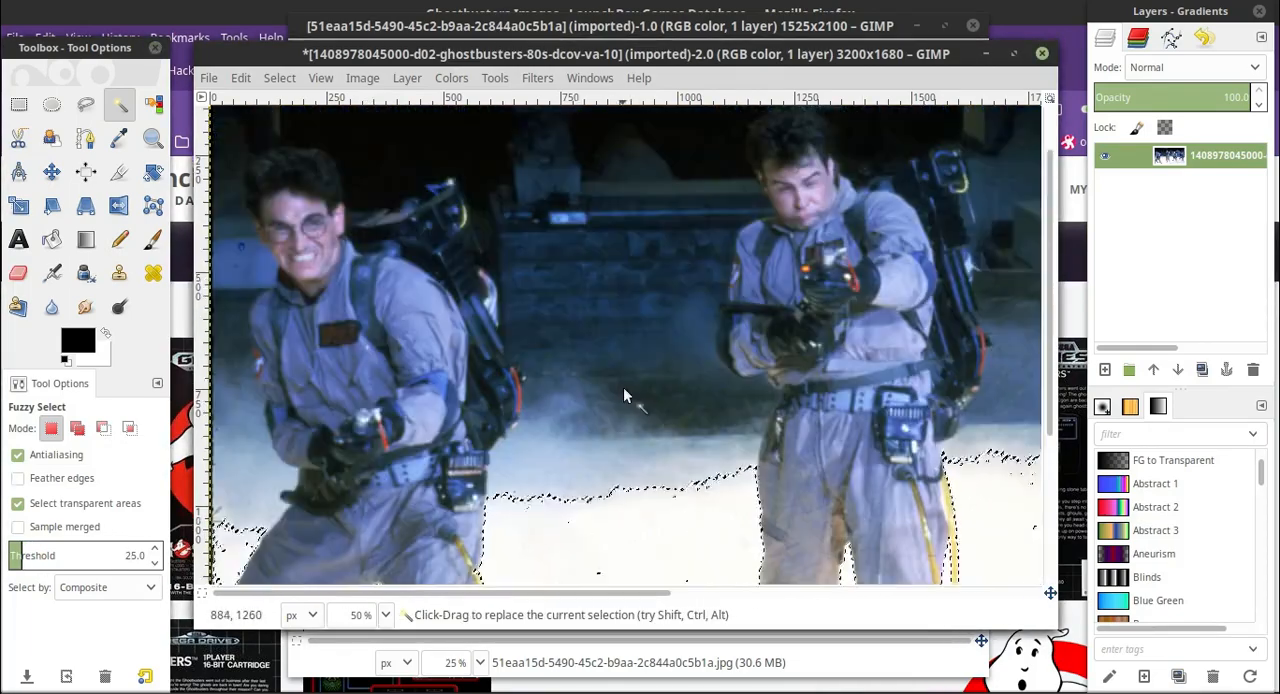
{"action": "scroll", "coordinate": [623, 398], "scroll_direction": "down", "scroll_amount": 4}
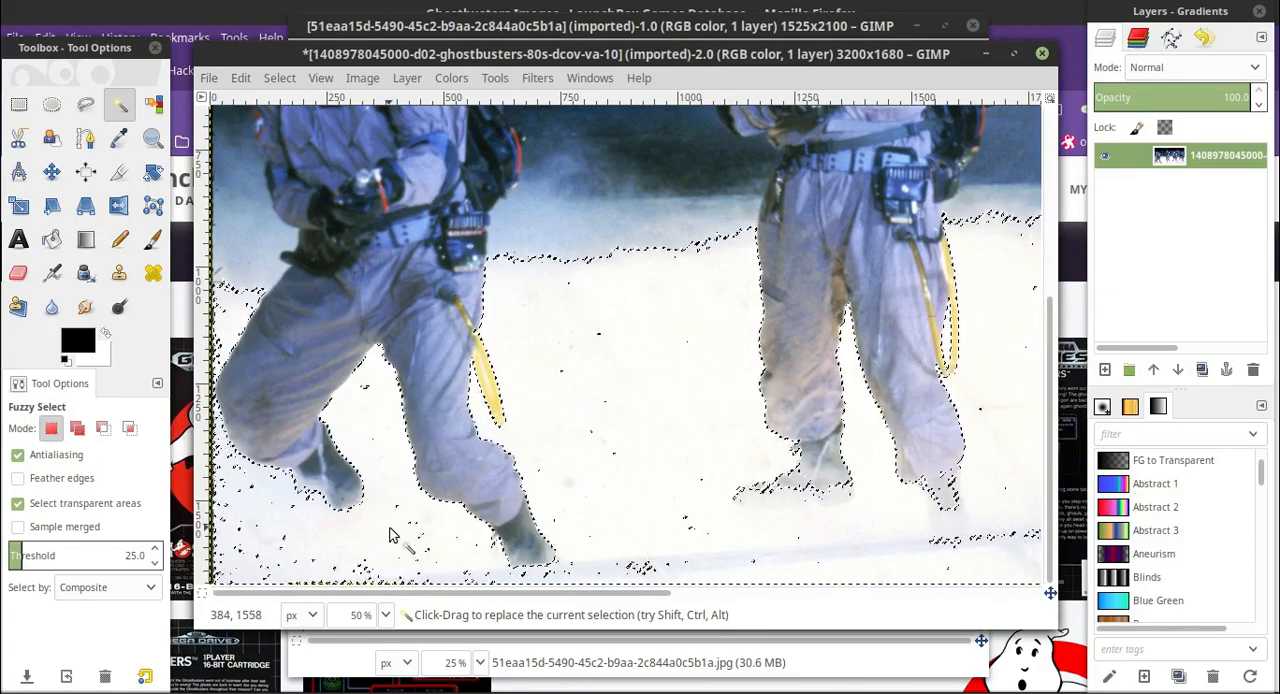
Lower the Fuzzy Select threshold to 20 and 15 in turn, reselecting the white floor by the leftmost man's legs.
{"action": "scroll", "coordinate": [430, 480], "scroll_direction": "up", "scroll_amount": 2}
{"action": "left_click", "coordinate": [156, 564]}
{"action": "scroll", "coordinate": [670, 476], "scroll_direction": "down", "scroll_amount": 2}
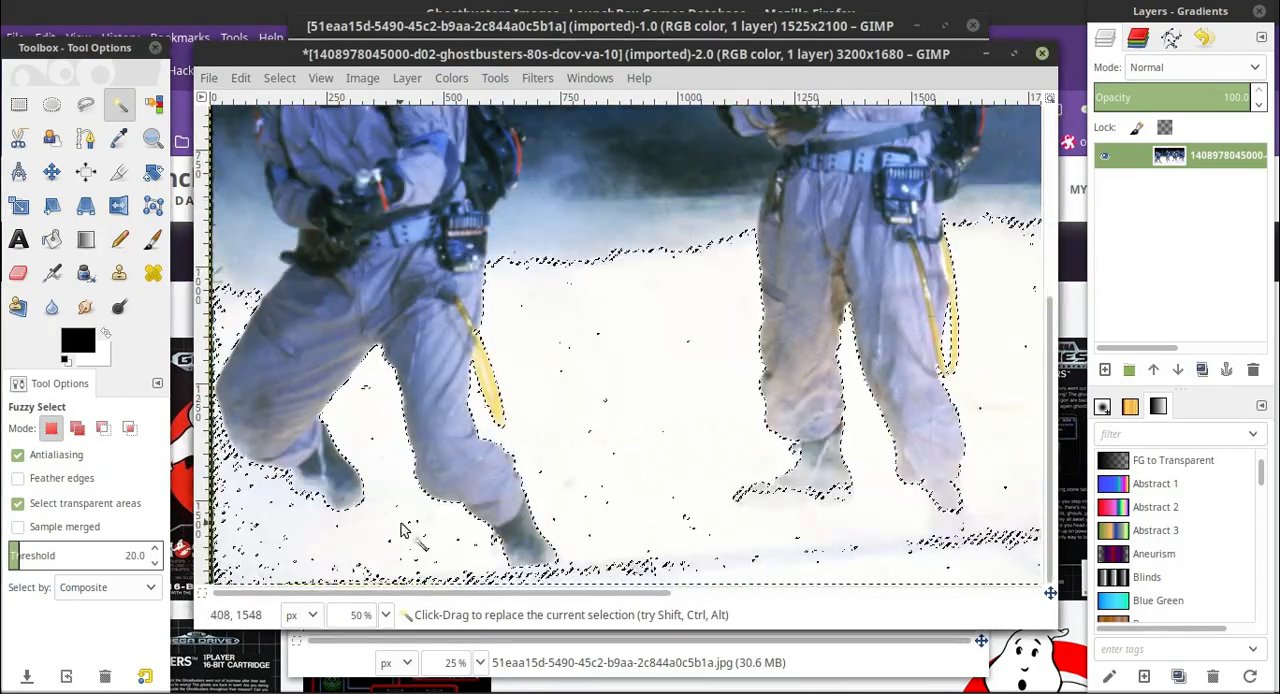
{"action": "left_click", "coordinate": [155, 563]}
{"action": "left_click", "coordinate": [370, 518]}
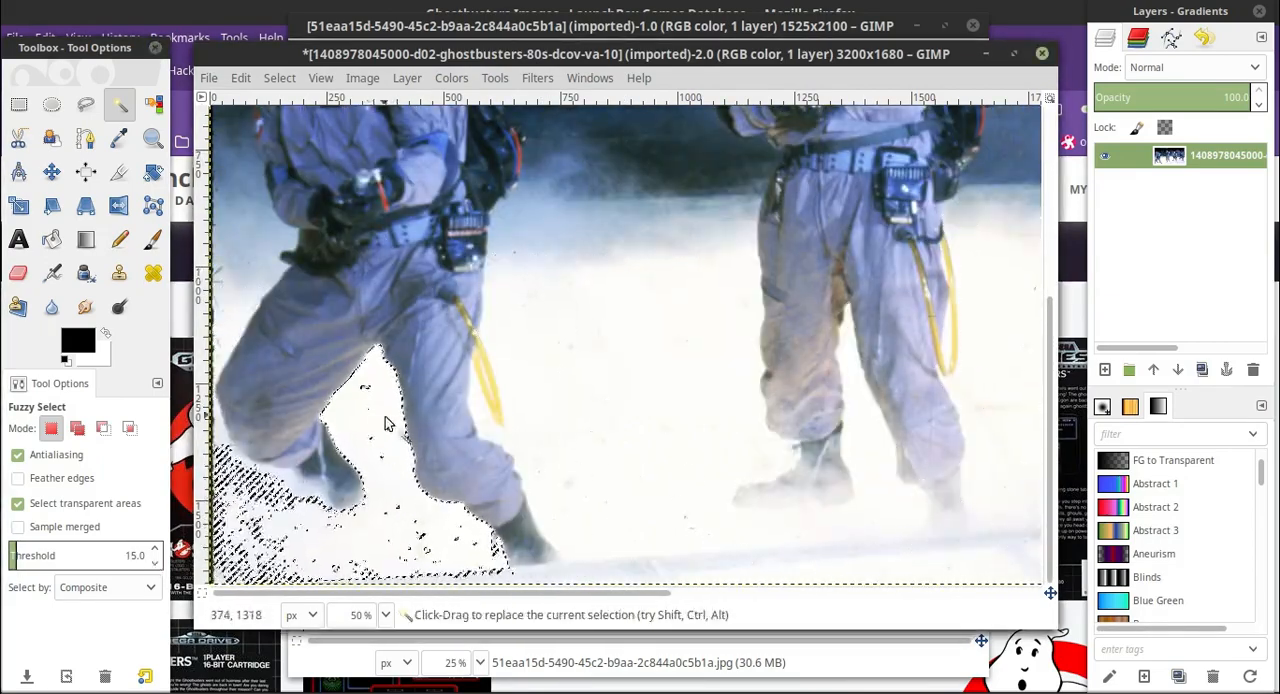
{"action": "scroll", "coordinate": [585, 438], "scroll_direction": "up", "scroll_amount": 4}
{"action": "scroll", "coordinate": [585, 438], "scroll_direction": "down", "scroll_amount": 4}
Examine the selection edge along the leftmost man's legs and boots at 400% and 100% zoom.
{"action": "left_click", "coordinate": [387, 616]}
{"action": "left_click", "coordinate": [363, 470]}
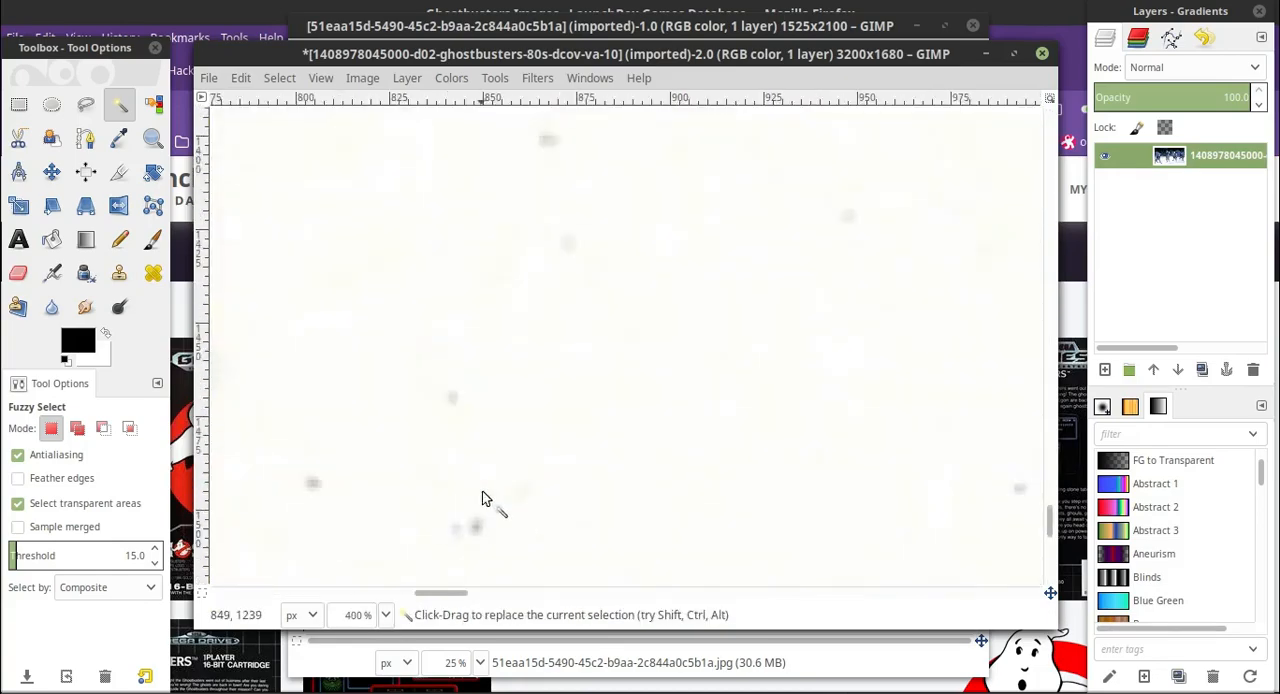
{"action": "scroll", "coordinate": [482, 494], "scroll_direction": "down", "scroll_amount": 15}
{"action": "left_click_drag", "start_coordinate": [453, 593], "coordinate": [358, 570]}
{"action": "scroll", "coordinate": [514, 434], "scroll_direction": "up", "scroll_amount": 7}
{"action": "scroll", "coordinate": [437, 446], "scroll_direction": "up", "scroll_amount": 5}
{"action": "scroll", "coordinate": [437, 446], "scroll_direction": "down", "scroll_amount": 3}
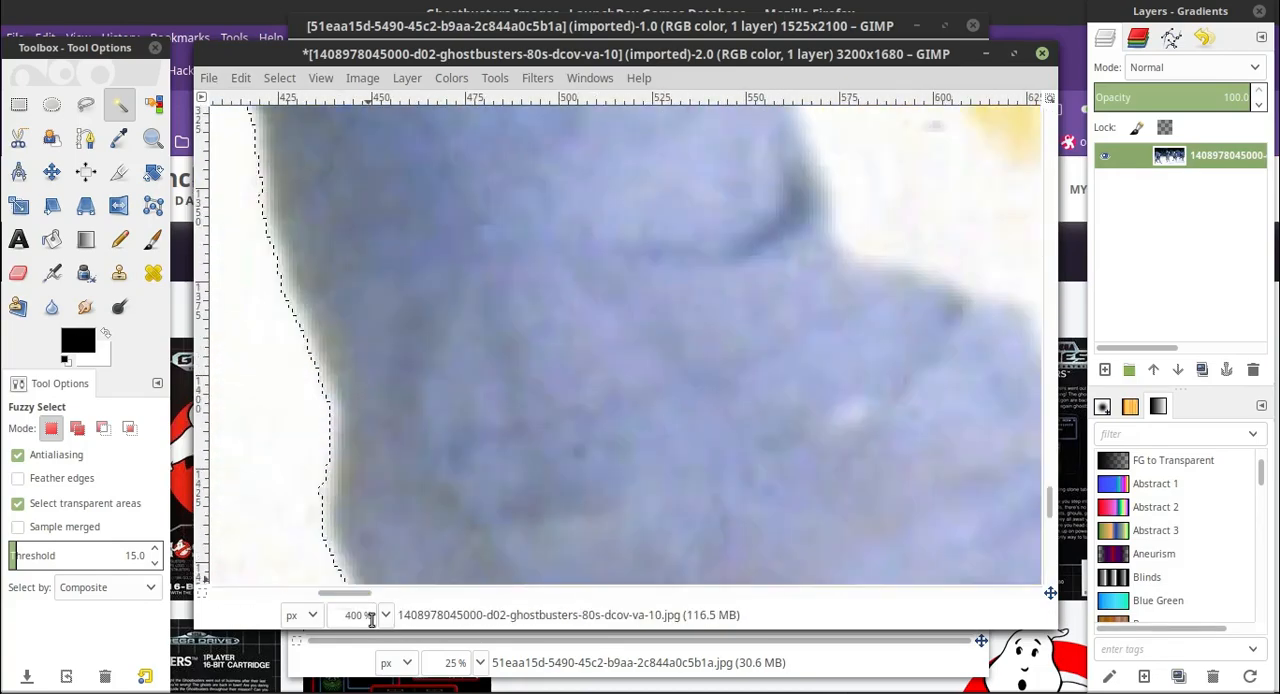
{"action": "left_click", "coordinate": [386, 616]}
{"action": "left_click", "coordinate": [372, 521]}
{"action": "scroll", "coordinate": [461, 503], "scroll_direction": "up", "scroll_amount": 4}
{"action": "scroll", "coordinate": [461, 503], "scroll_direction": "down", "scroll_amount": 4}
{"action": "left_click_drag", "start_coordinate": [437, 592], "coordinate": [415, 591]}
{"action": "scroll", "coordinate": [437, 498], "scroll_direction": "down", "scroll_amount": 1}
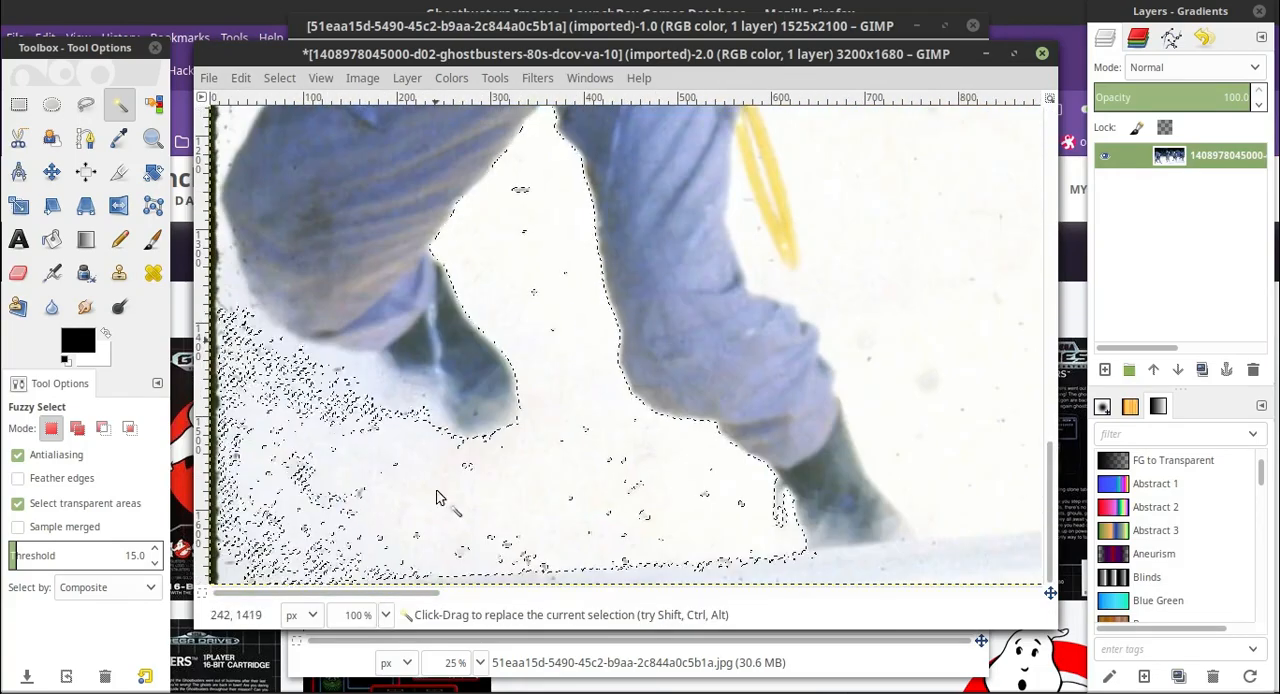
Set the Fuzzy Select threshold to 20, reselect the white floor around the leftmost man, and check the outline.
{"action": "left_click", "coordinate": [156, 549]}
{"action": "left_click", "coordinate": [586, 318]}
{"action": "scroll", "coordinate": [520, 370], "scroll_direction": "up", "scroll_amount": 8}
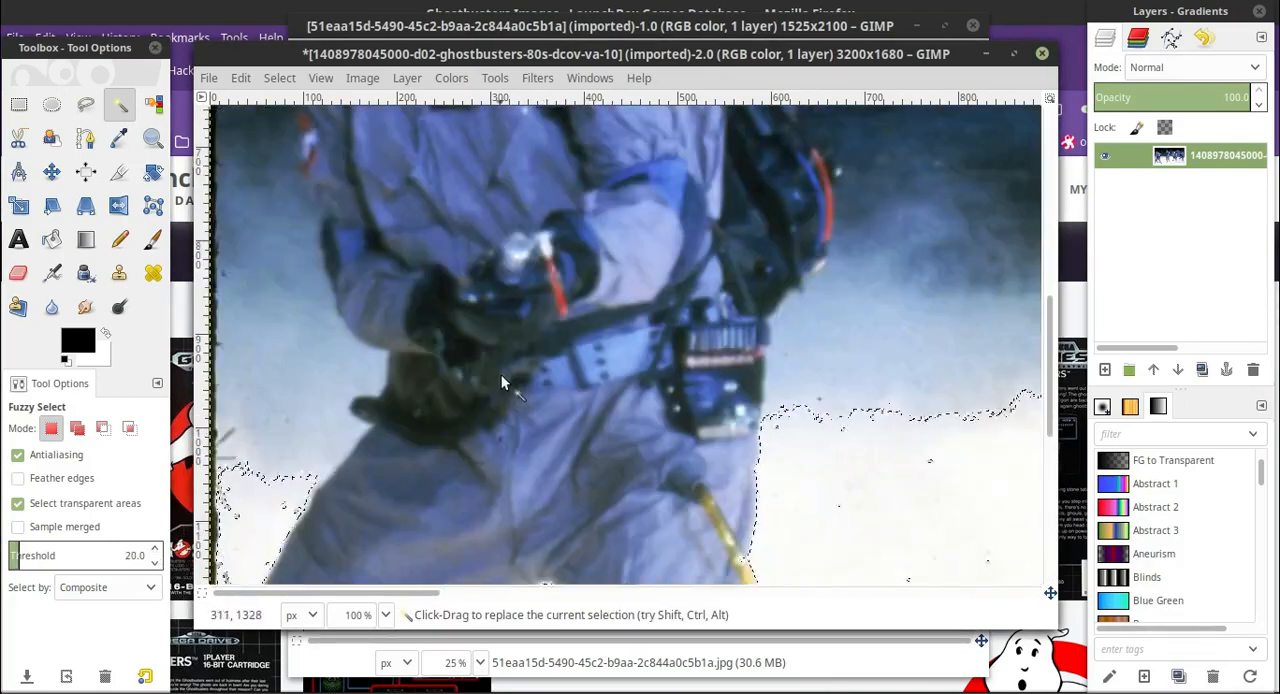
{"action": "scroll", "coordinate": [510, 382], "scroll_direction": "down", "scroll_amount": 6}
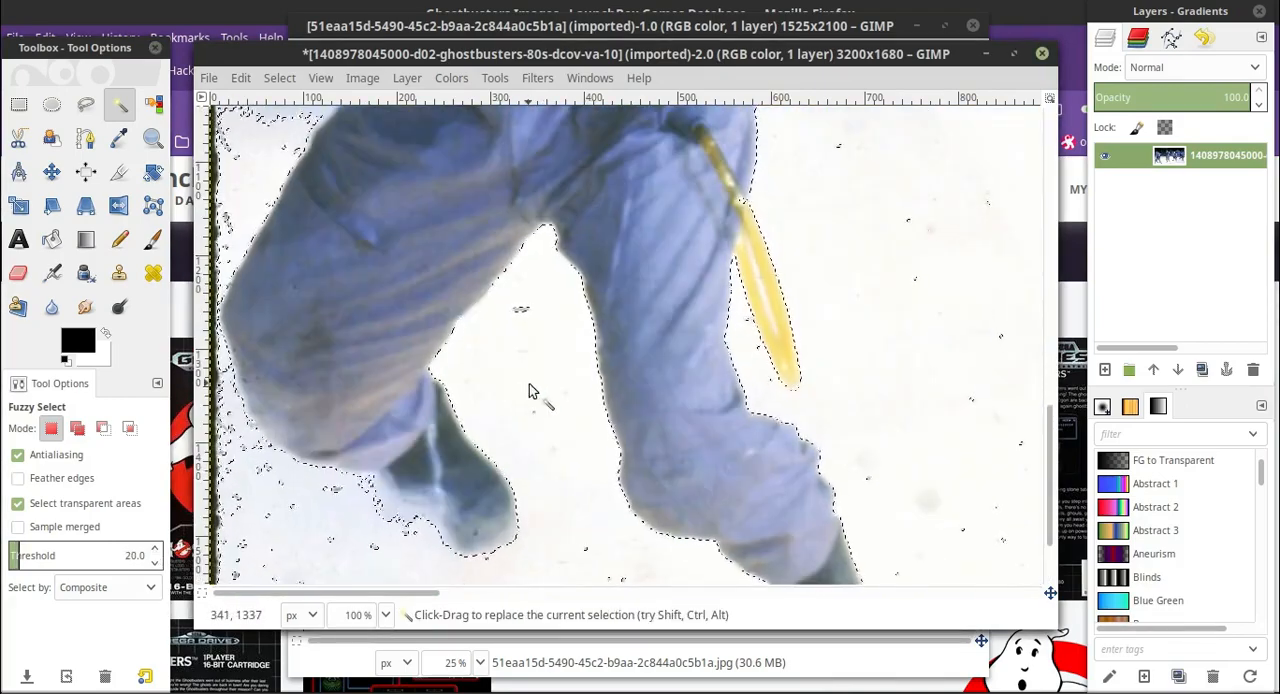
{"action": "scroll", "coordinate": [531, 390], "scroll_direction": "up", "scroll_amount": 8}
{"action": "scroll", "coordinate": [531, 390], "scroll_direction": "down", "scroll_amount": 9}
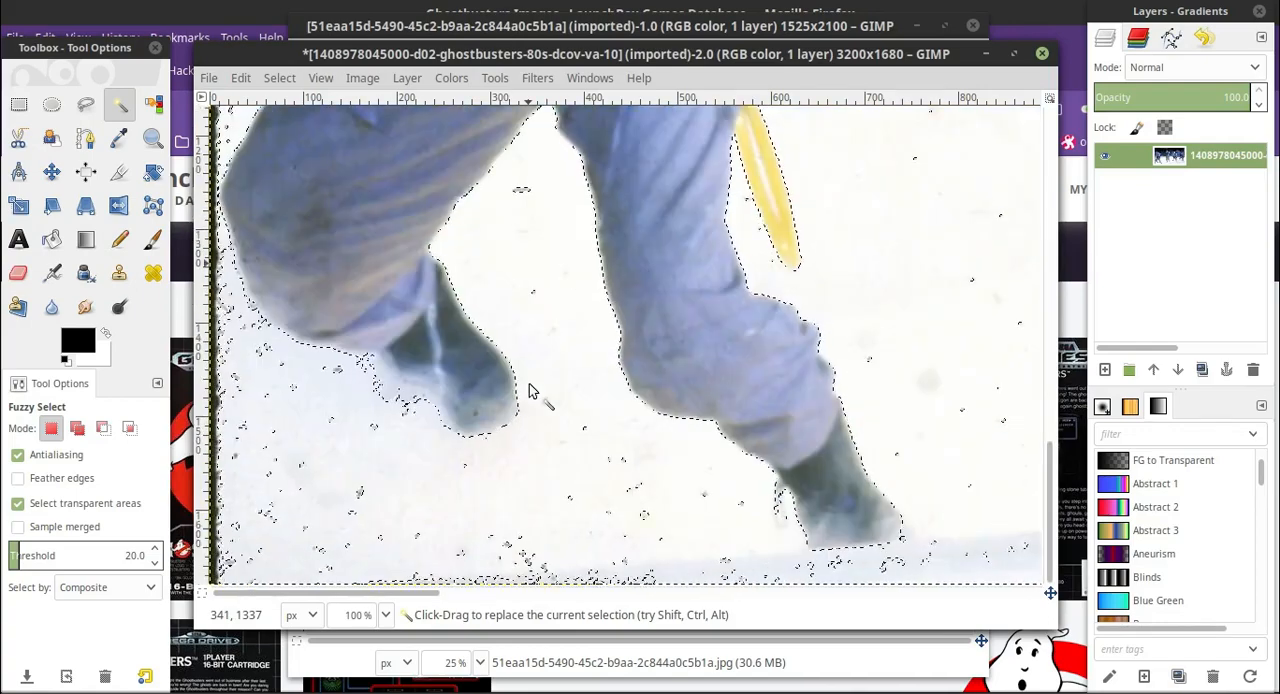
Fuzzy-select the leftmost man himself from his dark rear boot, raising the threshold from 20 through 25 to 65.
{"action": "left_click", "coordinate": [483, 380]}
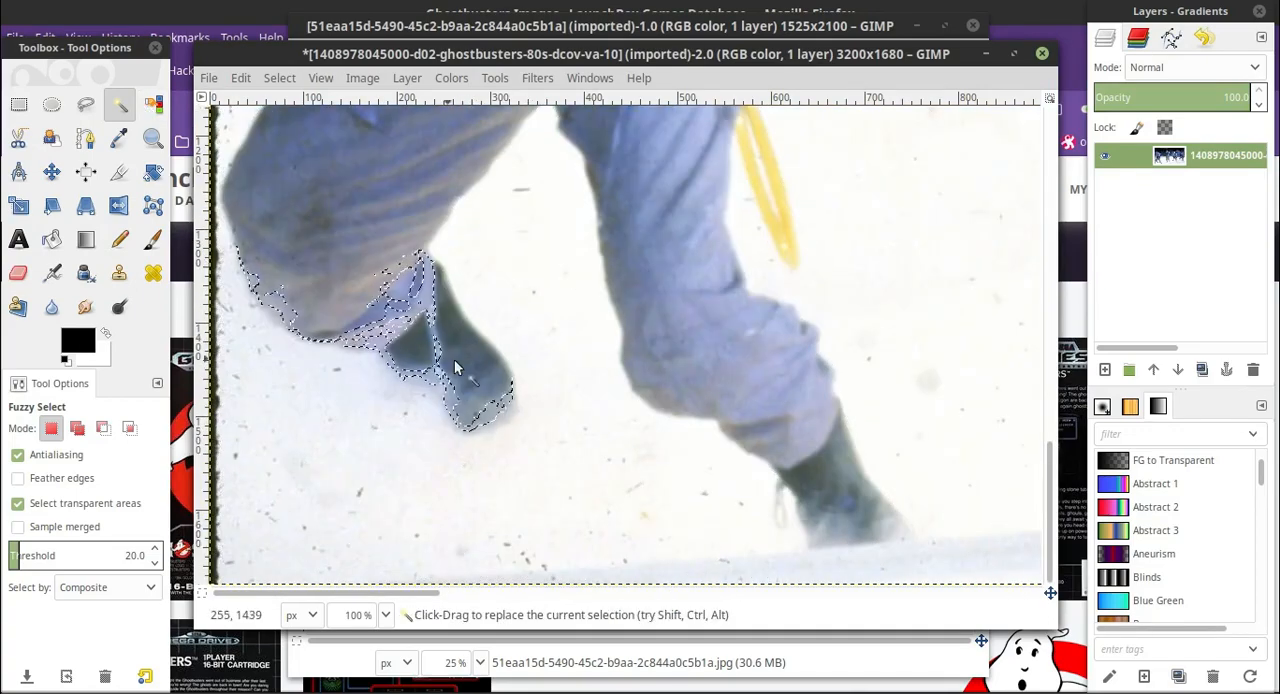
{"action": "left_click", "coordinate": [155, 551]}
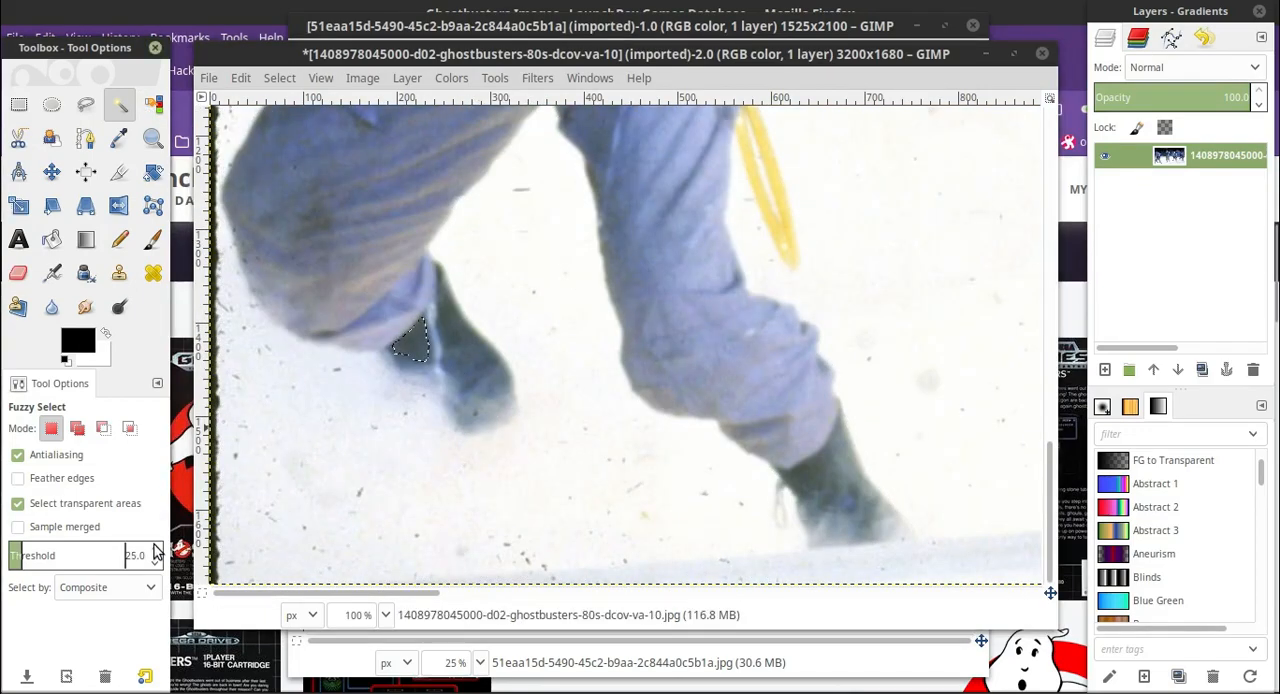
{"action": "left_click", "coordinate": [456, 362]}
{"action": "scroll", "coordinate": [457, 405], "scroll_direction": "up", "scroll_amount": 4}
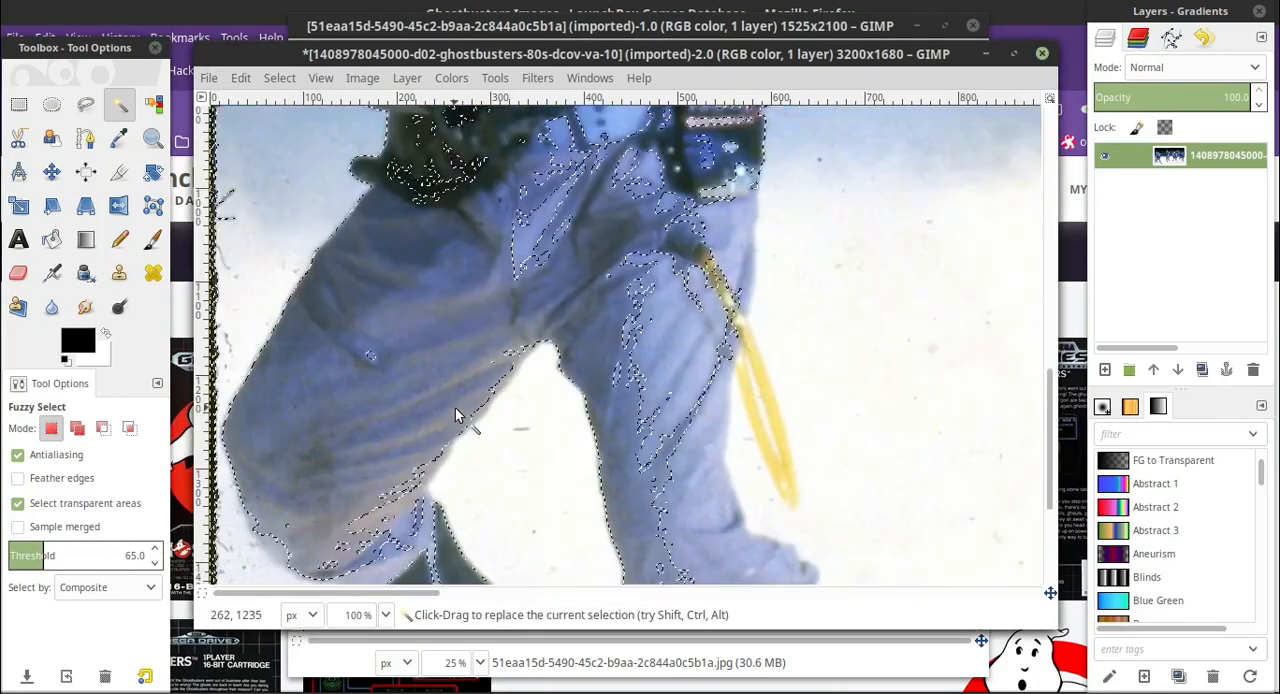
Add more of the leftmost man's trousers to the fuzzy selection and check its outline from his boots to his head.
{"action": "scroll", "coordinate": [457, 410], "scroll_direction": "down", "scroll_amount": 4}
{"action": "left_click", "coordinate": [425, 361], "text": "shift"}
{"action": "scroll", "coordinate": [411, 358], "scroll_direction": "down", "scroll_amount": 4}
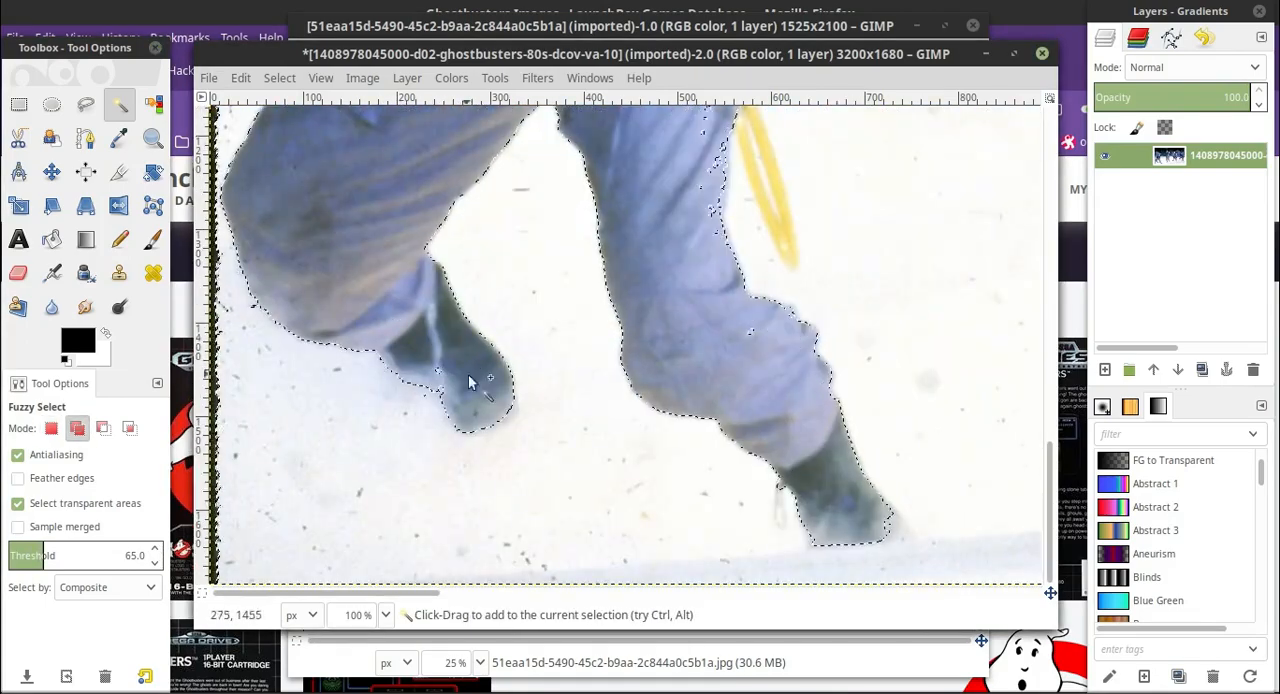
{"action": "scroll", "coordinate": [440, 370], "scroll_direction": "up", "scroll_amount": 4}
{"action": "scroll", "coordinate": [364, 347], "scroll_direction": "down", "scroll_amount": 4}
{"action": "scroll", "coordinate": [408, 398], "scroll_direction": "up", "scroll_amount": 6}
{"action": "scroll", "coordinate": [562, 316], "scroll_direction": "up", "scroll_amount": 5}
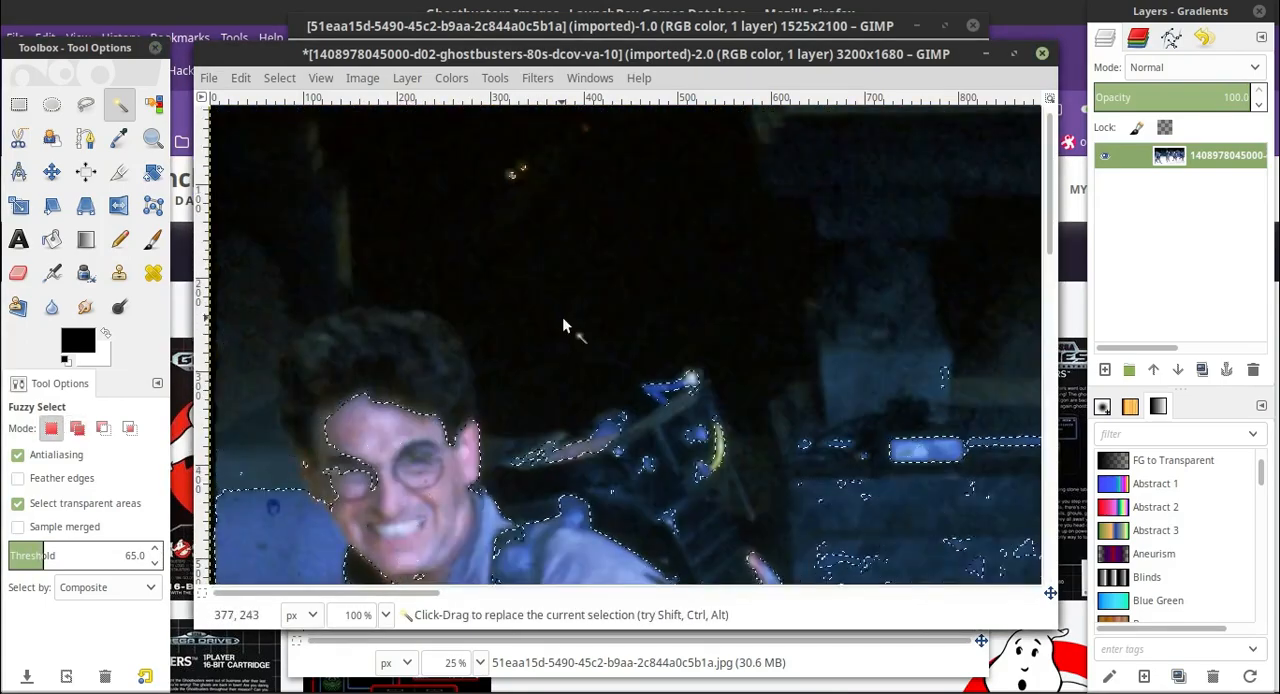
{"action": "scroll", "coordinate": [562, 317], "scroll_direction": "down", "scroll_amount": 5}
{"action": "scroll", "coordinate": [562, 318], "scroll_direction": "down", "scroll_amount": 4}
Clear the selection and try to trace the sole of the leftmost man's rear boot with Free Select at 800% zoom.
{"action": "left_click", "coordinate": [86, 104]}
{"action": "left_click", "coordinate": [280, 78]}
{"action": "left_click", "coordinate": [293, 124]}
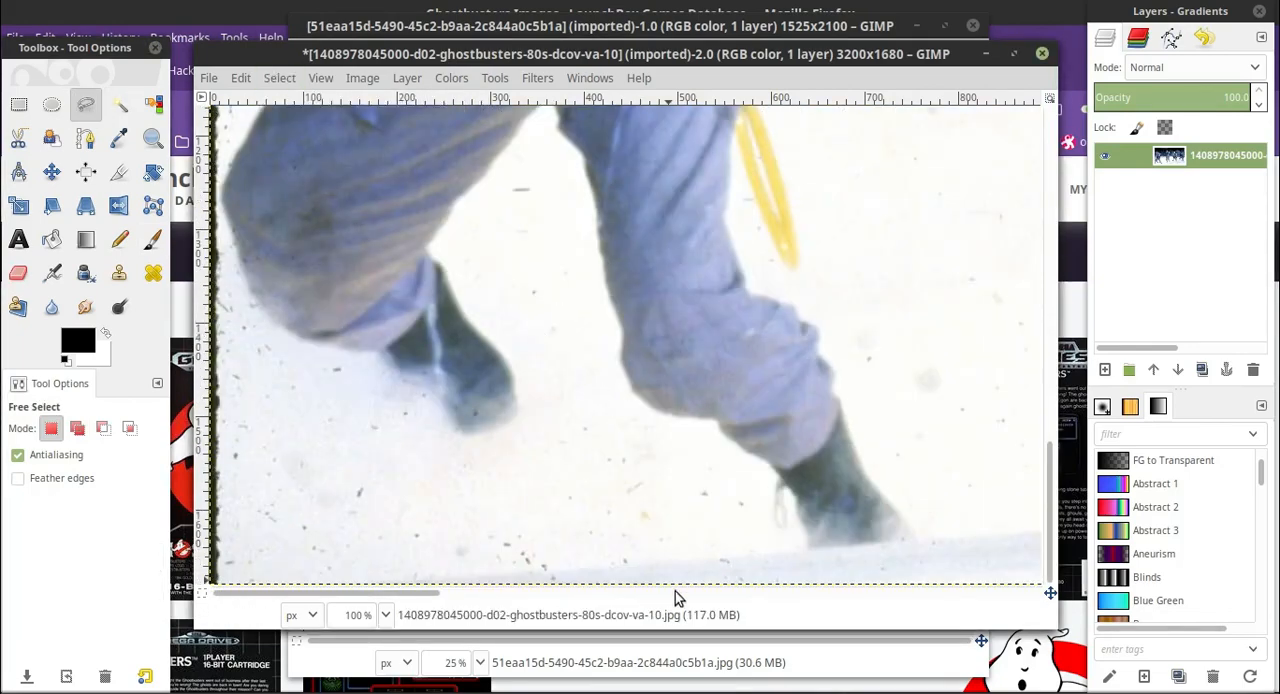
{"action": "left_click", "coordinate": [385, 614]}
{"action": "left_click", "coordinate": [358, 502]}
{"action": "mouse_move", "coordinate": [320, 592]}
{"action": "left_mouse_down"}
{"action": "mouse_move", "coordinate": [279, 577]}
{"action": "mouse_move", "coordinate": [290, 577]}
{"action": "left_mouse_up"}
{"action": "scroll", "coordinate": [586, 352], "scroll_direction": "down", "scroll_amount": 4}
{"action": "left_click", "coordinate": [586, 347]}
{"action": "left_click", "coordinate": [464, 432]}
{"action": "left_click", "coordinate": [341, 456]}
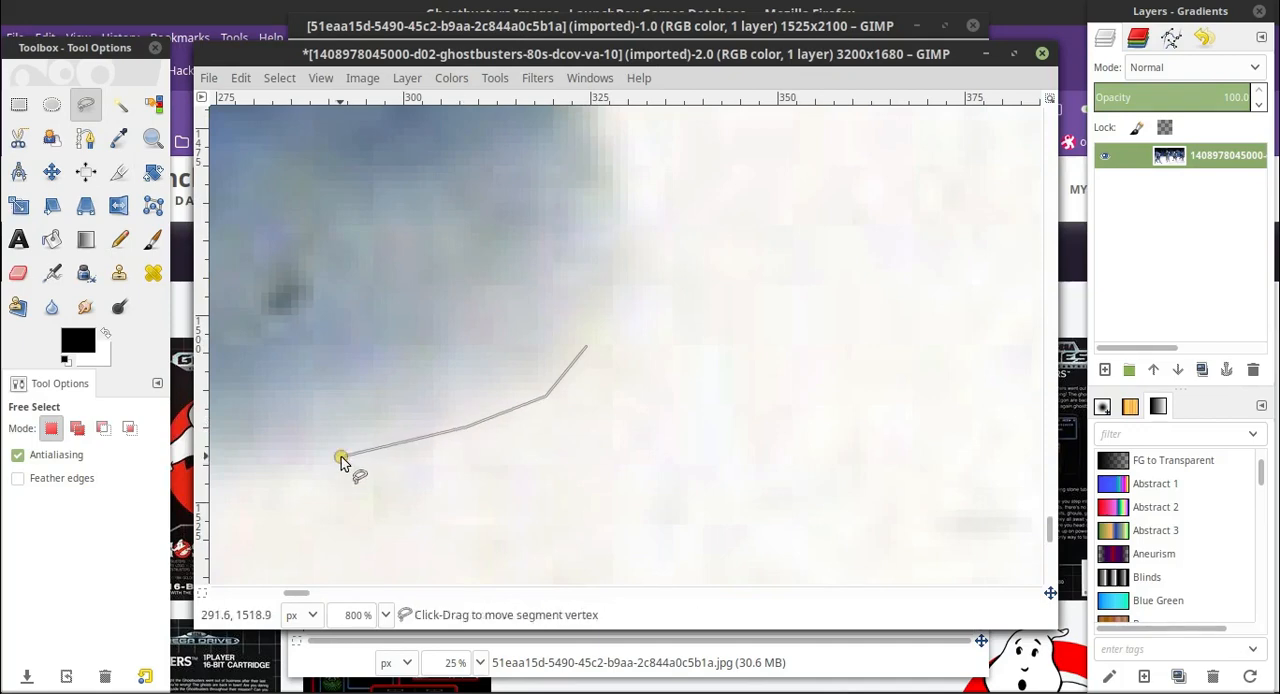
{"action": "left_click", "coordinate": [254, 454]}
Try to continue the Free Select outline around the back of the leftmost man's rear boot, zooming out to 400%.
{"action": "scroll", "coordinate": [354, 365], "scroll_direction": "down", "scroll_amount": 2}
{"action": "mouse_move", "coordinate": [308, 592]}
{"action": "left_mouse_down"}
{"action": "mouse_move", "coordinate": [286, 592]}
{"action": "mouse_move", "coordinate": [299, 592]}
{"action": "left_mouse_up"}
{"action": "scroll", "coordinate": [450, 470], "scroll_direction": "up", "scroll_amount": 1}
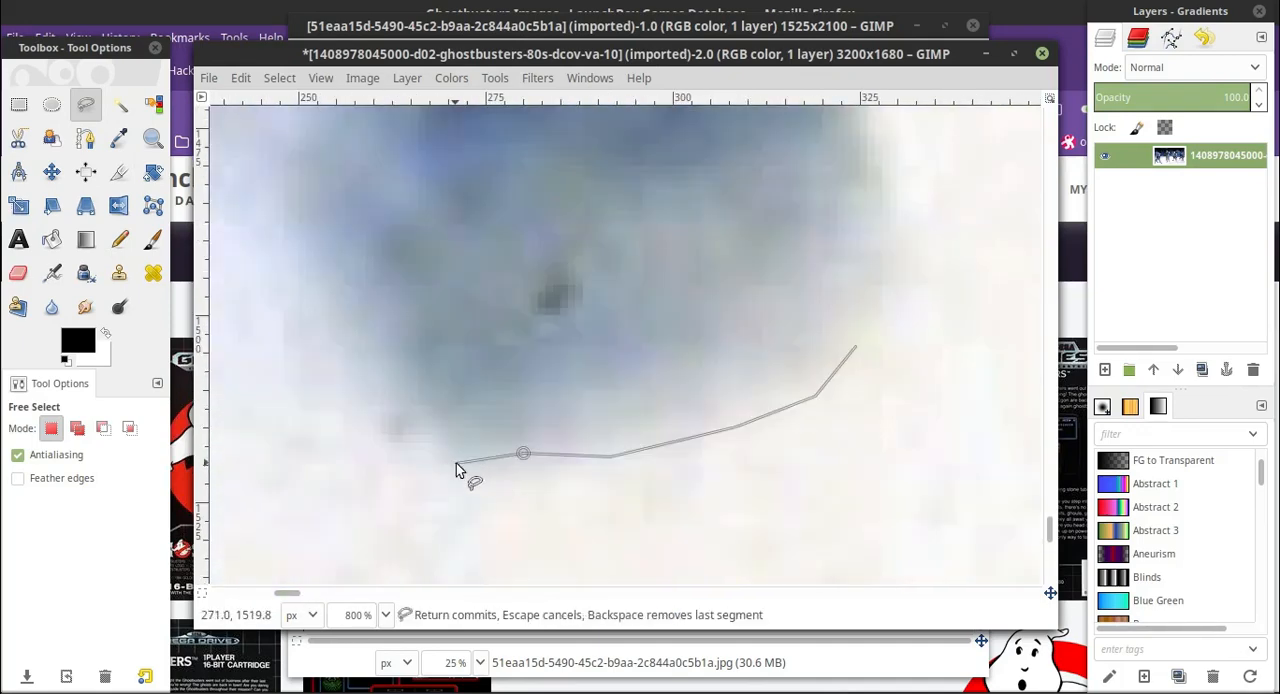
{"action": "left_click", "coordinate": [457, 463]}
{"action": "left_click", "coordinate": [400, 432]}
{"action": "left_click", "coordinate": [343, 357]}
{"action": "left_click", "coordinate": [294, 303]}
{"action": "scroll", "coordinate": [290, 305], "scroll_direction": "up", "scroll_amount": 1}
{"action": "left_click", "coordinate": [261, 378]}
{"action": "left_click", "coordinate": [387, 617]}
{"action": "left_click", "coordinate": [383, 444]}
{"action": "scroll", "coordinate": [383, 443], "scroll_direction": "up", "scroll_amount": 2}
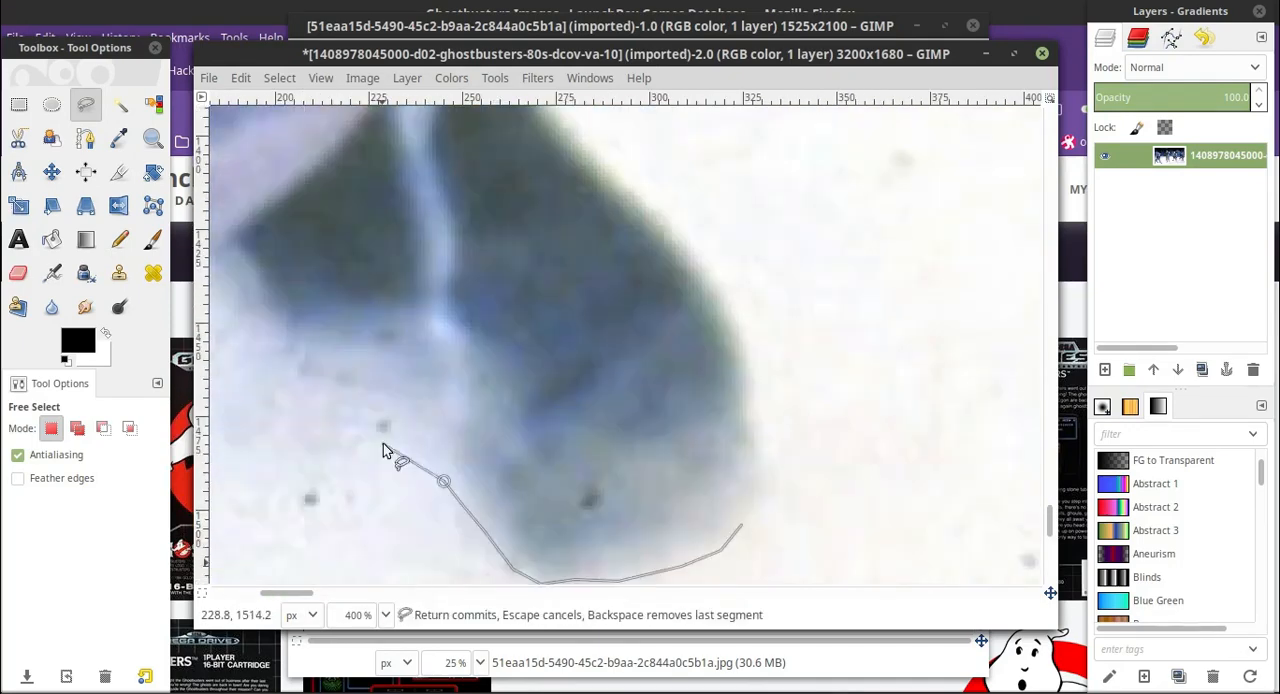
Fuzzy-select the leftmost man's rear boot at threshold 65 and review the selection at 50% zoom.
{"action": "left_click", "coordinate": [119, 104]}
{"action": "left_click", "coordinate": [635, 386]}
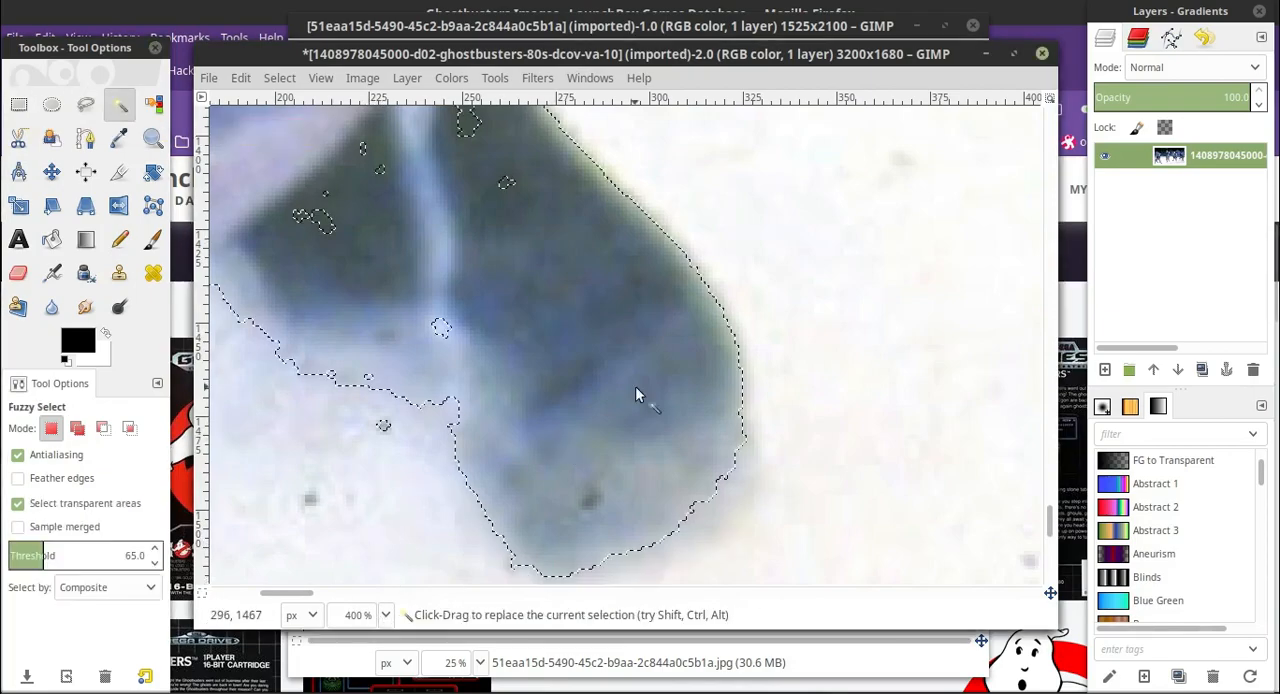
{"action": "scroll", "coordinate": [431, 460], "scroll_direction": "down", "scroll_amount": 5}
{"action": "scroll", "coordinate": [400, 500], "scroll_direction": "up", "scroll_amount": 1}
{"action": "left_click", "coordinate": [385, 615]}
{"action": "left_click", "coordinate": [374, 531]}
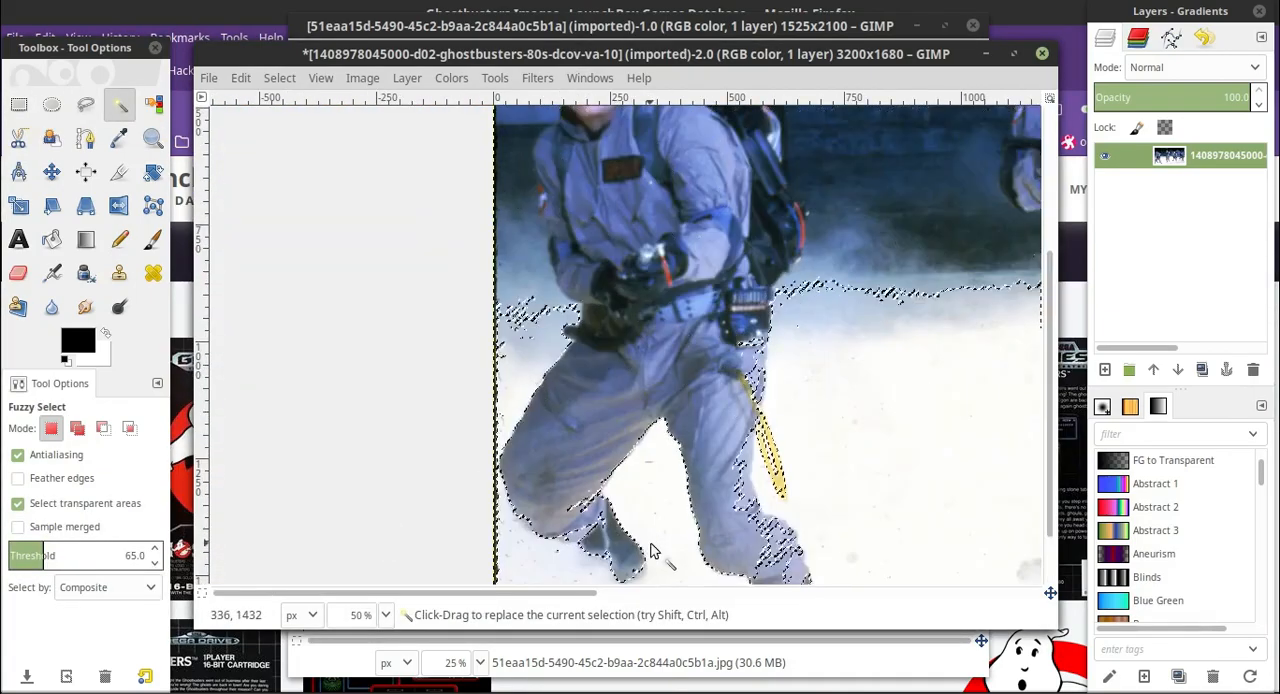
{"action": "left_click_drag", "start_coordinate": [556, 592], "coordinate": [625, 592]}
Set the Fuzzy Select threshold to 15 and select the white floor around the men's legs.
{"action": "left_click", "coordinate": [154, 561]}
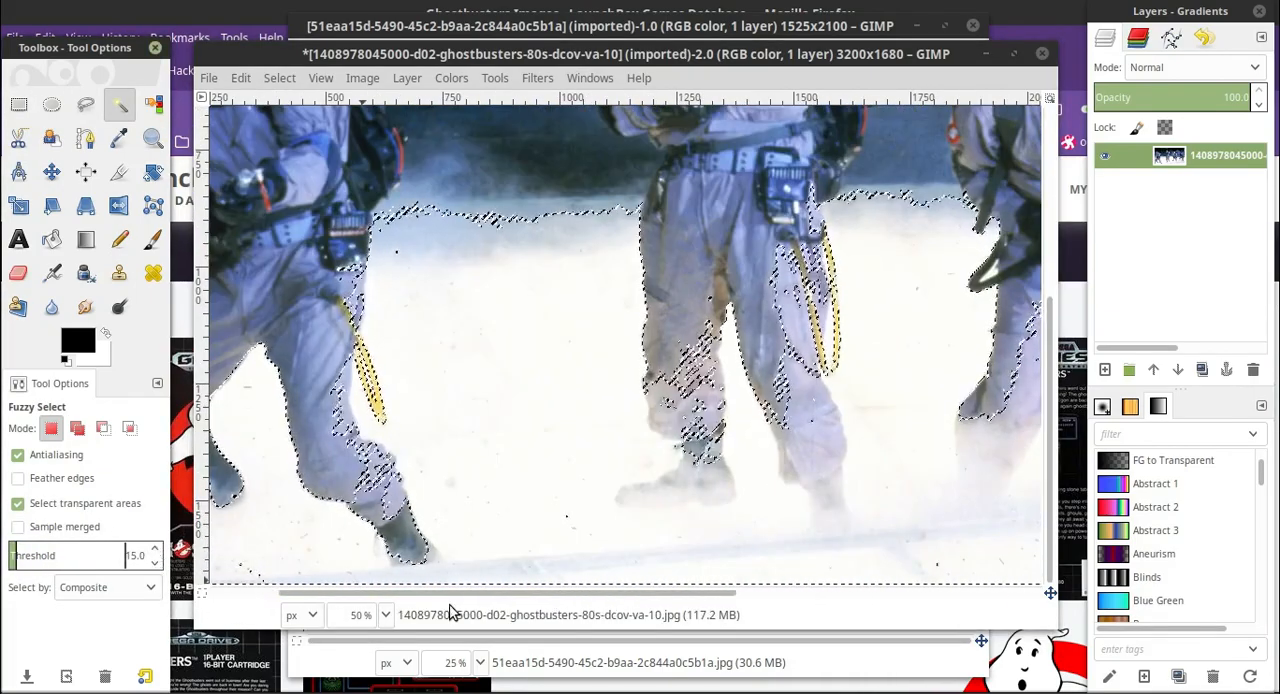
{"action": "left_click_drag", "start_coordinate": [450, 594], "coordinate": [380, 594]}
{"action": "left_click", "coordinate": [431, 541]}
Choose the Eraser tool and add an alpha channel to the photo layer.
{"action": "left_click", "coordinate": [18, 273]}
{"action": "left_click", "coordinate": [468, 79]}
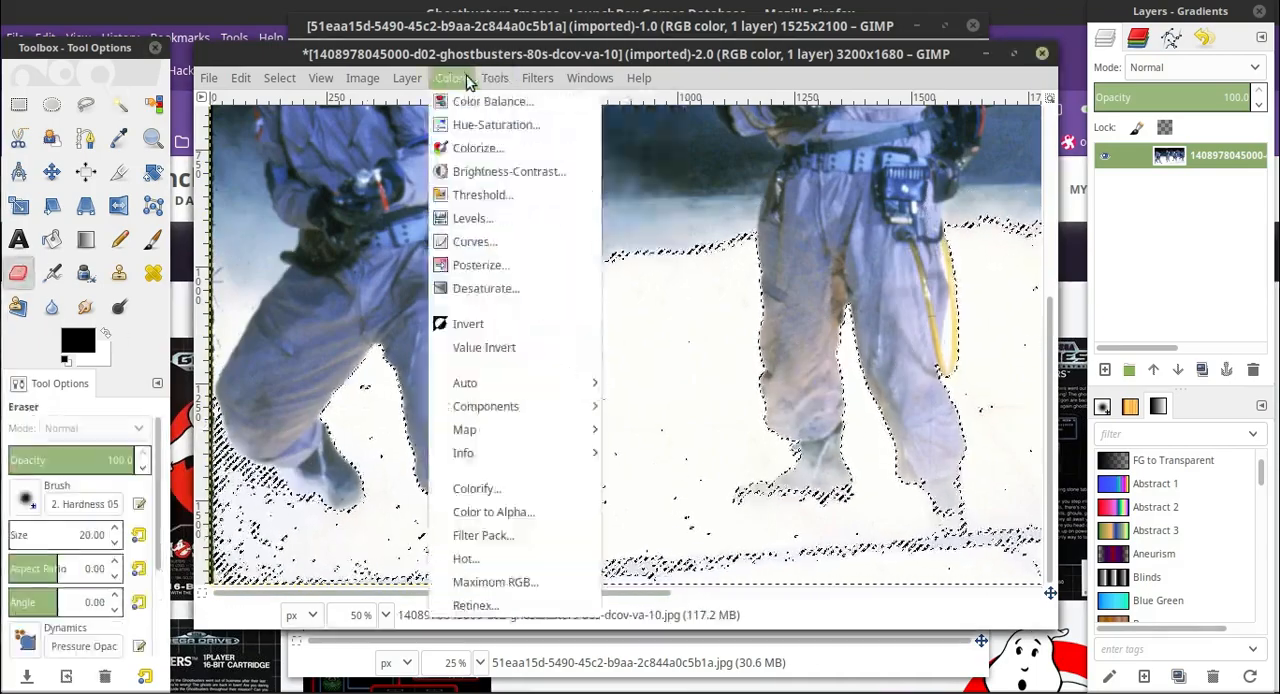
{"action": "mouse_move", "coordinate": [407, 79]}
{"action": "mouse_move", "coordinate": [450, 330]}
{"action": "left_click", "coordinate": [692, 332]}
Set the eraser size to about 885 and erase the selected white floor across the photo.
{"action": "left_click", "coordinate": [95, 531]}
{"action": "mouse_move", "coordinate": [340, 440]}
{"action": "left_mouse_down"}
{"action": "mouse_move", "coordinate": [653, 373]}
{"action": "mouse_move", "coordinate": [1006, 465]}
{"action": "mouse_move", "coordinate": [1018, 395]}
{"action": "left_mouse_up"}
{"action": "left_click_drag", "start_coordinate": [581, 593], "coordinate": [942, 603]}
{"action": "mouse_move", "coordinate": [900, 500]}
{"action": "left_mouse_down"}
{"action": "mouse_move", "coordinate": [826, 603]}
{"action": "mouse_move", "coordinate": [660, 437]}
{"action": "left_mouse_up"}
{"action": "left_click_drag", "start_coordinate": [700, 593], "coordinate": [342, 594]}
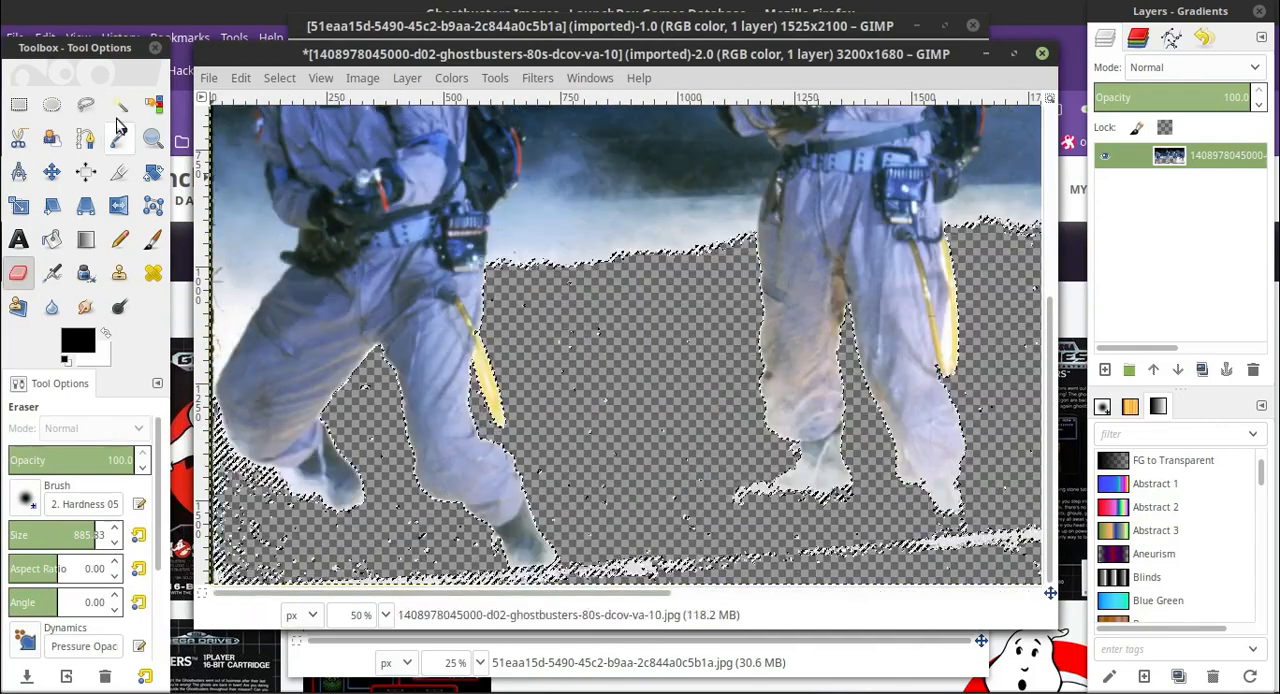
Fuzzy-select and erase the white inside the leftmost man's yellow hose loop and the floor patch behind his hip.
{"action": "left_click", "coordinate": [120, 104]}
{"action": "left_click", "coordinate": [486, 377]}
{"action": "left_click", "coordinate": [18, 273]}
{"action": "left_click", "coordinate": [484, 377]}
{"action": "left_click", "coordinate": [120, 104]}
{"action": "left_click", "coordinate": [228, 332]}
{"action": "left_click", "coordinate": [18, 273]}
{"action": "left_click_drag", "start_coordinate": [250, 335], "coordinate": [627, 372]}
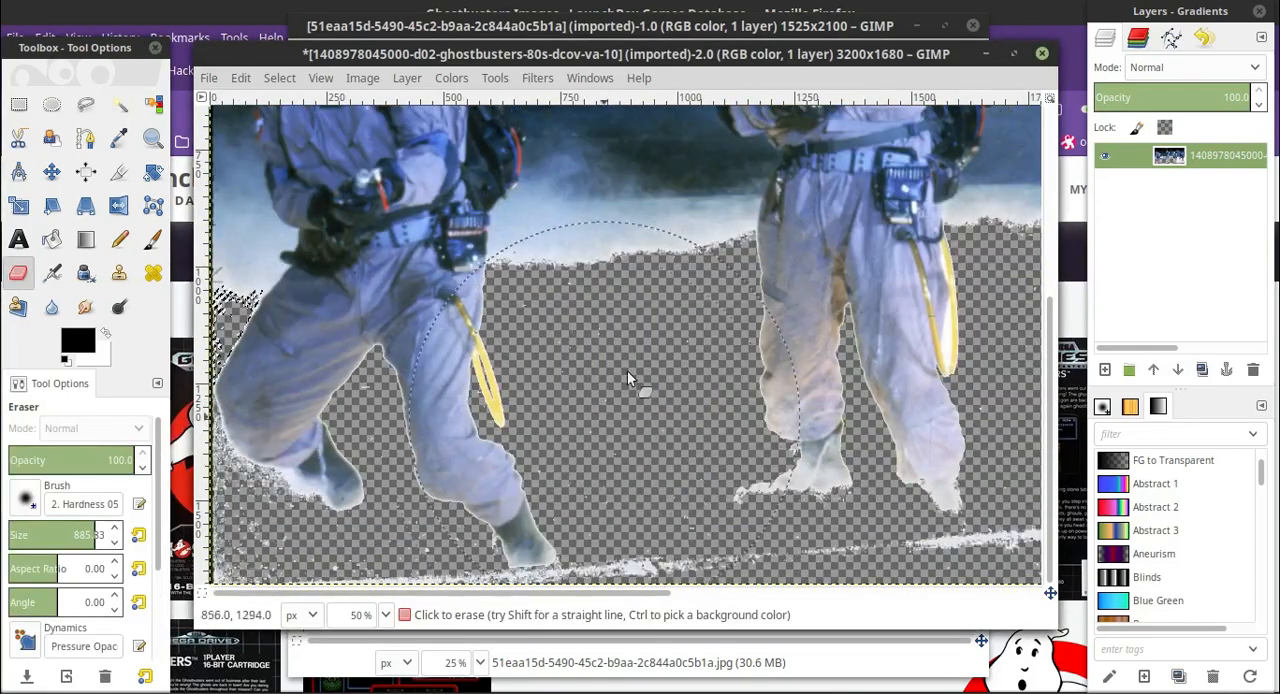
Fuzzy-select and erase the leftover floor strip beneath the leftmost man's front boot.
{"action": "left_click", "coordinate": [120, 104]}
{"action": "left_click", "coordinate": [550, 573]}
{"action": "left_click", "coordinate": [18, 273]}
{"action": "left_click_drag", "start_coordinate": [530, 560], "coordinate": [280, 568]}
Fuzzy-select and erase the remaining floor behind the leftmost man's rear leg, and clean up the area between his legs.
{"action": "left_click", "coordinate": [120, 104]}
{"action": "left_click", "coordinate": [241, 469]}
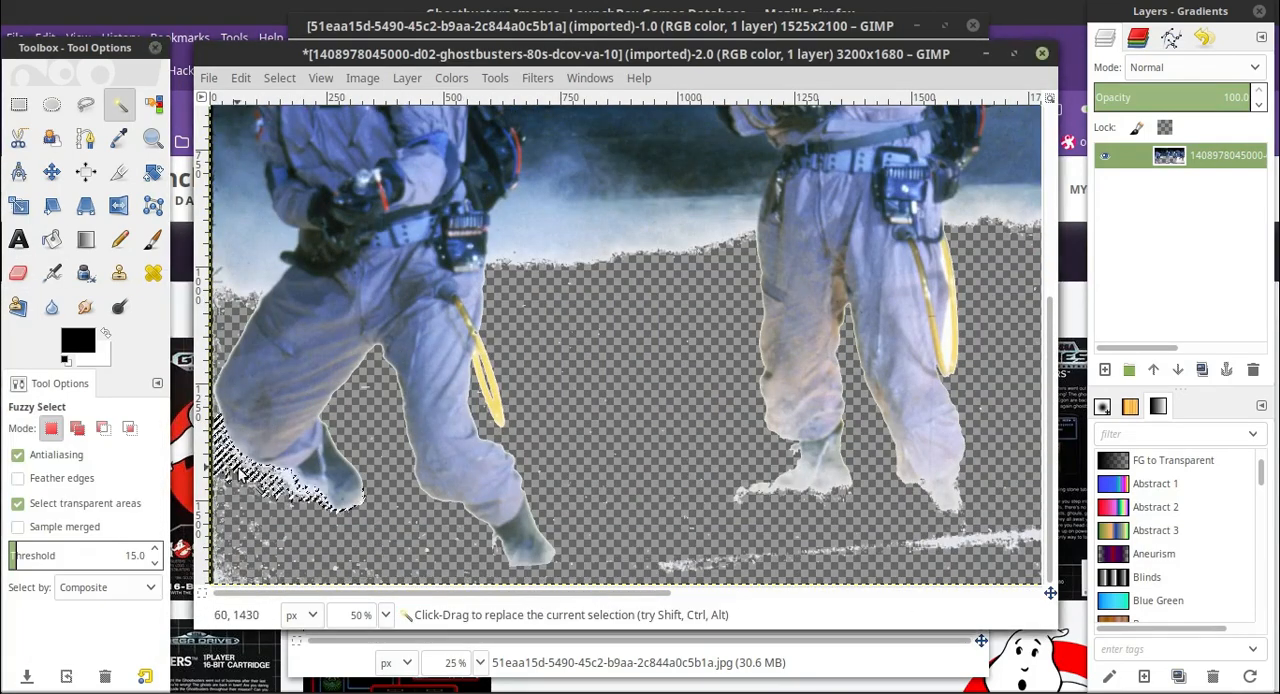
{"action": "left_click", "coordinate": [18, 273]}
{"action": "mouse_move", "coordinate": [240, 450]}
{"action": "left_mouse_down"}
{"action": "mouse_move", "coordinate": [194, 376]}
{"action": "mouse_move", "coordinate": [255, 260]}
{"action": "left_mouse_up"}
{"action": "left_click", "coordinate": [120, 104]}
{"action": "left_click", "coordinate": [363, 386]}
{"action": "left_click", "coordinate": [18, 273]}
{"action": "left_click_drag", "start_coordinate": [340, 350], "coordinate": [763, 239]}
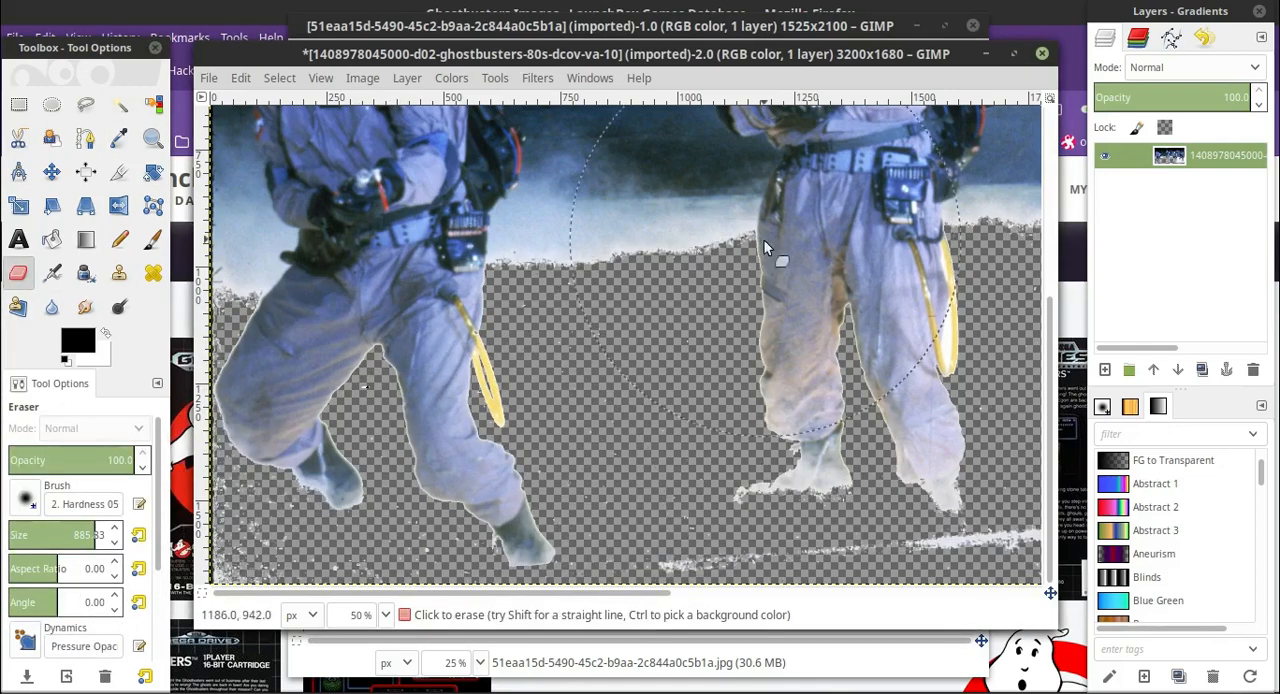
Fuzzy-select and erase the leftover floor line running below the second and third men's feet.
{"action": "left_click_drag", "start_coordinate": [663, 594], "coordinate": [821, 600]}
{"action": "left_click", "coordinate": [120, 104]}
{"action": "left_click", "coordinate": [690, 543]}
{"action": "left_click", "coordinate": [18, 273]}
{"action": "left_click_drag", "start_coordinate": [640, 550], "coordinate": [740, 530]}
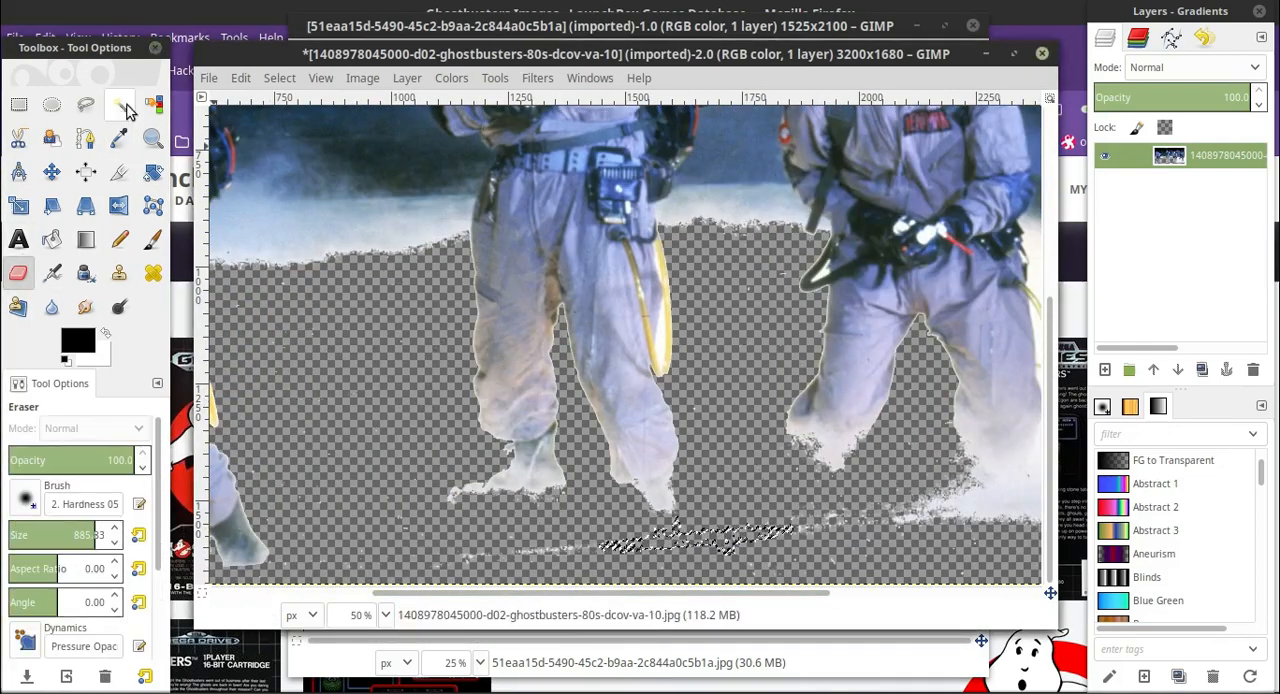
{"action": "left_click", "coordinate": [120, 104]}
{"action": "left_click", "coordinate": [590, 548]}
{"action": "left_click", "coordinate": [18, 273]}
{"action": "left_click", "coordinate": [120, 104]}
{"action": "left_click", "coordinate": [860, 520]}
{"action": "left_click", "coordinate": [20, 275]}
{"action": "left_click_drag", "start_coordinate": [800, 500], "coordinate": [850, 520]}
Fuzzy-select and erase the pale floor band beneath the third and fourth men's legs.
{"action": "left_click_drag", "start_coordinate": [790, 594], "coordinate": [1010, 596]}
{"action": "left_click", "coordinate": [120, 104]}
{"action": "left_click", "coordinate": [796, 495]}
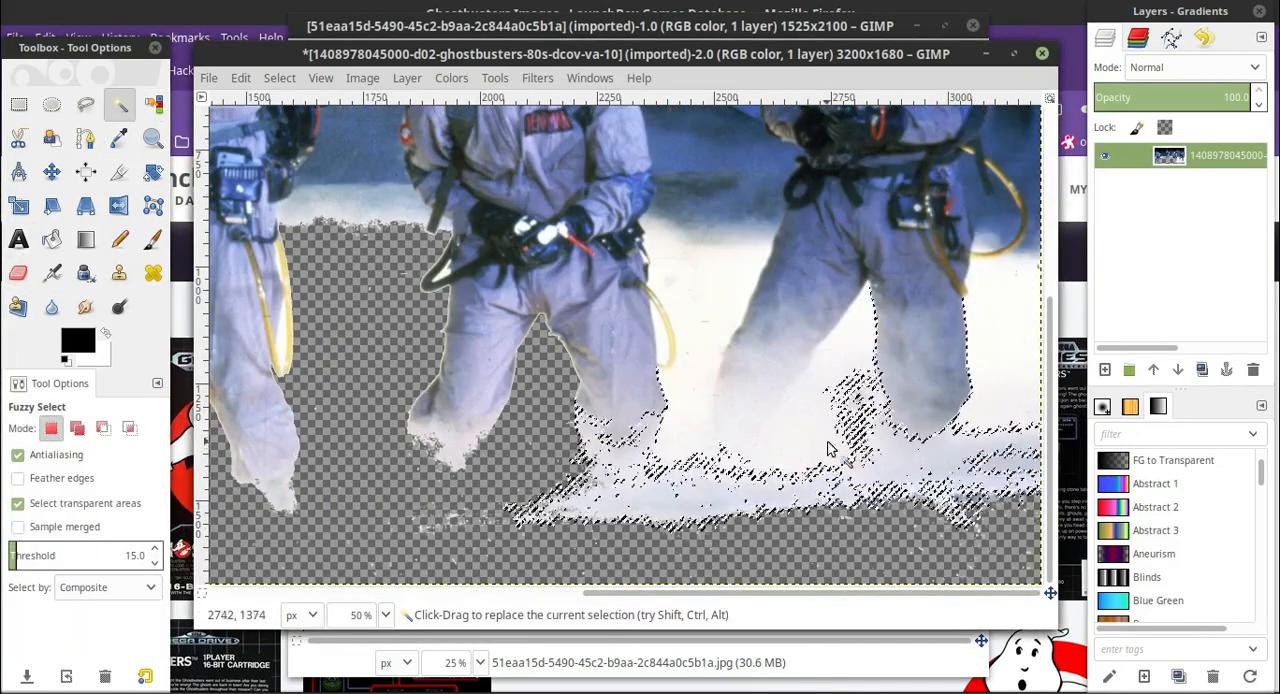
{"action": "left_click", "coordinate": [18, 273]}
{"action": "left_click_drag", "start_coordinate": [390, 490], "coordinate": [1030, 515]}
Fuzzy-select and erase the floor remnants below the rightmost man and the white area beside his outer leg.
{"action": "left_click", "coordinate": [120, 104]}
{"action": "left_click", "coordinate": [940, 500]}
{"action": "left_click", "coordinate": [18, 273]}
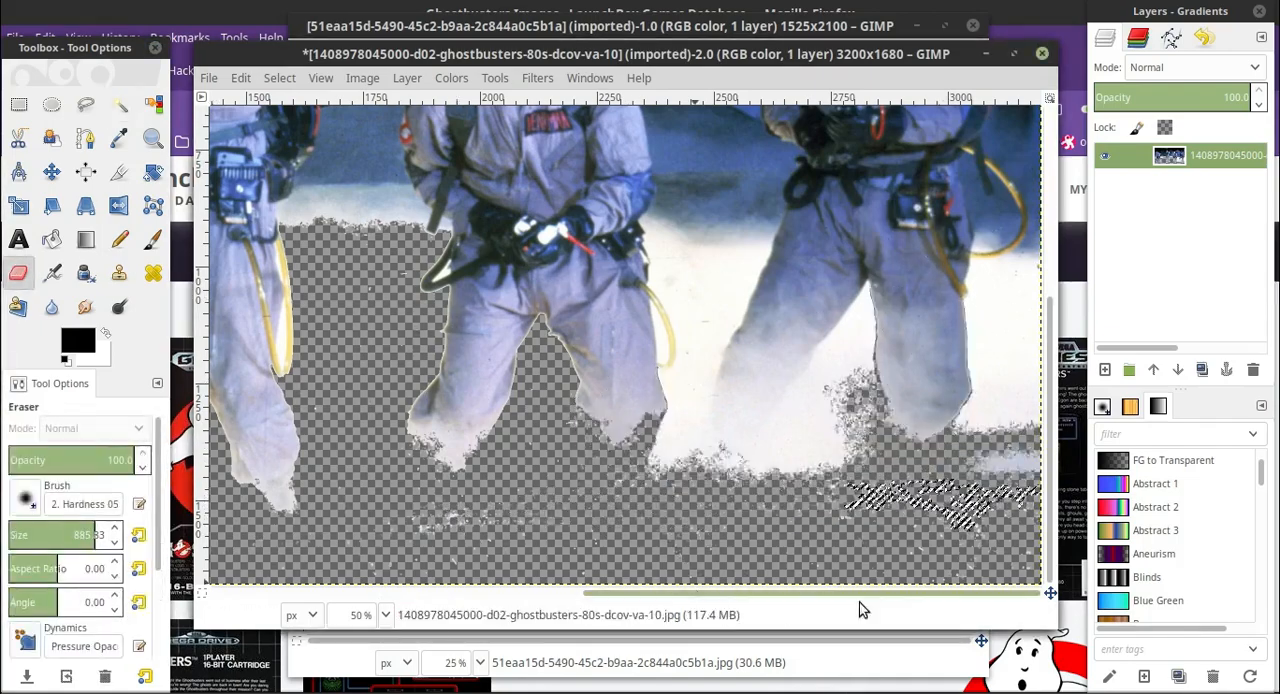
{"action": "left_click", "coordinate": [120, 104]}
{"action": "left_click", "coordinate": [1000, 340]}
{"action": "left_click", "coordinate": [18, 273]}
{"action": "left_click_drag", "start_coordinate": [1000, 420], "coordinate": [1005, 270]}
{"action": "left_click", "coordinate": [120, 104]}
{"action": "left_click", "coordinate": [18, 273]}
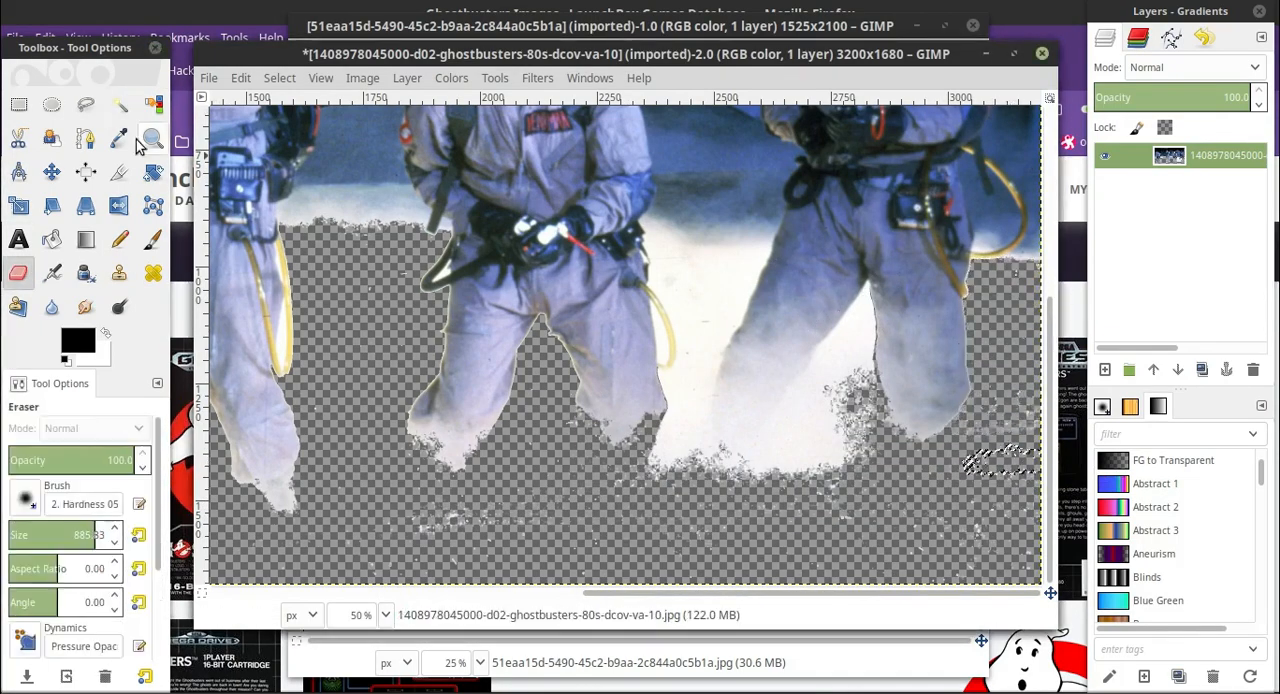
Fuzzy-select and erase the specks below the third man and the white floor between the third and fourth men.
{"action": "left_click", "coordinate": [120, 104]}
{"action": "left_click", "coordinate": [600, 520]}
{"action": "left_click", "coordinate": [18, 273]}
{"action": "left_click_drag", "start_coordinate": [560, 480], "coordinate": [930, 480]}
{"action": "left_click", "coordinate": [120, 104]}
{"action": "left_click", "coordinate": [700, 380]}
{"action": "left_click", "coordinate": [18, 273]}
{"action": "left_click_drag", "start_coordinate": [760, 360], "coordinate": [658, 397]}
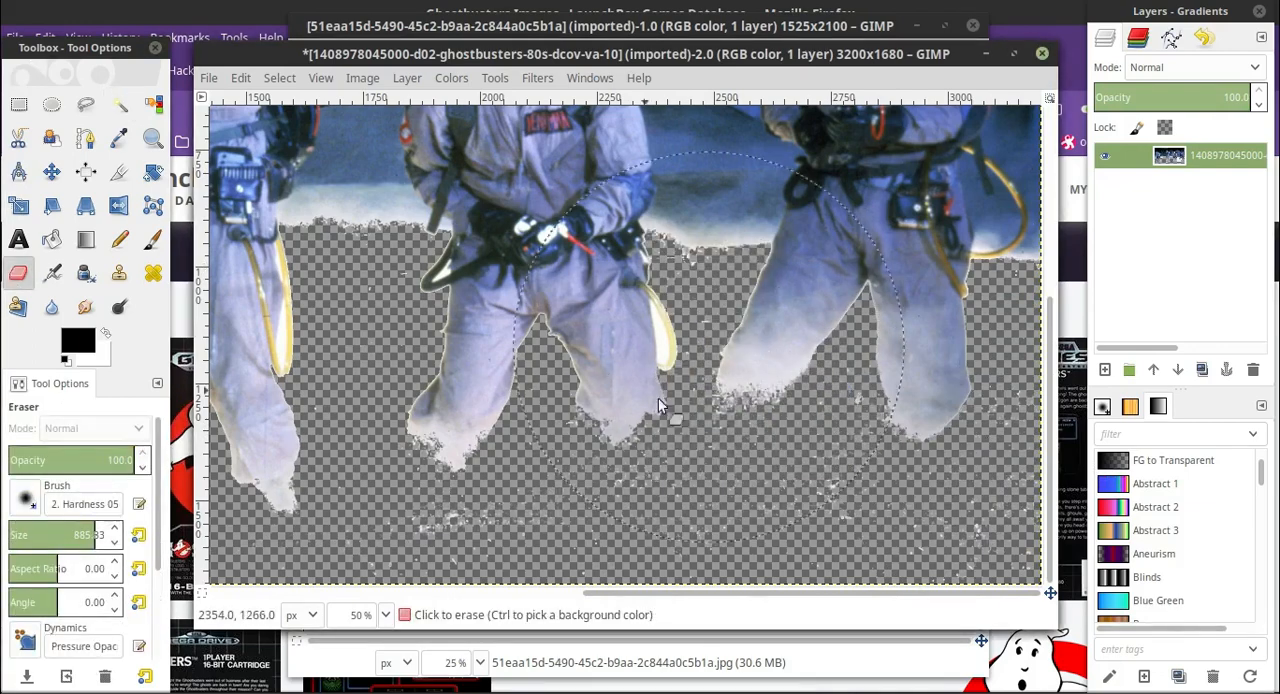
Fuzzy-select and erase the pale background patch behind the leftmost man's hip.
{"action": "scroll", "coordinate": [658, 397], "scroll_direction": "up", "scroll_amount": 4}
{"action": "left_click_drag", "start_coordinate": [654, 594], "coordinate": [280, 595]}
{"action": "left_click", "coordinate": [120, 104]}
{"action": "left_click", "coordinate": [255, 500]}
{"action": "left_click", "coordinate": [18, 273]}
{"action": "left_click_drag", "start_coordinate": [235, 490], "coordinate": [280, 505]}
{"action": "left_click", "coordinate": [120, 104]}
{"action": "left_click", "coordinate": [18, 273]}
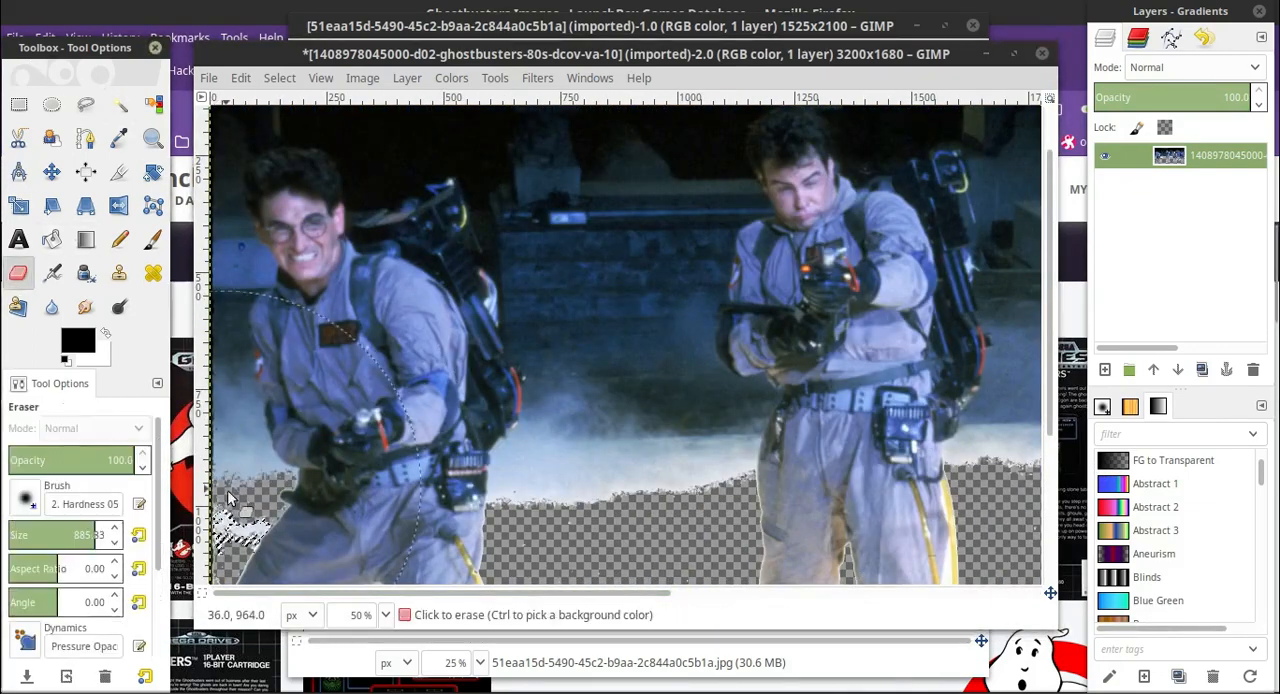
Fuzzy-select and erase the background behind the leftmost man's waist and elbow in successive patches.
{"action": "left_click", "coordinate": [120, 104]}
{"action": "left_click", "coordinate": [18, 273]}
{"action": "left_click", "coordinate": [352, 466]}
{"action": "left_click", "coordinate": [120, 104]}
{"action": "left_click", "coordinate": [270, 466]}
{"action": "left_click", "coordinate": [18, 273]}
{"action": "left_click", "coordinate": [120, 104]}
{"action": "left_click", "coordinate": [283, 453]}
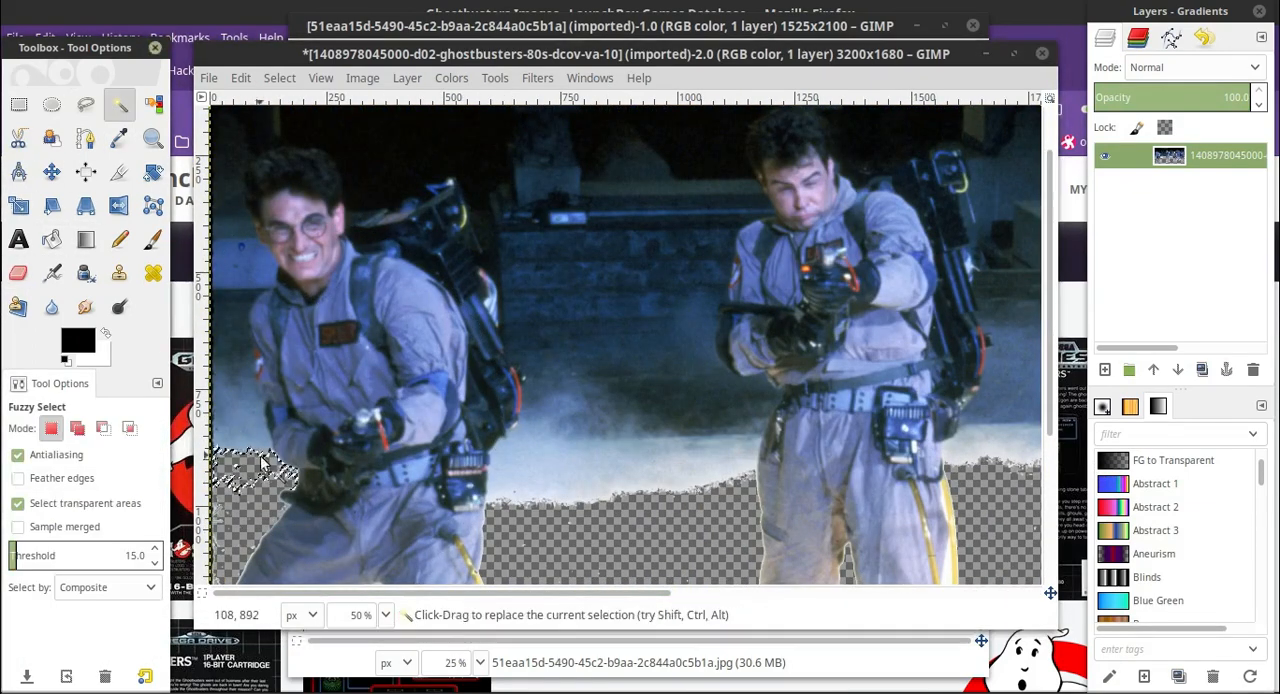
{"action": "left_click", "coordinate": [18, 273]}
{"action": "left_click", "coordinate": [120, 104]}
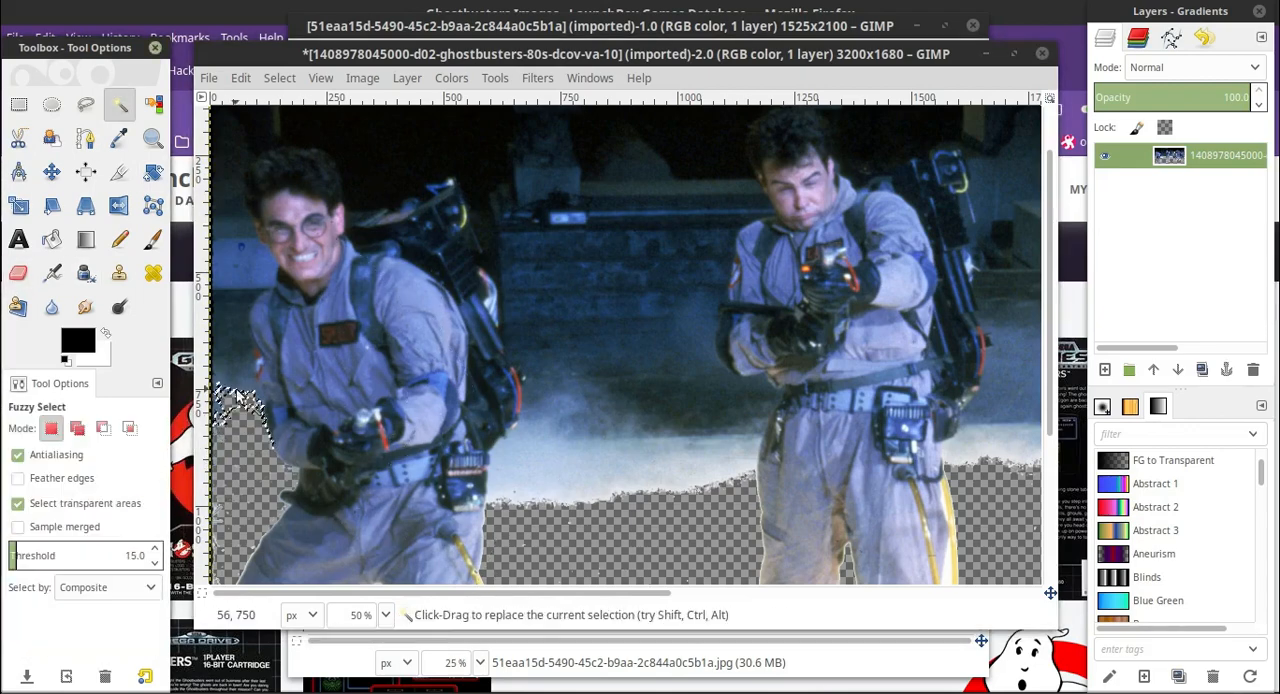
{"action": "left_click", "coordinate": [226, 402]}
Try to fuzzy-select and erase the dark background behind the leftmost man's shoulder.
{"action": "scroll", "coordinate": [226, 402], "scroll_direction": "down", "scroll_amount": 2}
{"action": "left_click", "coordinate": [221, 236]}
{"action": "key", "text": "shift+e"}
{"action": "left_click", "coordinate": [240, 165]}
{"action": "key", "text": "u"}
{"action": "left_click", "coordinate": [221, 277]}
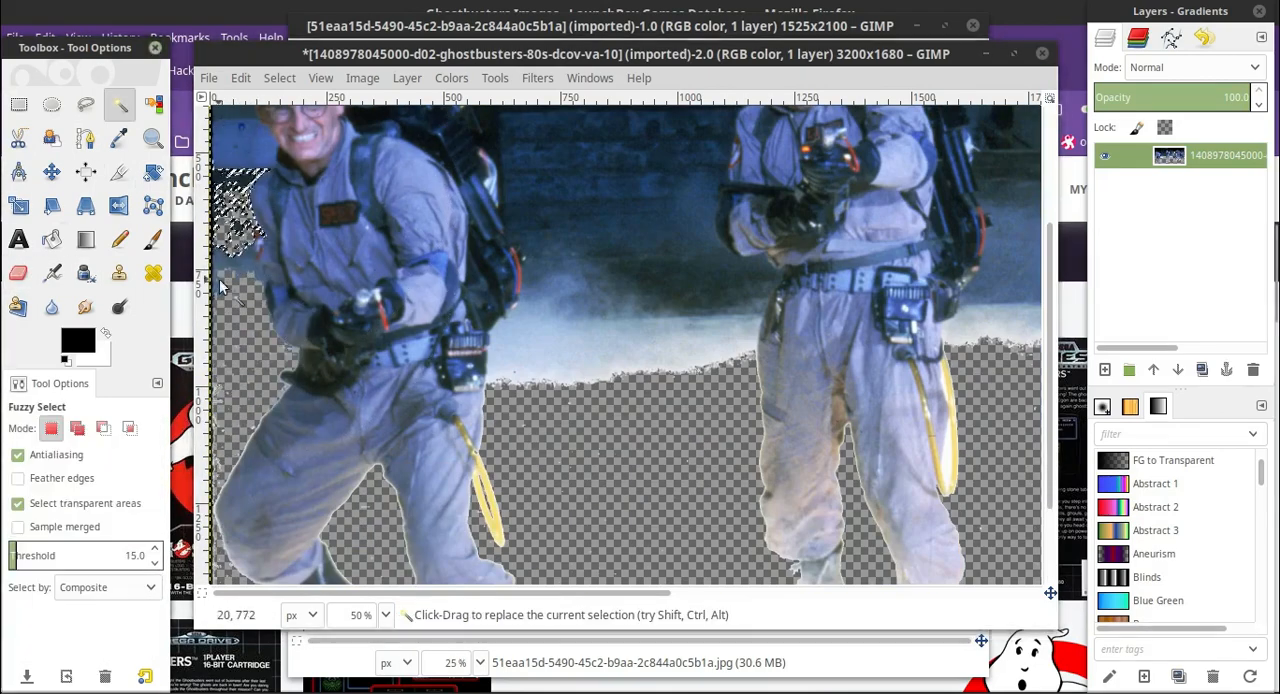
Inspect the edge of the leftmost man's sleeve at 200% zoom and undo the last background erasure.
{"action": "scroll", "coordinate": [216, 330], "scroll_direction": "up", "scroll_amount": 3}
{"action": "left_click", "coordinate": [52, 172]}
{"action": "scroll", "coordinate": [229, 337], "scroll_direction": "down", "scroll_amount": 2}
{"action": "left_click", "coordinate": [386, 615]}
{"action": "left_click", "coordinate": [362, 468]}
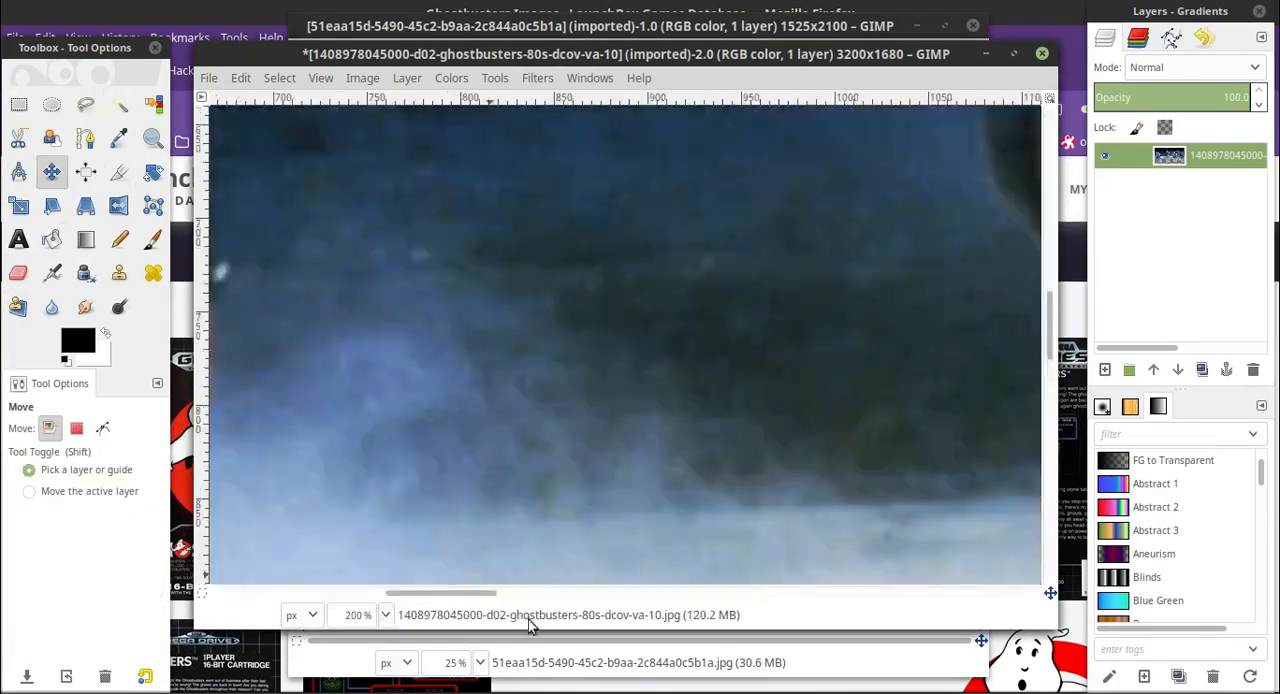
{"action": "left_click_drag", "start_coordinate": [446, 593], "coordinate": [268, 593]}
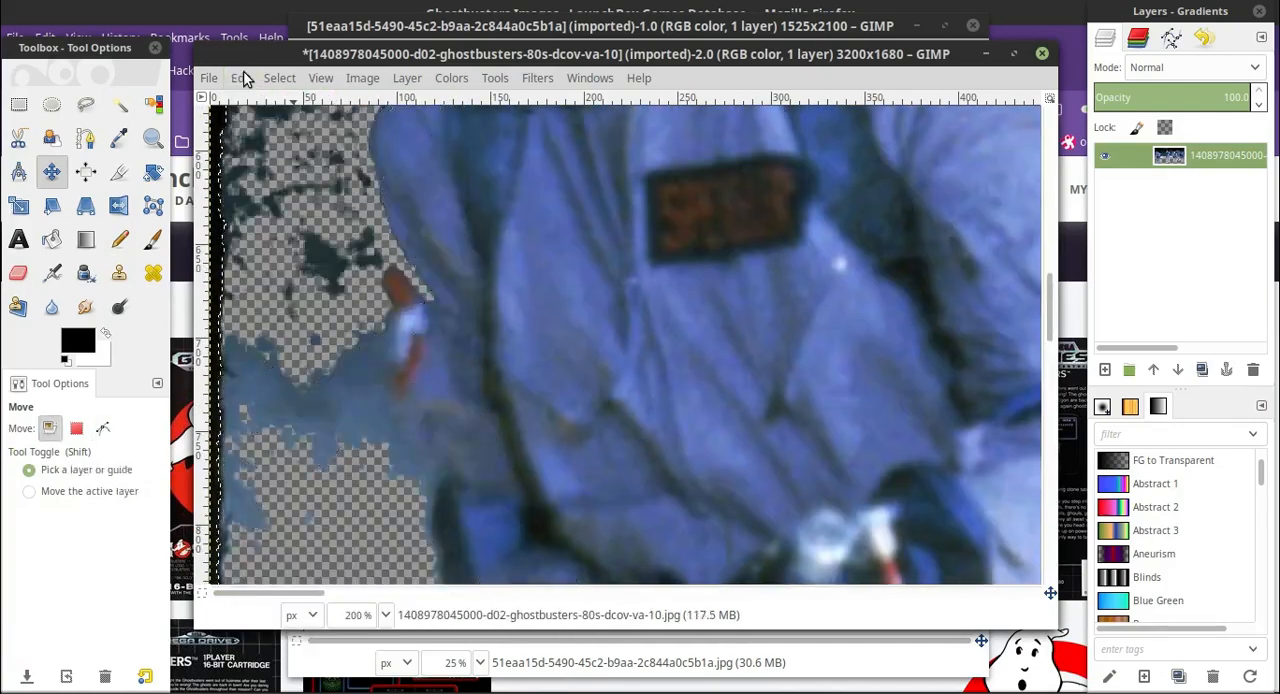
{"action": "left_click", "coordinate": [242, 80]}
{"action": "left_click", "coordinate": [270, 101]}
Fuzzy-select the blue wall panel beside the leftmost man's face, raising the threshold from 15 through 20 to 25.
{"action": "scroll", "coordinate": [394, 460], "scroll_direction": "down", "scroll_amount": 2}
{"action": "scroll", "coordinate": [394, 460], "scroll_direction": "up", "scroll_amount": 10}
{"action": "left_click", "coordinate": [119, 104]}
{"action": "scroll", "coordinate": [315, 228], "scroll_direction": "down", "scroll_amount": 4}
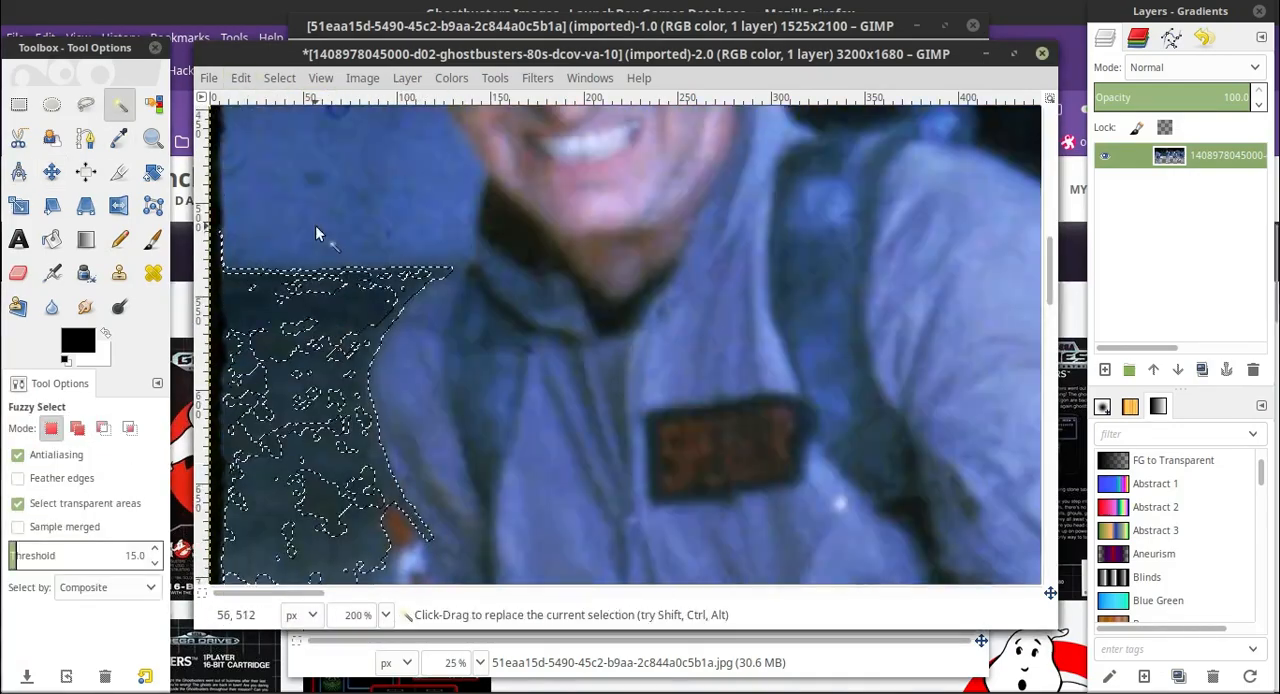
{"action": "left_click", "coordinate": [315, 228]}
{"action": "scroll", "coordinate": [300, 270], "scroll_direction": "up", "scroll_amount": 4}
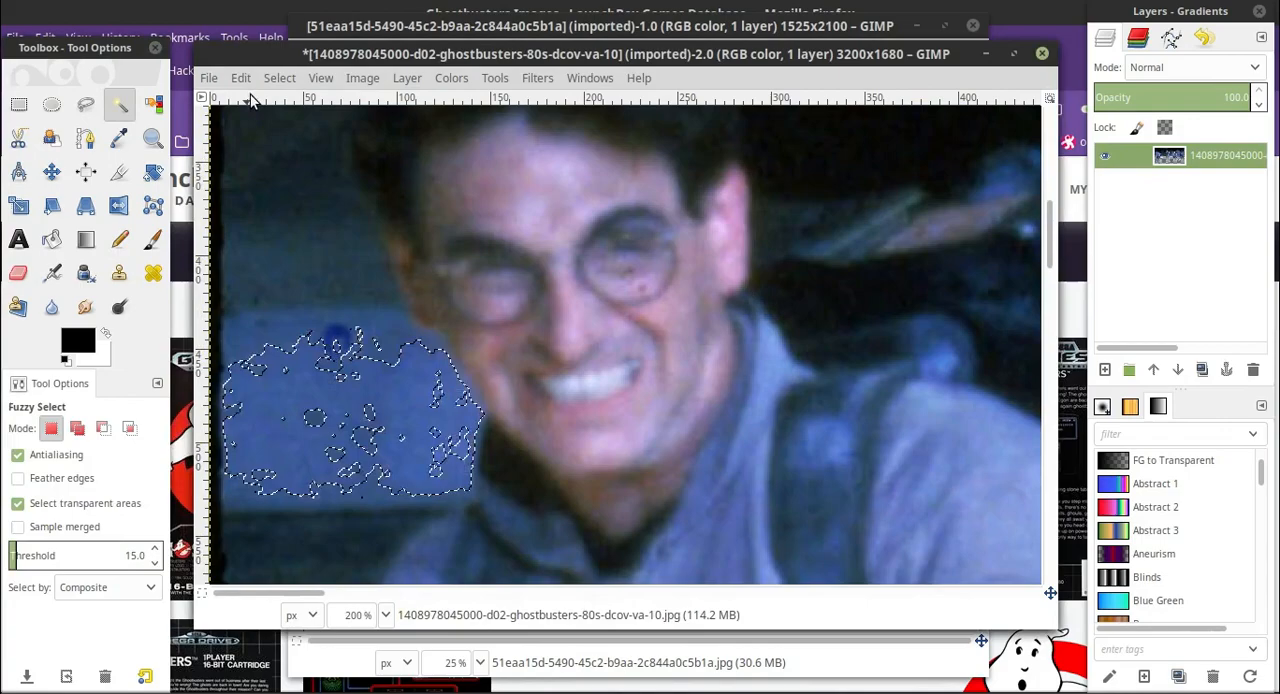
{"action": "left_click", "coordinate": [277, 420]}
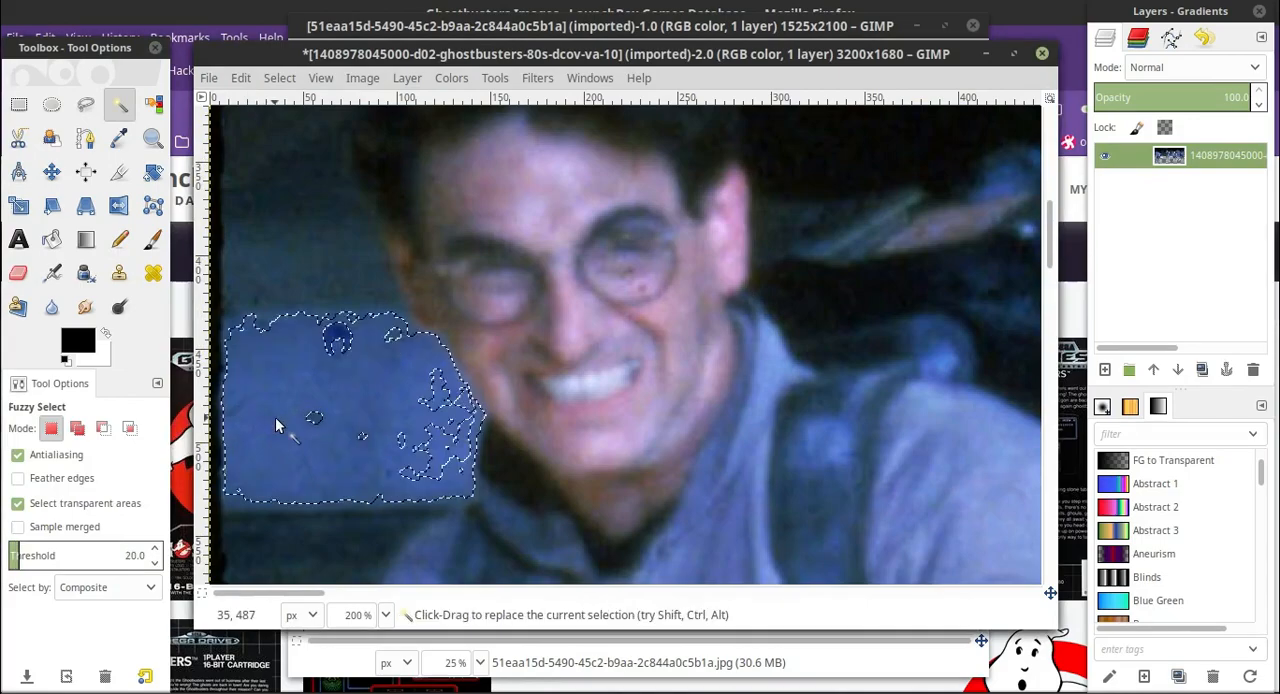
{"action": "left_click", "coordinate": [317, 445]}
{"action": "scroll", "coordinate": [280, 364], "scroll_direction": "down", "scroll_amount": 7}
{"action": "scroll", "coordinate": [280, 364], "scroll_direction": "up", "scroll_amount": 7}
{"action": "left_click", "coordinate": [466, 451]}
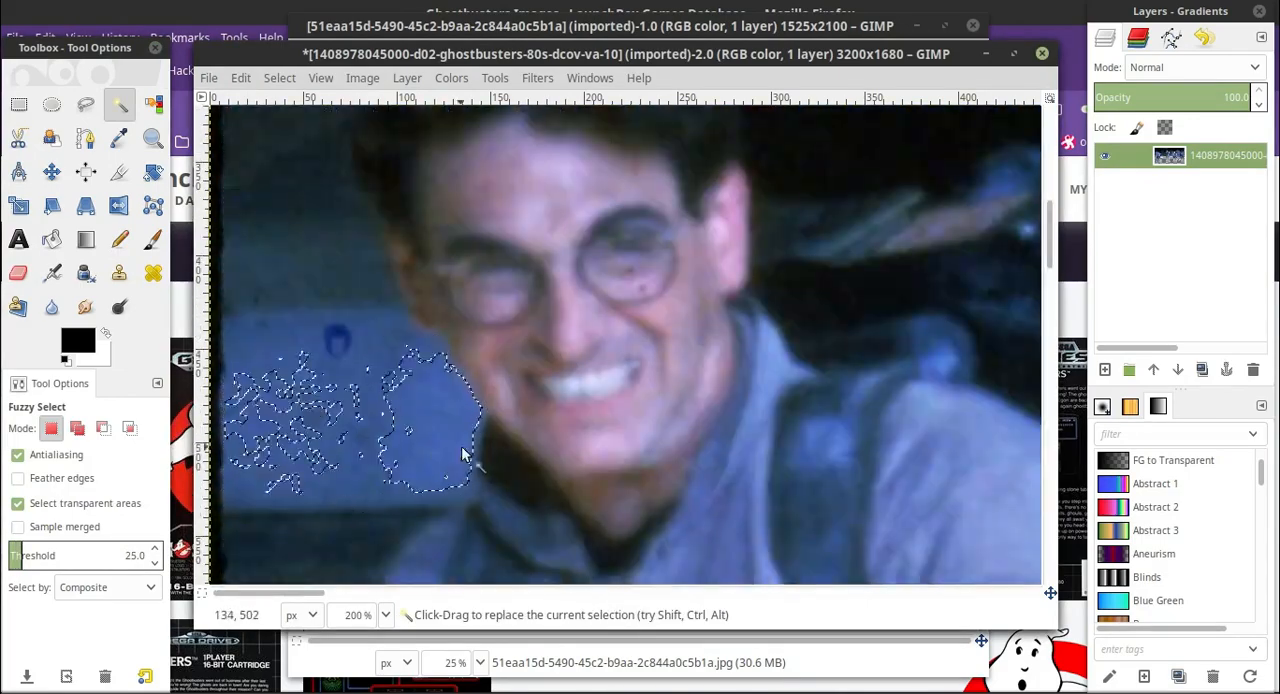
Fuzzy-select the blue wall panel beside the leftmost man's face, raising the threshold to 53 and lowering it to 35.
{"action": "left_click", "coordinate": [154, 549]}
{"action": "left_click", "coordinate": [254, 432]}
{"action": "left_click", "coordinate": [154, 549]}
{"action": "left_click", "coordinate": [262, 450]}
{"action": "left_click", "coordinate": [154, 563]}
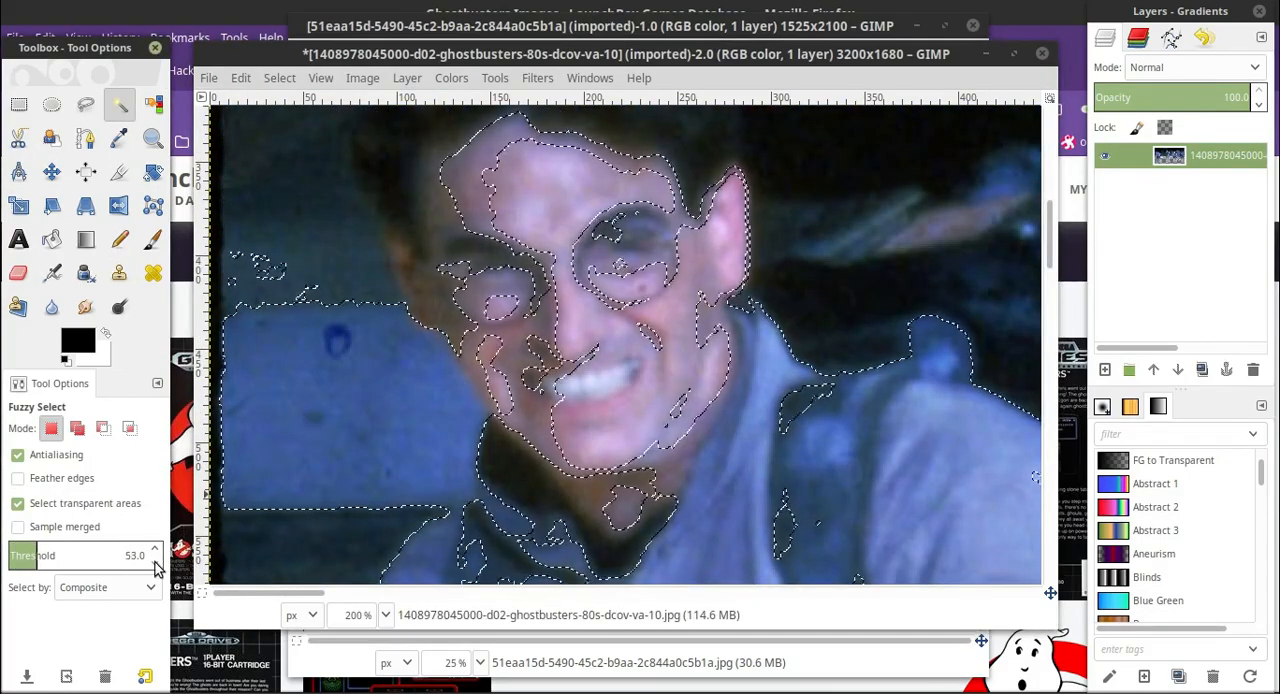
{"action": "left_click", "coordinate": [262, 450]}
{"action": "left_click", "coordinate": [154, 563]}
{"action": "left_click", "coordinate": [262, 450]}
{"action": "left_click", "coordinate": [154, 563]}
Reselect the blue wall panel beside the leftmost man's cheek and erase it.
{"action": "scroll", "coordinate": [306, 371], "scroll_direction": "down", "scroll_amount": 8}
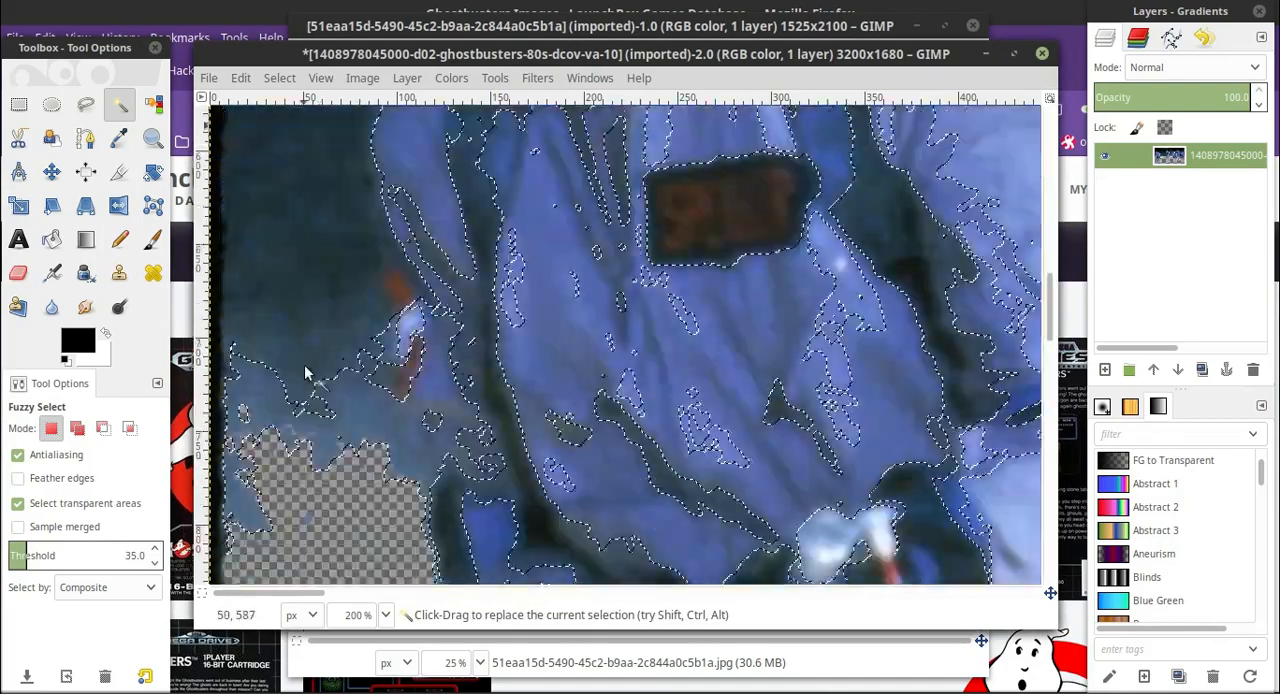
{"action": "scroll", "coordinate": [306, 371], "scroll_direction": "up", "scroll_amount": 6}
{"action": "left_click", "coordinate": [308, 310]}
{"action": "left_click", "coordinate": [18, 272]}
{"action": "left_click", "coordinate": [352, 386]}
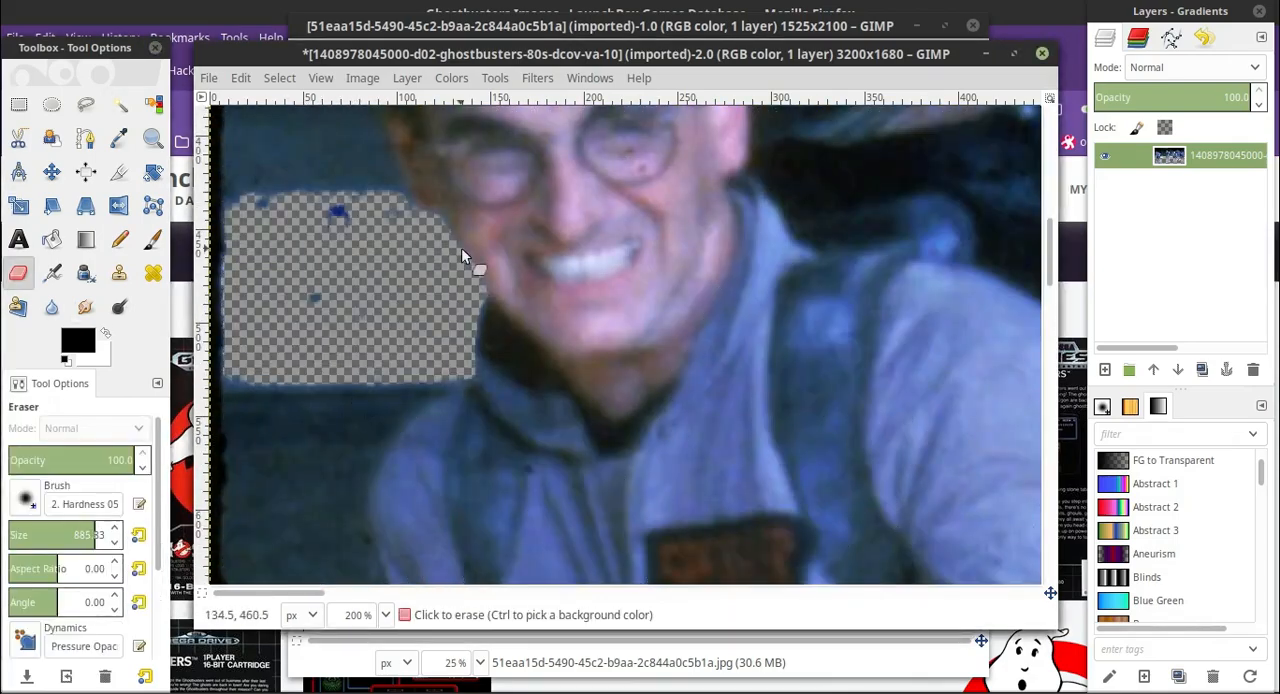
Fuzzy-select the dark wall band above the erased panel, lowering the threshold through 25 to 20.
{"action": "scroll", "coordinate": [461, 247], "scroll_direction": "up", "scroll_amount": 5}
{"action": "left_click", "coordinate": [121, 105]}
{"action": "left_click", "coordinate": [280, 427]}
{"action": "left_click", "coordinate": [154, 563]}
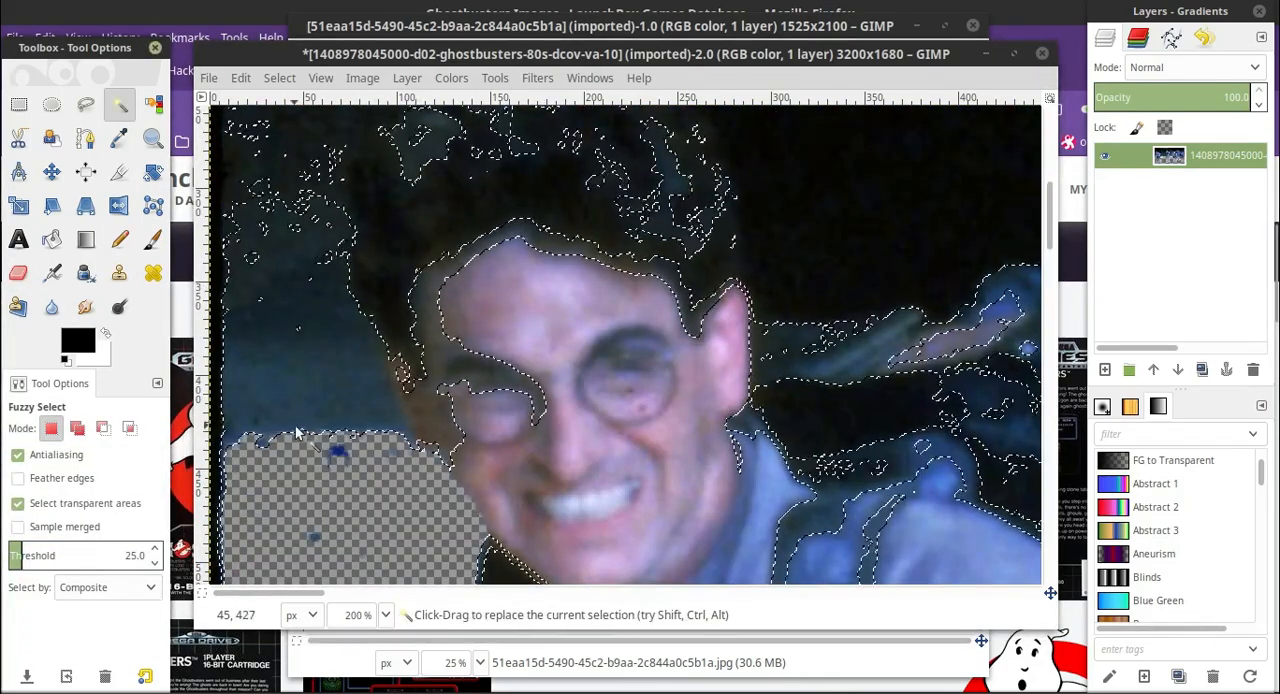
{"action": "left_click", "coordinate": [297, 427]}
{"action": "left_click", "coordinate": [154, 564]}
{"action": "left_click", "coordinate": [154, 565]}
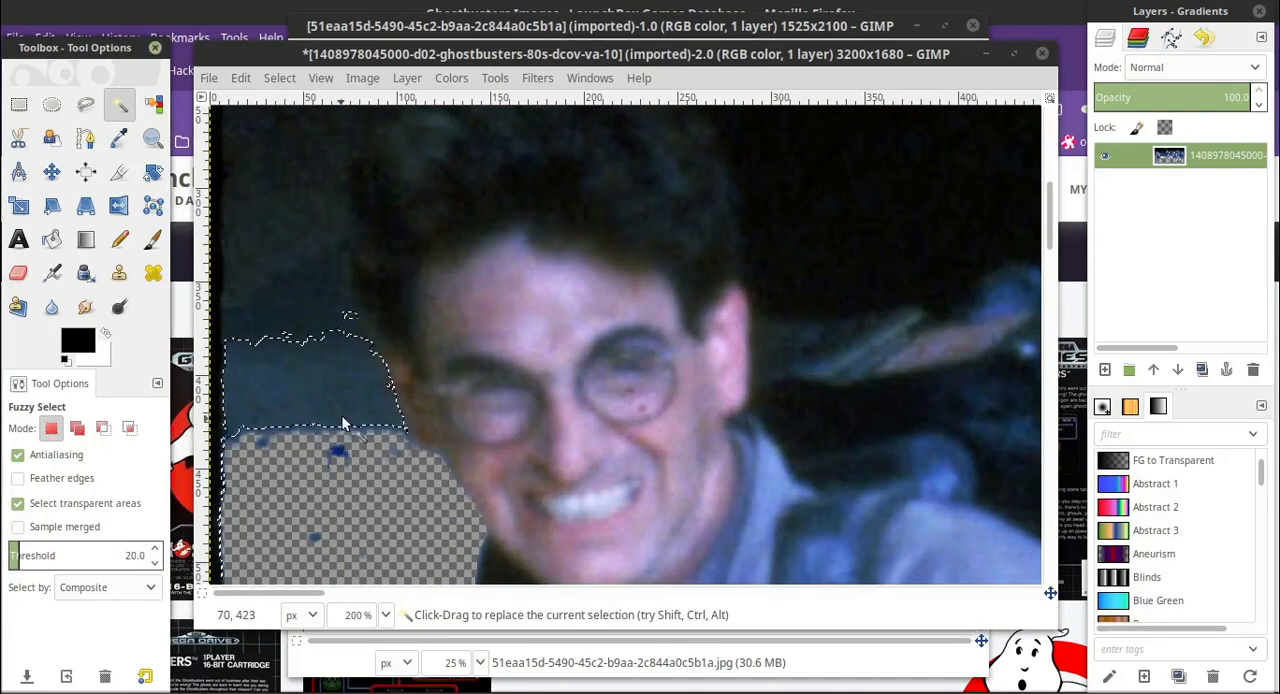
Lower the threshold to 16, try the wall below the erased panel, and reselect the band above it at 18.
{"action": "scroll", "coordinate": [274, 408], "scroll_direction": "down", "scroll_amount": 6}
{"action": "scroll", "coordinate": [273, 403], "scroll_direction": "up", "scroll_amount": 2}
{"action": "left_click", "coordinate": [155, 564]}
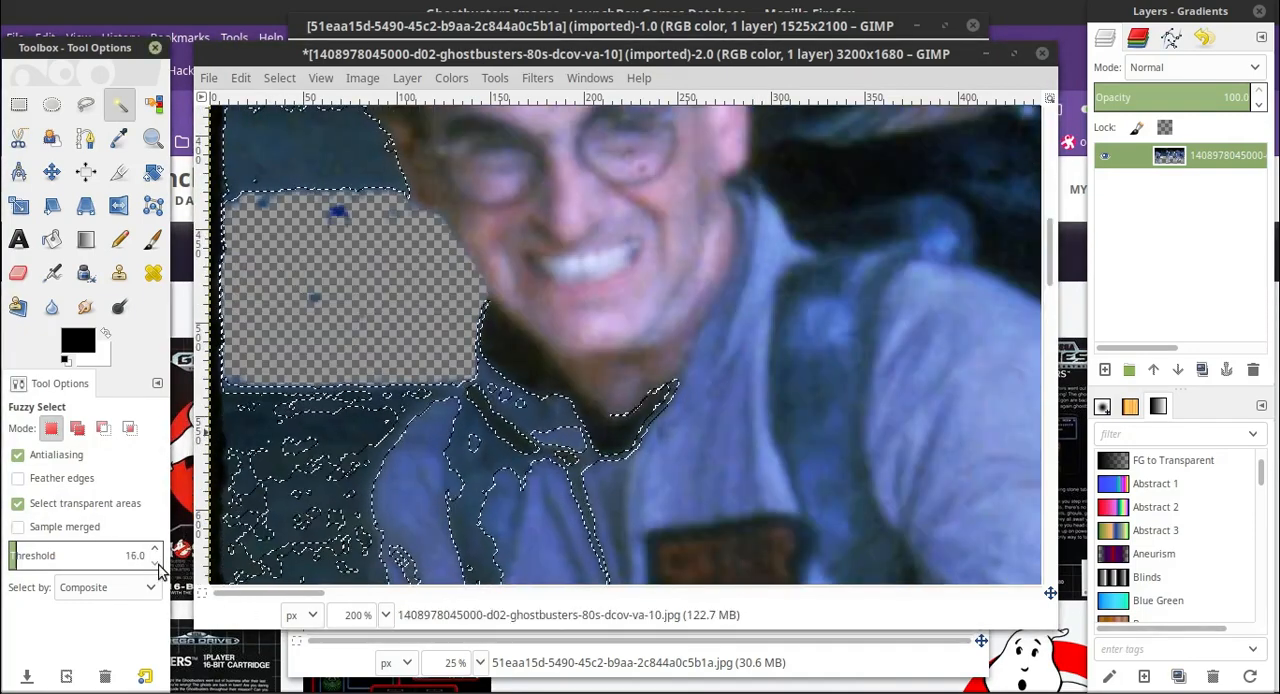
{"action": "scroll", "coordinate": [282, 283], "scroll_direction": "up", "scroll_amount": 2}
{"action": "left_click", "coordinate": [282, 283]}
{"action": "left_click", "coordinate": [155, 549]}
{"action": "left_click", "coordinate": [292, 290]}
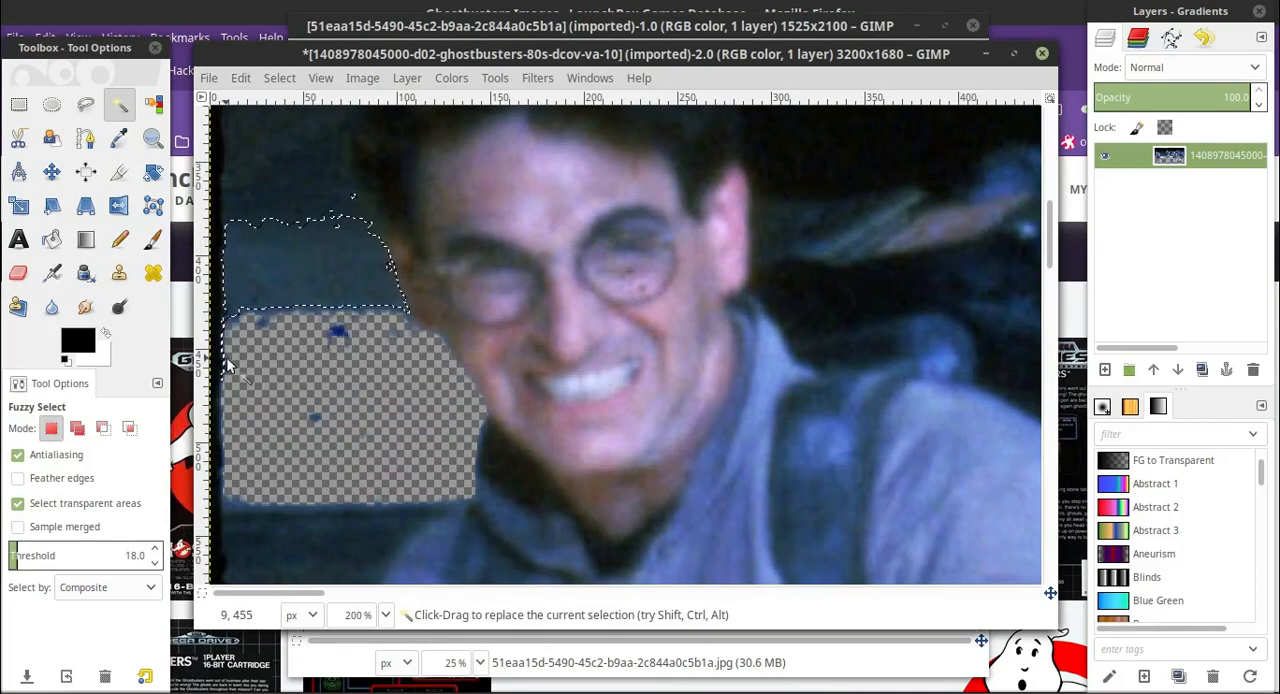
Erase the selected wall band beside the leftmost man's temple and fuzzy-select the dark wall above it.
{"action": "scroll", "coordinate": [225, 365], "scroll_direction": "up", "scroll_amount": 2}
{"action": "key", "text": "shift+e"}
{"action": "mouse_move", "coordinate": [330, 385]}
{"action": "left_mouse_down"}
{"action": "mouse_move", "coordinate": [371, 366]}
{"action": "mouse_move", "coordinate": [318, 337]}
{"action": "left_mouse_up"}
{"action": "key", "text": "u"}
{"action": "left_click", "coordinate": [306, 366]}
Start a Free Select outline at the leftmost man's elbow and trace it up his lower sleeve past the red-and-white patch.
{"action": "scroll", "coordinate": [301, 363], "scroll_direction": "down", "scroll_amount": 5}
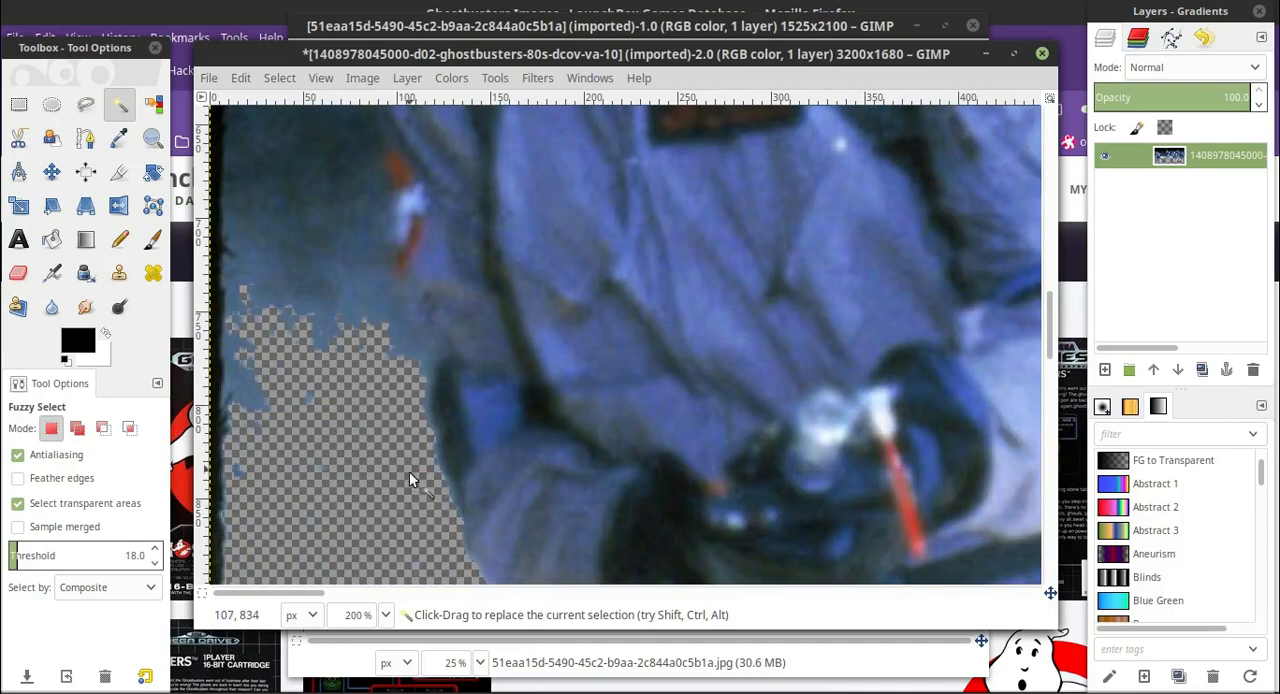
{"action": "scroll", "coordinate": [447, 404], "scroll_direction": "down", "scroll_amount": 5}
{"action": "scroll", "coordinate": [418, 410], "scroll_direction": "up", "scroll_amount": 4}
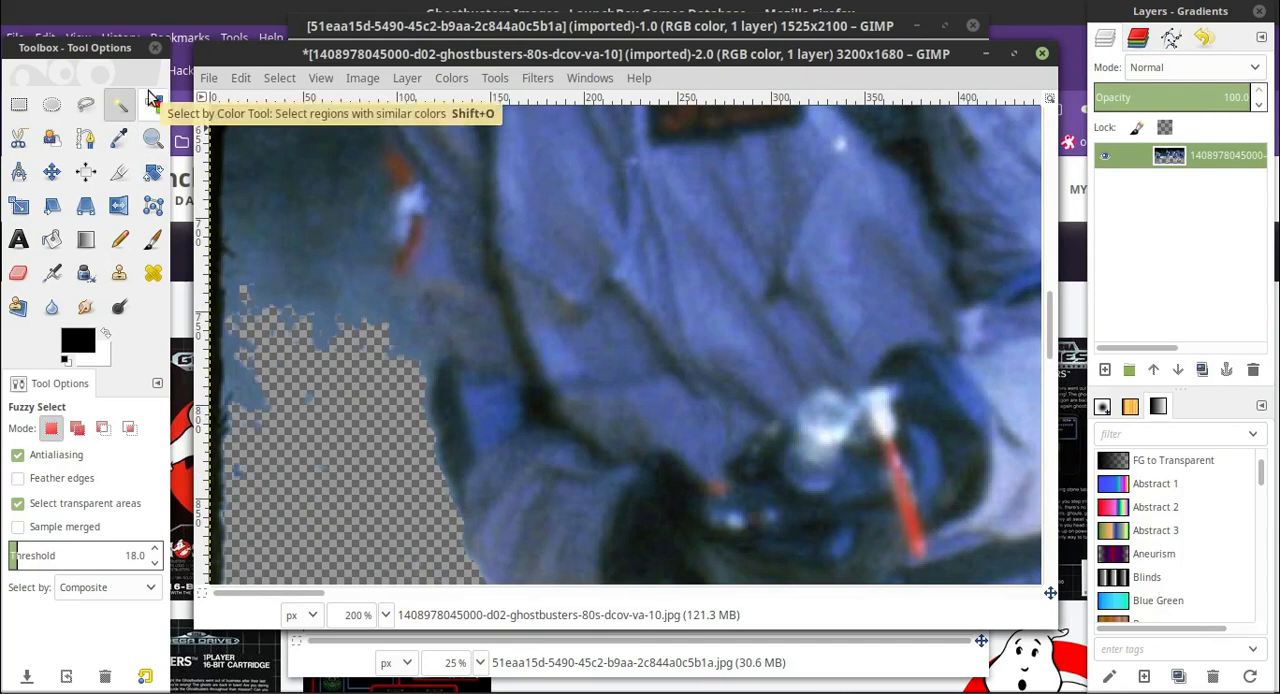
{"action": "left_click", "coordinate": [85, 104]}
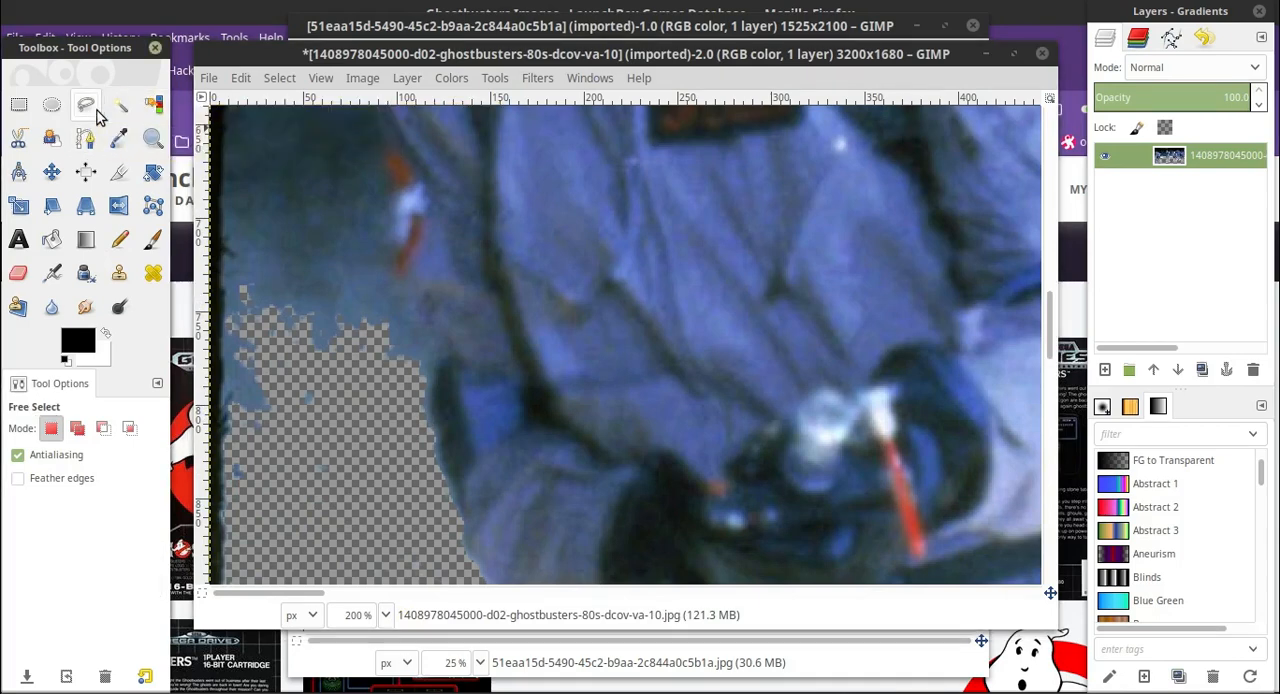
{"action": "left_click", "coordinate": [425, 374]}
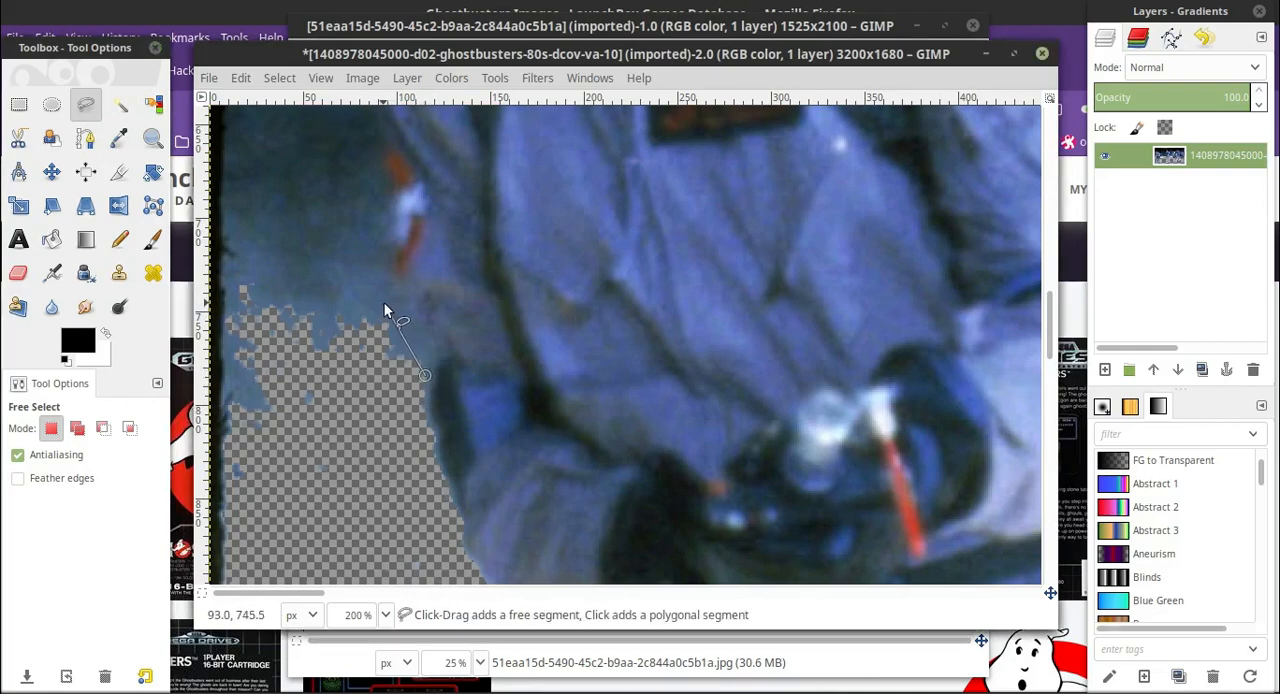
{"action": "left_click", "coordinate": [384, 302]}
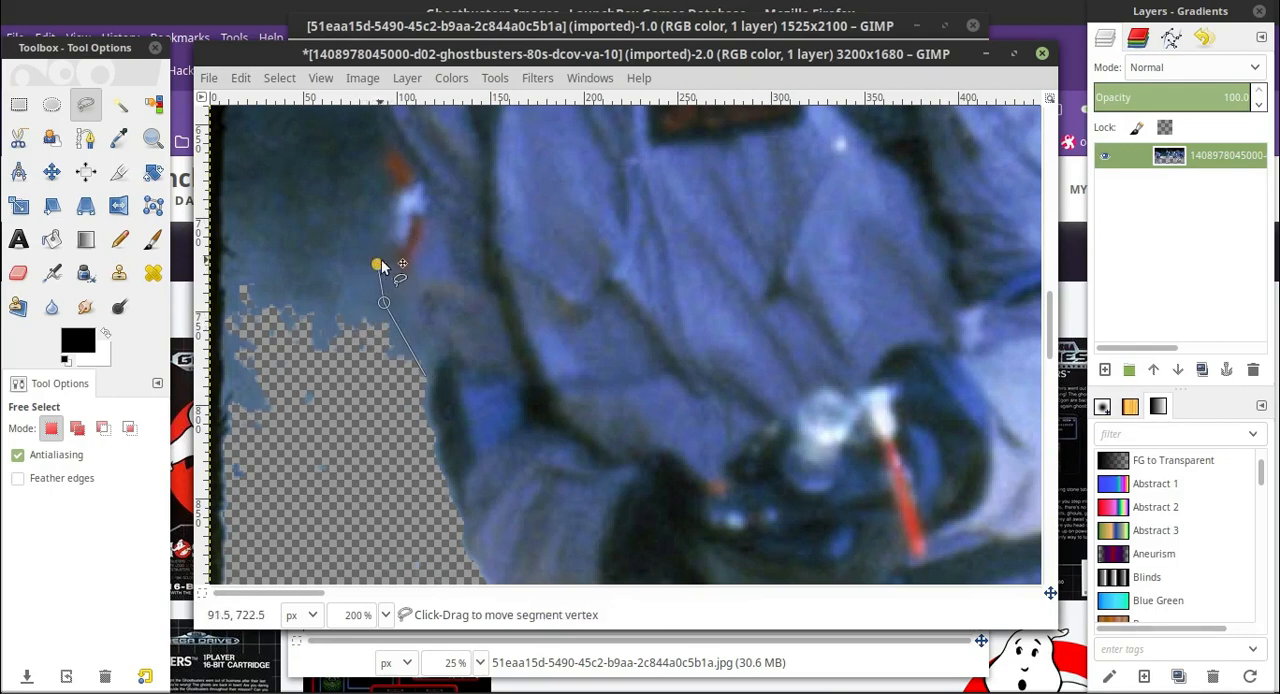
{"action": "left_click", "coordinate": [378, 264]}
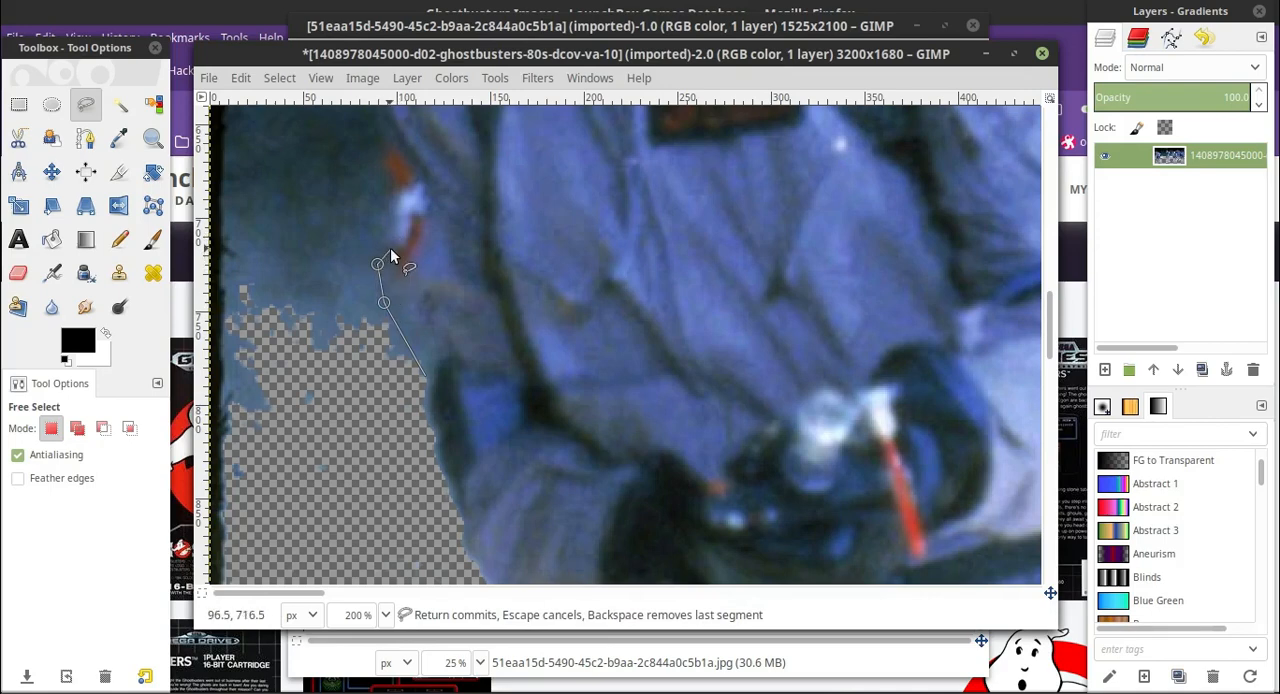
{"action": "left_click", "coordinate": [387, 253]}
{"action": "scroll", "coordinate": [396, 219], "scroll_direction": "up", "scroll_amount": 3}
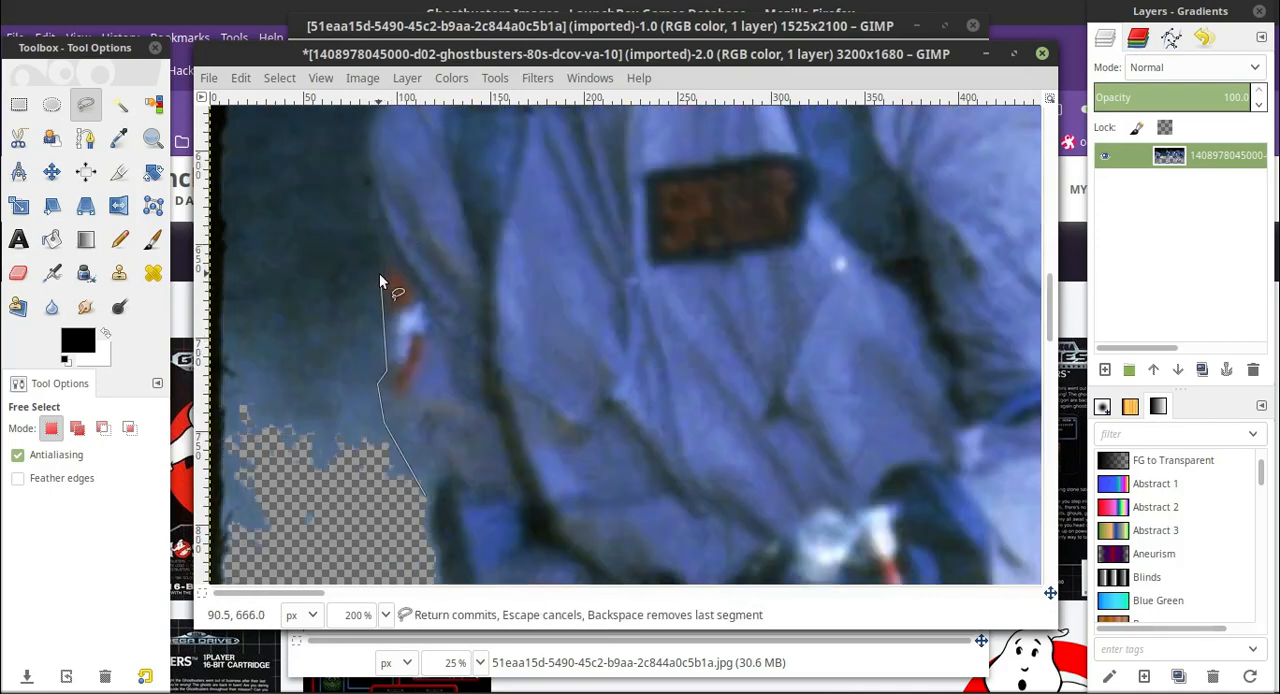
{"action": "left_click", "coordinate": [380, 245]}
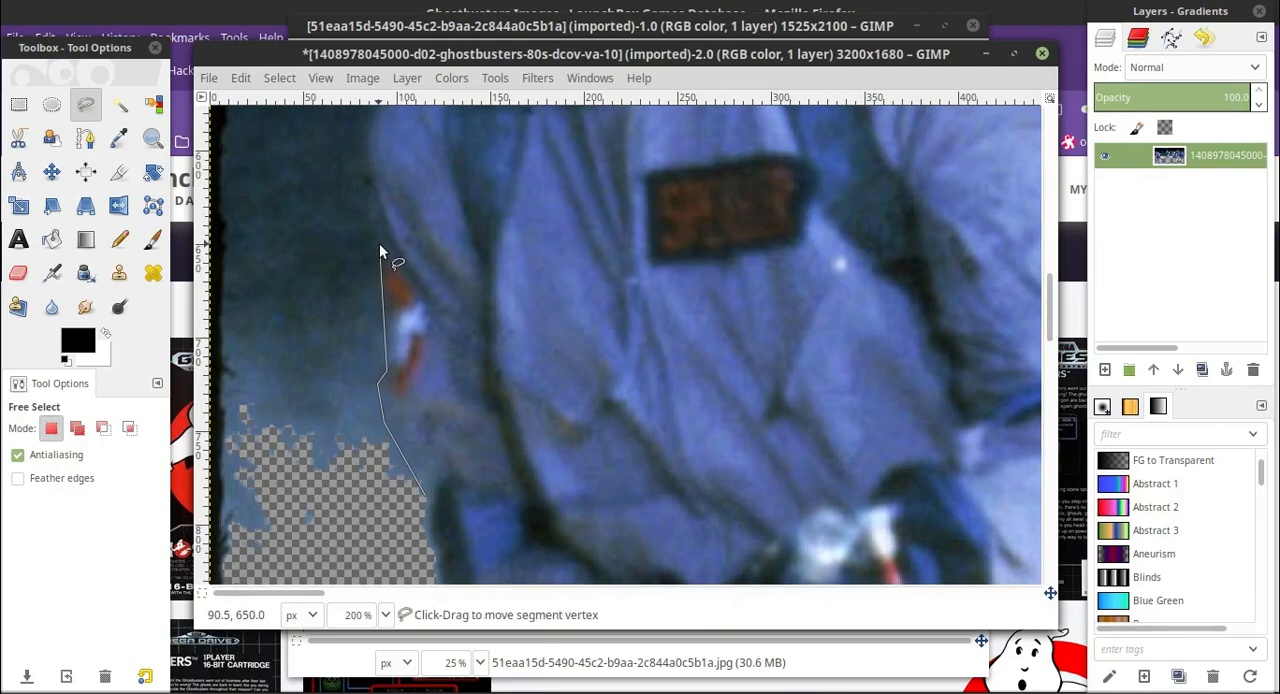
Continue the free-select outline up the leftmost man's upper sleeve and over his shoulder to the erased panel's lower corner.
{"action": "scroll", "coordinate": [380, 250], "scroll_direction": "up", "scroll_amount": 3}
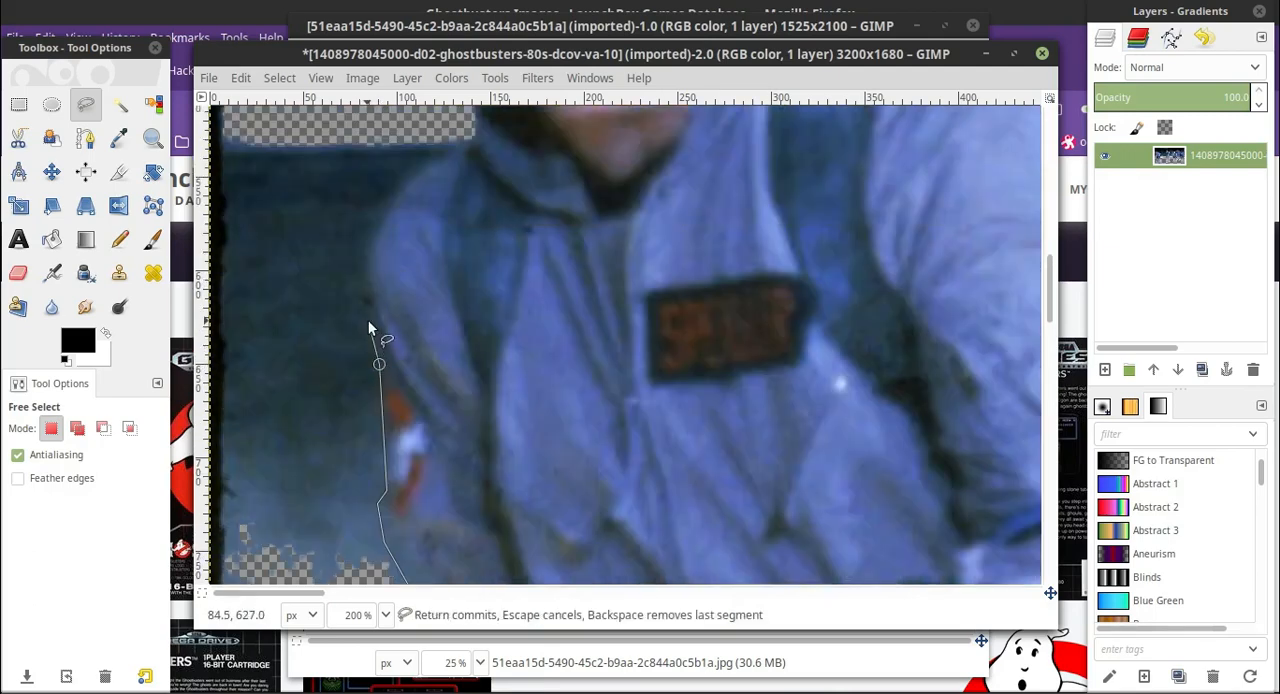
{"action": "left_click", "coordinate": [368, 326]}
{"action": "left_click", "coordinate": [365, 263]}
{"action": "scroll", "coordinate": [370, 250], "scroll_direction": "up", "scroll_amount": 3}
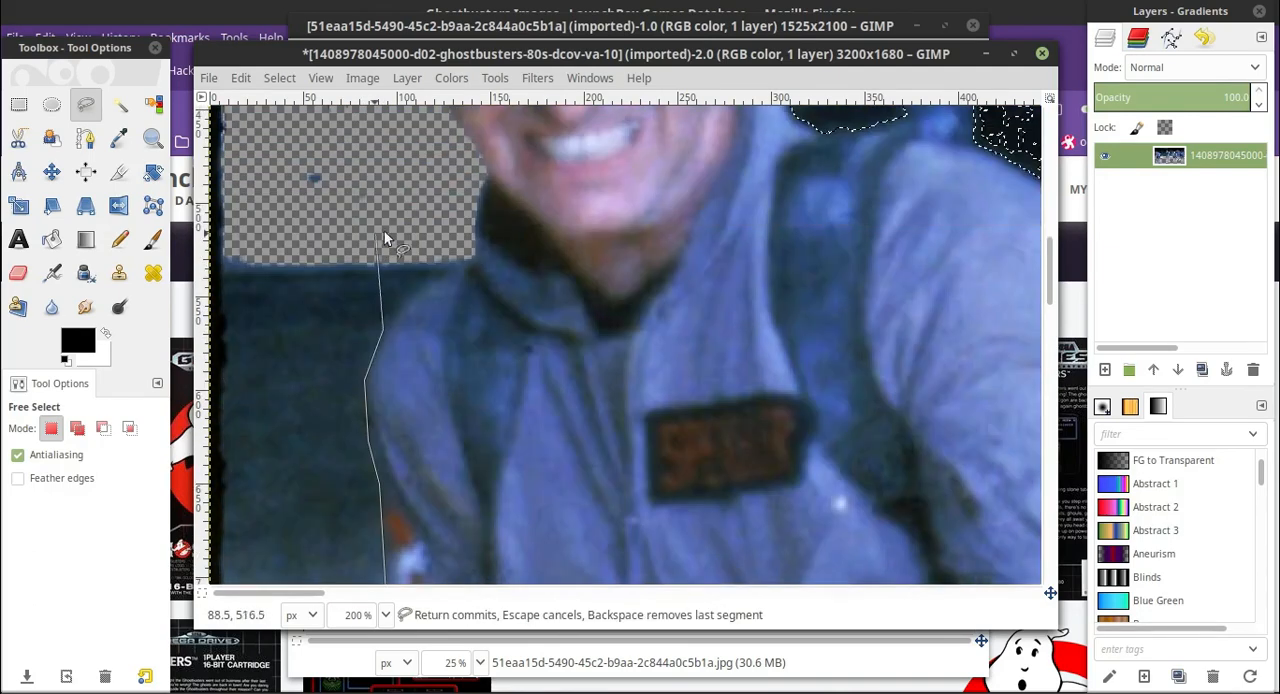
{"action": "left_click", "coordinate": [413, 289]}
{"action": "left_click", "coordinate": [475, 260]}
Trace the outline from the leftmost man's collar along his jaw and cheek to his temple.
{"action": "scroll", "coordinate": [479, 290], "scroll_direction": "up", "scroll_amount": 3}
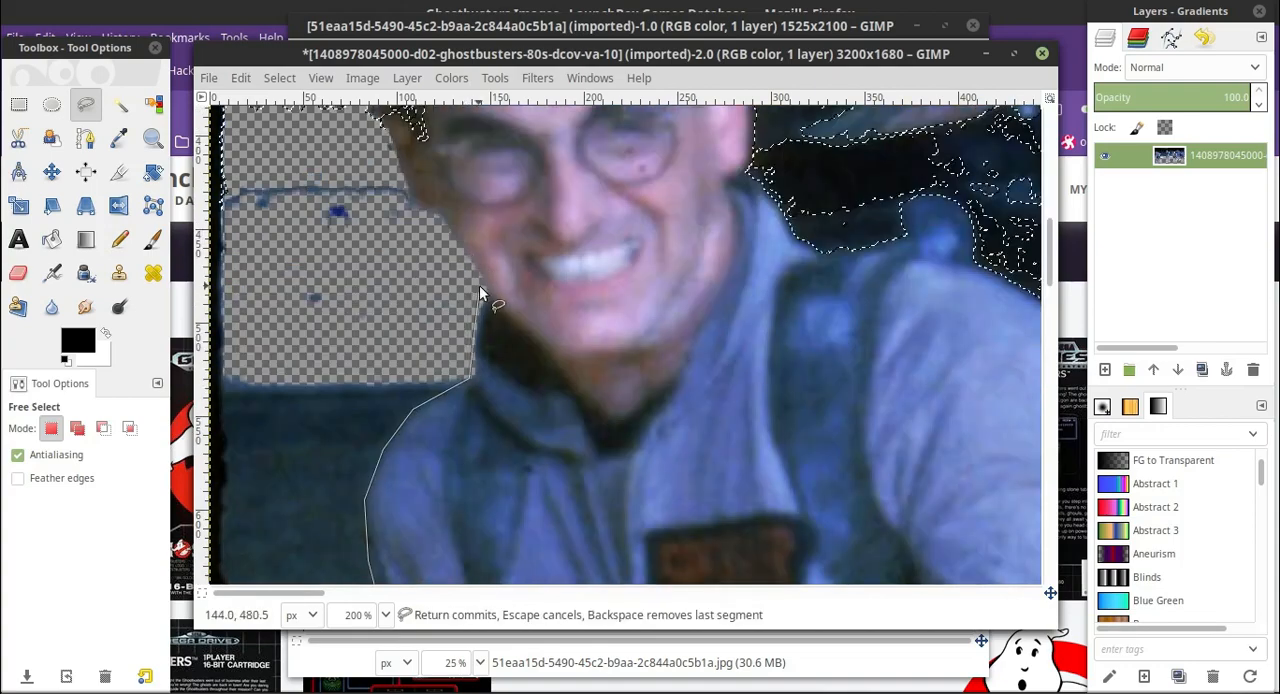
{"action": "left_click", "coordinate": [479, 285]}
{"action": "scroll", "coordinate": [479, 285], "scroll_direction": "up", "scroll_amount": 3}
{"action": "left_click", "coordinate": [440, 337]}
{"action": "left_click", "coordinate": [401, 302]}
Trace the outline at 400% zoom from the leftmost man's temple up the side of his dark hair.
{"action": "scroll", "coordinate": [401, 302], "scroll_direction": "up", "scroll_amount": 3}
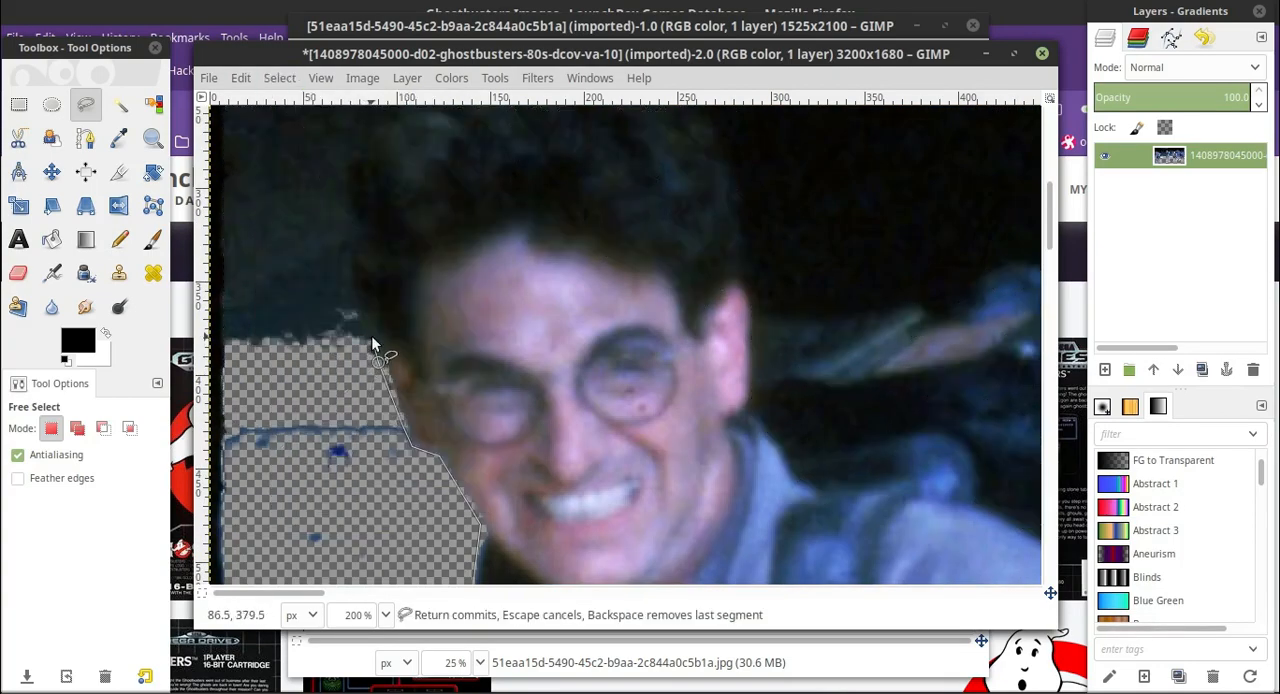
{"action": "left_click", "coordinate": [385, 614]}
{"action": "left_click", "coordinate": [374, 457]}
{"action": "left_click_drag", "start_coordinate": [286, 593], "coordinate": [256, 593]}
{"action": "scroll", "coordinate": [470, 455], "scroll_direction": "up", "scroll_amount": 3}
{"action": "left_click", "coordinate": [490, 335]}
{"action": "scroll", "coordinate": [492, 335], "scroll_direction": "up", "scroll_amount": 2}
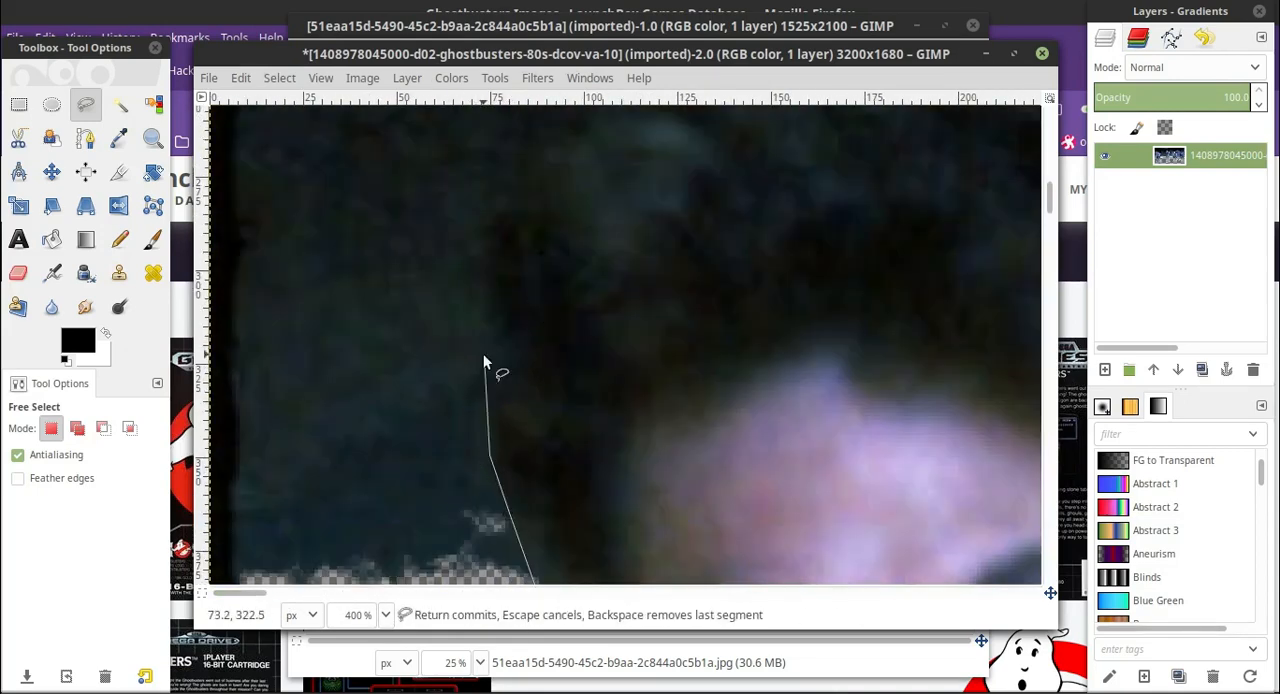
{"action": "left_click", "coordinate": [484, 355]}
{"action": "scroll", "coordinate": [484, 356], "scroll_direction": "up", "scroll_amount": 2}
{"action": "left_click", "coordinate": [476, 380]}
{"action": "left_click", "coordinate": [509, 316]}
{"action": "left_click", "coordinate": [568, 250]}
Continue the outline across the top of the leftmost man's hair.
{"action": "scroll", "coordinate": [545, 323], "scroll_direction": "up", "scroll_amount": 2}
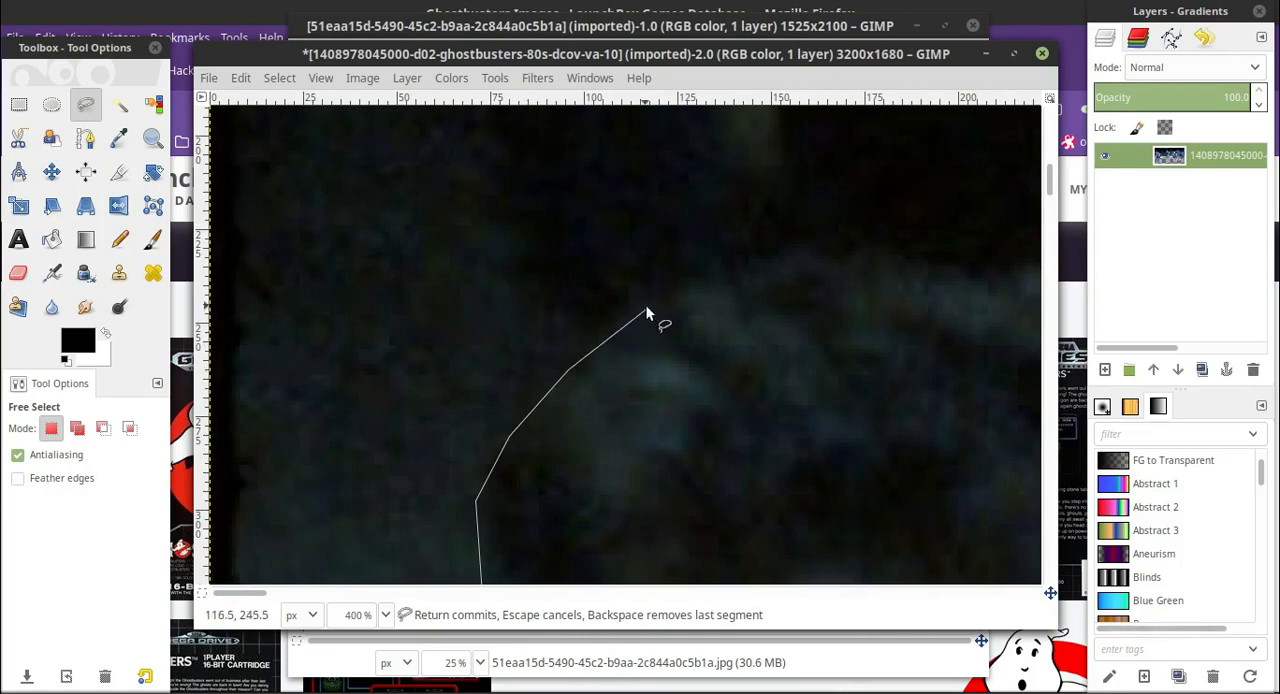
{"action": "left_click", "coordinate": [718, 271]}
{"action": "scroll", "coordinate": [722, 300], "scroll_direction": "up", "scroll_amount": 2}
{"action": "left_click", "coordinate": [811, 370]}
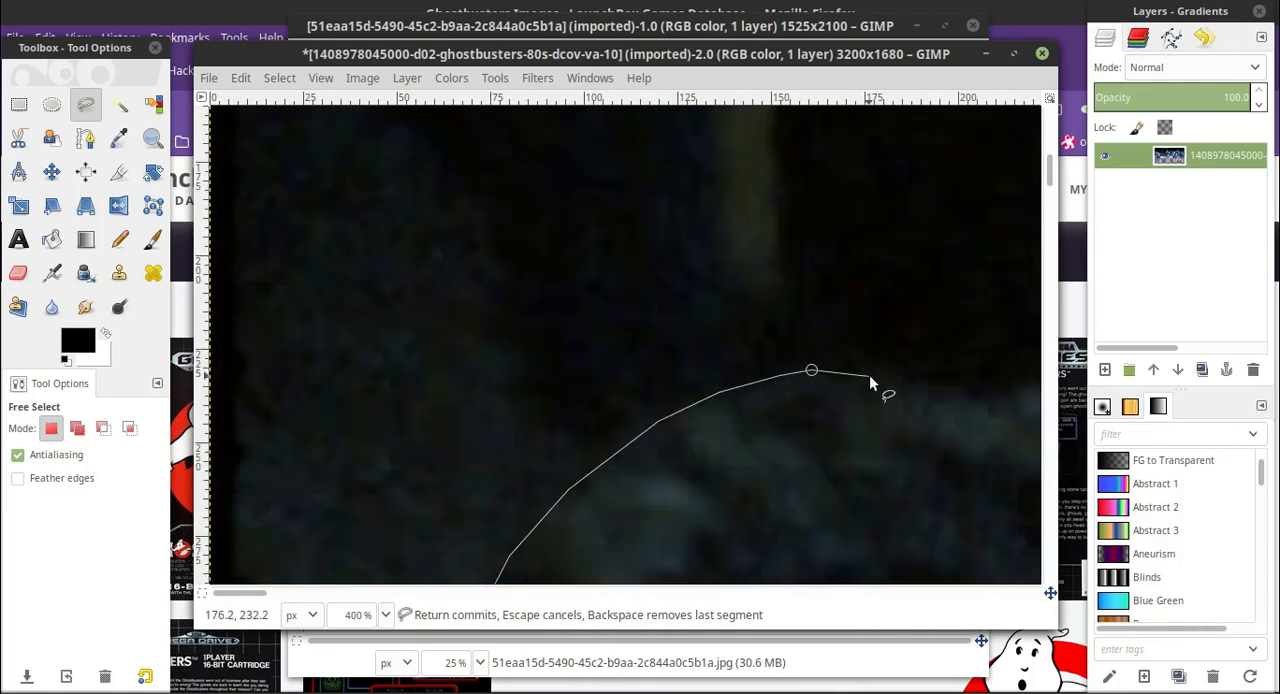
{"action": "left_click", "coordinate": [956, 389]}
{"action": "left_click_drag", "start_coordinate": [252, 593], "coordinate": [293, 593]}
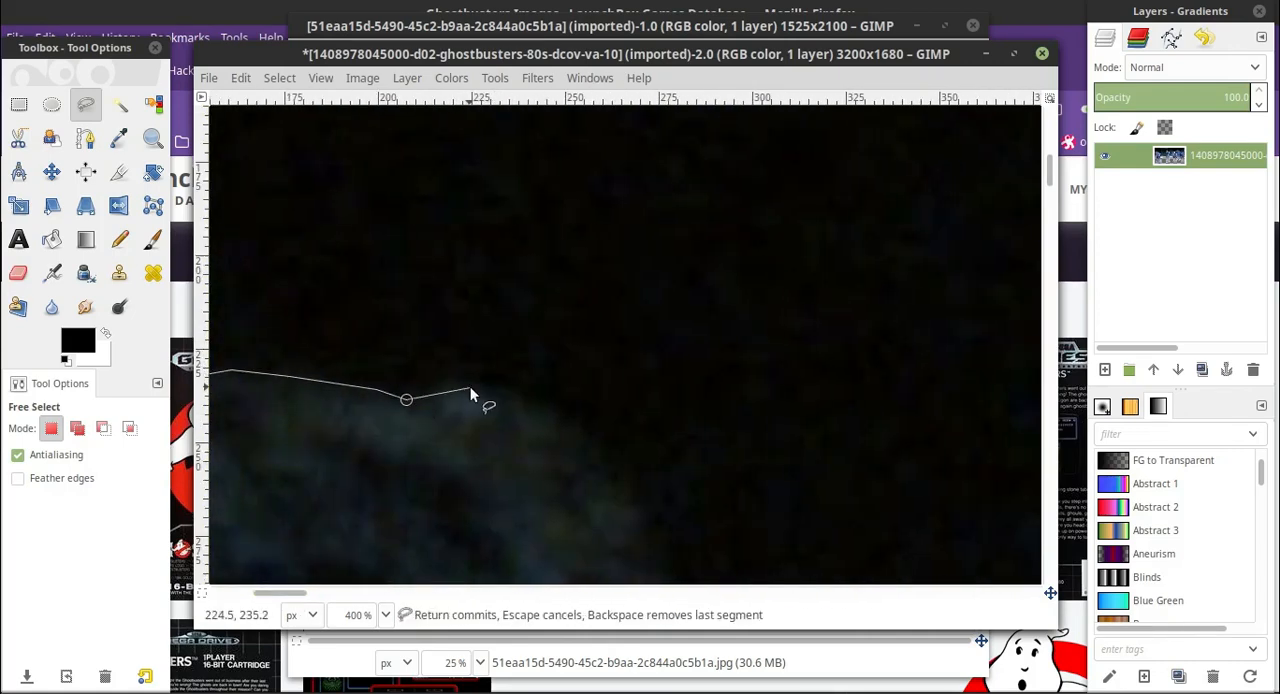
Trace the outline down the far side of the leftmost man's hair towards his visible ear.
{"action": "left_click", "coordinate": [634, 493]}
{"action": "scroll", "coordinate": [640, 480], "scroll_direction": "down", "scroll_amount": 2}
{"action": "left_click", "coordinate": [655, 413]}
{"action": "scroll", "coordinate": [658, 405], "scroll_direction": "down", "scroll_amount": 2}
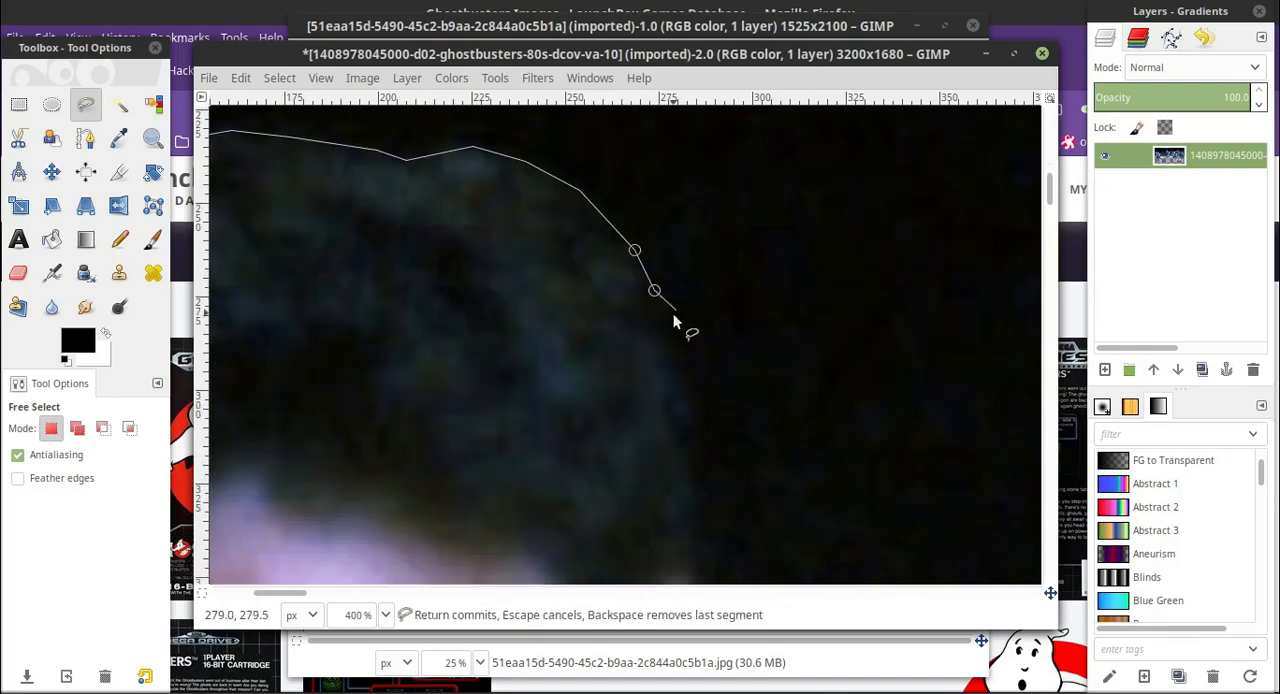
{"action": "left_click", "coordinate": [672, 372]}
{"action": "scroll", "coordinate": [700, 360], "scroll_direction": "down", "scroll_amount": 2}
{"action": "left_click", "coordinate": [703, 388]}
{"action": "left_click", "coordinate": [685, 453]}
Trace the outline around the leftmost man's ear down to the start of his collar.
{"action": "scroll", "coordinate": [715, 415], "scroll_direction": "down", "scroll_amount": 4}
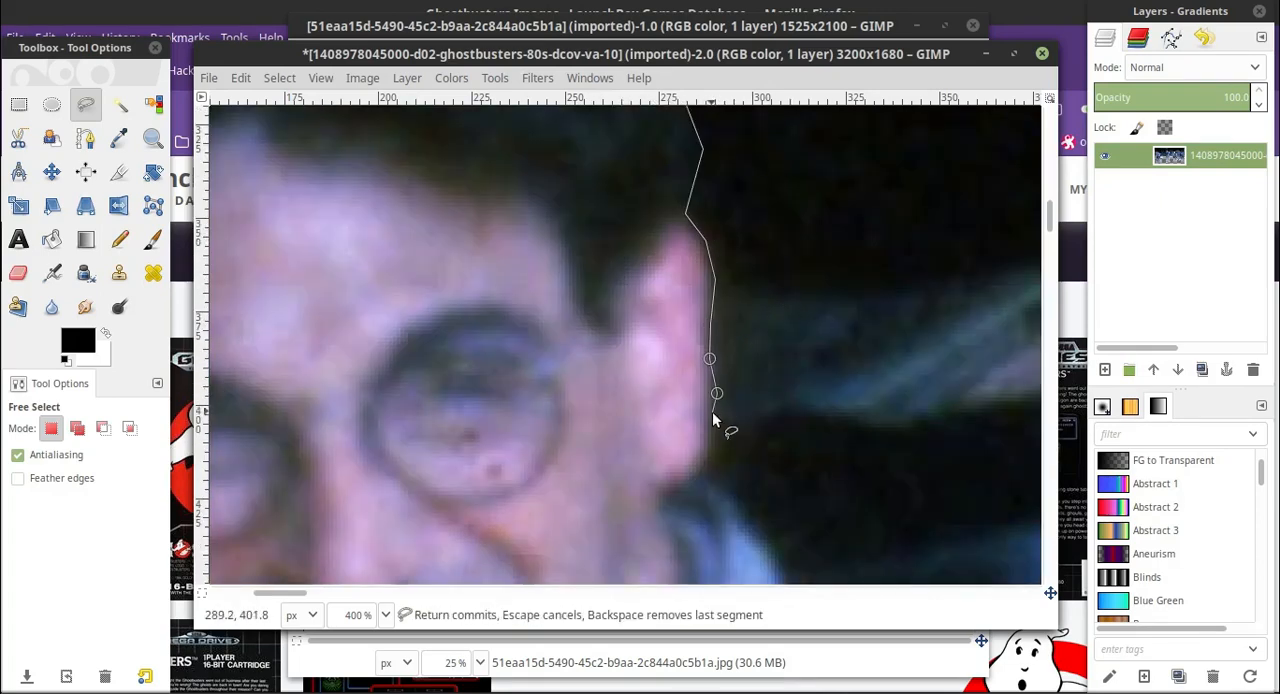
{"action": "left_click", "coordinate": [711, 421]}
{"action": "left_click", "coordinate": [718, 450]}
{"action": "left_click", "coordinate": [695, 475]}
{"action": "scroll", "coordinate": [715, 425], "scroll_direction": "down", "scroll_amount": 1}
{"action": "left_click", "coordinate": [676, 373]}
Trace the outline from below the ear along the leftmost man's collar towards his shoulder strap.
{"action": "scroll", "coordinate": [698, 352], "scroll_direction": "down", "scroll_amount": 1}
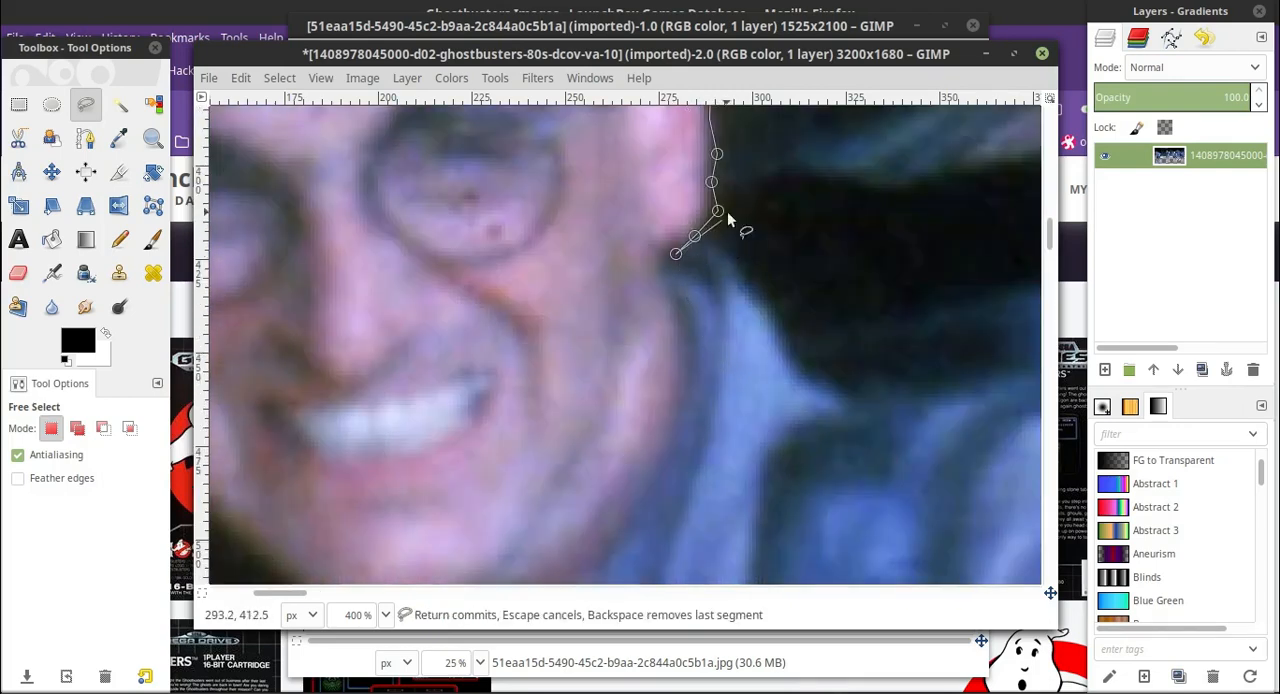
{"action": "left_click", "coordinate": [745, 281]}
{"action": "left_click", "coordinate": [771, 312]}
{"action": "left_click", "coordinate": [784, 344]}
{"action": "left_click", "coordinate": [831, 387]}
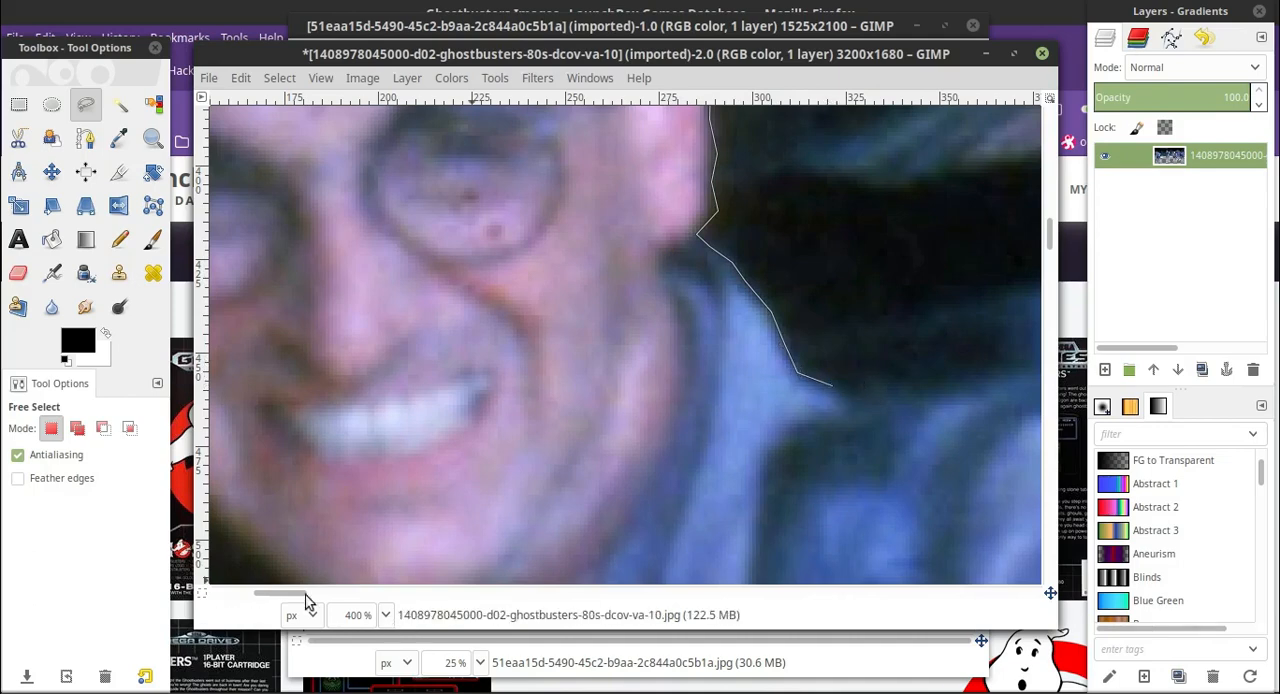
Reshape the end of the outline so that it leaves the collar and follows the dark edge above the shoulder strap.
{"action": "left_click_drag", "start_coordinate": [306, 594], "coordinate": [336, 594]}
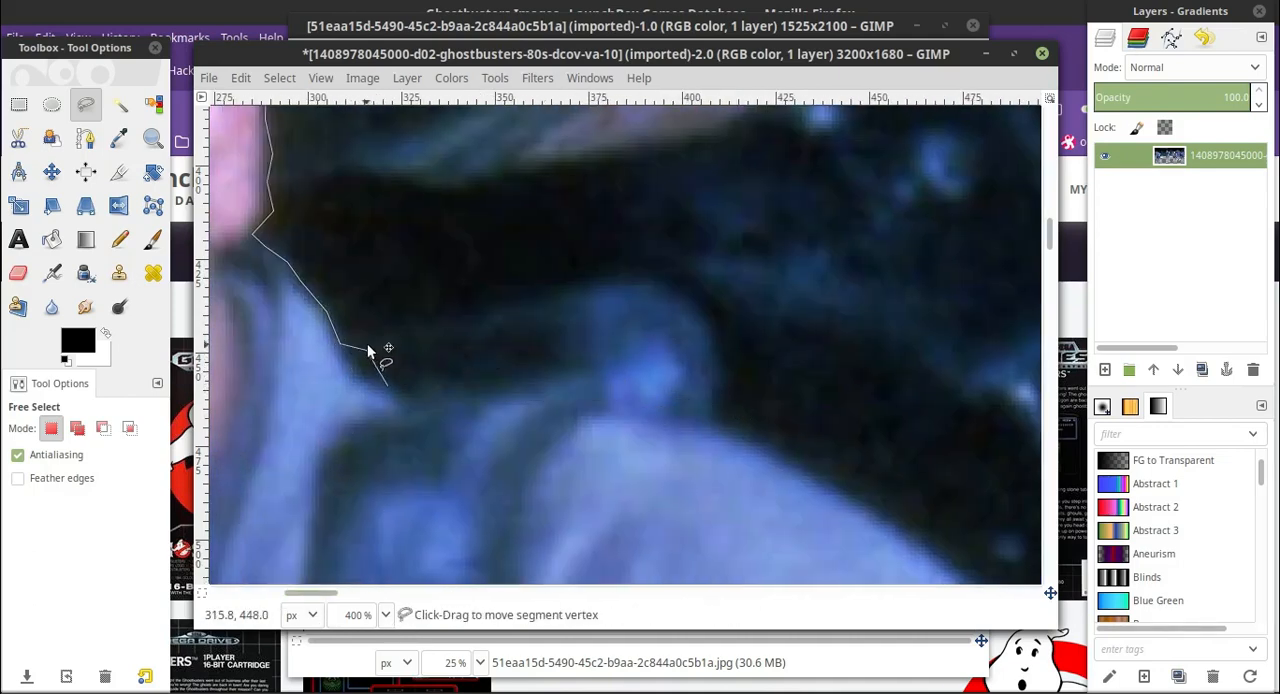
{"action": "left_click_drag", "start_coordinate": [368, 350], "coordinate": [374, 331]}
{"action": "left_click", "coordinate": [388, 386]}
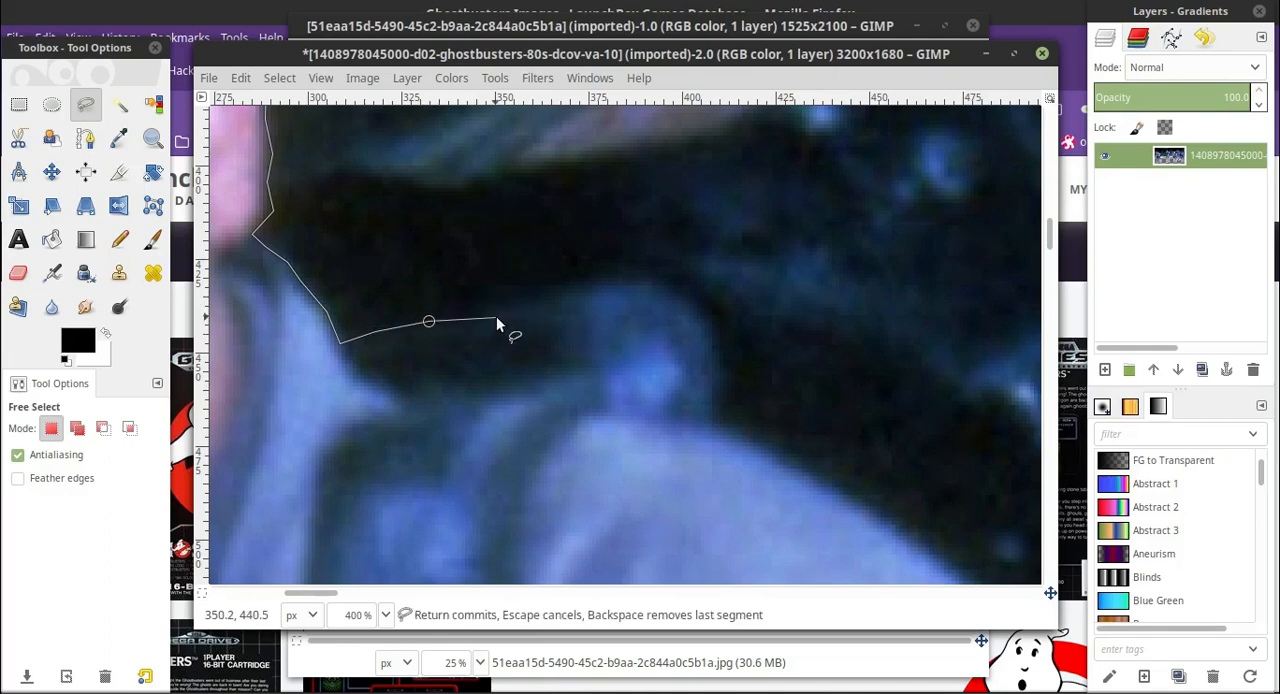
Examine the proton pack and the outline around the leftmost man at 100% and 200% zoom.
{"action": "scroll", "coordinate": [500, 319], "scroll_direction": "up", "scroll_amount": 3}
{"action": "scroll", "coordinate": [499, 392], "scroll_direction": "down", "scroll_amount": 2}
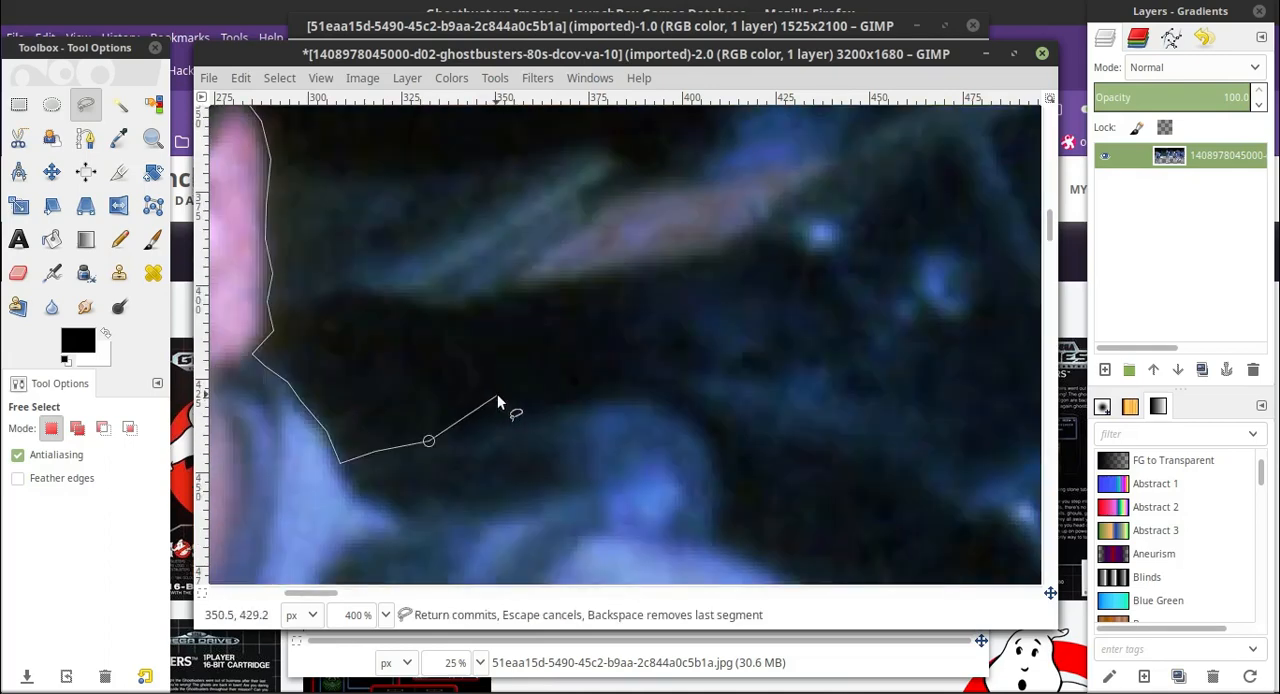
{"action": "left_click", "coordinate": [385, 615]}
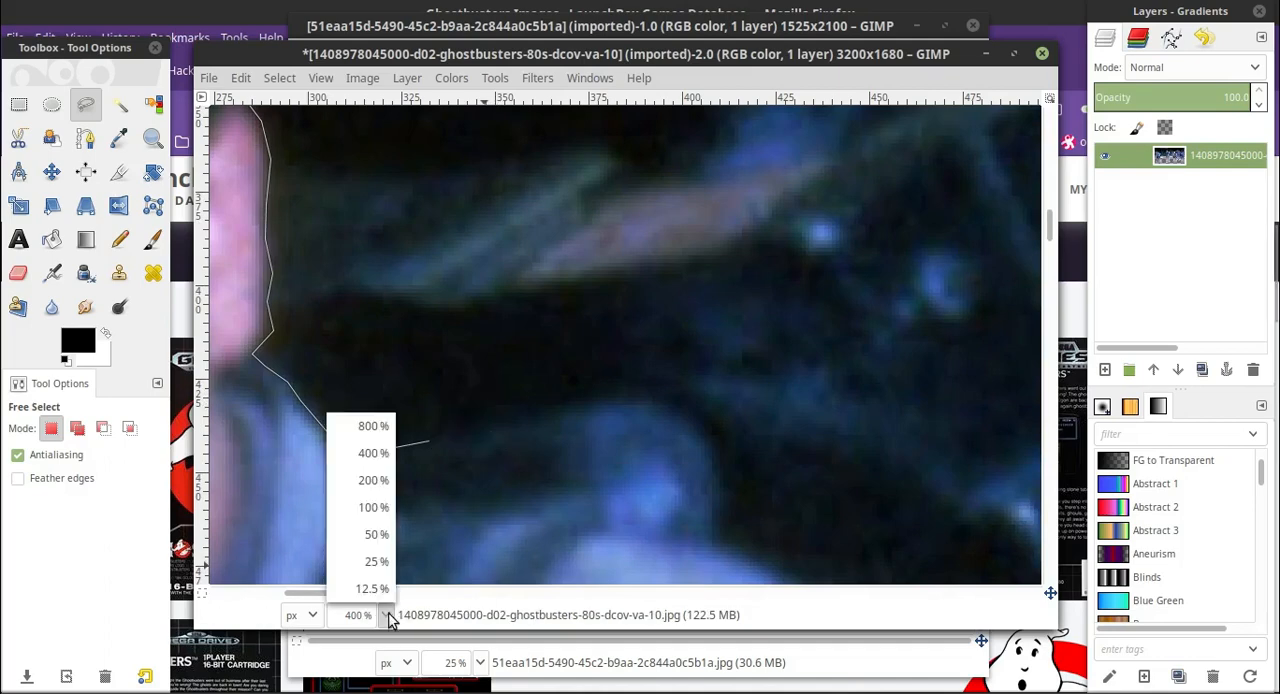
{"action": "left_click", "coordinate": [373, 500]}
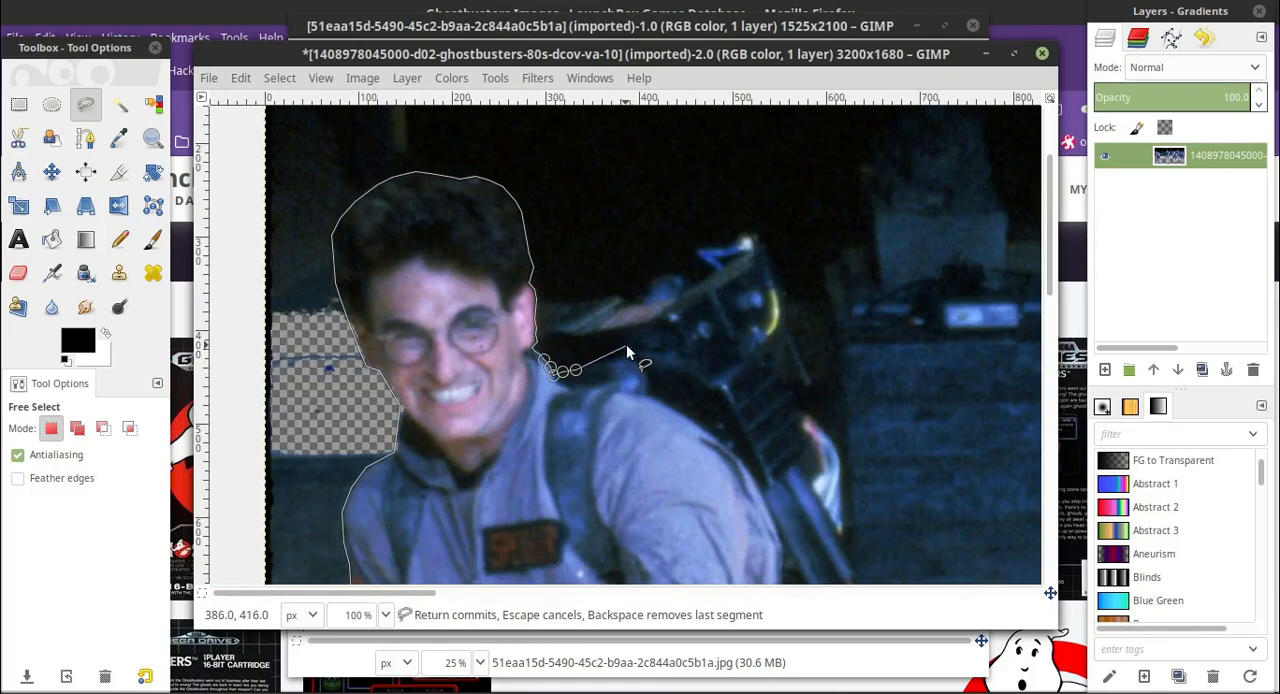
{"action": "key", "text": "Return"}
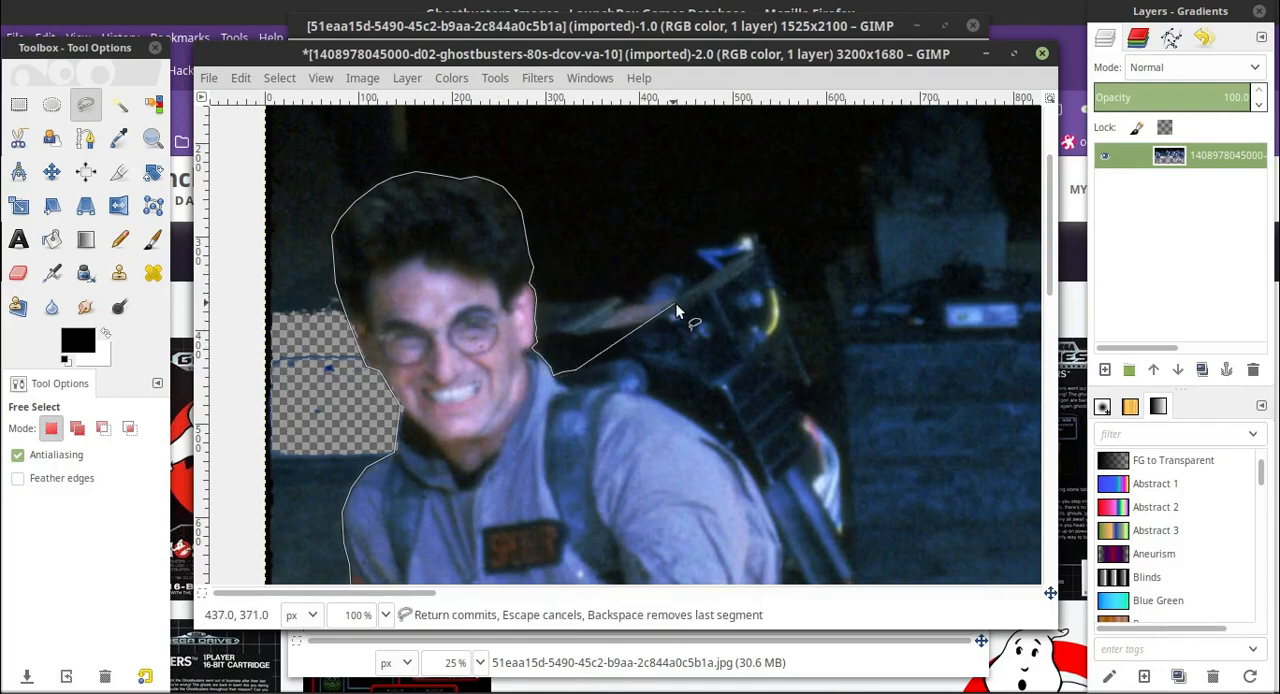
{"action": "left_click", "coordinate": [389, 617]}
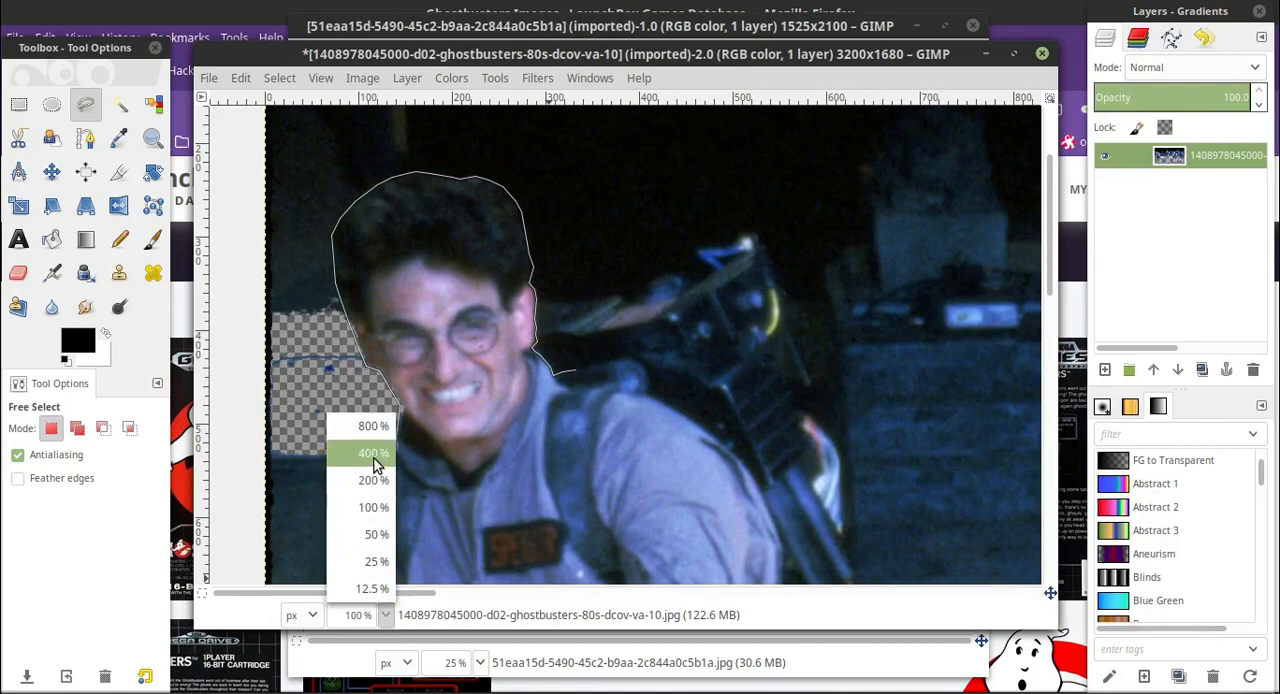
{"action": "left_click", "coordinate": [372, 480]}
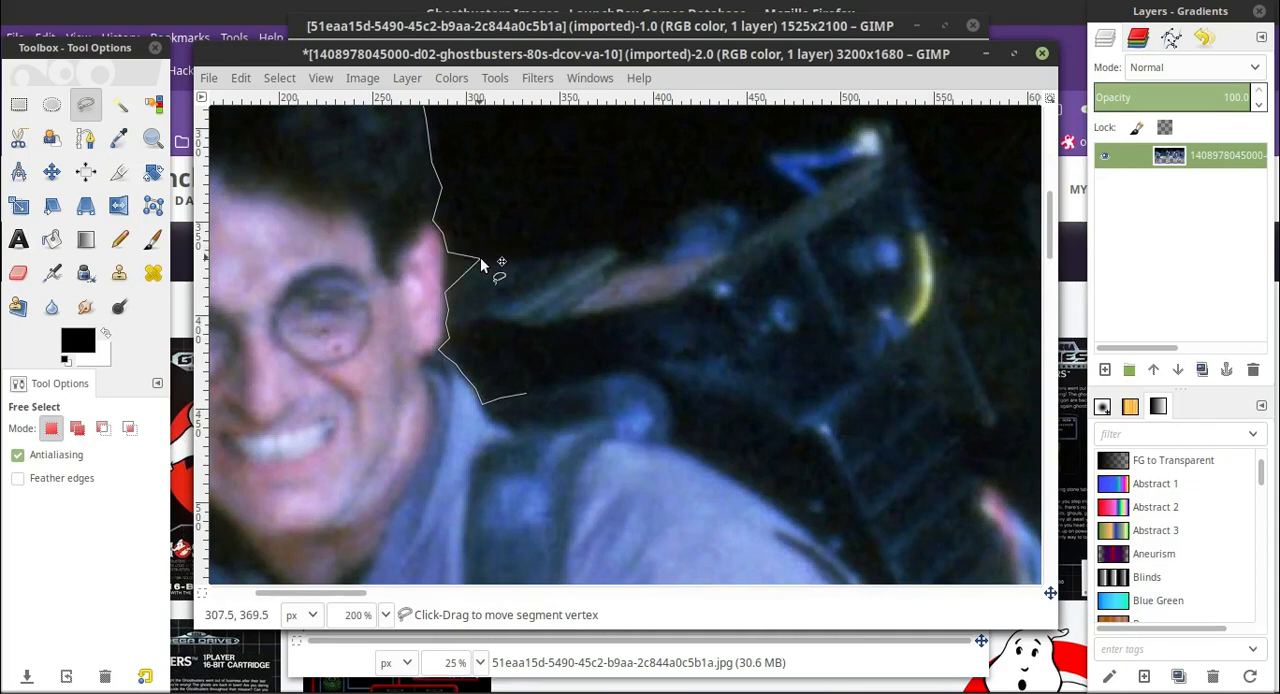
Pull the outline points beside the leftmost man's ear out along the upper edge of the proton pack's greenish tube.
{"action": "left_click", "coordinate": [386, 615]}
{"action": "left_click", "coordinate": [373, 453]}
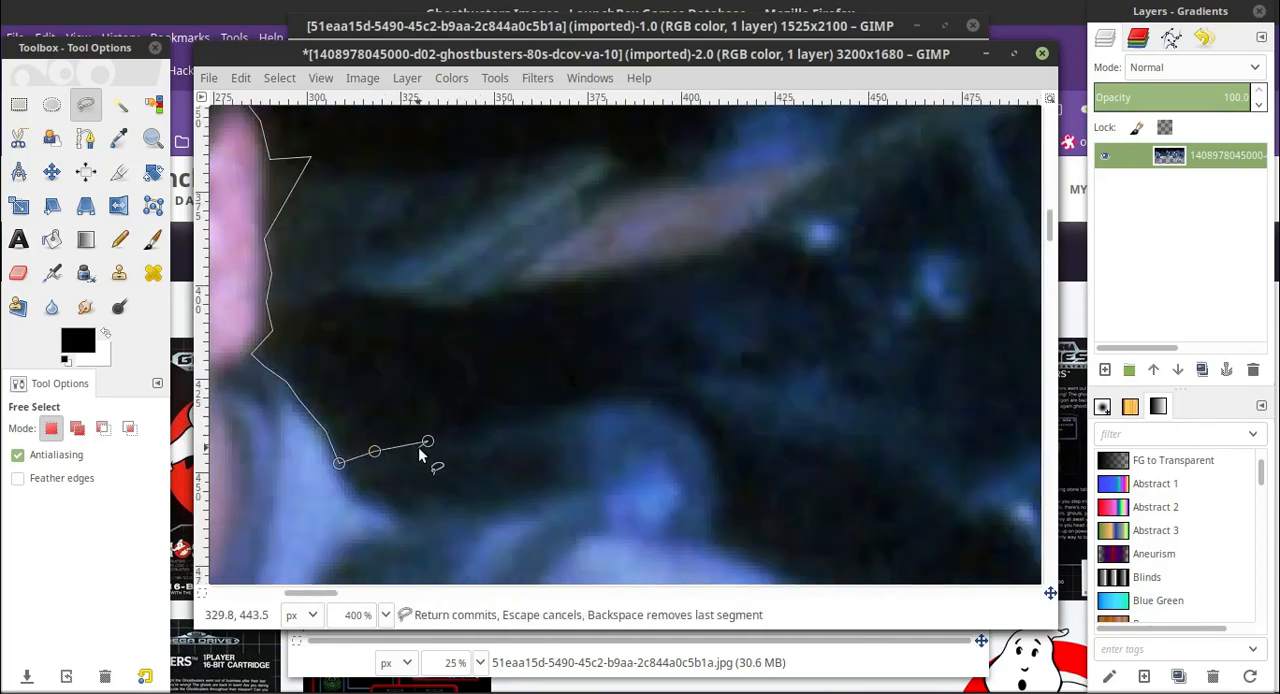
{"action": "scroll", "coordinate": [314, 594], "scroll_direction": "left", "scroll_amount": 2}
{"action": "scroll", "coordinate": [450, 343], "scroll_direction": "up", "scroll_amount": 2}
{"action": "left_click_drag", "start_coordinate": [487, 277], "coordinate": [458, 311]}
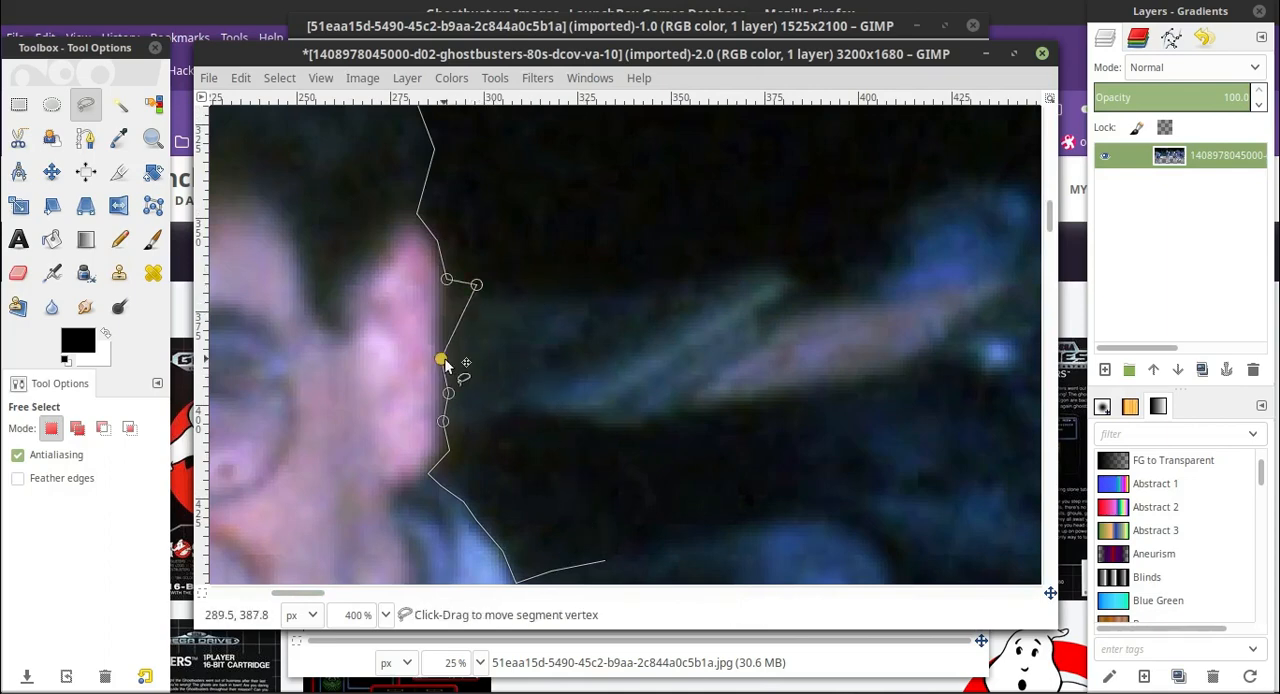
{"action": "left_click_drag", "start_coordinate": [444, 359], "coordinate": [518, 286]}
{"action": "mouse_move", "coordinate": [447, 394]}
{"action": "left_mouse_down"}
{"action": "mouse_move", "coordinate": [564, 290]}
{"action": "mouse_move", "coordinate": [519, 291]}
{"action": "left_mouse_up"}
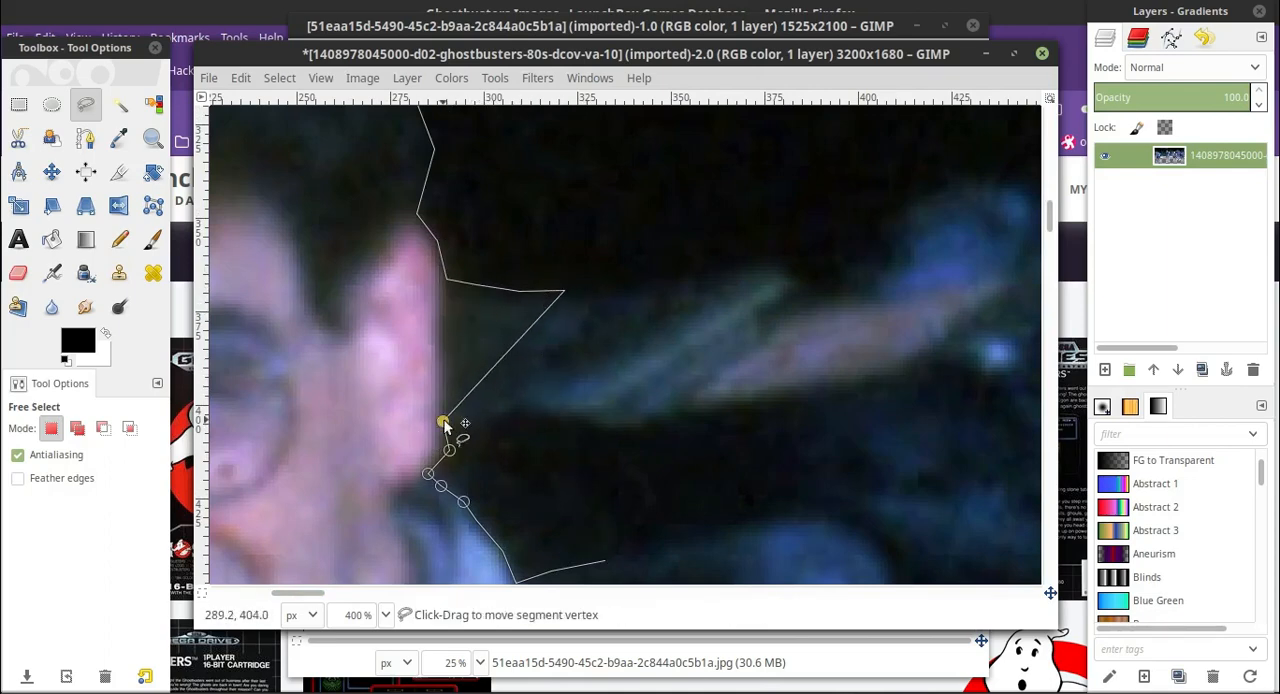
{"action": "left_click_drag", "start_coordinate": [443, 423], "coordinate": [642, 285]}
{"action": "mouse_move", "coordinate": [449, 451]}
{"action": "left_mouse_down"}
{"action": "mouse_move", "coordinate": [653, 280]}
{"action": "mouse_move", "coordinate": [683, 277]}
{"action": "left_mouse_up"}
{"action": "left_click_drag", "start_coordinate": [428, 475], "coordinate": [750, 269]}
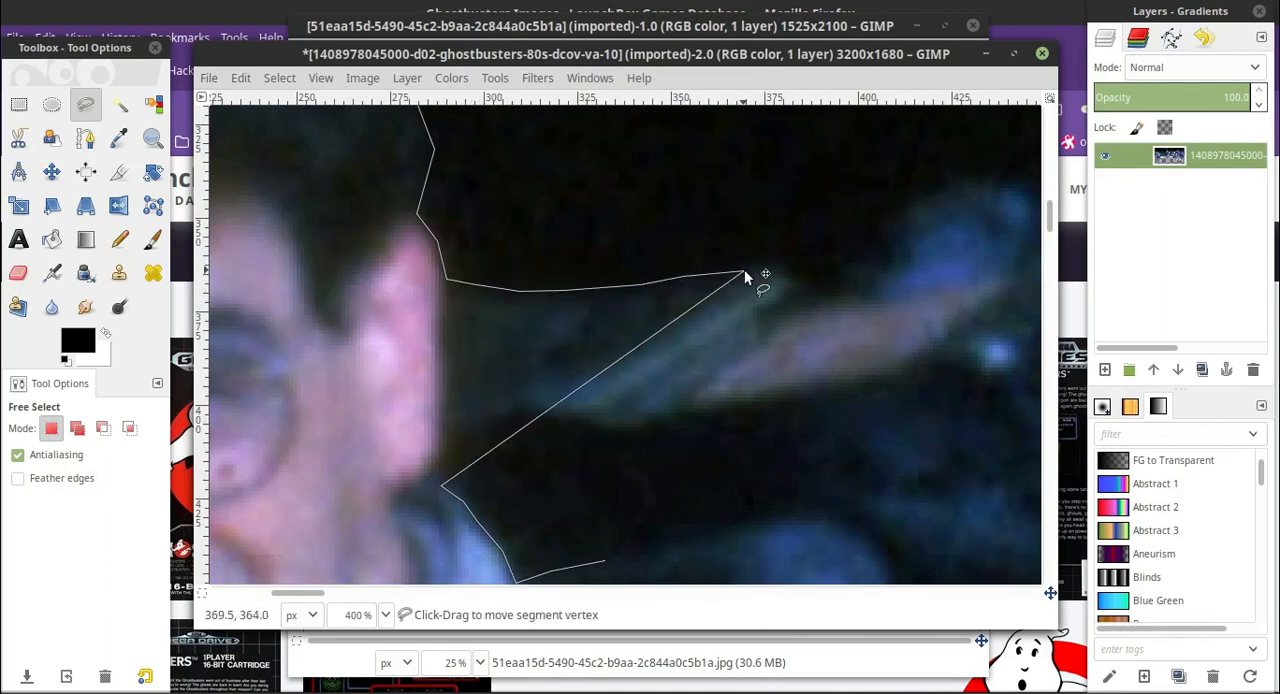
Bend the outline around the tip of the greenish tube and start it along the pinkish tube of the proton pack.
{"action": "mouse_move", "coordinate": [442, 487]}
{"action": "left_mouse_down"}
{"action": "mouse_move", "coordinate": [767, 262]}
{"action": "mouse_move", "coordinate": [792, 276]}
{"action": "left_mouse_up"}
{"action": "mouse_move", "coordinate": [478, 521]}
{"action": "left_mouse_down"}
{"action": "mouse_move", "coordinate": [830, 270]}
{"action": "mouse_move", "coordinate": [803, 282]}
{"action": "left_mouse_up"}
{"action": "left_click_drag", "start_coordinate": [503, 552], "coordinate": [852, 268]}
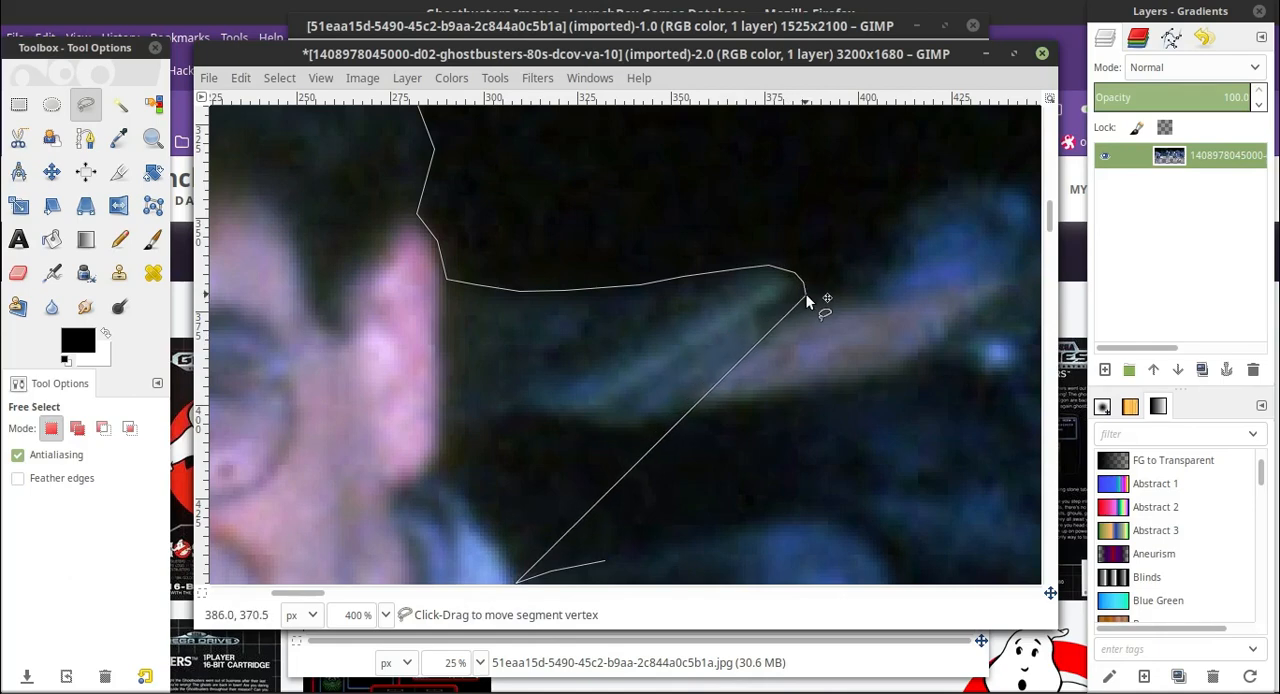
{"action": "scroll", "coordinate": [541, 536], "scroll_direction": "down", "scroll_amount": 2}
{"action": "left_click_drag", "start_coordinate": [517, 464], "coordinate": [673, 366]}
{"action": "scroll", "coordinate": [770, 330], "scroll_direction": "up", "scroll_amount": 2}
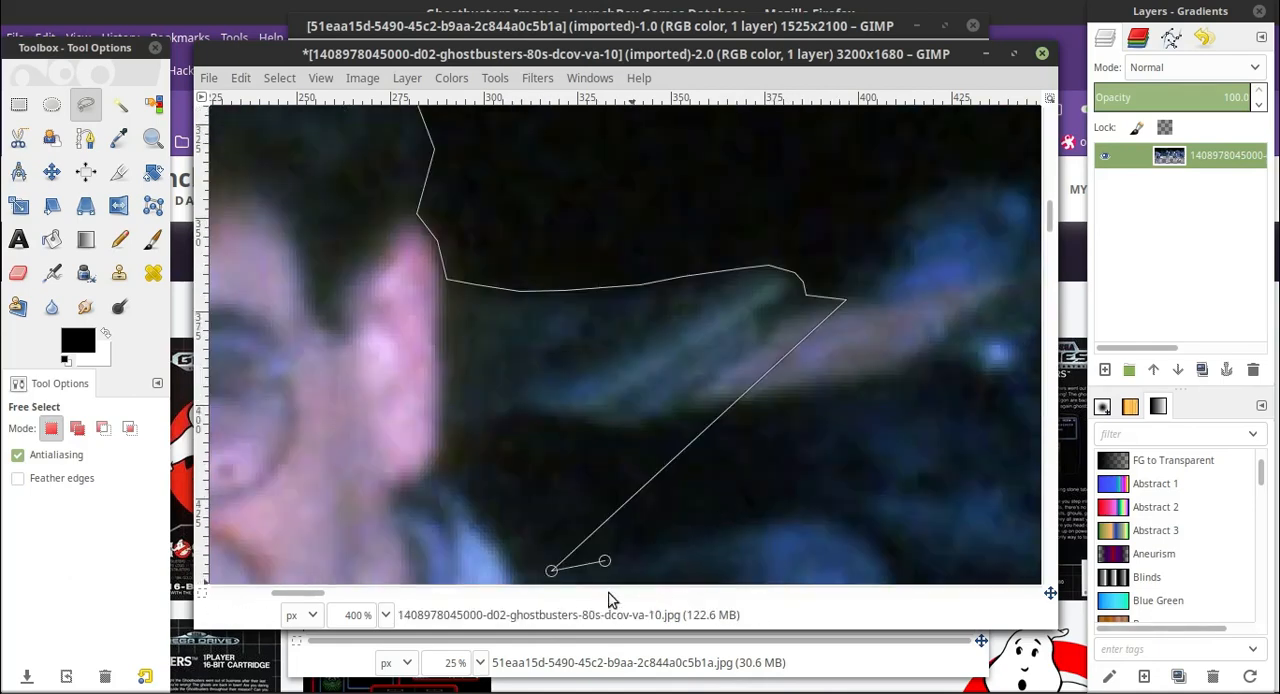
Continue the outline over the rounded blue part of the proton pack to the edge just before its blue light.
{"action": "left_click_drag", "start_coordinate": [310, 593], "coordinate": [326, 593]}
{"action": "scroll", "coordinate": [332, 530], "scroll_direction": "down", "scroll_amount": 2}
{"action": "left_click_drag", "start_coordinate": [336, 453], "coordinate": [666, 155]}
{"action": "scroll", "coordinate": [666, 155], "scroll_direction": "up", "scroll_amount": 2}
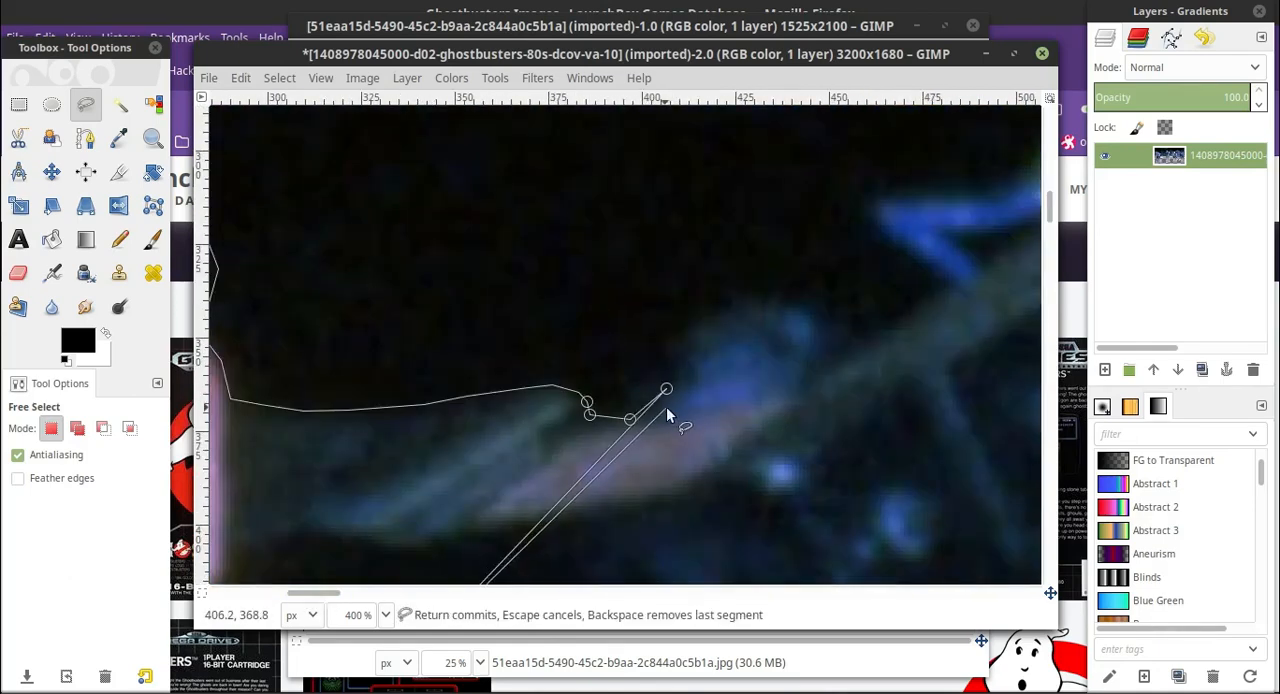
{"action": "scroll", "coordinate": [590, 430], "scroll_direction": "down", "scroll_amount": 2}
{"action": "mouse_move", "coordinate": [389, 441]}
{"action": "left_mouse_down"}
{"action": "mouse_move", "coordinate": [803, 106]}
{"action": "mouse_move", "coordinate": [651, 350]}
{"action": "left_mouse_up"}
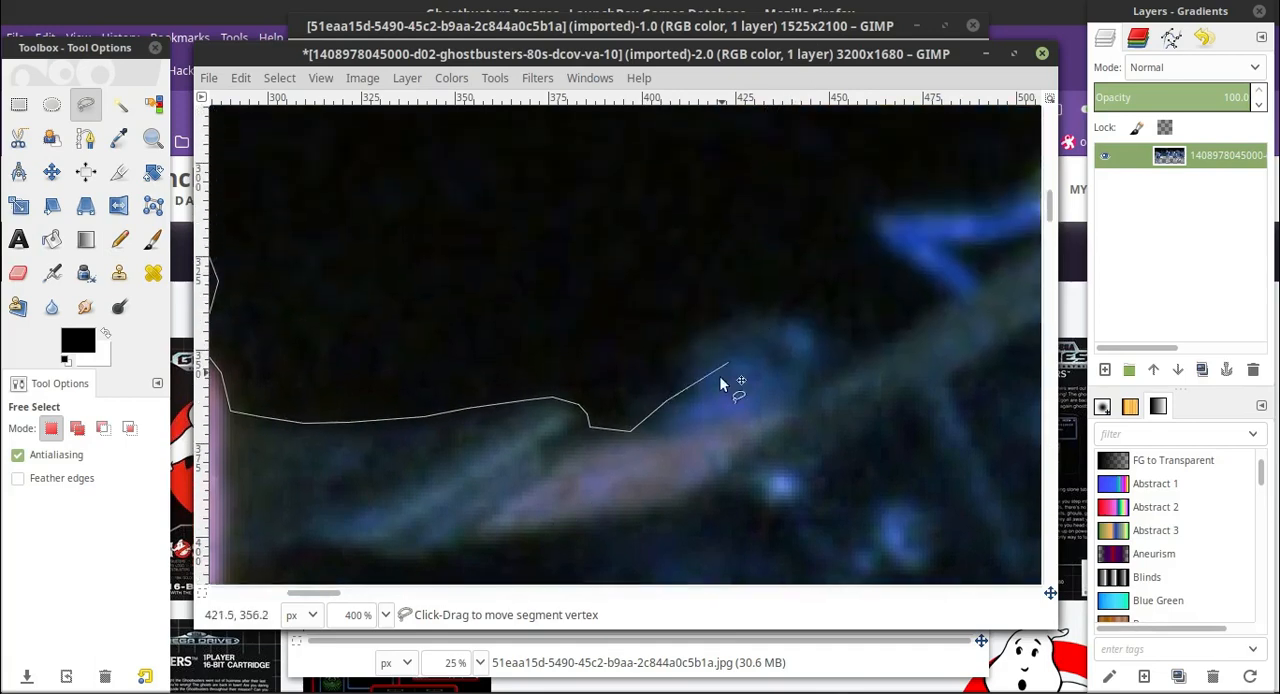
{"action": "left_click_drag", "start_coordinate": [720, 376], "coordinate": [685, 340]}
{"action": "left_click", "coordinate": [386, 615]}
{"action": "left_click", "coordinate": [384, 497]}
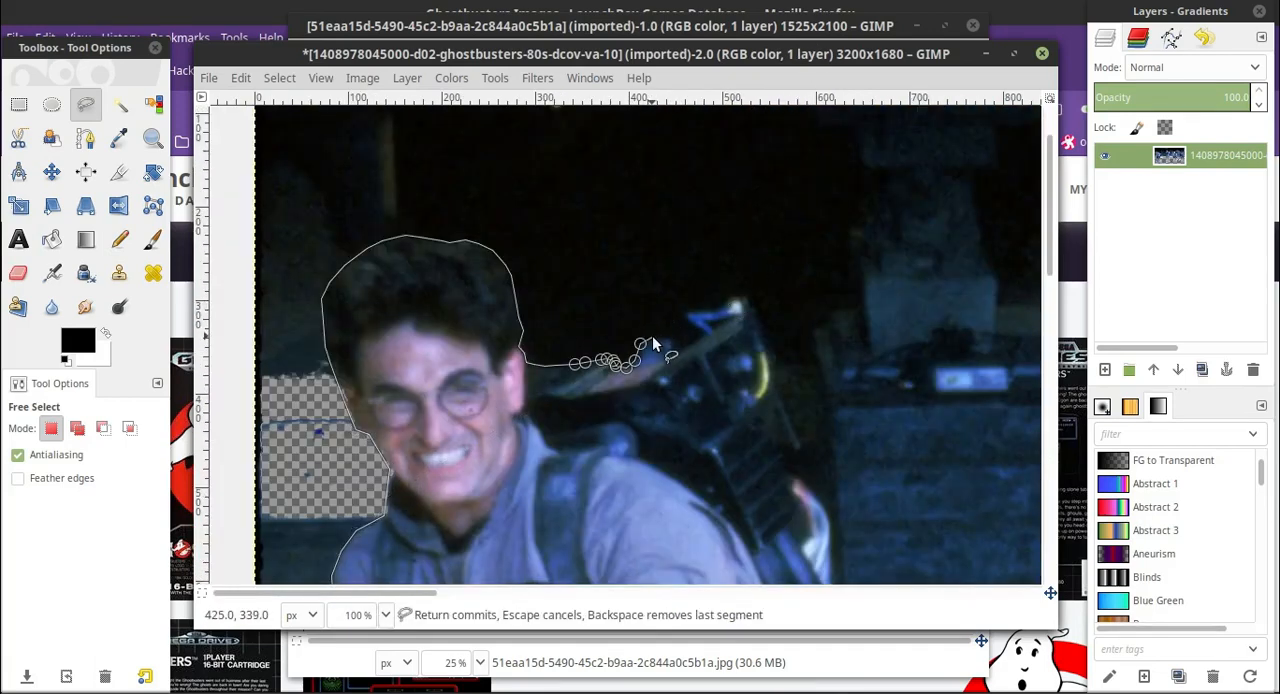
{"action": "left_click", "coordinate": [705, 334]}
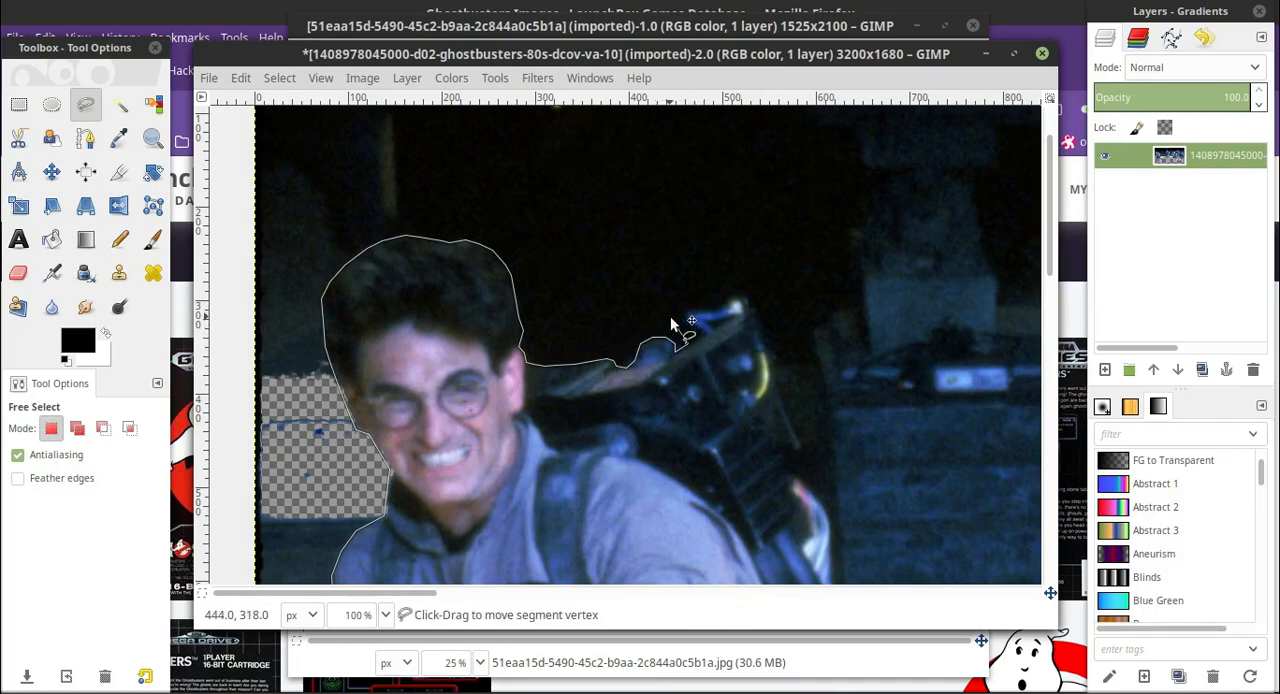
Lead the outline back through the background above the leftmost man's head, down the photo's left edge, and close it into a selection.
{"action": "left_click", "coordinate": [670, 316]}
{"action": "scroll", "coordinate": [607, 233], "scroll_direction": "down", "scroll_amount": 3}
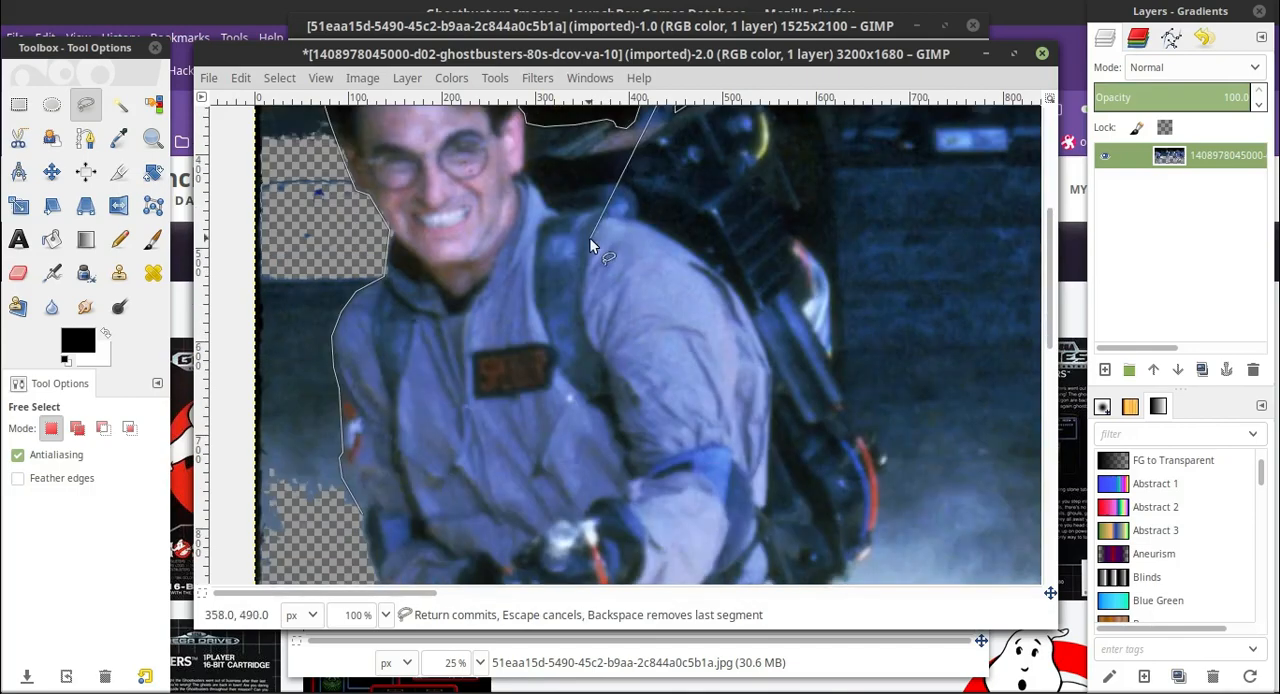
{"action": "scroll", "coordinate": [590, 242], "scroll_direction": "down", "scroll_amount": 3}
{"action": "scroll", "coordinate": [542, 260], "scroll_direction": "up", "scroll_amount": 6}
{"action": "left_click", "coordinate": [527, 267]}
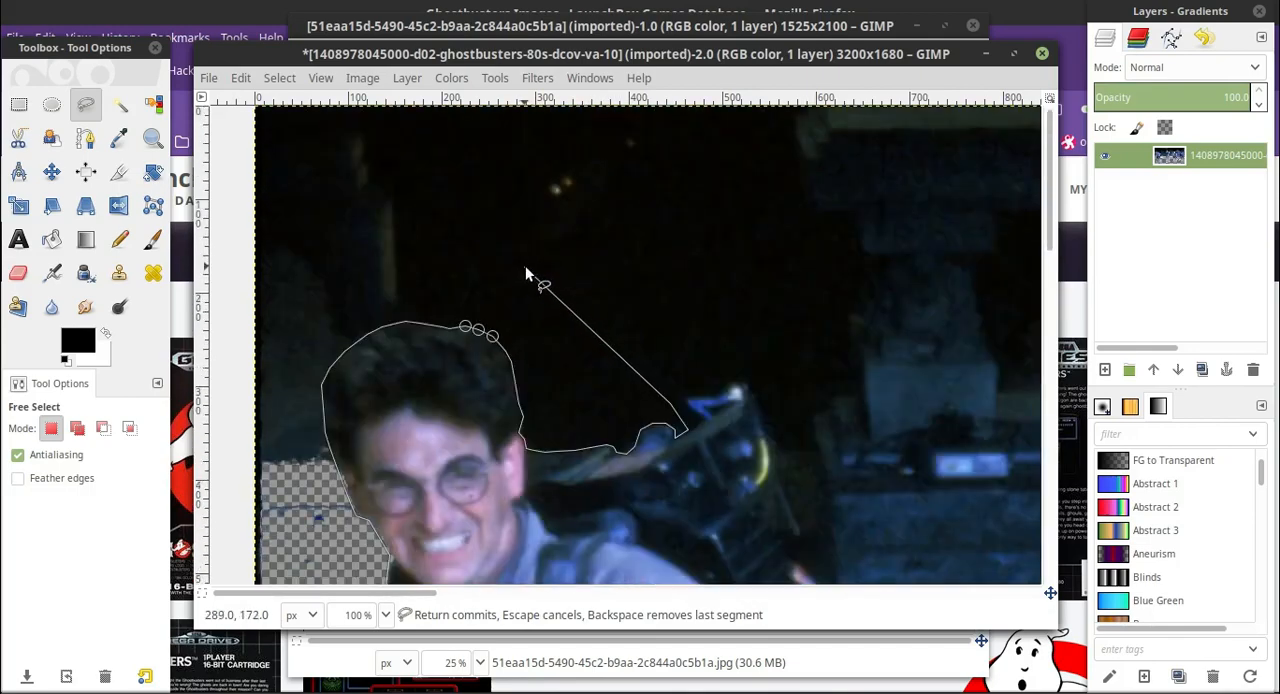
{"action": "left_click", "coordinate": [340, 263]}
{"action": "scroll", "coordinate": [324, 208], "scroll_direction": "down", "scroll_amount": 3}
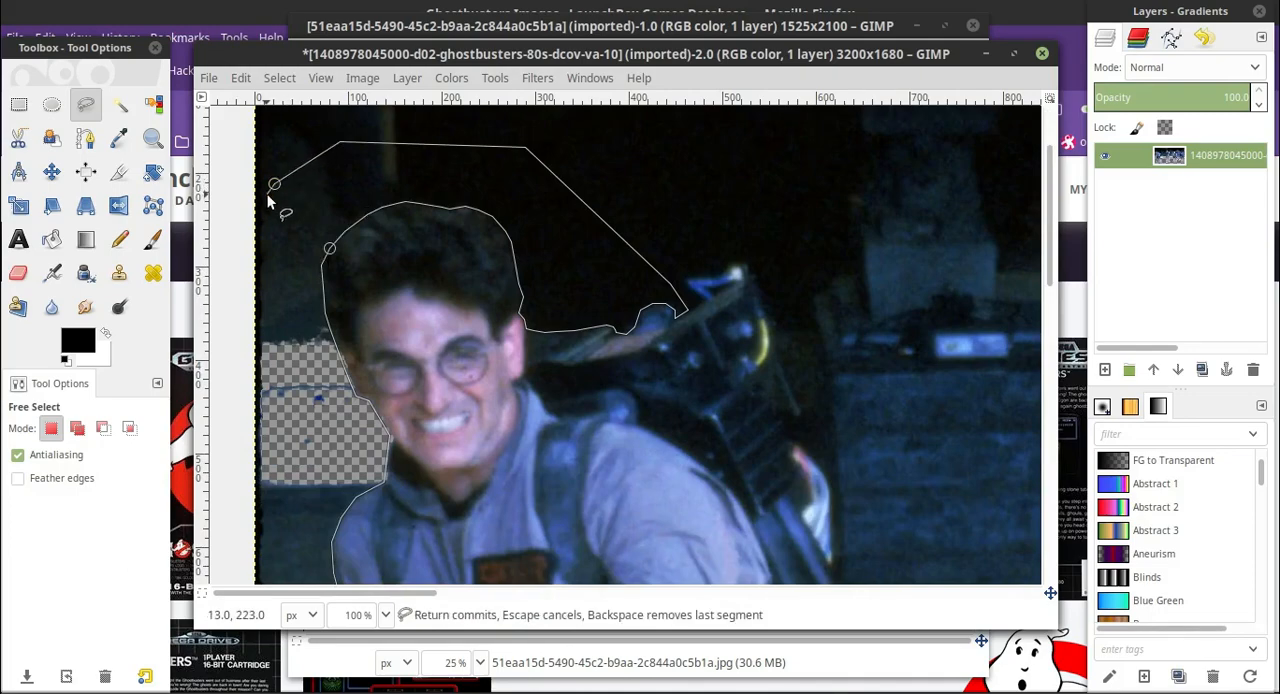
{"action": "scroll", "coordinate": [268, 197], "scroll_direction": "down", "scroll_amount": 6}
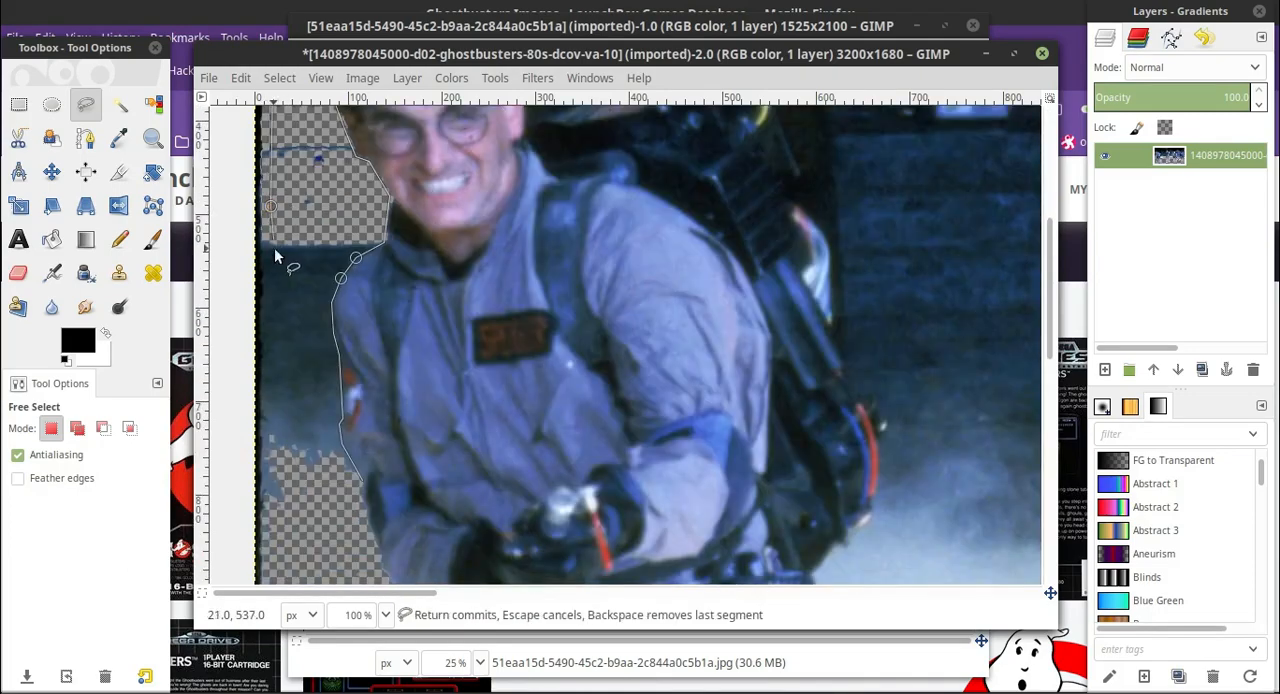
{"action": "scroll", "coordinate": [274, 247], "scroll_direction": "down", "scroll_amount": 6}
{"action": "left_click", "coordinate": [273, 268]}
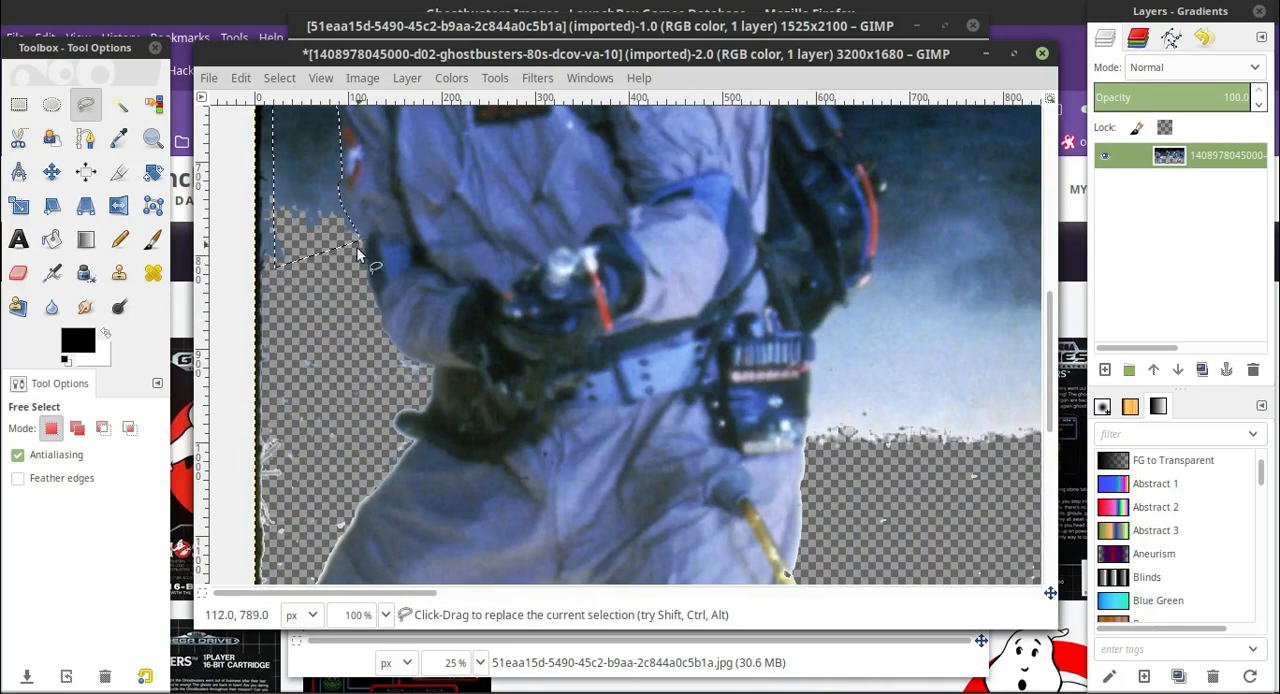
Add a rectangular strip about 70 px wide and 900 px tall along the photo's left edge to the selection.
{"action": "scroll", "coordinate": [394, 268], "scroll_direction": "up", "scroll_amount": 10}
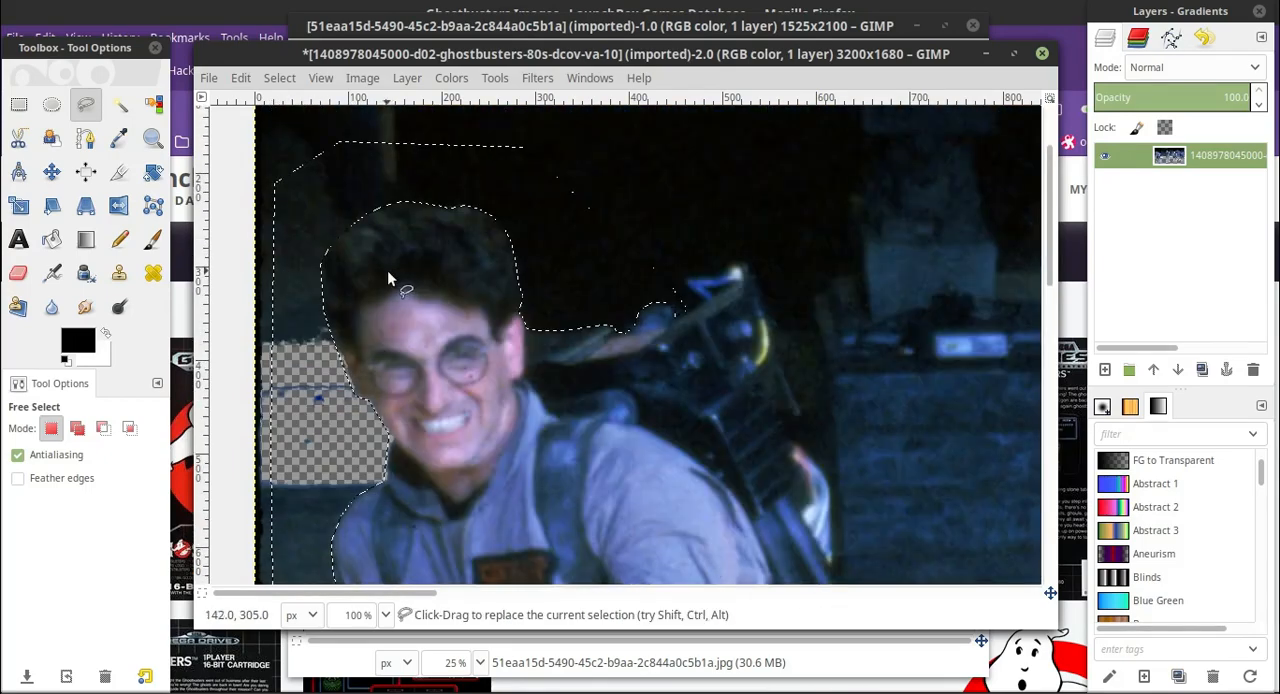
{"action": "scroll", "coordinate": [356, 158], "scroll_direction": "down", "scroll_amount": 5}
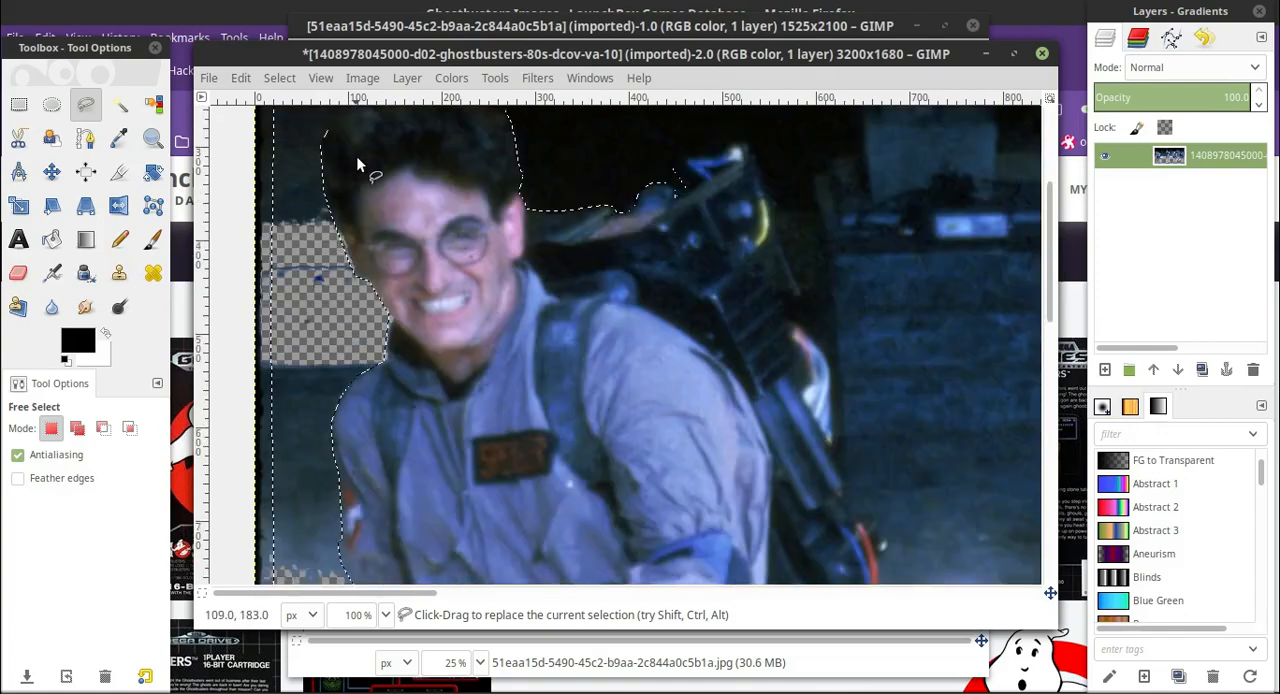
{"action": "left_click", "coordinate": [20, 104]}
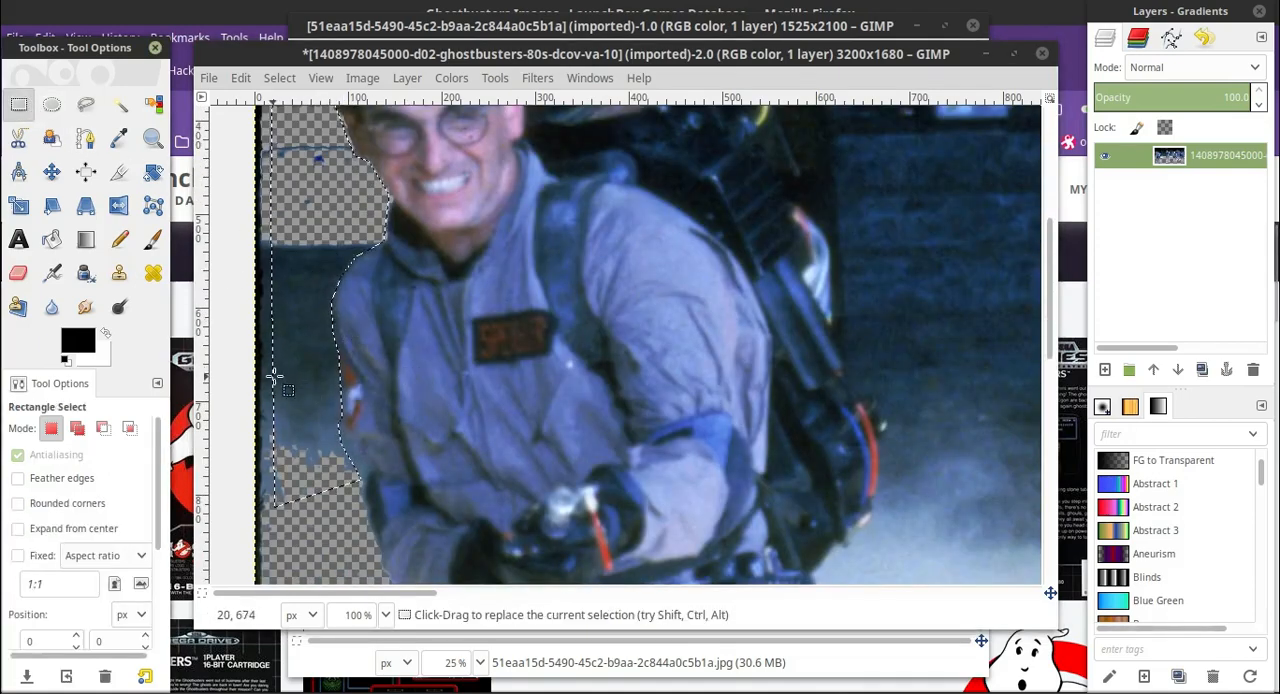
{"action": "scroll", "coordinate": [274, 376], "scroll_direction": "up", "scroll_amount": 7}
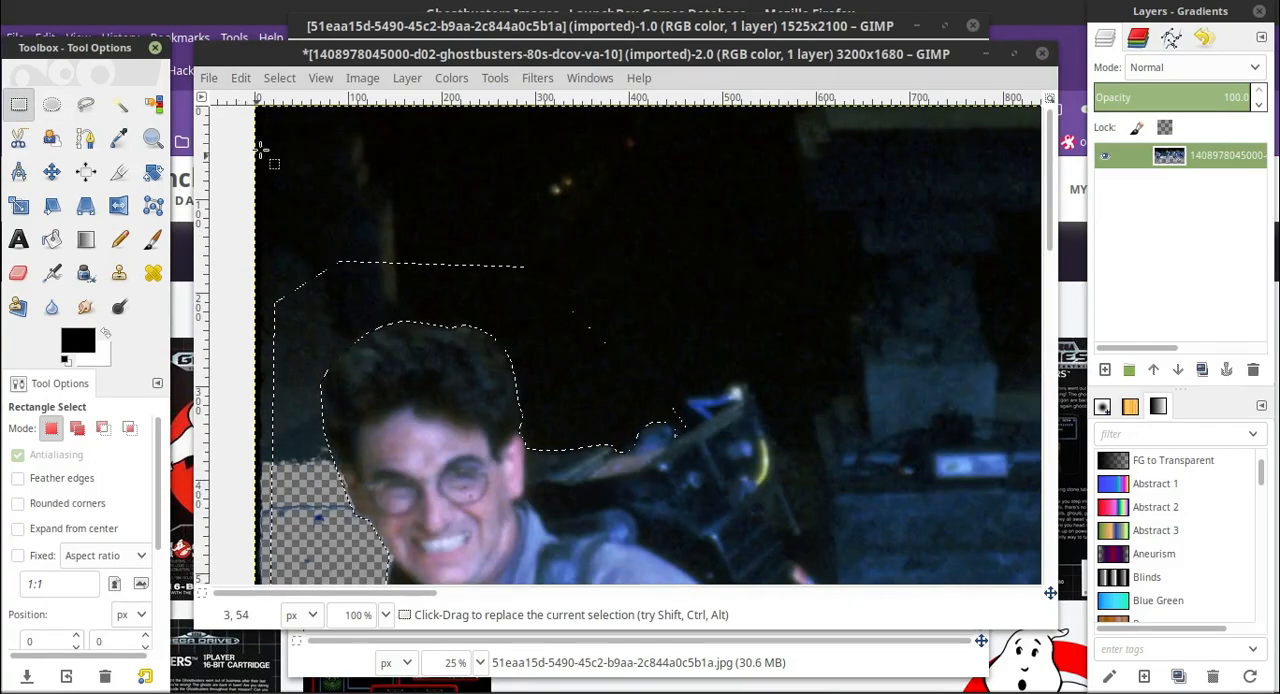
{"action": "scroll", "coordinate": [240, 173], "scroll_direction": "down", "scroll_amount": 8}
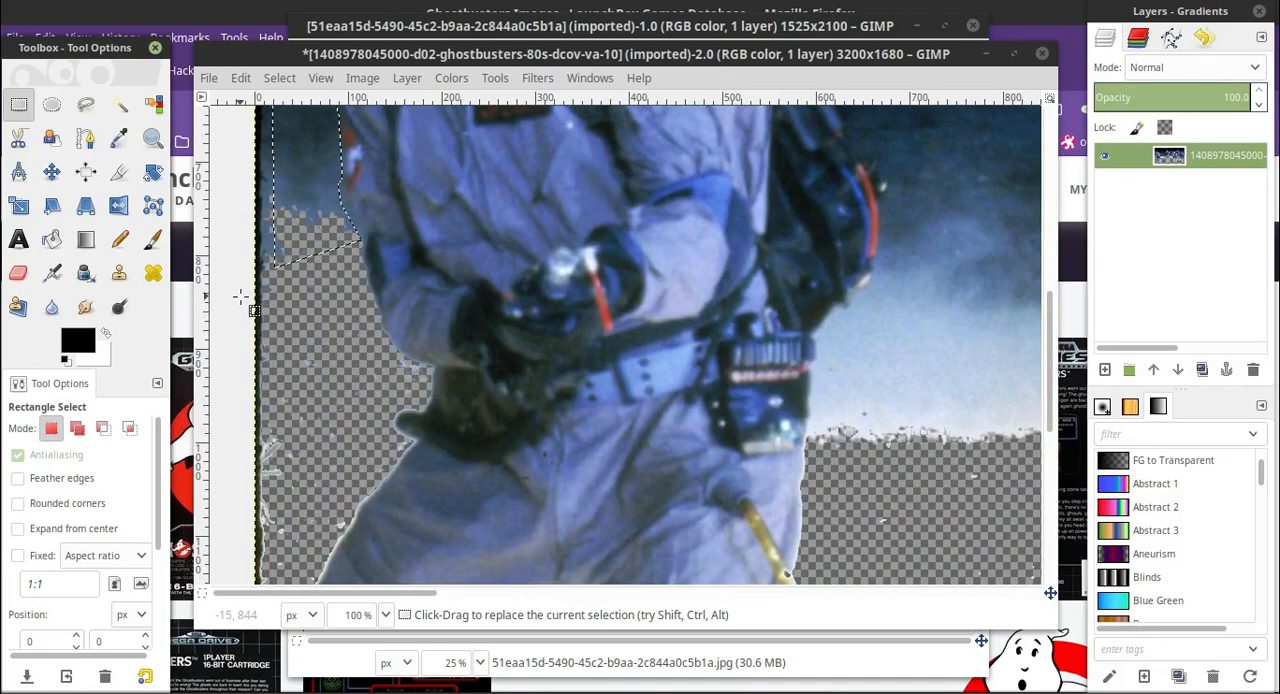
{"action": "left_click_drag", "start_coordinate": [330, 125], "coordinate": [310, 52]}
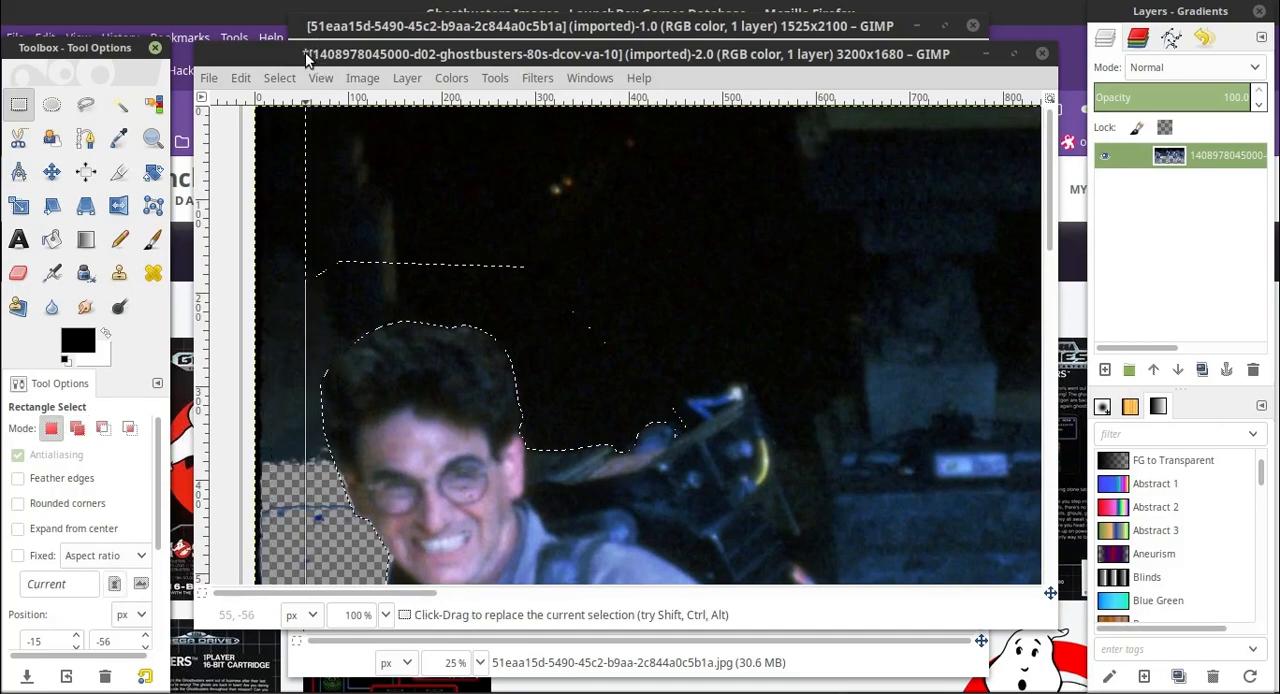
{"action": "scroll", "coordinate": [254, 226], "scroll_direction": "down", "scroll_amount": 10}
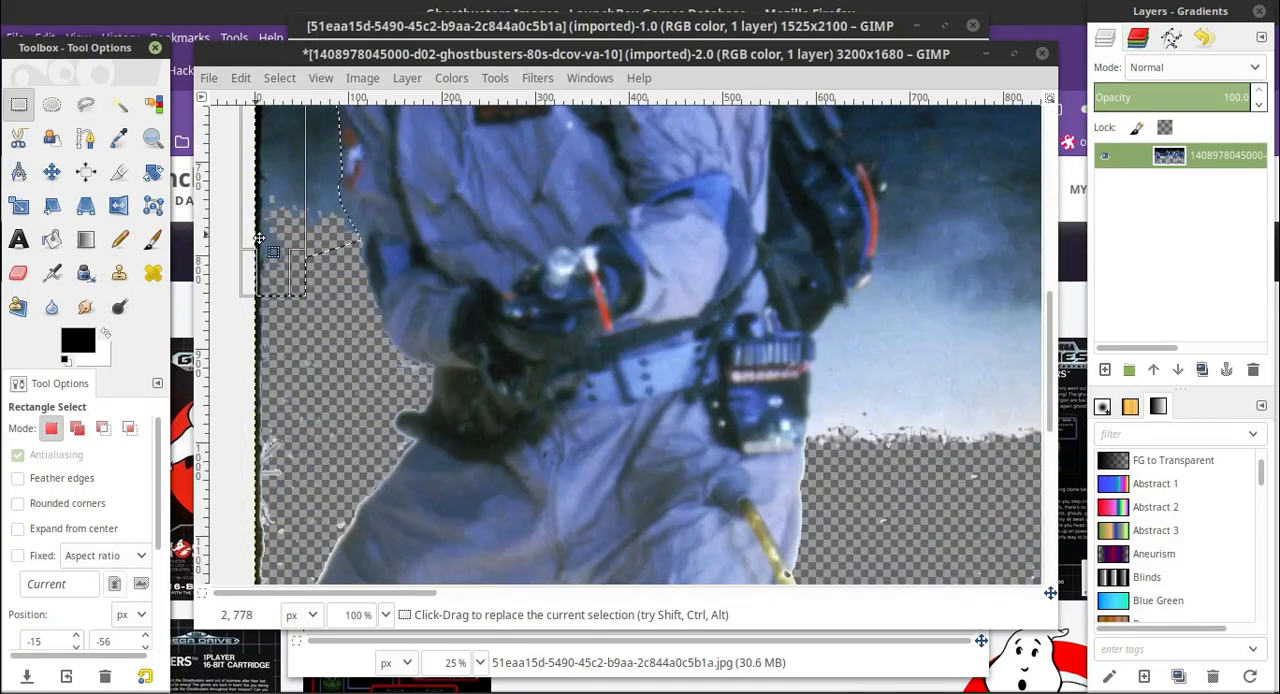
{"action": "scroll", "coordinate": [260, 255], "scroll_direction": "up", "scroll_amount": 5}
{"action": "scroll", "coordinate": [321, 270], "scroll_direction": "up", "scroll_amount": 5}
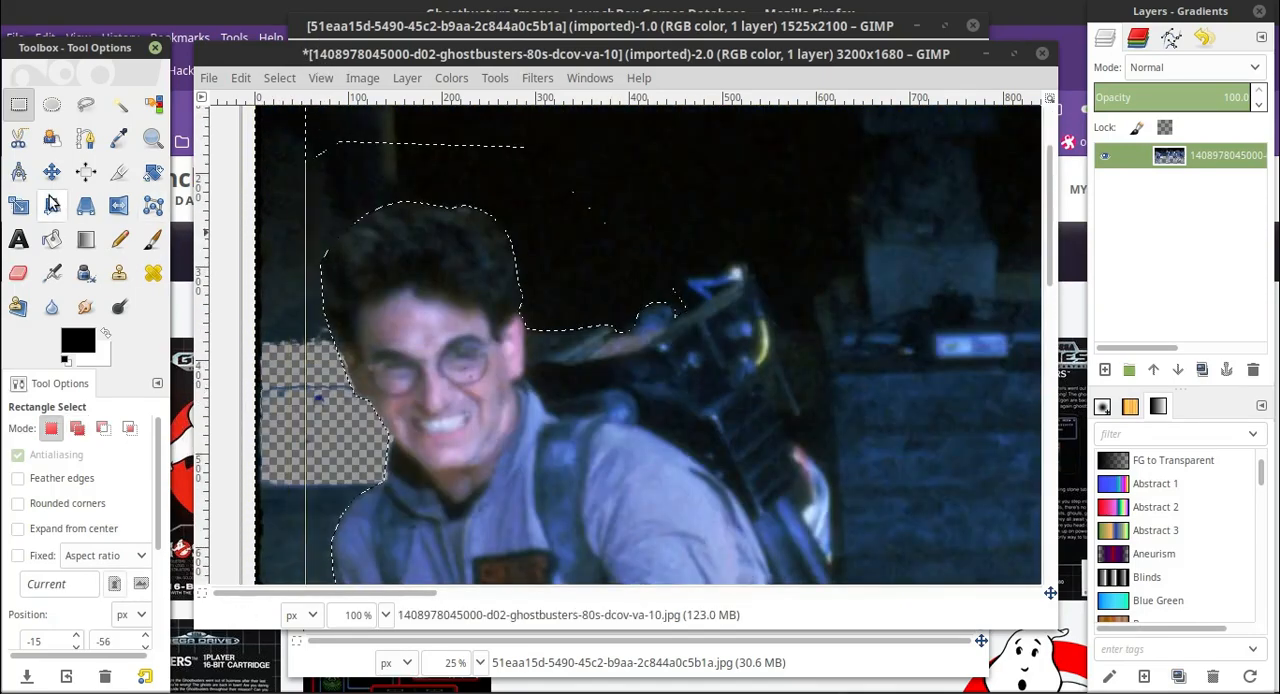
Erase the background inside the selection around the leftmost man's head and along the photo's left edge.
{"action": "left_click", "coordinate": [14, 272]}
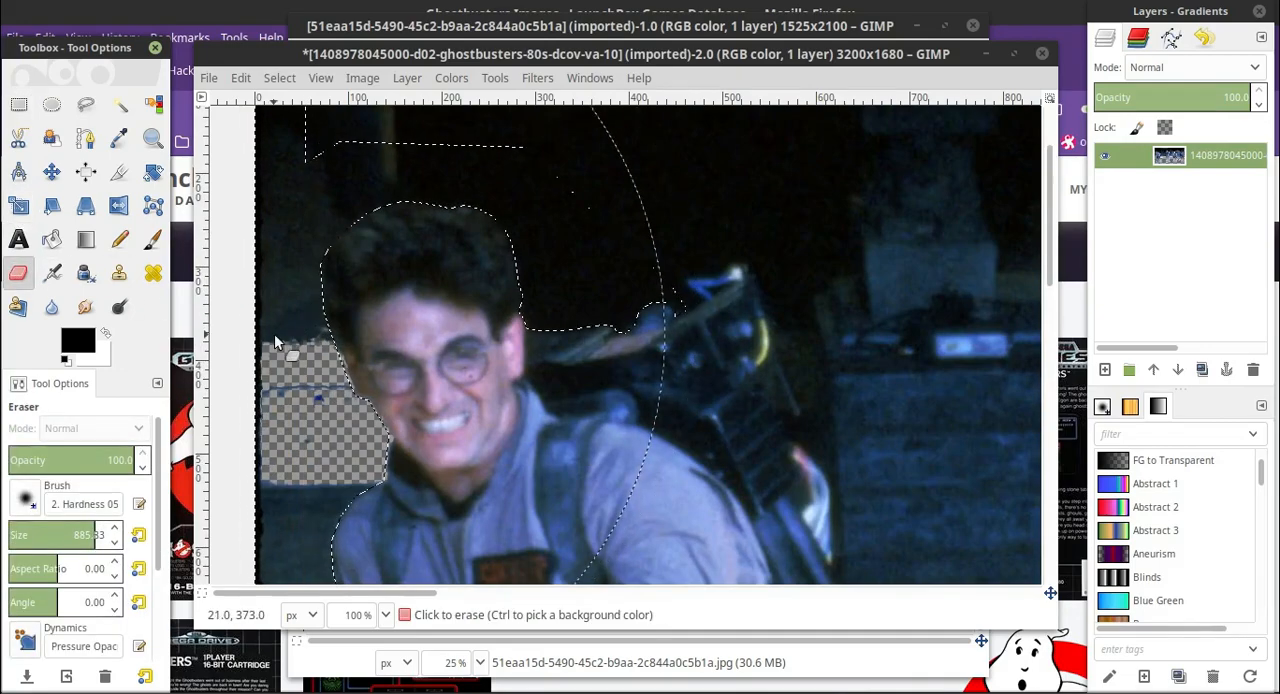
{"action": "mouse_move", "coordinate": [274, 333]}
{"action": "left_mouse_down"}
{"action": "mouse_move", "coordinate": [525, 204]}
{"action": "mouse_move", "coordinate": [728, 275]}
{"action": "left_mouse_up"}
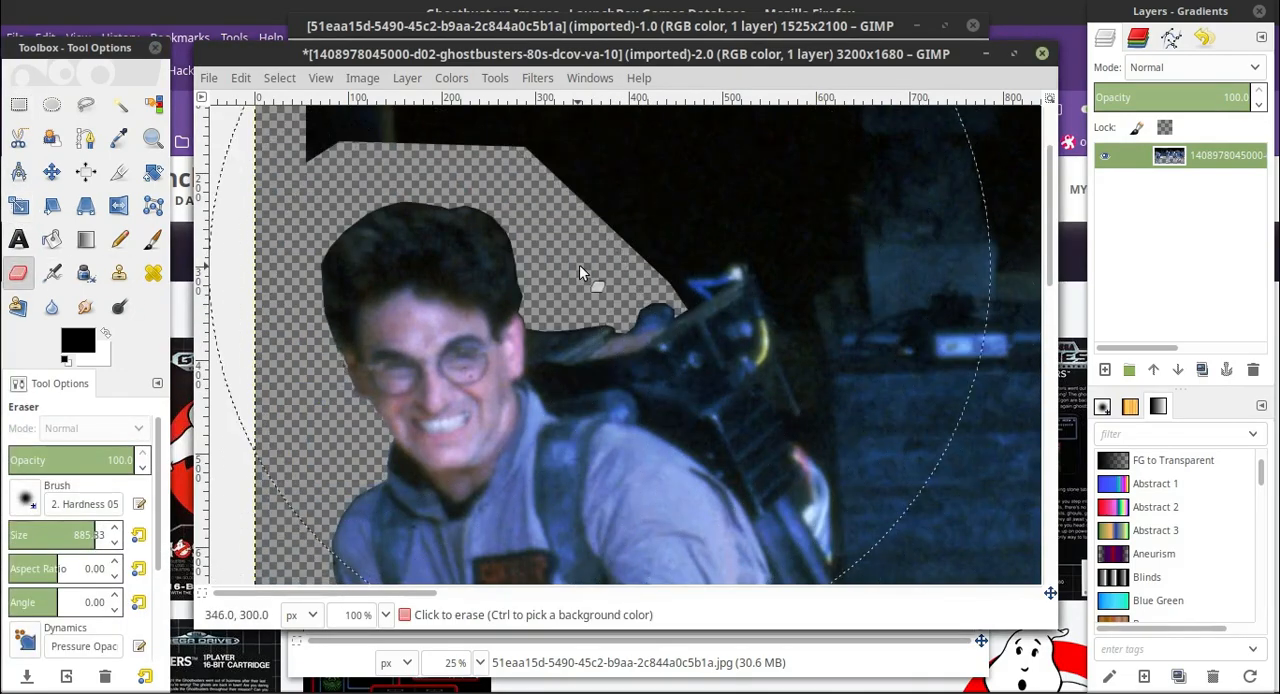
{"action": "scroll", "coordinate": [579, 264], "scroll_direction": "down", "scroll_amount": 10}
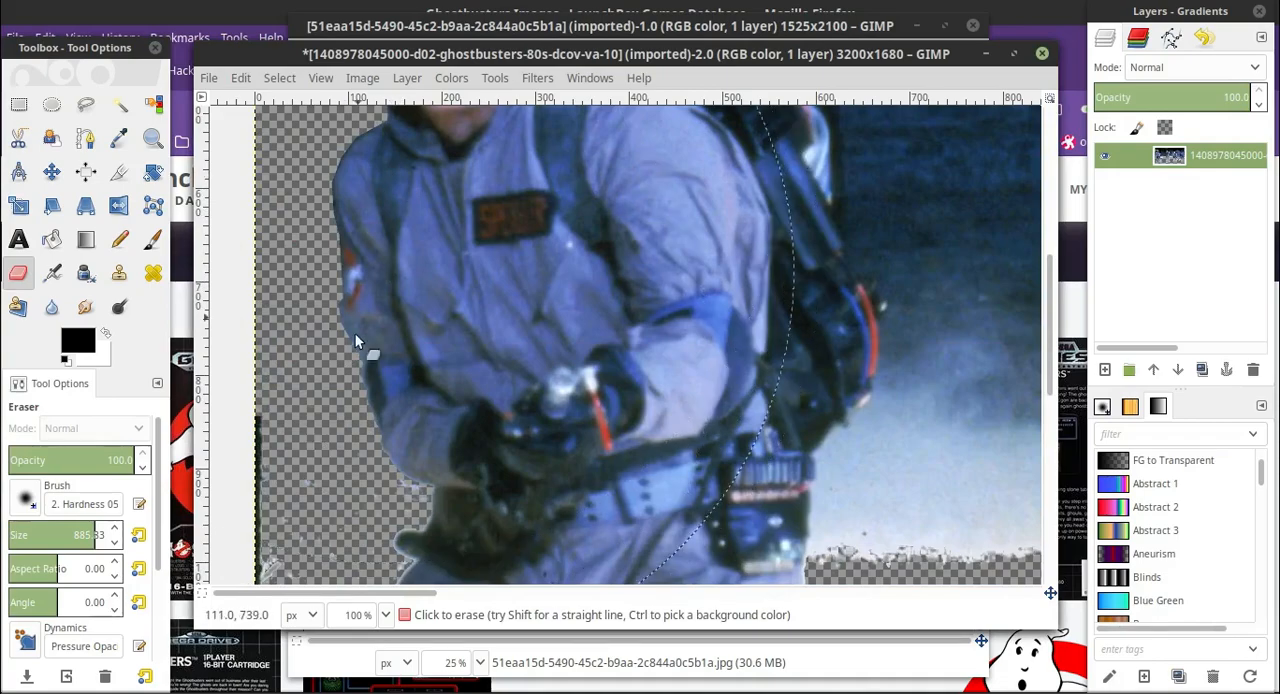
Try to select the dark background above the proton pack with Fuzzy Select at a threshold of 15.
{"action": "scroll", "coordinate": [606, 242], "scroll_direction": "up", "scroll_amount": 8}
{"action": "left_click", "coordinate": [119, 104]}
{"action": "left_click", "coordinate": [660, 229]}
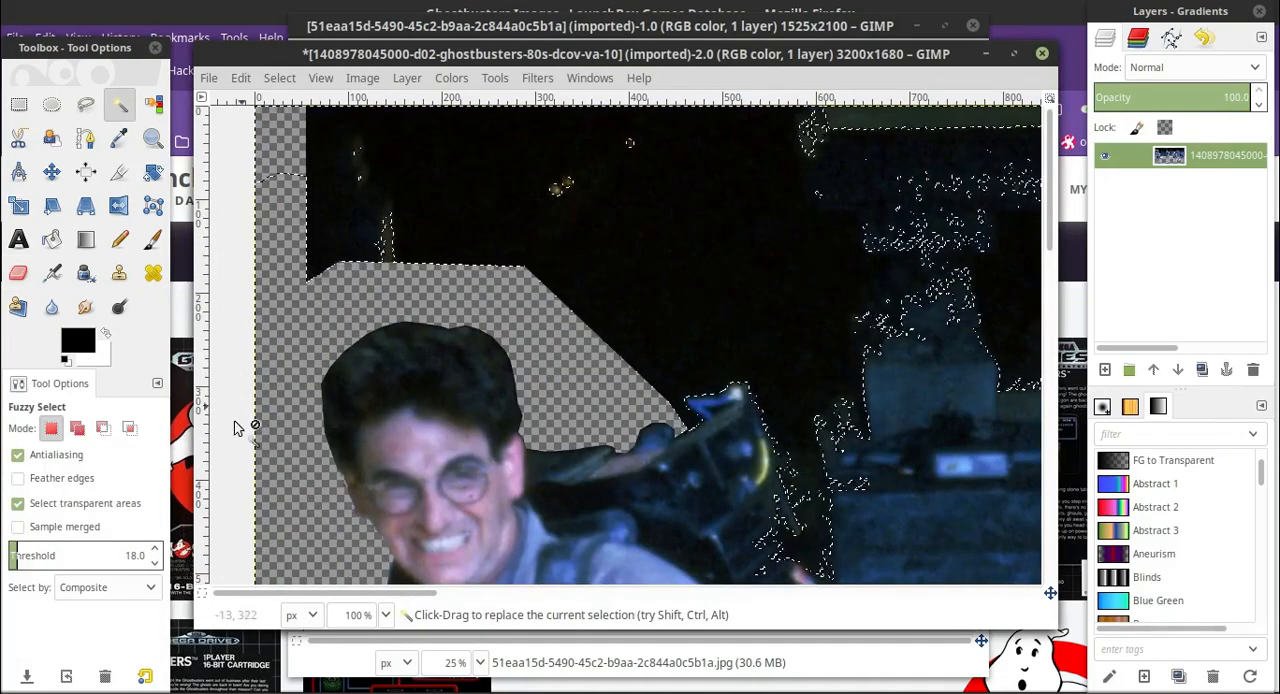
{"action": "left_click_drag", "start_coordinate": [414, 593], "coordinate": [470, 607]}
{"action": "scroll", "coordinate": [440, 450], "scroll_direction": "down", "scroll_amount": 4}
{"action": "left_click", "coordinate": [155, 564]}
{"action": "left_click", "coordinate": [155, 564]}
{"action": "left_click", "coordinate": [155, 564]}
{"action": "left_click", "coordinate": [563, 130]}
{"action": "scroll", "coordinate": [540, 150], "scroll_direction": "up", "scroll_amount": 2}
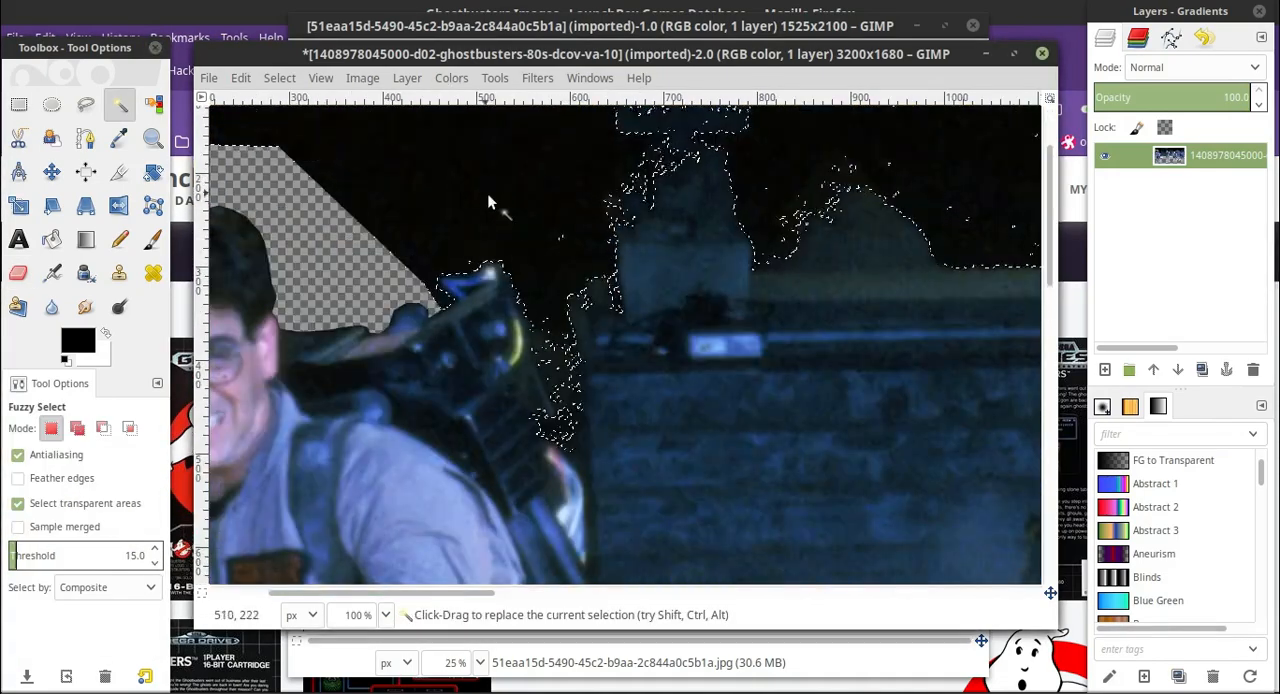
Fuzzy-select the pale floor strip between the leftmost man and the second man with a raised threshold and erase it.
{"action": "scroll", "coordinate": [440, 300], "scroll_direction": "up", "scroll_amount": 2}
{"action": "left_click_drag", "start_coordinate": [330, 593], "coordinate": [350, 450]}
{"action": "scroll", "coordinate": [594, 350], "scroll_direction": "down", "scroll_amount": 10}
{"action": "left_click", "coordinate": [594, 347]}
{"action": "left_click", "coordinate": [155, 548]}
{"action": "left_click", "coordinate": [155, 548]}
{"action": "left_click", "coordinate": [574, 362]}
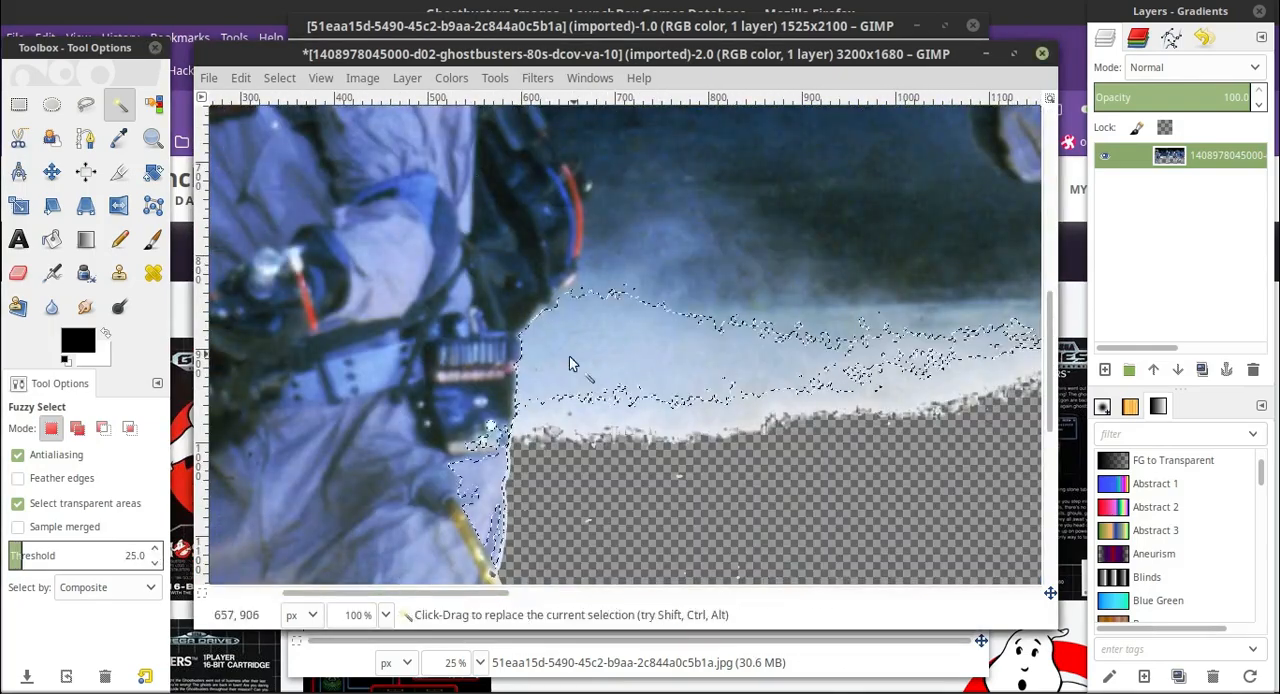
{"action": "left_click", "coordinate": [155, 548]}
{"action": "left_click", "coordinate": [155, 548]}
{"action": "left_click", "coordinate": [580, 339]}
{"action": "scroll", "coordinate": [673, 325], "scroll_direction": "down", "scroll_amount": 4}
{"action": "scroll", "coordinate": [672, 324], "scroll_direction": "up", "scroll_amount": 2}
{"action": "left_click_drag", "start_coordinate": [372, 593], "coordinate": [406, 597]}
{"action": "left_click", "coordinate": [18, 273]}
{"action": "left_click_drag", "start_coordinate": [915, 255], "coordinate": [470, 297]}
{"action": "scroll", "coordinate": [466, 296], "scroll_direction": "up", "scroll_amount": 2}
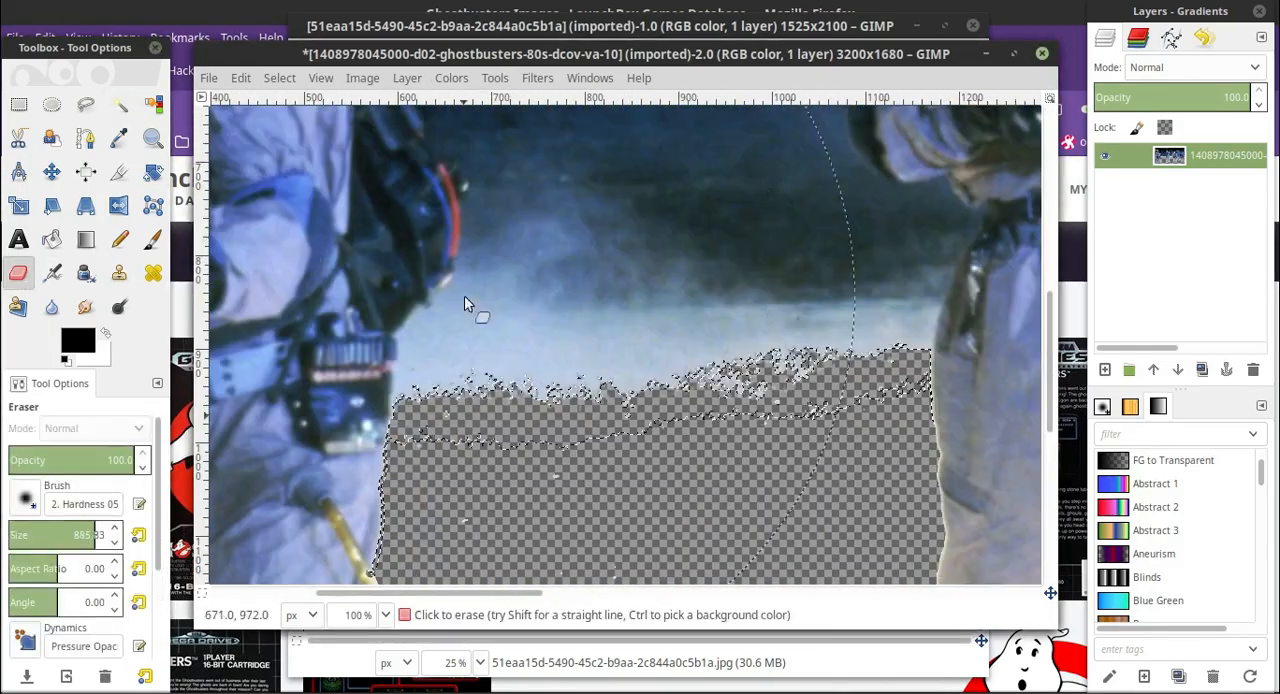
Lower the Fuzzy Select threshold to 15, then select and erase two more strips of pale floor above the transparent area.
{"action": "left_click", "coordinate": [119, 104]}
{"action": "left_click", "coordinate": [155, 563]}
{"action": "left_click", "coordinate": [155, 563]}
{"action": "left_click", "coordinate": [18, 273]}
{"action": "left_click_drag", "start_coordinate": [415, 390], "coordinate": [880, 385]}
{"action": "scroll", "coordinate": [880, 385], "scroll_direction": "up", "scroll_amount": 2}
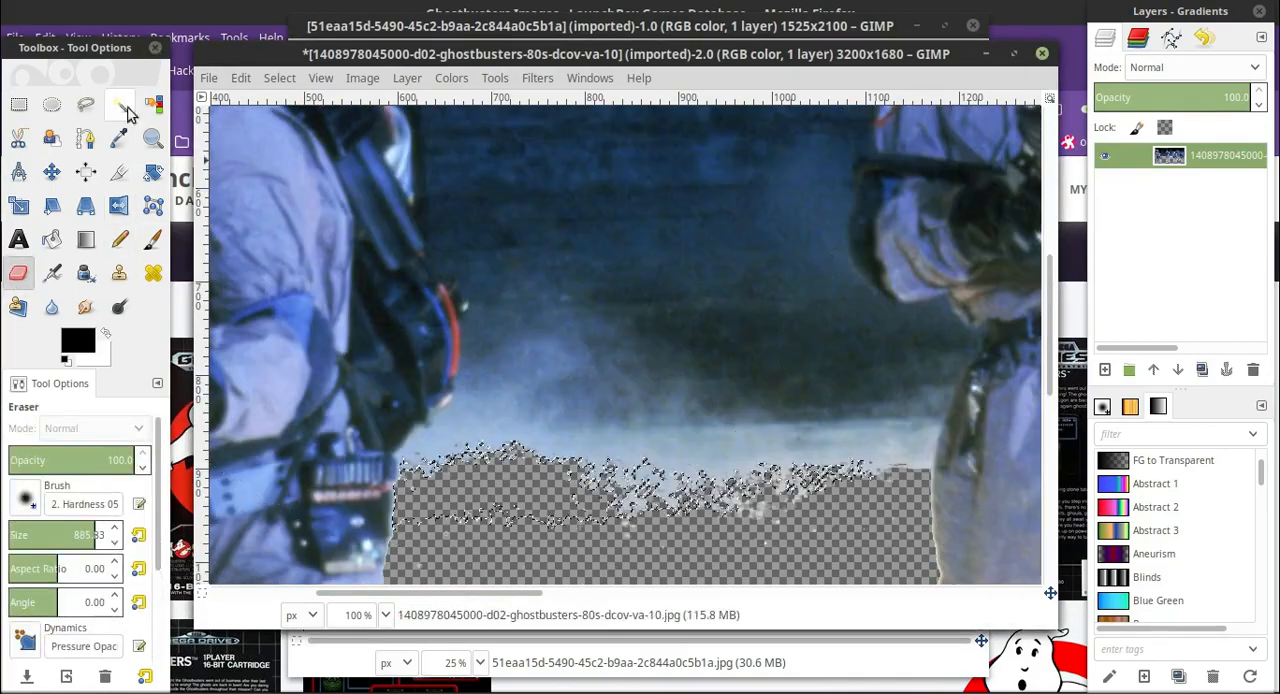
{"action": "left_click", "coordinate": [119, 104]}
{"action": "left_click", "coordinate": [18, 273]}
{"action": "left_click_drag", "start_coordinate": [440, 470], "coordinate": [927, 519]}
{"action": "scroll", "coordinate": [927, 515], "scroll_direction": "up", "scroll_amount": 2}
Fuzzy-select the pale band stretching towards the second man's leg at a threshold of 15 and erase it.
{"action": "left_click", "coordinate": [119, 104]}
{"action": "scroll", "coordinate": [656, 366], "scroll_direction": "down", "scroll_amount": 2}
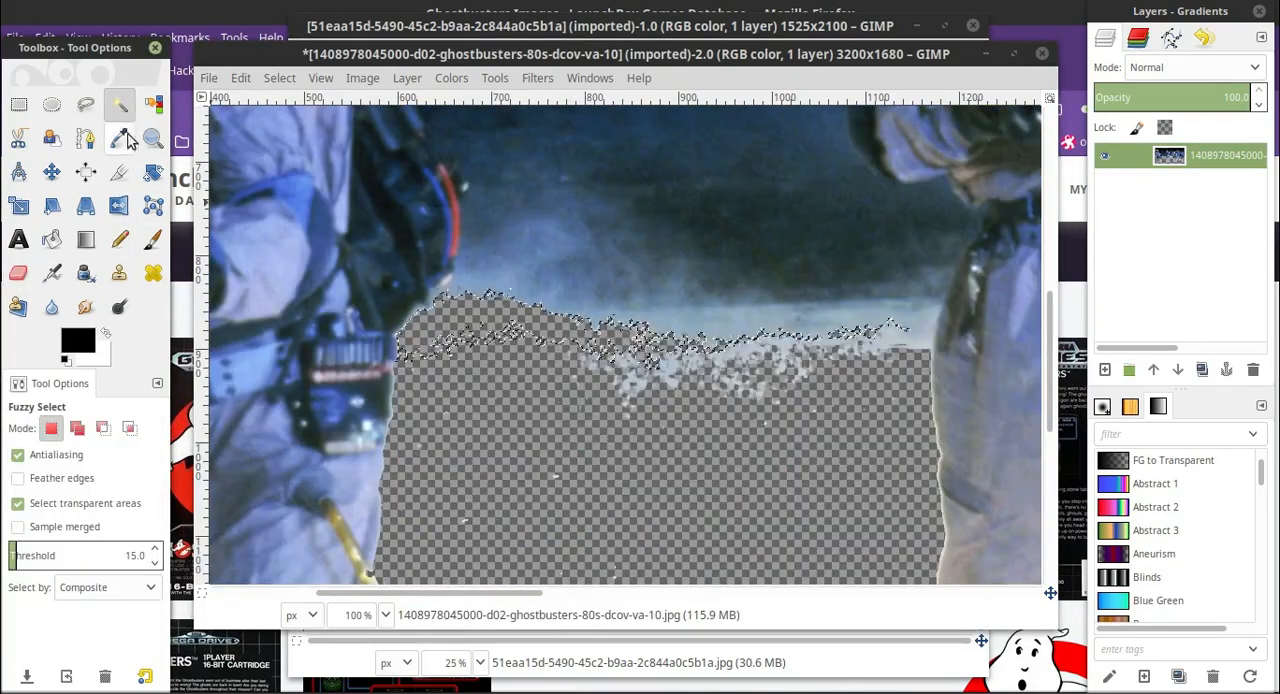
{"action": "left_click", "coordinate": [531, 295]}
{"action": "left_click", "coordinate": [18, 273]}
{"action": "left_click_drag", "start_coordinate": [493, 293], "coordinate": [870, 325]}
{"action": "scroll", "coordinate": [803, 350], "scroll_direction": "up", "scroll_amount": 2}
Fuzzy-select the bluish smoke patch beside the leftmost man's red hose and erase it.
{"action": "left_click", "coordinate": [119, 104]}
{"action": "left_click", "coordinate": [535, 380]}
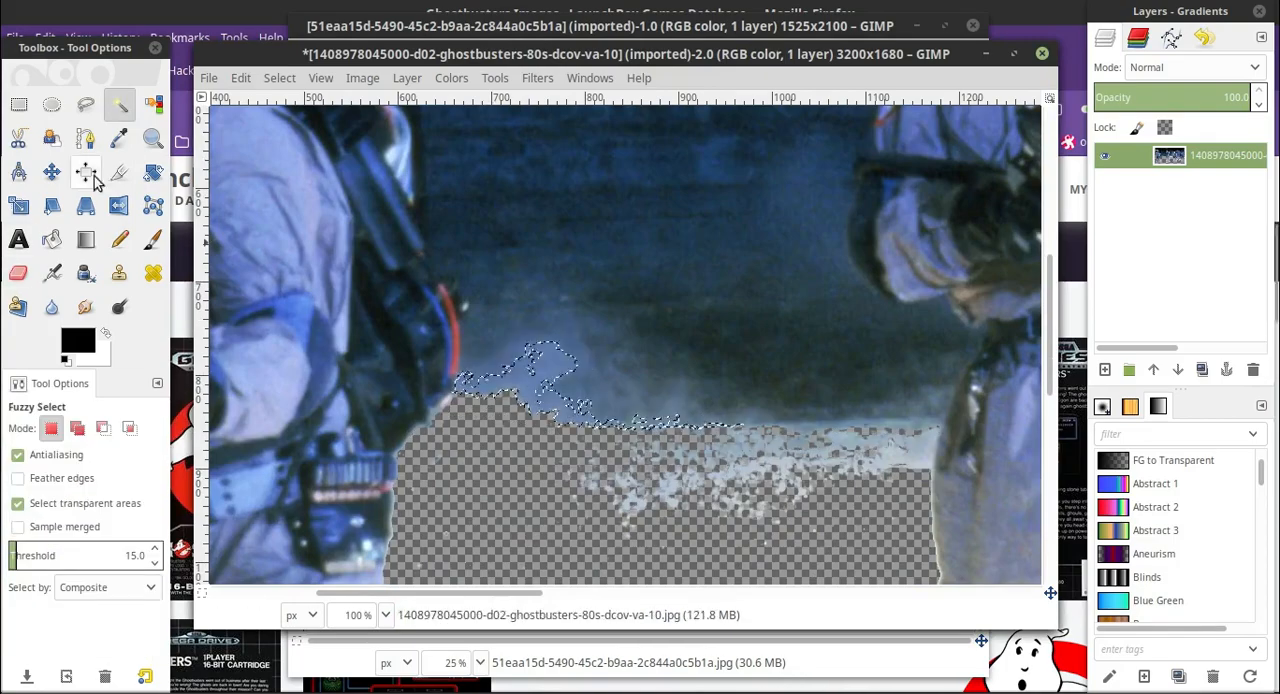
{"action": "left_click", "coordinate": [18, 273]}
{"action": "left_click_drag", "start_coordinate": [475, 385], "coordinate": [695, 416]}
{"action": "scroll", "coordinate": [695, 416], "scroll_direction": "up", "scroll_amount": 2}
Set the Fuzzy Select threshold to 25, select the leftover pale speckles between the two men and erase them.
{"action": "left_click", "coordinate": [119, 104]}
{"action": "left_click", "coordinate": [503, 475]}
{"action": "left_click", "coordinate": [154, 549]}
{"action": "left_click", "coordinate": [508, 473]}
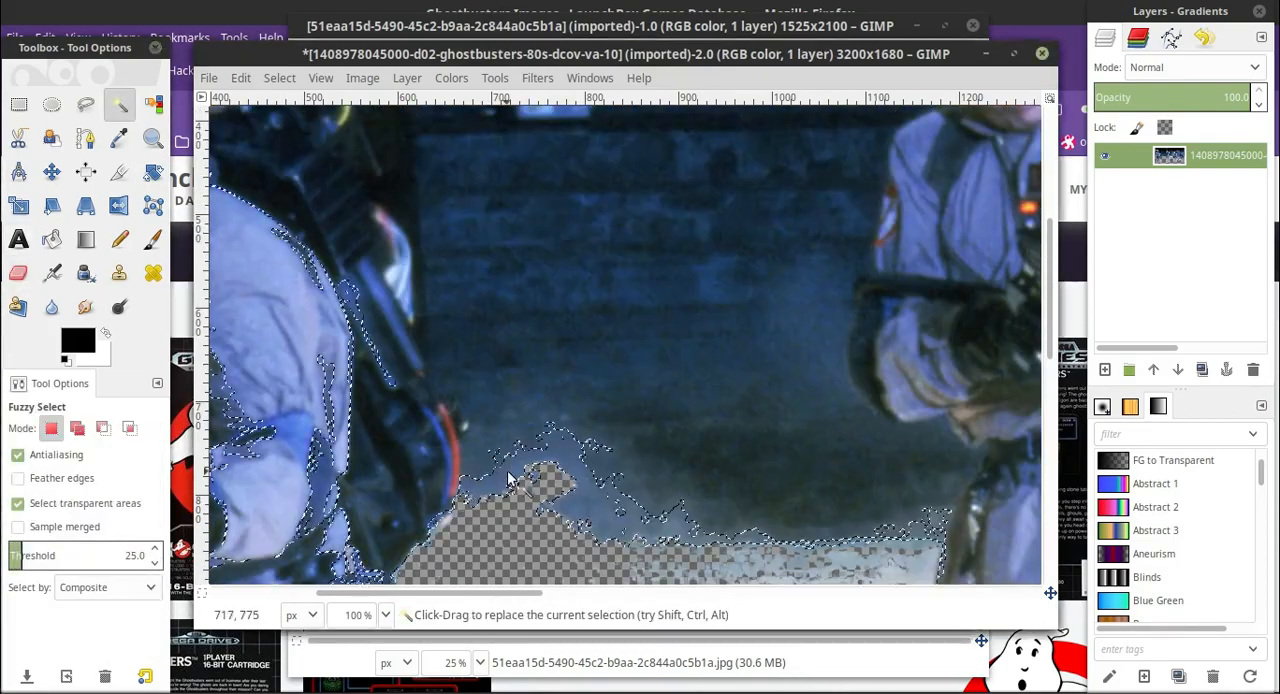
{"action": "scroll", "coordinate": [508, 478], "scroll_direction": "down", "scroll_amount": 4}
{"action": "left_click", "coordinate": [653, 461]}
{"action": "left_click", "coordinate": [18, 273]}
{"action": "left_click_drag", "start_coordinate": [880, 345], "coordinate": [636, 418]}
{"action": "scroll", "coordinate": [636, 418], "scroll_direction": "up", "scroll_amount": 2}
Lower the Fuzzy Select threshold to 15, select the bluish smoke beside the leftmost man's red hose and erase it.
{"action": "left_click", "coordinate": [119, 104]}
{"action": "left_click", "coordinate": [594, 394]}
{"action": "left_click", "coordinate": [590, 392]}
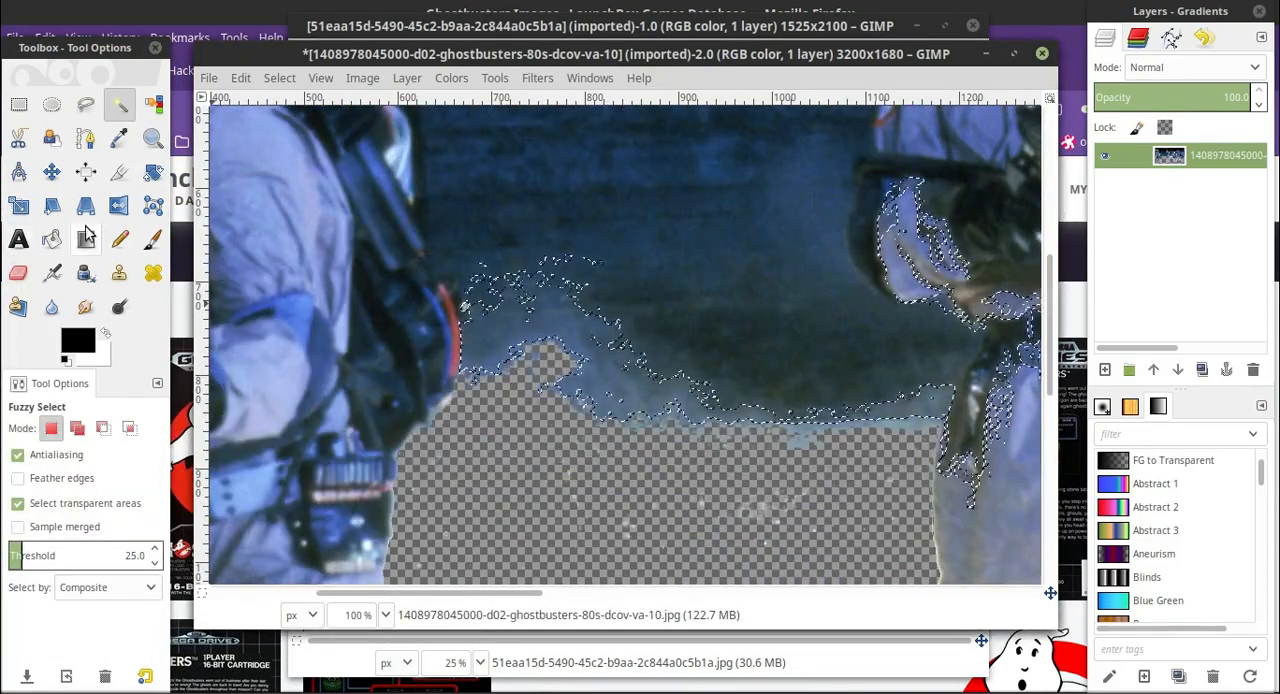
{"action": "left_click", "coordinate": [154, 562]}
{"action": "left_click", "coordinate": [507, 359]}
{"action": "scroll", "coordinate": [507, 359], "scroll_direction": "up", "scroll_amount": 2}
{"action": "left_click", "coordinate": [459, 386]}
{"action": "left_click", "coordinate": [505, 435]}
{"action": "left_click", "coordinate": [18, 273]}
{"action": "left_click_drag", "start_coordinate": [540, 496], "coordinate": [666, 486]}
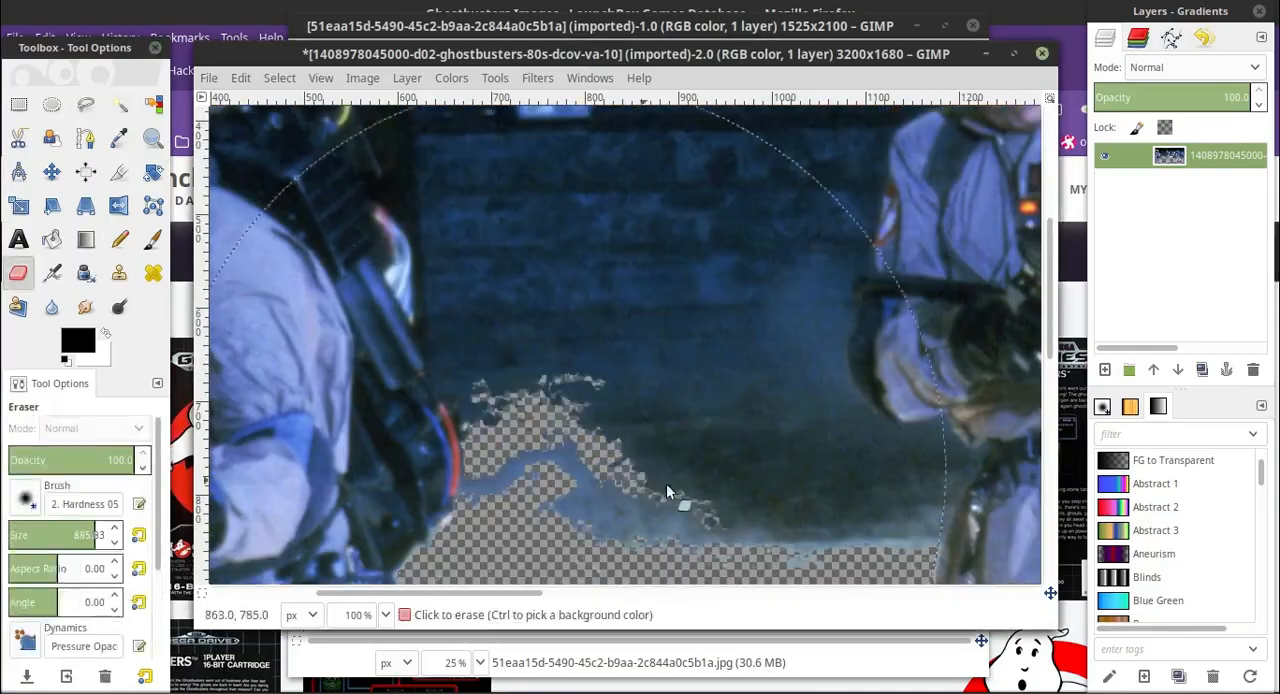
Fuzzy-select the blue streak left over in the erased smoke area between the two men and erase it.
{"action": "left_click", "coordinate": [119, 104]}
{"action": "left_click", "coordinate": [467, 384]}
{"action": "left_click", "coordinate": [590, 500]}
{"action": "left_click", "coordinate": [18, 273]}
{"action": "left_click_drag", "start_coordinate": [530, 460], "coordinate": [600, 470]}
Fuzzy-select the mottled blue wall patches between the two men at a threshold of 15 and erase them.
{"action": "left_click", "coordinate": [119, 104]}
{"action": "left_click", "coordinate": [487, 413]}
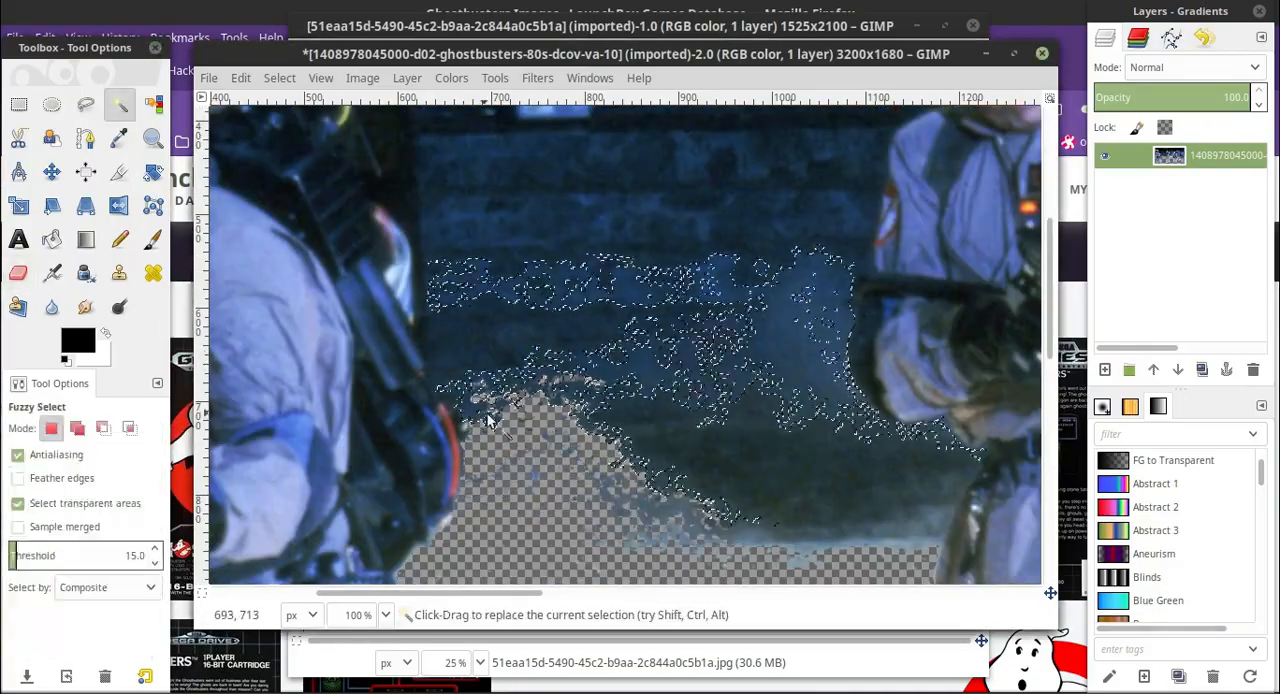
{"action": "left_click", "coordinate": [18, 273]}
{"action": "left_click_drag", "start_coordinate": [487, 340], "coordinate": [800, 360]}
{"action": "left_click", "coordinate": [119, 104]}
{"action": "left_click", "coordinate": [498, 273]}
{"action": "scroll", "coordinate": [530, 300], "scroll_direction": "up", "scroll_amount": 4}
{"action": "scroll", "coordinate": [530, 411], "scroll_direction": "down", "scroll_amount": 2}
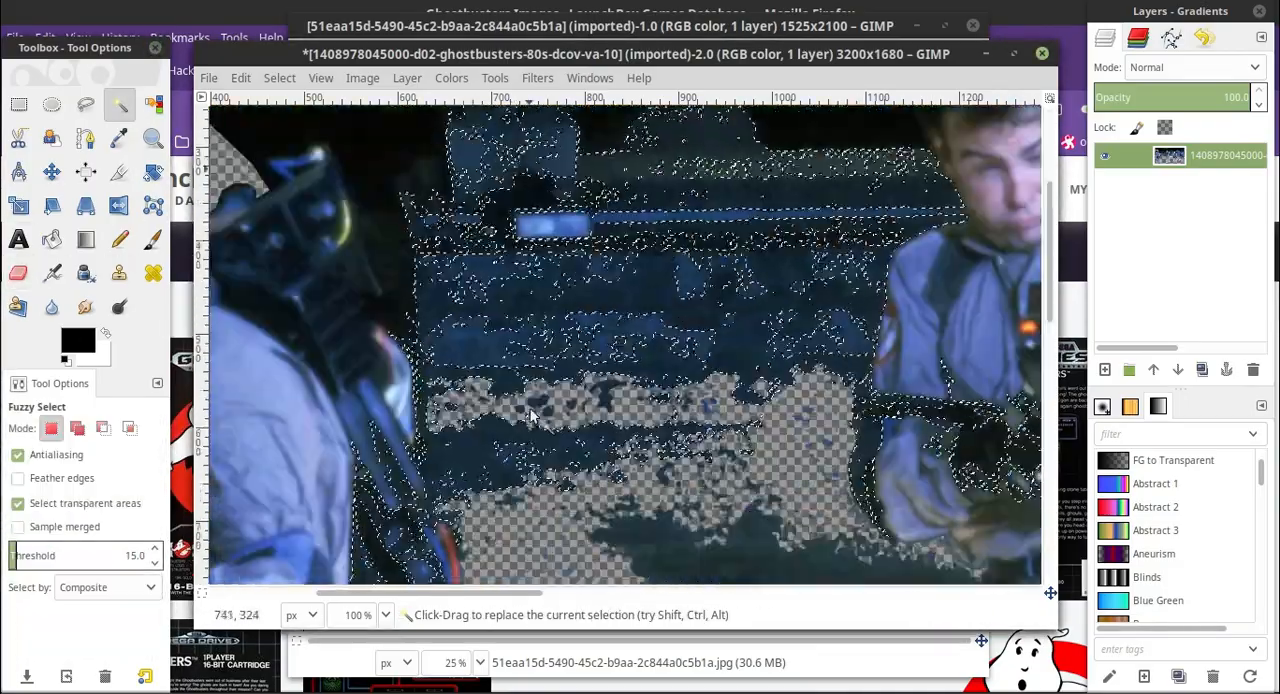
{"action": "left_click", "coordinate": [437, 319]}
{"action": "scroll", "coordinate": [437, 319], "scroll_direction": "down", "scroll_amount": 1}
{"action": "scroll", "coordinate": [437, 319], "scroll_direction": "up", "scroll_amount": 2}
Fuzzy-select the black background around the leftmost man's proton pack and erase it from the pack to above his head.
{"action": "left_click", "coordinate": [353, 274]}
{"action": "left_click", "coordinate": [372, 290]}
{"action": "scroll", "coordinate": [499, 528], "scroll_direction": "down", "scroll_amount": 1}
{"action": "scroll", "coordinate": [450, 400], "scroll_direction": "up", "scroll_amount": 1}
{"action": "scroll", "coordinate": [275, 257], "scroll_direction": "left", "scroll_amount": 2}
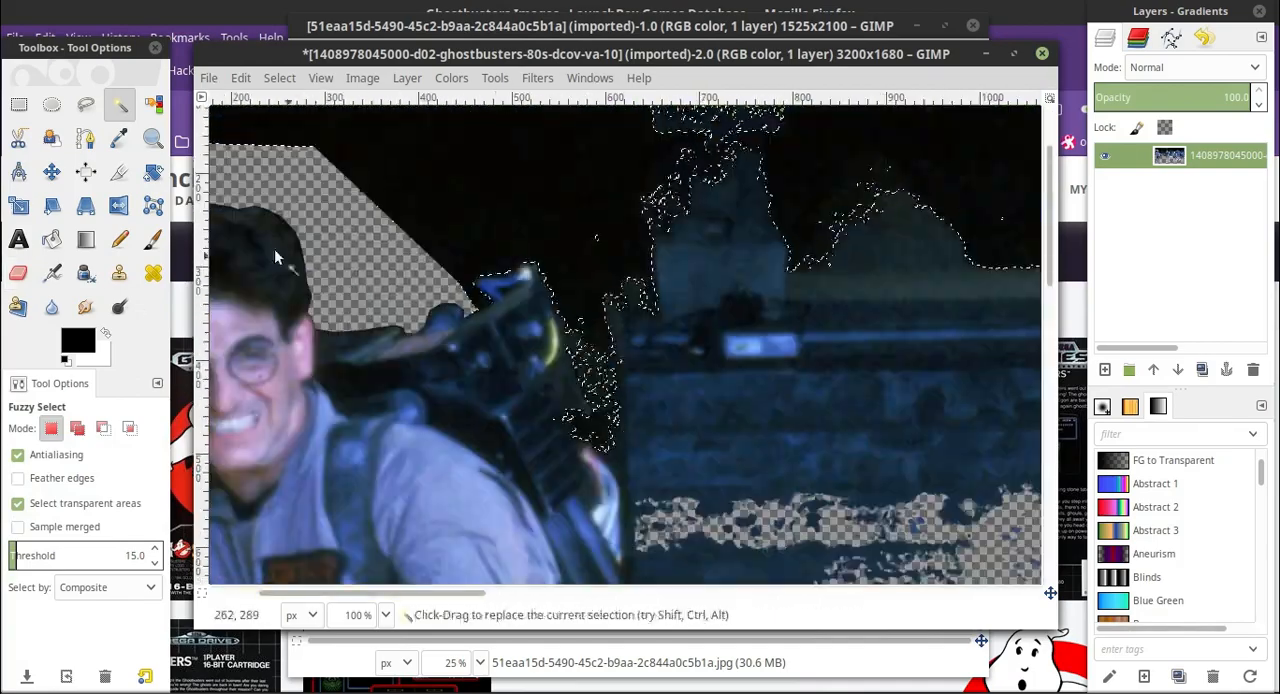
{"action": "key", "text": "shift+e"}
{"action": "mouse_move", "coordinate": [394, 329]}
{"action": "left_mouse_down"}
{"action": "mouse_move", "coordinate": [609, 395]}
{"action": "mouse_move", "coordinate": [375, 150]}
{"action": "left_mouse_up"}
{"action": "scroll", "coordinate": [375, 146], "scroll_direction": "left", "scroll_amount": 2}
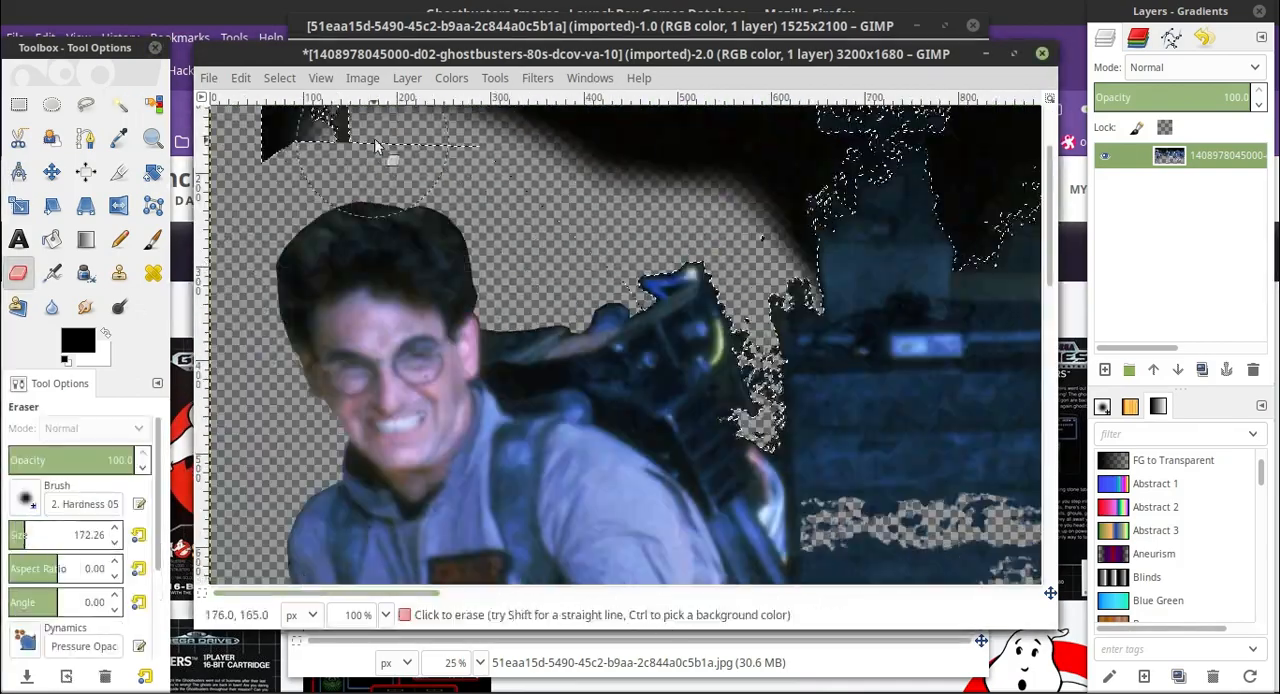
Start a Free Select outline and trace it upward along the outer edge of the leftmost man's red hose.
{"action": "scroll", "coordinate": [500, 200], "scroll_direction": "down", "scroll_amount": 4}
{"action": "scroll", "coordinate": [610, 237], "scroll_direction": "right", "scroll_amount": 3}
{"action": "key", "text": "f"}
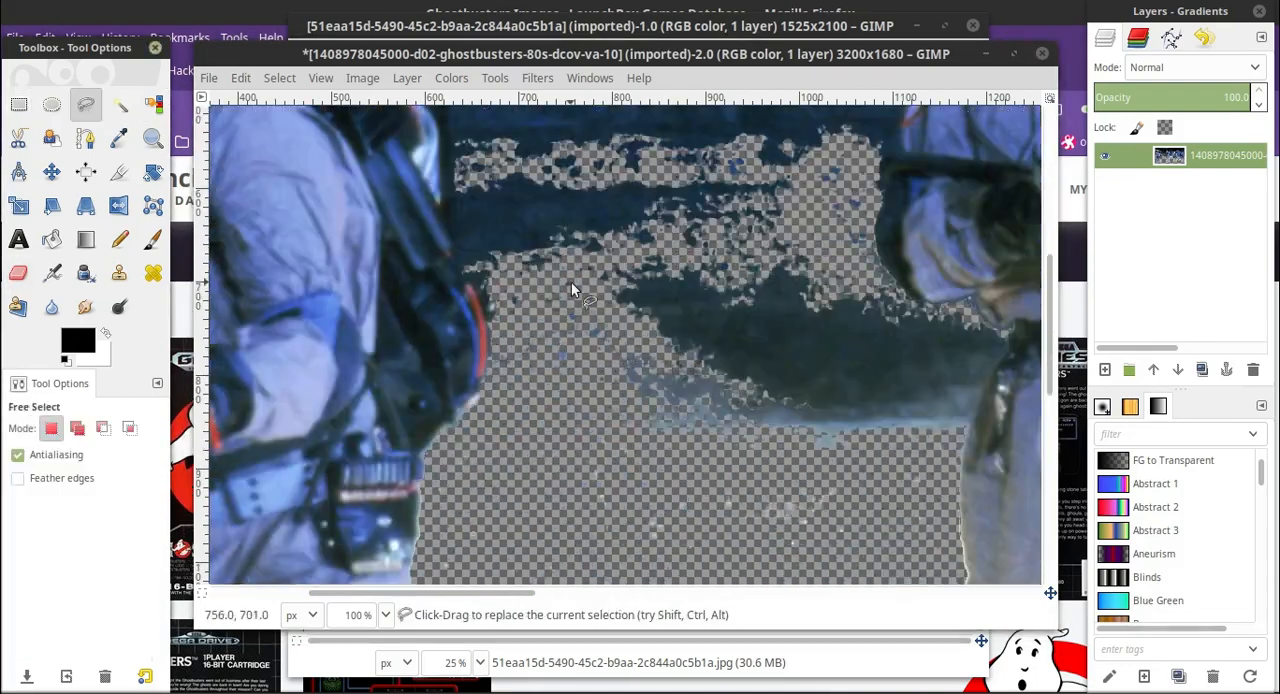
{"action": "key", "text": "4"}
{"action": "scroll", "coordinate": [406, 591], "scroll_direction": "left", "scroll_amount": 12}
{"action": "left_click", "coordinate": [560, 441]}
{"action": "scroll", "coordinate": [562, 430], "scroll_direction": "up", "scroll_amount": 2}
{"action": "left_click", "coordinate": [571, 357]}
{"action": "left_click", "coordinate": [547, 278]}
{"action": "scroll", "coordinate": [540, 290], "scroll_direction": "up", "scroll_amount": 4}
{"action": "left_click", "coordinate": [515, 407]}
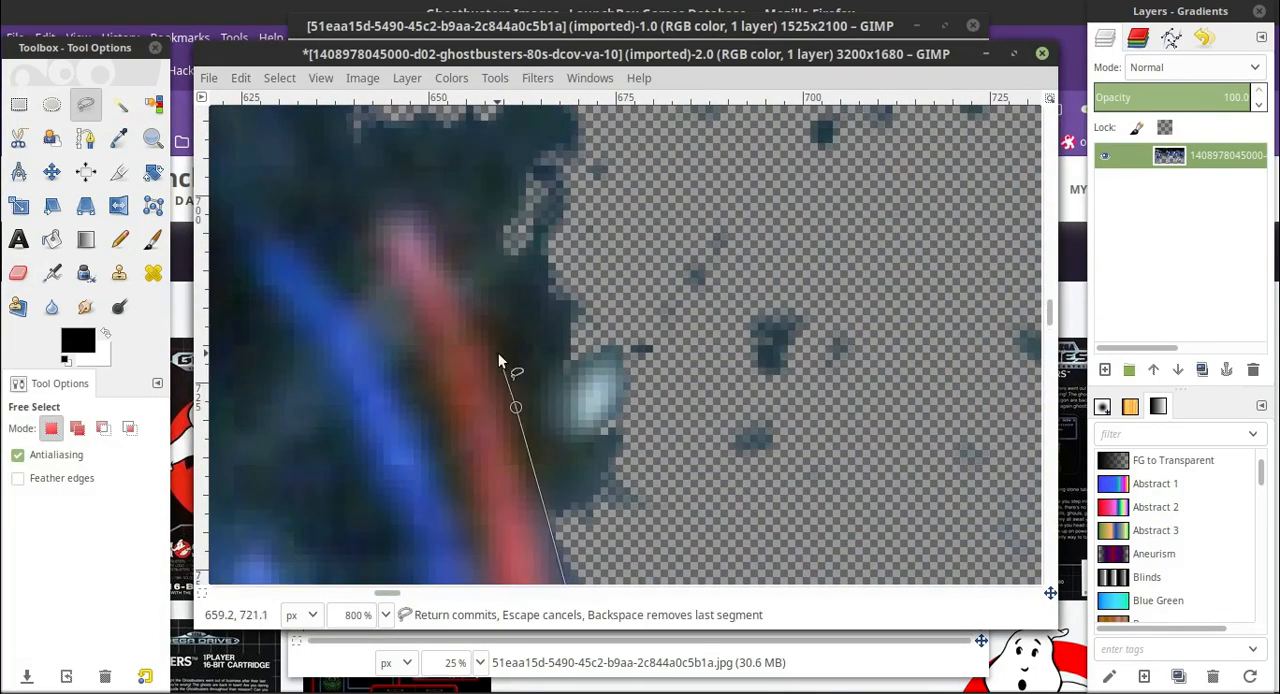
{"action": "left_click", "coordinate": [502, 329]}
{"action": "scroll", "coordinate": [494, 322], "scroll_direction": "up", "scroll_amount": 2}
{"action": "left_click", "coordinate": [458, 359]}
{"action": "left_click", "coordinate": [427, 311]}
Continue the Free Select outline up the outer edge of the pale blue hose to its pink tip.
{"action": "key", "text": "2"}
{"action": "left_click", "coordinate": [548, 262]}
{"action": "scroll", "coordinate": [522, 190], "scroll_direction": "up", "scroll_amount": 2}
{"action": "left_click", "coordinate": [520, 325]}
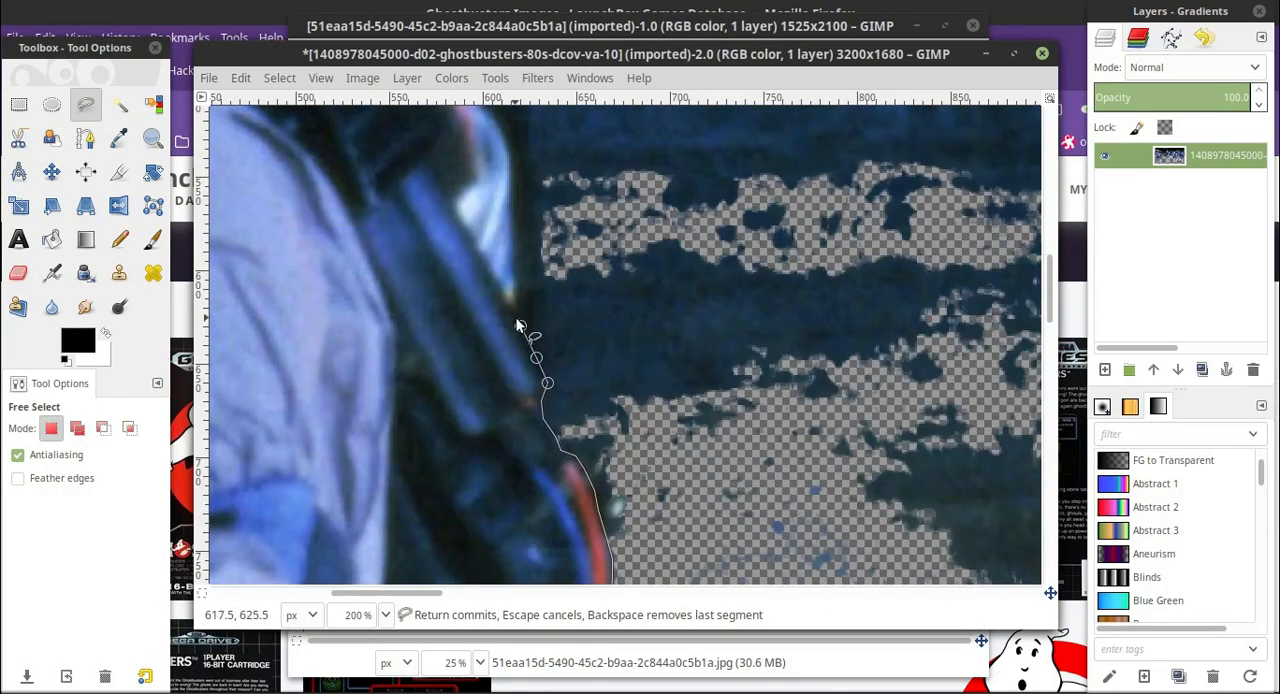
{"action": "left_click", "coordinate": [518, 301]}
{"action": "left_click", "coordinate": [519, 266]}
{"action": "scroll", "coordinate": [519, 262], "scroll_direction": "up", "scroll_amount": 2}
{"action": "left_click", "coordinate": [511, 270]}
{"action": "left_click", "coordinate": [502, 244]}
{"action": "scroll", "coordinate": [501, 242], "scroll_direction": "up", "scroll_amount": 2}
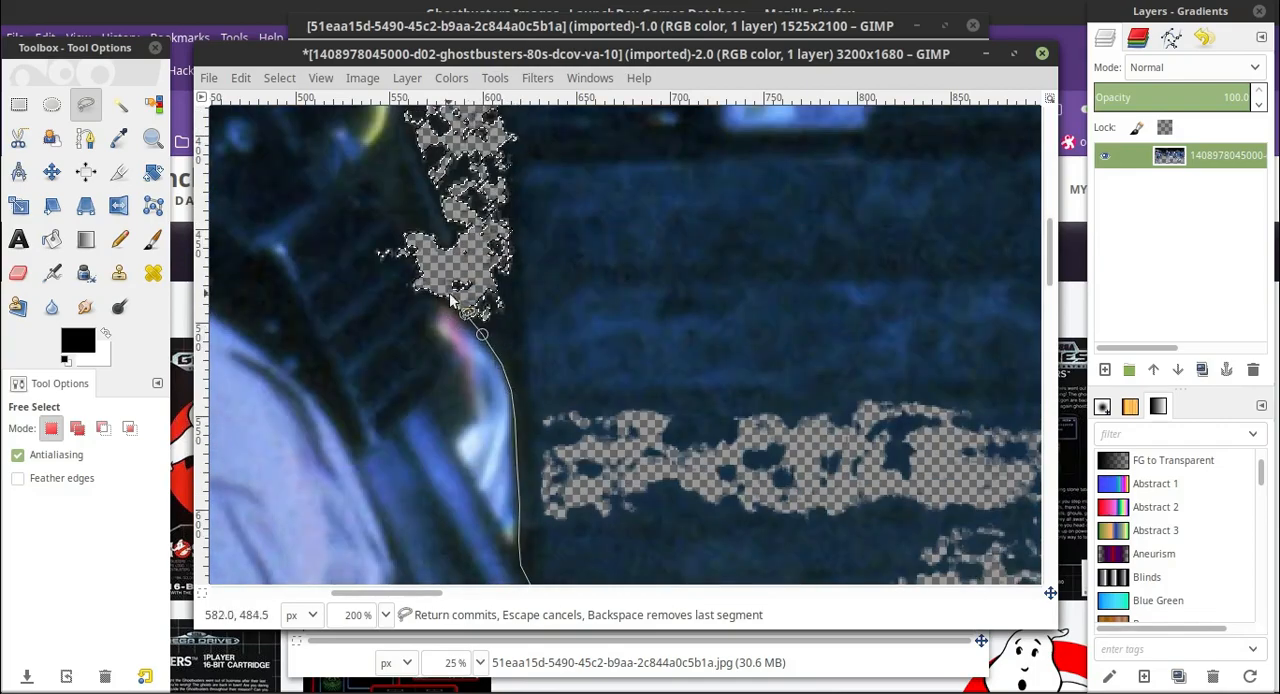
{"action": "left_click", "coordinate": [449, 295]}
Extend the Free Select outline from the hose's pink tip up along the side of the proton pack.
{"action": "scroll", "coordinate": [447, 300], "scroll_direction": "up", "scroll_amount": 2}
{"action": "scroll", "coordinate": [422, 416], "scroll_direction": "down", "scroll_amount": 2}
{"action": "left_click", "coordinate": [385, 615]}
{"action": "left_click", "coordinate": [362, 568]}
{"action": "scroll", "coordinate": [640, 270], "scroll_direction": "up", "scroll_amount": 4}
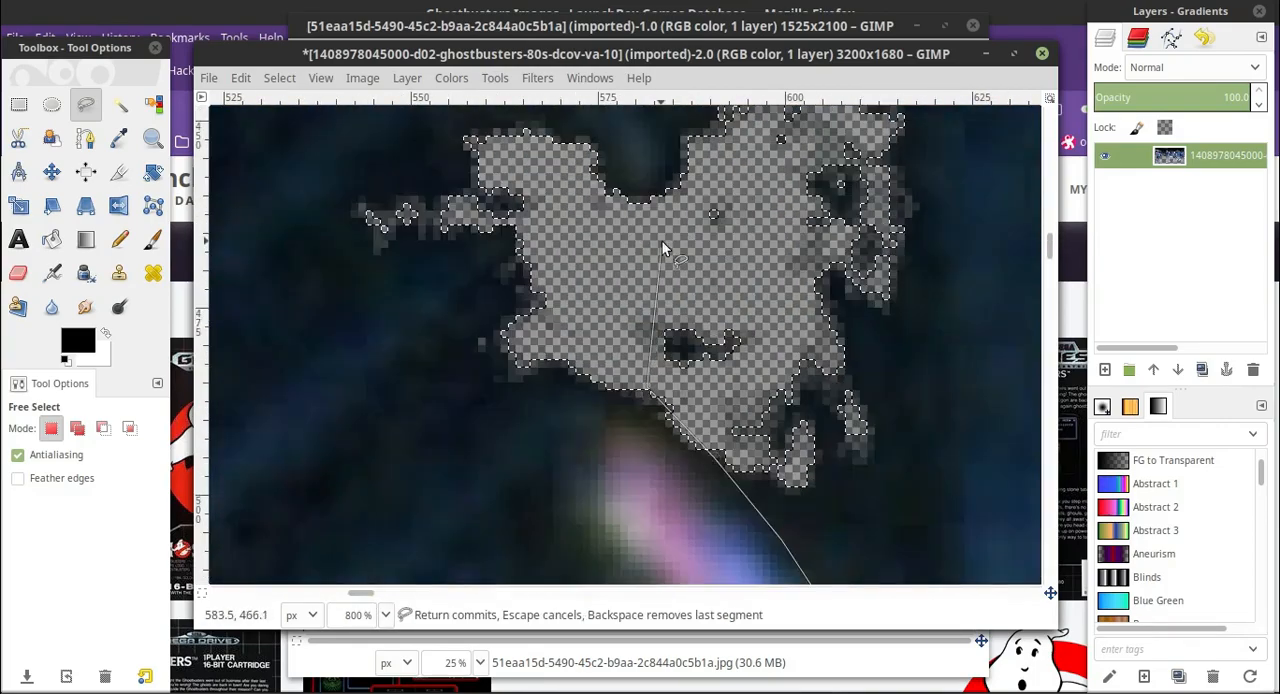
{"action": "scroll", "coordinate": [662, 245], "scroll_direction": "up", "scroll_amount": 6}
{"action": "left_click", "coordinate": [651, 450]}
{"action": "left_click", "coordinate": [385, 615]}
{"action": "left_click", "coordinate": [364, 560]}
{"action": "left_click", "coordinate": [387, 616]}
{"action": "left_click", "coordinate": [364, 535]}
{"action": "scroll", "coordinate": [674, 272], "scroll_direction": "up", "scroll_amount": 2}
{"action": "scroll", "coordinate": [690, 300], "scroll_direction": "down", "scroll_amount": 2}
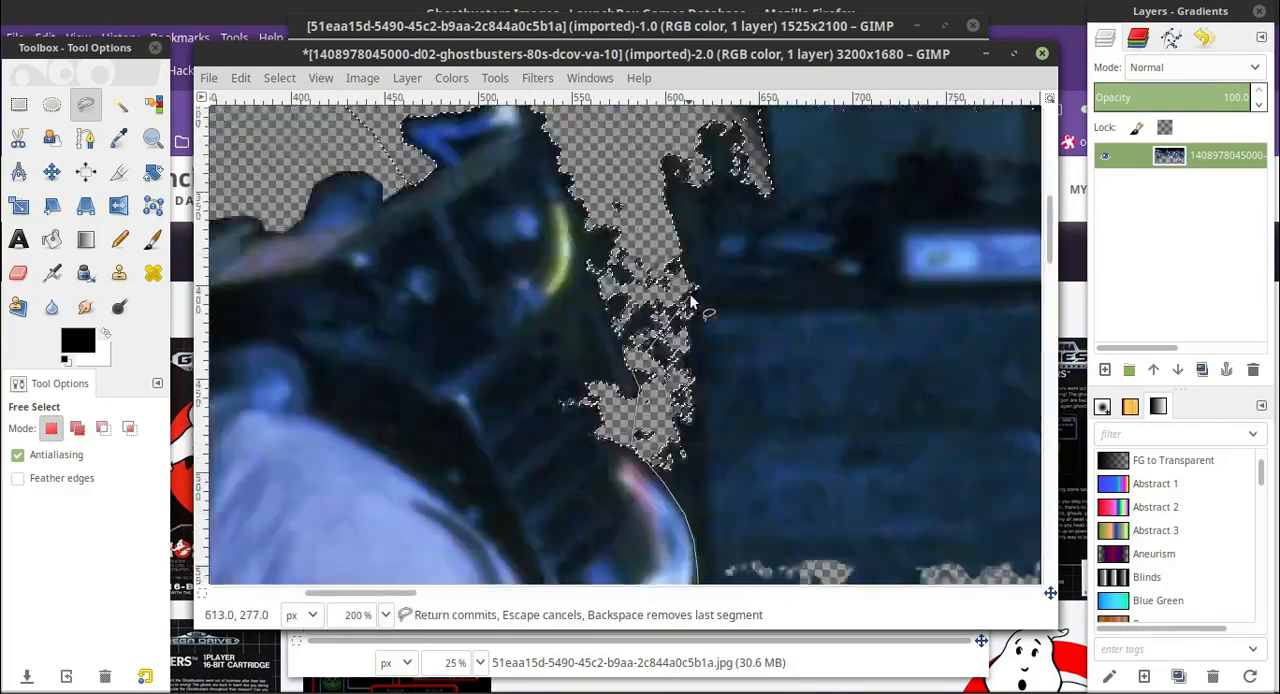
Undo the erasing of the black background around the leftmost man's proton pack.
{"action": "scroll", "coordinate": [690, 300], "scroll_direction": "up", "scroll_amount": 4}
{"action": "left_click", "coordinate": [241, 78]}
{"action": "left_click", "coordinate": [252, 102]}
{"action": "left_click", "coordinate": [241, 78]}
{"action": "left_click", "coordinate": [252, 102]}
{"action": "scroll", "coordinate": [612, 315], "scroll_direction": "down", "scroll_amount": 4}
{"action": "scroll", "coordinate": [608, 325], "scroll_direction": "down", "scroll_amount": 2}
{"action": "scroll", "coordinate": [600, 368], "scroll_direction": "up", "scroll_amount": 4}
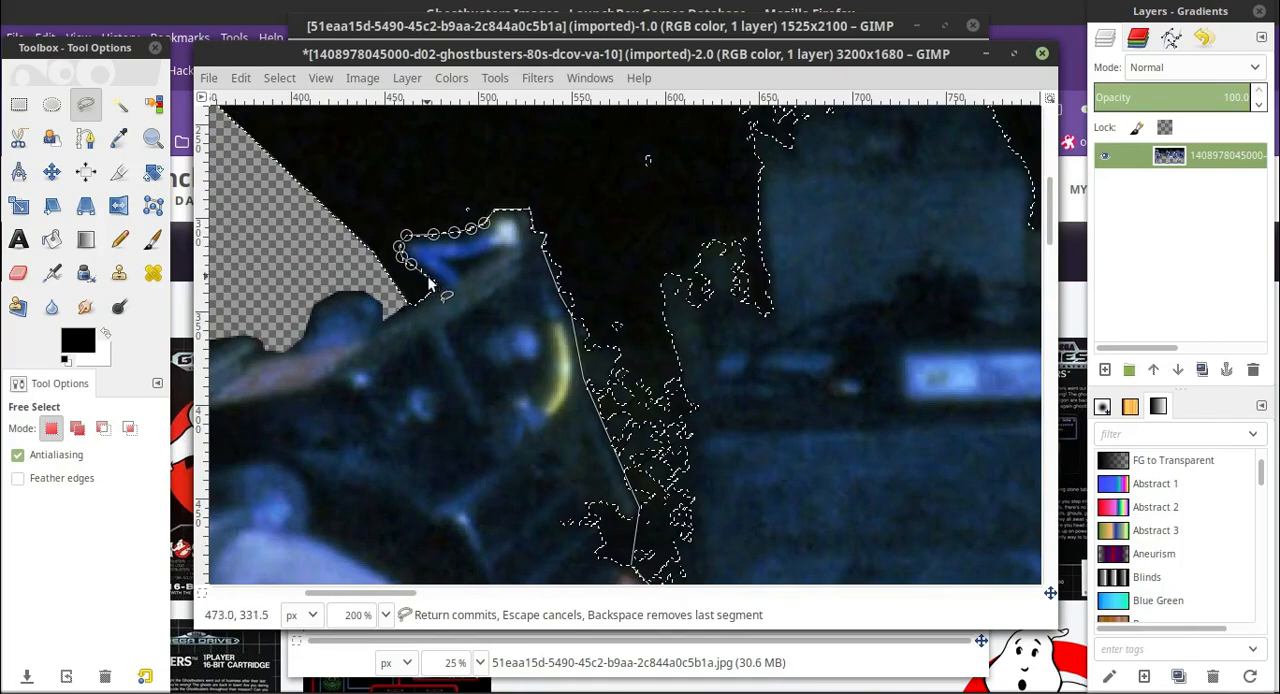
Trace the Free Select outline over the proton pack's top, loop it through the surrounding background and close it at the red hose.
{"action": "scroll", "coordinate": [400, 298], "scroll_direction": "up", "scroll_amount": 1}
{"action": "scroll", "coordinate": [309, 326], "scroll_direction": "down", "scroll_amount": 1}
{"action": "scroll", "coordinate": [380, 300], "scroll_direction": "up", "scroll_amount": 2}
{"action": "left_click", "coordinate": [386, 271]}
{"action": "mouse_move", "coordinate": [355, 595]}
{"action": "left_mouse_down"}
{"action": "mouse_move", "coordinate": [322, 594]}
{"action": "mouse_move", "coordinate": [418, 594]}
{"action": "left_mouse_up"}
{"action": "left_click", "coordinate": [659, 204]}
{"action": "scroll", "coordinate": [912, 357], "scroll_direction": "down", "scroll_amount": 2}
{"action": "scroll", "coordinate": [520, 335], "scroll_direction": "down", "scroll_amount": 7}
{"action": "left_click", "coordinate": [616, 264]}
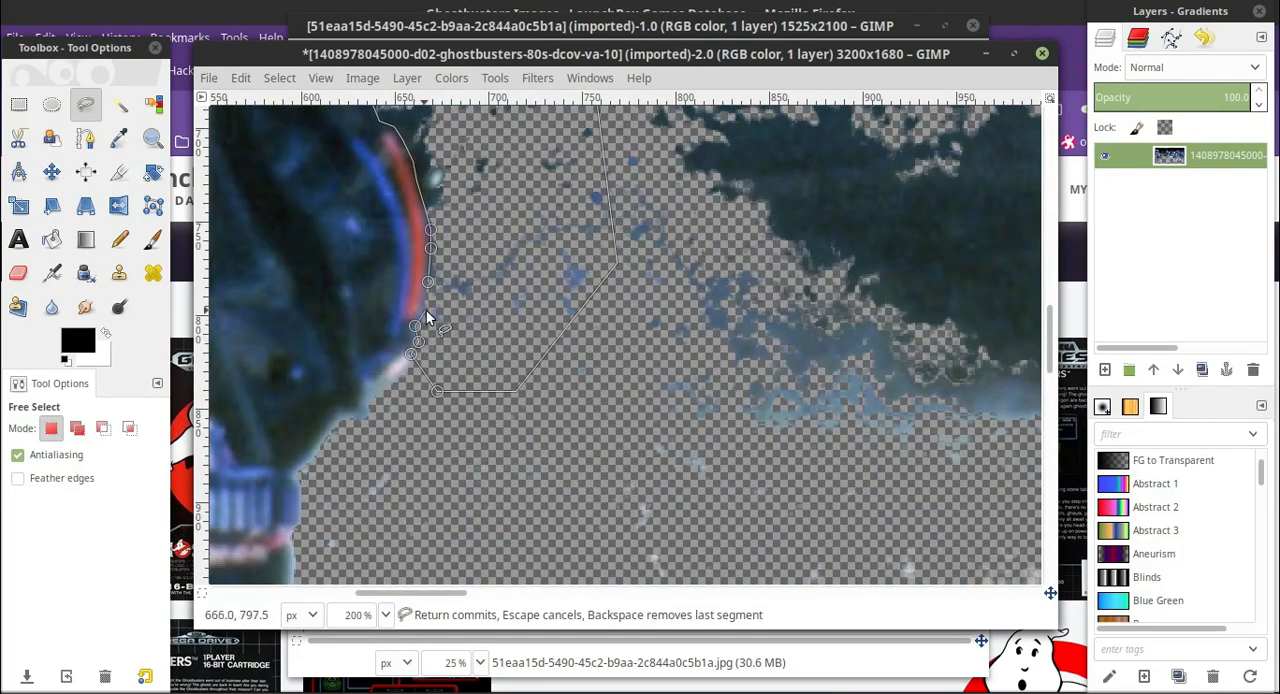
{"action": "left_click", "coordinate": [428, 282]}
Erase the freely selected background around the leftmost man's proton pack and red hose.
{"action": "scroll", "coordinate": [430, 300], "scroll_direction": "up", "scroll_amount": 2}
{"action": "left_click", "coordinate": [386, 615]}
{"action": "left_click", "coordinate": [362, 515]}
{"action": "left_click", "coordinate": [18, 273]}
{"action": "left_click_drag", "start_coordinate": [465, 268], "coordinate": [550, 380]}
{"action": "scroll", "coordinate": [591, 335], "scroll_direction": "down", "scroll_amount": 4}
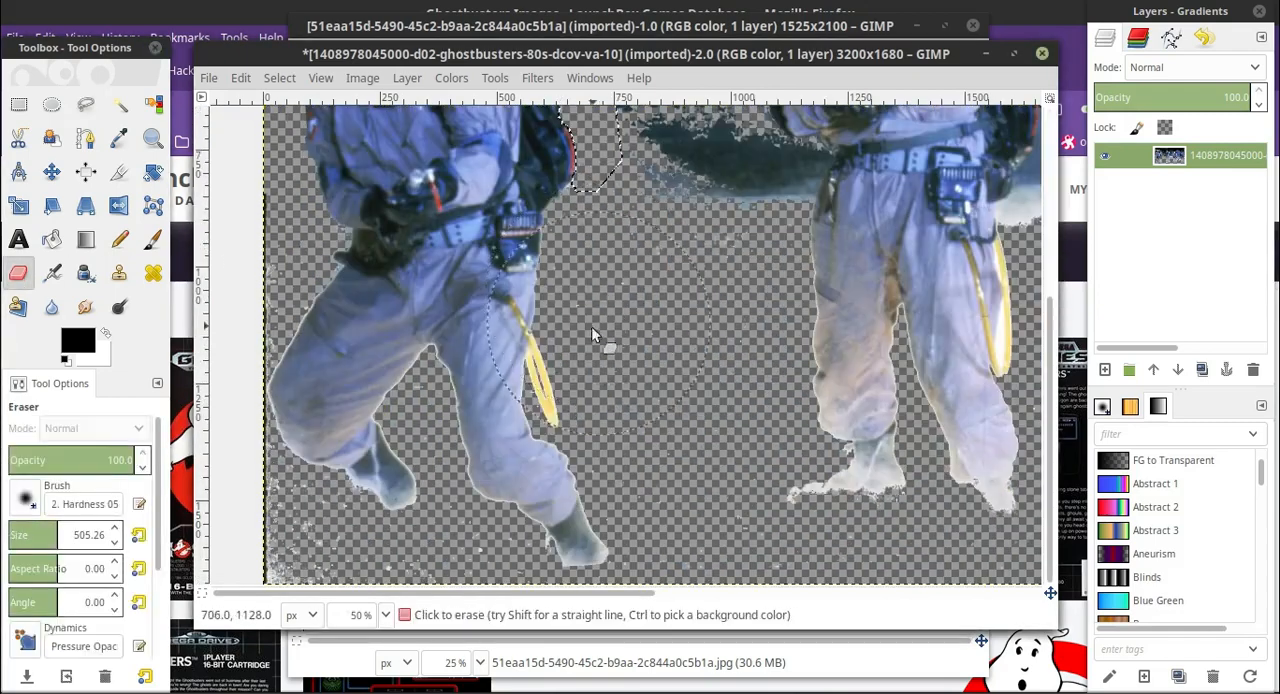
Rectangle-select the tall block of background between the two men and erase it.
{"action": "scroll", "coordinate": [605, 320], "scroll_direction": "up", "scroll_amount": 4}
{"action": "left_click", "coordinate": [22, 105]}
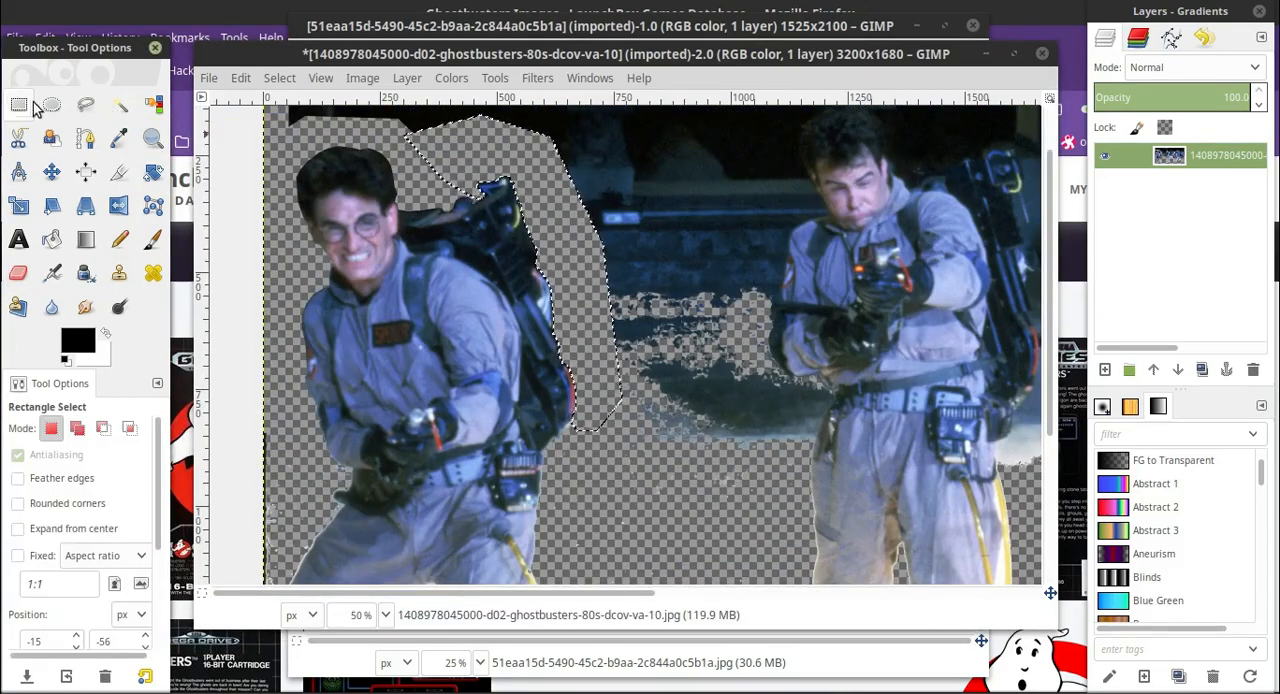
{"action": "left_click_drag", "start_coordinate": [234, 141], "coordinate": [645, 640]}
{"action": "scroll", "coordinate": [500, 330], "scroll_direction": "up", "scroll_amount": 5}
{"action": "left_click_drag", "start_coordinate": [553, 134], "coordinate": [718, 565]}
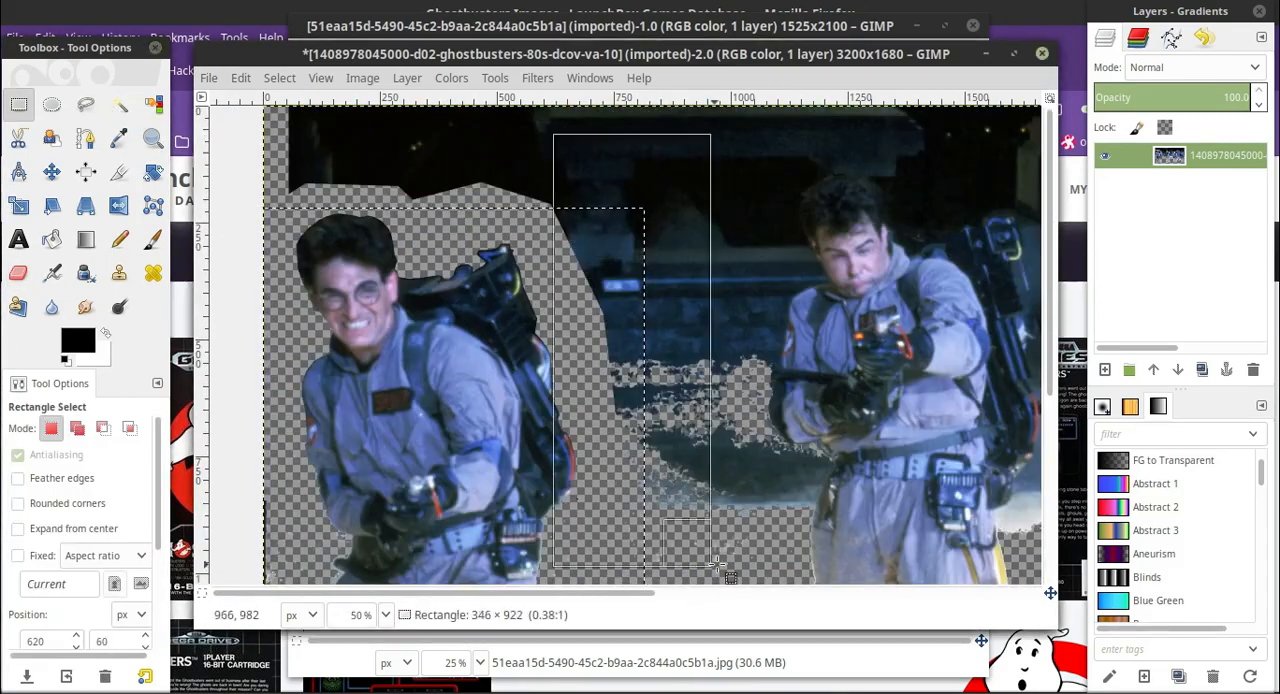
{"action": "left_click_drag", "start_coordinate": [615, 358], "coordinate": [603, 220]}
{"action": "key", "text": "shift+e"}
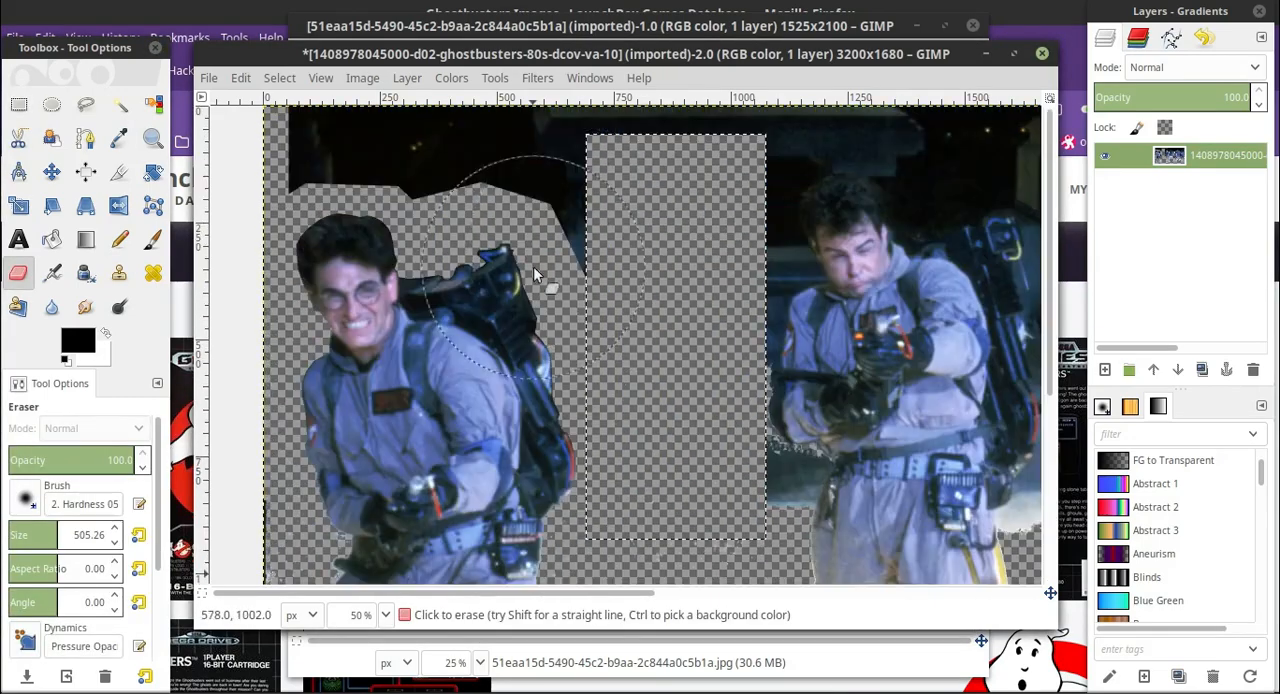
Rectangle-select the dark strip along the image's upper edge above the leftmost man and erase it.
{"action": "key", "text": "r"}
{"action": "mouse_move", "coordinate": [239, 204]}
{"action": "left_mouse_down"}
{"action": "mouse_move", "coordinate": [357, 197]}
{"action": "mouse_move", "coordinate": [777, 82]}
{"action": "left_mouse_up"}
{"action": "key", "text": "shift+e"}
{"action": "left_click_drag", "start_coordinate": [400, 152], "coordinate": [657, 148]}
Rectangle-select the dark remnant just beyond the top of the leftmost man's proton pack and erase it.
{"action": "key", "text": "r"}
{"action": "left_click_drag", "start_coordinate": [538, 152], "coordinate": [625, 287]}
{"action": "key", "text": "shift+e"}
{"action": "left_click_drag", "start_coordinate": [510, 240], "coordinate": [640, 216]}
{"action": "scroll", "coordinate": [650, 214], "scroll_direction": "down", "scroll_amount": 4}
{"action": "scroll", "coordinate": [600, 205], "scroll_direction": "up", "scroll_amount": 4}
{"action": "scroll", "coordinate": [515, 198], "scroll_direction": "down", "scroll_amount": 4}
{"action": "scroll", "coordinate": [575, 195], "scroll_direction": "up", "scroll_amount": 4}
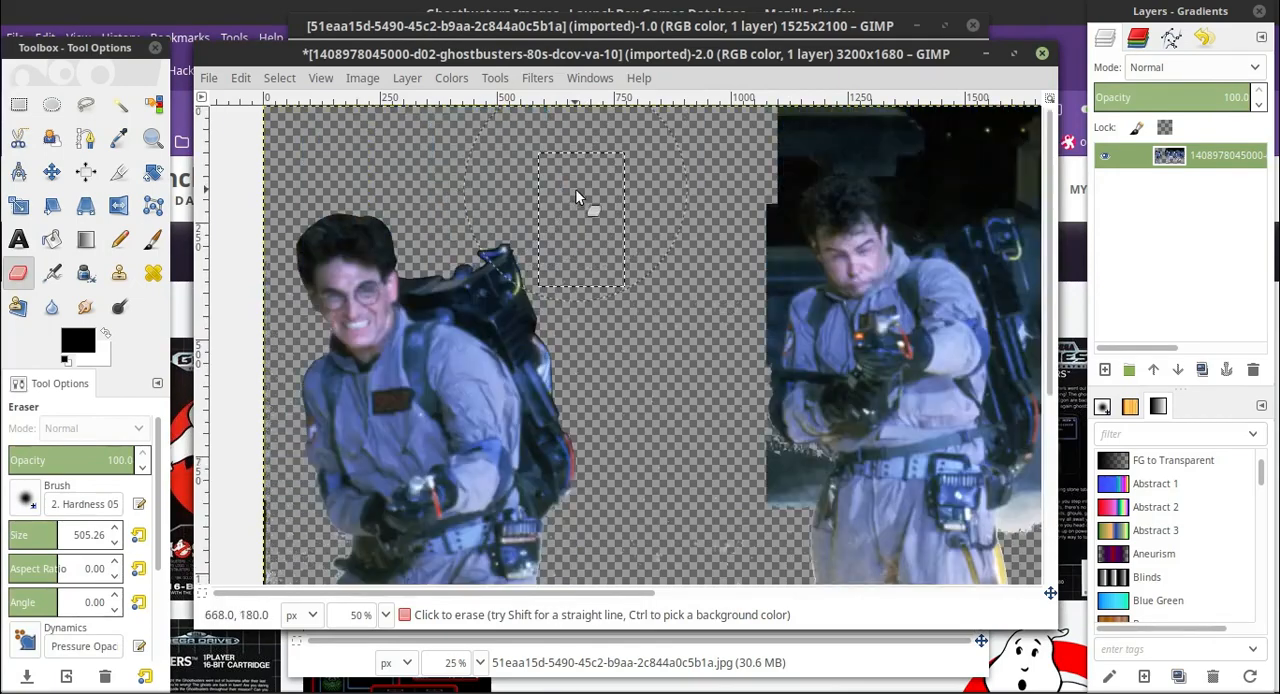
Fuzzy-select the transparent area around the leftmost man at a threshold of 65.
{"action": "key", "text": "r"}
{"action": "left_click_drag", "start_coordinate": [243, 172], "coordinate": [678, 670]}
{"action": "scroll", "coordinate": [408, 304], "scroll_direction": "up", "scroll_amount": 4}
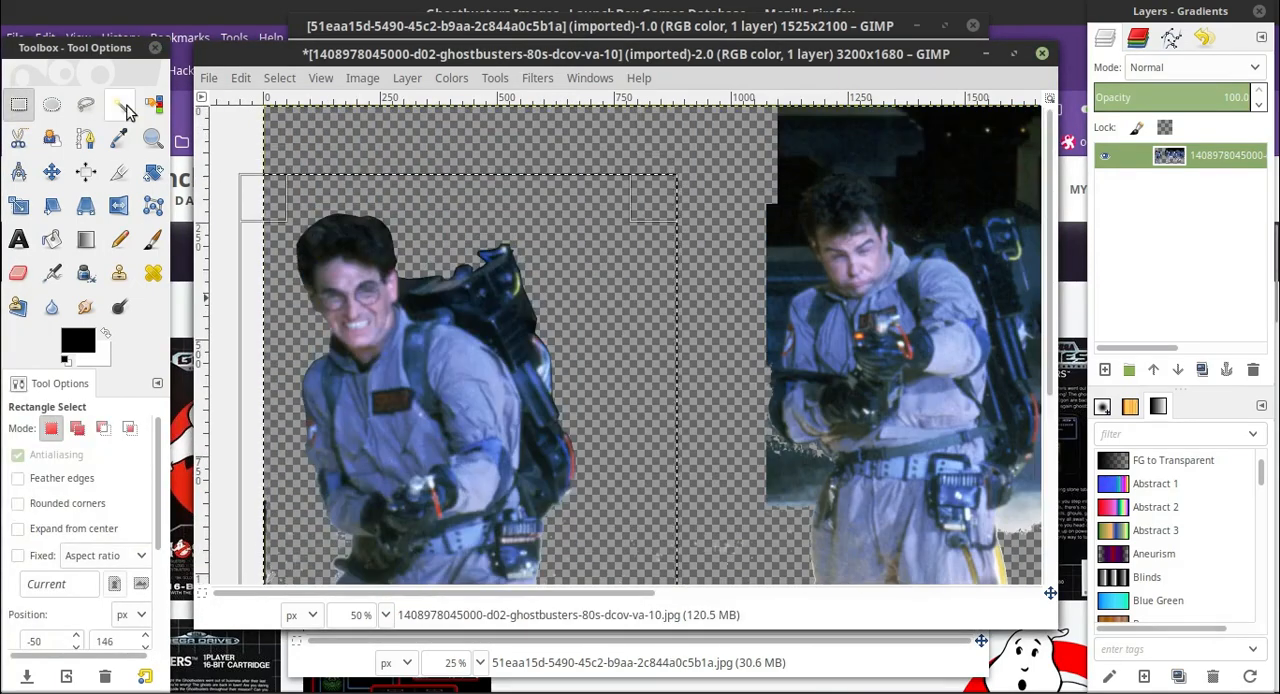
{"action": "key", "text": "u"}
{"action": "scroll", "coordinate": [588, 290], "scroll_direction": "down", "scroll_amount": 4}
{"action": "scroll", "coordinate": [490, 426], "scroll_direction": "up", "scroll_amount": 4}
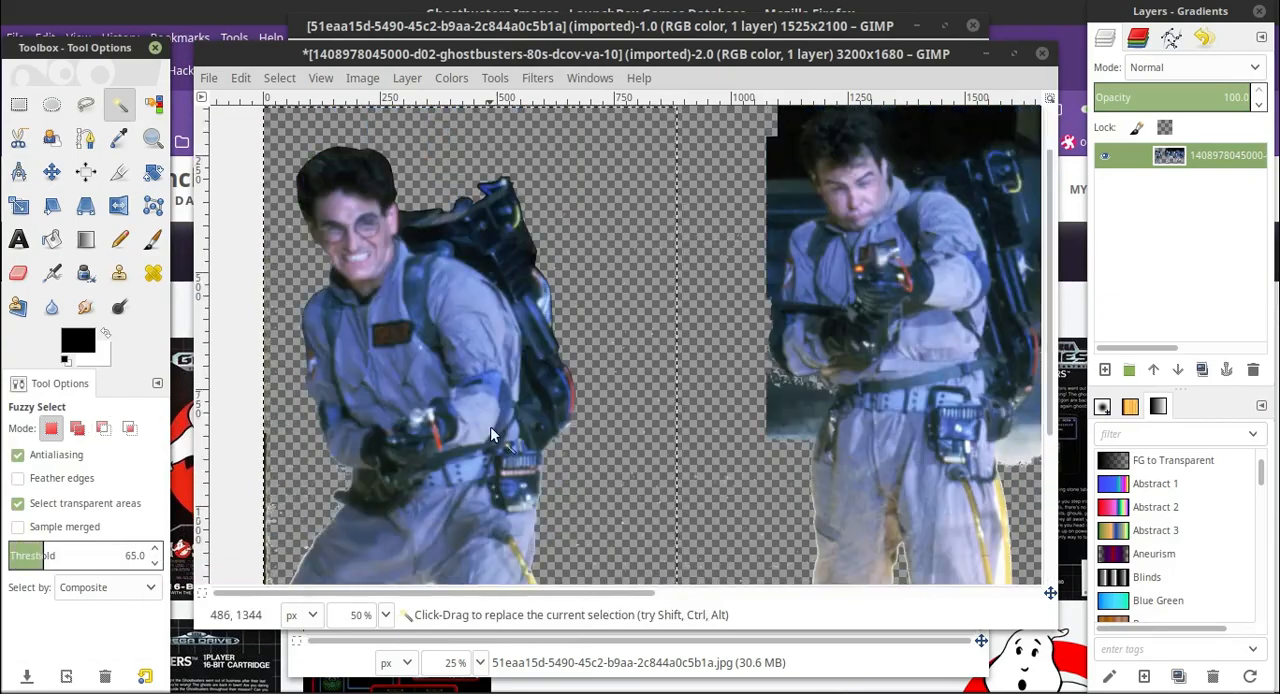
{"action": "scroll", "coordinate": [630, 318], "scroll_direction": "down", "scroll_amount": 4}
{"action": "left_click", "coordinate": [629, 316]}
{"action": "scroll", "coordinate": [580, 345], "scroll_direction": "up", "scroll_amount": 4}
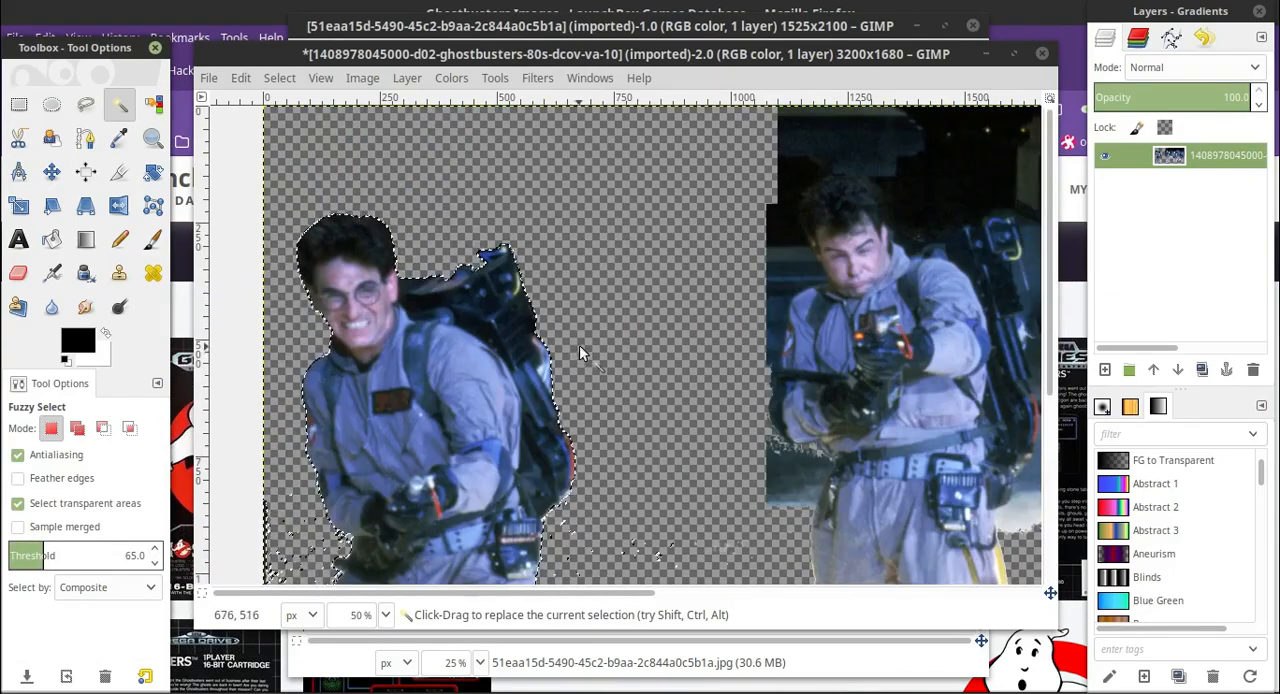
Shrink the selection by 1 px from the image border and inspect its edge around the proton pack.
{"action": "scroll", "coordinate": [580, 345], "scroll_direction": "down", "scroll_amount": 4}
{"action": "left_click", "coordinate": [282, 78]}
{"action": "left_click", "coordinate": [301, 323]}
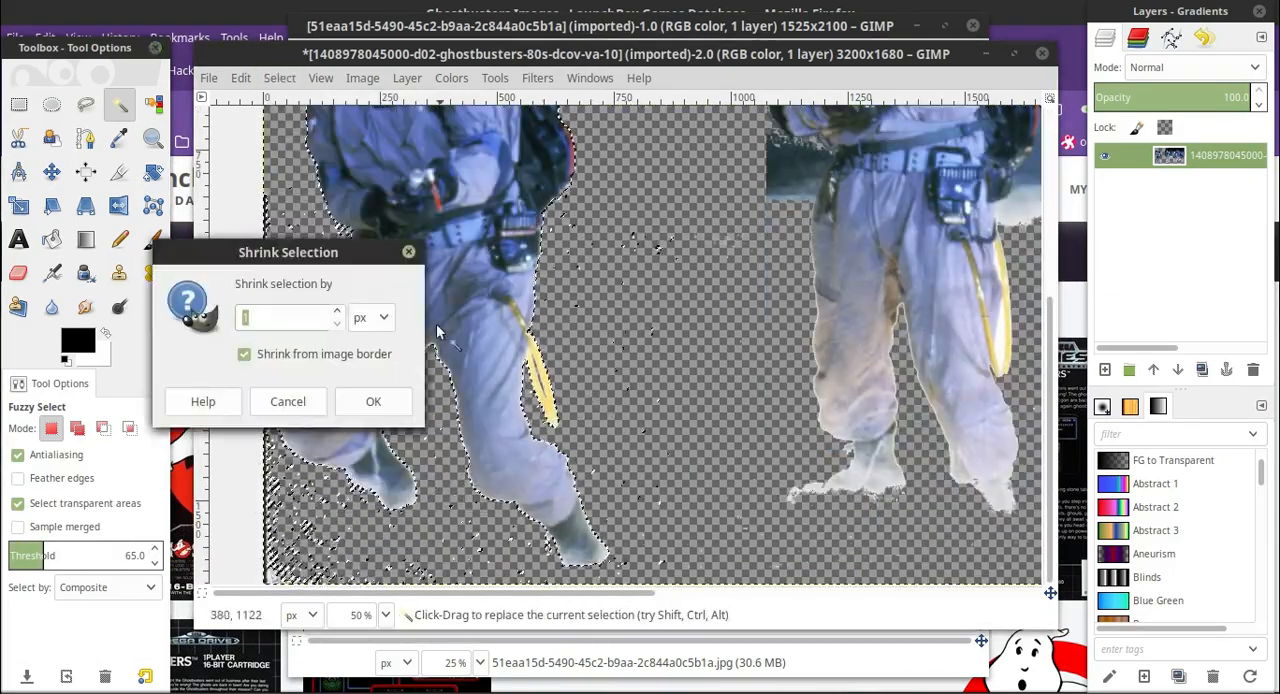
{"action": "left_click", "coordinate": [363, 400]}
{"action": "scroll", "coordinate": [629, 313], "scroll_direction": "up", "scroll_amount": 4}
{"action": "scroll", "coordinate": [561, 347], "scroll_direction": "down", "scroll_amount": 4}
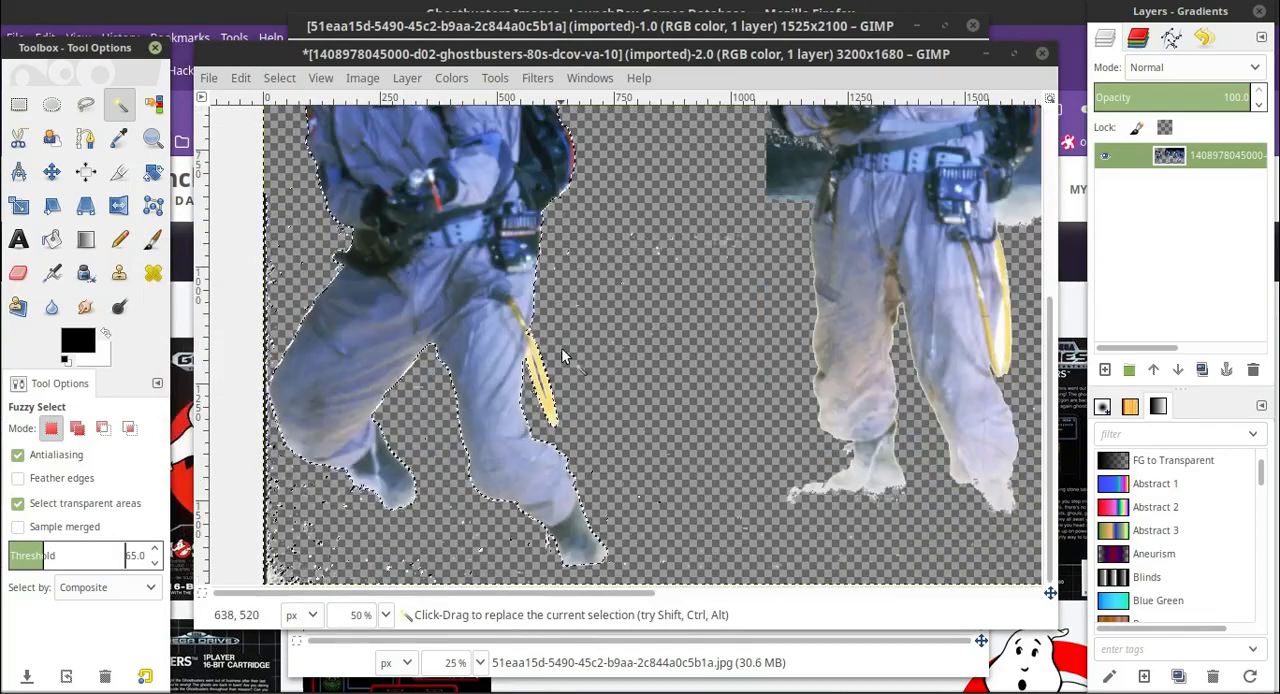
{"action": "left_click", "coordinate": [386, 615]}
{"action": "left_click", "coordinate": [373, 454]}
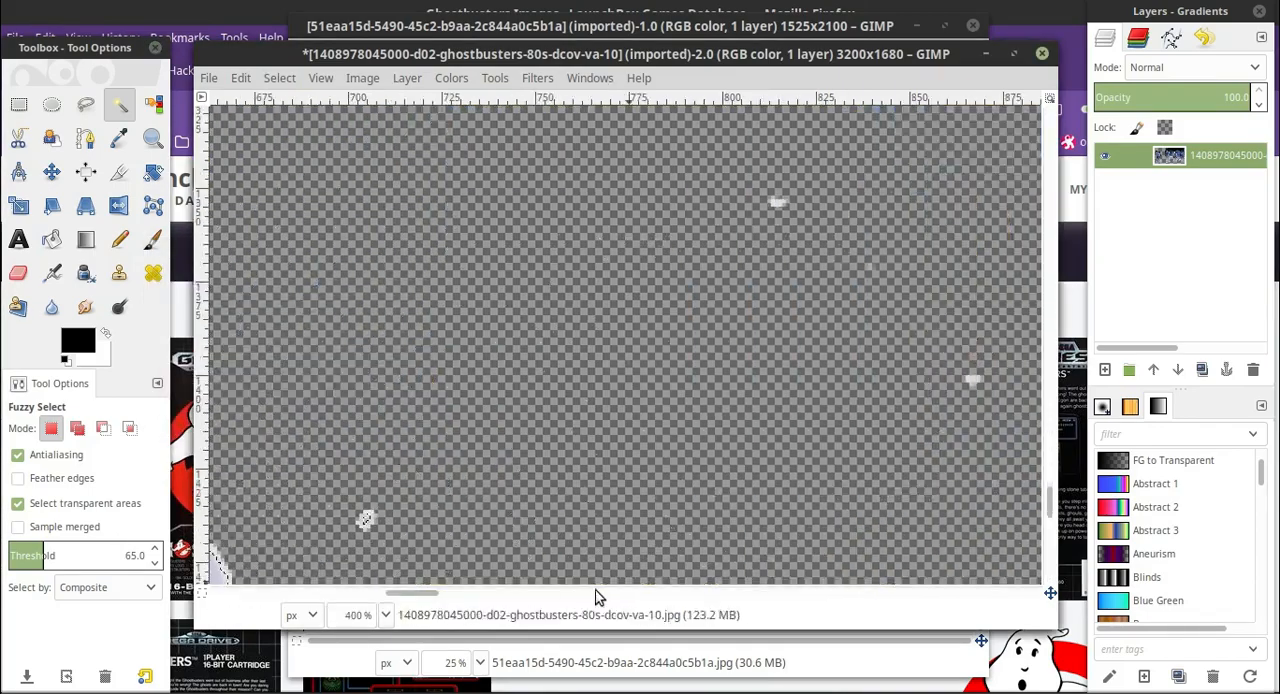
{"action": "left_click_drag", "start_coordinate": [411, 594], "coordinate": [329, 593]}
{"action": "scroll", "coordinate": [400, 421], "scroll_direction": "up", "scroll_amount": 20}
{"action": "scroll", "coordinate": [408, 432], "scroll_direction": "up", "scroll_amount": 5}
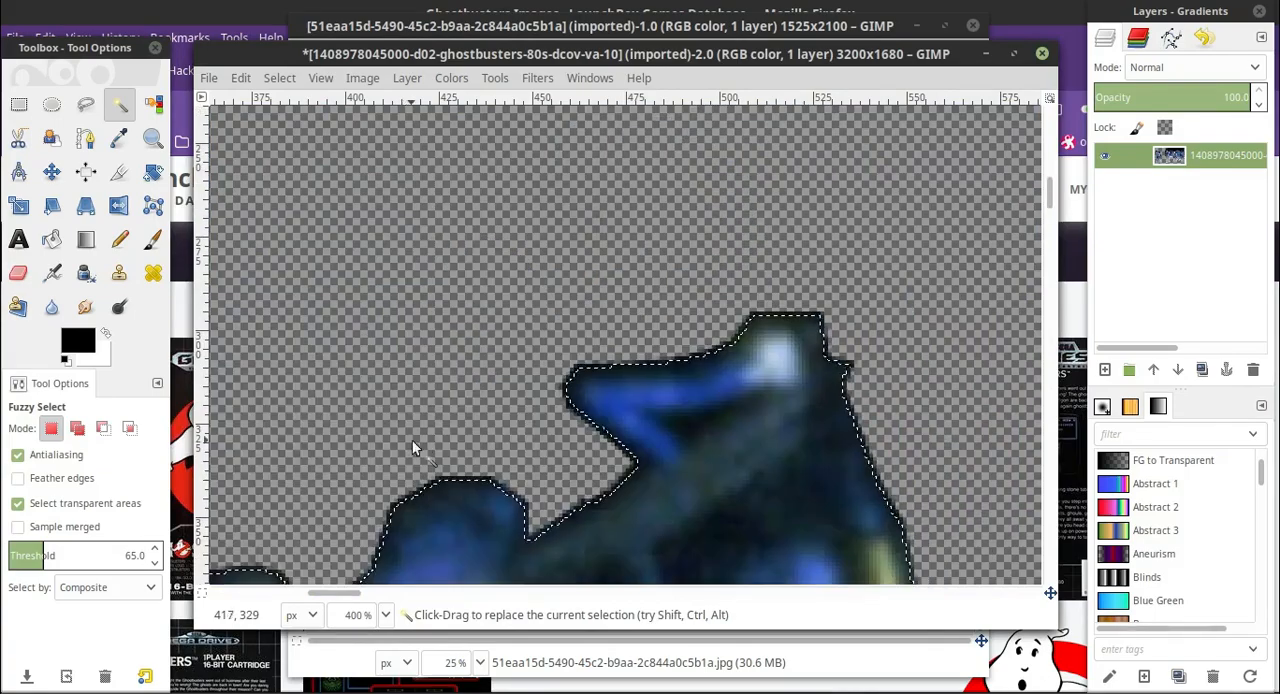
Undo the shrinking of the selection around the leftmost man.
{"action": "left_click", "coordinate": [386, 615]}
{"action": "left_click", "coordinate": [373, 531]}
{"action": "left_click", "coordinate": [241, 78]}
{"action": "left_click", "coordinate": [252, 100]}
{"action": "scroll", "coordinate": [503, 350], "scroll_direction": "up", "scroll_amount": 6}
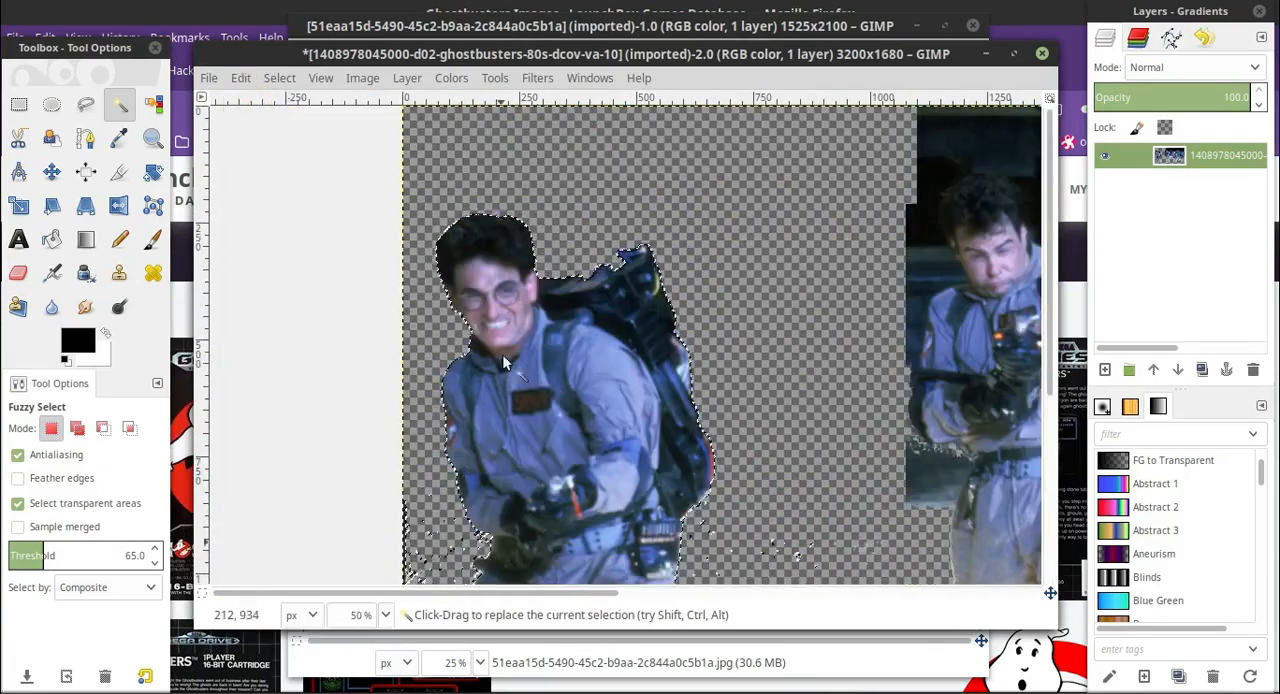
{"action": "scroll", "coordinate": [538, 371], "scroll_direction": "down", "scroll_amount": 6}
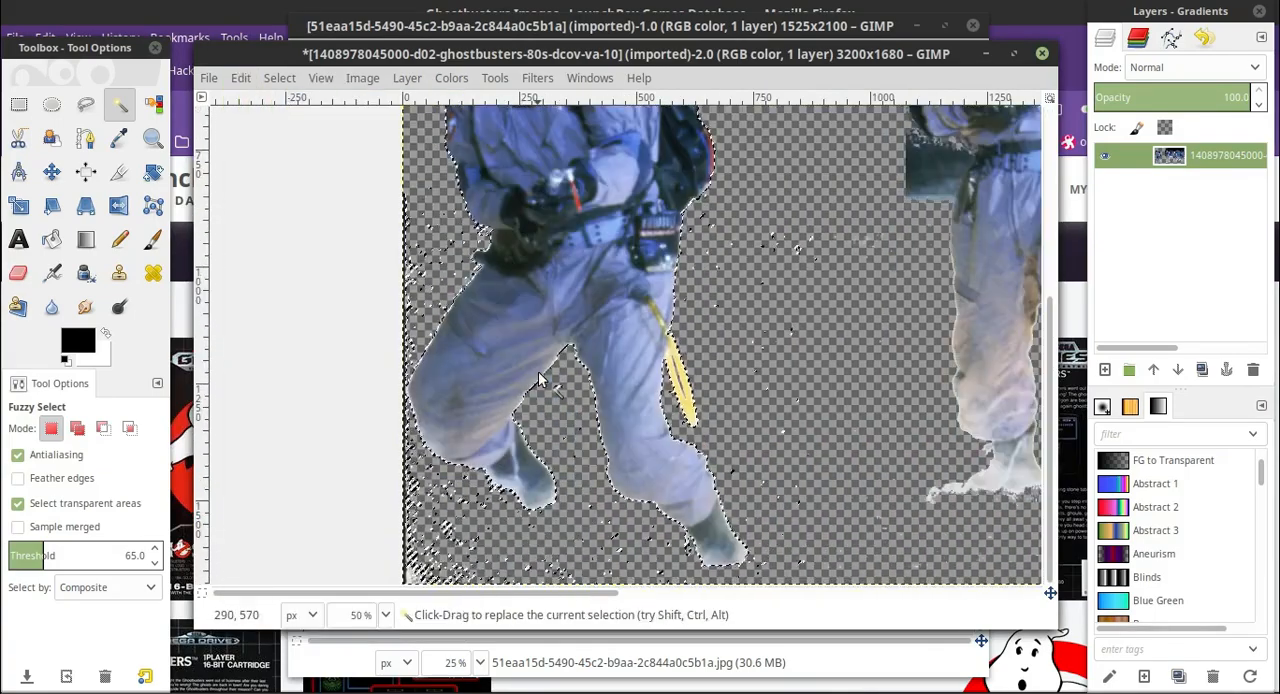
Select all transparent areas with Select by Color at a threshold of 15.
{"action": "left_click", "coordinate": [155, 112]}
{"action": "scroll", "coordinate": [428, 271], "scroll_direction": "up", "scroll_amount": 5}
{"action": "scroll", "coordinate": [428, 271], "scroll_direction": "down", "scroll_amount": 5}
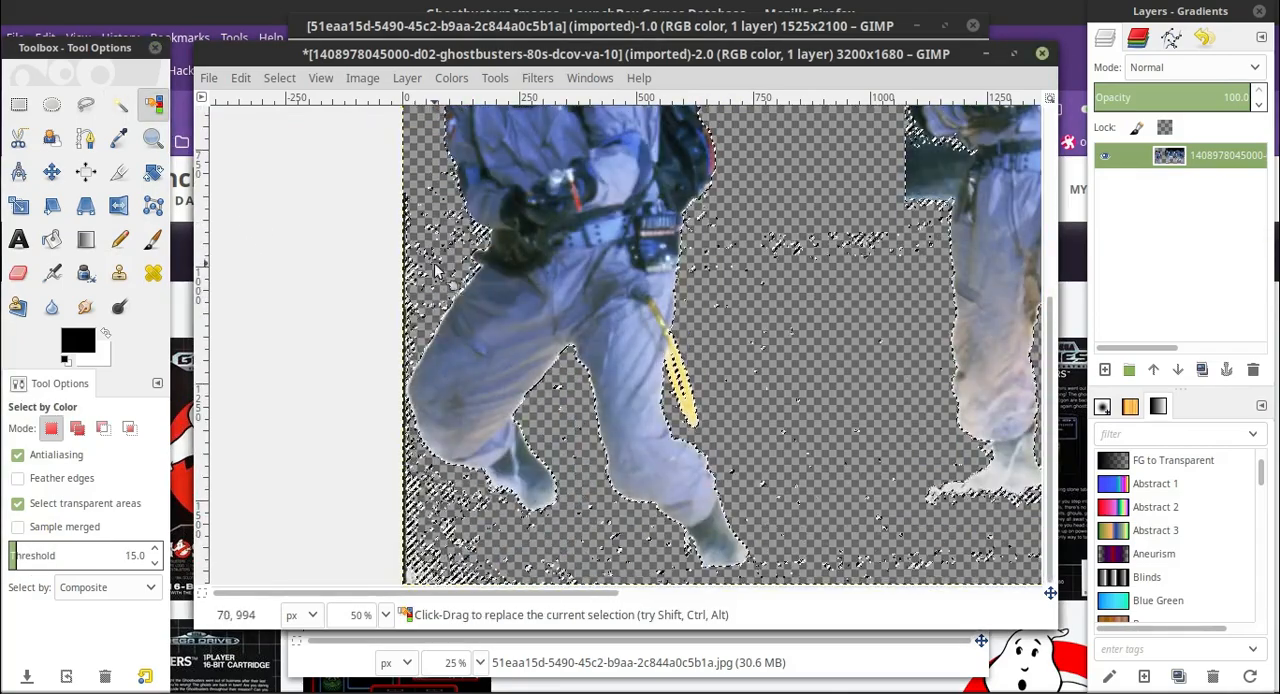
{"action": "scroll", "coordinate": [710, 170], "scroll_direction": "up", "scroll_amount": 5}
{"action": "scroll", "coordinate": [766, 309], "scroll_direction": "down", "scroll_amount": 5}
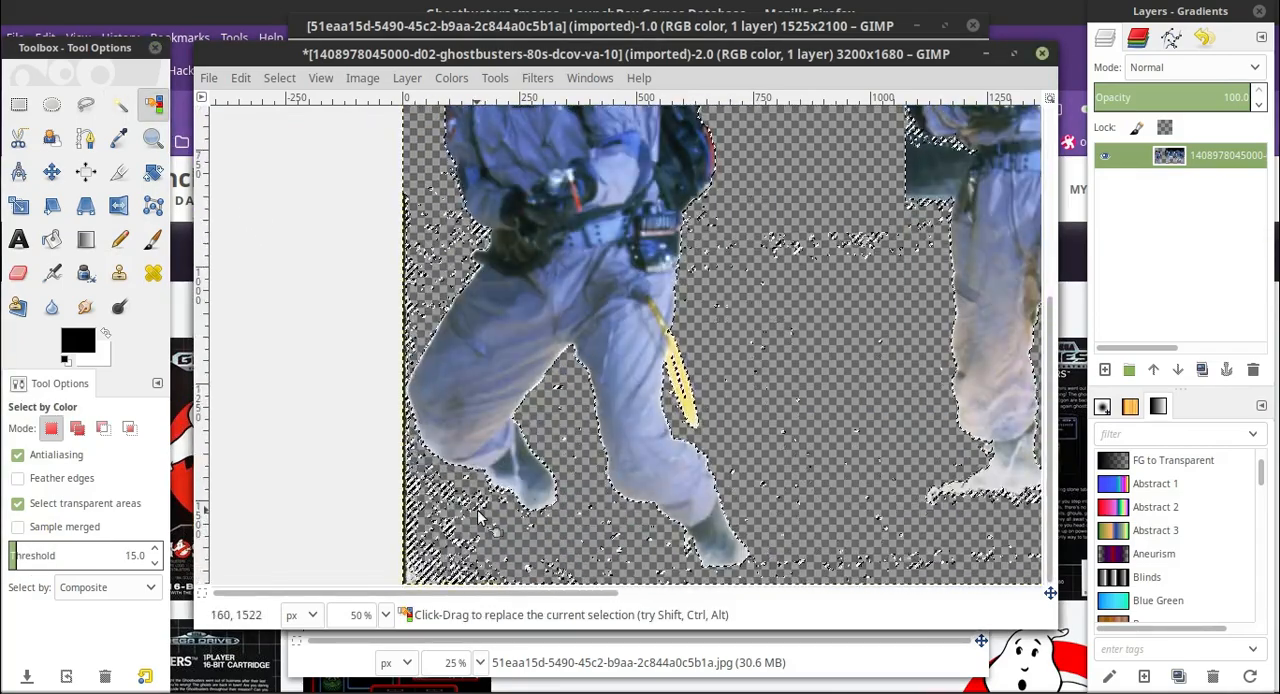
Grow the transparent-area selection and erase the stray specks around the leftmost man's legs.
{"action": "left_click", "coordinate": [279, 78]}
{"action": "left_click", "coordinate": [299, 347]}
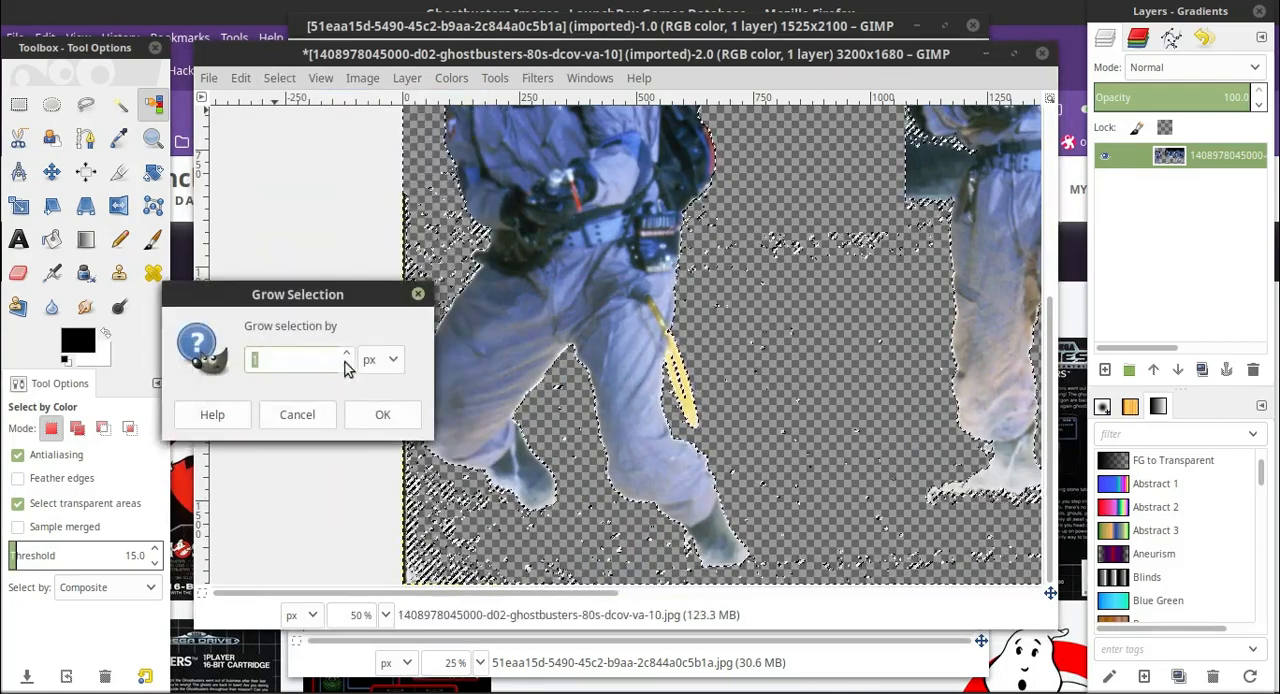
{"action": "key", "text": "Return"}
{"action": "key", "text": "shift+e"}
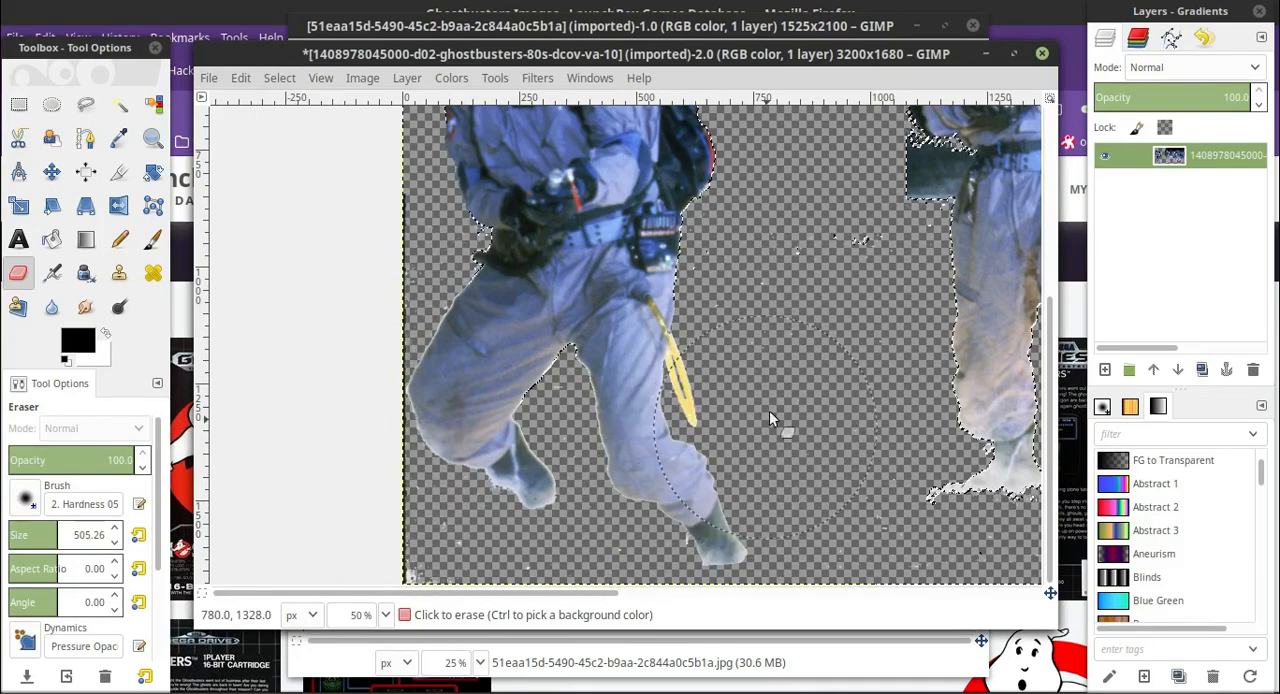
Grow the selection by 2 px to erase the remaining specks, and clear the selection.
{"action": "left_click", "coordinate": [279, 78]}
{"action": "left_click", "coordinate": [299, 347]}
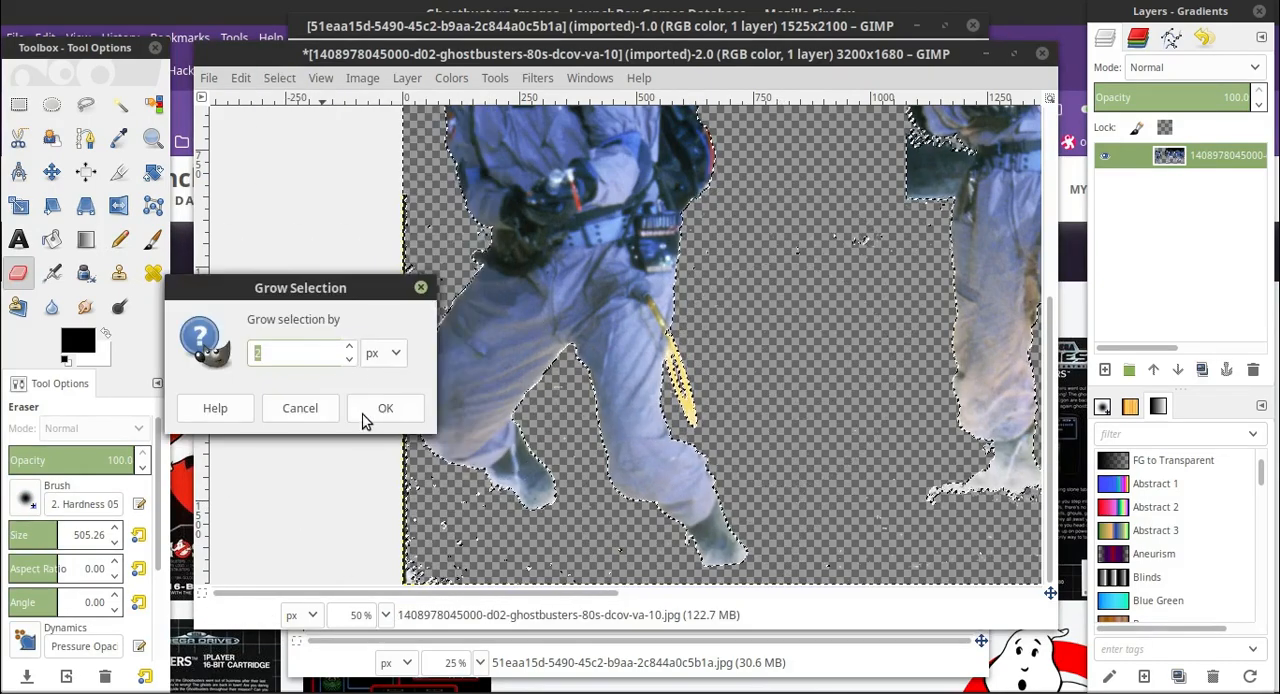
{"action": "key", "text": "Return"}
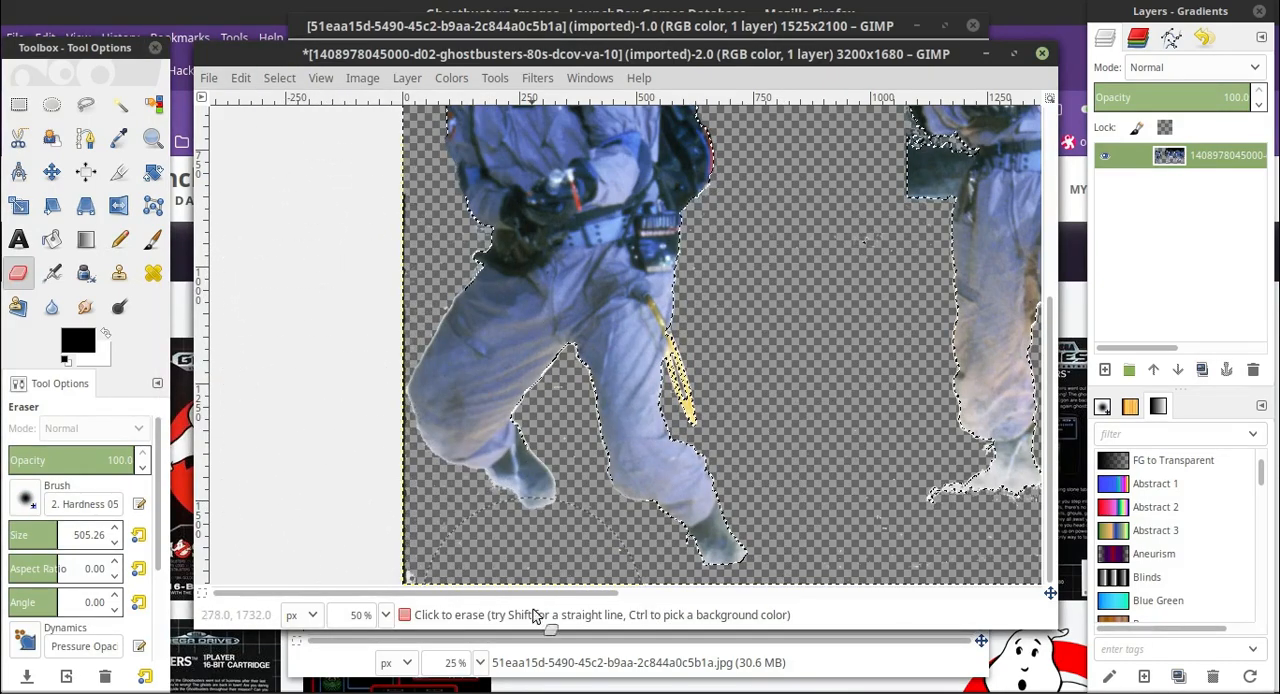
{"action": "key", "text": "u"}
{"action": "key", "text": "ctrl+shift+a"}
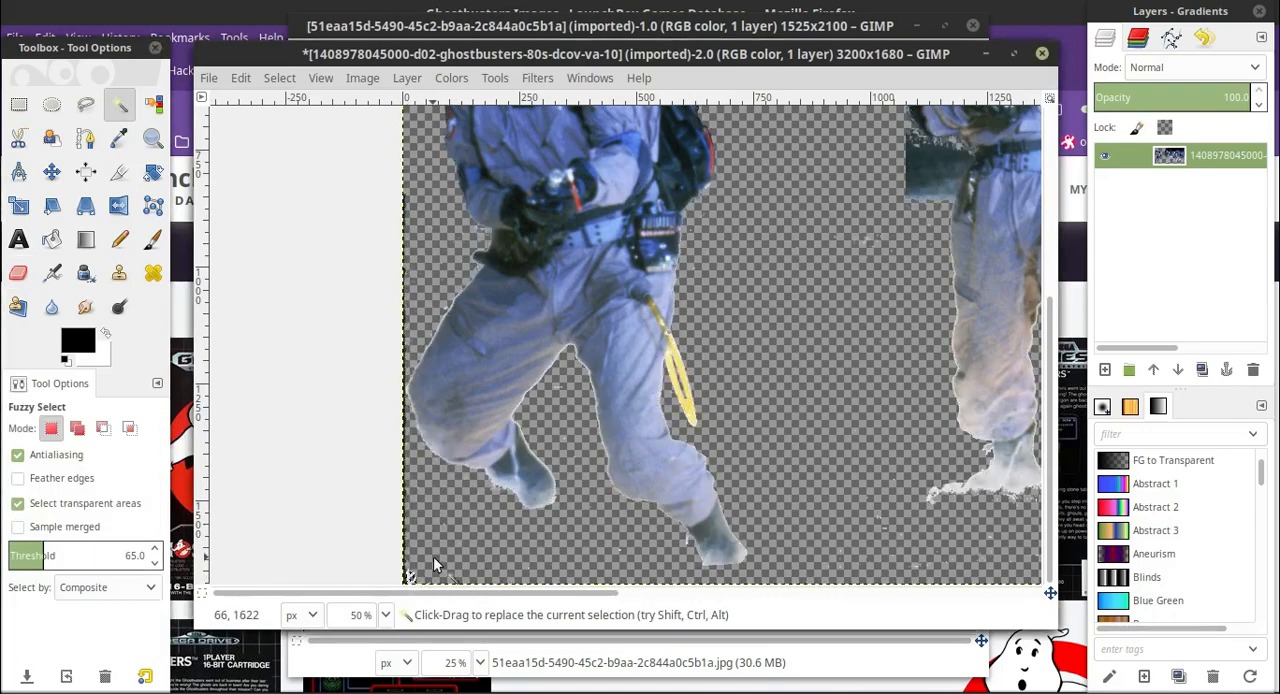
Fuzzy-select the dark strip left along the photo's left edge and erase it.
{"action": "scroll", "coordinate": [449, 318], "scroll_direction": "up", "scroll_amount": 5}
{"action": "scroll", "coordinate": [449, 318], "scroll_direction": "down", "scroll_amount": 5}
{"action": "left_click", "coordinate": [386, 615]}
{"action": "left_click", "coordinate": [359, 427]}
{"action": "left_click_drag", "start_coordinate": [335, 593], "coordinate": [218, 545]}
{"action": "scroll", "coordinate": [325, 445], "scroll_direction": "down", "scroll_amount": 20}
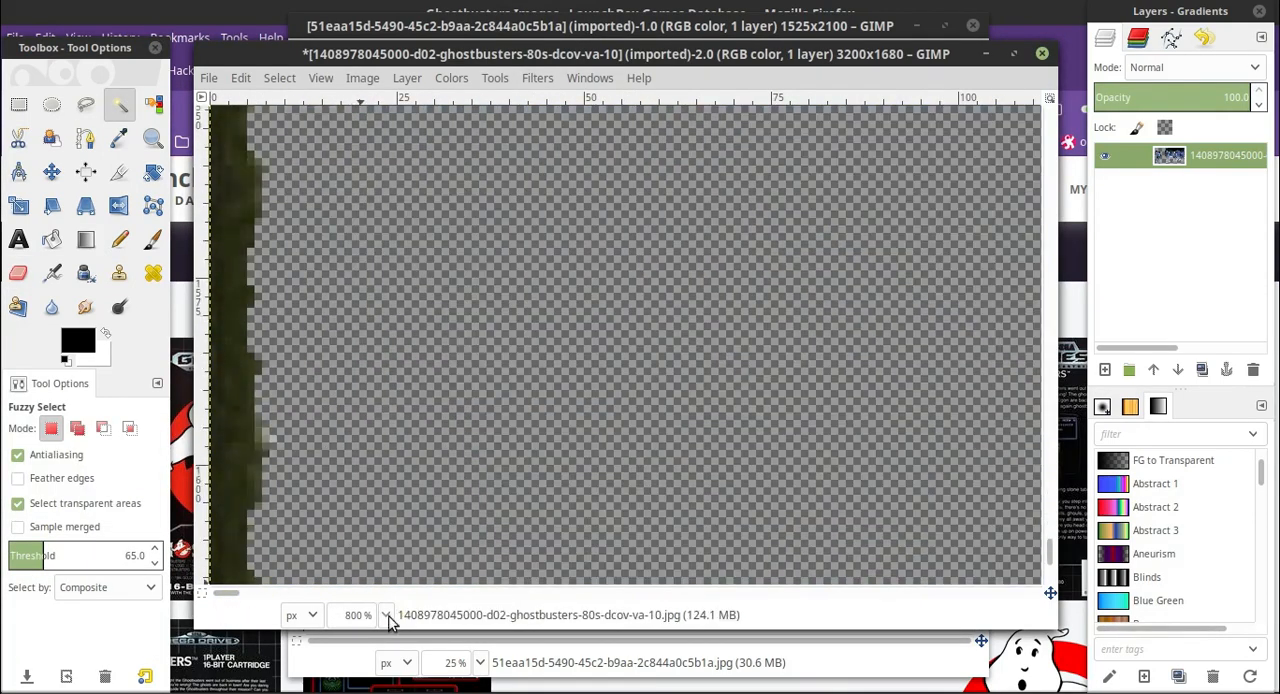
{"action": "left_click", "coordinate": [386, 615]}
{"action": "left_click", "coordinate": [360, 515]}
{"action": "scroll", "coordinate": [509, 414], "scroll_direction": "up", "scroll_amount": 3}
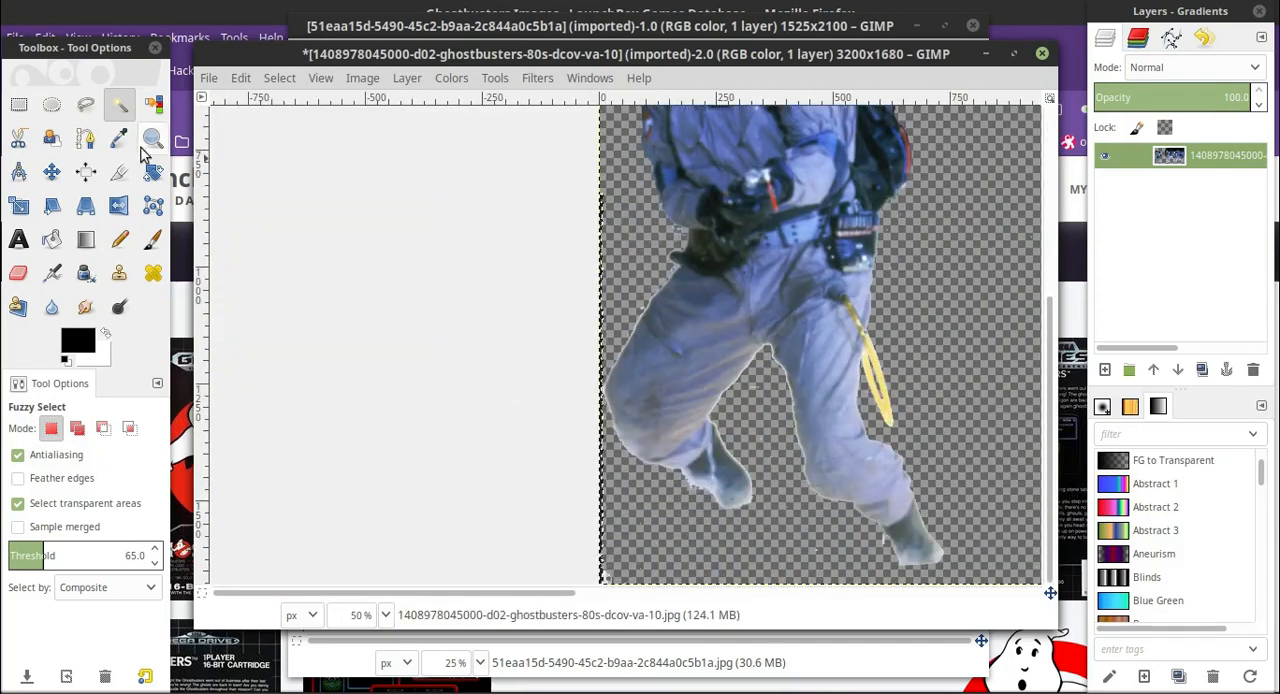
{"action": "left_click", "coordinate": [19, 273]}
Fuzzy-select and erase the leftover specks in the photo's lower-left corner and around the leftmost man's legs.
{"action": "left_click", "coordinate": [115, 106]}
{"action": "left_click", "coordinate": [607, 575]}
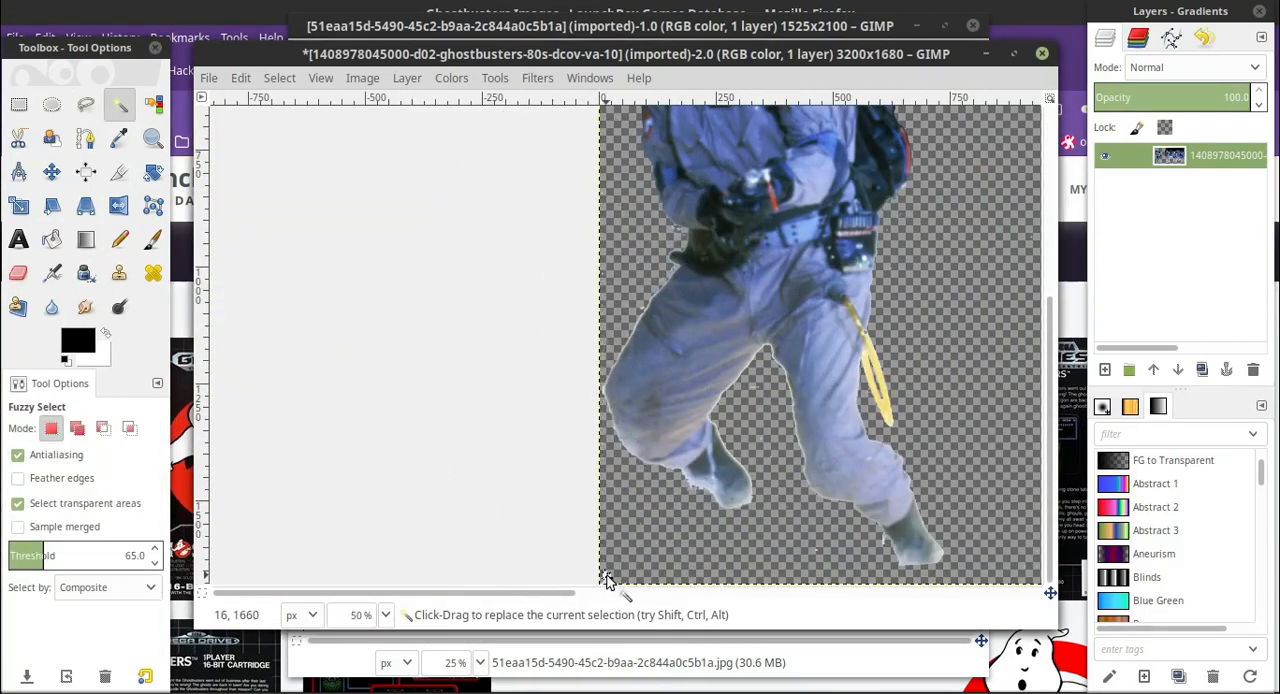
{"action": "left_click", "coordinate": [19, 273]}
{"action": "left_click", "coordinate": [595, 573]}
{"action": "left_click", "coordinate": [118, 106]}
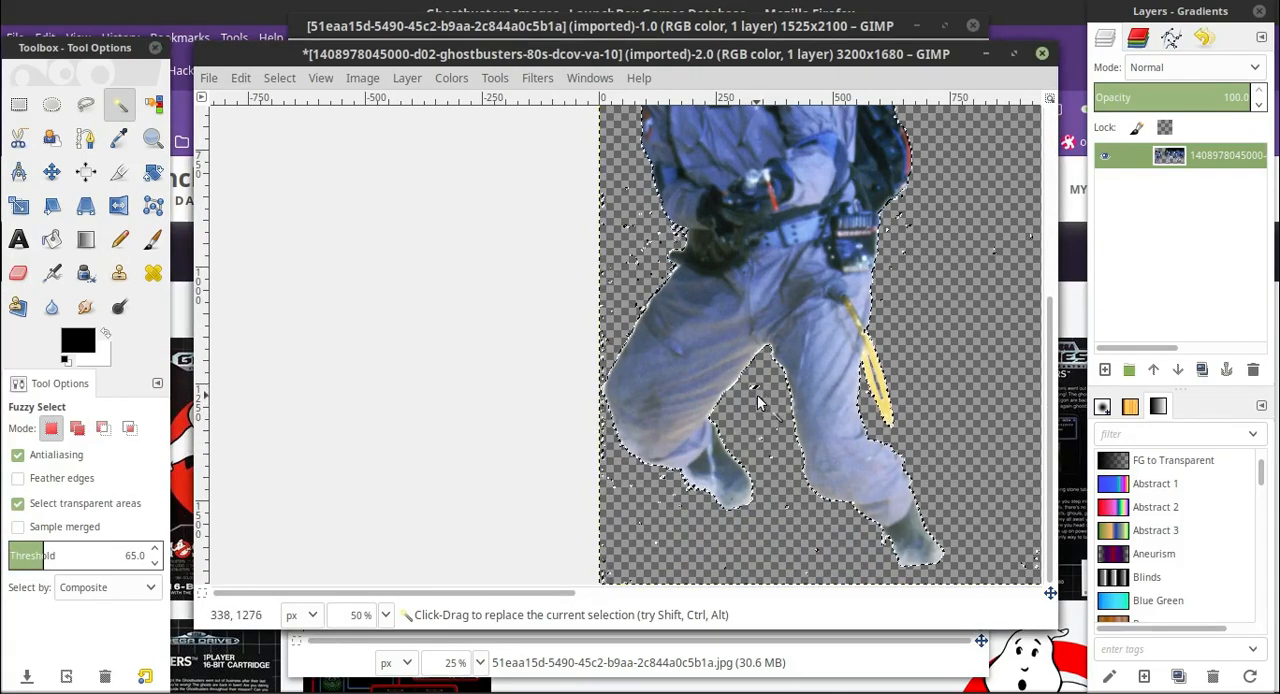
{"action": "key", "text": "shift+e"}
{"action": "left_click", "coordinate": [118, 106]}
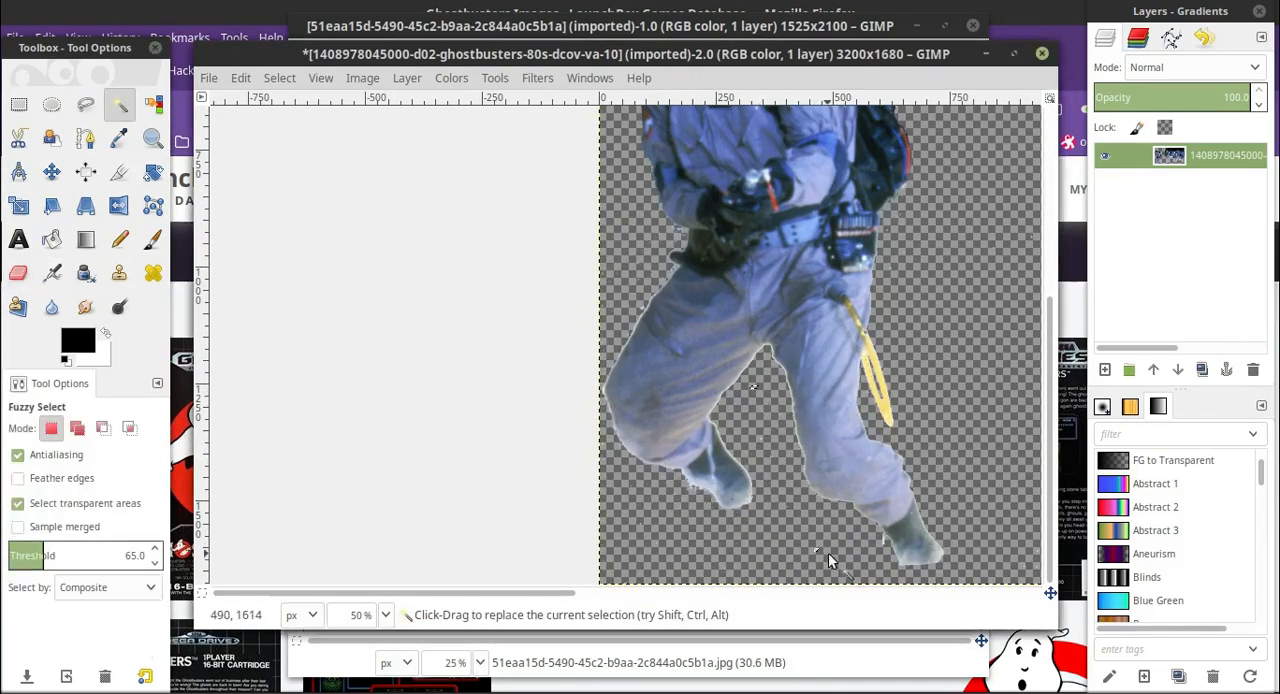
{"action": "key", "text": "shift+e"}
Fuzzy-select and erase the remaining specks beside the leftmost man's hip and foot.
{"action": "scroll", "coordinate": [780, 528], "scroll_direction": "up", "scroll_amount": 5}
{"action": "scroll", "coordinate": [812, 440], "scroll_direction": "down", "scroll_amount": 4}
{"action": "scroll", "coordinate": [812, 446], "scroll_direction": "down", "scroll_amount": 1}
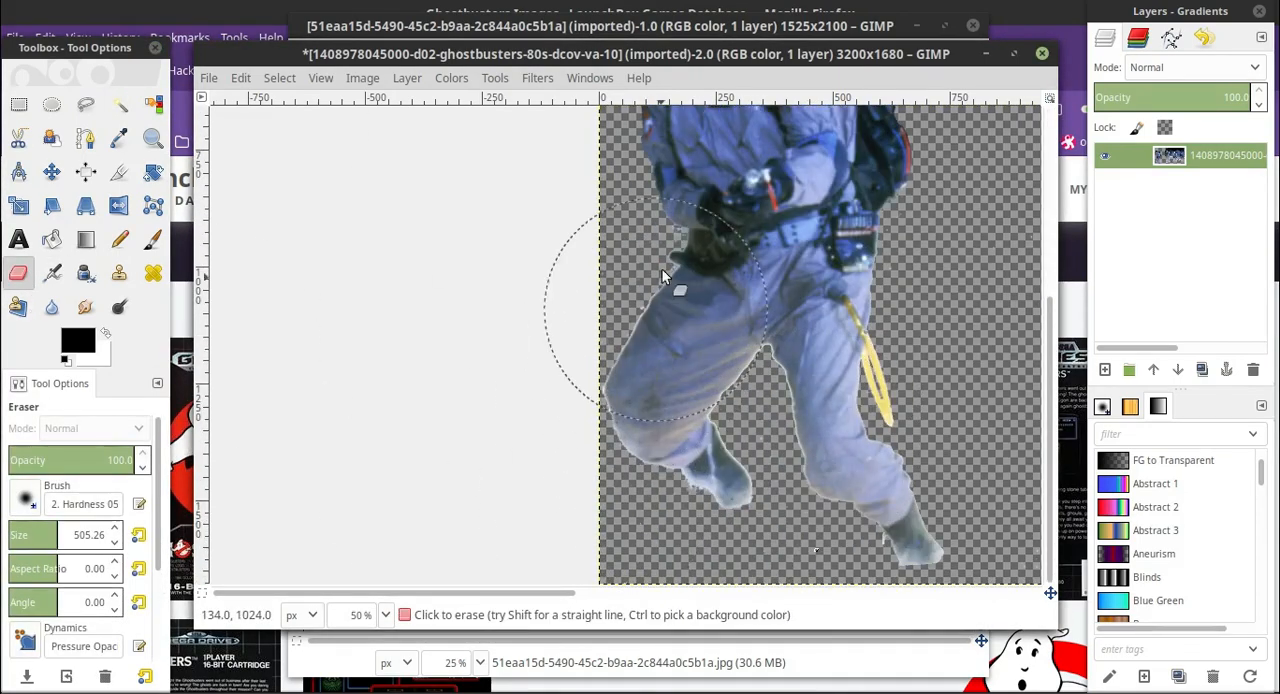
{"action": "key", "text": "u"}
{"action": "left_click", "coordinate": [19, 274]}
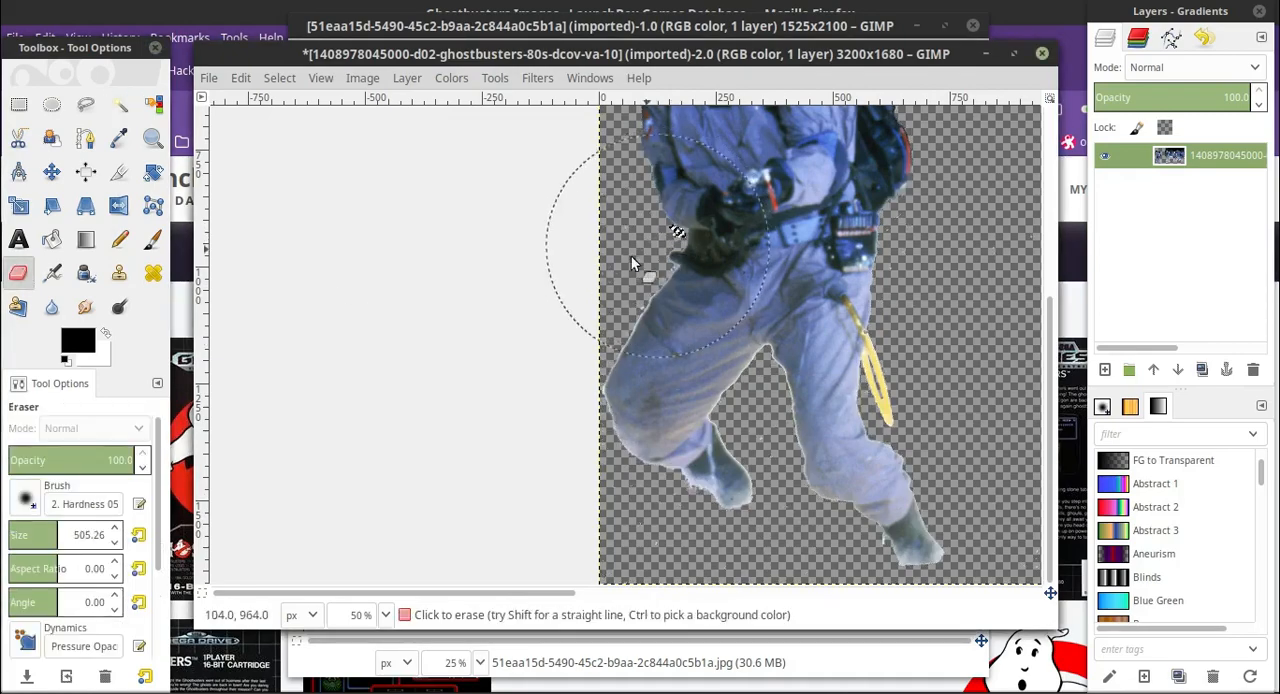
{"action": "key", "text": "u"}
{"action": "key", "text": "shift+e"}
{"action": "left_click", "coordinate": [118, 106]}
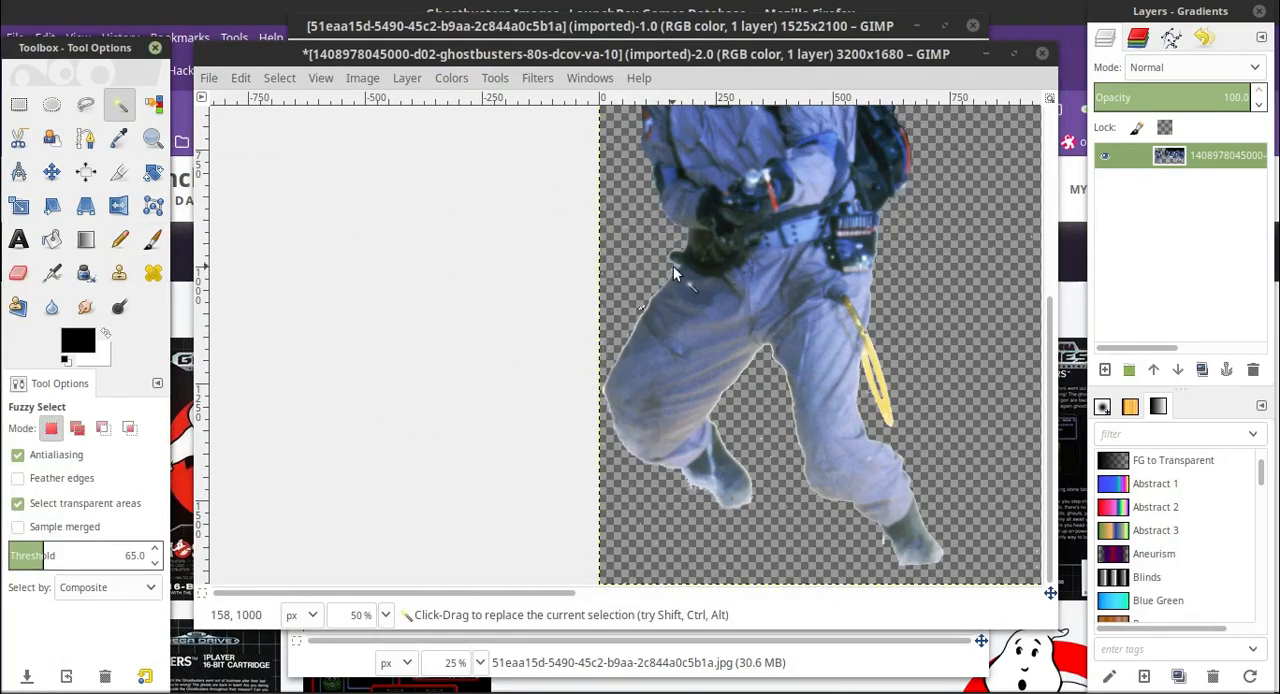
Zoom to 200% and fuzzy-select and erase the stray speck beside the leftmost man's forearm.
{"action": "left_click", "coordinate": [673, 266]}
{"action": "left_click", "coordinate": [386, 617]}
{"action": "left_click", "coordinate": [359, 471]}
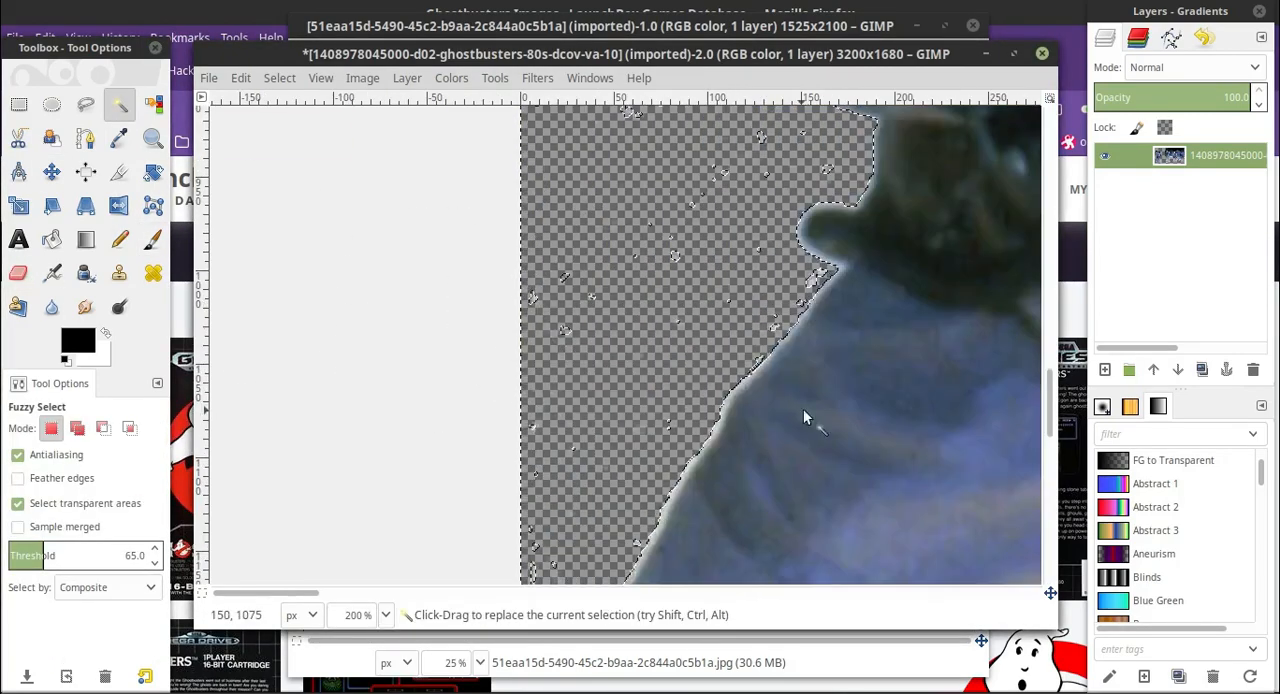
{"action": "key", "text": "shift+e"}
{"action": "scroll", "coordinate": [629, 377], "scroll_direction": "up", "scroll_amount": 5}
{"action": "key", "text": "u"}
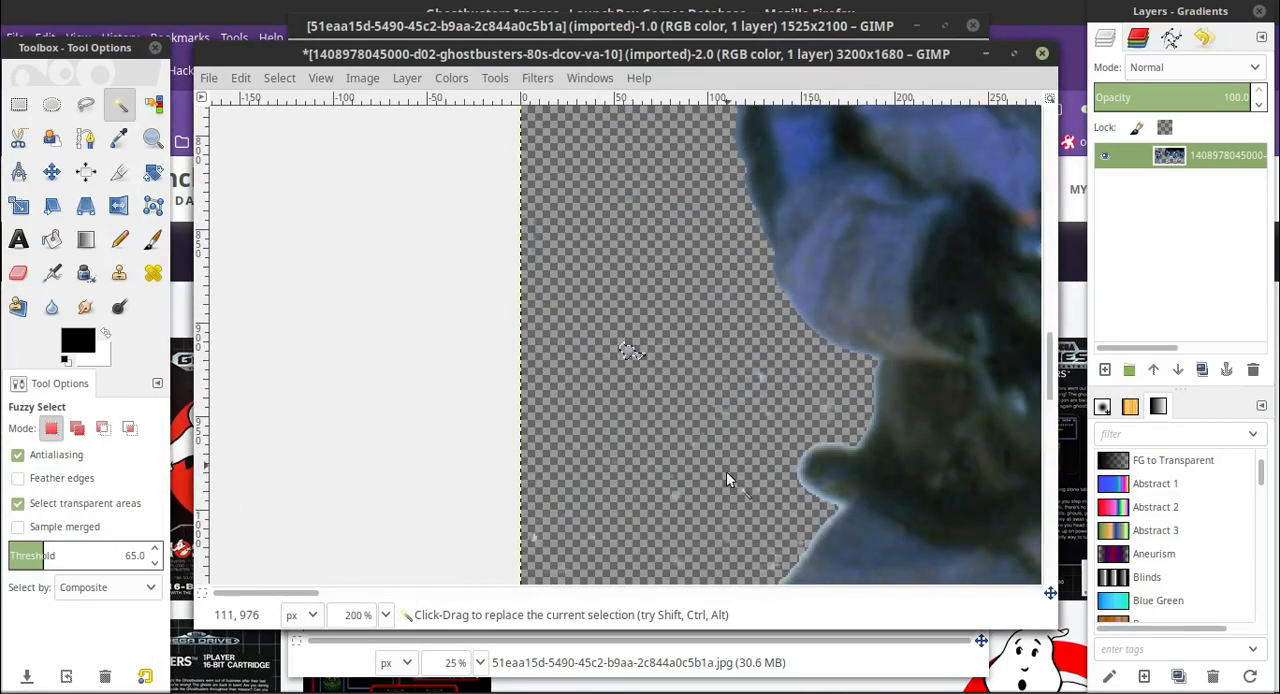
{"action": "key", "text": "shift+e"}
{"action": "key", "text": "u"}
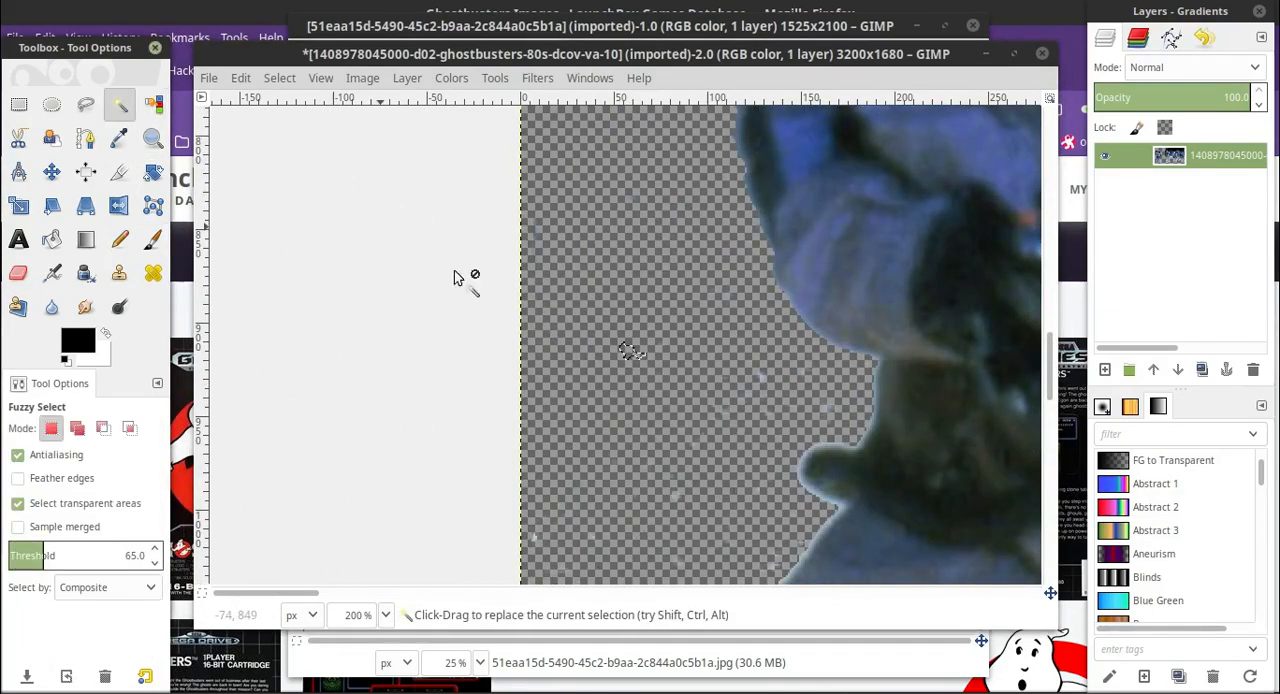
Fuzzy-select the transparent background around the leftmost man and grow the selection by 4 px.
{"action": "scroll", "coordinate": [712, 375], "scroll_direction": "down", "scroll_amount": 10}
{"action": "scroll", "coordinate": [692, 340], "scroll_direction": "up", "scroll_amount": 8}
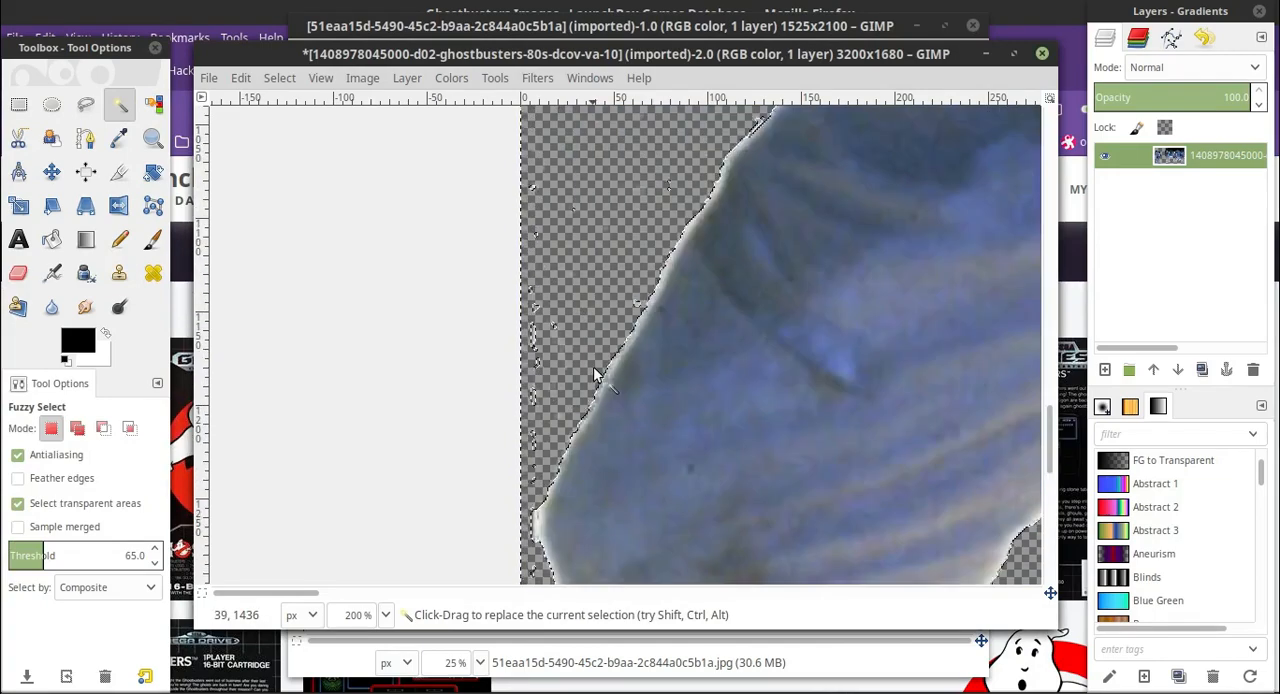
{"action": "left_click", "coordinate": [279, 77]}
{"action": "left_click", "coordinate": [290, 346]}
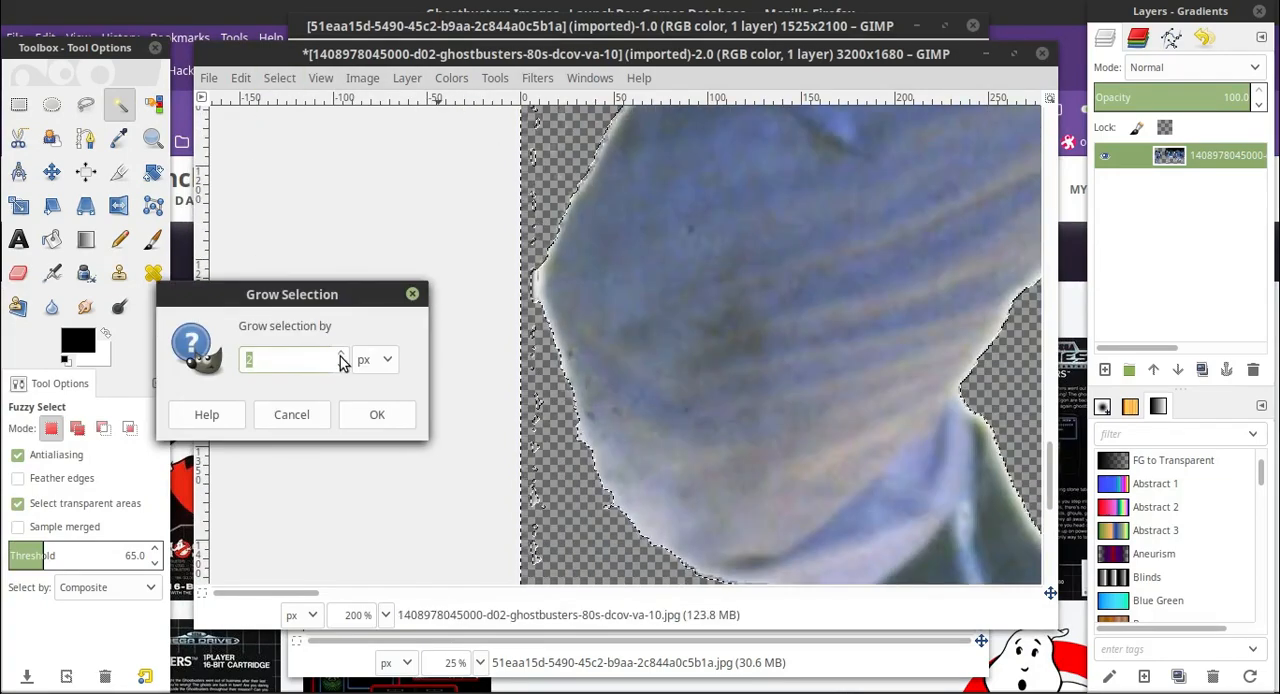
{"action": "type", "text": "4"}
{"action": "left_click", "coordinate": [372, 414]}
{"action": "scroll", "coordinate": [432, 393], "scroll_direction": "down", "scroll_amount": 5}
{"action": "scroll", "coordinate": [432, 393], "scroll_direction": "up", "scroll_amount": 6}
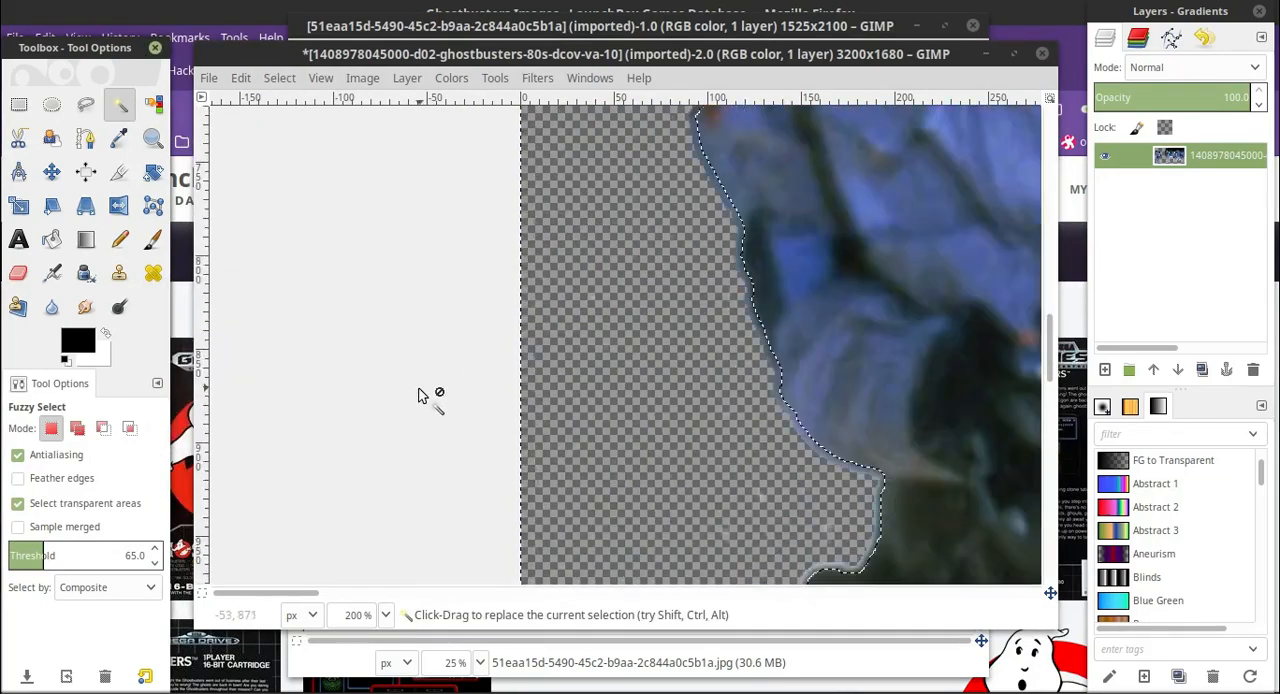
Set the eraser size to about 153 and erase the specks in the selected background beside and below the leftmost man.
{"action": "key", "text": "shift+e"}
{"action": "left_click", "coordinate": [23, 535]}
{"action": "left_click_drag", "start_coordinate": [505, 396], "coordinate": [643, 290]}
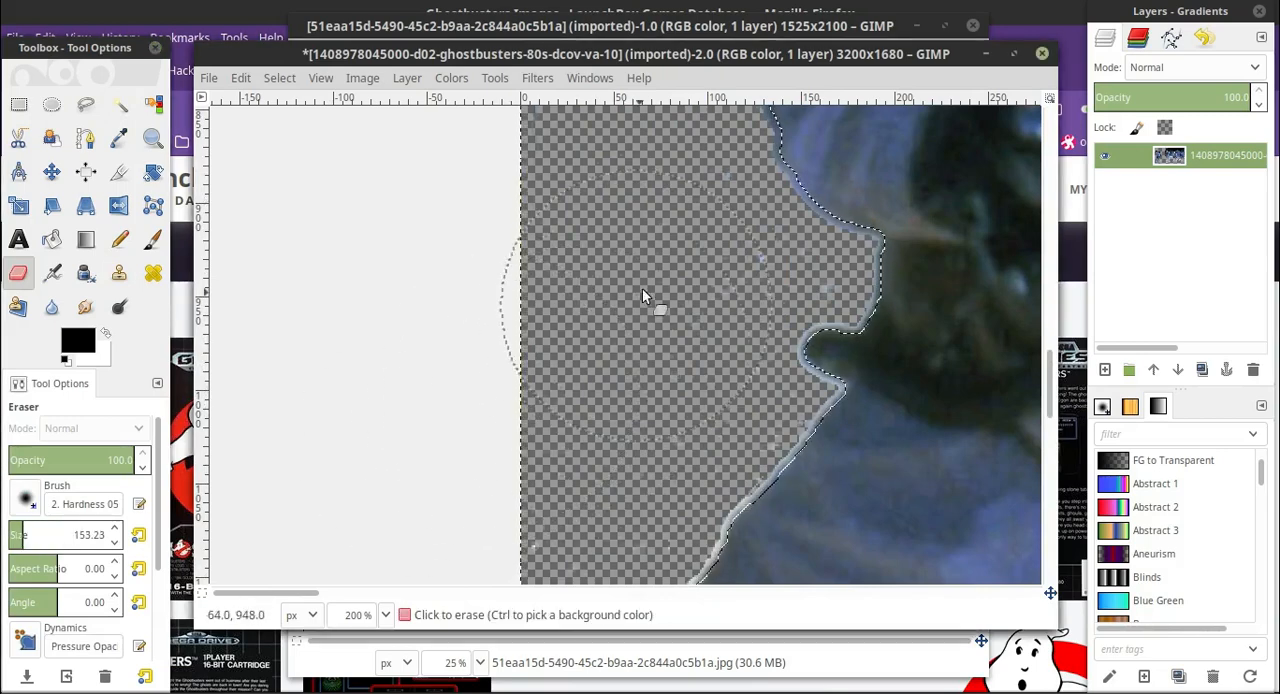
{"action": "scroll", "coordinate": [433, 469], "scroll_direction": "down", "scroll_amount": 3}
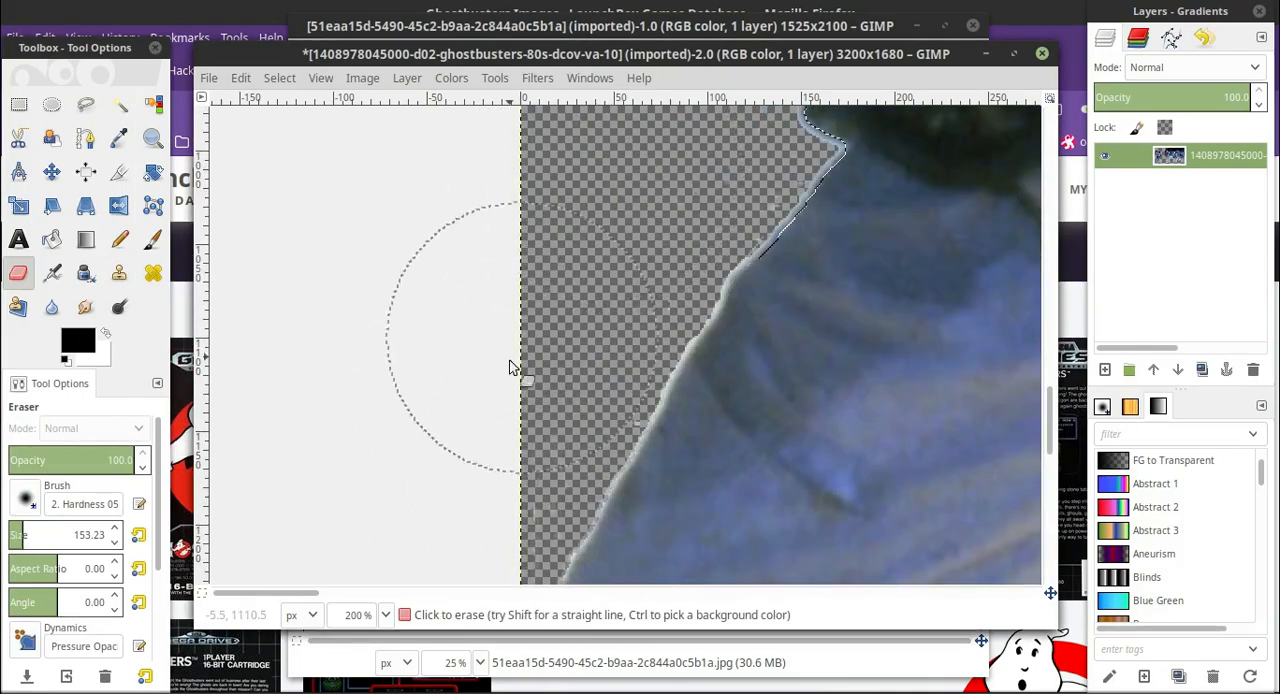
{"action": "scroll", "coordinate": [509, 368], "scroll_direction": "down", "scroll_amount": 4}
{"action": "scroll", "coordinate": [395, 226], "scroll_direction": "down", "scroll_amount": 4}
{"action": "scroll", "coordinate": [498, 393], "scroll_direction": "down", "scroll_amount": 3}
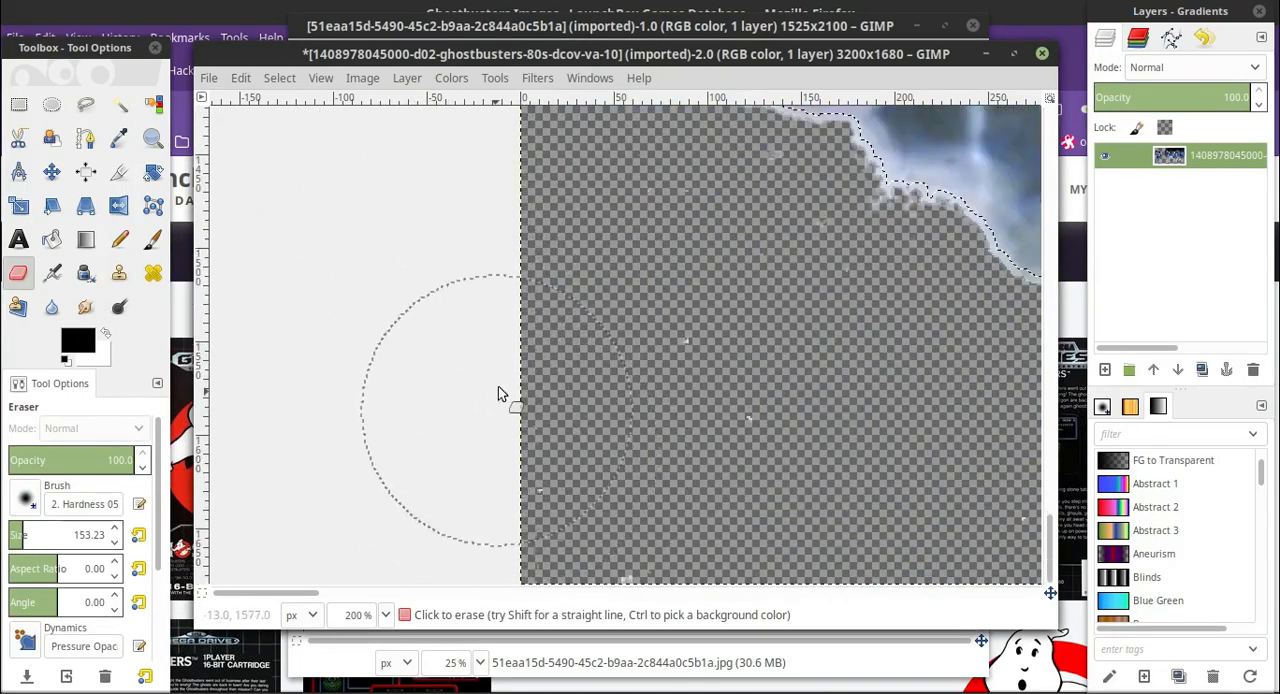
{"action": "scroll", "coordinate": [740, 400], "scroll_direction": "up", "scroll_amount": 2}
{"action": "scroll", "coordinate": [708, 436], "scroll_direction": "down", "scroll_amount": 2}
Erase the specks below the leftmost man's foot, reduce the eraser size to about 75, and clear the speck between his legs.
{"action": "scroll", "coordinate": [320, 594], "scroll_direction": "down", "scroll_amount": 5}
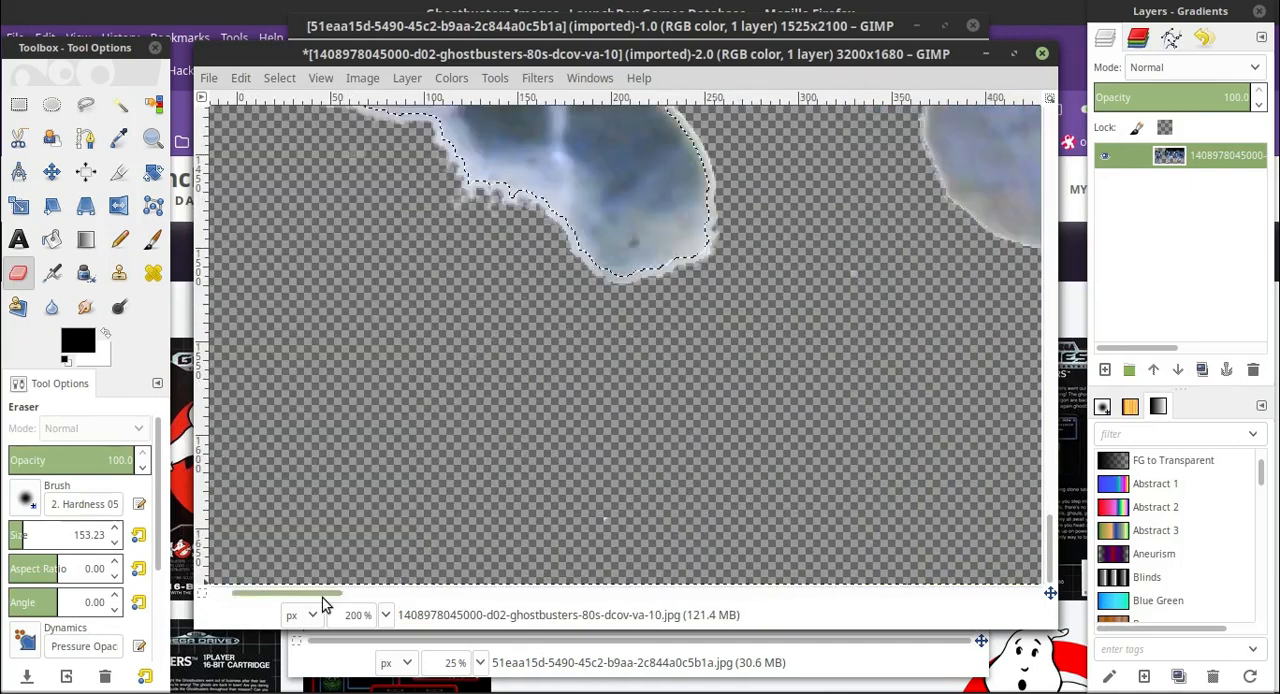
{"action": "scroll", "coordinate": [320, 594], "scroll_direction": "up", "scroll_amount": 2}
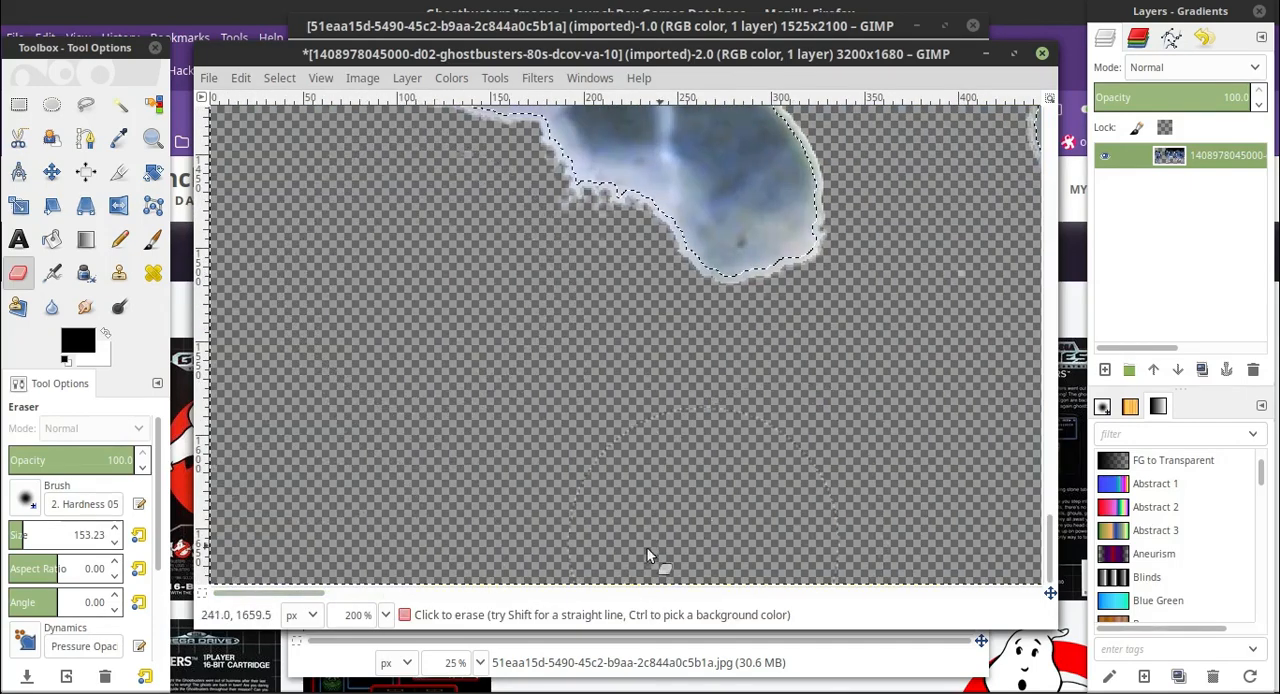
{"action": "scroll", "coordinate": [348, 596], "scroll_direction": "down", "scroll_amount": 5}
{"action": "scroll", "coordinate": [348, 596], "scroll_direction": "up", "scroll_amount": 1}
{"action": "scroll", "coordinate": [620, 378], "scroll_direction": "up", "scroll_amount": 6}
{"action": "left_click", "coordinate": [114, 541]}
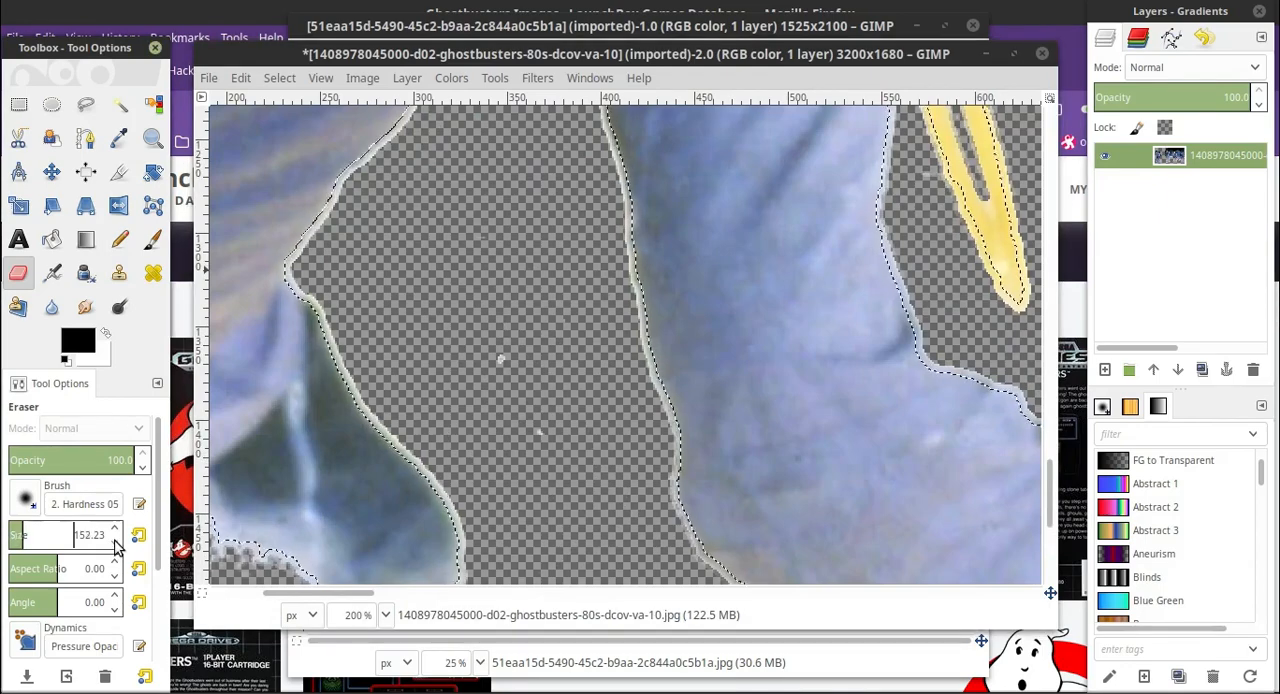
{"action": "left_click", "coordinate": [114, 541]}
{"action": "left_click_drag", "start_coordinate": [482, 325], "coordinate": [530, 440]}
{"action": "scroll", "coordinate": [500, 380], "scroll_direction": "up", "scroll_amount": 4}
{"action": "scroll", "coordinate": [294, 594], "scroll_direction": "up", "scroll_amount": 4}
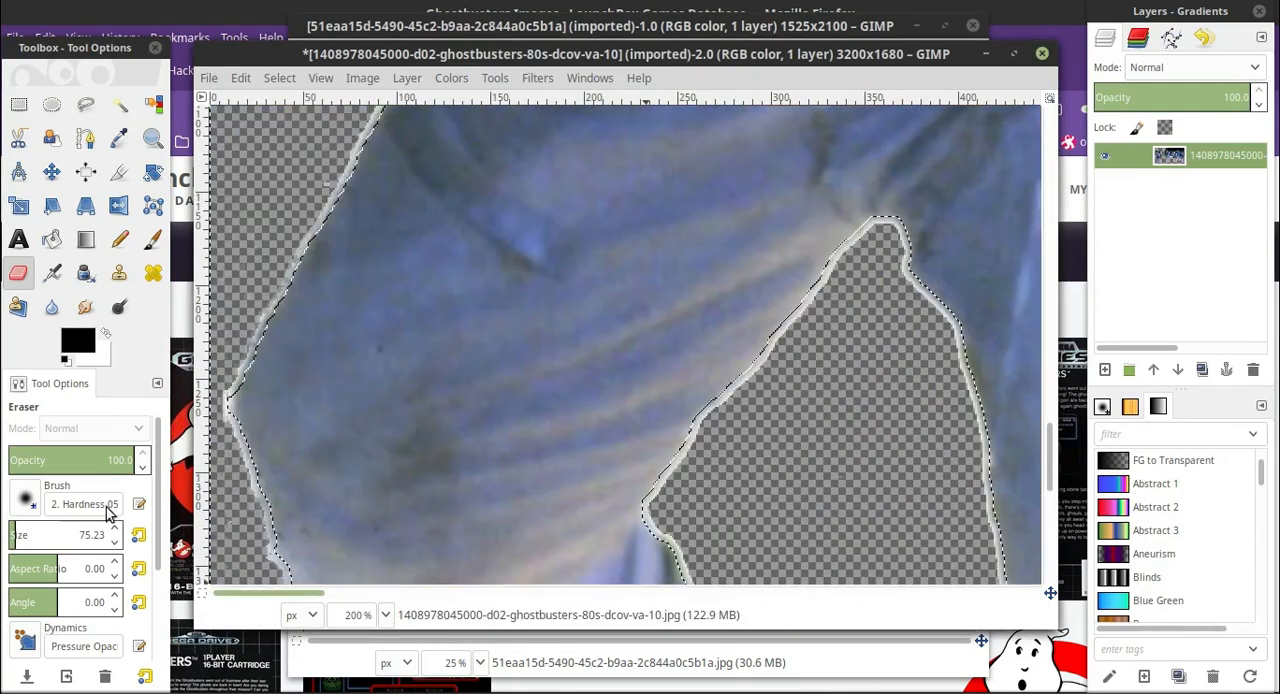
Set the eraser size to about 60 and erase the pale fringe down the outer thigh of the leftmost man's bent leg.
{"action": "scroll", "coordinate": [257, 426], "scroll_direction": "up", "scroll_amount": 4}
{"action": "scroll", "coordinate": [275, 402], "scroll_direction": "up", "scroll_amount": 4}
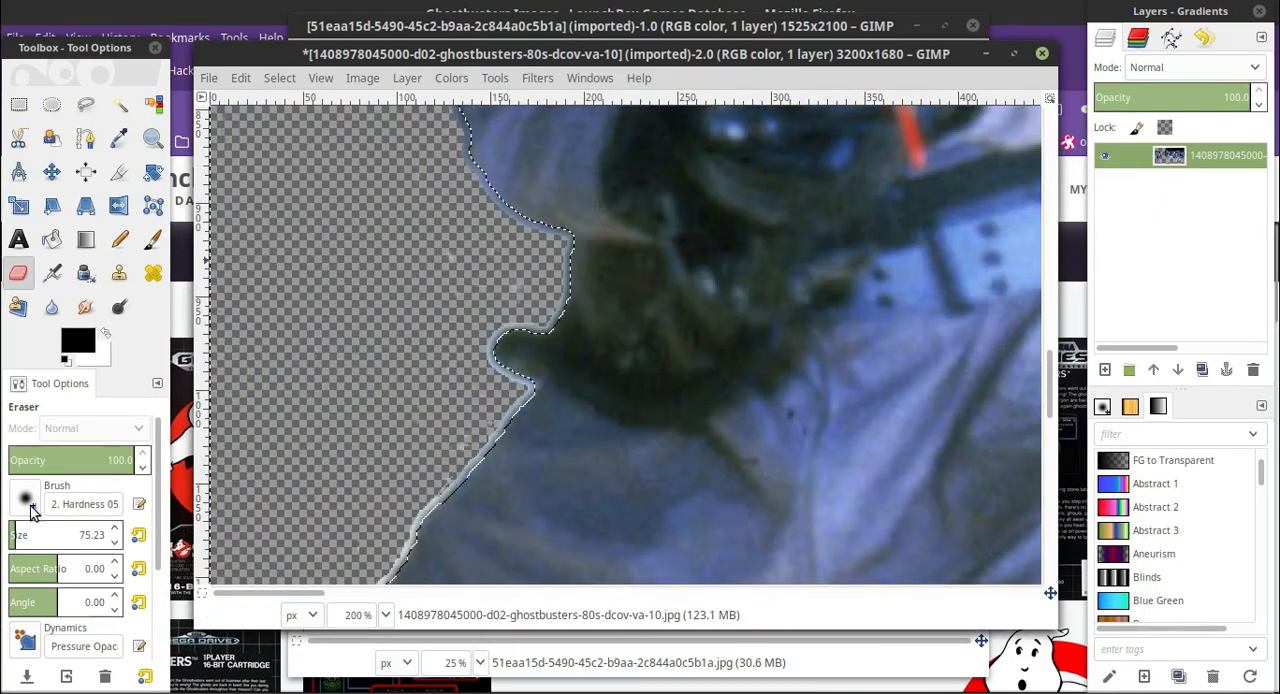
{"action": "left_click", "coordinate": [114, 541]}
{"action": "scroll", "coordinate": [388, 409], "scroll_direction": "down", "scroll_amount": 6}
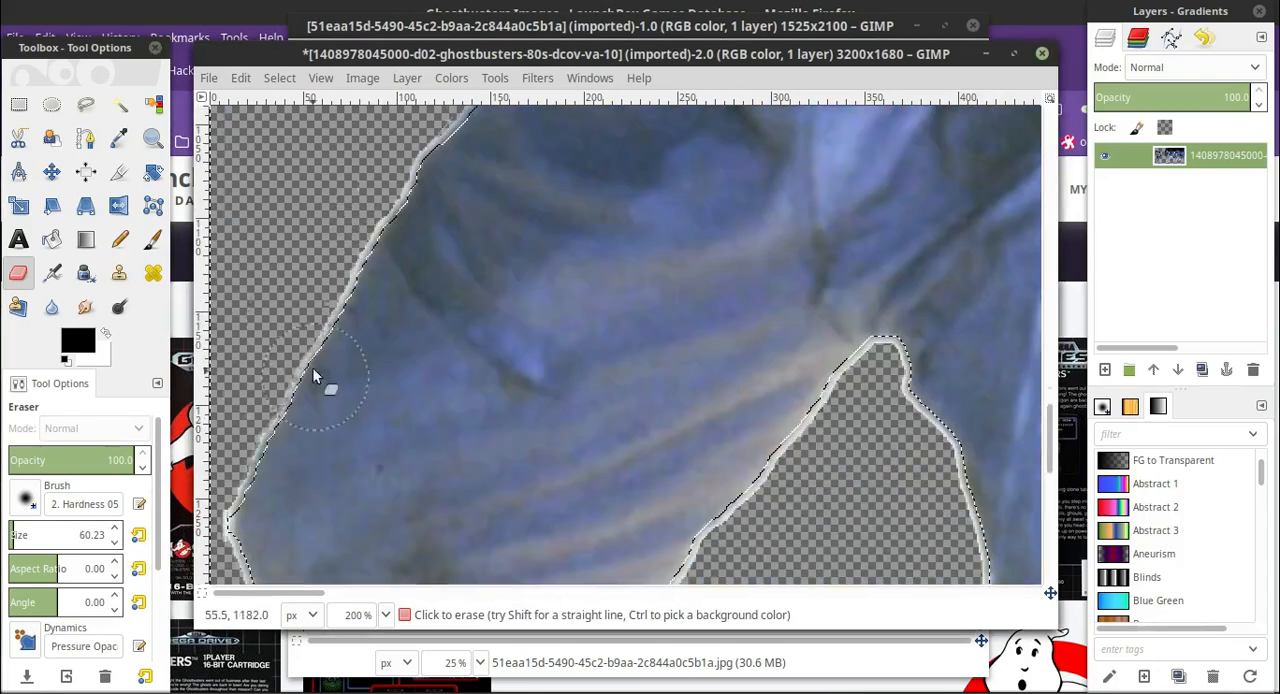
{"action": "scroll", "coordinate": [314, 371], "scroll_direction": "up", "scroll_amount": 2}
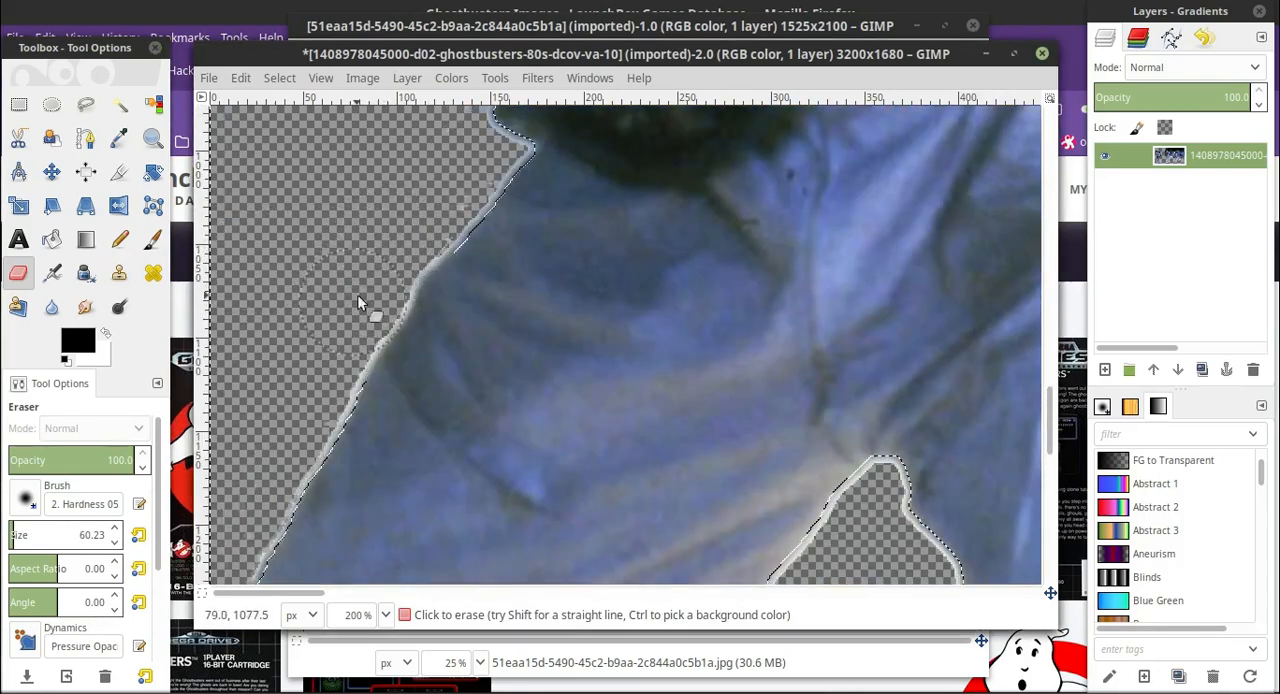
{"action": "mouse_move", "coordinate": [357, 294]}
{"action": "left_mouse_down"}
{"action": "mouse_move", "coordinate": [301, 425]}
{"action": "mouse_move", "coordinate": [232, 492]}
{"action": "left_mouse_up"}
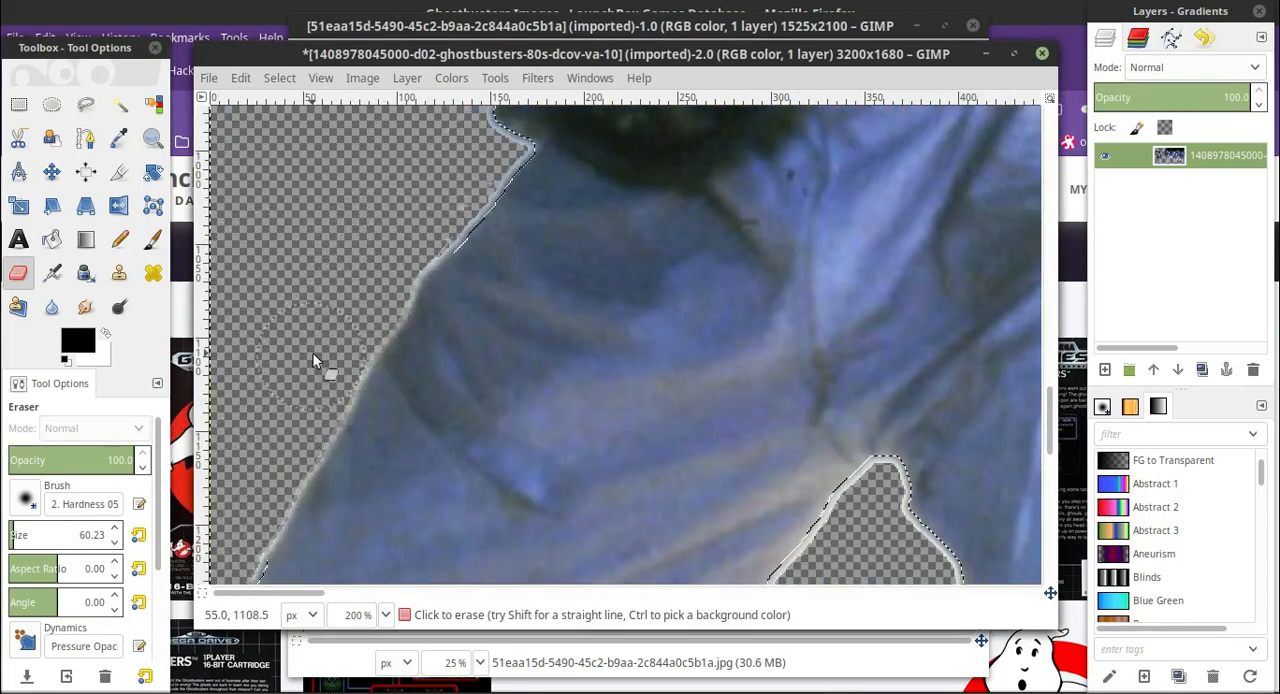
{"action": "scroll", "coordinate": [231, 203], "scroll_direction": "down", "scroll_amount": 3}
{"action": "scroll", "coordinate": [235, 280], "scroll_direction": "down", "scroll_amount": 6}
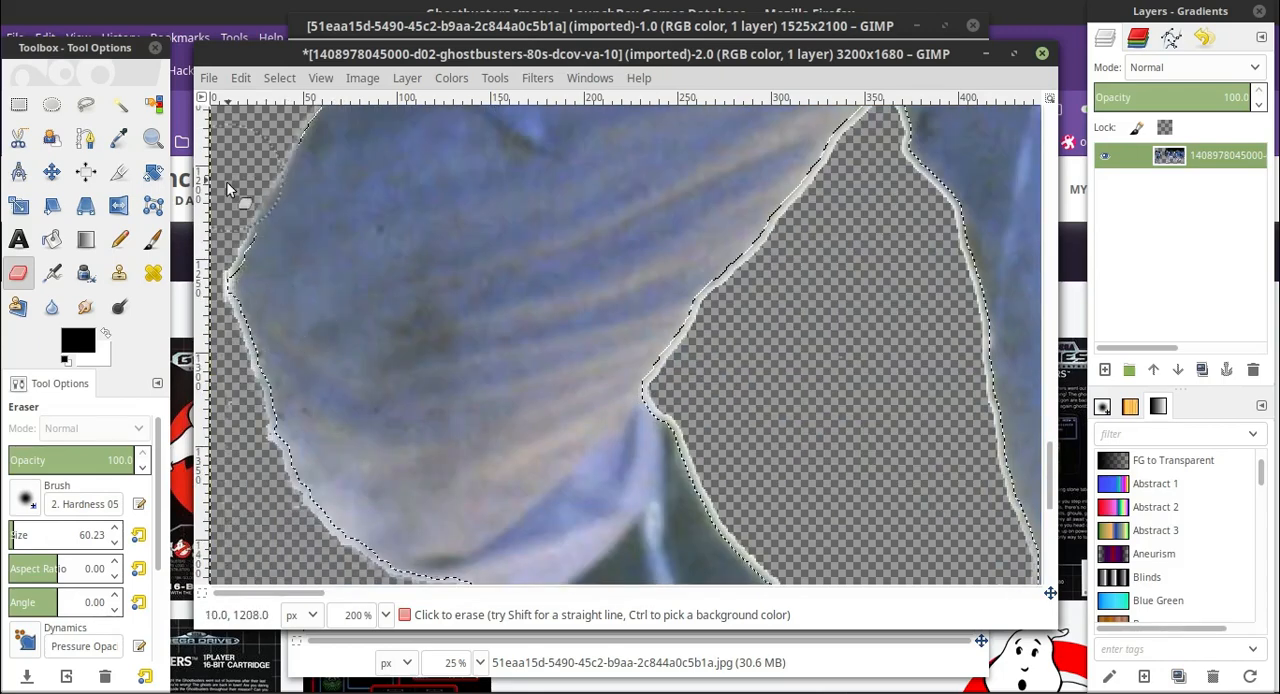
Erase the pale fringe around the knee, shin and boot of the leftmost man's bent leg.
{"action": "mouse_move", "coordinate": [177, 318]}
{"action": "left_mouse_down"}
{"action": "mouse_move", "coordinate": [188, 346]}
{"action": "mouse_move", "coordinate": [191, 280]}
{"action": "mouse_move", "coordinate": [213, 377]}
{"action": "mouse_move", "coordinate": [184, 286]}
{"action": "mouse_move", "coordinate": [204, 266]}
{"action": "mouse_move", "coordinate": [200, 236]}
{"action": "mouse_move", "coordinate": [251, 487]}
{"action": "mouse_move", "coordinate": [226, 446]}
{"action": "left_mouse_up"}
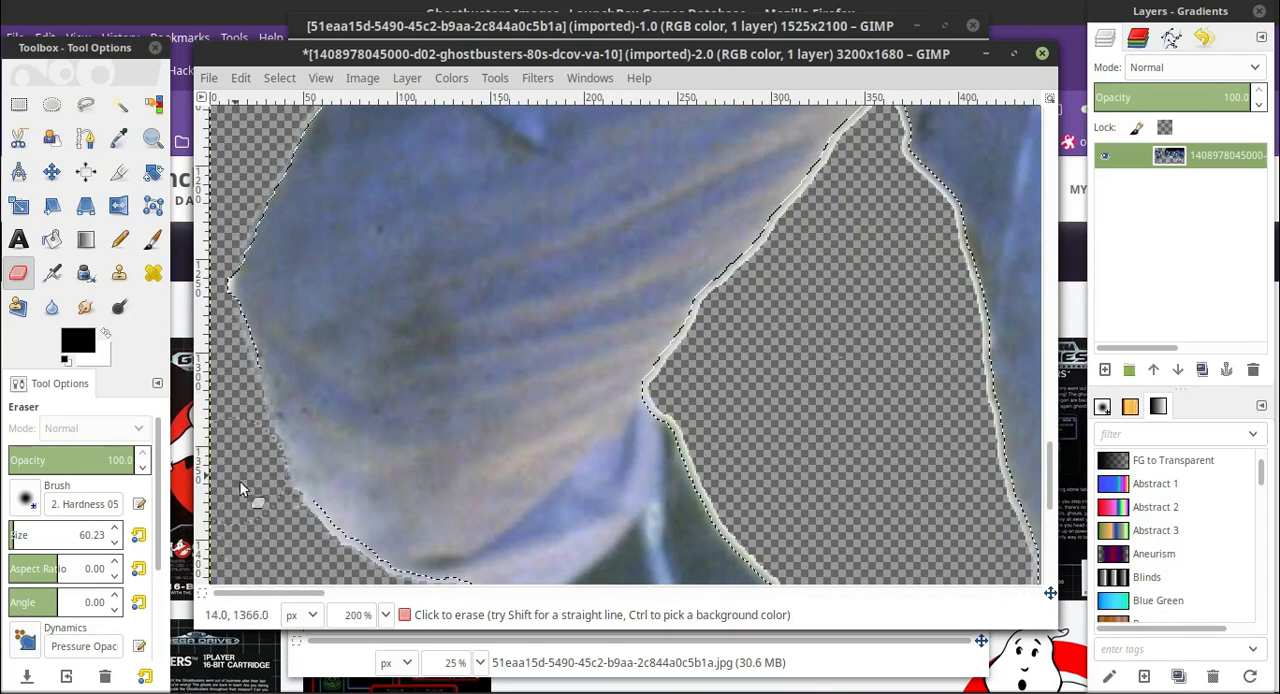
{"action": "left_click_drag", "start_coordinate": [294, 557], "coordinate": [302, 559]}
{"action": "scroll", "coordinate": [288, 400], "scroll_direction": "down", "scroll_amount": 2}
{"action": "scroll", "coordinate": [280, 247], "scroll_direction": "up", "scroll_amount": 1}
{"action": "mouse_move", "coordinate": [226, 235]}
{"action": "left_mouse_down"}
{"action": "mouse_move", "coordinate": [278, 483]}
{"action": "mouse_move", "coordinate": [306, 458]}
{"action": "mouse_move", "coordinate": [344, 465]}
{"action": "mouse_move", "coordinate": [463, 516]}
{"action": "left_mouse_up"}
{"action": "scroll", "coordinate": [497, 450], "scroll_direction": "down", "scroll_amount": 1}
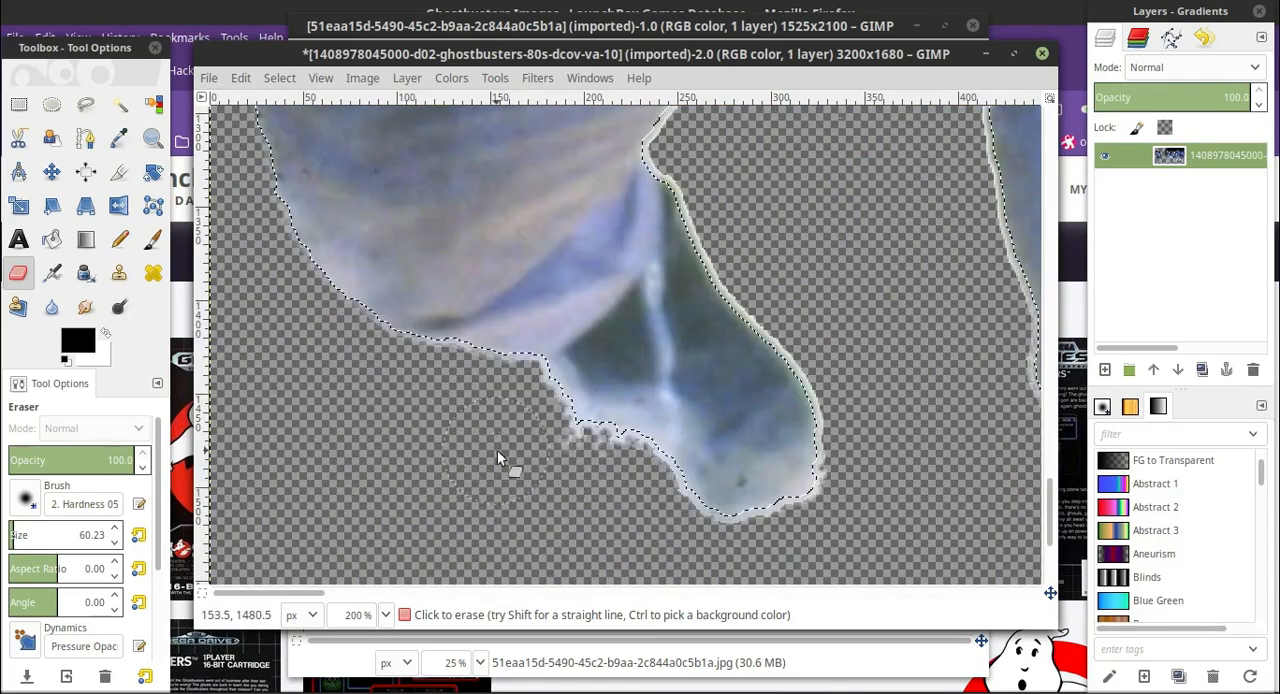
{"action": "mouse_move", "coordinate": [497, 450]}
{"action": "left_mouse_down"}
{"action": "mouse_move", "coordinate": [575, 481]}
{"action": "mouse_move", "coordinate": [522, 408]}
{"action": "mouse_move", "coordinate": [561, 465]}
{"action": "mouse_move", "coordinate": [637, 514]}
{"action": "mouse_move", "coordinate": [763, 561]}
{"action": "mouse_move", "coordinate": [706, 551]}
{"action": "mouse_move", "coordinate": [563, 481]}
{"action": "mouse_move", "coordinate": [857, 429]}
{"action": "mouse_move", "coordinate": [875, 411]}
{"action": "mouse_move", "coordinate": [855, 332]}
{"action": "mouse_move", "coordinate": [862, 502]}
{"action": "mouse_move", "coordinate": [793, 437]}
{"action": "mouse_move", "coordinate": [842, 466]}
{"action": "mouse_move", "coordinate": [720, 319]}
{"action": "mouse_move", "coordinate": [773, 414]}
{"action": "mouse_move", "coordinate": [748, 263]}
{"action": "mouse_move", "coordinate": [764, 368]}
{"action": "mouse_move", "coordinate": [724, 395]}
{"action": "mouse_move", "coordinate": [715, 380]}
{"action": "mouse_move", "coordinate": [693, 382]}
{"action": "mouse_move", "coordinate": [717, 392]}
{"action": "mouse_move", "coordinate": [763, 325]}
{"action": "mouse_move", "coordinate": [737, 331]}
{"action": "mouse_move", "coordinate": [815, 245]}
{"action": "left_mouse_up"}
Set the eraser size to about 31 and erase the pale fringe around the leftmost man's crotch and inner thighs.
{"action": "scroll", "coordinate": [867, 373], "scroll_direction": "up", "scroll_amount": 1}
{"action": "scroll", "coordinate": [748, 262], "scroll_direction": "up", "scroll_amount": 1}
{"action": "scroll", "coordinate": [858, 385], "scroll_direction": "up", "scroll_amount": 1}
{"action": "left_click", "coordinate": [114, 542]}
{"action": "scroll", "coordinate": [837, 405], "scroll_direction": "up", "scroll_amount": 1}
{"action": "left_click_drag", "start_coordinate": [837, 405], "coordinate": [846, 401]}
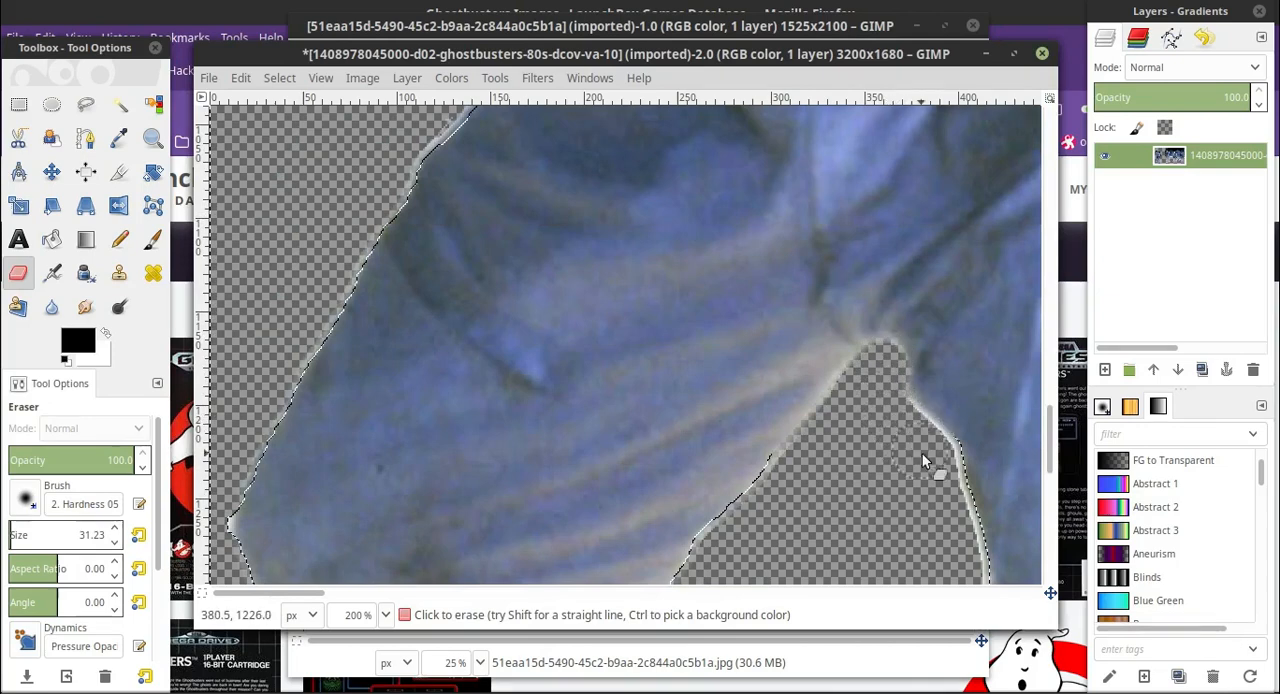
{"action": "scroll", "coordinate": [941, 375], "scroll_direction": "down", "scroll_amount": 1}
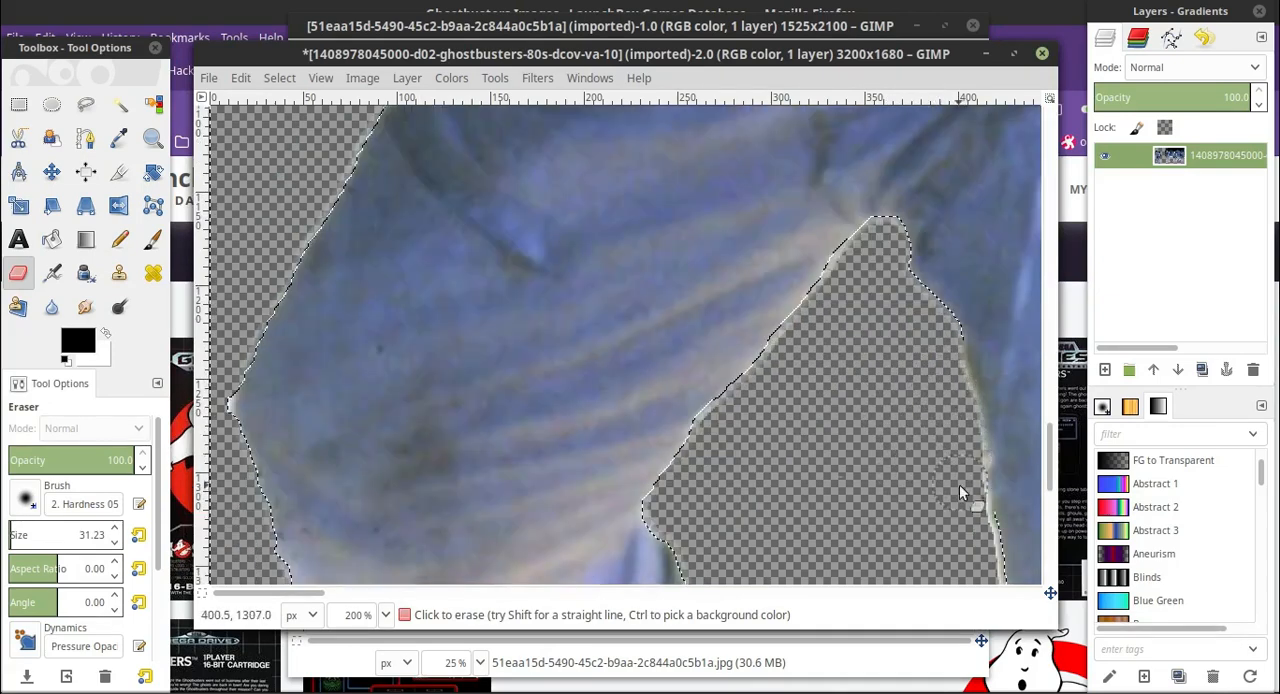
{"action": "scroll", "coordinate": [941, 381], "scroll_direction": "down", "scroll_amount": 4}
{"action": "scroll", "coordinate": [400, 592], "scroll_direction": "down", "scroll_amount": 5}
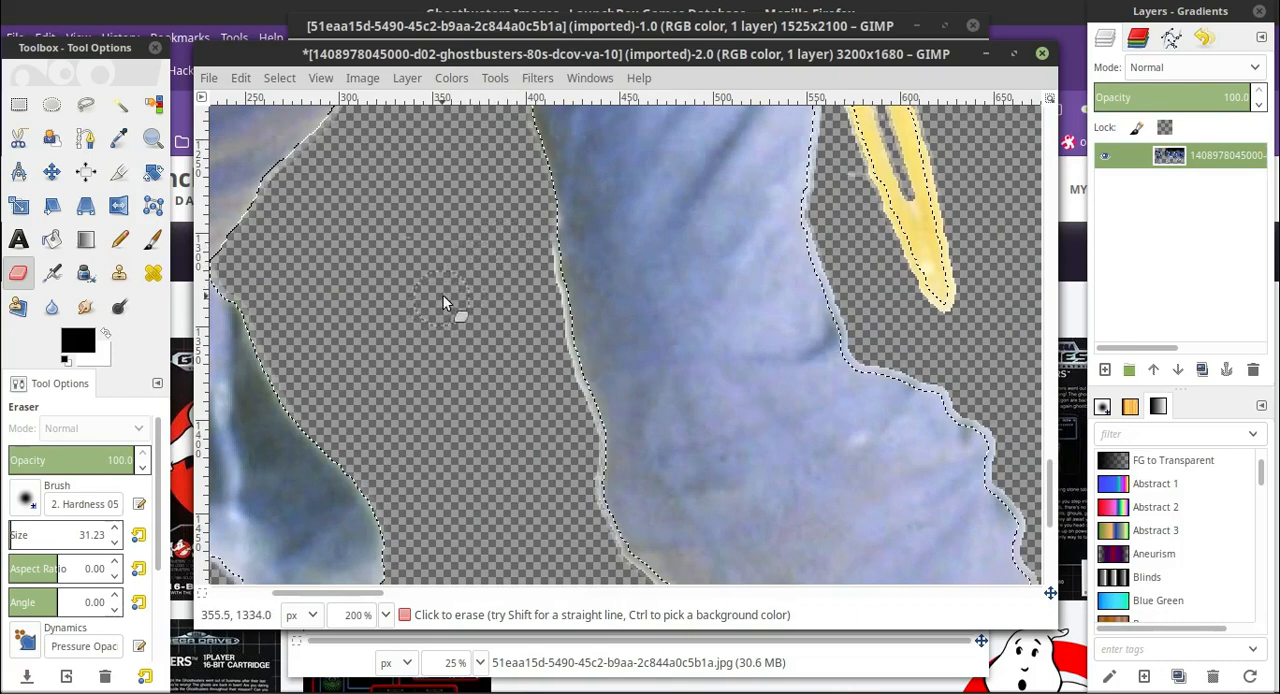
Set the eraser size to about 61 and erase the pale fringe down the inner edge of the leftmost man's straighter leg.
{"action": "left_click", "coordinate": [114, 529]}
{"action": "left_click_drag", "start_coordinate": [492, 241], "coordinate": [519, 297]}
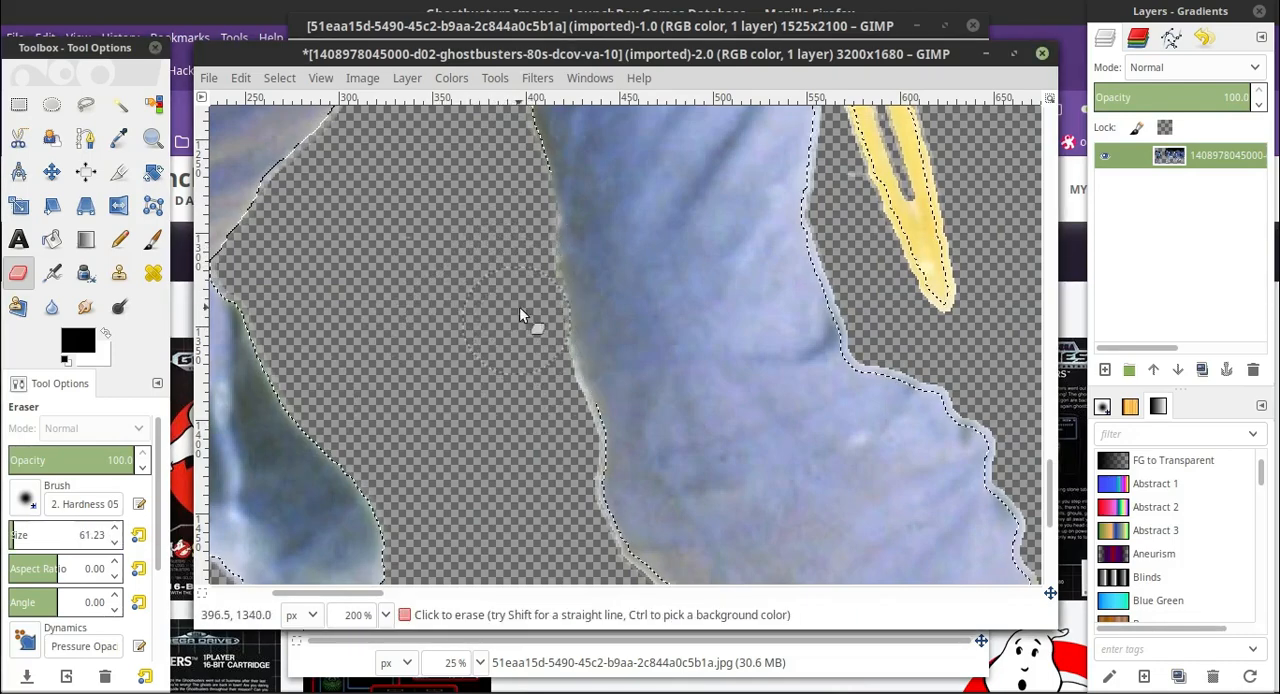
{"action": "scroll", "coordinate": [549, 321], "scroll_direction": "down", "scroll_amount": 3}
{"action": "mouse_move", "coordinate": [565, 429]}
{"action": "left_mouse_down"}
{"action": "mouse_move", "coordinate": [550, 325]}
{"action": "mouse_move", "coordinate": [565, 452]}
{"action": "mouse_move", "coordinate": [755, 538]}
{"action": "left_mouse_up"}
{"action": "scroll", "coordinate": [549, 323], "scroll_direction": "up", "scroll_amount": 2}
{"action": "scroll", "coordinate": [860, 400], "scroll_direction": "down", "scroll_amount": 2}
Erase the pale fringe along the underside of the leftmost man's straighter leg and around its boot.
{"action": "mouse_move", "coordinate": [829, 341]}
{"action": "left_mouse_down"}
{"action": "mouse_move", "coordinate": [913, 488]}
{"action": "mouse_move", "coordinate": [965, 480]}
{"action": "left_mouse_up"}
{"action": "scroll", "coordinate": [600, 500], "scroll_direction": "right", "scroll_amount": 4}
{"action": "mouse_move", "coordinate": [449, 526]}
{"action": "left_mouse_down"}
{"action": "mouse_move", "coordinate": [576, 548]}
{"action": "mouse_move", "coordinate": [643, 486]}
{"action": "mouse_move", "coordinate": [488, 541]}
{"action": "mouse_move", "coordinate": [606, 337]}
{"action": "left_mouse_up"}
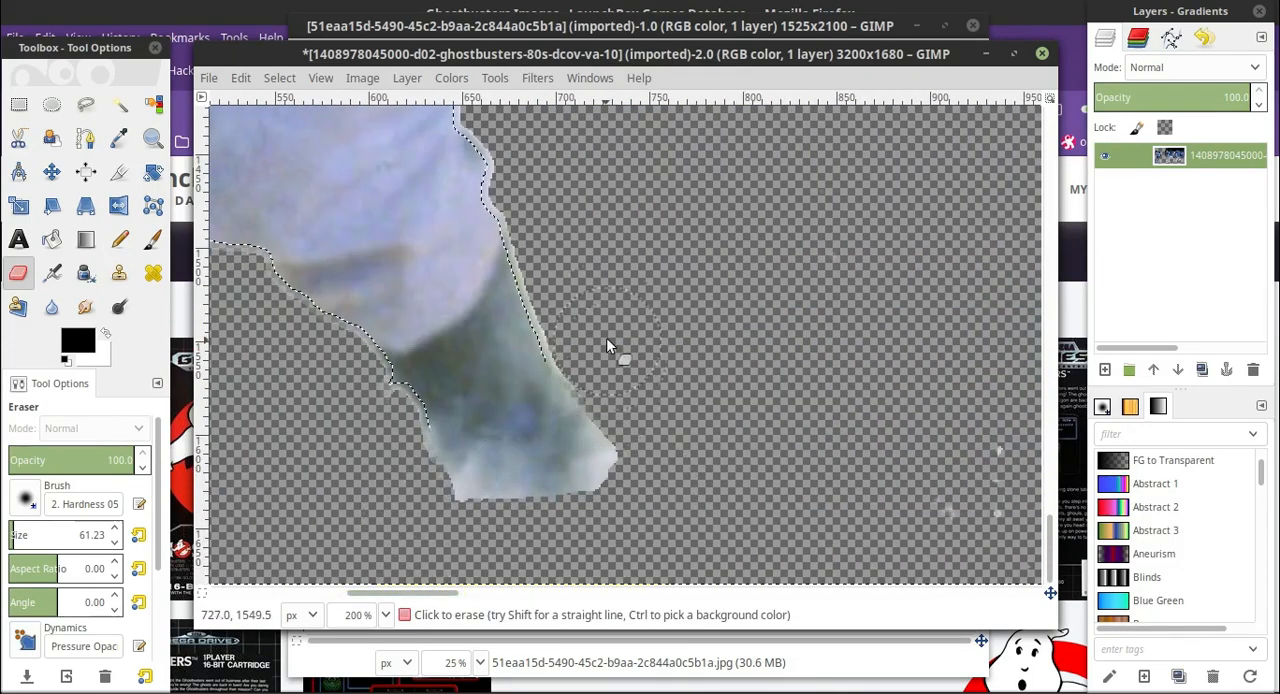
Erase the pale fringe up the outer shin and knee, and use eraser size of about 21 for the thigh beside the yellow strap.
{"action": "scroll", "coordinate": [606, 337], "scroll_direction": "up", "scroll_amount": 2}
{"action": "scroll", "coordinate": [556, 384], "scroll_direction": "up", "scroll_amount": 2}
{"action": "mouse_move", "coordinate": [537, 456]}
{"action": "left_mouse_down"}
{"action": "mouse_move", "coordinate": [537, 369]}
{"action": "mouse_move", "coordinate": [506, 318]}
{"action": "left_mouse_up"}
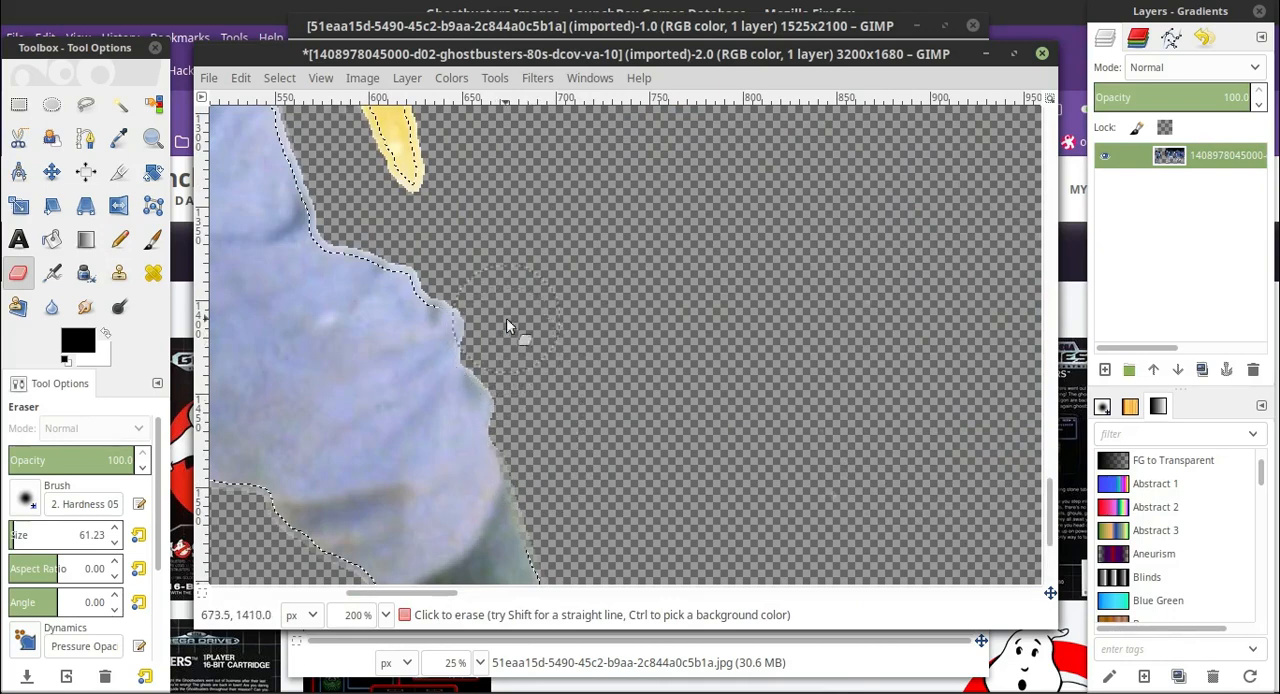
{"action": "scroll", "coordinate": [537, 250], "scroll_direction": "up", "scroll_amount": 4}
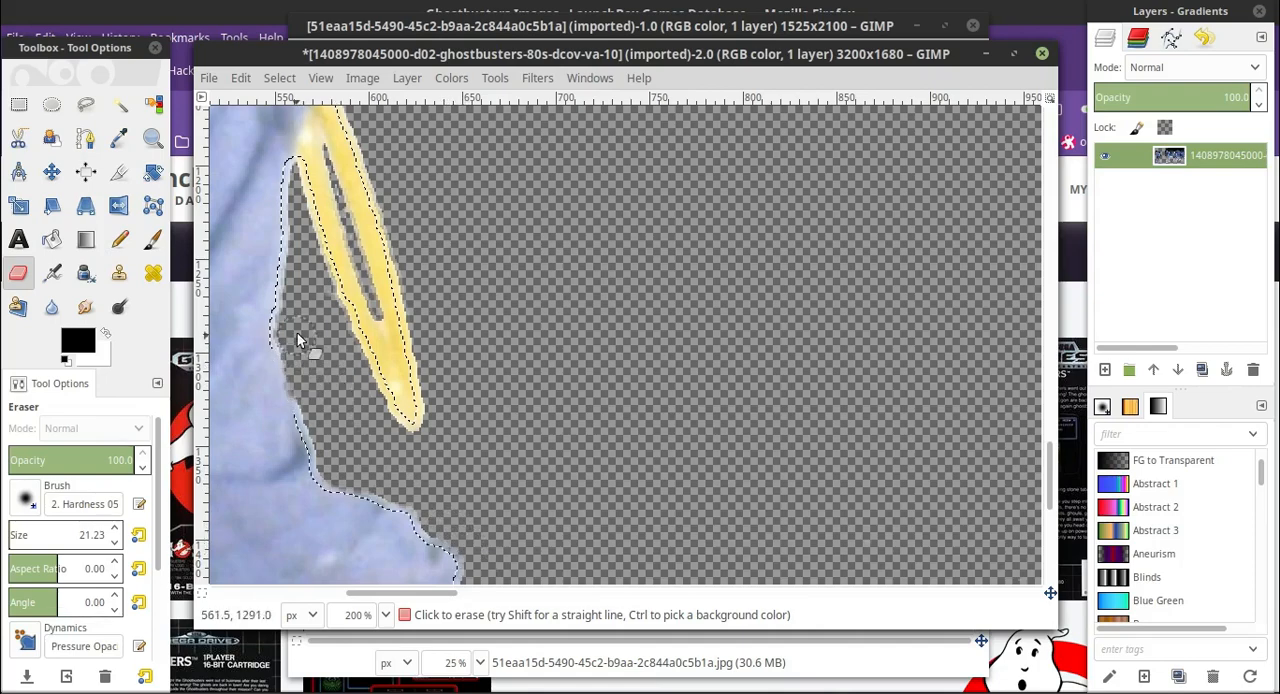
{"action": "scroll", "coordinate": [414, 298], "scroll_direction": "up", "scroll_amount": 20}
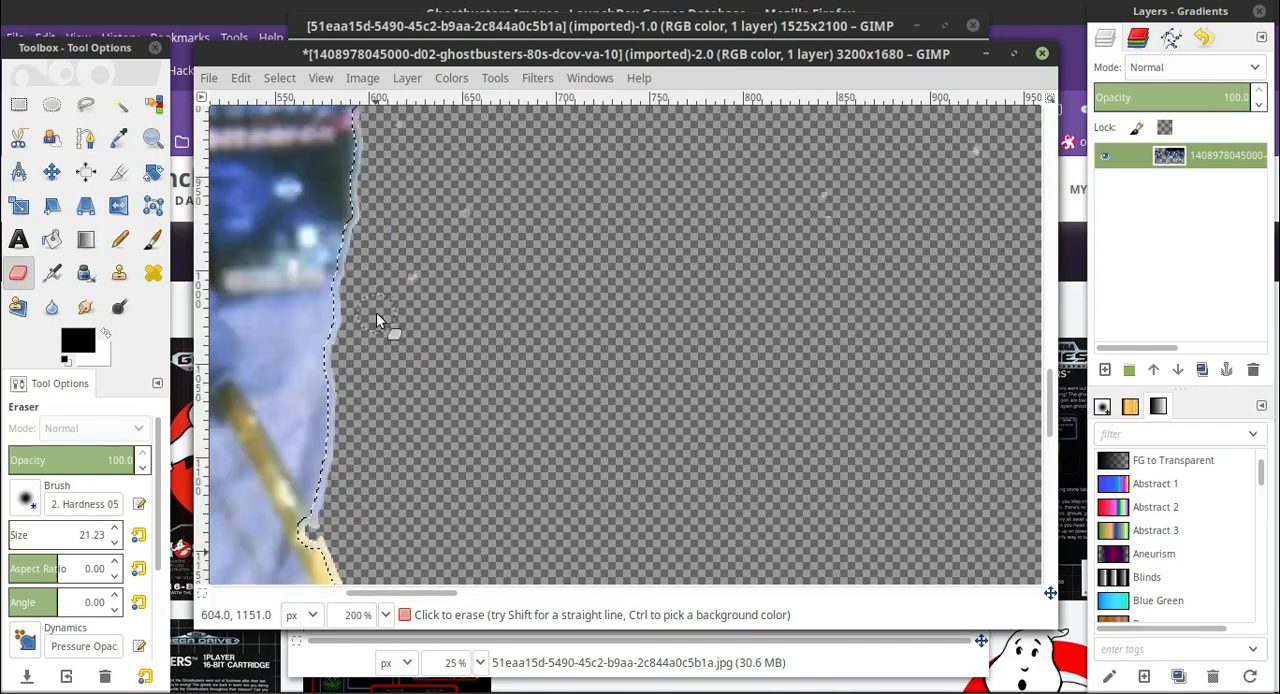
Clear the selection outline around the leftmost man so nothing in the image is selected.
{"action": "left_click", "coordinate": [386, 616]}
{"action": "left_click", "coordinate": [385, 510]}
{"action": "scroll", "coordinate": [569, 528], "scroll_direction": "down", "scroll_amount": 14}
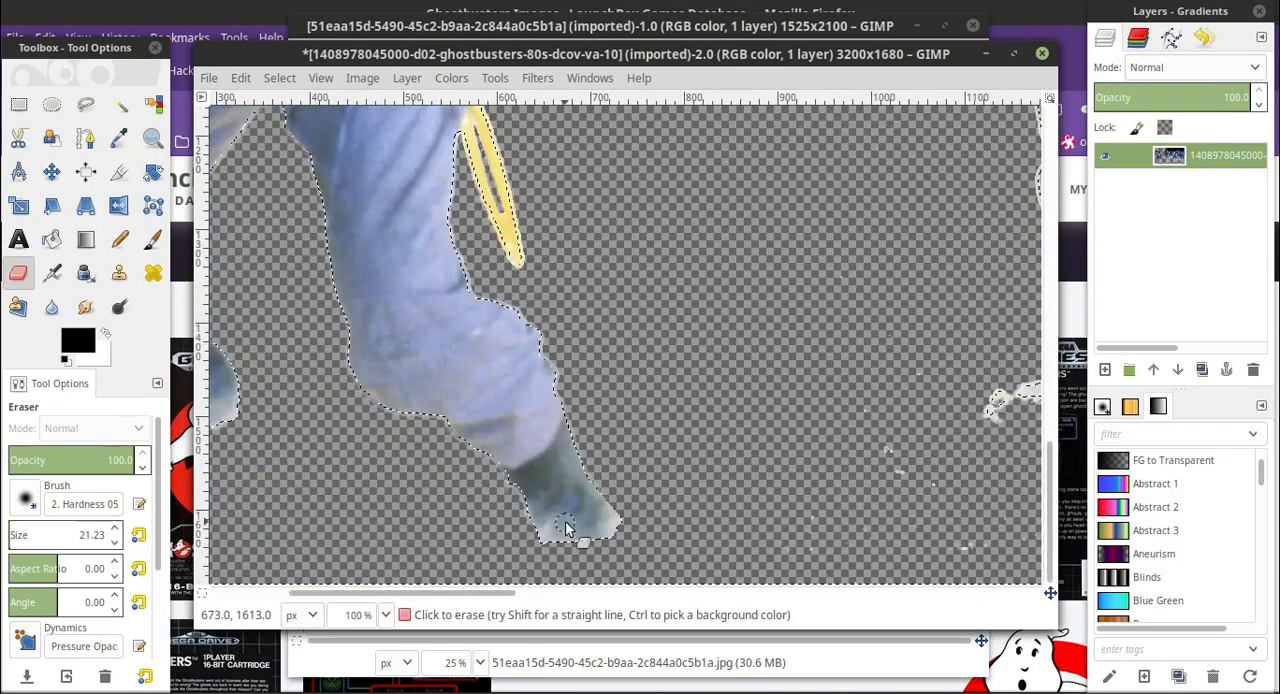
{"action": "left_click_drag", "start_coordinate": [427, 592], "coordinate": [320, 592]}
{"action": "scroll", "coordinate": [302, 366], "scroll_direction": "up", "scroll_amount": 12}
{"action": "scroll", "coordinate": [302, 362], "scroll_direction": "up", "scroll_amount": 5}
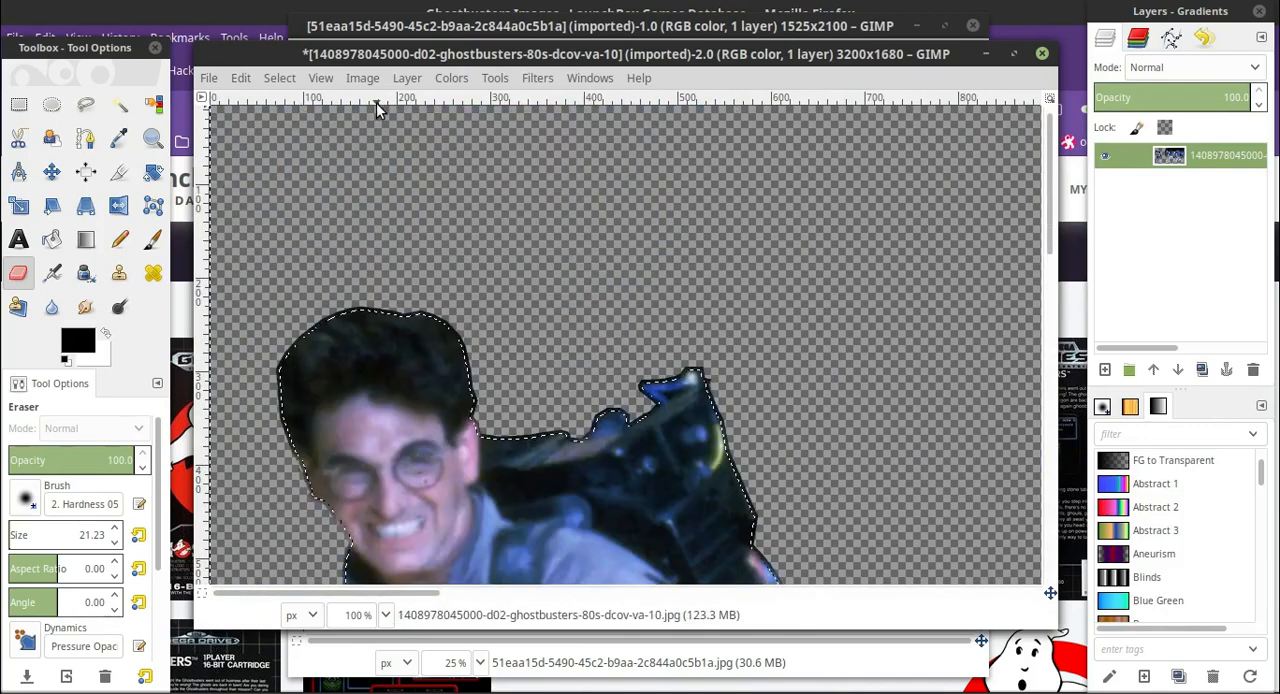
{"action": "left_click", "coordinate": [281, 78]}
{"action": "left_click", "coordinate": [304, 124]}
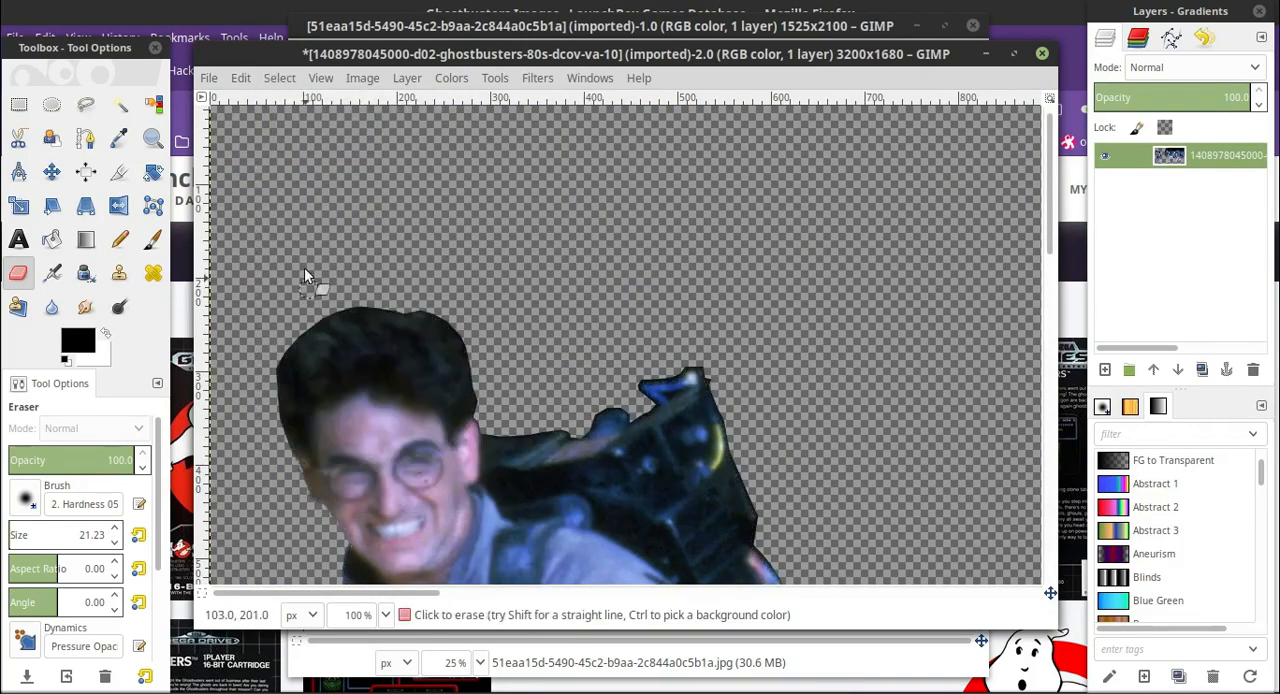
Draw a rectangular selection around the leftmost man, beginning in the empty area above his head.
{"action": "left_click", "coordinate": [121, 104]}
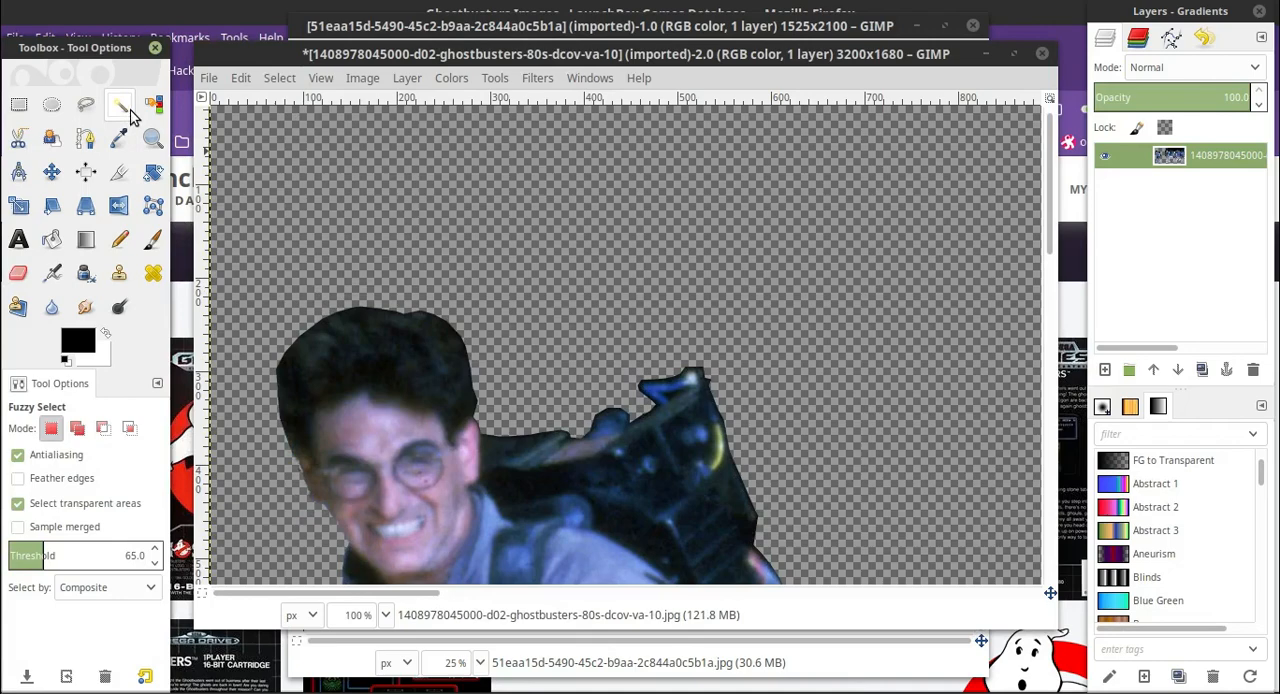
{"action": "left_click", "coordinate": [19, 104]}
{"action": "left_click", "coordinate": [386, 615]}
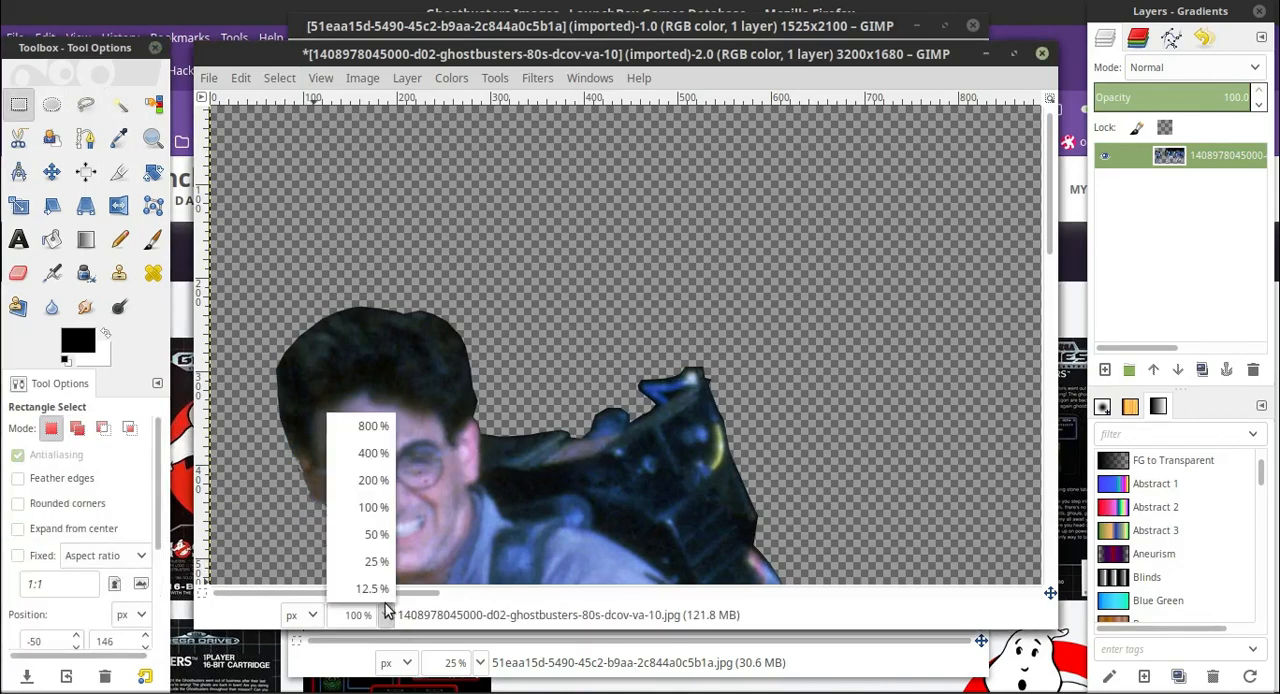
{"action": "left_click", "coordinate": [376, 535]}
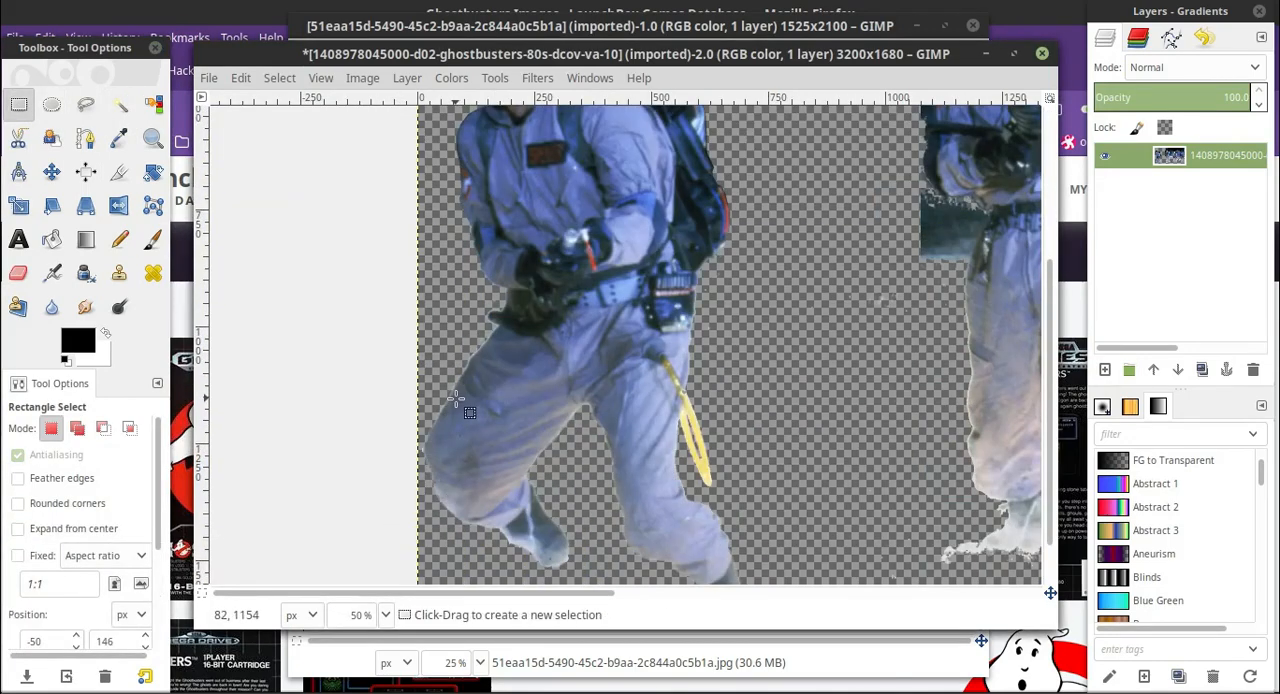
{"action": "scroll", "coordinate": [455, 398], "scroll_direction": "up", "scroll_amount": 5}
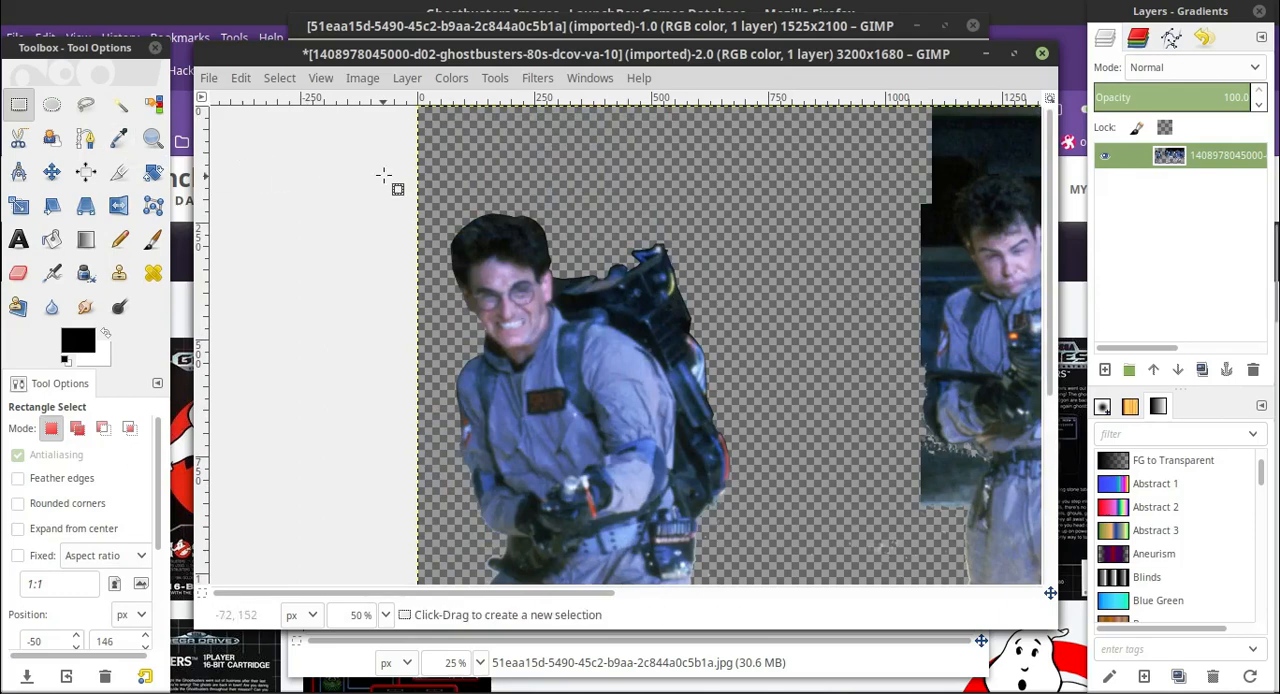
{"action": "left_click_drag", "start_coordinate": [384, 176], "coordinate": [788, 660]}
{"action": "scroll", "coordinate": [732, 352], "scroll_direction": "up", "scroll_amount": 3}
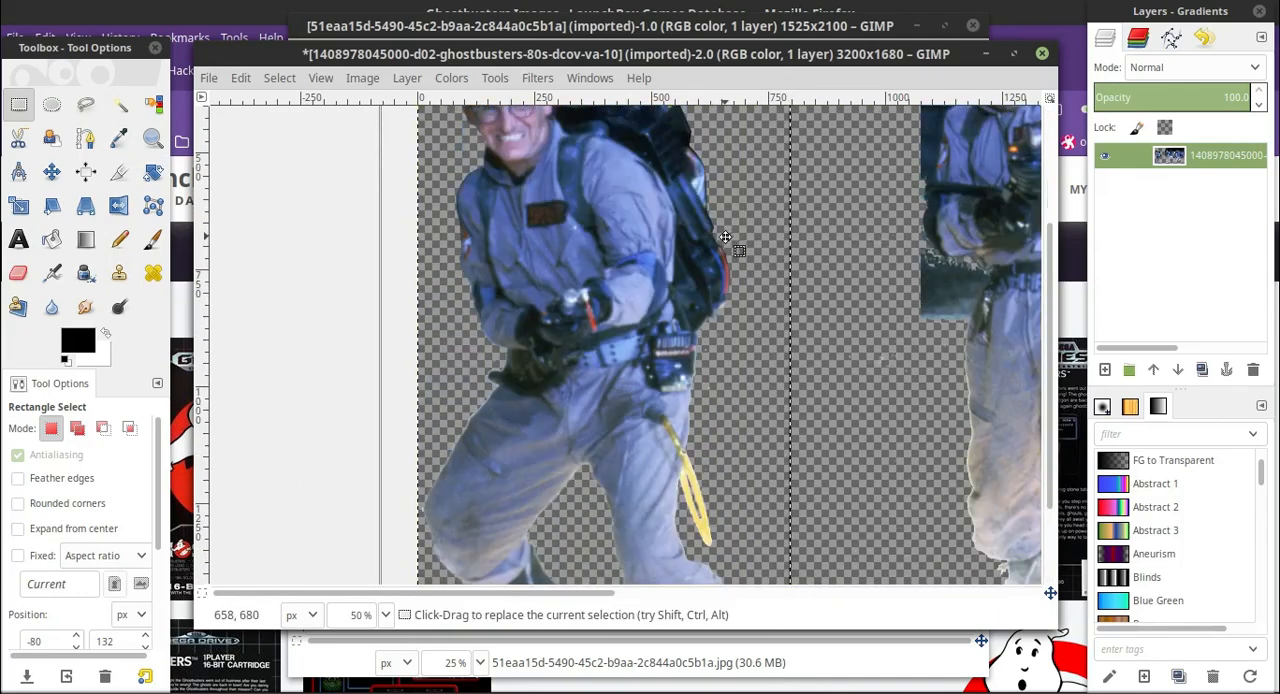
{"action": "scroll", "coordinate": [725, 237], "scroll_direction": "up", "scroll_amount": 3}
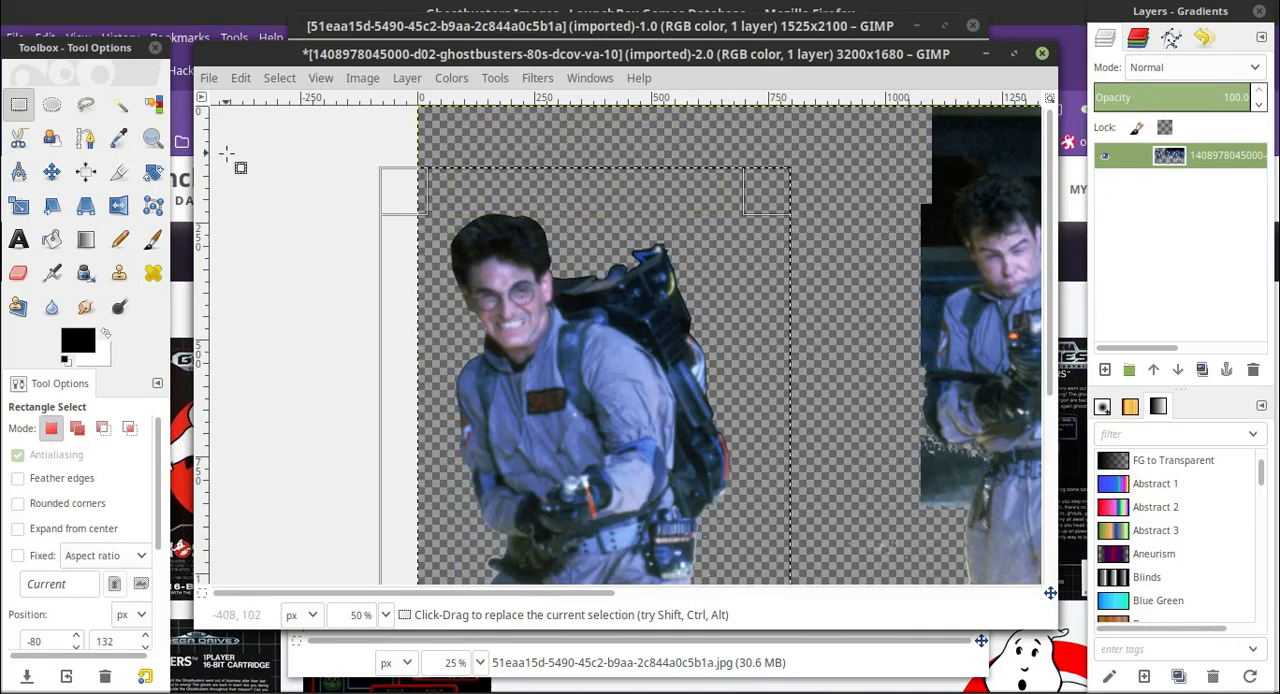
Fuzzy-select the transparent background surrounding the leftmost man.
{"action": "left_click", "coordinate": [122, 107]}
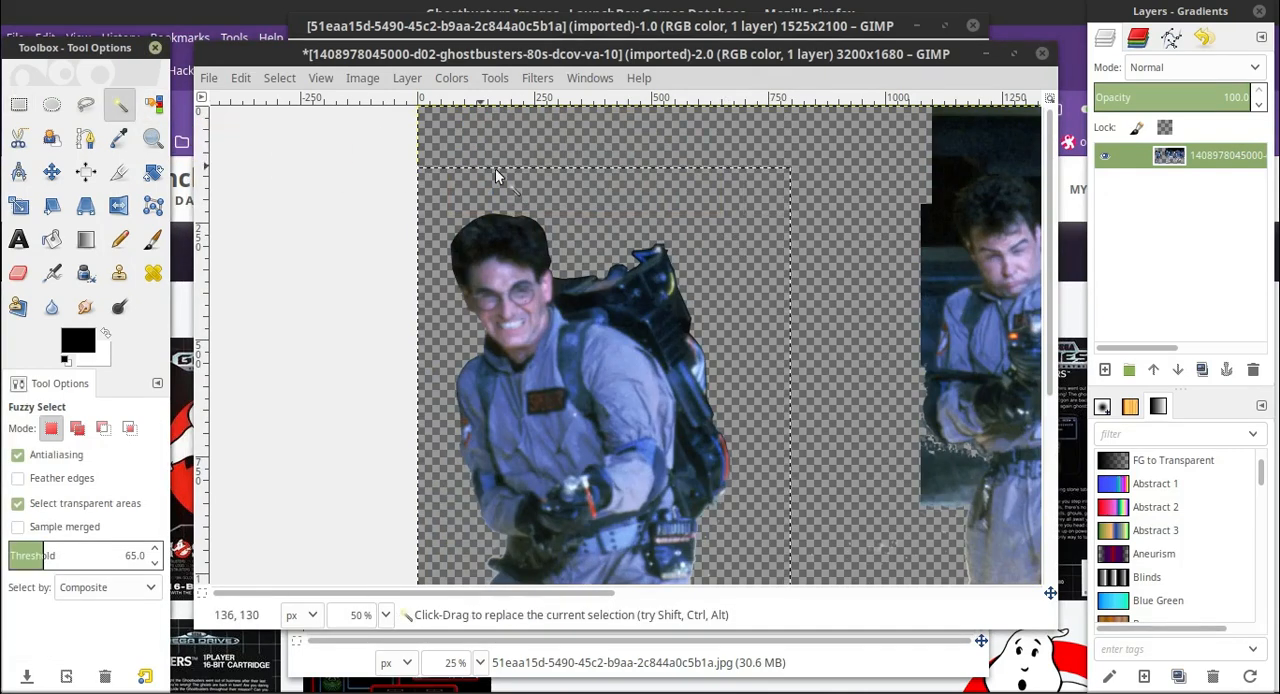
{"action": "left_click", "coordinate": [726, 193]}
{"action": "scroll", "coordinate": [765, 230], "scroll_direction": "down", "scroll_amount": 5}
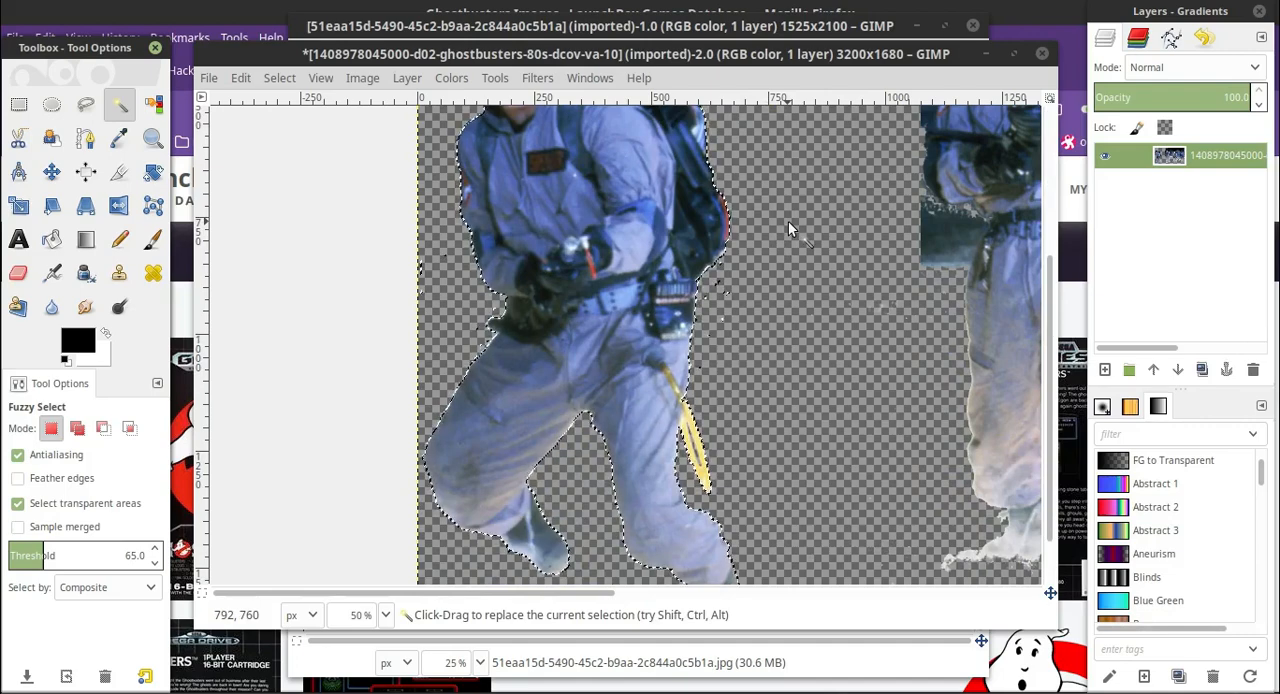
Erase stray leftover specks on the transparent background beside the leftmost man's pack and holstered gear, using the Eraser at 200% zoom.
{"action": "left_click", "coordinate": [385, 615]}
{"action": "left_click", "coordinate": [369, 431]}
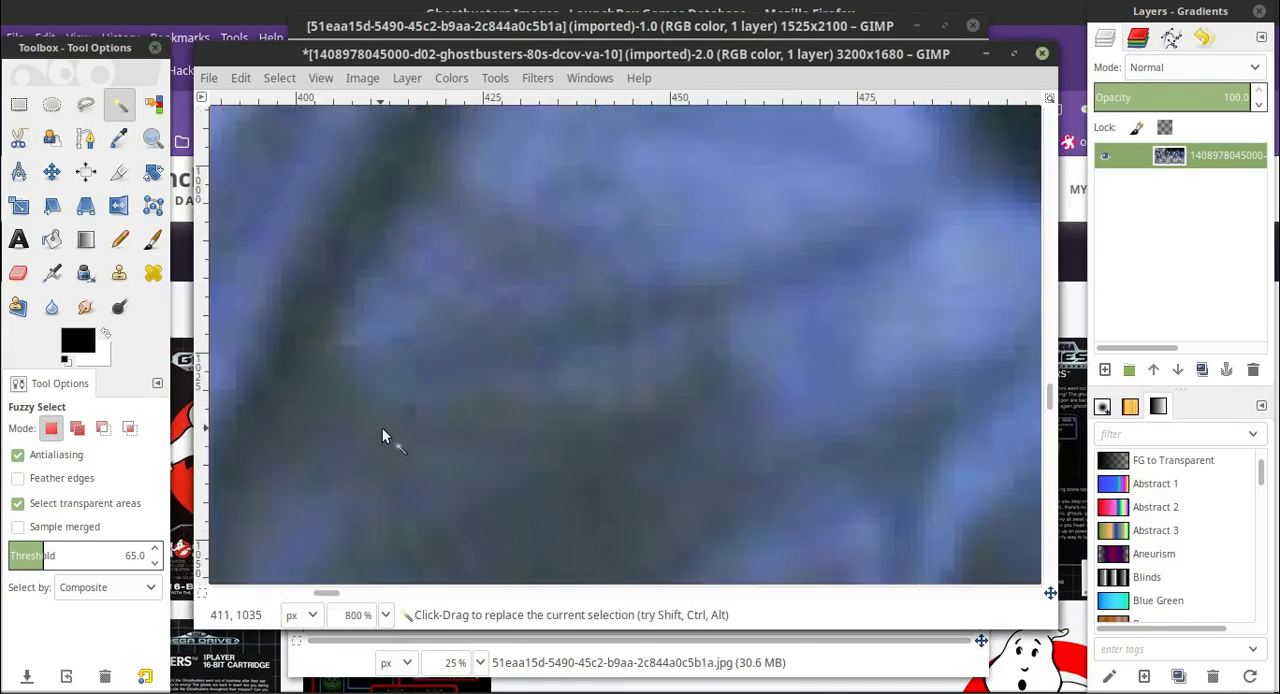
{"action": "left_click", "coordinate": [385, 615]}
{"action": "left_click", "coordinate": [379, 481]}
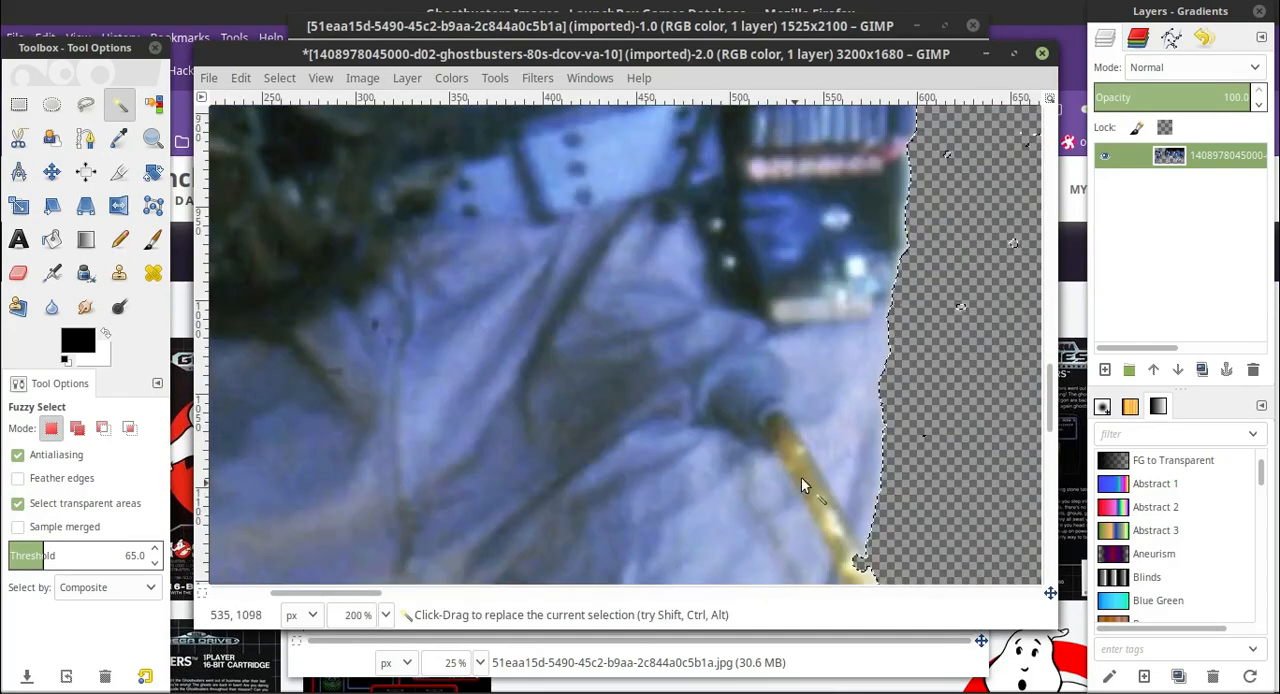
{"action": "scroll", "coordinate": [830, 460], "scroll_direction": "up", "scroll_amount": 3}
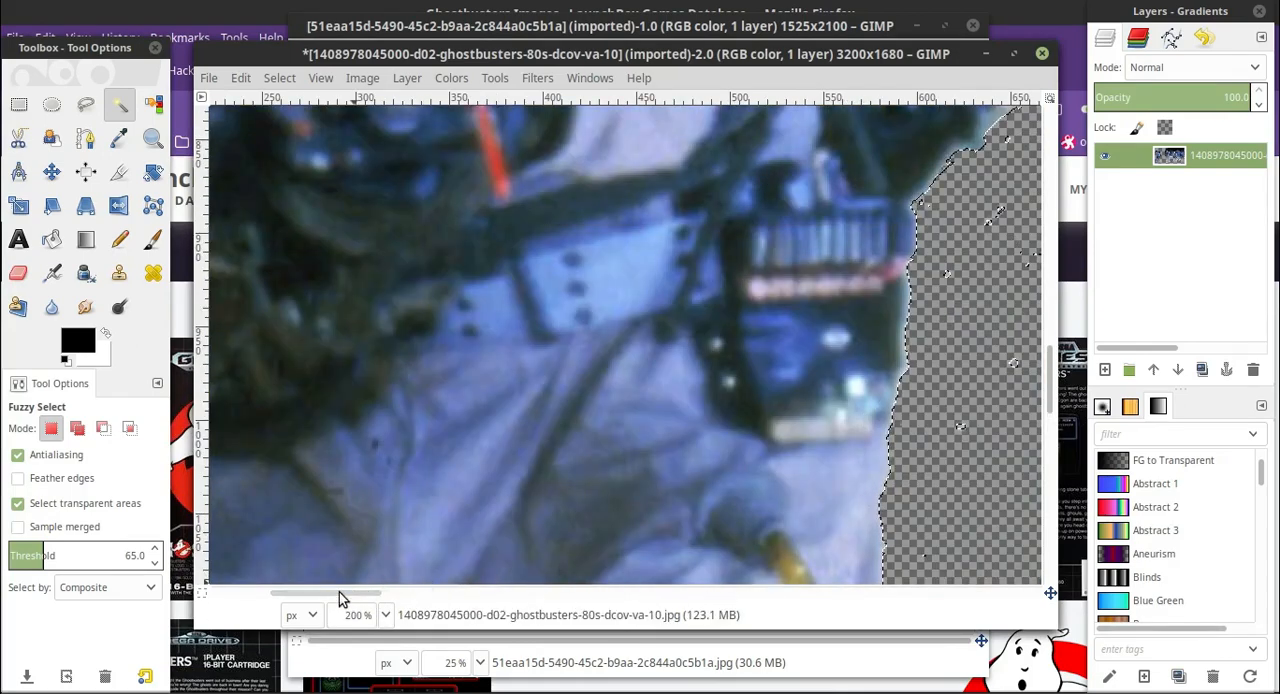
{"action": "left_click_drag", "start_coordinate": [339, 592], "coordinate": [424, 596]}
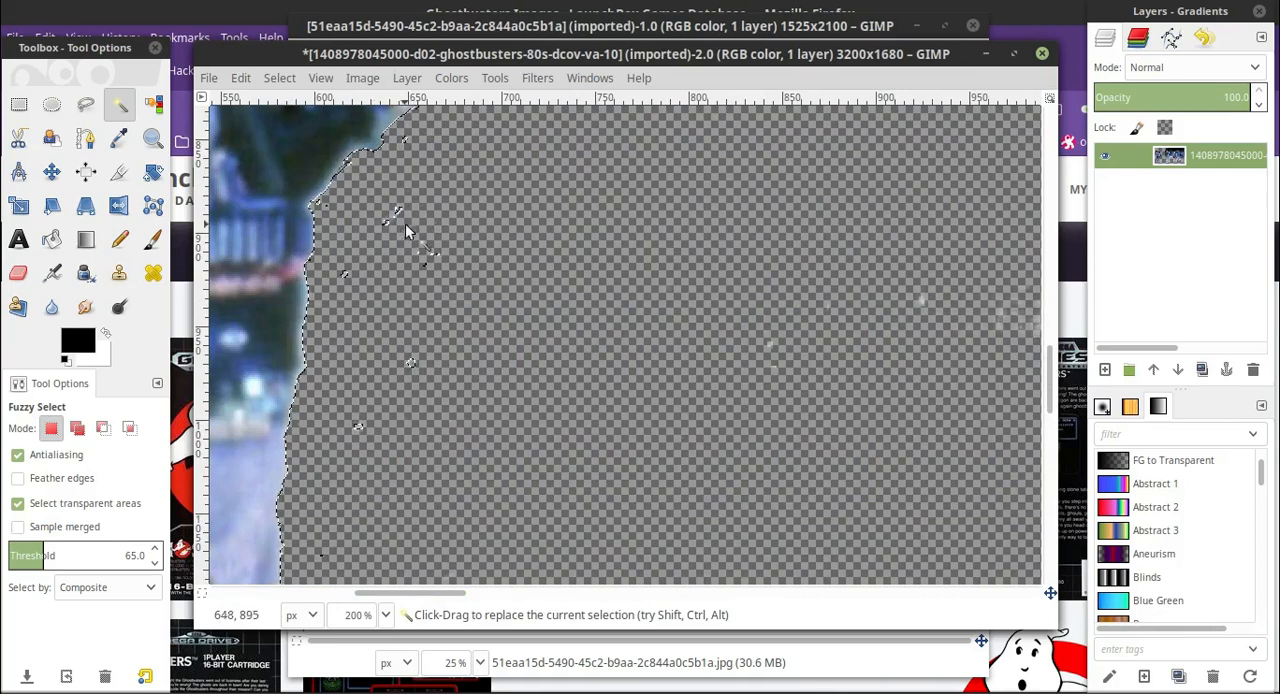
{"action": "scroll", "coordinate": [421, 213], "scroll_direction": "up", "scroll_amount": 2}
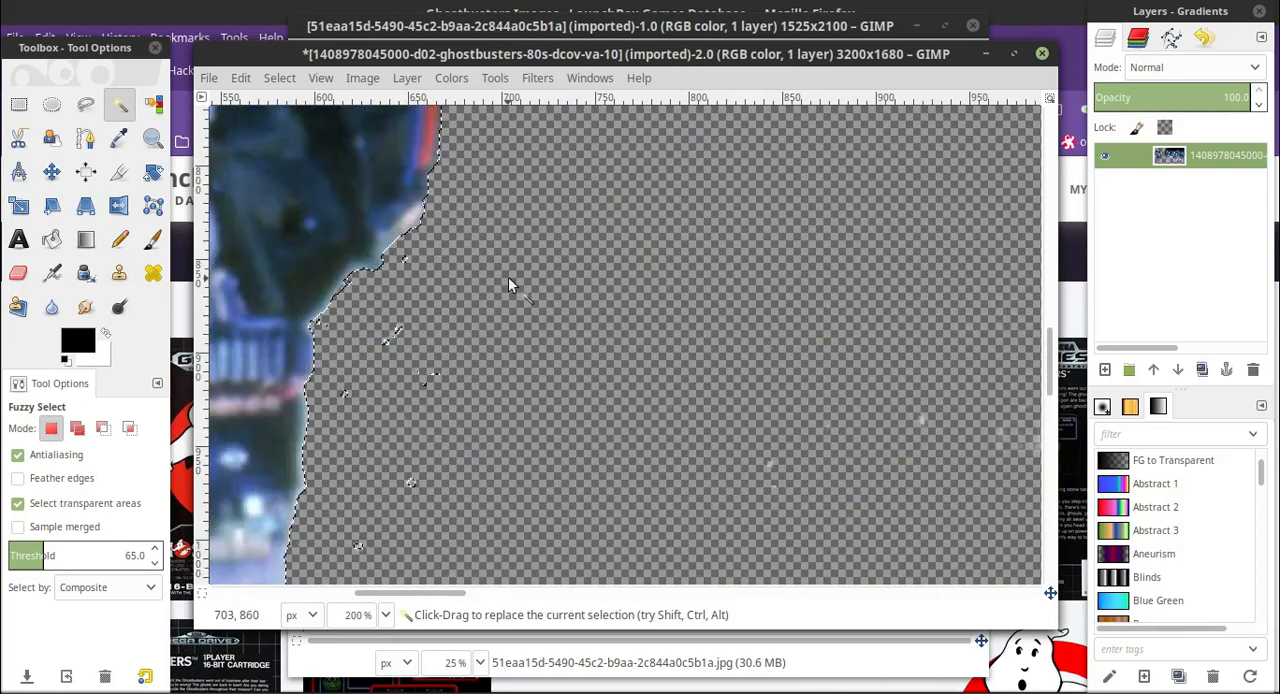
{"action": "scroll", "coordinate": [507, 277], "scroll_direction": "down", "scroll_amount": 2}
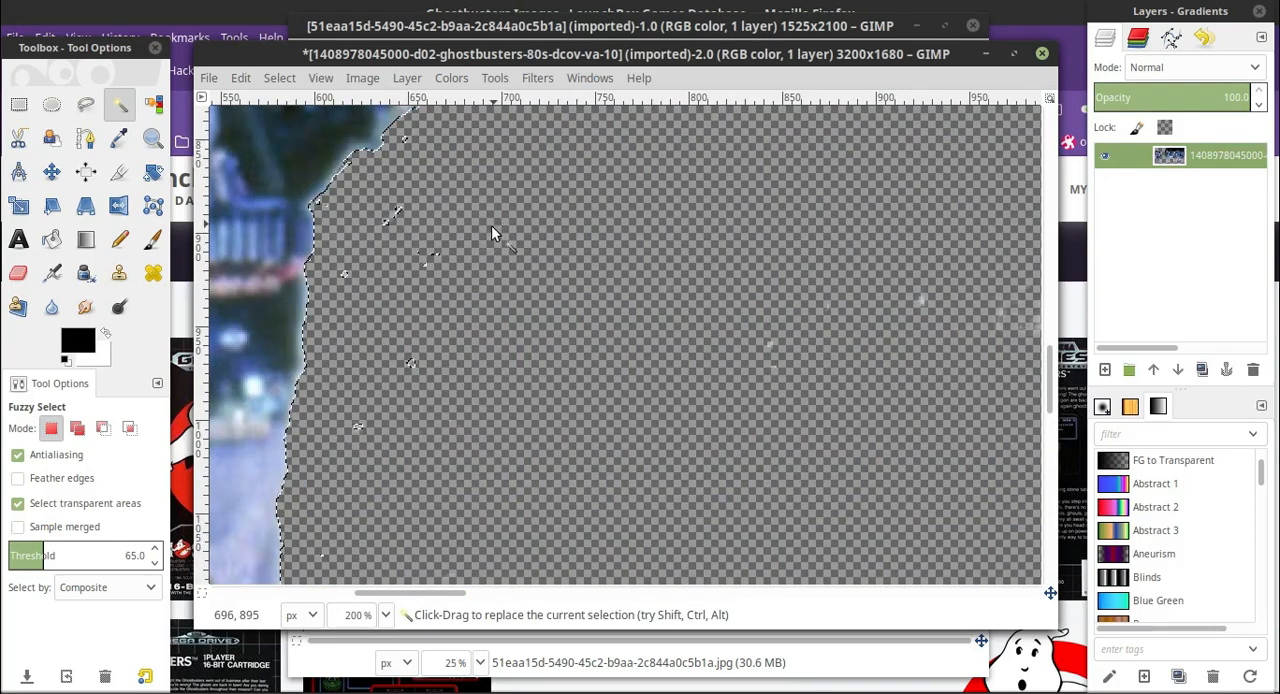
{"action": "scroll", "coordinate": [474, 246], "scroll_direction": "up", "scroll_amount": 2}
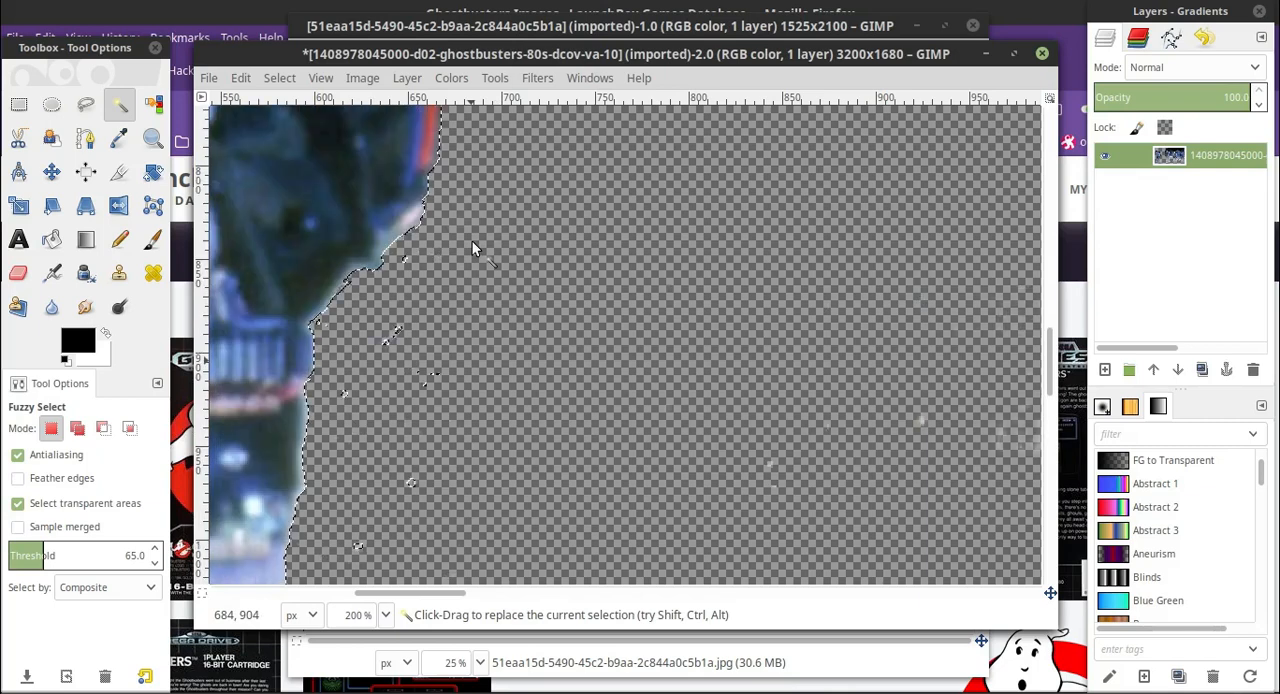
{"action": "left_click", "coordinate": [18, 272]}
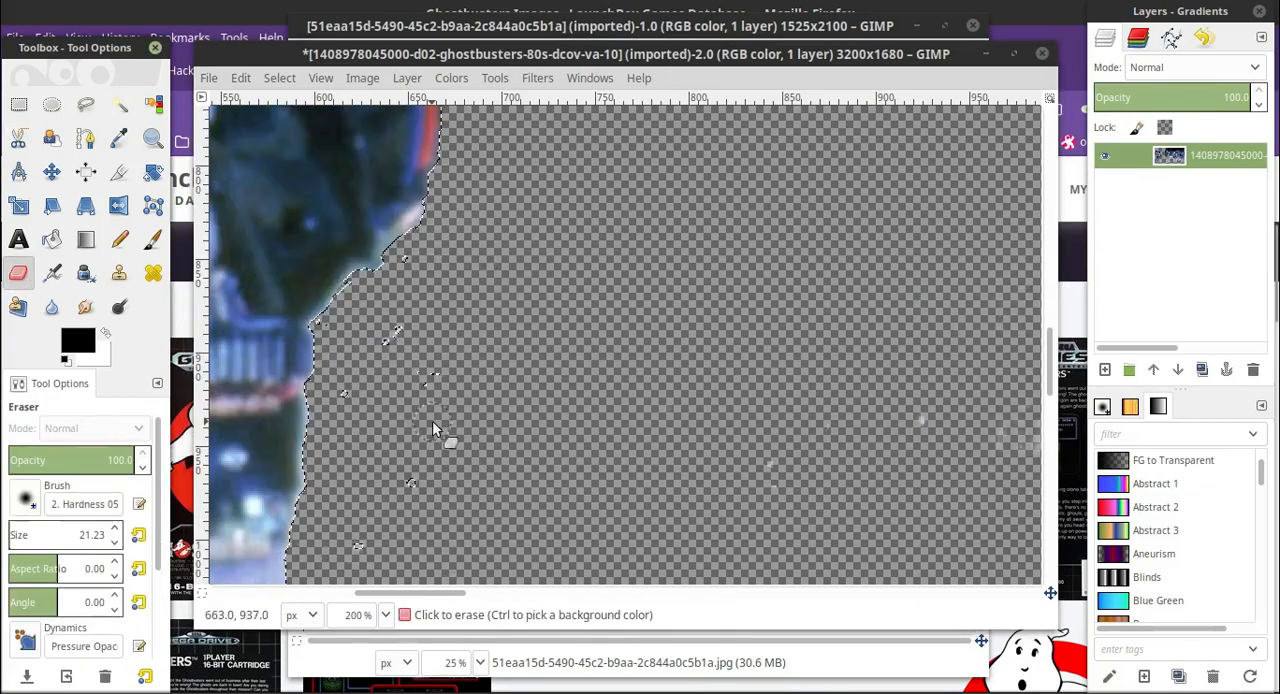
{"action": "scroll", "coordinate": [370, 295], "scroll_direction": "down", "scroll_amount": 4}
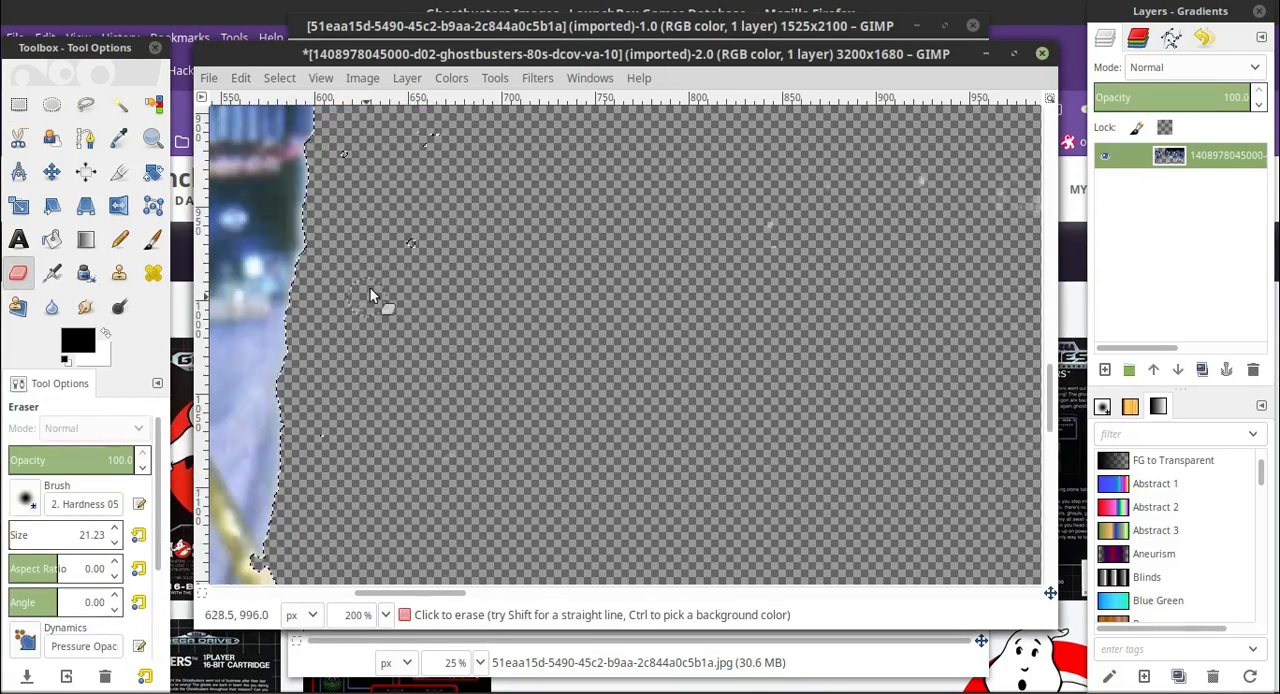
Erase the stray specks on the transparent background beside the leftmost man's gloved hand and bent thigh.
{"action": "left_click_drag", "start_coordinate": [430, 593], "coordinate": [287, 593]}
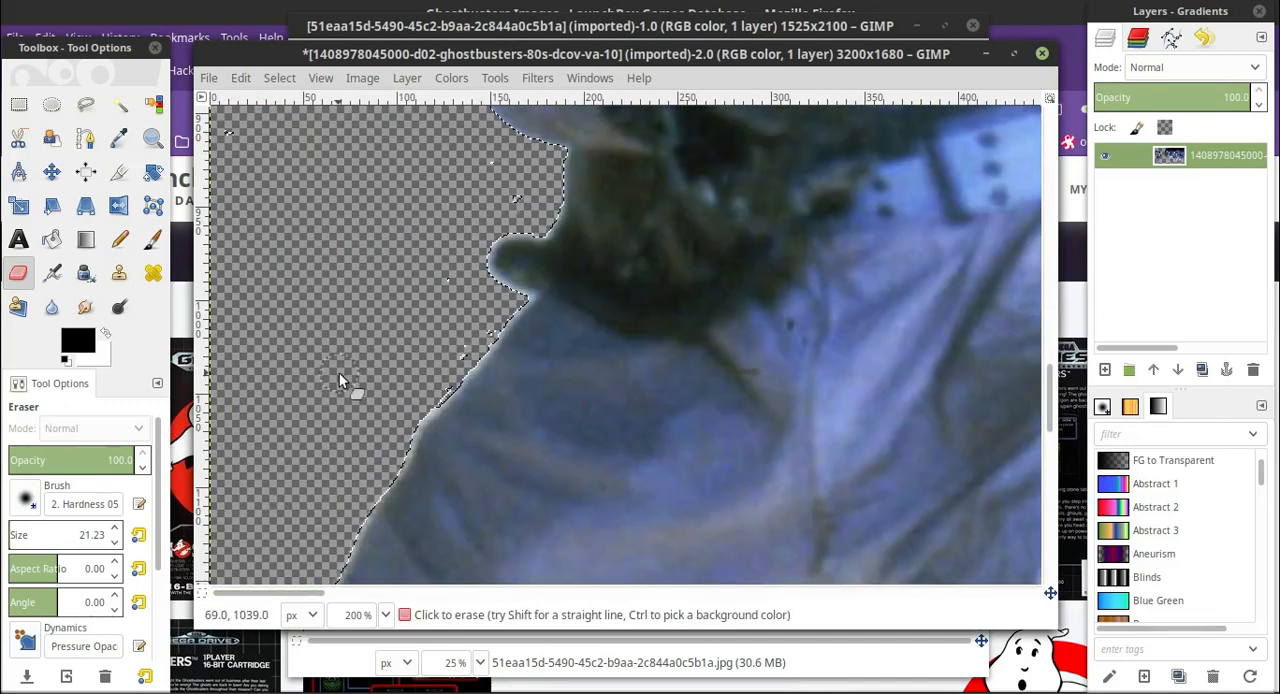
{"action": "scroll", "coordinate": [303, 292], "scroll_direction": "down", "scroll_amount": 6}
{"action": "scroll", "coordinate": [252, 217], "scroll_direction": "up", "scroll_amount": 6}
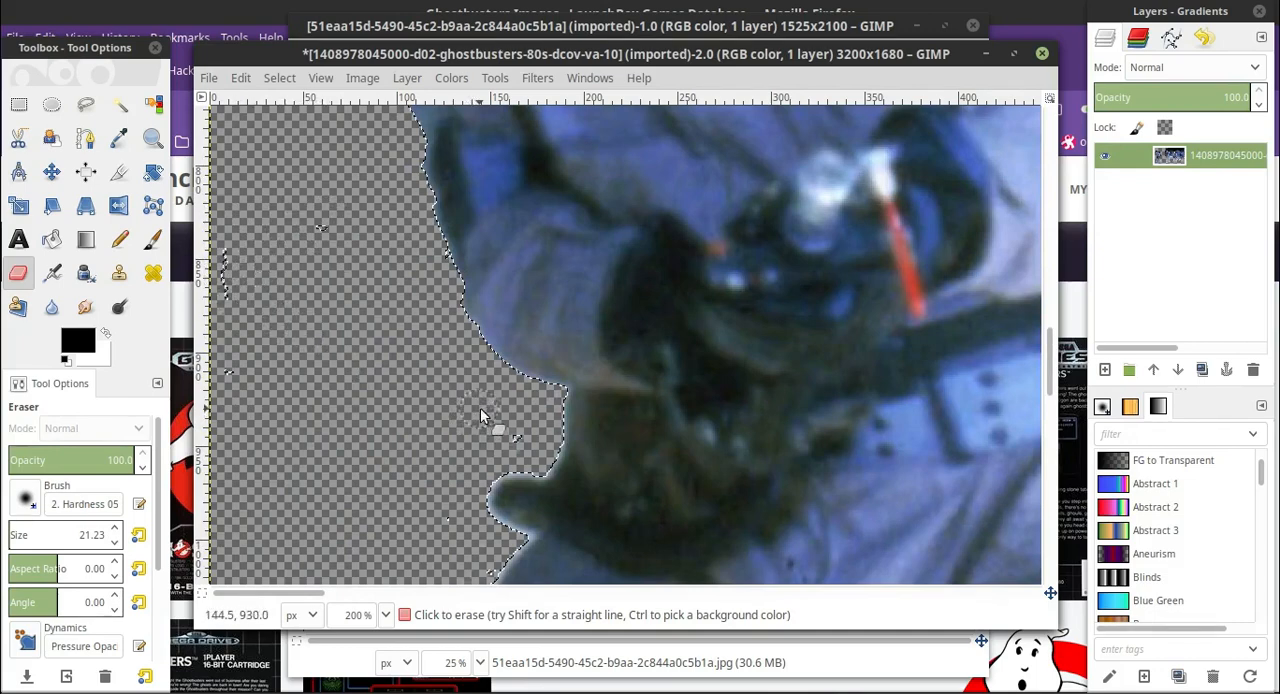
{"action": "scroll", "coordinate": [440, 425], "scroll_direction": "down", "scroll_amount": 4}
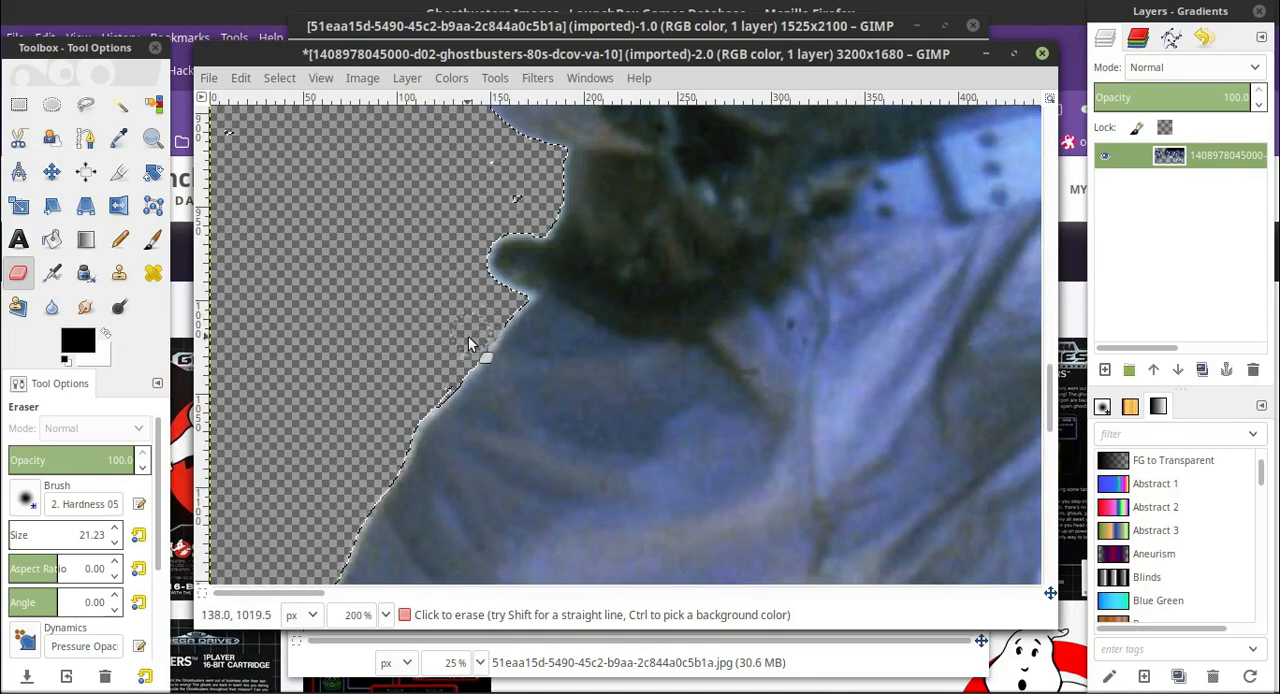
{"action": "scroll", "coordinate": [322, 325], "scroll_direction": "up", "scroll_amount": 18}
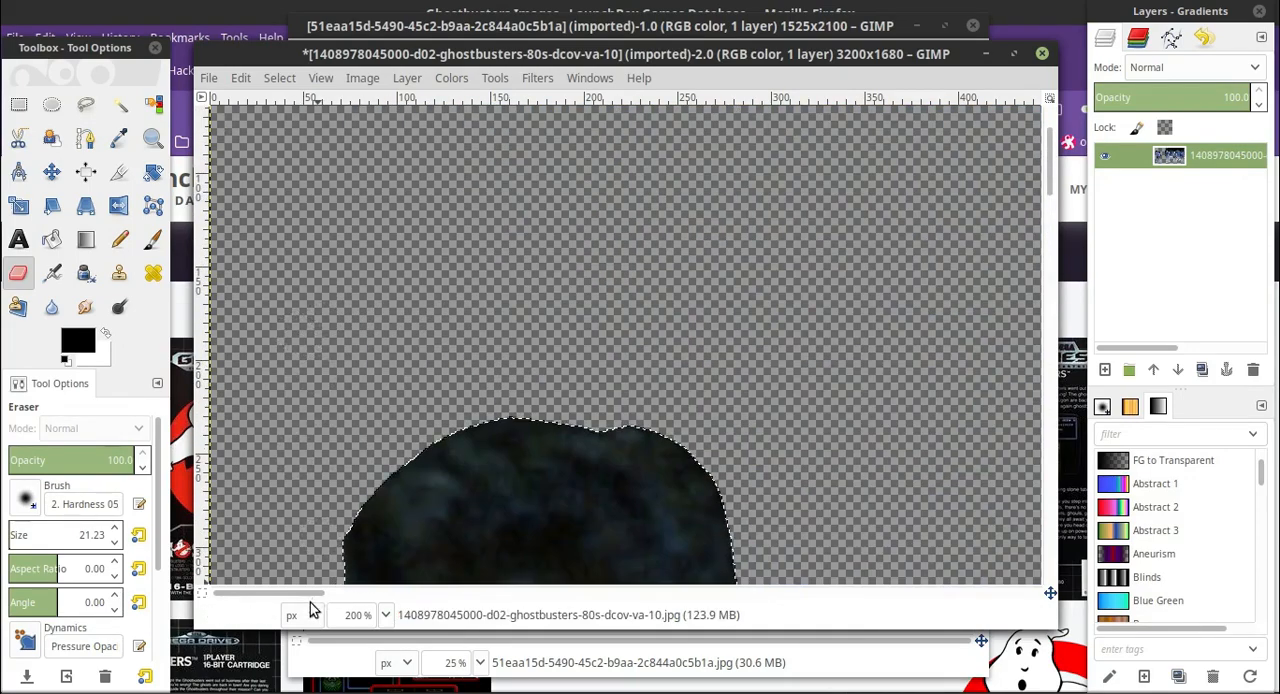
Show the picture at 25% zoom and activate Fuzzy Select for the area around the leftmost man.
{"action": "left_click", "coordinate": [385, 615]}
{"action": "left_click", "coordinate": [367, 566]}
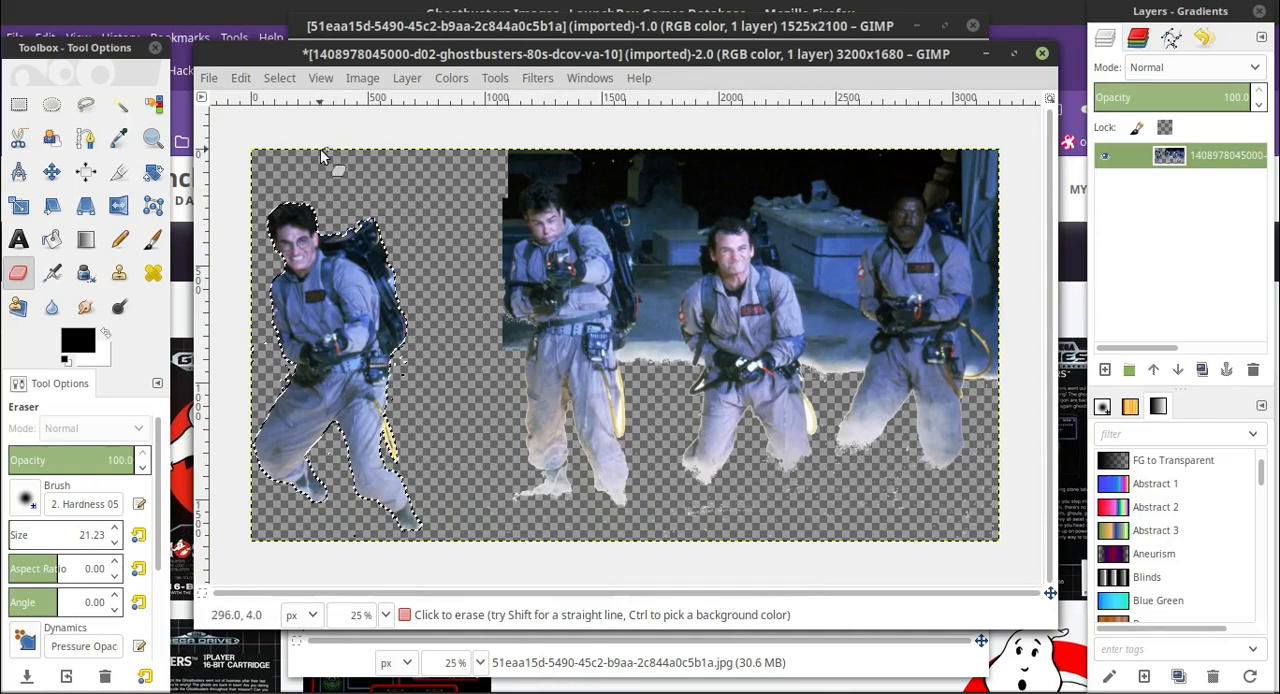
{"action": "left_click", "coordinate": [119, 104]}
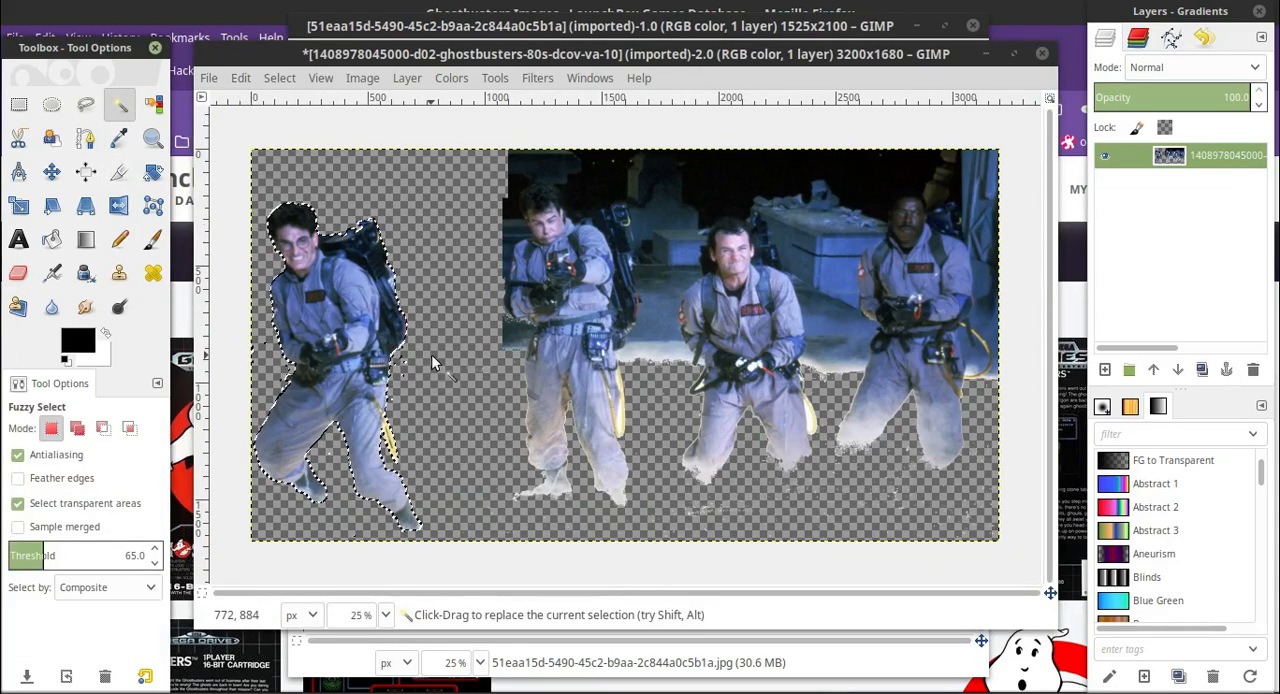
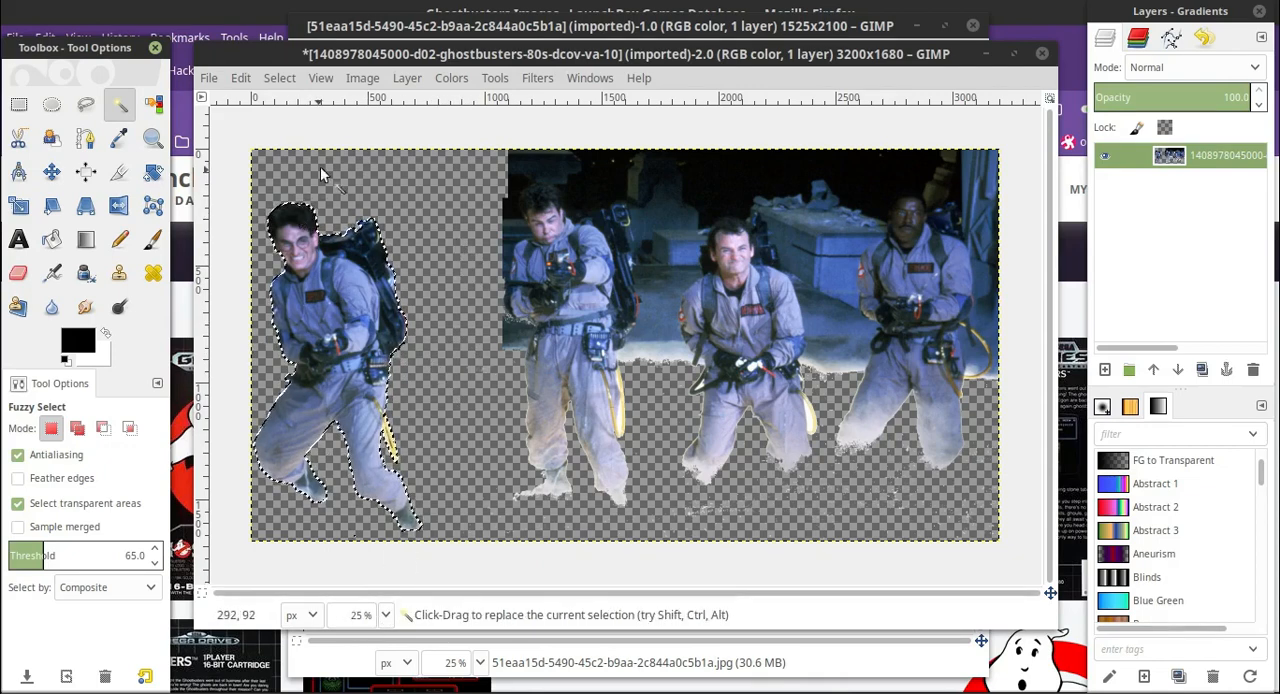
Cut the selected leftmost man out of the photo layer and paste him onto a new layer of his own.
{"action": "left_click", "coordinate": [242, 86]}
{"action": "left_click", "coordinate": [268, 231]}
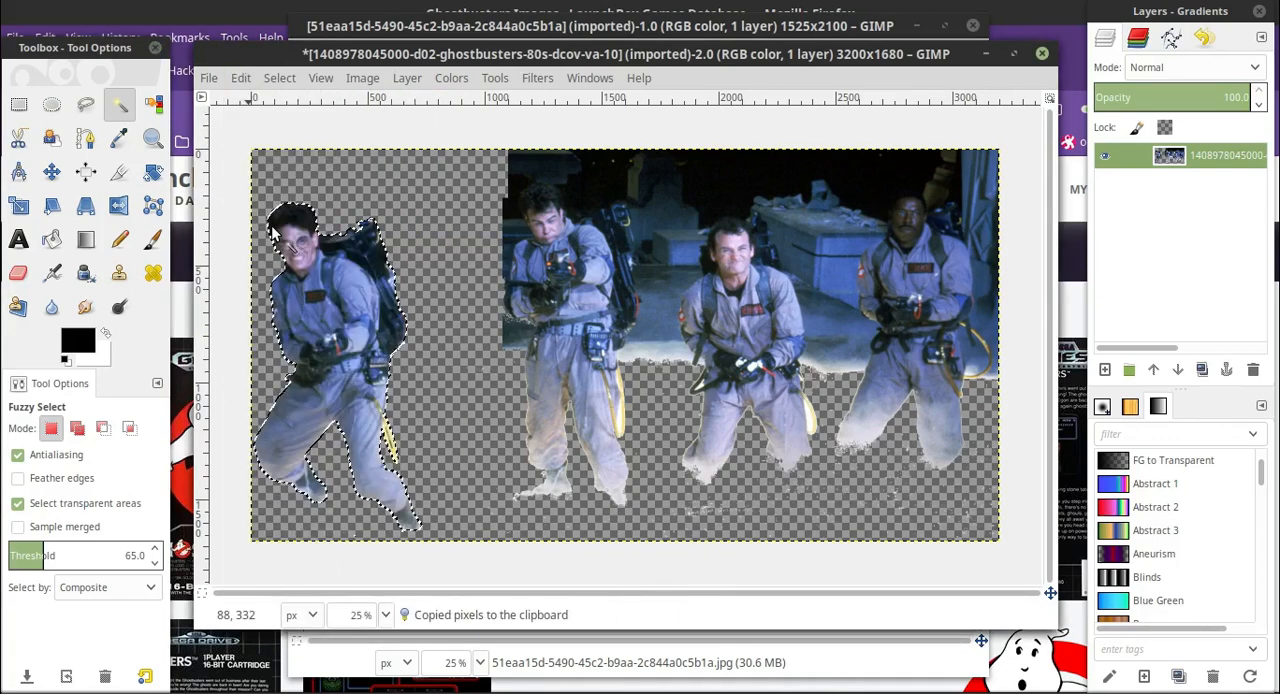
{"action": "left_click", "coordinate": [242, 80]}
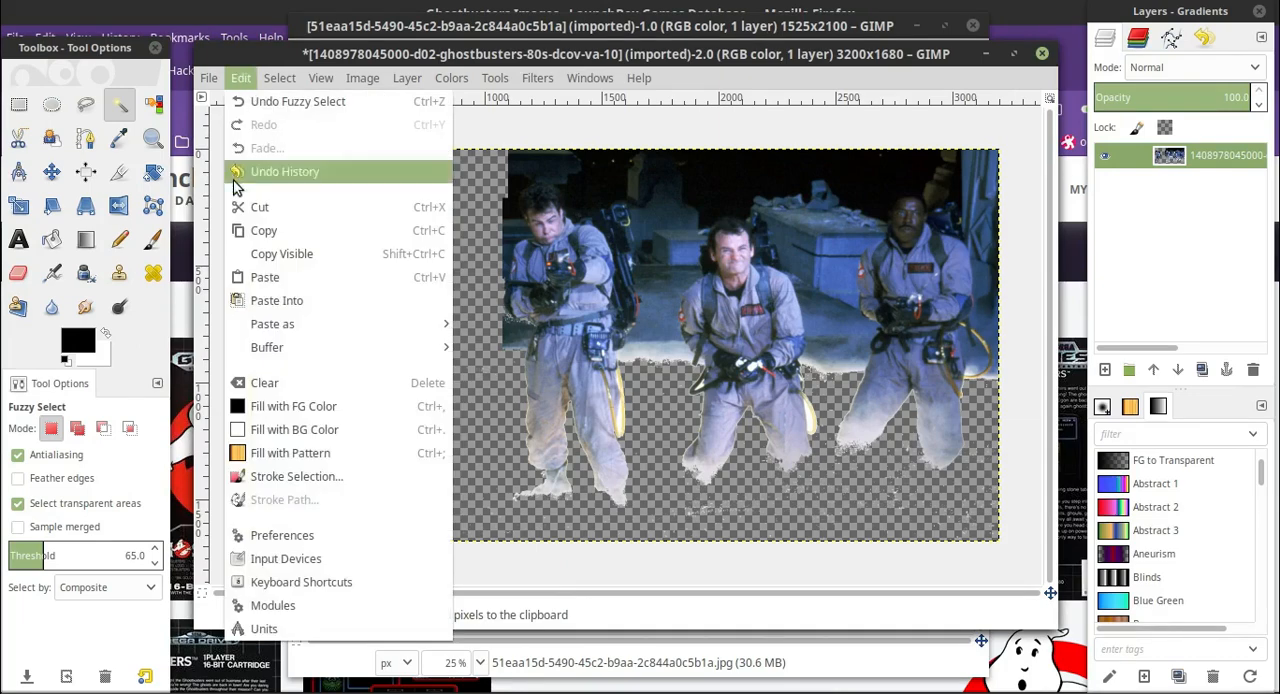
{"action": "left_click", "coordinate": [263, 208]}
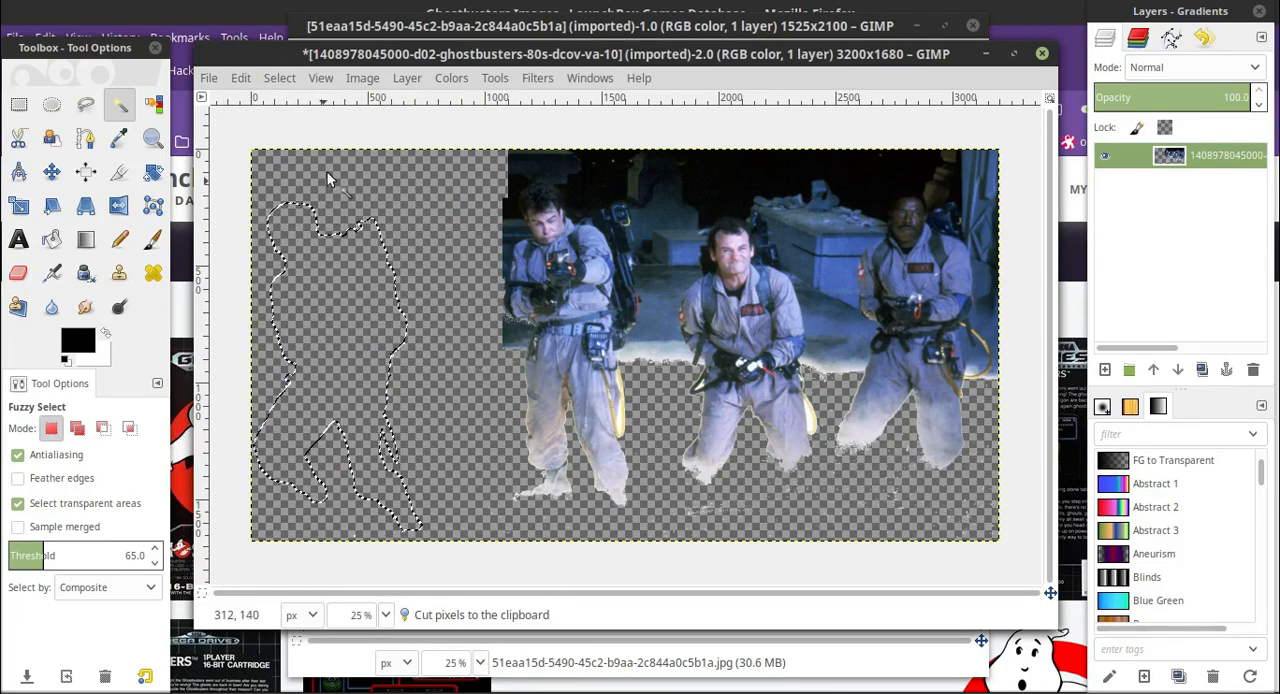
{"action": "left_click", "coordinate": [241, 78]}
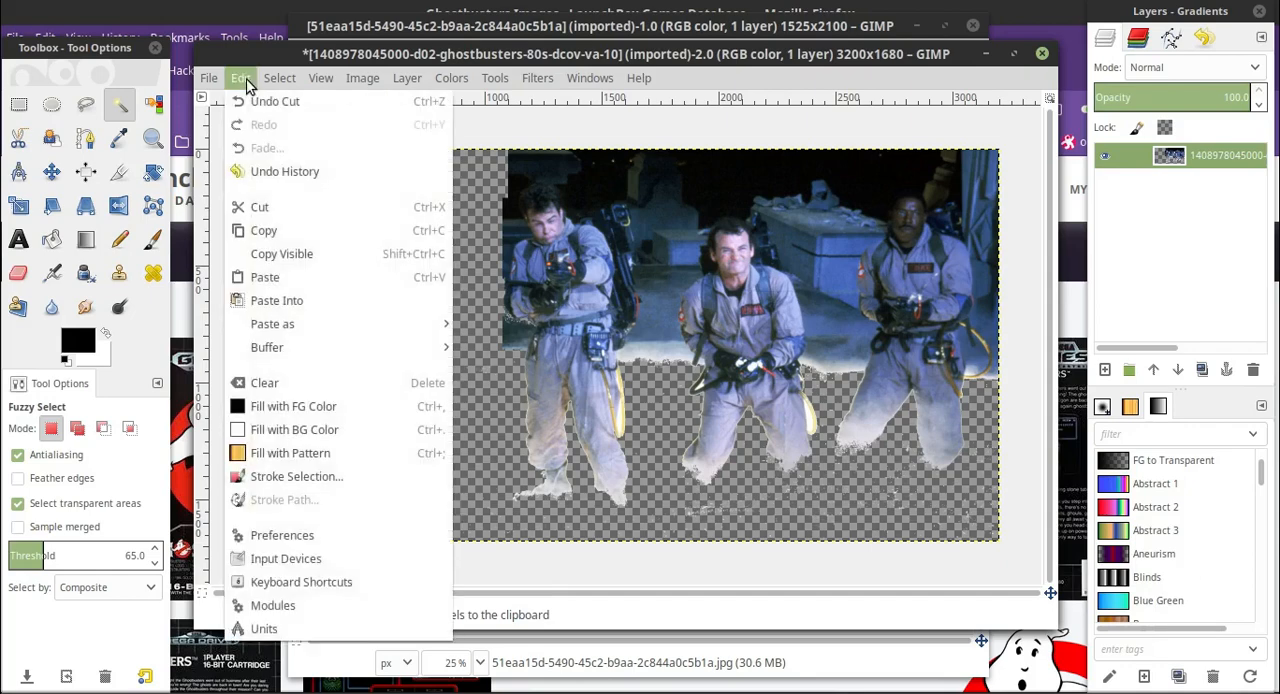
{"action": "left_click", "coordinate": [268, 274]}
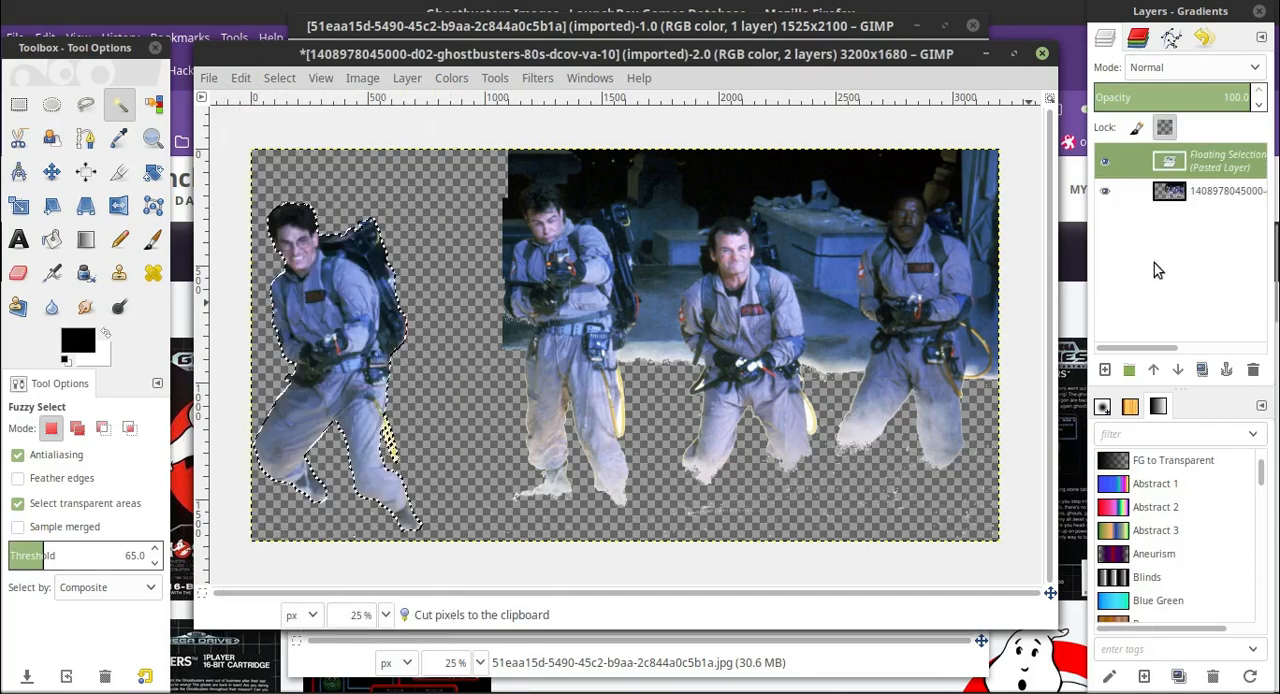
{"action": "left_click", "coordinate": [1106, 370]}
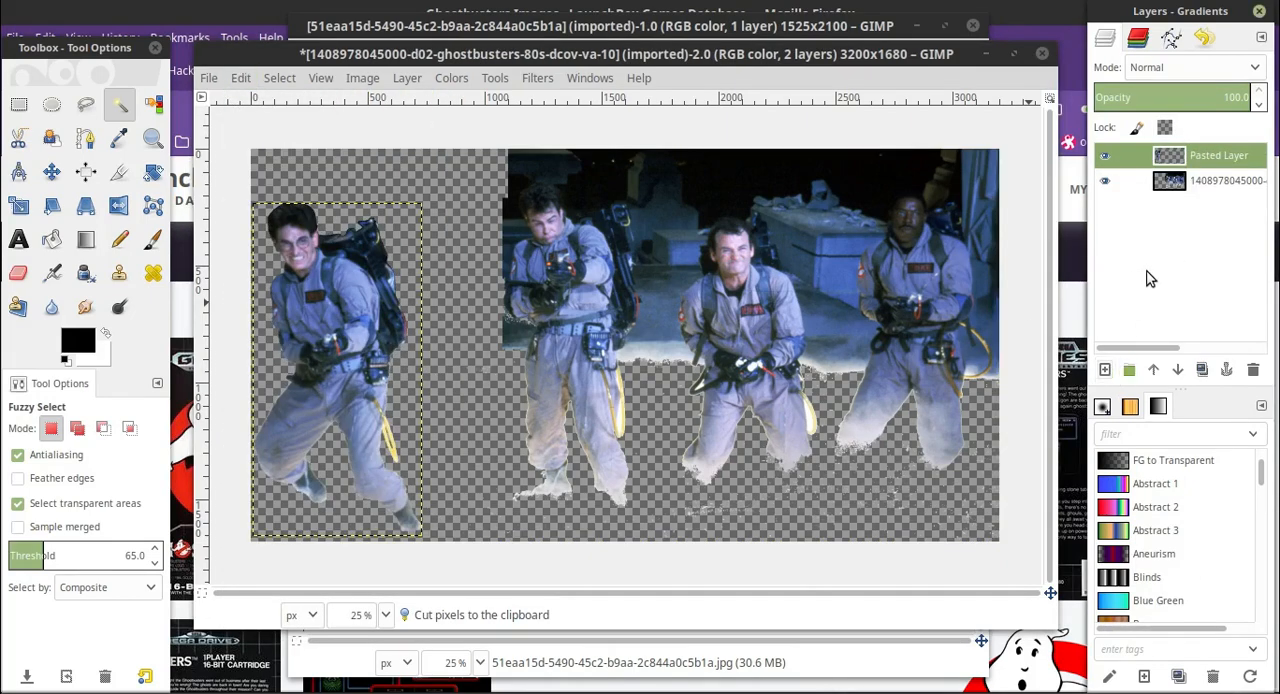
Rename the pasted layer as egon and toggle its visibility to check that it holds only the leftmost man.
{"action": "double_click", "coordinate": [1225, 156]}
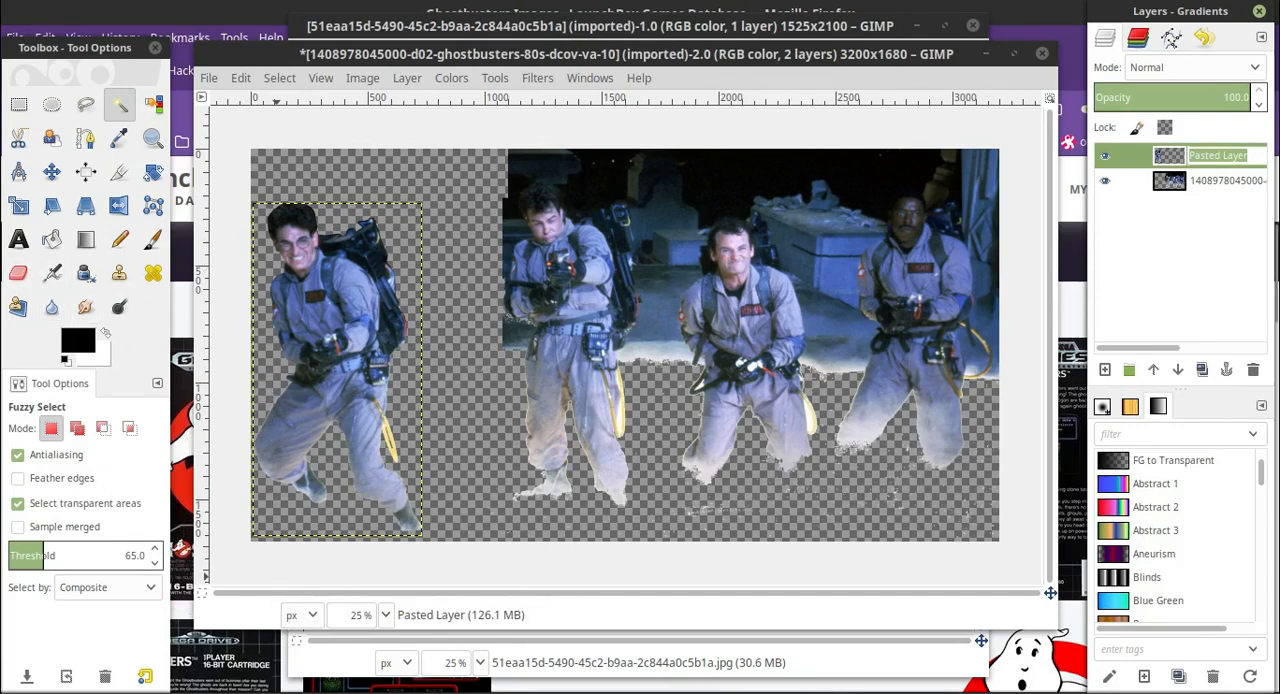
{"action": "type", "text": "eg"}
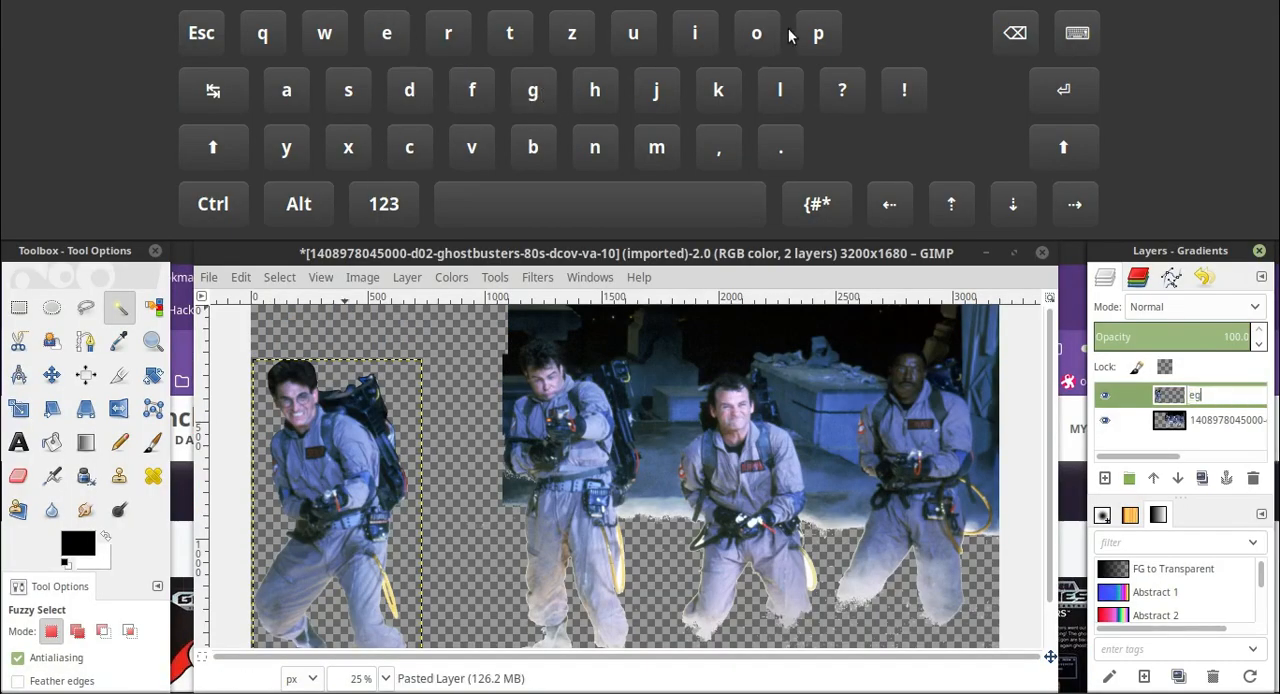
{"action": "type", "text": "on"}
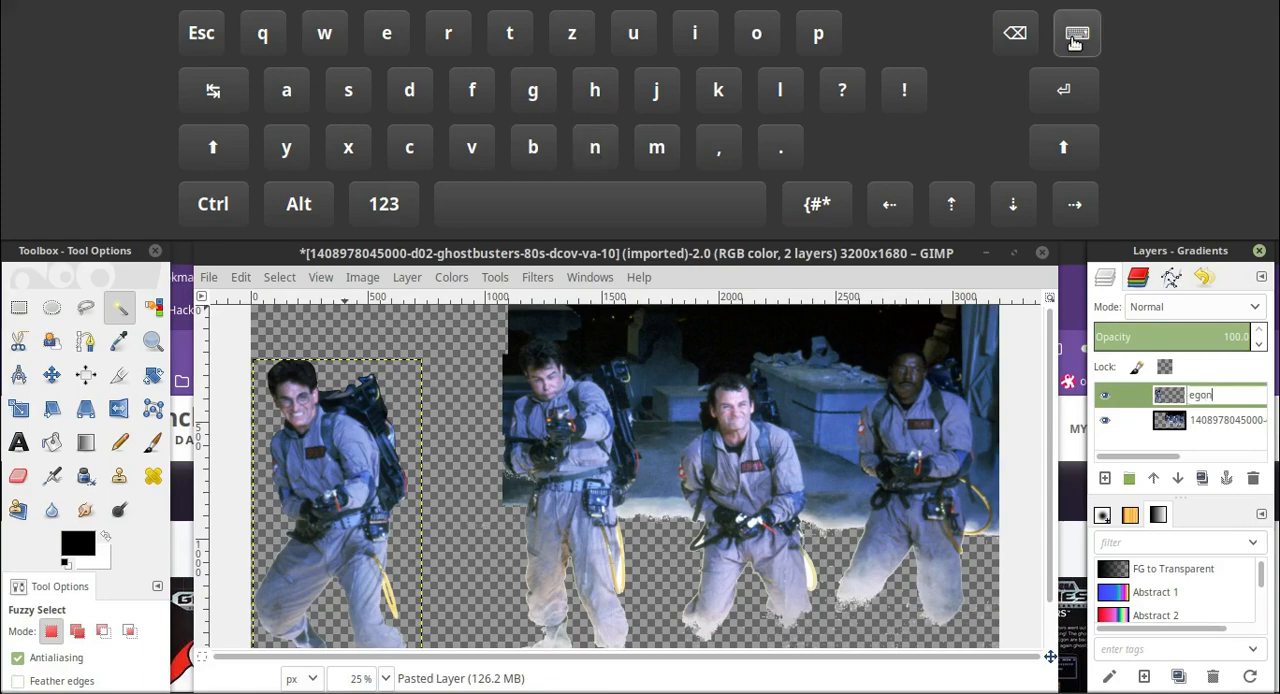
{"action": "left_click", "coordinate": [1076, 36]}
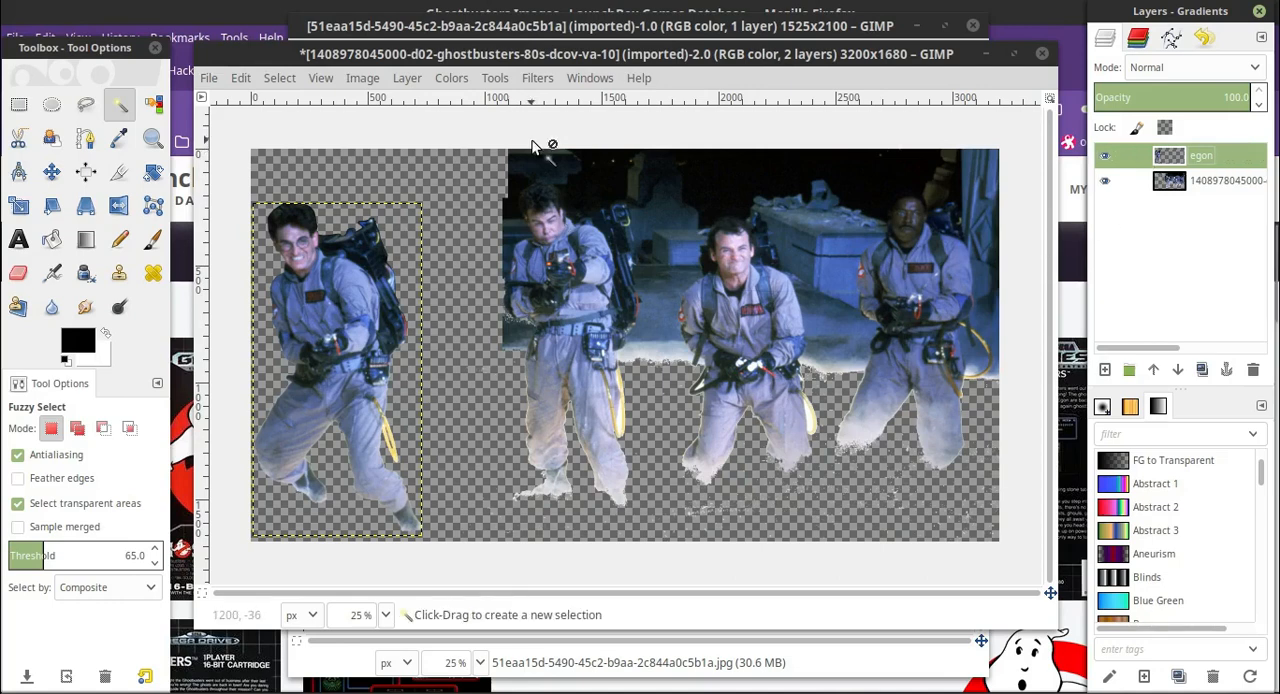
{"action": "left_click", "coordinate": [1106, 160]}
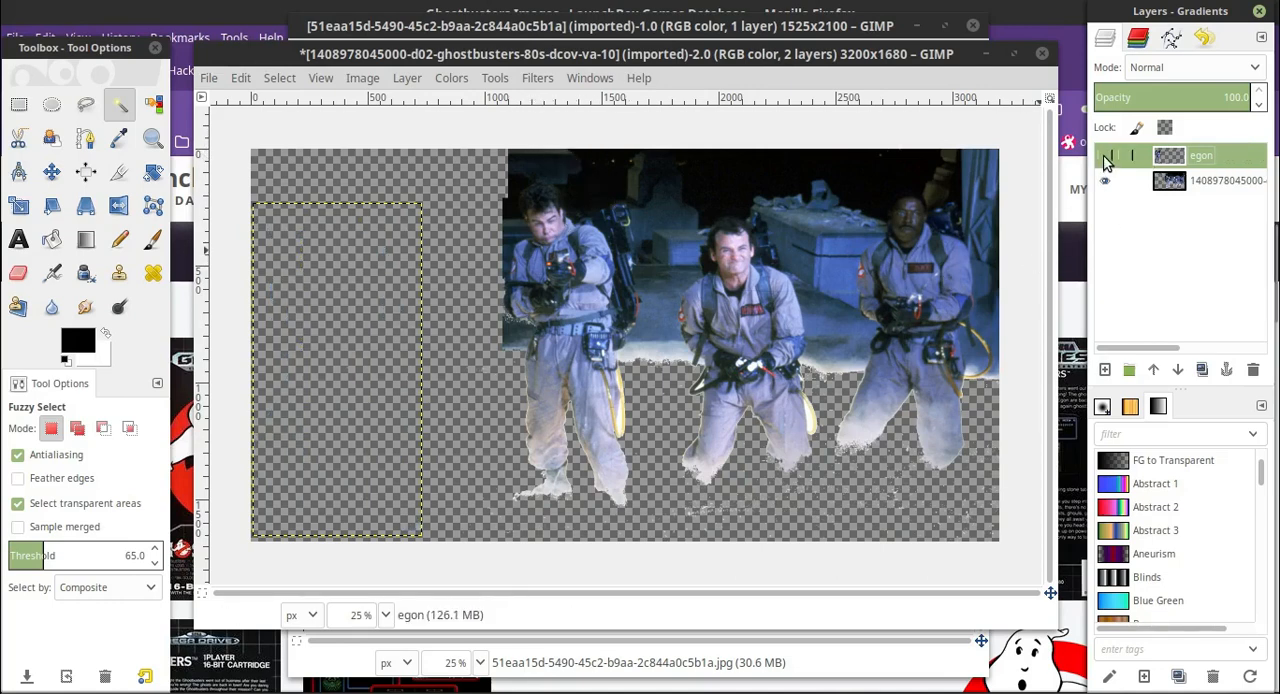
{"action": "left_click", "coordinate": [1106, 160]}
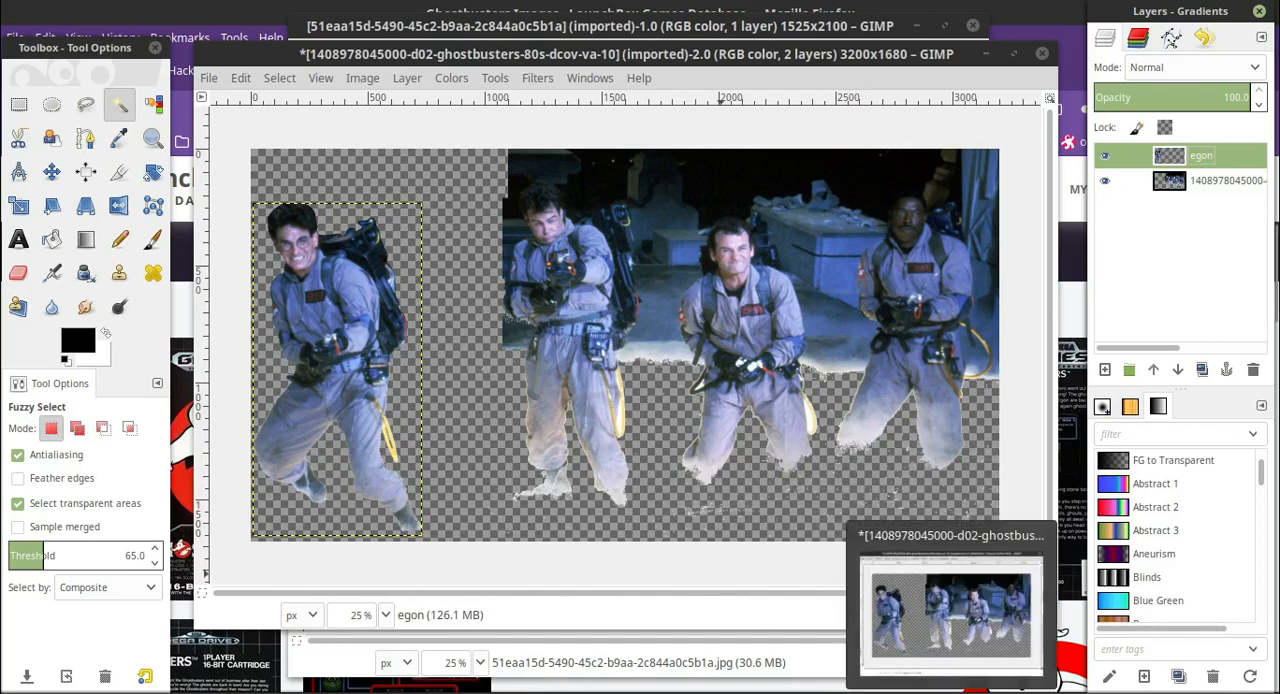
On the photo layer at 200% zoom, fuzzy-select the dark background beside the second man's waist with the threshold lowered to 15.
{"action": "left_click", "coordinate": [386, 615]}
{"action": "left_click", "coordinate": [355, 500]}
{"action": "scroll", "coordinate": [560, 400], "scroll_direction": "up", "scroll_amount": 15}
{"action": "left_click_drag", "start_coordinate": [604, 595], "coordinate": [510, 595]}
{"action": "scroll", "coordinate": [368, 314], "scroll_direction": "down", "scroll_amount": 13}
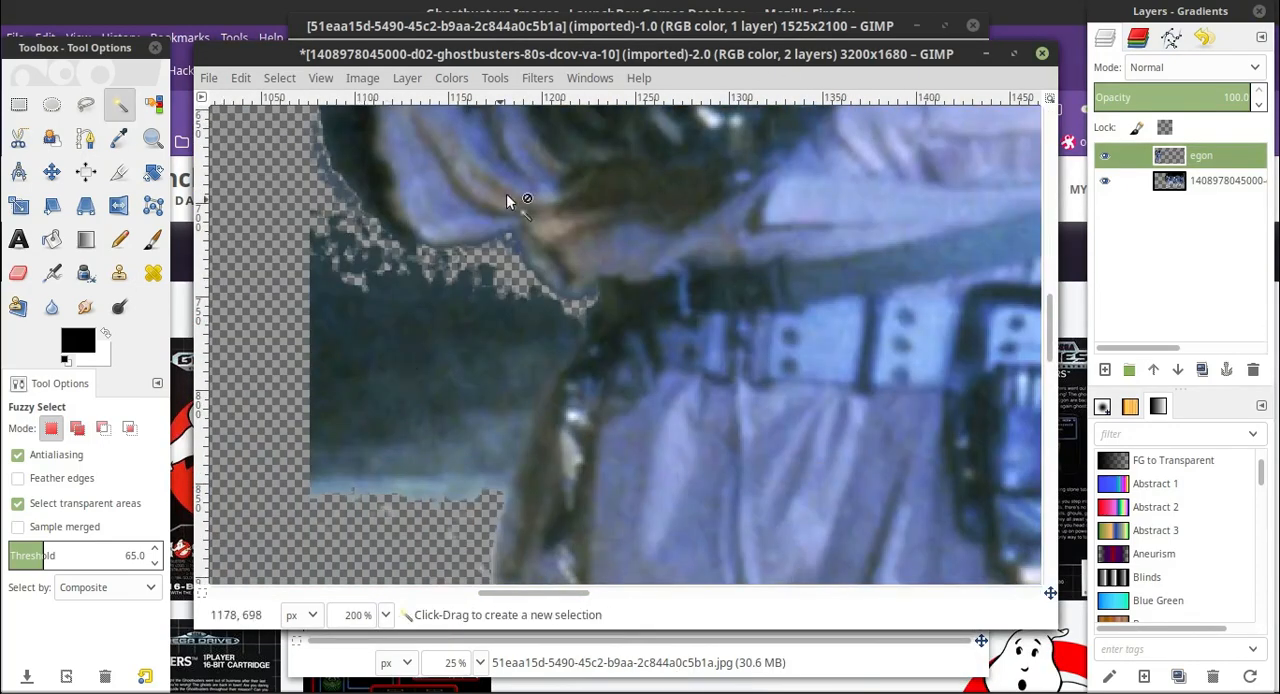
{"action": "left_click", "coordinate": [1212, 181]}
{"action": "left_click", "coordinate": [412, 350]}
{"action": "left_click", "coordinate": [155, 563]}
{"action": "left_click", "coordinate": [412, 370]}
{"action": "left_click", "coordinate": [155, 563]}
{"action": "left_click", "coordinate": [416, 391]}
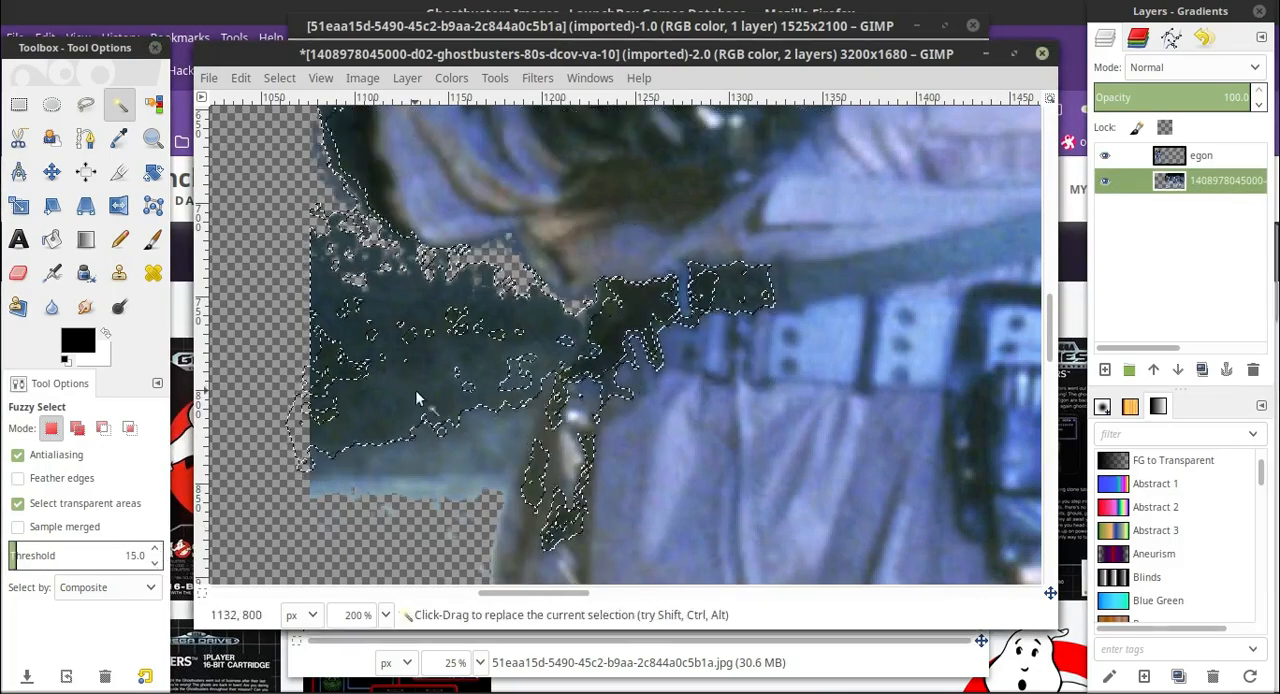
Lower the Fuzzy Select threshold to 10, select the pale background strip beside the second man's hip and erase it.
{"action": "left_click", "coordinate": [341, 480]}
{"action": "scroll", "coordinate": [345, 470], "scroll_direction": "down", "scroll_amount": 2}
{"action": "left_click", "coordinate": [408, 273]}
{"action": "left_click", "coordinate": [390, 343]}
{"action": "left_click", "coordinate": [155, 563]}
{"action": "left_click", "coordinate": [388, 344]}
{"action": "left_click", "coordinate": [157, 563]}
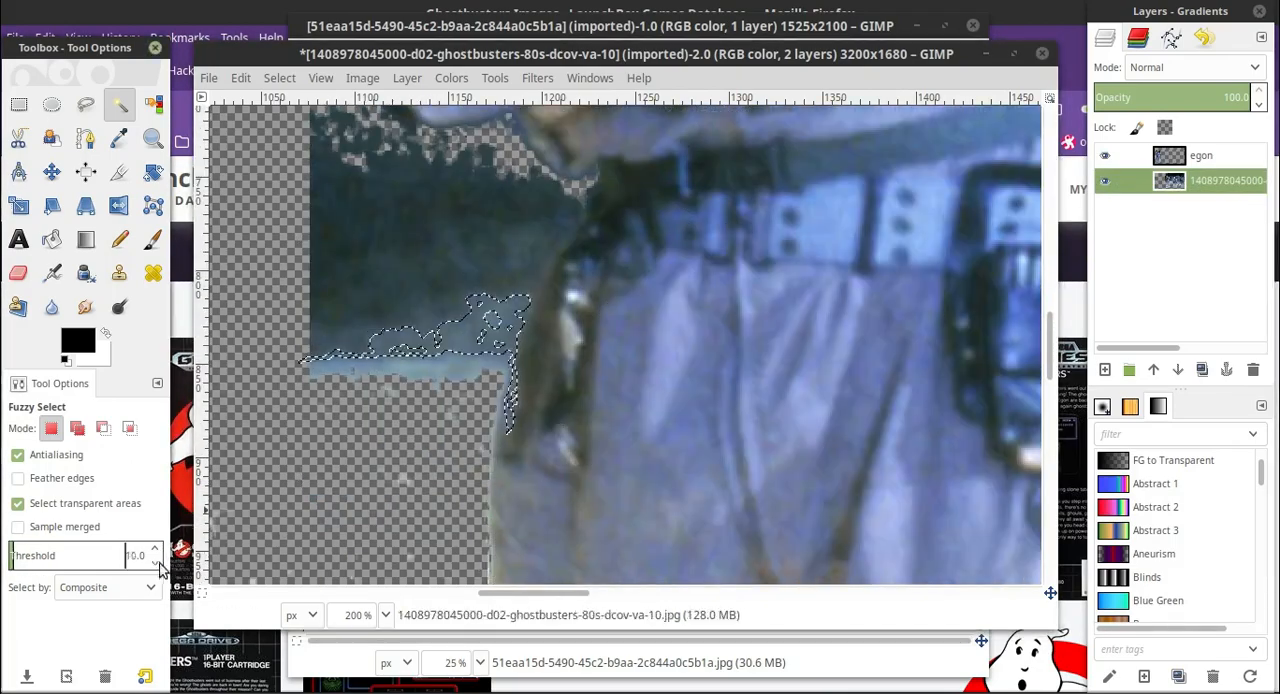
{"action": "left_click", "coordinate": [408, 368]}
{"action": "left_click", "coordinate": [18, 272]}
{"action": "left_click_drag", "start_coordinate": [306, 390], "coordinate": [502, 376]}
Fuzzy-select and erase the blue-grey background band beside the second man's hip, and fuzzy-select the thin strip remaining below it.
{"action": "left_click", "coordinate": [120, 104]}
{"action": "left_click", "coordinate": [408, 335]}
{"action": "left_click", "coordinate": [18, 272]}
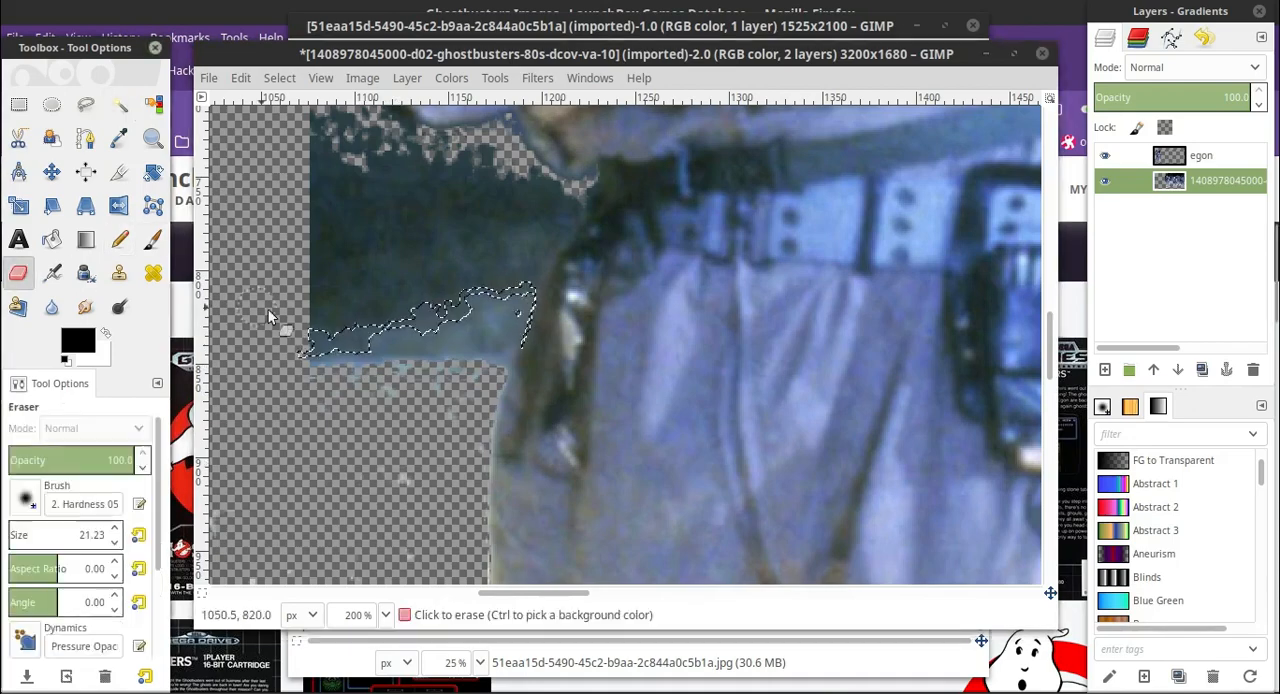
{"action": "mouse_move", "coordinate": [268, 316]}
{"action": "left_mouse_down"}
{"action": "mouse_move", "coordinate": [423, 343]}
{"action": "mouse_move", "coordinate": [505, 305]}
{"action": "left_mouse_up"}
{"action": "left_click", "coordinate": [120, 104]}
{"action": "left_click", "coordinate": [487, 358]}
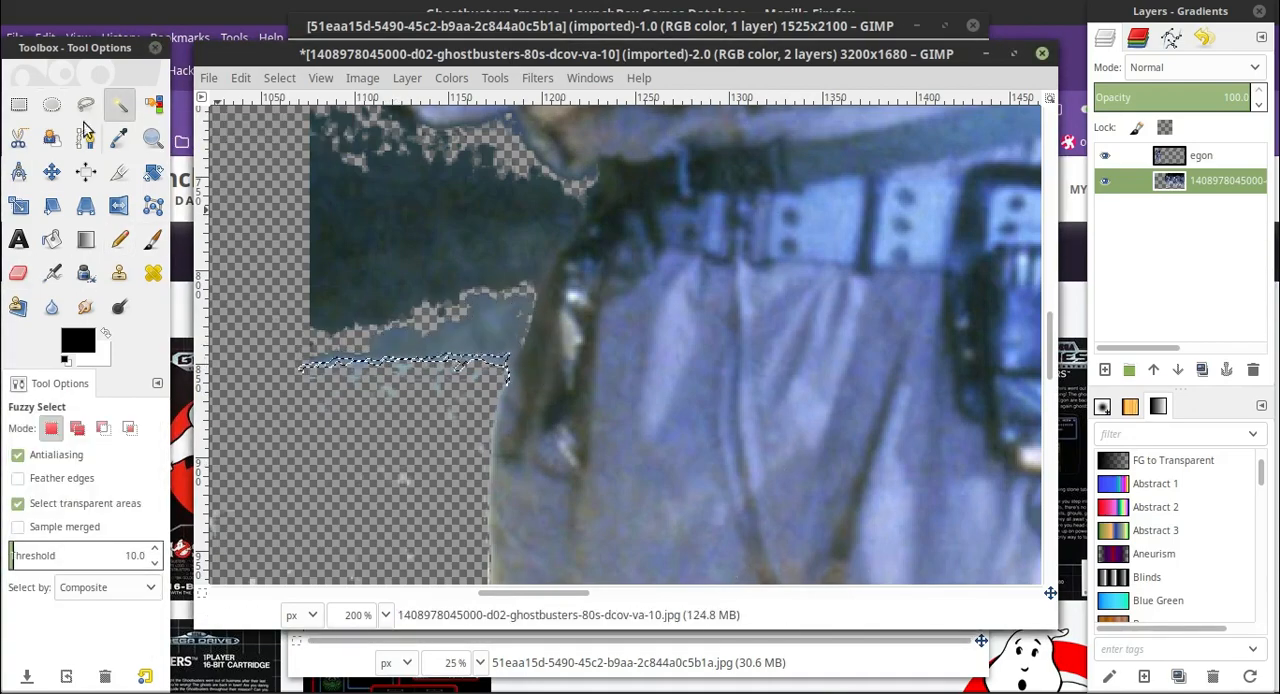
Start a Free Select outline at the second man's hip, running up to his belt and along the underside of his sleeve.
{"action": "left_click", "coordinate": [86, 108]}
{"action": "left_click", "coordinate": [508, 376]}
{"action": "left_click", "coordinate": [558, 251]}
{"action": "scroll", "coordinate": [558, 251], "scroll_direction": "up", "scroll_amount": 2}
{"action": "left_click", "coordinate": [585, 320]}
{"action": "left_click", "coordinate": [592, 301]}
{"action": "left_click", "coordinate": [568, 303]}
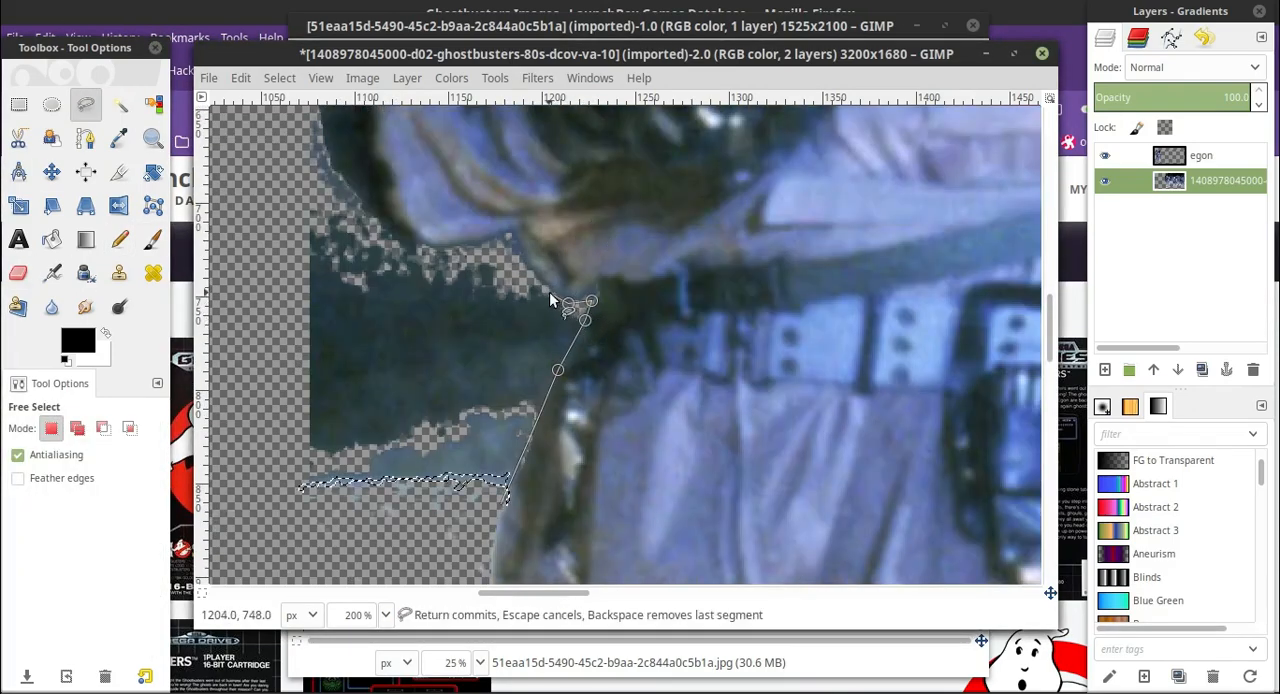
{"action": "left_click", "coordinate": [415, 242]}
Continue the outline up the outer edge of the second man's sleeve and around the tip of his dark weapon barrel.
{"action": "scroll", "coordinate": [340, 290], "scroll_direction": "up", "scroll_amount": 6}
{"action": "scroll", "coordinate": [330, 342], "scroll_direction": "down", "scroll_amount": 4}
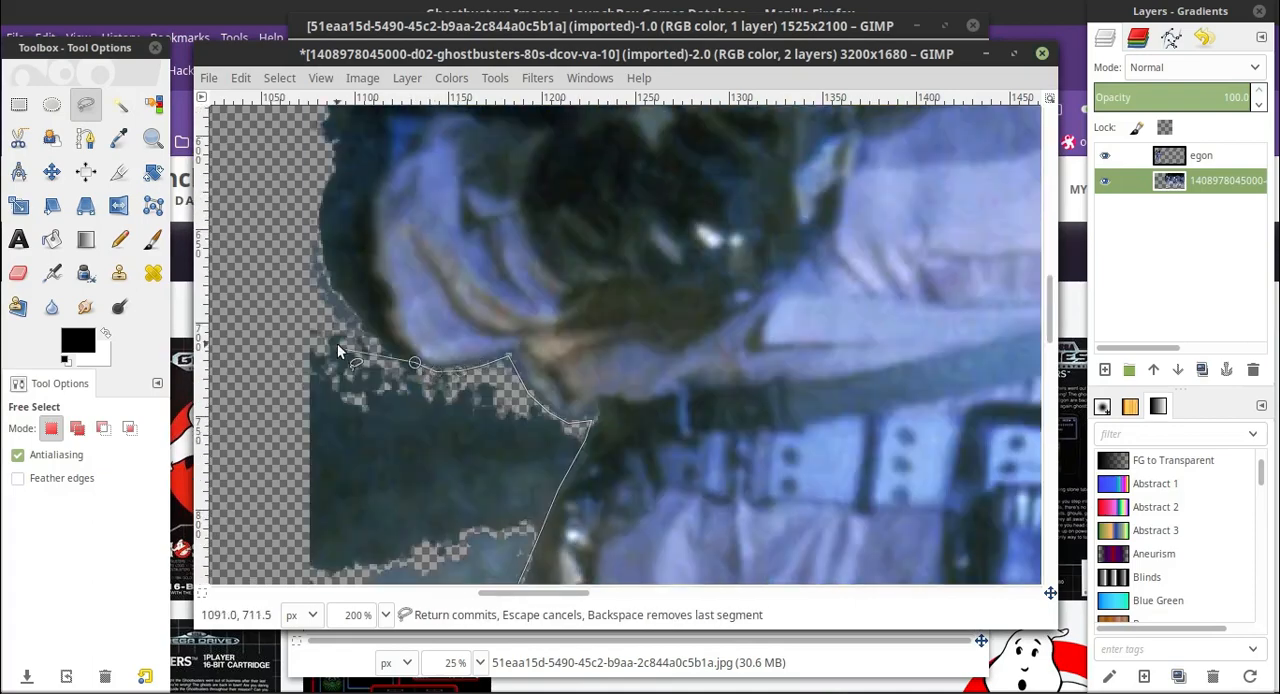
{"action": "scroll", "coordinate": [300, 351], "scroll_direction": "up", "scroll_amount": 4}
{"action": "scroll", "coordinate": [290, 353], "scroll_direction": "down", "scroll_amount": 2}
{"action": "scroll", "coordinate": [390, 420], "scroll_direction": "down", "scroll_amount": 2}
{"action": "left_click", "coordinate": [375, 325]}
{"action": "left_click", "coordinate": [360, 276]}
{"action": "scroll", "coordinate": [357, 290], "scroll_direction": "up", "scroll_amount": 2}
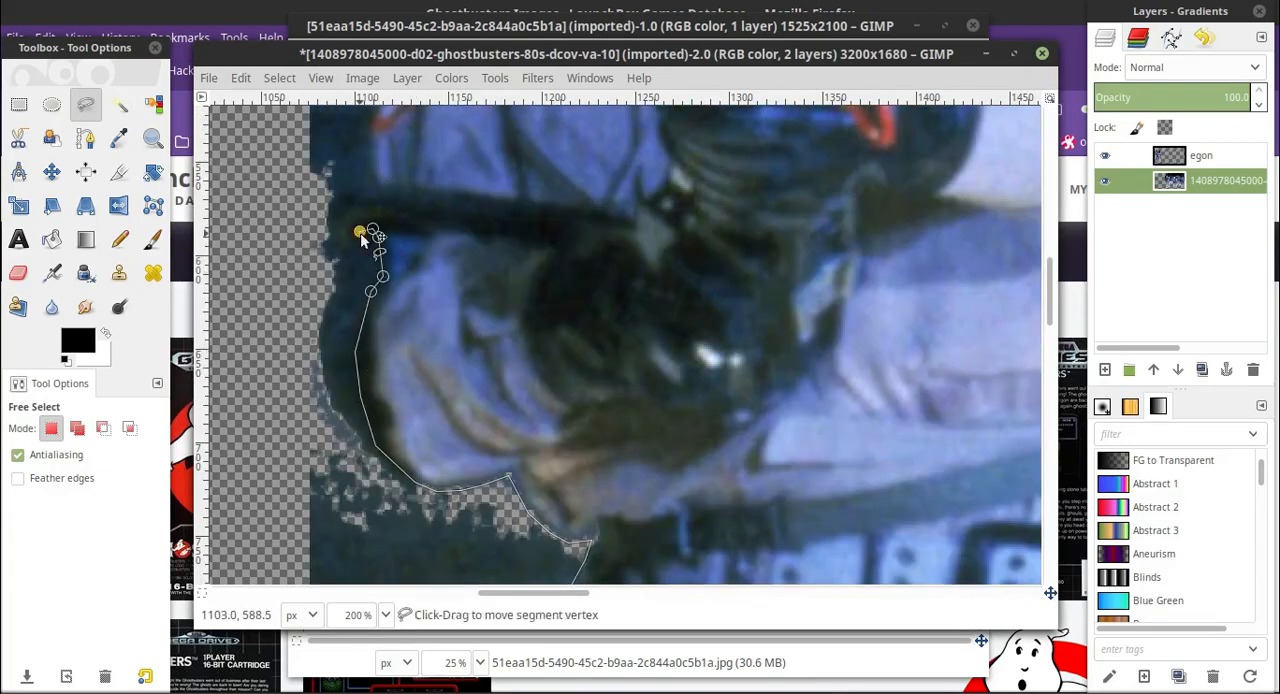
{"action": "left_click", "coordinate": [330, 197]}
{"action": "left_click", "coordinate": [354, 184]}
{"action": "scroll", "coordinate": [354, 184], "scroll_direction": "up", "scroll_amount": 3}
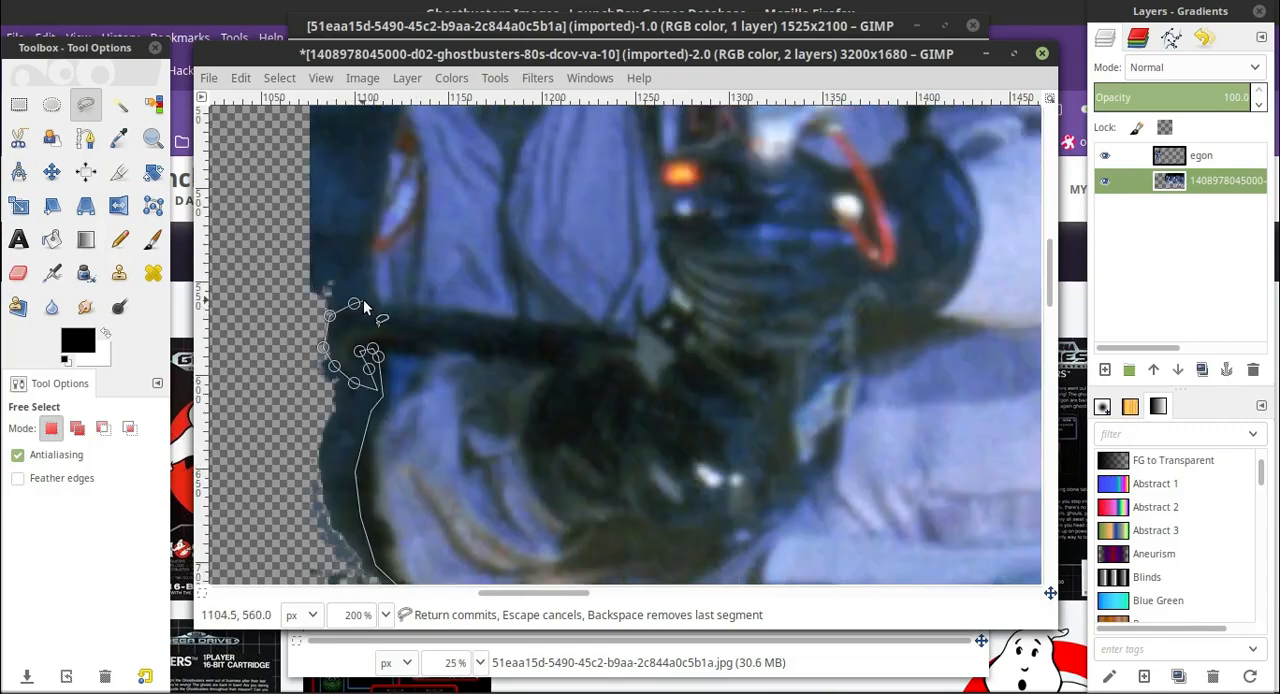
Extend the outline up the second man's upper arm and over the curve of his shoulder.
{"action": "scroll", "coordinate": [363, 268], "scroll_direction": "up", "scroll_amount": 2}
{"action": "left_click", "coordinate": [398, 348]}
{"action": "scroll", "coordinate": [399, 346], "scroll_direction": "up", "scroll_amount": 1}
{"action": "left_click", "coordinate": [399, 414]}
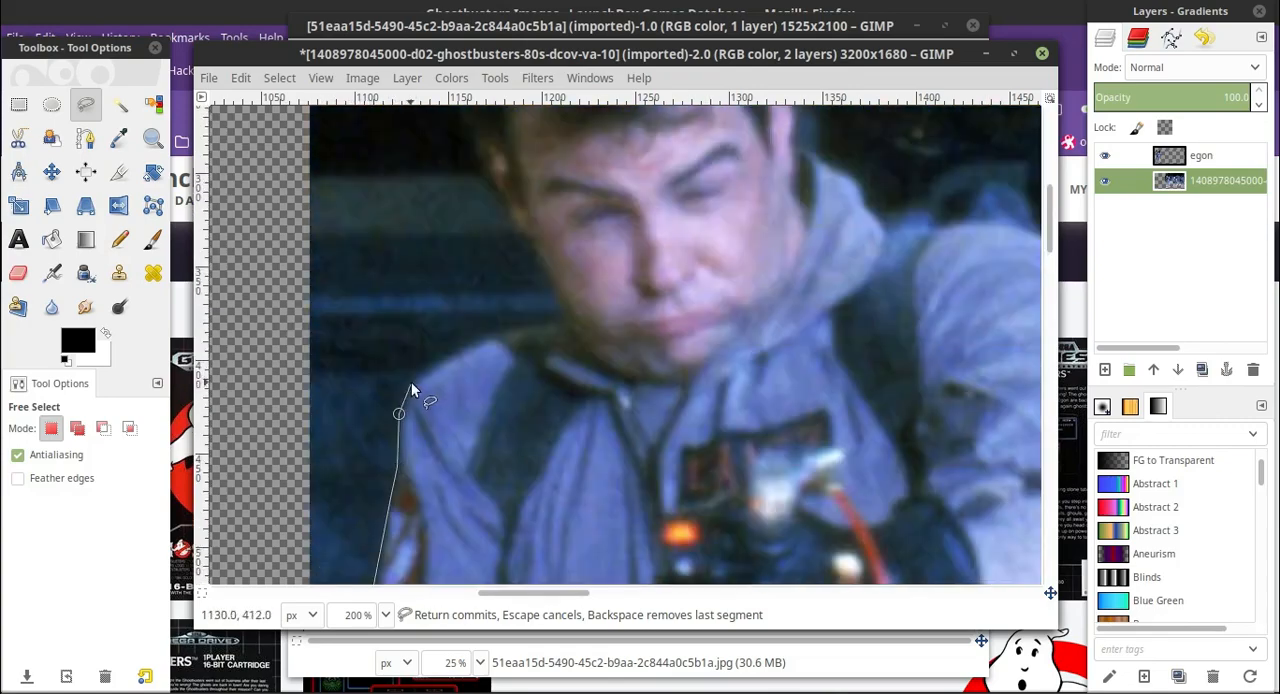
{"action": "left_click", "coordinate": [412, 383]}
{"action": "left_click", "coordinate": [432, 365]}
{"action": "left_click", "coordinate": [469, 346]}
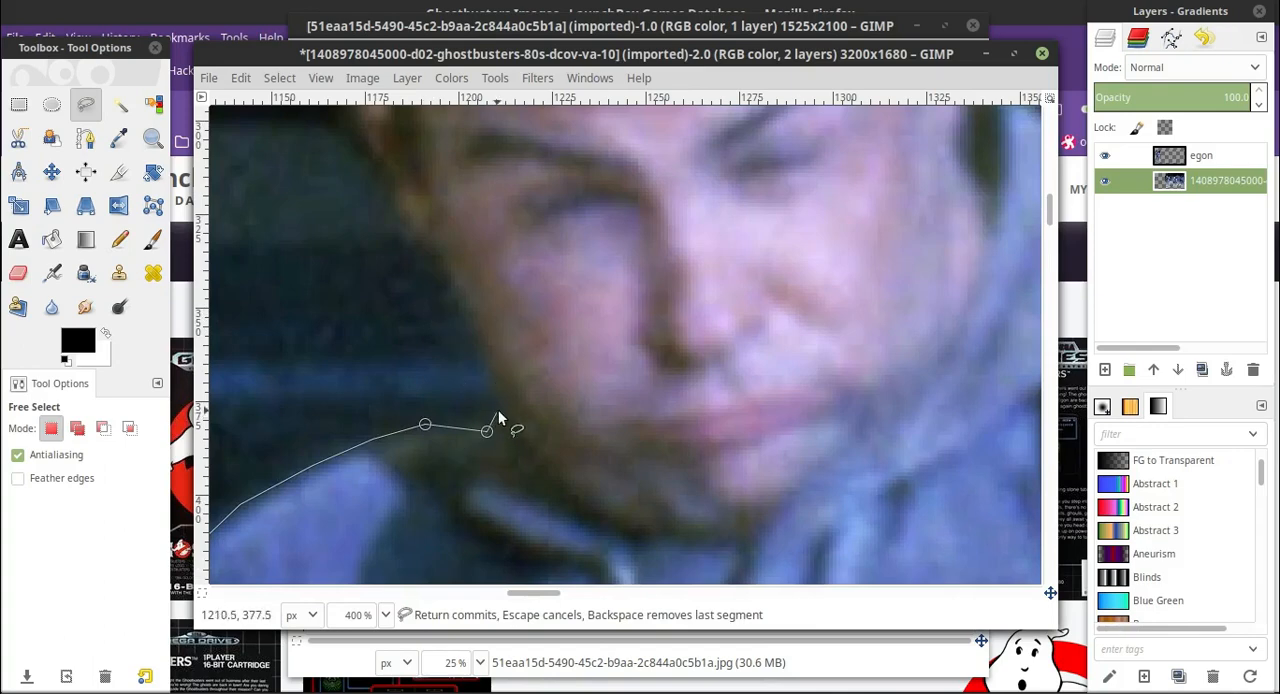
At 400% zoom, trace the outline from the second man's collar up his jaw and cheek to his ear.
{"action": "left_click", "coordinate": [499, 409]}
{"action": "left_click", "coordinate": [492, 375]}
{"action": "left_click", "coordinate": [479, 341]}
{"action": "left_click", "coordinate": [456, 306]}
{"action": "scroll", "coordinate": [456, 306], "scroll_direction": "up", "scroll_amount": 2}
{"action": "left_click", "coordinate": [388, 302]}
{"action": "scroll", "coordinate": [388, 302], "scroll_direction": "up", "scroll_amount": 1}
{"action": "left_click", "coordinate": [374, 397]}
{"action": "left_click", "coordinate": [347, 368]}
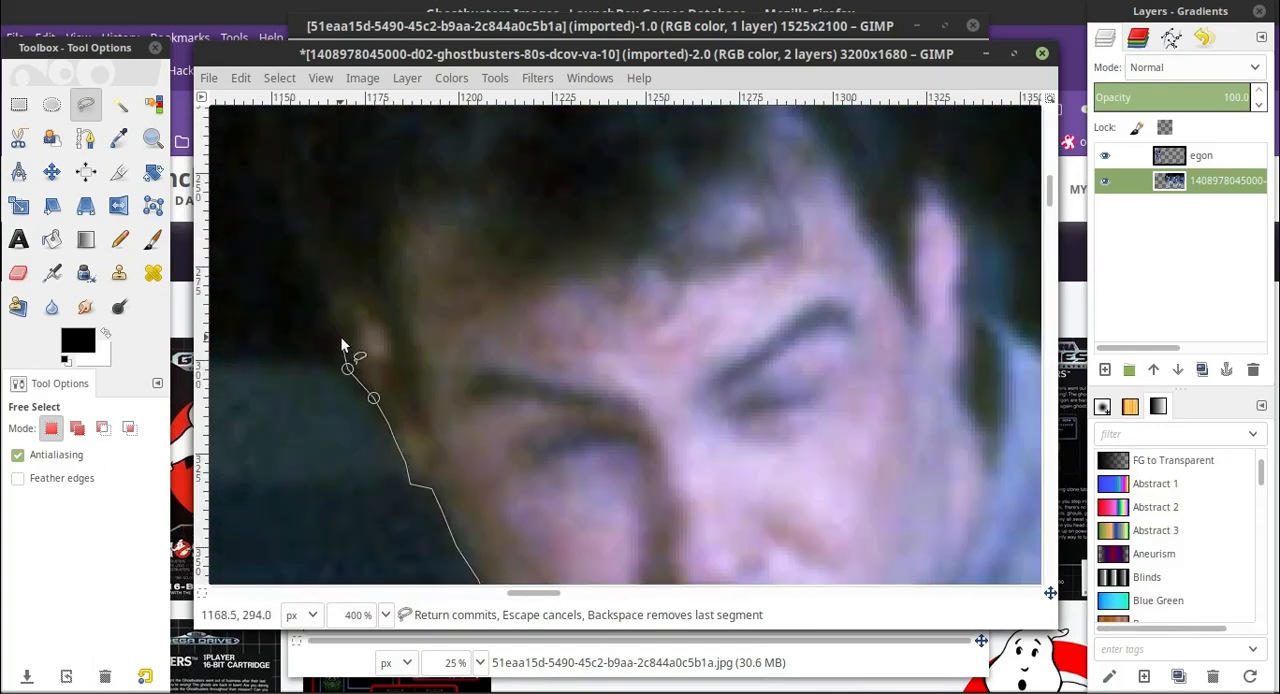
Continue the outline from the ear up the side of the second man's dark hair.
{"action": "left_click", "coordinate": [341, 338]}
{"action": "left_click", "coordinate": [329, 308]}
{"action": "scroll", "coordinate": [327, 320], "scroll_direction": "up", "scroll_amount": 2}
{"action": "scroll", "coordinate": [323, 381], "scroll_direction": "down", "scroll_amount": 1}
{"action": "left_click", "coordinate": [257, 286]}
{"action": "scroll", "coordinate": [257, 286], "scroll_direction": "up", "scroll_amount": 2}
{"action": "left_click", "coordinate": [251, 286]}
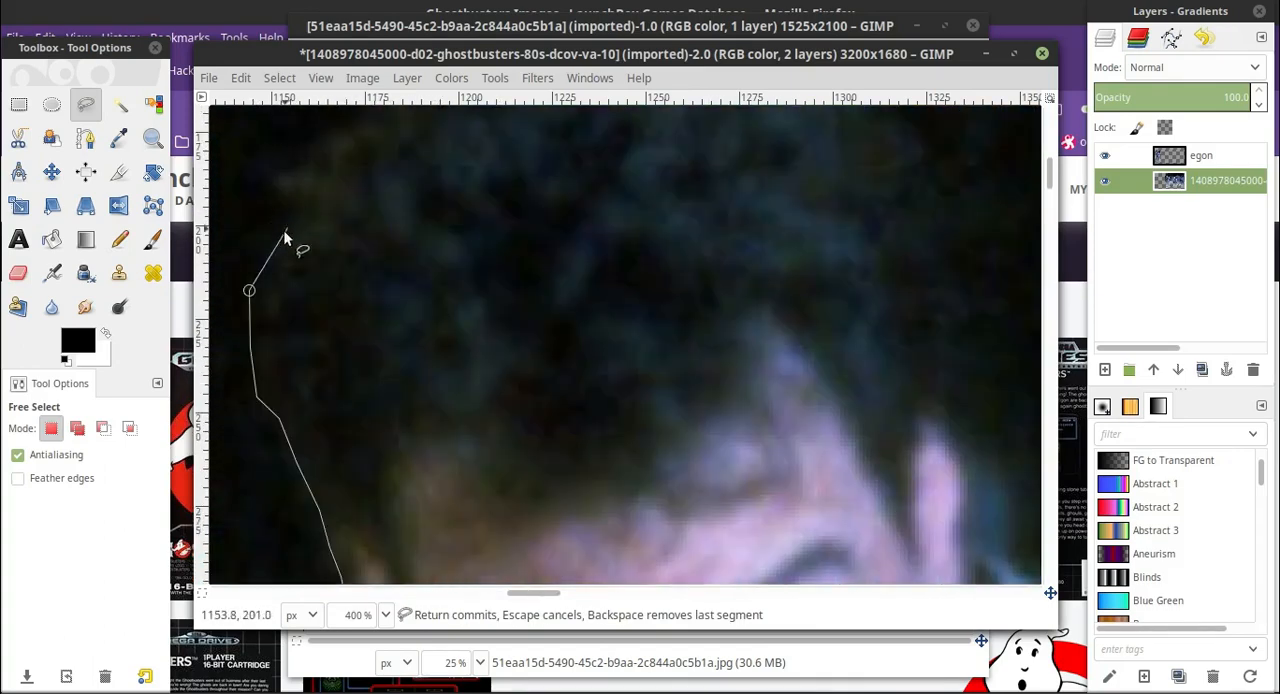
Trace the outline over the crown of the second man's hair and partway down its far side.
{"action": "scroll", "coordinate": [280, 300], "scroll_direction": "up", "scroll_amount": 2}
{"action": "left_click", "coordinate": [390, 217]}
{"action": "scroll", "coordinate": [390, 232], "scroll_direction": "up", "scroll_amount": 2}
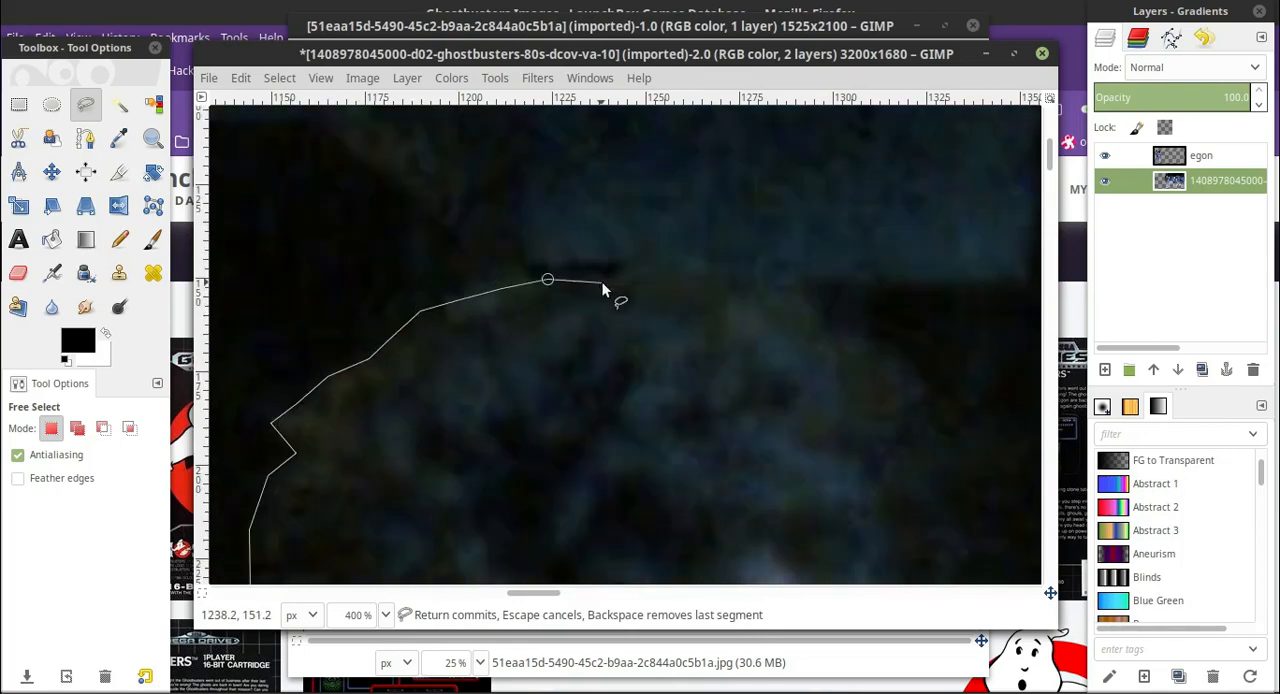
{"action": "left_click", "coordinate": [916, 375]}
{"action": "left_click", "coordinate": [925, 396]}
{"action": "left_click_drag", "start_coordinate": [531, 593], "coordinate": [561, 609]}
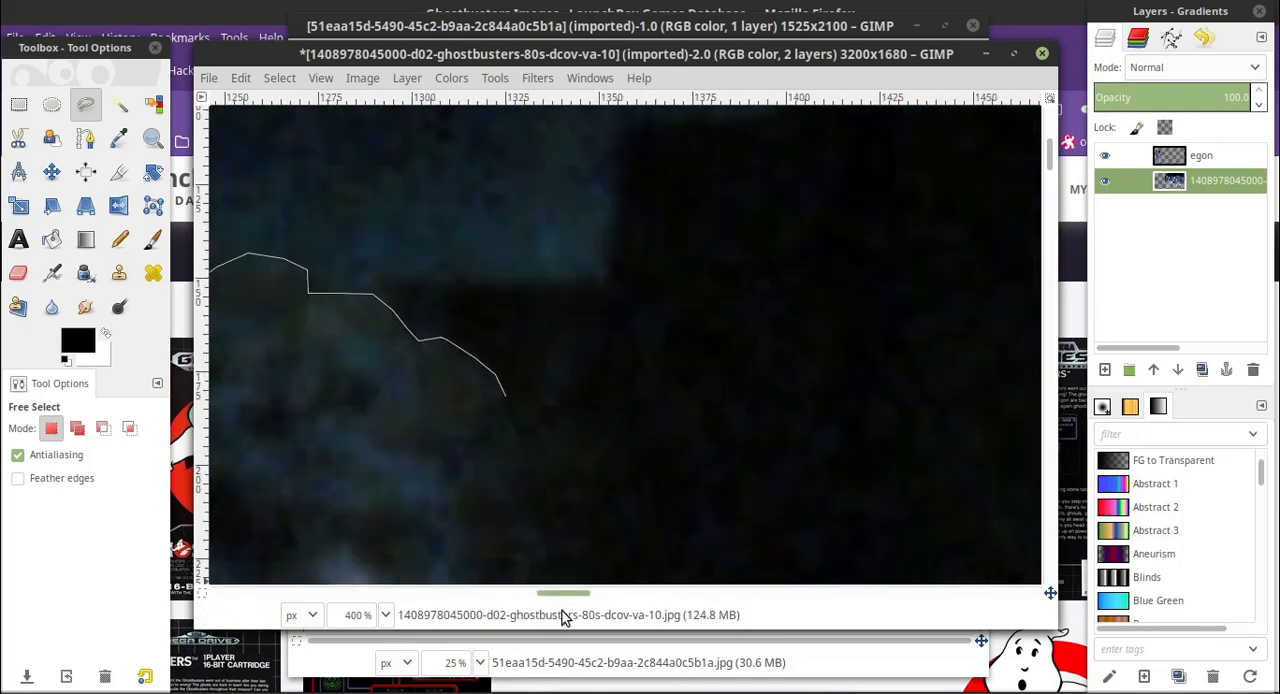
Bring the outline down the far side of the second man's hair toward his other ear.
{"action": "scroll", "coordinate": [522, 280], "scroll_direction": "down", "scroll_amount": 4}
{"action": "scroll", "coordinate": [520, 285], "scroll_direction": "up", "scroll_amount": 2}
{"action": "left_click", "coordinate": [484, 312]}
{"action": "left_click", "coordinate": [515, 388]}
{"action": "scroll", "coordinate": [515, 388], "scroll_direction": "down", "scroll_amount": 2}
{"action": "left_click", "coordinate": [520, 323]}
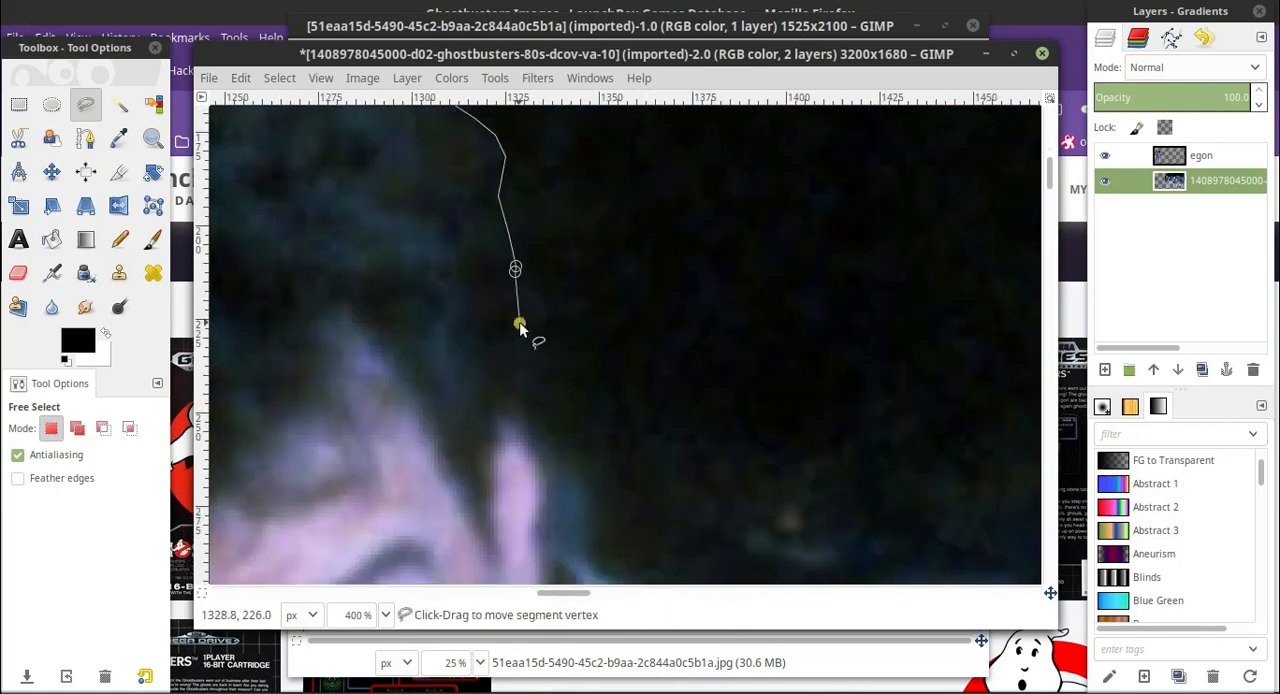
{"action": "scroll", "coordinate": [520, 325], "scroll_direction": "up", "scroll_amount": 2}
At 200% zoom, trace the outline past the second man's ear and onto the top of his collar.
{"action": "left_click", "coordinate": [385, 615]}
{"action": "left_click", "coordinate": [370, 481]}
{"action": "left_click_drag", "start_coordinate": [561, 331], "coordinate": [568, 335]}
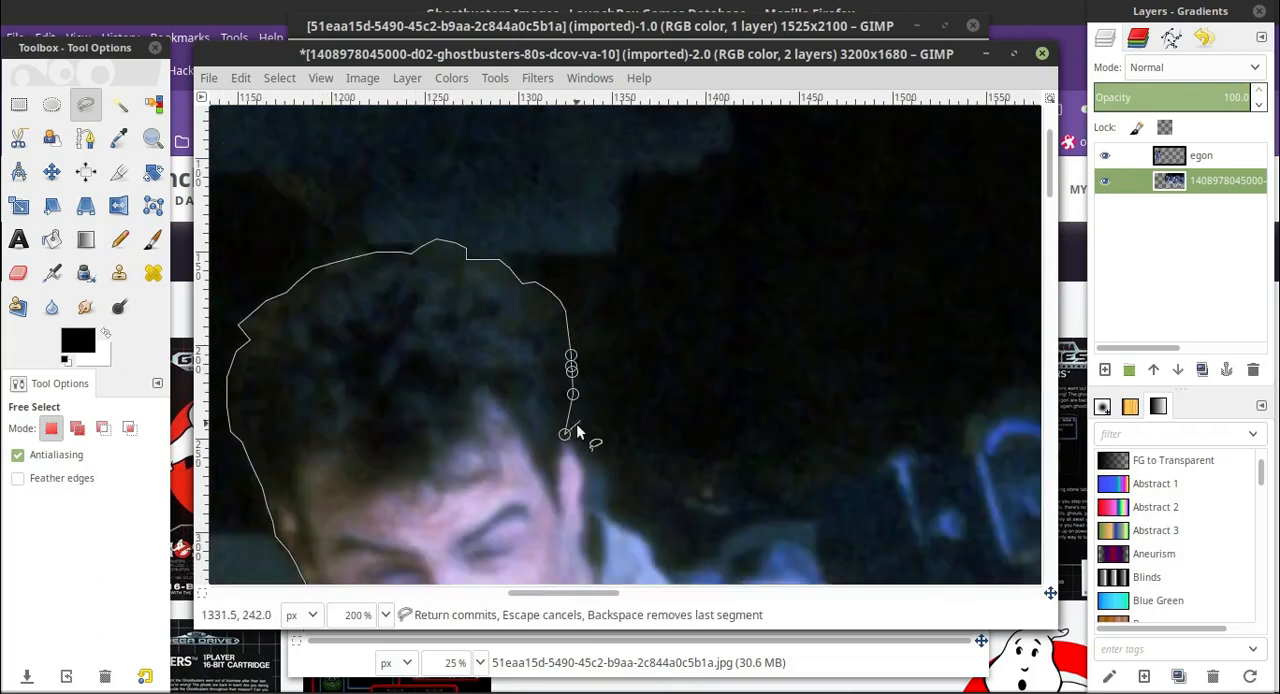
{"action": "scroll", "coordinate": [586, 484], "scroll_direction": "down", "scroll_amount": 2}
{"action": "left_click", "coordinate": [583, 371]}
{"action": "left_click", "coordinate": [581, 384]}
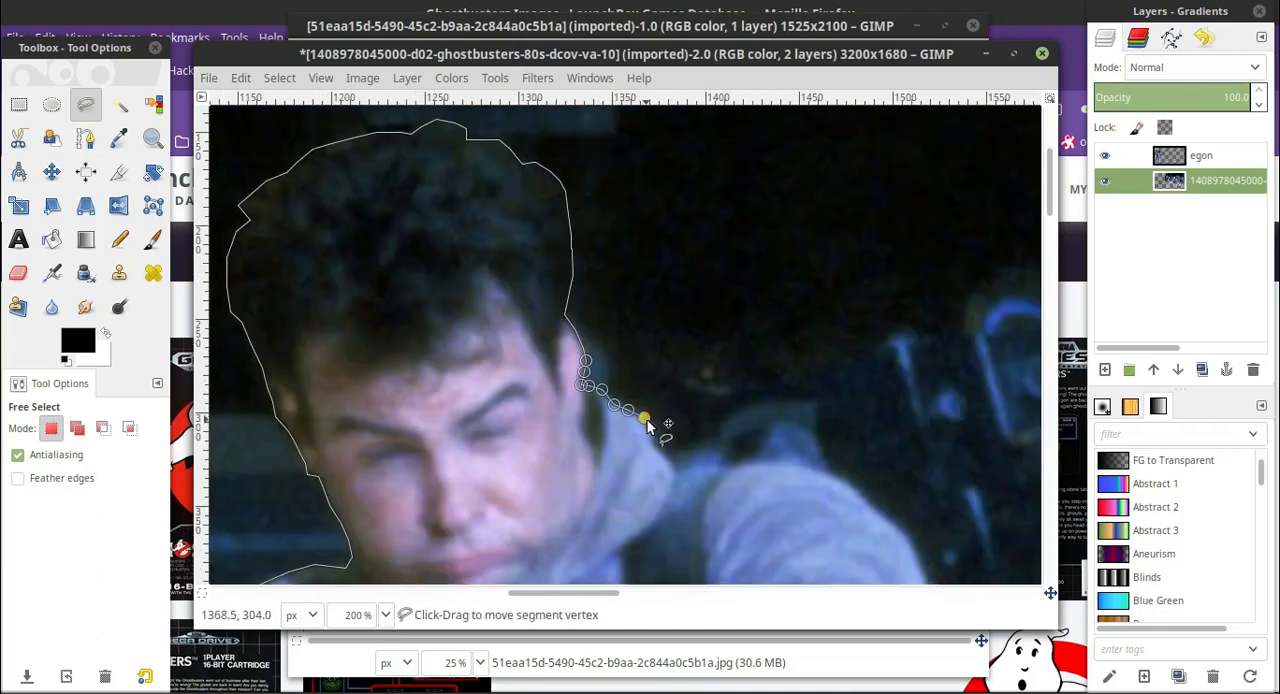
{"action": "left_click", "coordinate": [656, 451]}
{"action": "left_click", "coordinate": [665, 457]}
{"action": "left_click", "coordinate": [673, 466]}
Route the outline from the second man's collar out to the dark upper edge of the proton pack behind his shoulder.
{"action": "scroll", "coordinate": [672, 468], "scroll_direction": "down", "scroll_amount": 1}
{"action": "left_click_drag", "start_coordinate": [583, 593], "coordinate": [616, 595]}
{"action": "scroll", "coordinate": [480, 480], "scroll_direction": "up", "scroll_amount": 1}
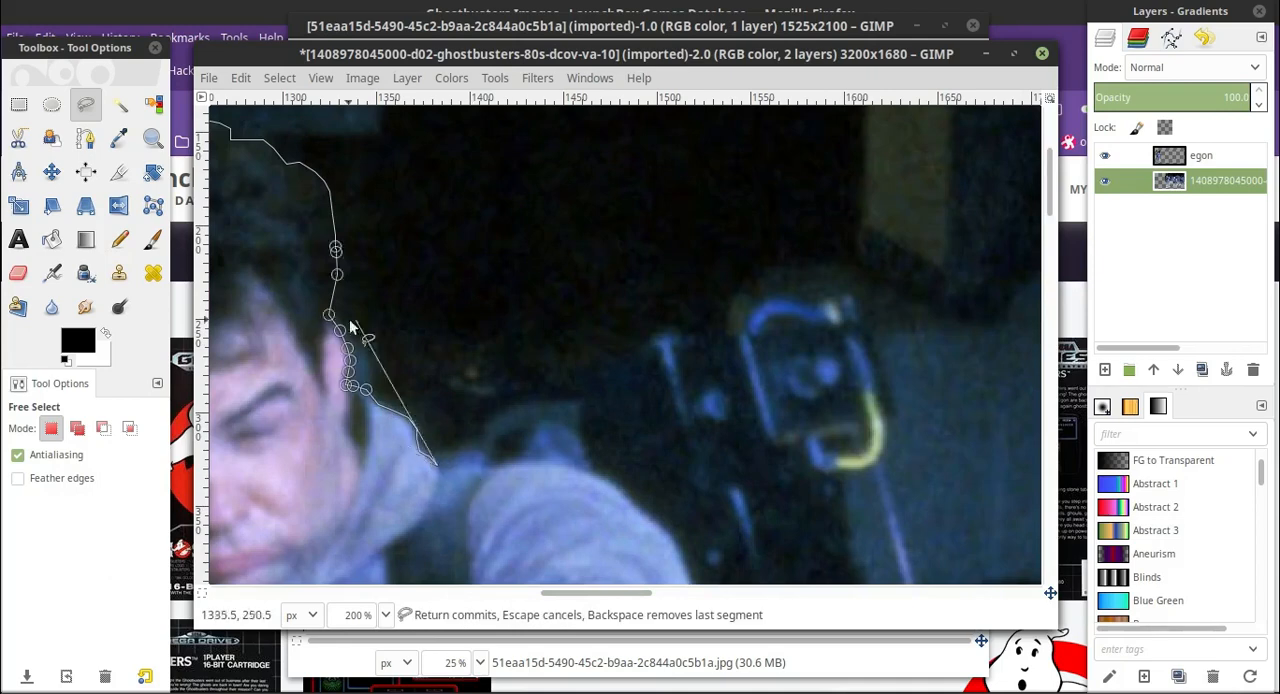
{"action": "left_click_drag", "start_coordinate": [400, 395], "coordinate": [432, 376]}
{"action": "scroll", "coordinate": [409, 434], "scroll_direction": "down", "scroll_amount": 4}
{"action": "scroll", "coordinate": [409, 434], "scroll_direction": "up", "scroll_amount": 4}
{"action": "left_click_drag", "start_coordinate": [408, 417], "coordinate": [486, 363]}
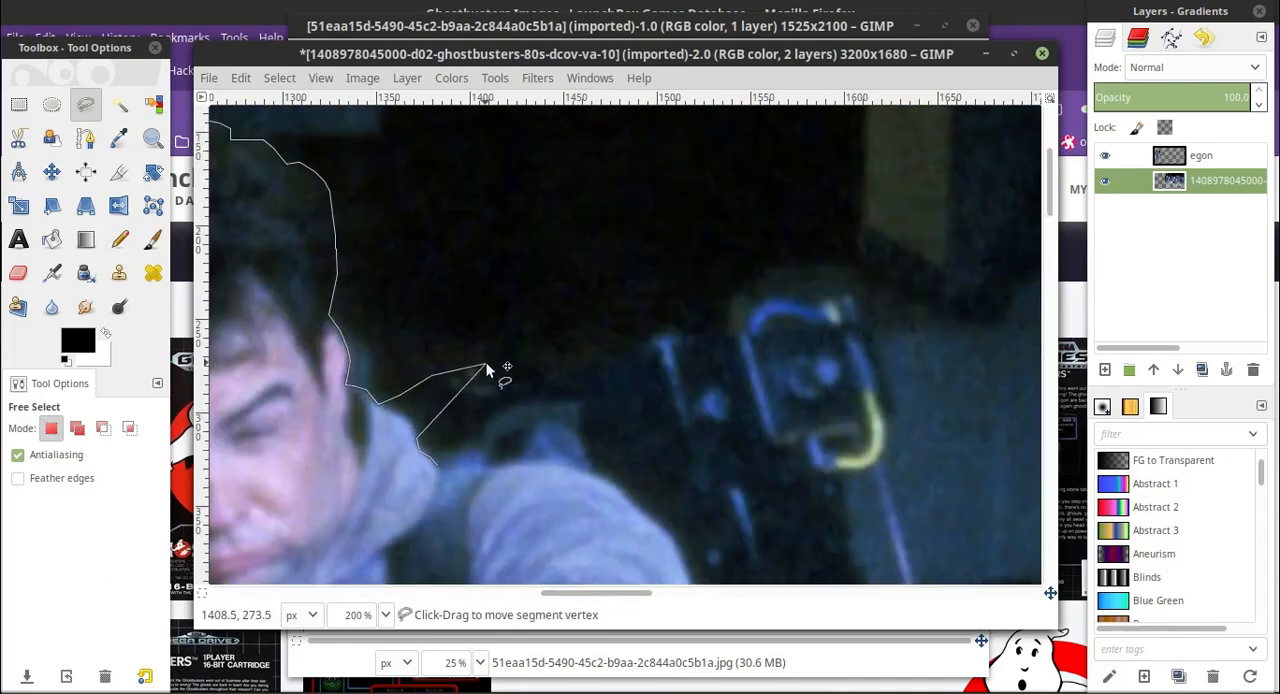
At 400% zoom, trace the outline along the dark top of the proton pack and over its upper frame.
{"action": "left_click", "coordinate": [388, 615]}
{"action": "left_click", "coordinate": [364, 442]}
{"action": "left_click", "coordinate": [370, 420]}
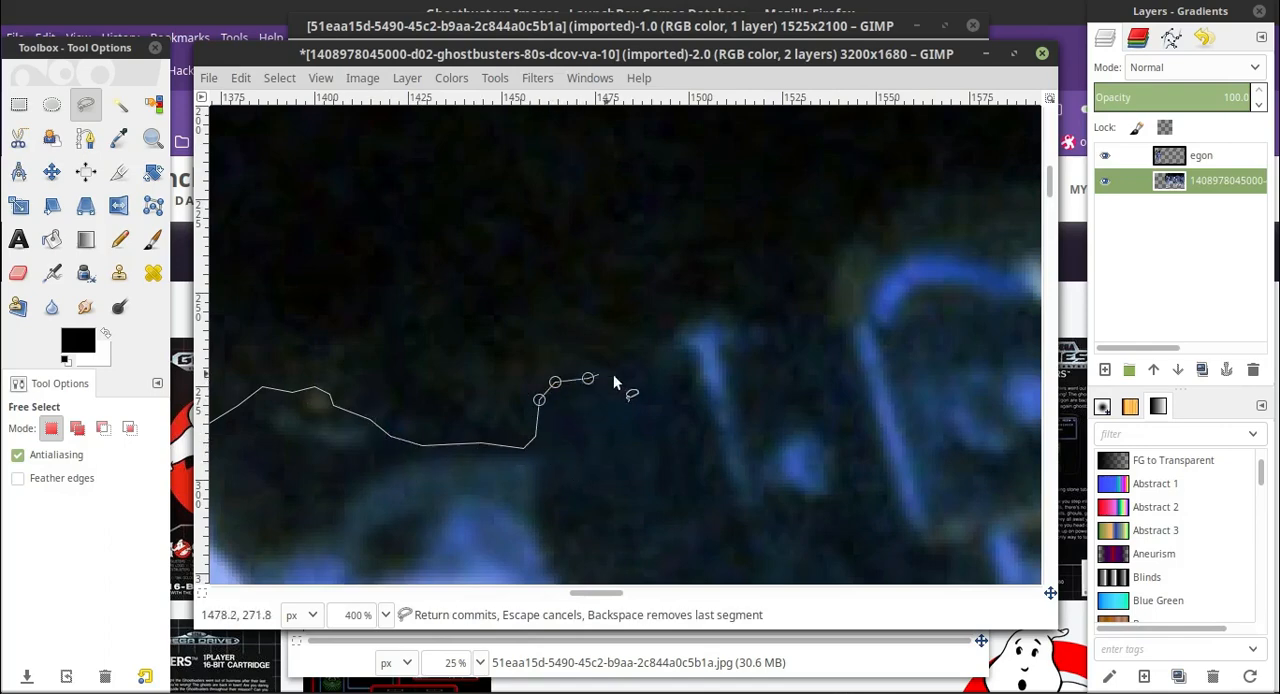
{"action": "scroll", "coordinate": [626, 346], "scroll_direction": "down", "scroll_amount": 2}
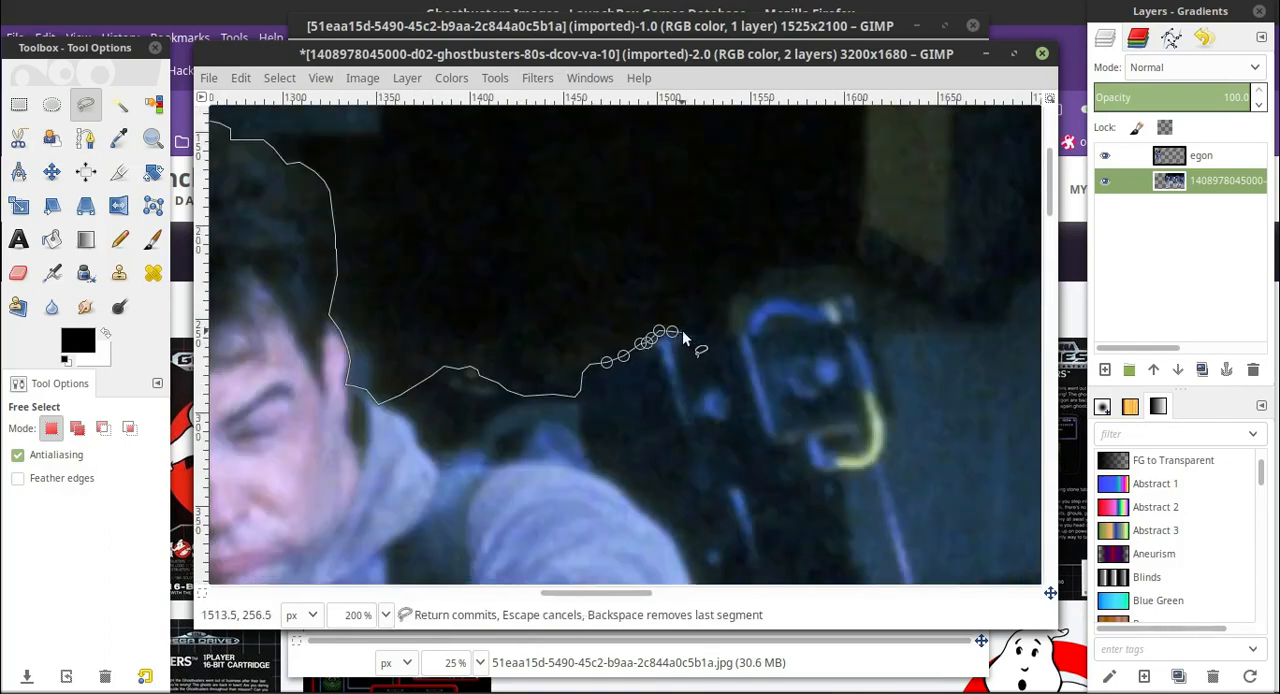
{"action": "left_click_drag", "start_coordinate": [610, 593], "coordinate": [632, 593]}
{"action": "scroll", "coordinate": [590, 325], "scroll_direction": "up", "scroll_amount": 2}
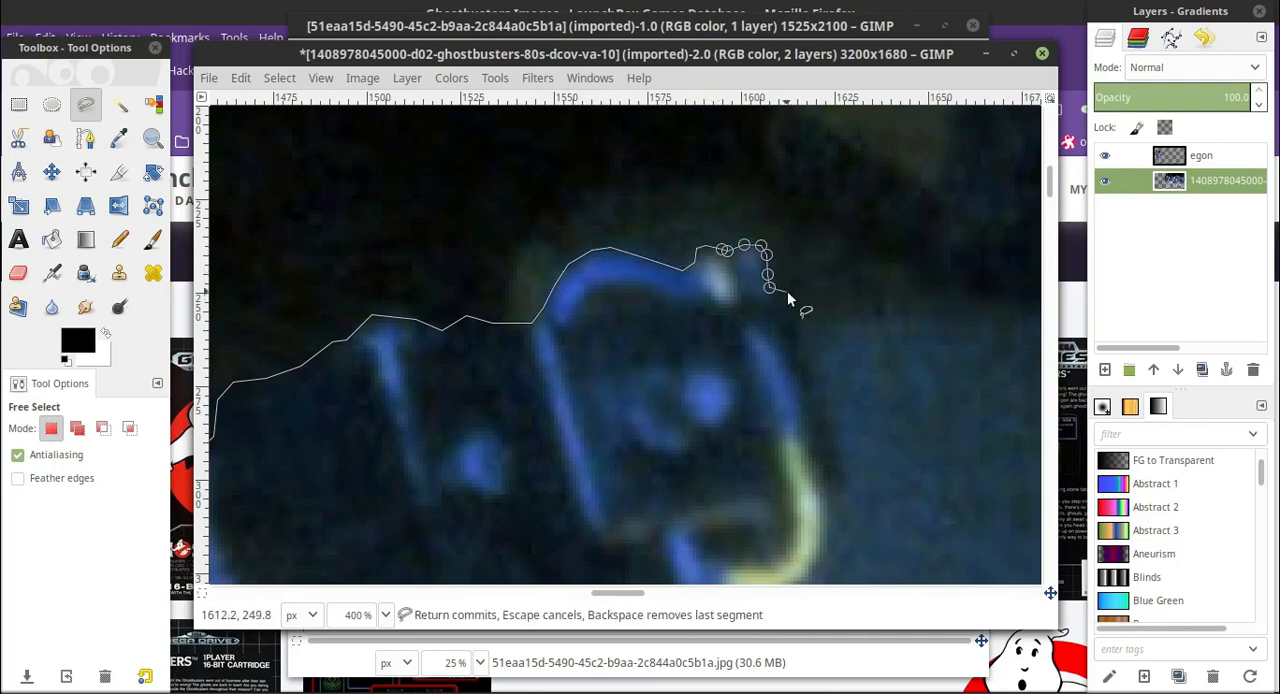
Bring the outline down the far side of the pack's frame, around the yellow curve and along the thin line below.
{"action": "scroll", "coordinate": [830, 360], "scroll_direction": "down", "scroll_amount": 2}
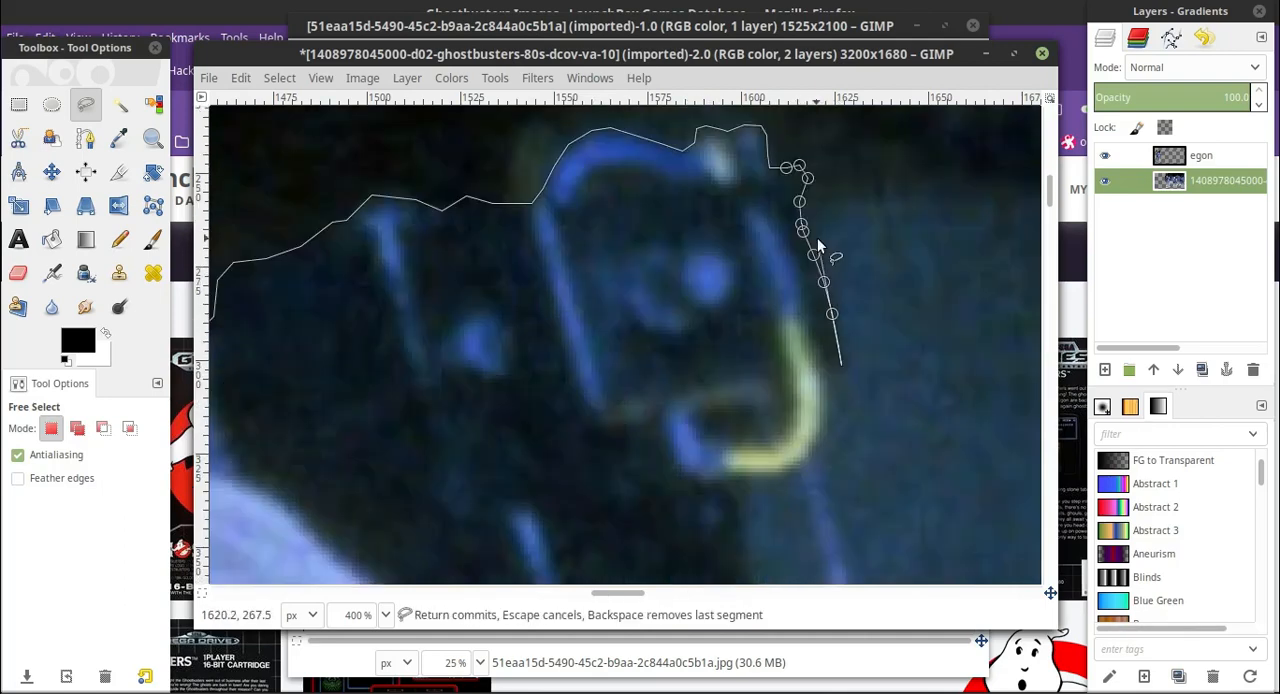
{"action": "left_click", "coordinate": [827, 397]}
{"action": "left_click", "coordinate": [825, 435]}
{"action": "scroll", "coordinate": [828, 430], "scroll_direction": "down", "scroll_amount": 6}
{"action": "scroll", "coordinate": [862, 303], "scroll_direction": "up", "scroll_amount": 4}
{"action": "left_click", "coordinate": [810, 336]}
{"action": "left_click", "coordinate": [823, 367]}
{"action": "scroll", "coordinate": [825, 368], "scroll_direction": "down", "scroll_amount": 2}
{"action": "left_click", "coordinate": [853, 355]}
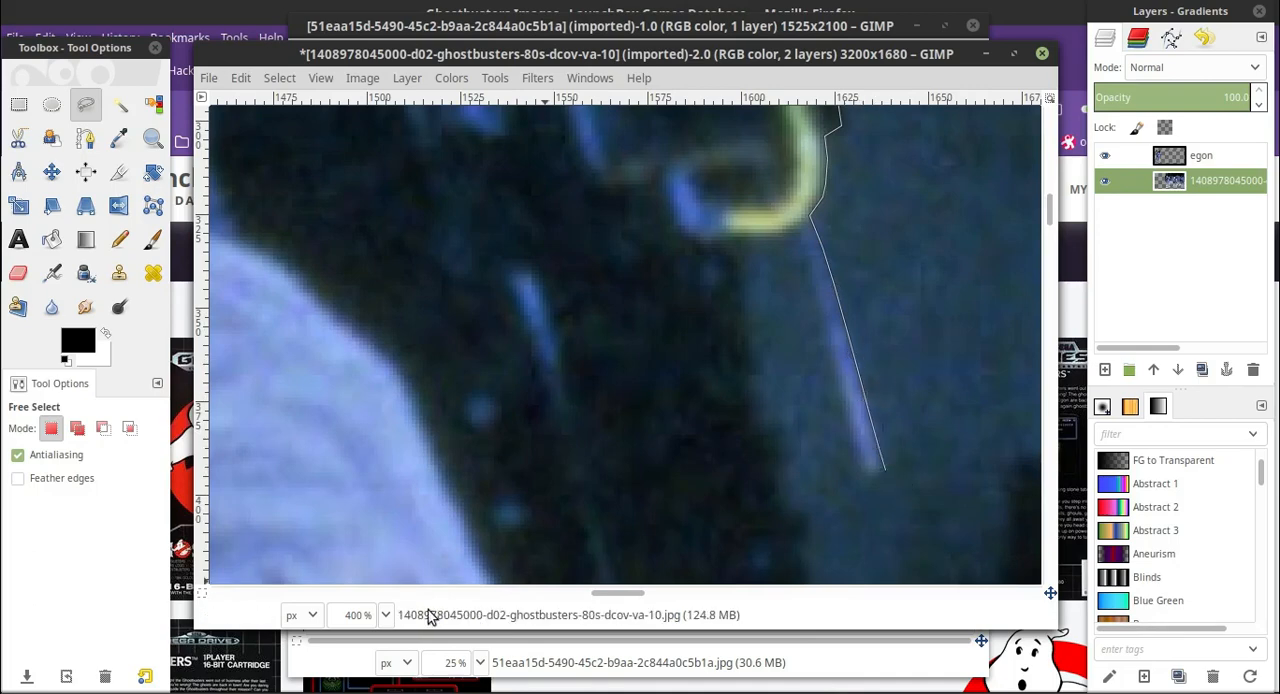
At 200% zoom, reroute the outline from under the yellow curve down the pack's dark edge to the end of its ribbed cables.
{"action": "key", "text": "minus"}
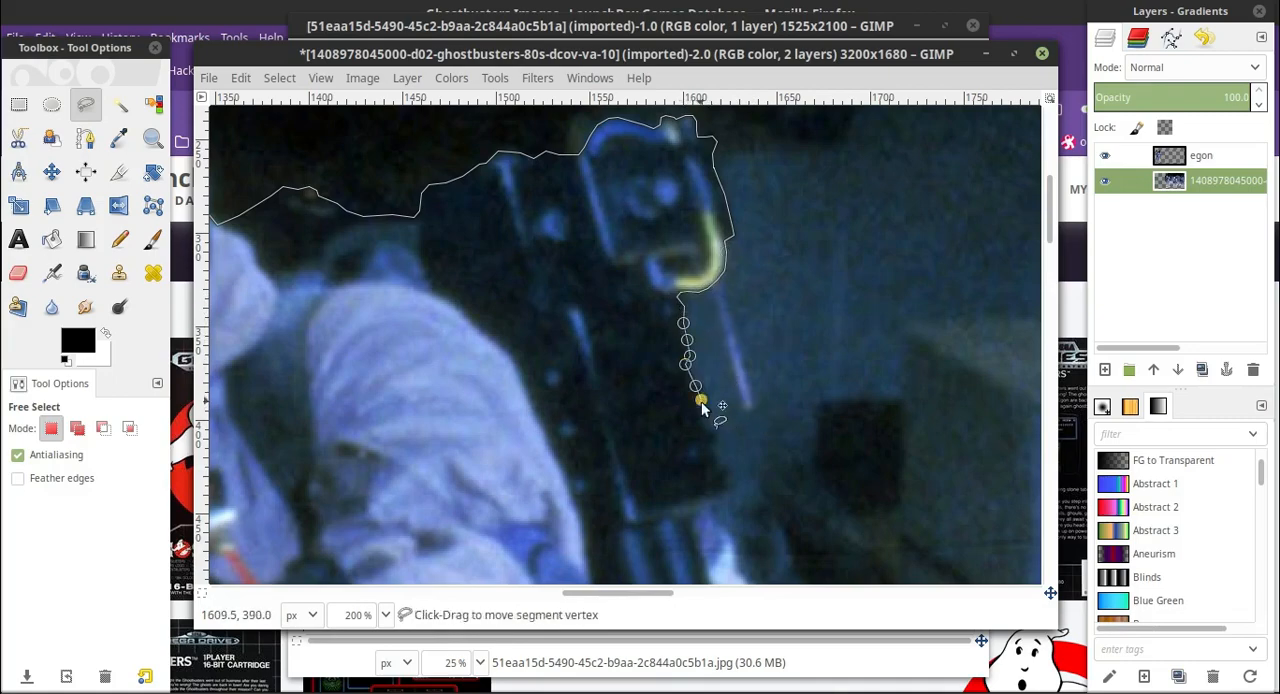
{"action": "scroll", "coordinate": [728, 470], "scroll_direction": "down", "scroll_amount": 3}
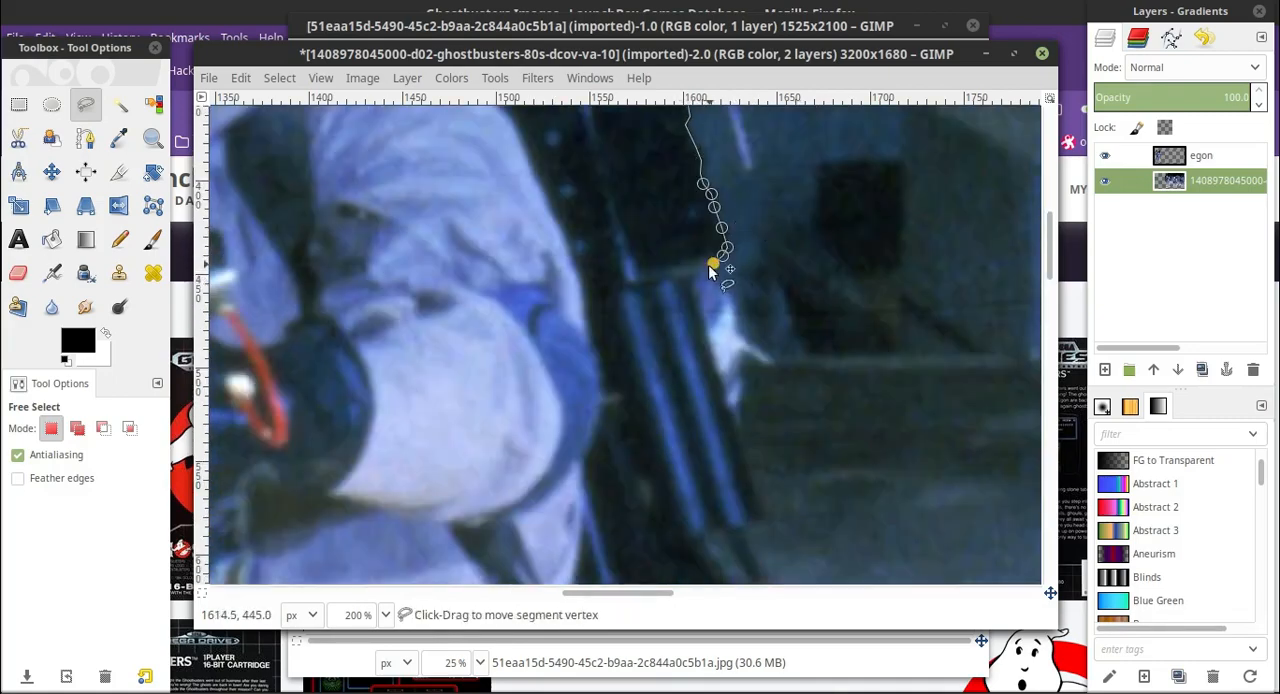
{"action": "left_click", "coordinate": [742, 466]}
{"action": "scroll", "coordinate": [758, 408], "scroll_direction": "down", "scroll_amount": 4}
{"action": "left_click", "coordinate": [760, 272]}
{"action": "left_click", "coordinate": [754, 287]}
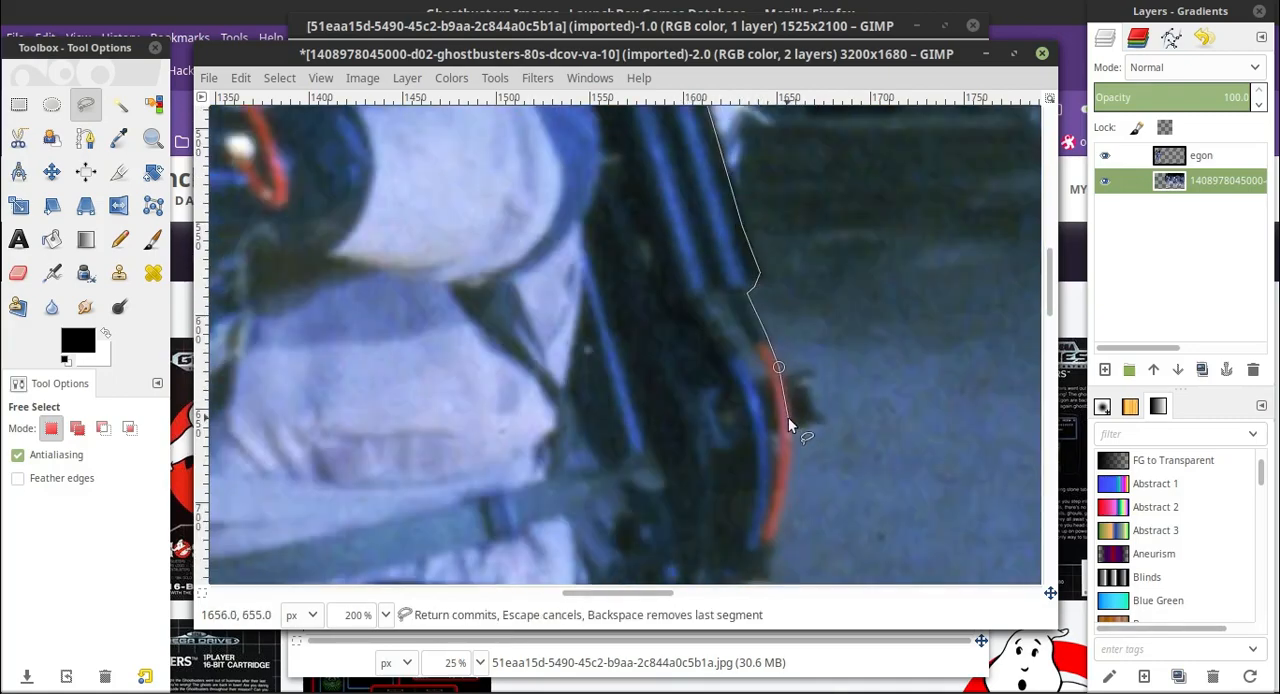
Trace the outline down the outside of the red cable to the lower end of the proton pack.
{"action": "scroll", "coordinate": [788, 425], "scroll_direction": "down", "scroll_amount": 2}
{"action": "left_click", "coordinate": [786, 371]}
{"action": "left_click", "coordinate": [772, 416]}
{"action": "scroll", "coordinate": [772, 400], "scroll_direction": "down", "scroll_amount": 2}
{"action": "left_click", "coordinate": [770, 330]}
{"action": "left_click", "coordinate": [769, 341]}
{"action": "left_click", "coordinate": [766, 356]}
{"action": "scroll", "coordinate": [766, 356], "scroll_direction": "down", "scroll_amount": 2}
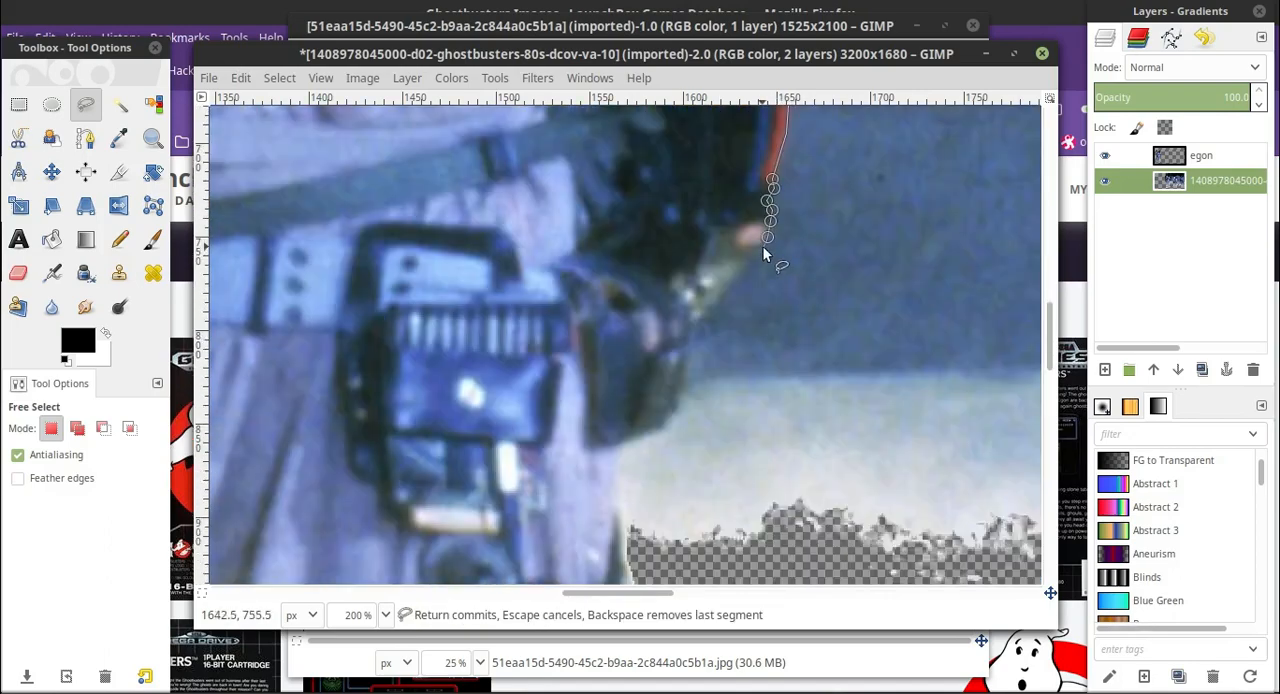
Trace the outline around the dark pouch under the pack and down the hip to the already transparent area.
{"action": "scroll", "coordinate": [716, 303], "scroll_direction": "down", "scroll_amount": 2}
{"action": "left_click", "coordinate": [692, 213]}
{"action": "left_click", "coordinate": [684, 275]}
{"action": "left_click", "coordinate": [675, 293]}
{"action": "left_click", "coordinate": [667, 303]}
{"action": "left_click", "coordinate": [650, 312]}
{"action": "left_click", "coordinate": [627, 323]}
{"action": "scroll", "coordinate": [627, 323], "scroll_direction": "down", "scroll_amount": 2}
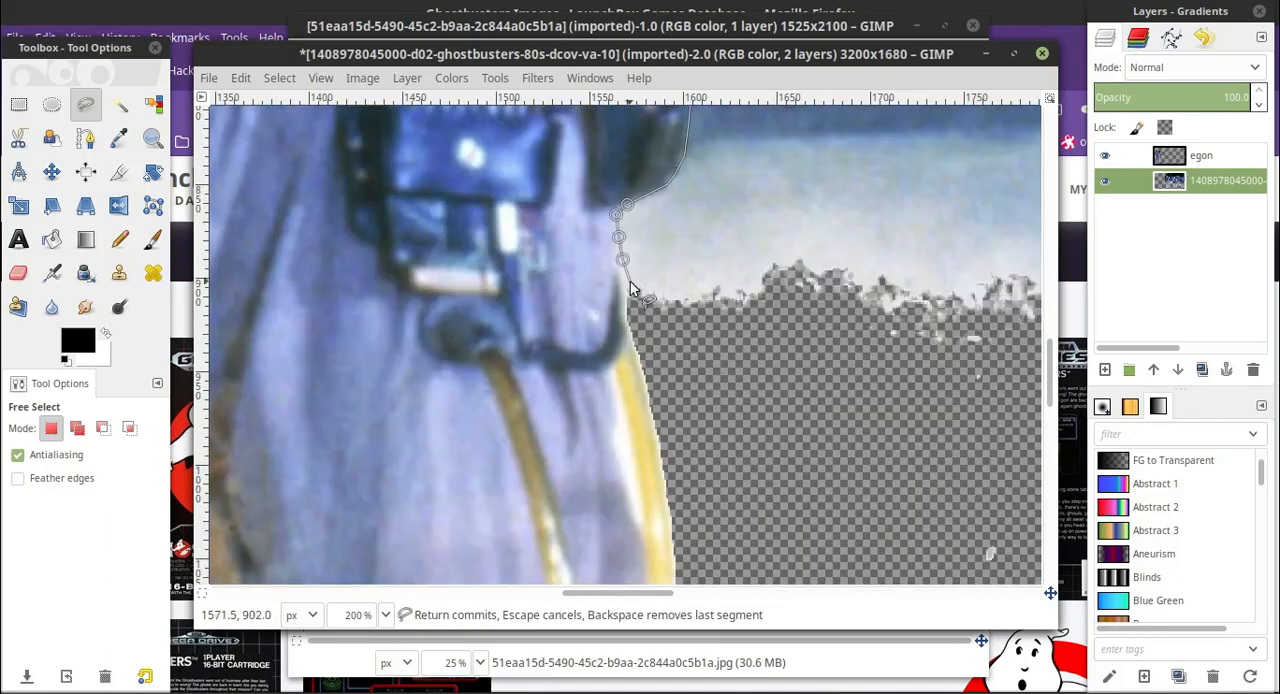
{"action": "scroll", "coordinate": [631, 284], "scroll_direction": "down", "scroll_amount": 8}
At 50% zoom, close the outline with a wide loop through the background around the second man and delete the enclosed area.
{"action": "left_click", "coordinate": [386, 615]}
{"action": "left_click", "coordinate": [358, 543]}
{"action": "left_click", "coordinate": [731, 362]}
{"action": "scroll", "coordinate": [732, 300], "scroll_direction": "up", "scroll_amount": 3}
{"action": "left_click", "coordinate": [718, 134]}
{"action": "left_click", "coordinate": [366, 147]}
{"action": "left_click", "coordinate": [443, 200]}
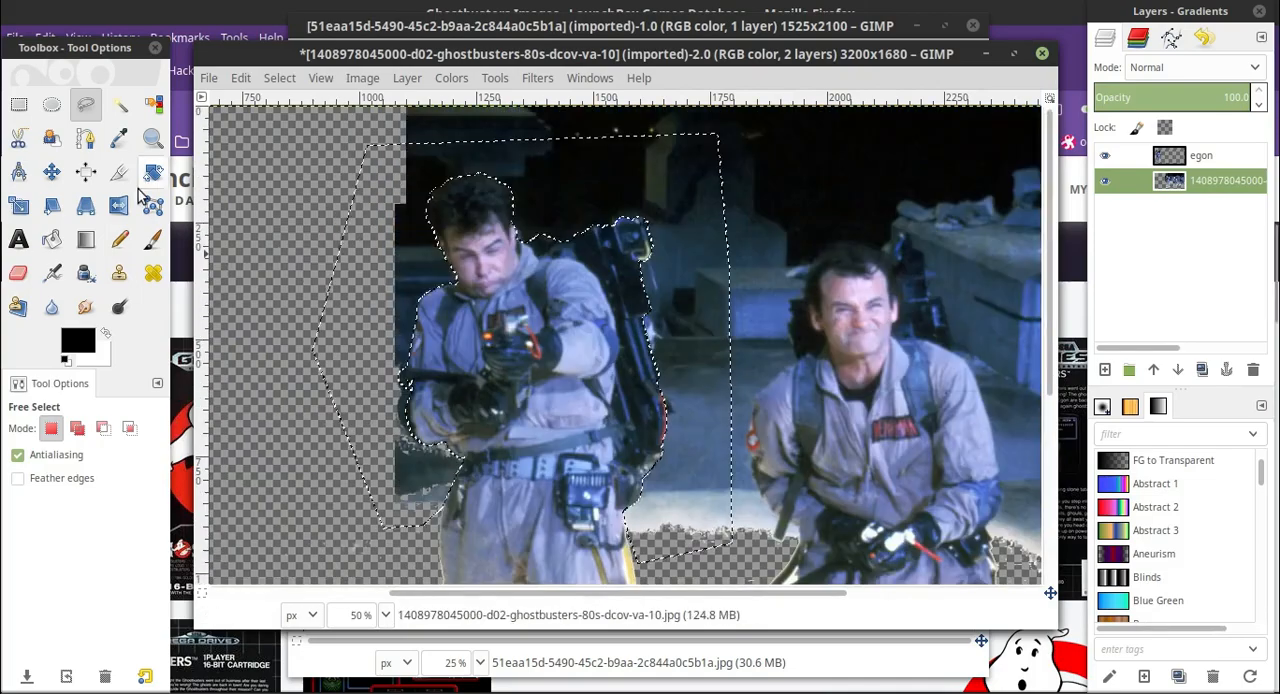
{"action": "key", "text": "Delete"}
Erase leftover background around the second man and fuzzy-select the white sliver beside the yellow hose.
{"action": "left_click", "coordinate": [18, 273]}
{"action": "left_click", "coordinate": [120, 105]}
{"action": "scroll", "coordinate": [677, 334], "scroll_direction": "down", "scroll_amount": 3}
{"action": "left_click", "coordinate": [386, 615]}
{"action": "left_click", "coordinate": [18, 273]}
{"action": "scroll", "coordinate": [694, 357], "scroll_direction": "up", "scroll_amount": 5}
{"action": "left_click", "coordinate": [120, 105]}
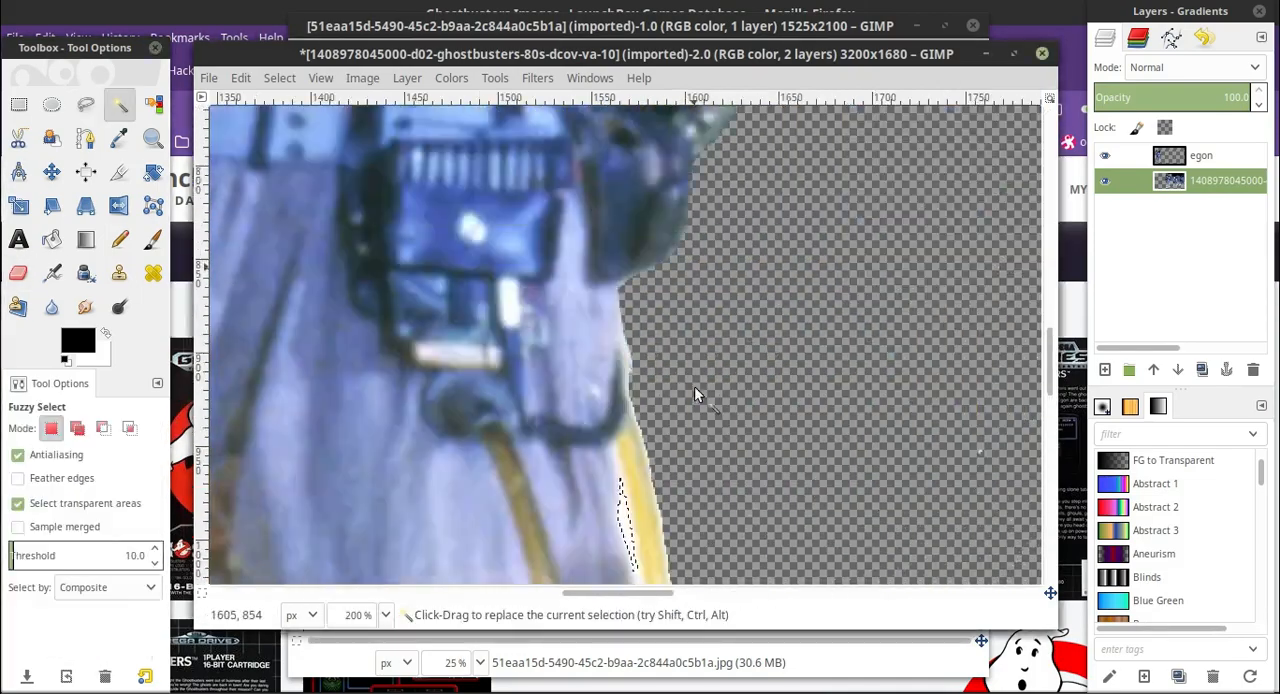
Raise the Fuzzy Select threshold to 25, select the white gap between the yellow hose and the trouser leg, and delete it.
{"action": "scroll", "coordinate": [697, 395], "scroll_direction": "down", "scroll_amount": 2}
{"action": "left_click", "coordinate": [241, 79]}
{"action": "scroll", "coordinate": [634, 380], "scroll_direction": "down", "scroll_amount": 1}
{"action": "left_click", "coordinate": [634, 380]}
{"action": "scroll", "coordinate": [771, 508], "scroll_direction": "down", "scroll_amount": 2}
{"action": "scroll", "coordinate": [742, 300], "scroll_direction": "up", "scroll_amount": 1}
{"action": "left_click", "coordinate": [22, 555]}
{"action": "left_click", "coordinate": [641, 320]}
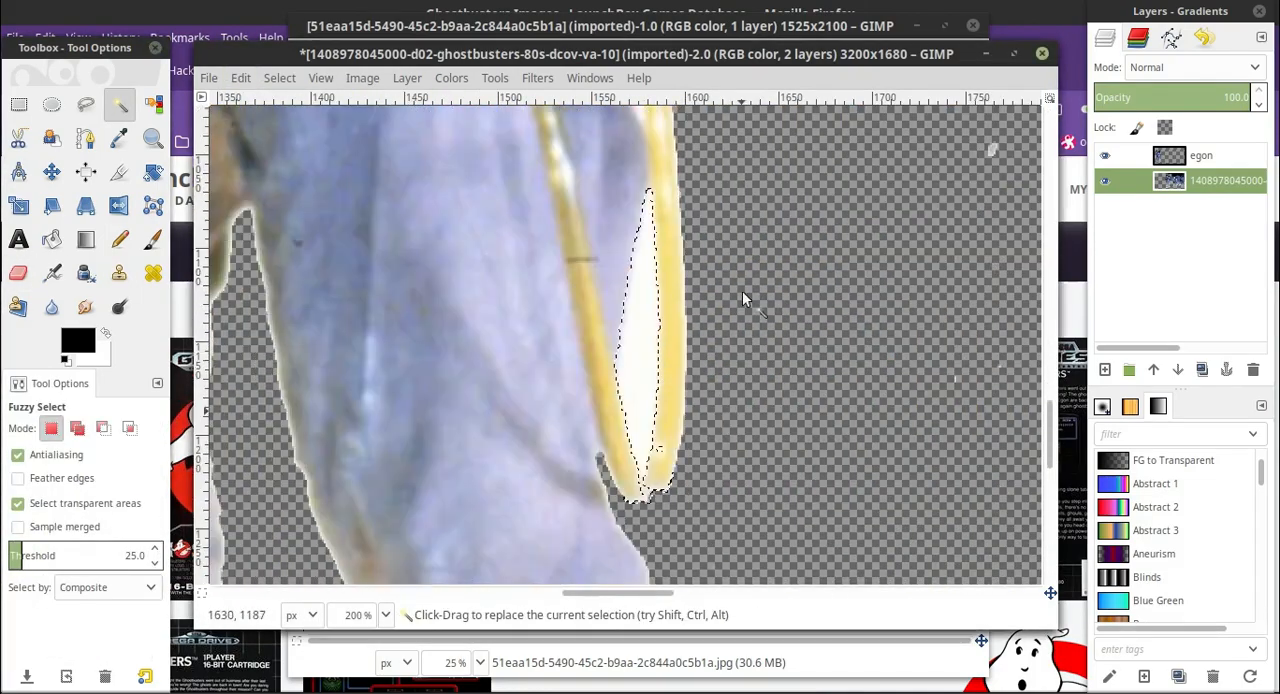
{"action": "key", "text": "Delete"}
Erase the stray background specks left beside the second man's legs.
{"action": "left_click", "coordinate": [18, 273]}
{"action": "scroll", "coordinate": [640, 300], "scroll_direction": "up", "scroll_amount": 3}
{"action": "left_click", "coordinate": [120, 105]}
{"action": "left_click", "coordinate": [18, 273]}
{"action": "scroll", "coordinate": [640, 303], "scroll_direction": "down", "scroll_amount": 4}
Fuzzy-select the transparent area around the second man and grow the selection over his pale edge fringe.
{"action": "left_click", "coordinate": [18, 105]}
{"action": "mouse_move", "coordinate": [368, 130]}
{"action": "left_mouse_down"}
{"action": "mouse_move", "coordinate": [697, 643]}
{"action": "mouse_move", "coordinate": [686, 640]}
{"action": "left_mouse_up"}
{"action": "scroll", "coordinate": [640, 400], "scroll_direction": "up", "scroll_amount": 4}
{"action": "left_click", "coordinate": [120, 105]}
{"action": "scroll", "coordinate": [617, 380], "scroll_direction": "down", "scroll_amount": 4}
{"action": "left_click", "coordinate": [280, 78]}
{"action": "left_click", "coordinate": [297, 328]}
{"action": "left_click", "coordinate": [386, 403]}
At 400% zoom, reduce the eraser size to 11.09 and erase the pale fringe along the inner edge of the bent leg.
{"action": "left_click", "coordinate": [18, 273]}
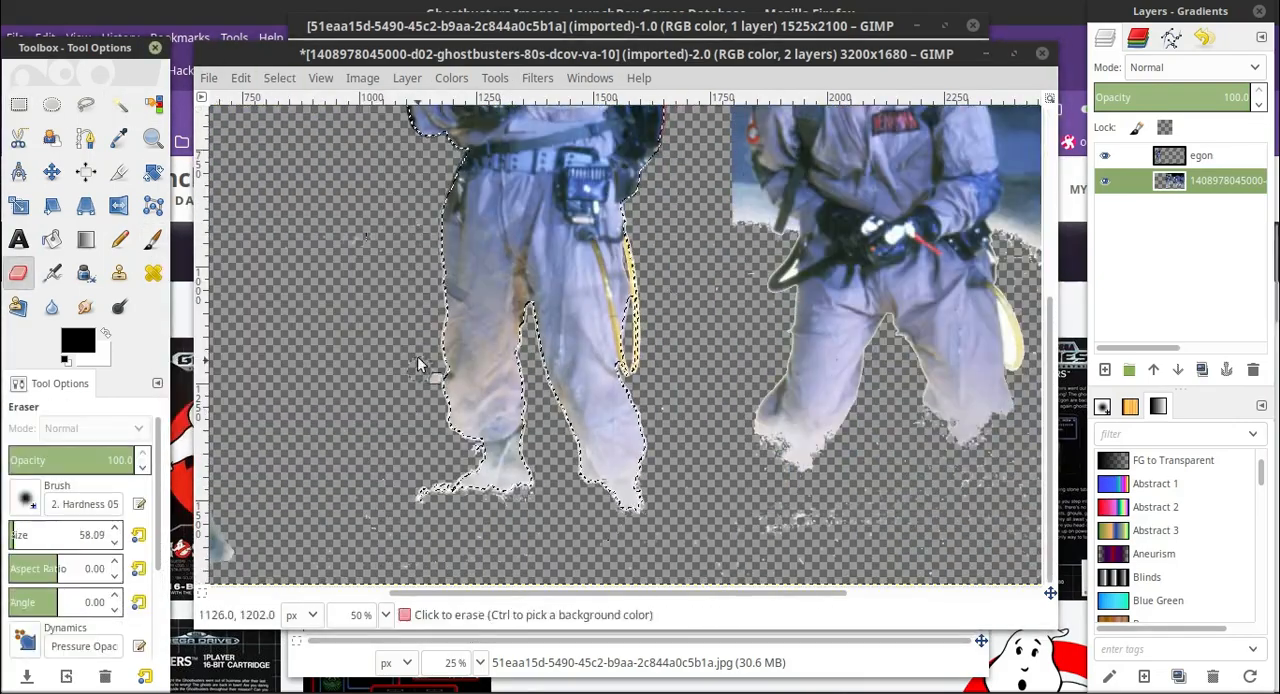
{"action": "scroll", "coordinate": [431, 371], "scroll_direction": "up", "scroll_amount": 2}
{"action": "left_click_drag", "start_coordinate": [637, 594], "coordinate": [549, 594]}
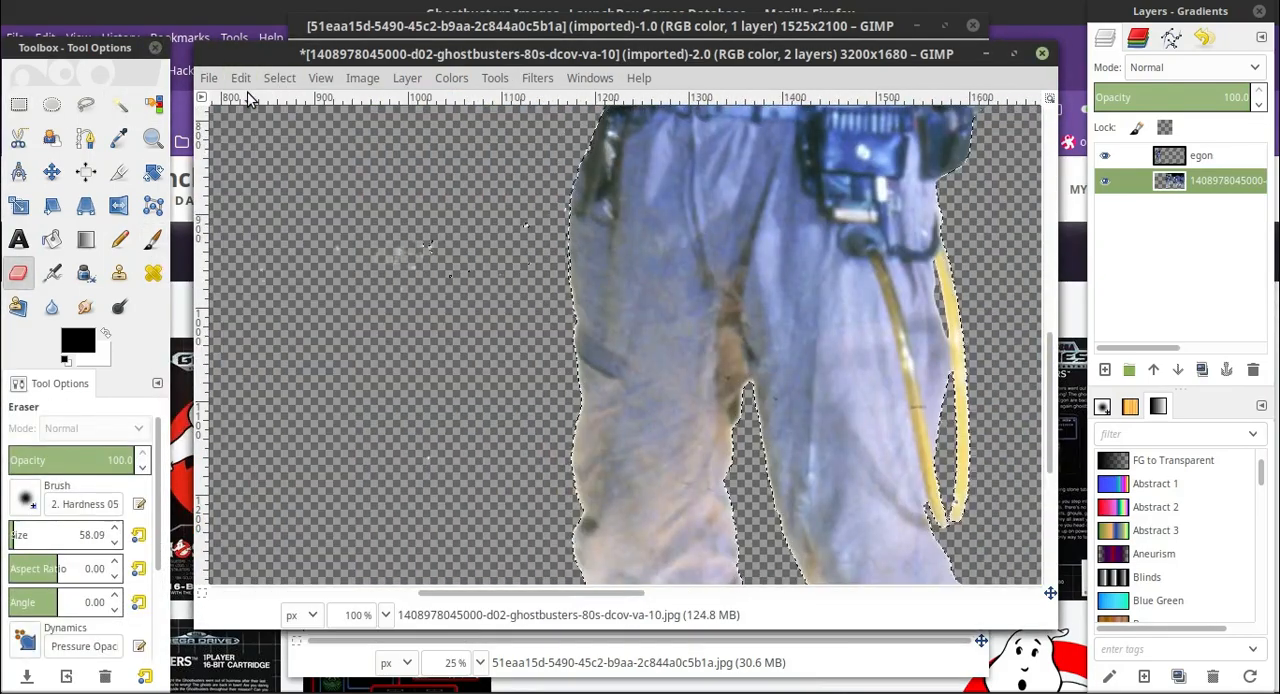
{"action": "scroll", "coordinate": [556, 400], "scroll_direction": "down", "scroll_amount": 5}
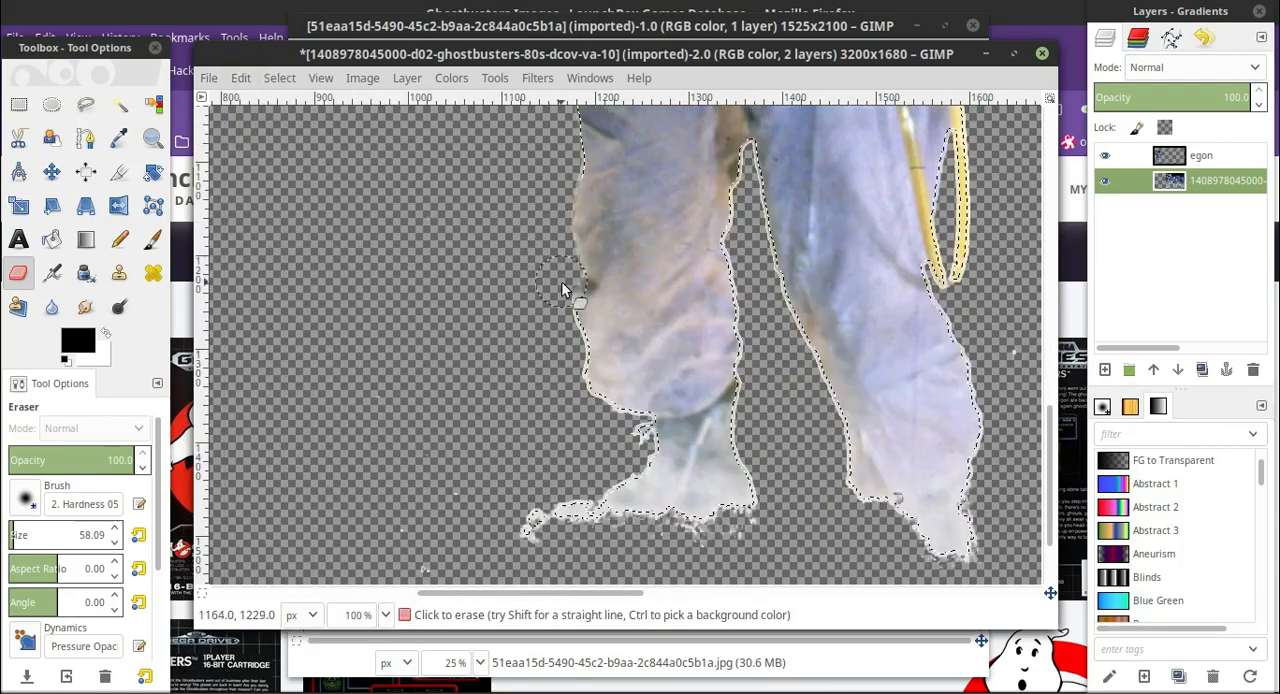
{"action": "scroll", "coordinate": [758, 217], "scroll_direction": "up", "scroll_amount": 2}
{"action": "left_click", "coordinate": [386, 615]}
{"action": "left_click", "coordinate": [371, 452]}
{"action": "left_click_drag", "start_coordinate": [530, 594], "coordinate": [569, 594]}
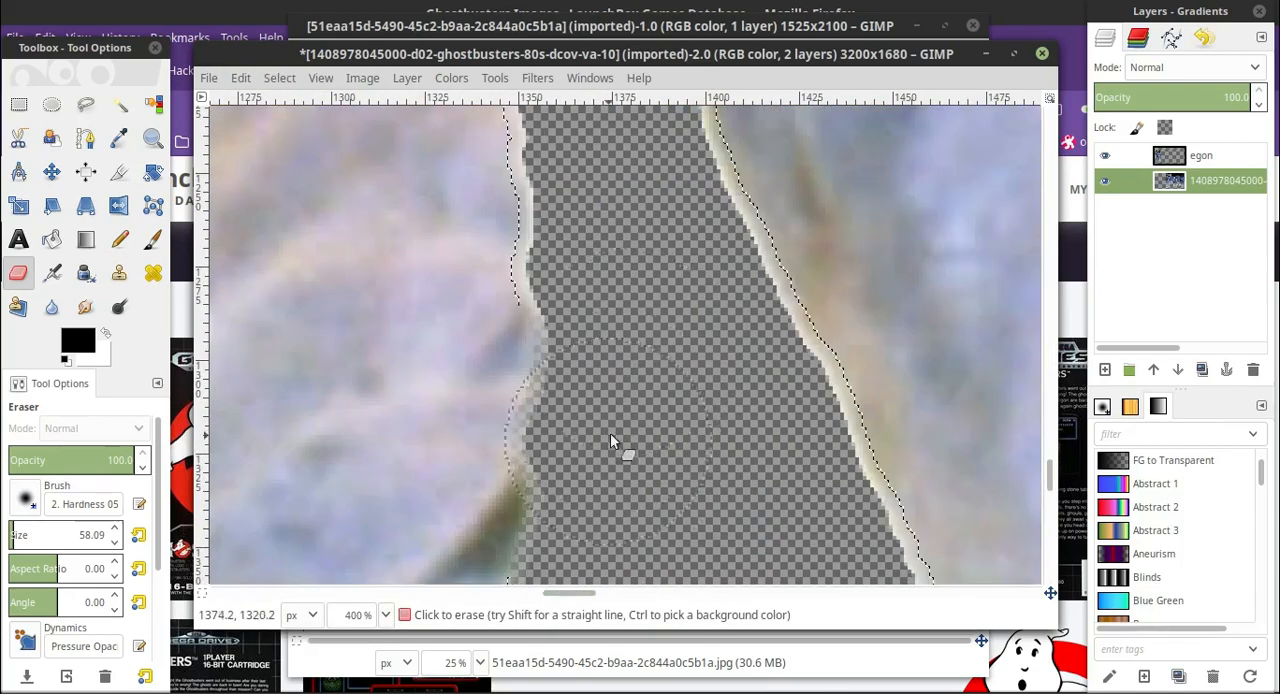
{"action": "scroll", "coordinate": [620, 446], "scroll_direction": "up", "scroll_amount": 3}
{"action": "left_click_drag", "start_coordinate": [37, 541], "coordinate": [6, 420]}
{"action": "scroll", "coordinate": [520, 420], "scroll_direction": "up", "scroll_amount": 5}
{"action": "left_click_drag", "start_coordinate": [509, 438], "coordinate": [505, 403]}
{"action": "scroll", "coordinate": [587, 411], "scroll_direction": "up", "scroll_amount": 3}
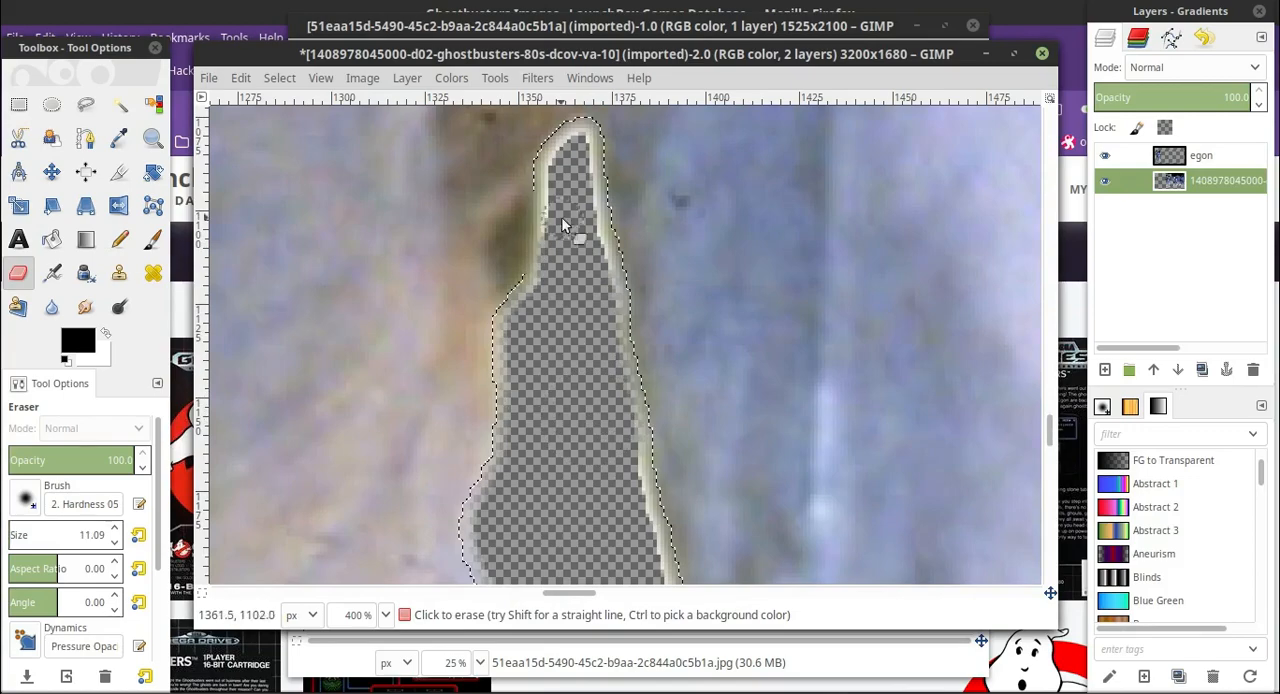
Set the eraser size to 61.09 and erase the pale fringe down the hose-side leg's inner edge.
{"action": "scroll", "coordinate": [590, 268], "scroll_direction": "down", "scroll_amount": 5}
{"action": "scroll", "coordinate": [665, 440], "scroll_direction": "down", "scroll_amount": 6}
{"action": "left_click_drag", "start_coordinate": [690, 180], "coordinate": [797, 410]}
{"action": "scroll", "coordinate": [797, 410], "scroll_direction": "down", "scroll_amount": 4}
{"action": "left_click", "coordinate": [115, 530]}
{"action": "left_click_drag", "start_coordinate": [766, 190], "coordinate": [859, 503]}
{"action": "scroll", "coordinate": [860, 500], "scroll_direction": "down", "scroll_amount": 6}
{"action": "left_click_drag", "start_coordinate": [864, 240], "coordinate": [889, 351]}
{"action": "scroll", "coordinate": [850, 380], "scroll_direction": "up", "scroll_amount": 10}
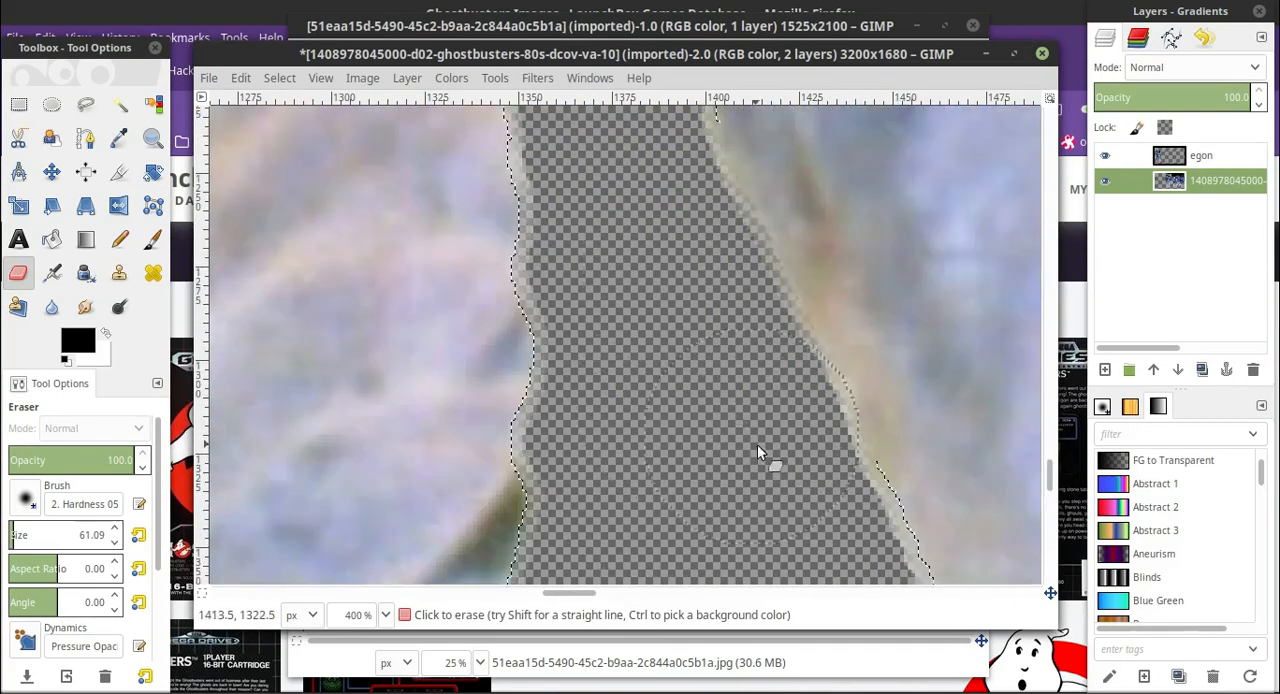
Erase the pale fringe around the second man's lower legs, working at 200% and 400% zoom.
{"action": "key", "text": "1"}
{"action": "scroll", "coordinate": [740, 445], "scroll_direction": "down", "scroll_amount": 2}
{"action": "left_click", "coordinate": [386, 615]}
{"action": "left_click", "coordinate": [376, 480]}
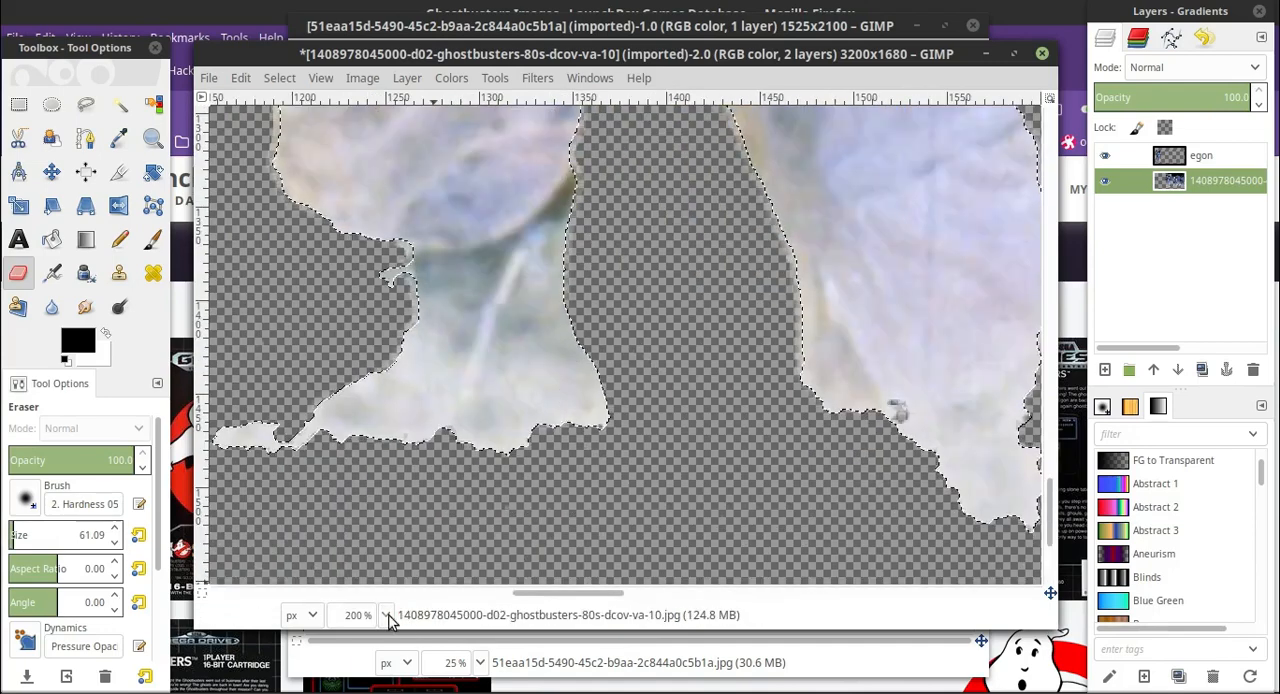
{"action": "left_click", "coordinate": [386, 615]}
{"action": "left_click", "coordinate": [376, 453]}
{"action": "scroll", "coordinate": [694, 306], "scroll_direction": "up", "scroll_amount": 8}
{"action": "left_click_drag", "start_coordinate": [694, 306], "coordinate": [738, 400]}
{"action": "left_click", "coordinate": [386, 615]}
{"action": "left_click", "coordinate": [379, 511]}
Set the eraser size to 12 and erase the pale fringe inside the gap beside the yellow hose.
{"action": "left_click", "coordinate": [115, 541]}
{"action": "mouse_move", "coordinate": [408, 315]}
{"action": "left_mouse_down"}
{"action": "mouse_move", "coordinate": [484, 500]}
{"action": "mouse_move", "coordinate": [409, 265]}
{"action": "left_mouse_up"}
{"action": "left_click", "coordinate": [115, 541]}
{"action": "scroll", "coordinate": [420, 270], "scroll_direction": "up", "scroll_amount": 4}
{"action": "scroll", "coordinate": [440, 300], "scroll_direction": "up", "scroll_amount": 4}
{"action": "left_click", "coordinate": [115, 541]}
{"action": "left_click", "coordinate": [115, 543]}
{"action": "left_click_drag", "start_coordinate": [432, 490], "coordinate": [484, 250]}
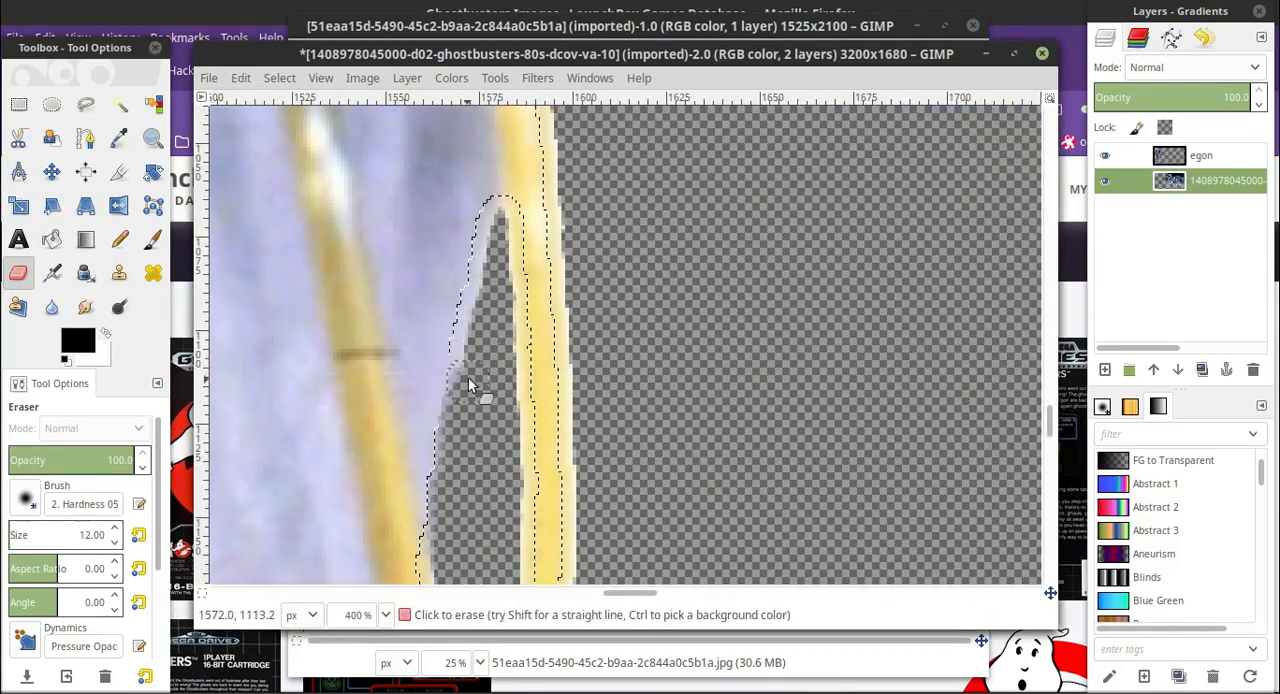
Clear the current selection and fuzzy-select the transparent area around the second man again.
{"action": "scroll", "coordinate": [472, 385], "scroll_direction": "up", "scroll_amount": 12}
{"action": "left_click", "coordinate": [386, 615]}
{"action": "left_click", "coordinate": [376, 507]}
{"action": "left_click", "coordinate": [387, 617]}
{"action": "left_click", "coordinate": [376, 453]}
{"action": "scroll", "coordinate": [790, 359], "scroll_direction": "up", "scroll_amount": 13}
{"action": "key", "text": "ctrl+shift+j"}
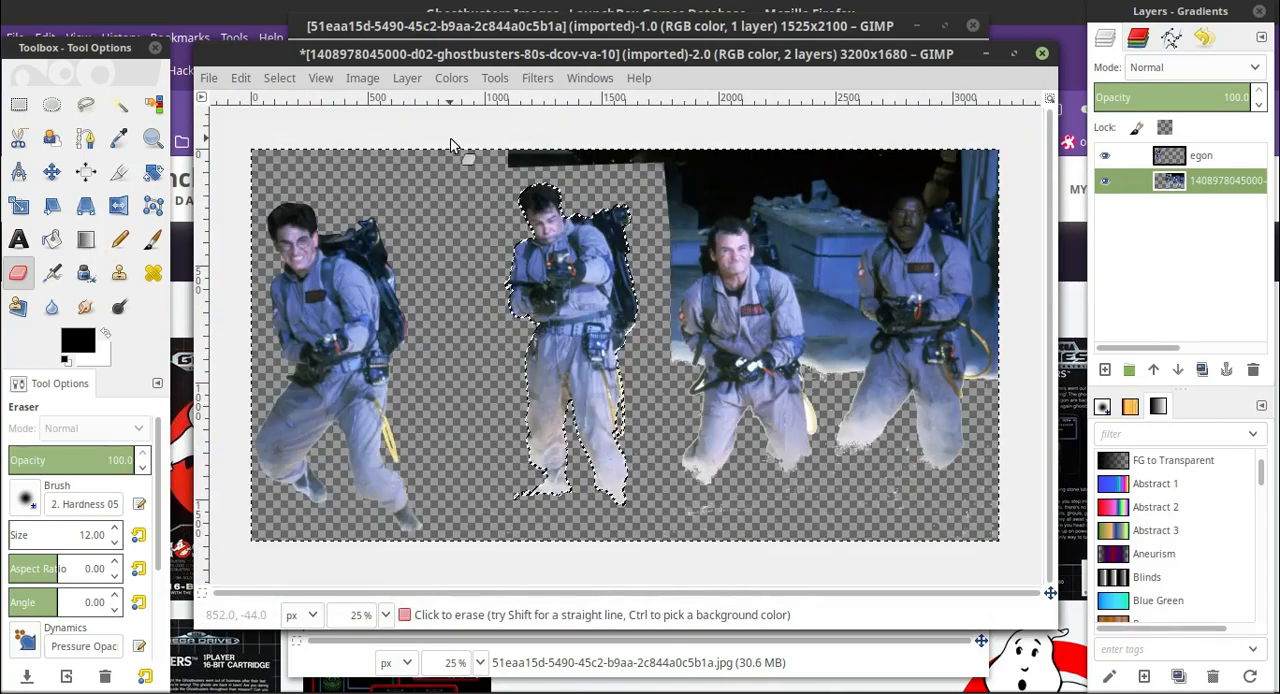
{"action": "left_click", "coordinate": [19, 105]}
{"action": "left_click", "coordinate": [497, 175]}
{"action": "left_click", "coordinate": [120, 105]}
{"action": "left_click", "coordinate": [623, 197]}
At 200% zoom, erase the ragged scraps and stray specks around the second man's feet.
{"action": "left_click", "coordinate": [386, 615]}
{"action": "left_click", "coordinate": [376, 480]}
{"action": "scroll", "coordinate": [725, 389], "scroll_direction": "down", "scroll_amount": 17}
{"action": "left_click", "coordinate": [18, 273]}
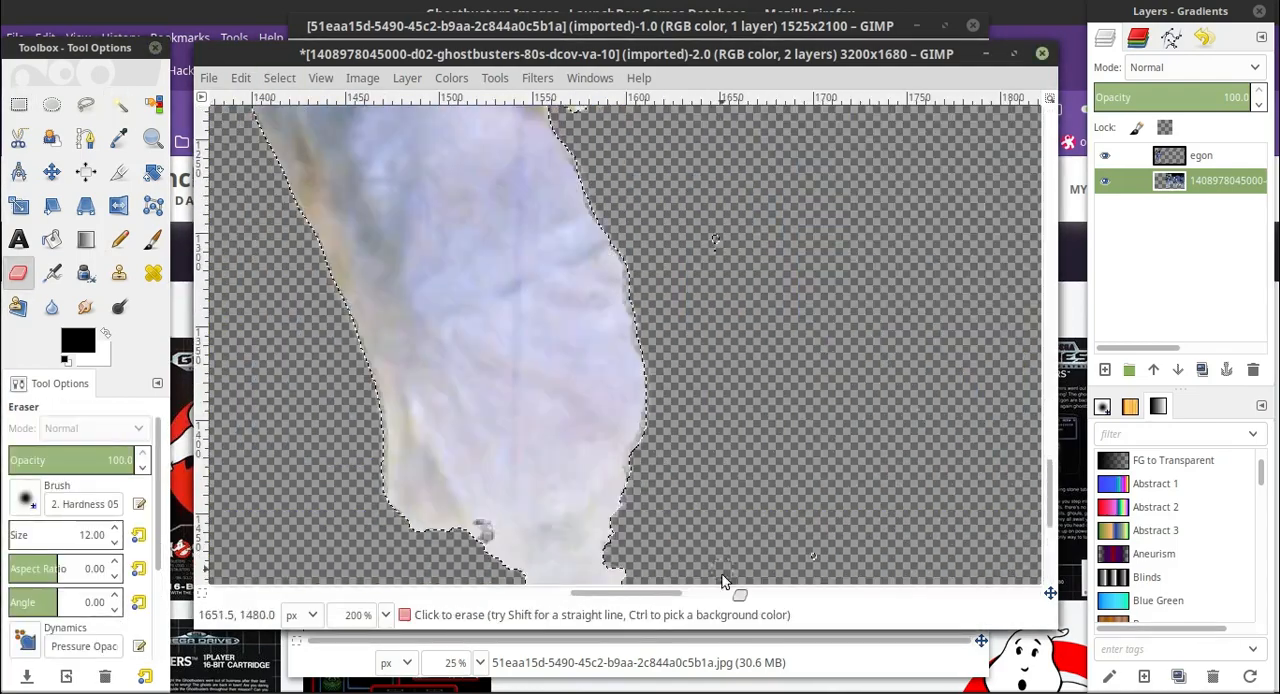
{"action": "scroll", "coordinate": [731, 592], "scroll_direction": "left", "scroll_amount": 7}
{"action": "scroll", "coordinate": [600, 450], "scroll_direction": "down", "scroll_amount": 4}
{"action": "mouse_move", "coordinate": [326, 345]}
{"action": "left_mouse_down"}
{"action": "mouse_move", "coordinate": [449, 337]}
{"action": "mouse_move", "coordinate": [400, 320]}
{"action": "left_mouse_up"}
{"action": "scroll", "coordinate": [500, 450], "scroll_direction": "up", "scroll_amount": 2}
{"action": "left_click", "coordinate": [386, 615]}
{"action": "left_click", "coordinate": [376, 557]}
Fuzzy-select the second man at threshold 65, then cut and paste him onto a new layer named ray.
{"action": "left_click", "coordinate": [120, 105]}
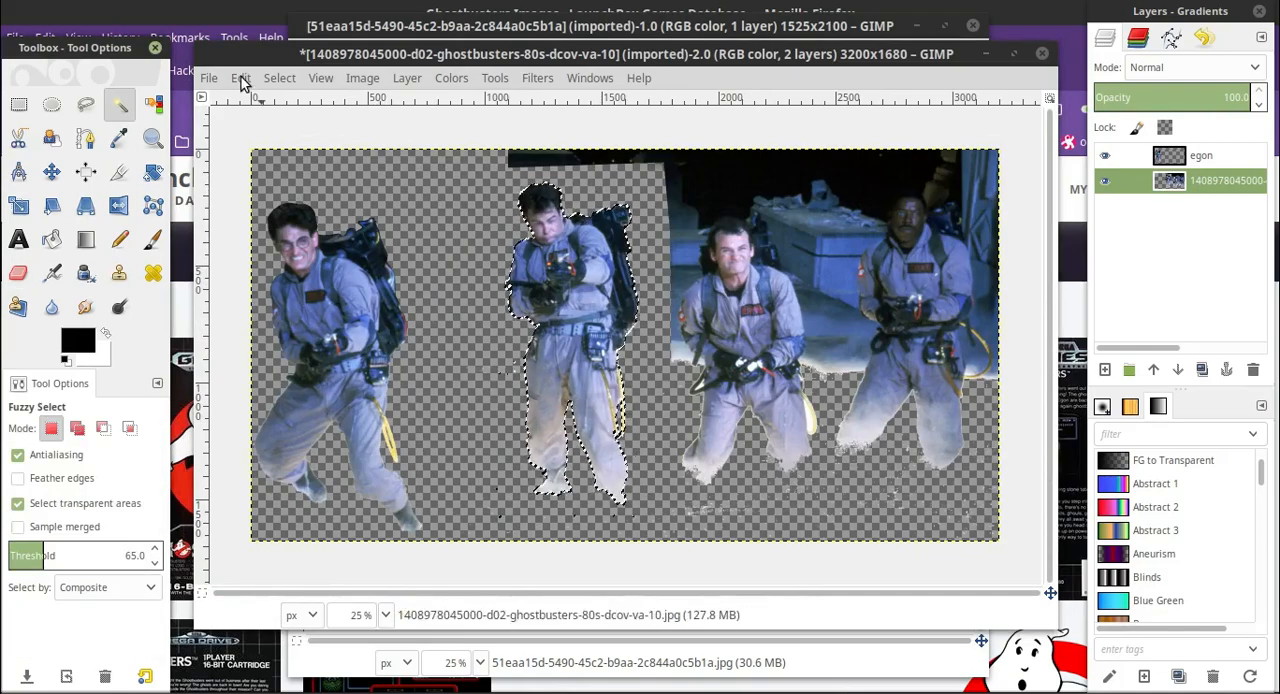
{"action": "right_click", "coordinate": [636, 692]}
{"action": "left_click", "coordinate": [620, 680]}
{"action": "key", "text": "ctrl+x"}
{"action": "key", "text": "ctrl+v"}
{"action": "left_click", "coordinate": [1105, 370]}
{"action": "left_click", "coordinate": [1201, 181]}
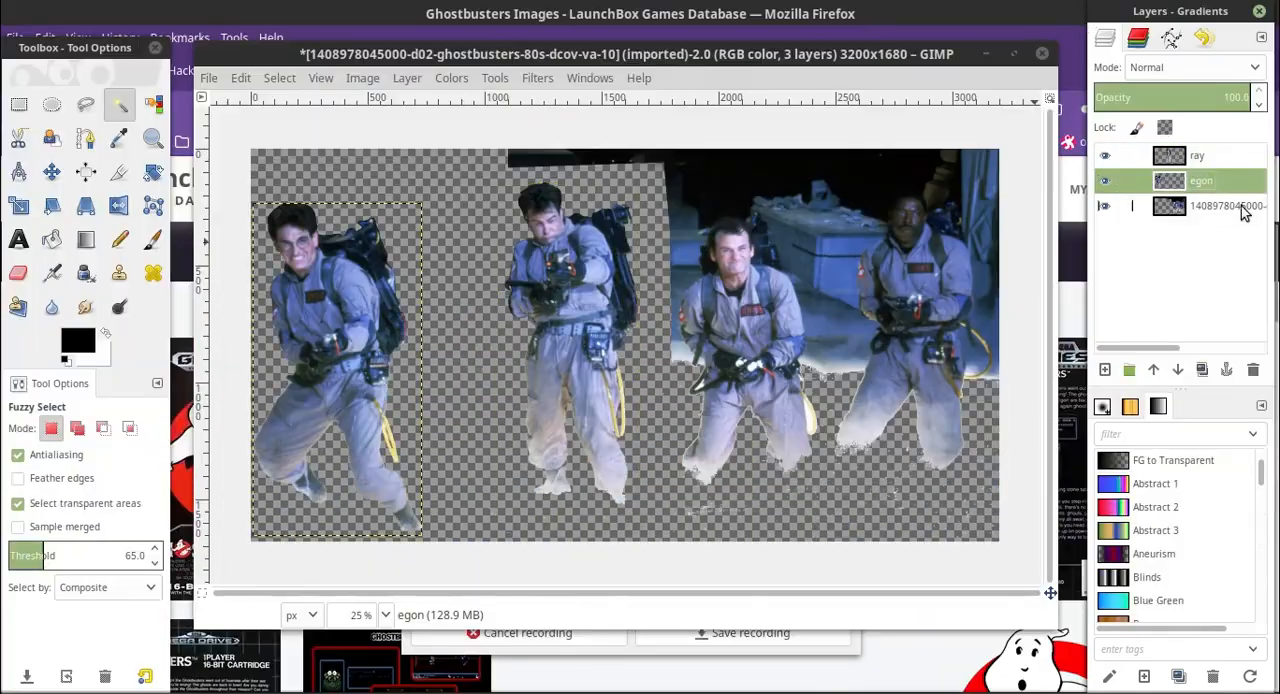
On the original photo layer, fuzzy-select the light floor strip beside the third man with the threshold set to 25.
{"action": "left_click", "coordinate": [1242, 206]}
{"action": "left_click", "coordinate": [386, 615]}
{"action": "left_click", "coordinate": [376, 480]}
{"action": "scroll", "coordinate": [731, 593], "scroll_direction": "right", "scroll_amount": 8}
{"action": "scroll", "coordinate": [380, 320], "scroll_direction": "down", "scroll_amount": 2}
{"action": "left_click", "coordinate": [350, 290]}
{"action": "left_click", "coordinate": [154, 563]}
{"action": "left_click", "coordinate": [154, 563]}
{"action": "left_click", "coordinate": [400, 315]}
{"action": "scroll", "coordinate": [516, 459], "scroll_direction": "down", "scroll_amount": 2}
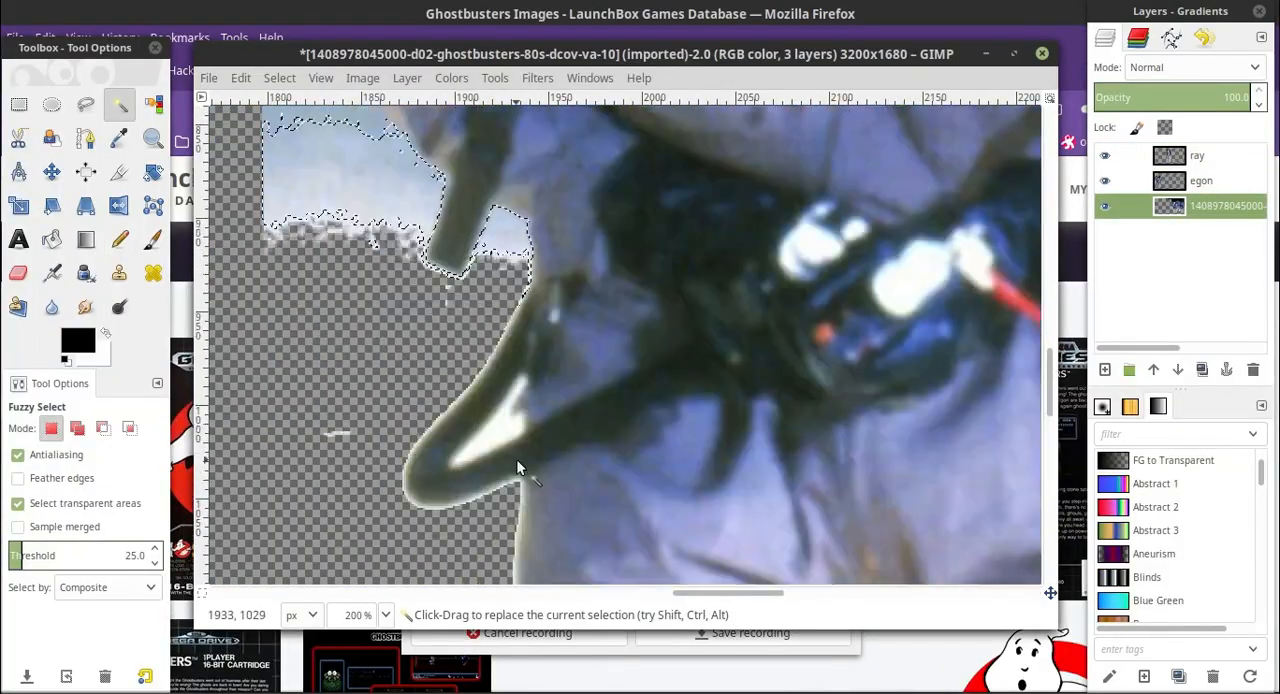
Erase the selected floor strip, then fuzzy-select and erase the pale patch between the hanging barrel and the third man's body.
{"action": "scroll", "coordinate": [516, 459], "scroll_direction": "up", "scroll_amount": 2}
{"action": "left_click", "coordinate": [18, 273]}
{"action": "left_click_drag", "start_coordinate": [440, 345], "coordinate": [318, 390]}
{"action": "left_click", "coordinate": [120, 105]}
{"action": "left_click", "coordinate": [473, 399]}
{"action": "left_click", "coordinate": [18, 273]}
{"action": "scroll", "coordinate": [473, 399], "scroll_direction": "down", "scroll_amount": 1}
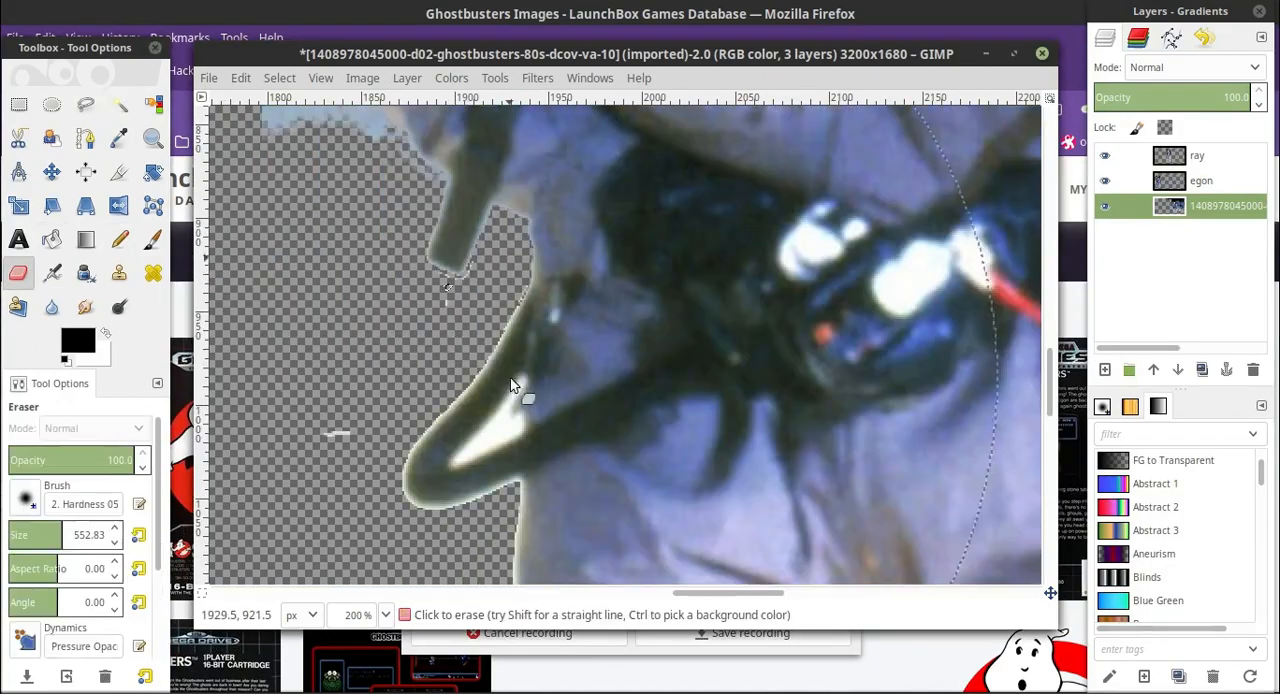
Fuzzy-select and delete the white patch inside the strap loop hanging at the third man's hip.
{"action": "left_click", "coordinate": [120, 105]}
{"action": "left_click", "coordinate": [43, 552]}
{"action": "key", "text": "Delete"}
{"action": "scroll", "coordinate": [490, 430], "scroll_direction": "up", "scroll_amount": 2}
{"action": "left_click", "coordinate": [18, 273]}
Fuzzy-select the transparent area around the third man at threshold 65 and grow the selection over his pale edge.
{"action": "left_click", "coordinate": [120, 105]}
{"action": "left_click", "coordinate": [279, 78]}
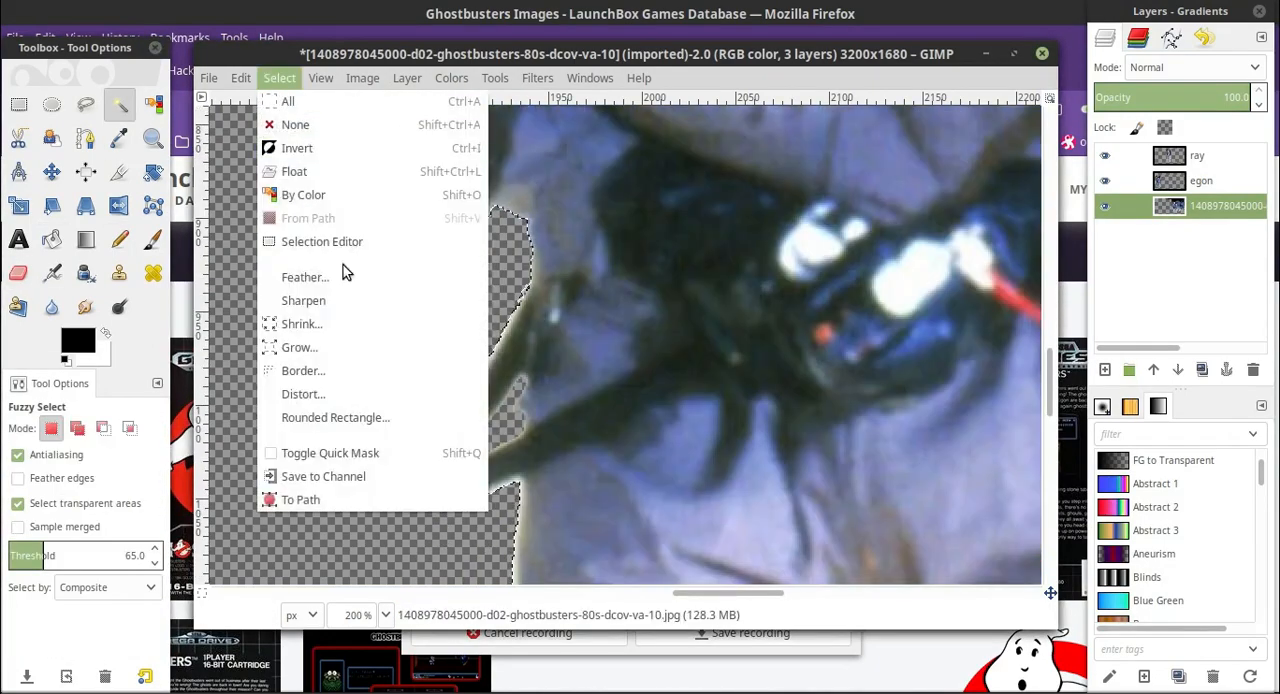
{"action": "left_click", "coordinate": [299, 348]}
{"action": "key", "text": "Return"}
At 400% zoom, reduce the eraser size to 5.60 and trim the pale fringe around the third man's hanging barrel and strap loop.
{"action": "left_click", "coordinate": [386, 615]}
{"action": "left_click", "coordinate": [376, 457]}
{"action": "left_click_drag", "start_coordinate": [743, 594], "coordinate": [701, 594]}
{"action": "left_click", "coordinate": [18, 273]}
{"action": "left_click", "coordinate": [11, 530]}
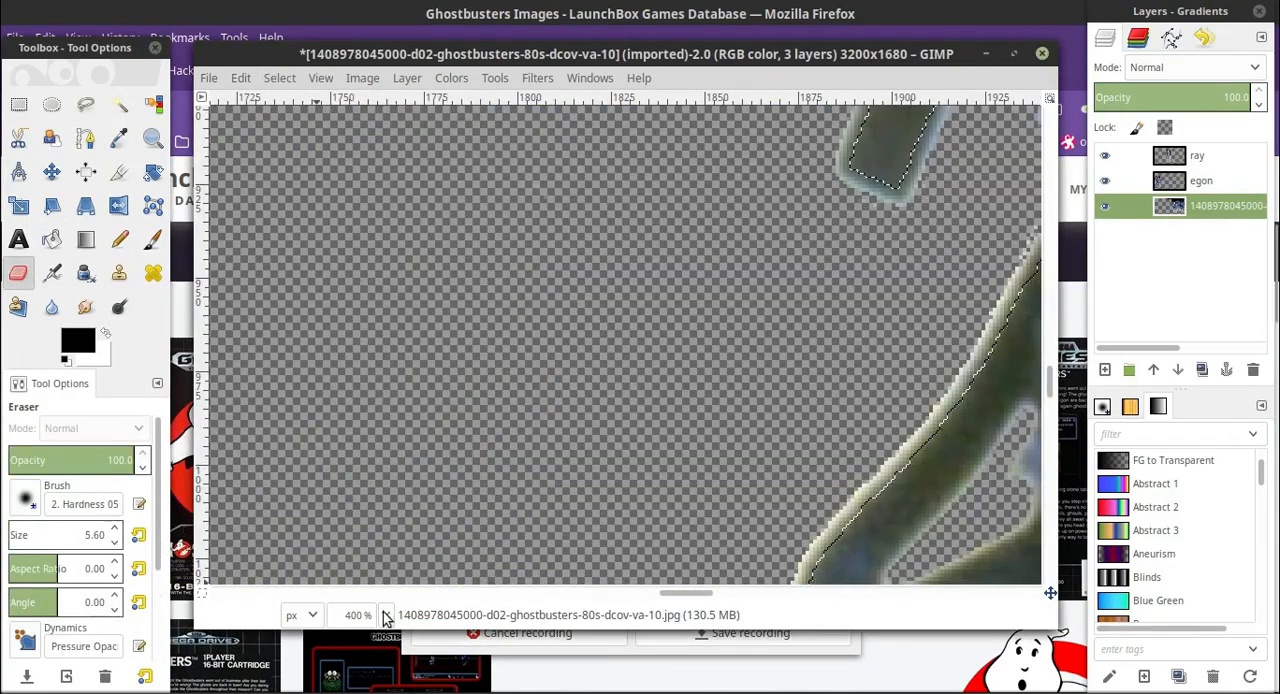
{"action": "left_click", "coordinate": [386, 615]}
{"action": "left_click", "coordinate": [376, 503]}
{"action": "left_click", "coordinate": [120, 105]}
{"action": "left_click", "coordinate": [386, 615]}
{"action": "scroll", "coordinate": [630, 441], "scroll_direction": "up", "scroll_amount": 2}
At 400% zoom, start a free-select outline from above the hanging barrel up along the third man's sleeve past the red arm patch.
{"action": "left_click", "coordinate": [86, 105]}
{"action": "left_click", "coordinate": [386, 615]}
{"action": "left_click", "coordinate": [376, 457]}
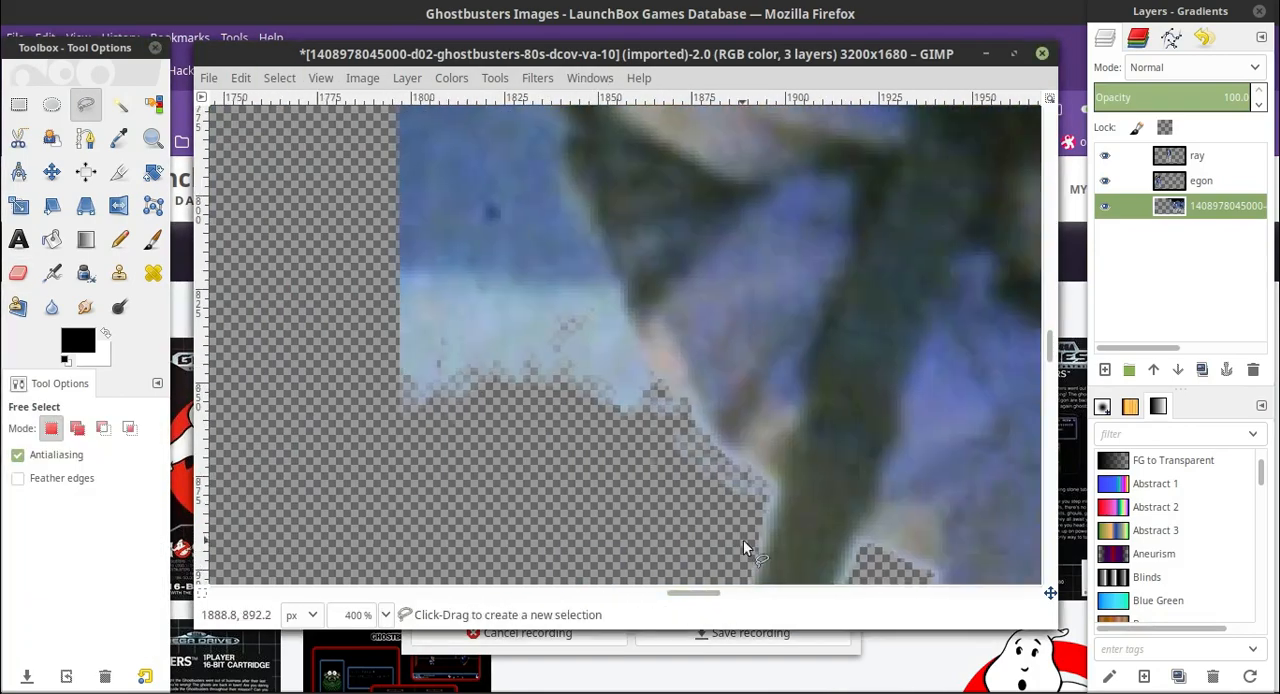
{"action": "left_click", "coordinate": [656, 367]}
{"action": "scroll", "coordinate": [626, 312], "scroll_direction": "up", "scroll_amount": 2}
{"action": "left_click", "coordinate": [576, 334]}
{"action": "scroll", "coordinate": [562, 240], "scroll_direction": "up", "scroll_amount": 2}
{"action": "left_click", "coordinate": [562, 303]}
{"action": "scroll", "coordinate": [540, 210], "scroll_direction": "up", "scroll_amount": 2}
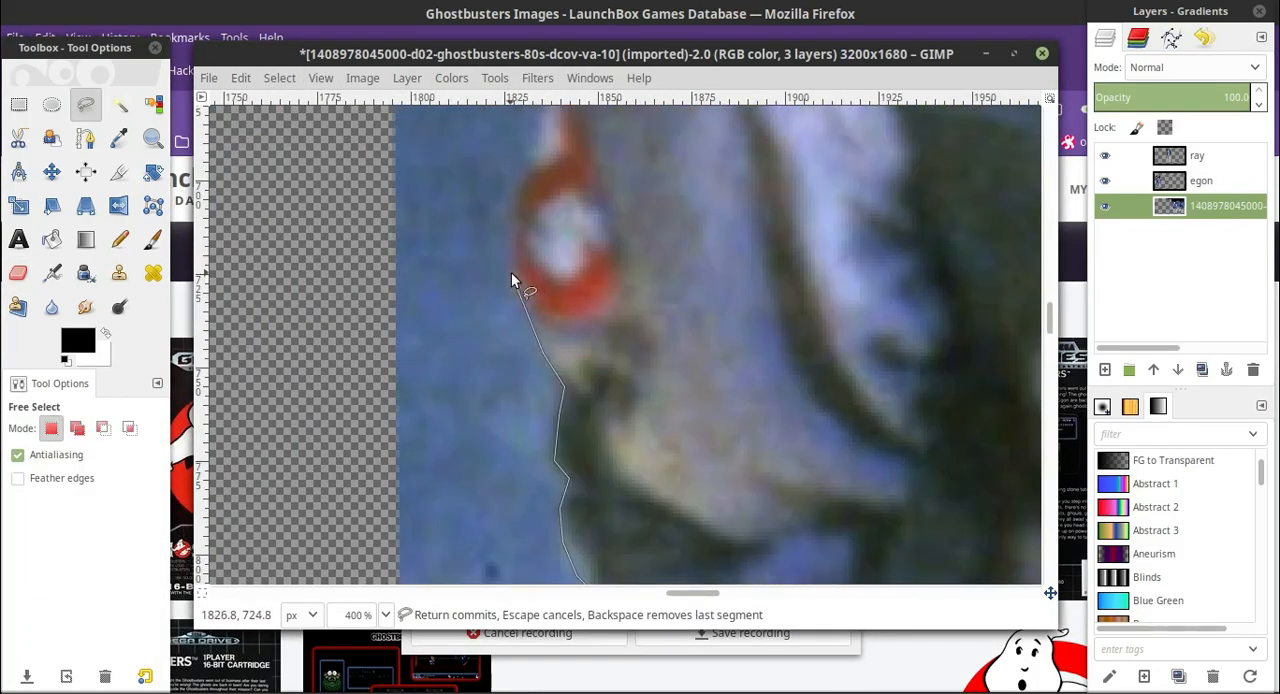
{"action": "left_click", "coordinate": [511, 272]}
{"action": "scroll", "coordinate": [519, 190], "scroll_direction": "up", "scroll_amount": 6}
{"action": "left_click", "coordinate": [386, 615]}
{"action": "left_click", "coordinate": [376, 480]}
At 200% zoom, continue the free-select outline over the third man's shoulder, up the dark pack edge and across the top of his hair.
{"action": "left_click", "coordinate": [600, 280]}
{"action": "scroll", "coordinate": [604, 280], "scroll_direction": "up", "scroll_amount": 2}
{"action": "left_click", "coordinate": [660, 307]}
{"action": "left_click", "coordinate": [720, 242]}
{"action": "scroll", "coordinate": [731, 180], "scroll_direction": "up", "scroll_amount": 4}
{"action": "left_click", "coordinate": [771, 450]}
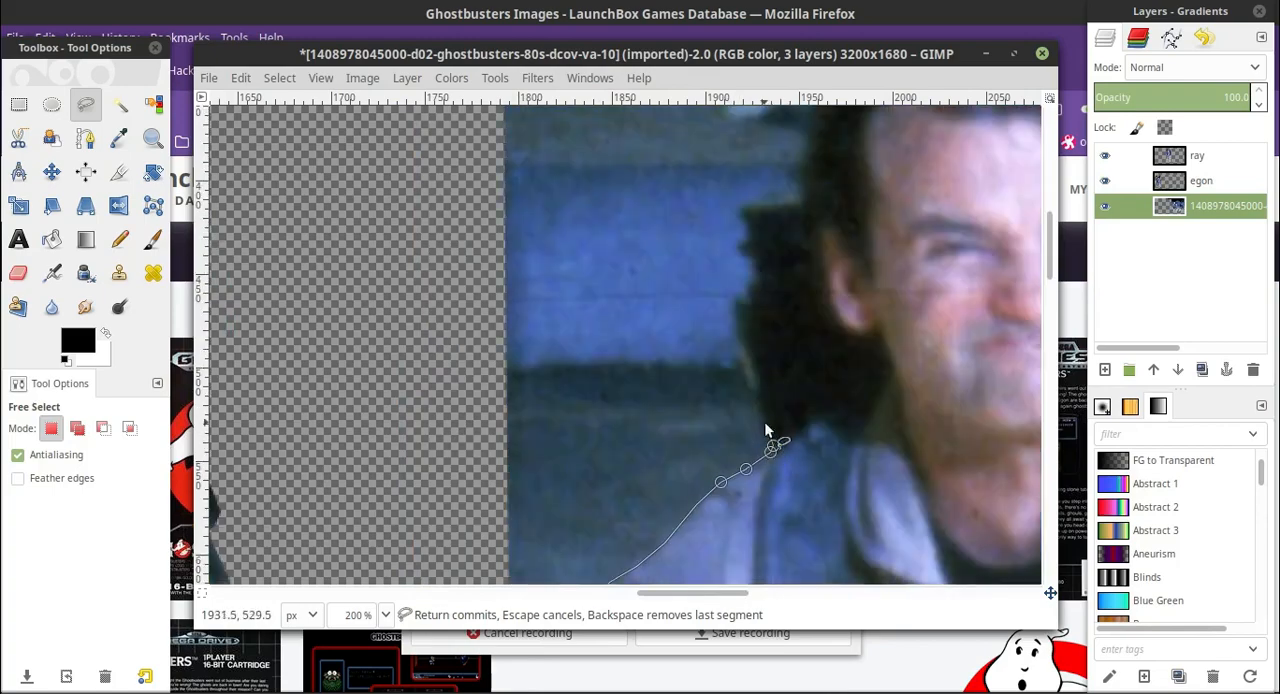
{"action": "left_click", "coordinate": [803, 203]}
{"action": "scroll", "coordinate": [803, 203], "scroll_direction": "up", "scroll_amount": 4}
{"action": "scroll", "coordinate": [803, 203], "scroll_direction": "right", "scroll_amount": 2}
{"action": "left_click", "coordinate": [630, 410]}
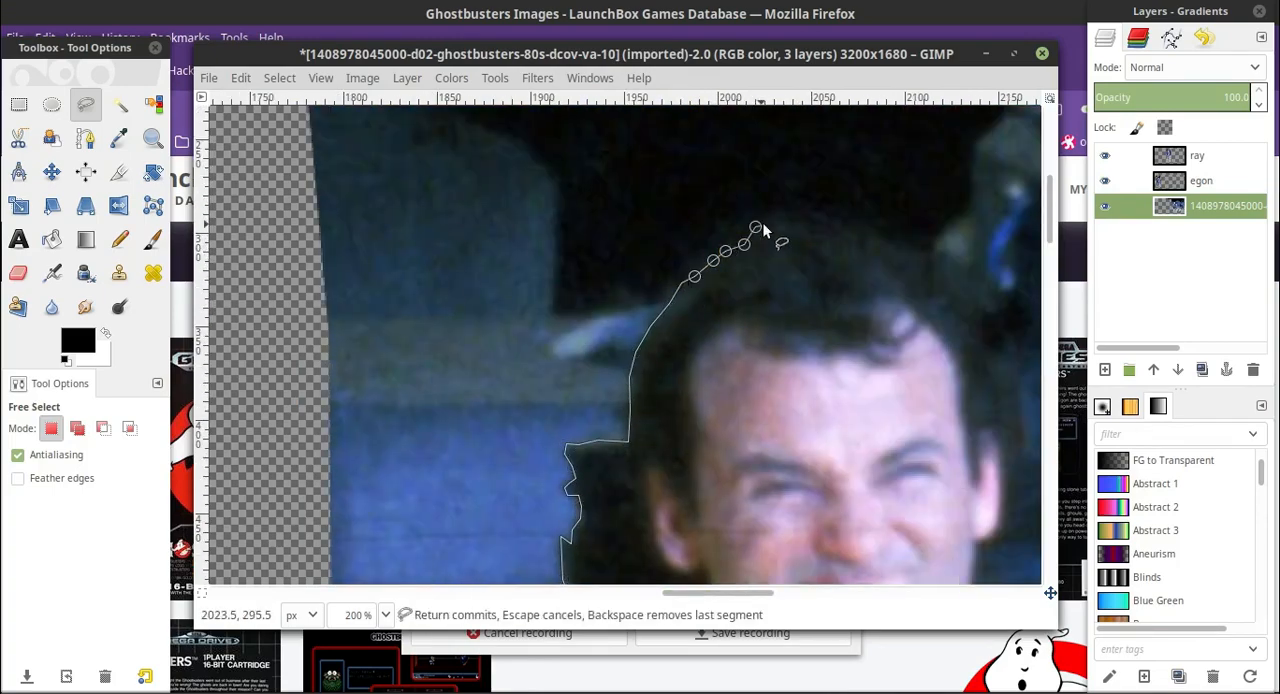
{"action": "left_click", "coordinate": [884, 239]}
{"action": "left_click", "coordinate": [901, 245]}
{"action": "left_click", "coordinate": [923, 247]}
{"action": "scroll", "coordinate": [923, 247], "scroll_direction": "right", "scroll_amount": 4}
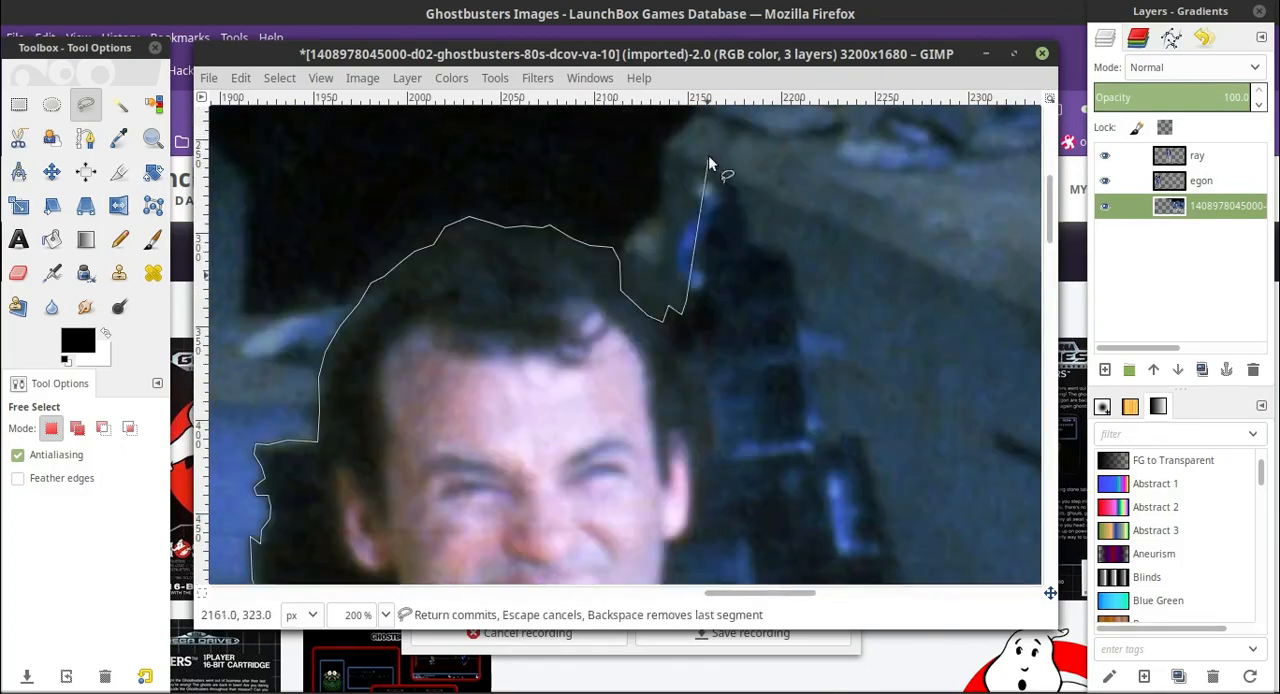
Continue the outline from the third man's hair around the top of his proton pack and down its outer edge to the shoulder.
{"action": "left_click", "coordinate": [691, 292]}
{"action": "scroll", "coordinate": [708, 300], "scroll_direction": "up", "scroll_amount": 2}
{"action": "left_click", "coordinate": [697, 330]}
{"action": "scroll", "coordinate": [719, 300], "scroll_direction": "down", "scroll_amount": 2}
{"action": "left_click", "coordinate": [731, 184]}
{"action": "left_click", "coordinate": [740, 193]}
{"action": "left_click", "coordinate": [746, 209]}
{"action": "left_click", "coordinate": [744, 226]}
{"action": "scroll", "coordinate": [798, 312], "scroll_direction": "down", "scroll_amount": 2}
{"action": "left_click", "coordinate": [797, 235]}
{"action": "left_click", "coordinate": [801, 254]}
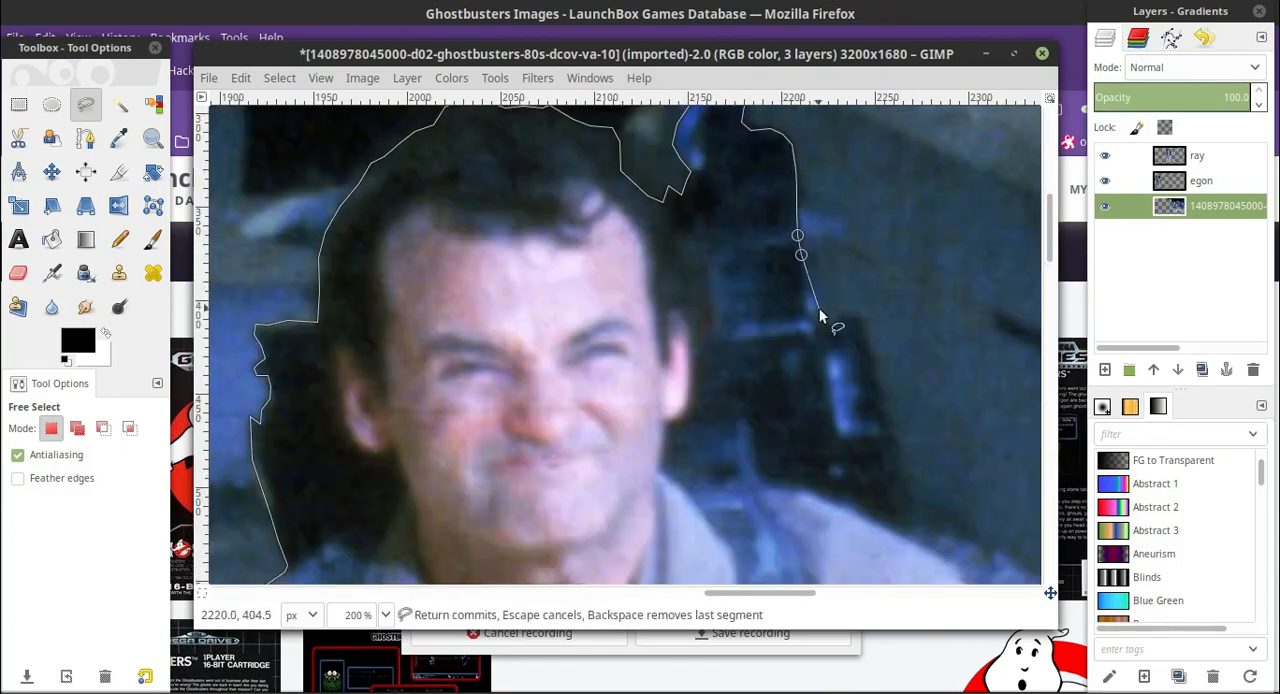
{"action": "scroll", "coordinate": [873, 345], "scroll_direction": "down", "scroll_amount": 2}
{"action": "left_click", "coordinate": [893, 318]}
{"action": "left_click", "coordinate": [901, 335]}
{"action": "scroll", "coordinate": [905, 330], "scroll_direction": "down", "scroll_amount": 2}
{"action": "left_click", "coordinate": [913, 284]}
Continue the outline along the third man's shoulder and outer sleeve, past the elbow and down to his hip.
{"action": "scroll", "coordinate": [947, 320], "scroll_direction": "right", "scroll_amount": 6}
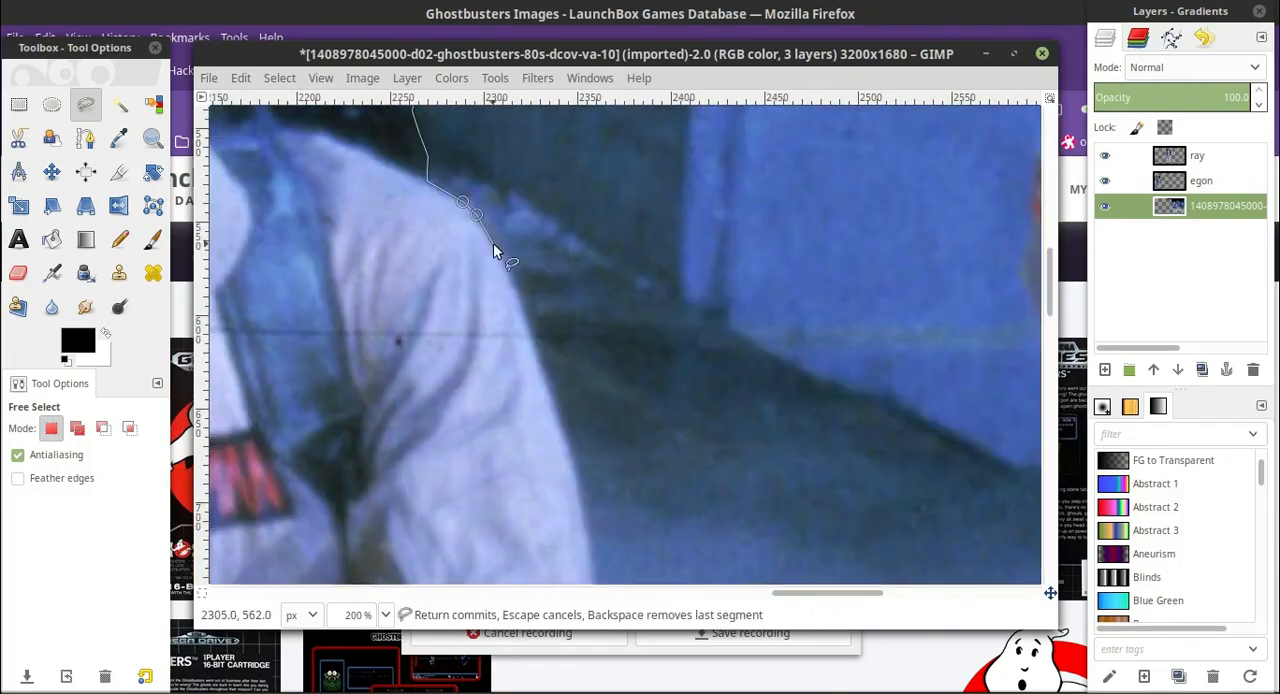
{"action": "scroll", "coordinate": [505, 268], "scroll_direction": "down", "scroll_amount": 2}
{"action": "left_click", "coordinate": [558, 292]}
{"action": "scroll", "coordinate": [596, 349], "scroll_direction": "down", "scroll_amount": 2}
{"action": "scroll", "coordinate": [610, 320], "scroll_direction": "down", "scroll_amount": 2}
{"action": "left_click", "coordinate": [614, 311]}
{"action": "scroll", "coordinate": [630, 285], "scroll_direction": "down", "scroll_amount": 1}
{"action": "left_click", "coordinate": [634, 277]}
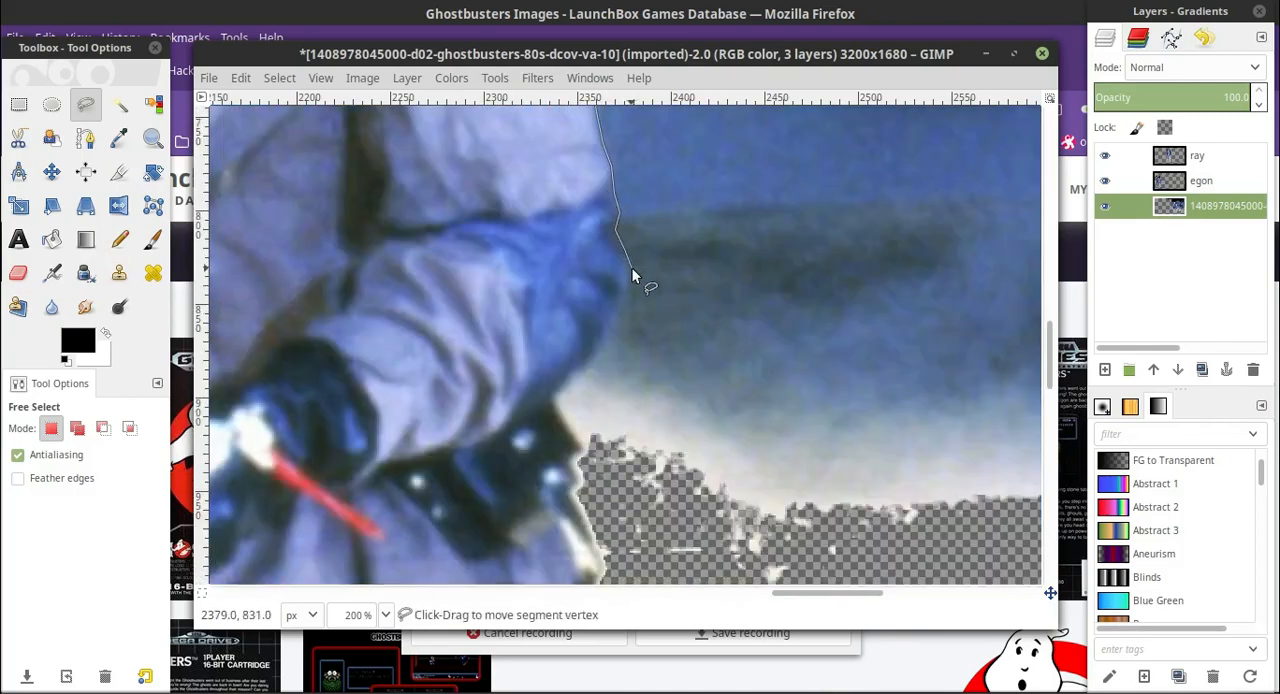
{"action": "scroll", "coordinate": [556, 287], "scroll_direction": "down", "scroll_amount": 2}
{"action": "left_click", "coordinate": [574, 349]}
{"action": "scroll", "coordinate": [574, 335], "scroll_direction": "down", "scroll_amount": 1}
{"action": "left_click", "coordinate": [579, 275]}
{"action": "scroll", "coordinate": [603, 308], "scroll_direction": "down", "scroll_amount": 1}
{"action": "left_click", "coordinate": [607, 220]}
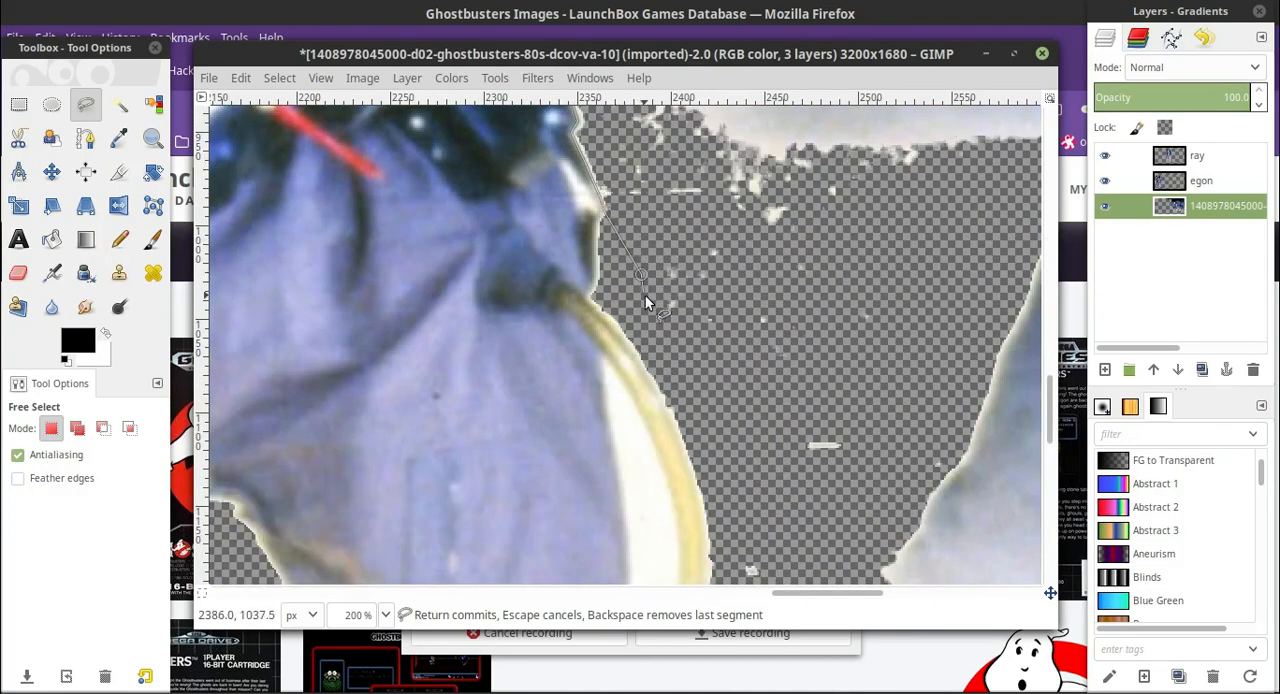
Close the free-select outline around the background beside and above the third man, then erase the enclosed background with a large eraser.
{"action": "scroll", "coordinate": [680, 288], "scroll_direction": "down", "scroll_amount": 3}
{"action": "left_click", "coordinate": [912, 350]}
{"action": "scroll", "coordinate": [890, 277], "scroll_direction": "up", "scroll_amount": 6}
{"action": "scroll", "coordinate": [661, 254], "scroll_direction": "down", "scroll_amount": 4}
{"action": "scroll", "coordinate": [661, 254], "scroll_direction": "up", "scroll_amount": 2}
{"action": "scroll", "coordinate": [655, 300], "scroll_direction": "down", "scroll_amount": 2}
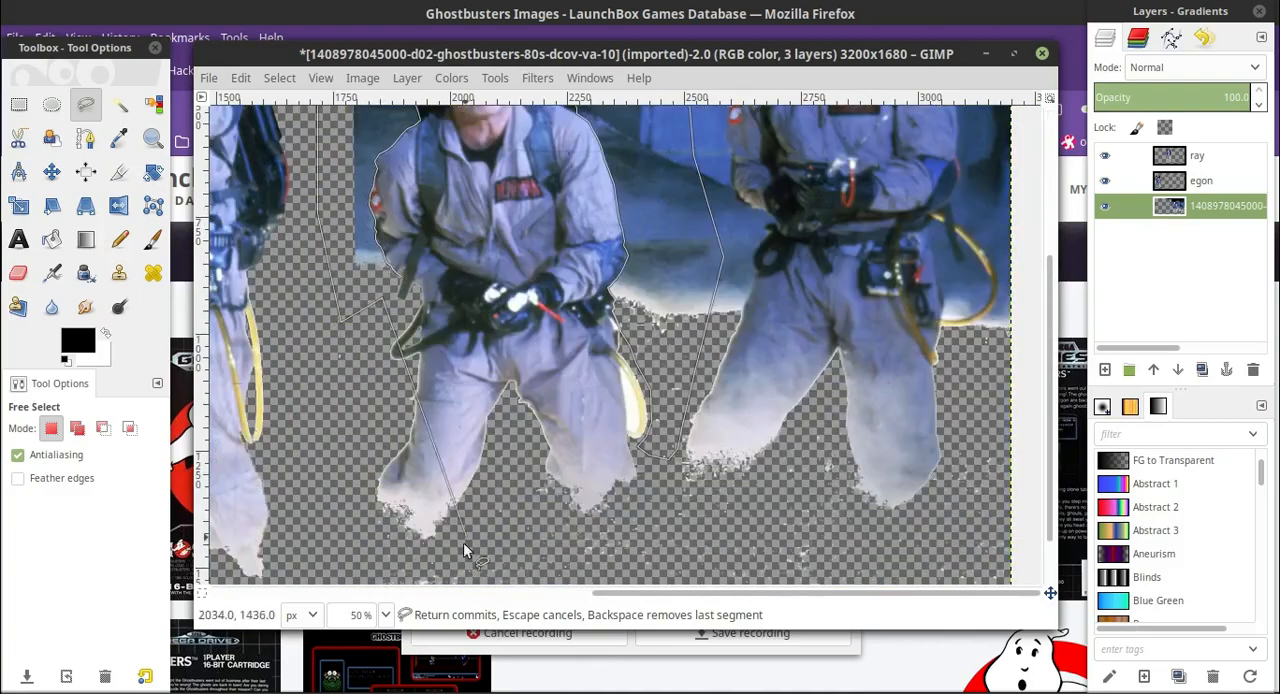
{"action": "left_click_drag", "start_coordinate": [463, 542], "coordinate": [352, 283]}
{"action": "scroll", "coordinate": [352, 275], "scroll_direction": "up", "scroll_amount": 6}
{"action": "left_click", "coordinate": [383, 616]}
{"action": "left_click", "coordinate": [358, 519]}
{"action": "left_click", "coordinate": [18, 273]}
{"action": "scroll", "coordinate": [762, 160], "scroll_direction": "down", "scroll_amount": 3}
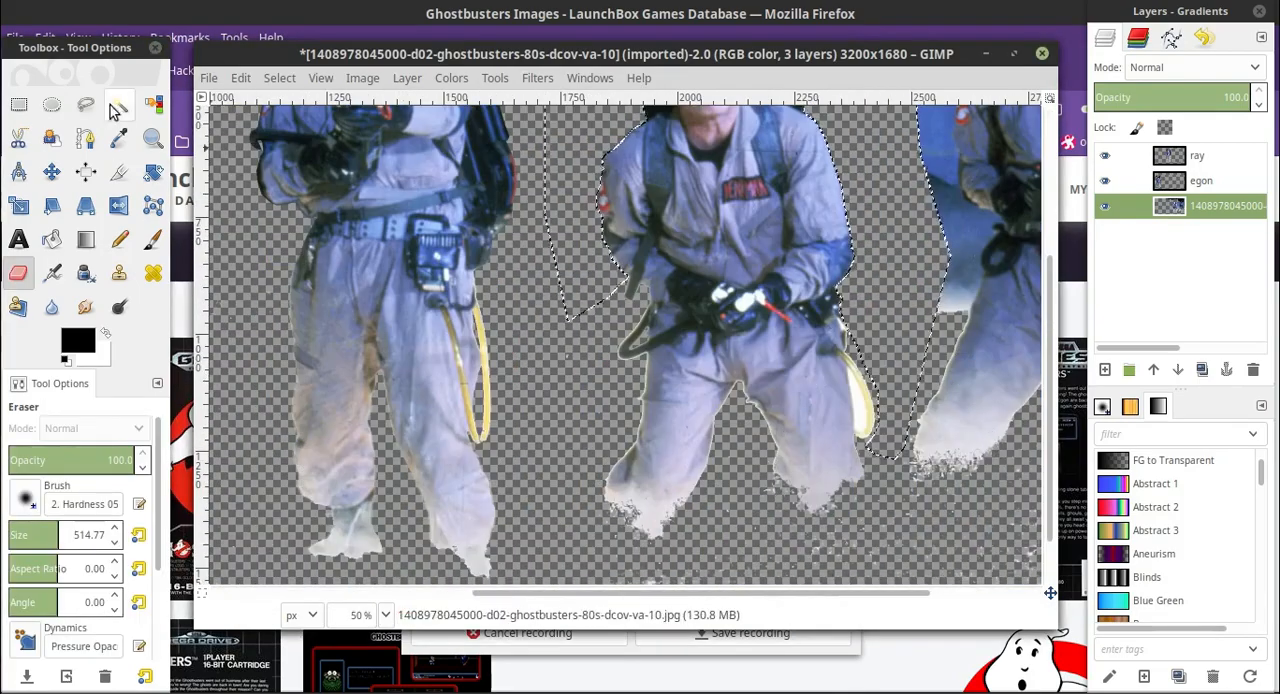
Fuzzy-select the white patch inside the yellow hose beside the third man's leg and erase it.
{"action": "left_click", "coordinate": [119, 105]}
{"action": "left_click", "coordinate": [385, 615]}
{"action": "left_click", "coordinate": [358, 495]}
{"action": "left_click", "coordinate": [719, 353]}
{"action": "left_click", "coordinate": [155, 563]}
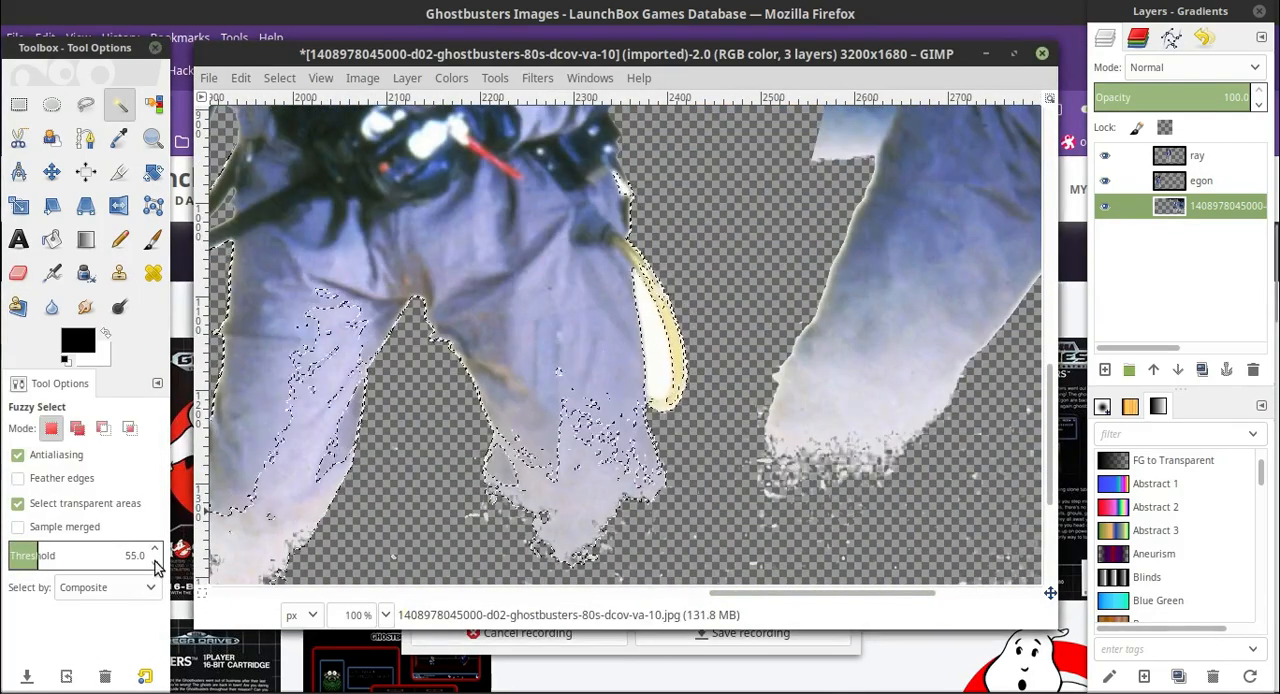
{"action": "left_click", "coordinate": [666, 352]}
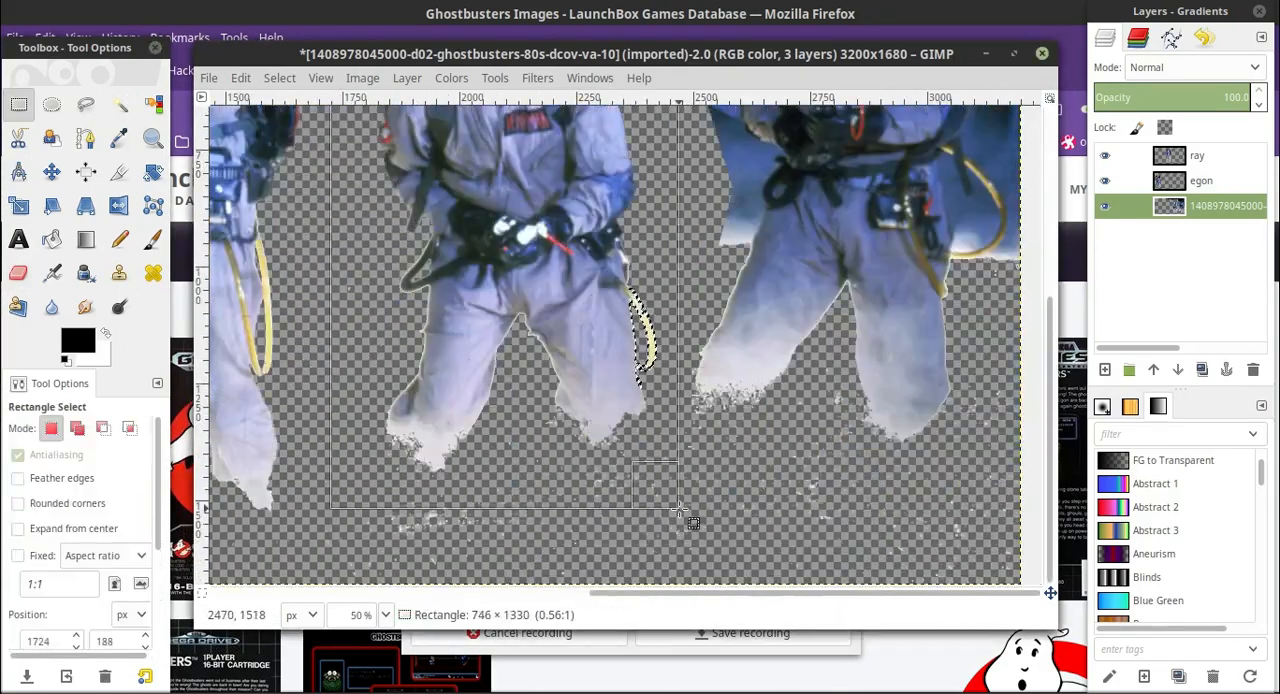
Fuzzy-select the transparent area around the third man at threshold 65 and grow the selection.
{"action": "key", "text": "u"}
{"action": "left_click", "coordinate": [155, 549]}
{"action": "scroll", "coordinate": [660, 400], "scroll_direction": "down", "scroll_amount": 10}
{"action": "left_click", "coordinate": [279, 78]}
{"action": "left_click", "coordinate": [391, 328]}
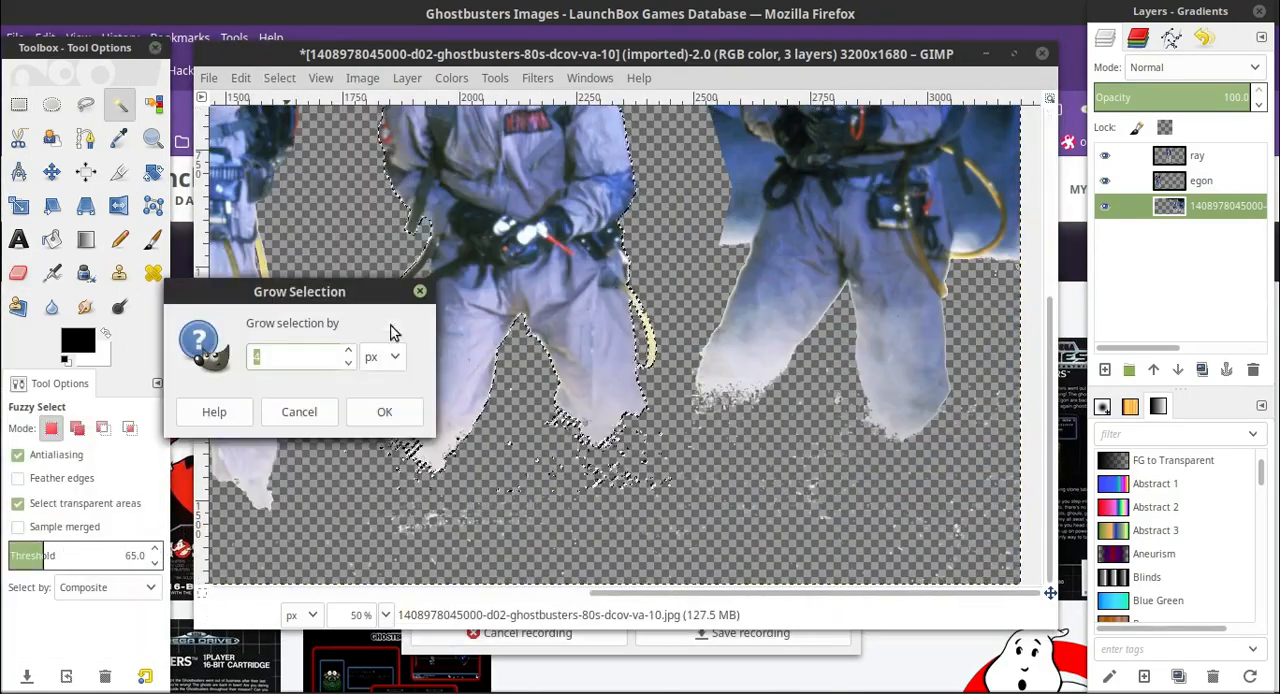
{"action": "left_click", "coordinate": [383, 411]}
At 200% zoom with a 45.63 eraser, erase the fringe and specks along the yellow hose, outer leg and foot.
{"action": "left_click", "coordinate": [18, 273]}
{"action": "left_click", "coordinate": [385, 615]}
{"action": "left_click", "coordinate": [358, 480]}
{"action": "left_click", "coordinate": [19, 532]}
{"action": "scroll", "coordinate": [600, 315], "scroll_direction": "down", "scroll_amount": 2}
{"action": "left_click", "coordinate": [13, 532]}
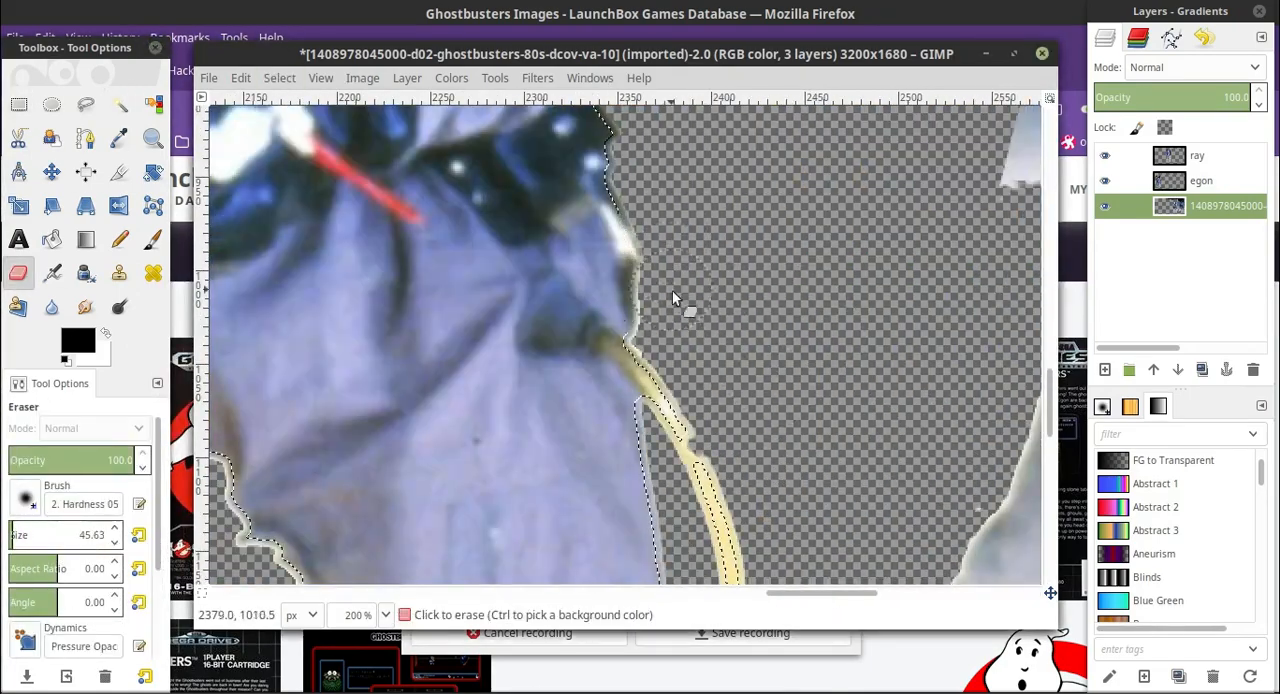
{"action": "scroll", "coordinate": [760, 390], "scroll_direction": "down", "scroll_amount": 8}
{"action": "mouse_move", "coordinate": [560, 480]}
{"action": "left_mouse_down"}
{"action": "mouse_move", "coordinate": [658, 468]}
{"action": "mouse_move", "coordinate": [327, 373]}
{"action": "left_mouse_up"}
Erase the pale fringe and stray specks along the inner edges of the third man's legs.
{"action": "scroll", "coordinate": [647, 436], "scroll_direction": "up", "scroll_amount": 2}
{"action": "scroll", "coordinate": [647, 436], "scroll_direction": "left", "scroll_amount": 4}
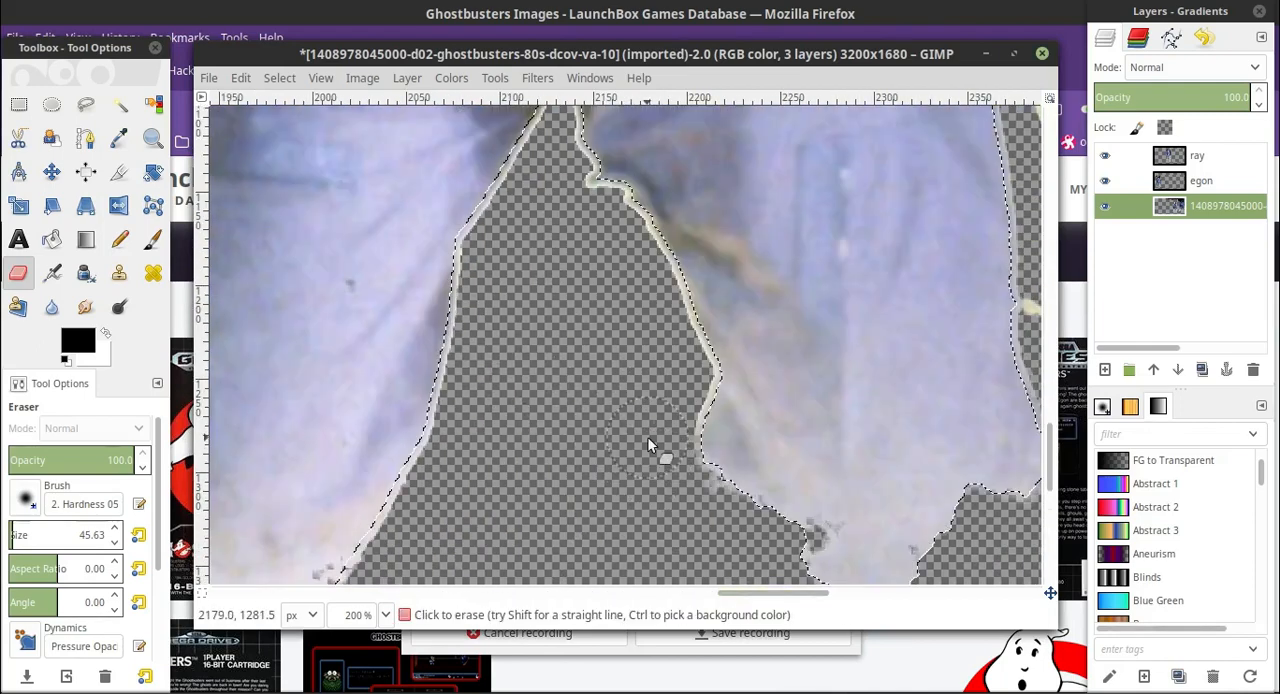
{"action": "scroll", "coordinate": [584, 314], "scroll_direction": "down", "scroll_amount": 2}
{"action": "left_click_drag", "start_coordinate": [518, 196], "coordinate": [322, 508]}
{"action": "scroll", "coordinate": [638, 391], "scroll_direction": "up", "scroll_amount": 4}
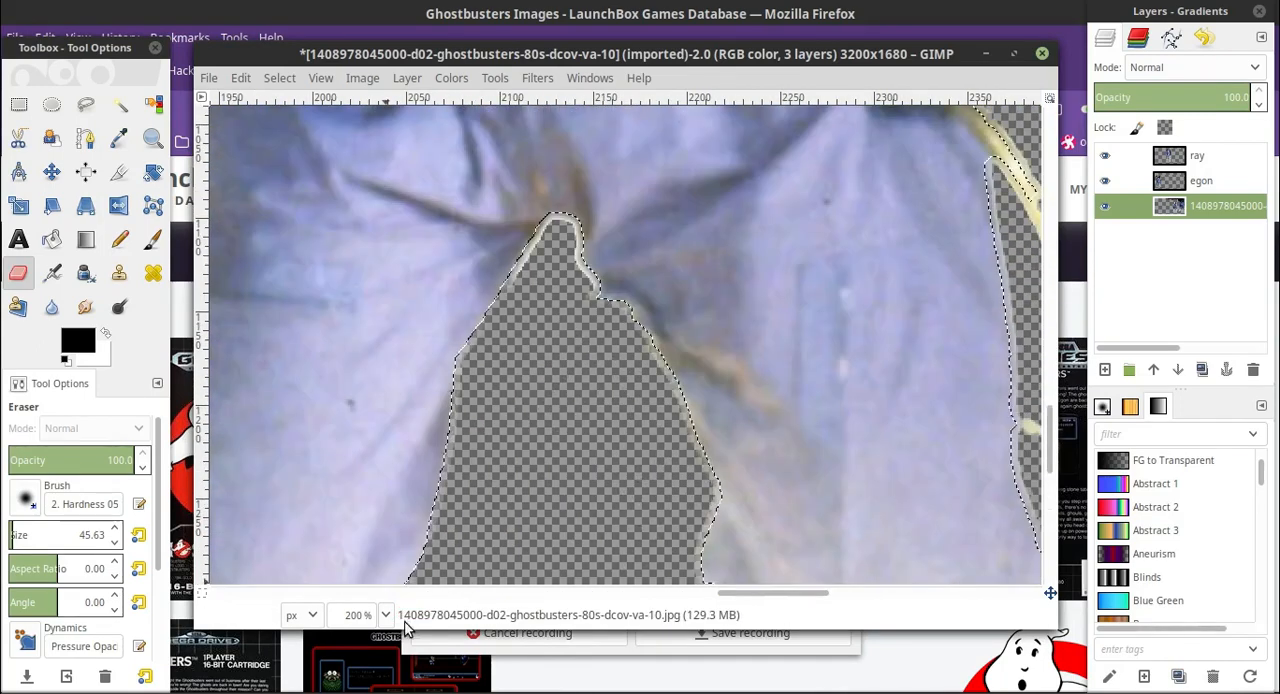
Reduce the eraser size to 14.63 and clean the remaining narrow fringe around the third man.
{"action": "left_click", "coordinate": [386, 615]}
{"action": "left_click", "coordinate": [357, 487]}
{"action": "scroll", "coordinate": [436, 400], "scroll_direction": "up", "scroll_amount": 2}
{"action": "left_click", "coordinate": [11, 532]}
{"action": "left_click_drag", "start_coordinate": [515, 307], "coordinate": [545, 352]}
At 200% zoom, enlarge the eraser to 56.14 and erase the ragged scraps and specks around the third man's other foot.
{"action": "left_click", "coordinate": [386, 615]}
{"action": "left_click", "coordinate": [357, 480]}
{"action": "scroll", "coordinate": [507, 444], "scroll_direction": "down", "scroll_amount": 8}
{"action": "scroll", "coordinate": [507, 444], "scroll_direction": "left", "scroll_amount": 5}
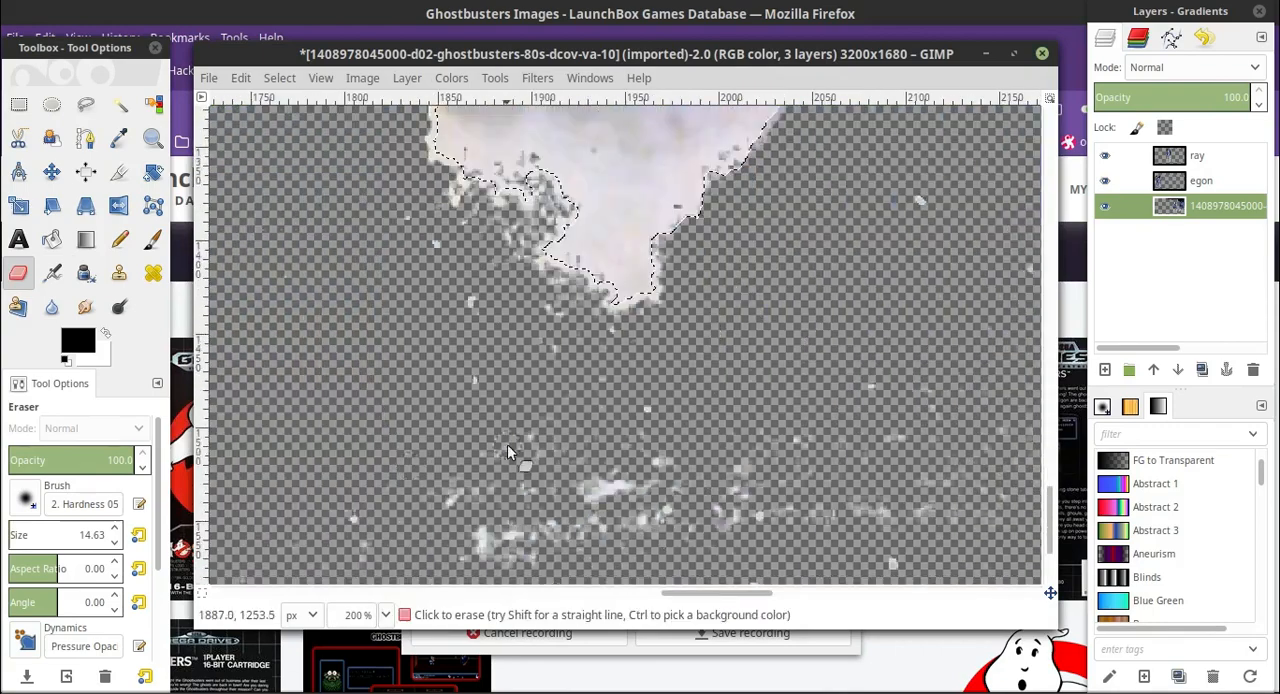
{"action": "scroll", "coordinate": [507, 444], "scroll_direction": "up", "scroll_amount": 2}
{"action": "left_click", "coordinate": [17, 532]}
{"action": "left_click_drag", "start_coordinate": [740, 412], "coordinate": [440, 370]}
Erase the pale fringe up the third man's outer leg, then reduce the eraser to 24.14 and clean around the strap loop and barrel.
{"action": "scroll", "coordinate": [425, 261], "scroll_direction": "up", "scroll_amount": 2}
{"action": "scroll", "coordinate": [515, 370], "scroll_direction": "up", "scroll_amount": 6}
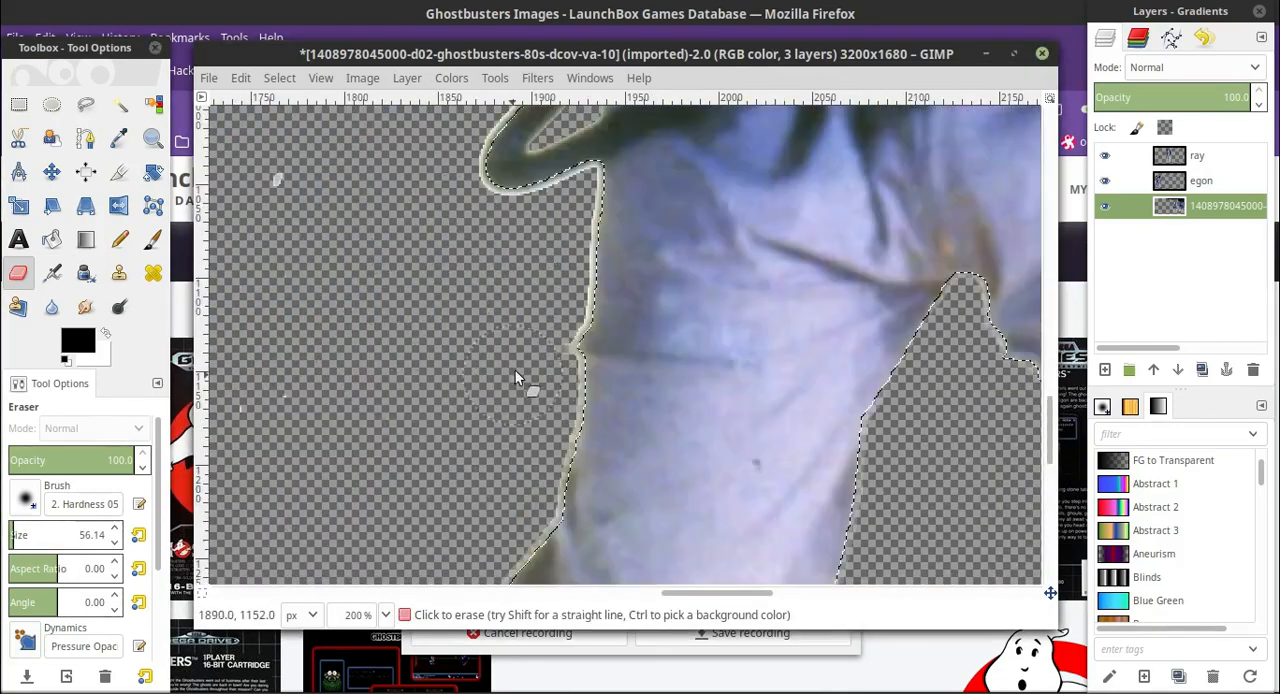
{"action": "scroll", "coordinate": [428, 296], "scroll_direction": "down", "scroll_amount": 4}
{"action": "scroll", "coordinate": [428, 296], "scroll_direction": "up", "scroll_amount": 6}
{"action": "left_click", "coordinate": [117, 543]}
{"action": "left_click", "coordinate": [117, 543]}
{"action": "scroll", "coordinate": [579, 297], "scroll_direction": "up", "scroll_amount": 5}
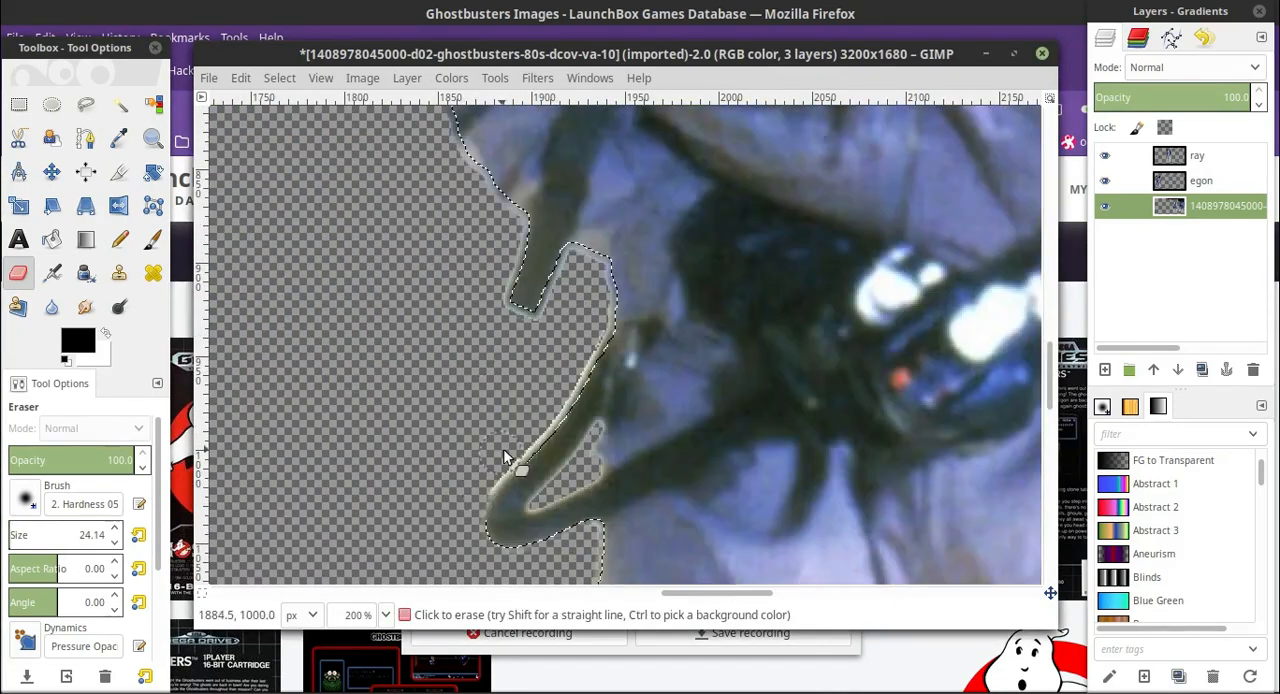
{"action": "scroll", "coordinate": [376, 483], "scroll_direction": "down", "scroll_amount": 8}
At 50% zoom, rectangle-select the whole third man, then cut and paste him onto a new layer.
{"action": "left_click", "coordinate": [386, 615]}
{"action": "left_click", "coordinate": [357, 526]}
{"action": "scroll", "coordinate": [468, 289], "scroll_direction": "up", "scroll_amount": 3}
{"action": "left_click", "coordinate": [19, 104]}
{"action": "left_click_drag", "start_coordinate": [543, 148], "coordinate": [858, 580]}
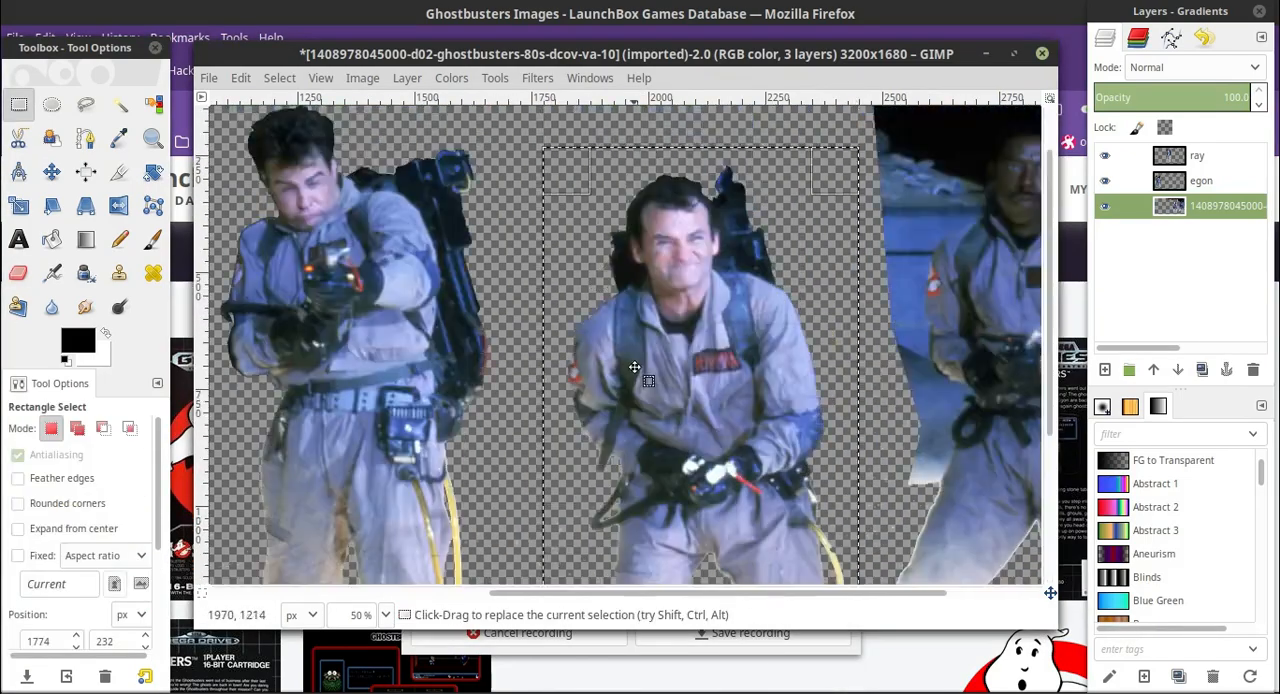
{"action": "left_click", "coordinate": [119, 104]}
{"action": "left_click", "coordinate": [241, 78]}
{"action": "left_click", "coordinate": [251, 206]}
{"action": "left_click", "coordinate": [241, 78]}
{"action": "left_click", "coordinate": [256, 283]}
Rename the pasted layer as peter.
{"action": "double_click", "coordinate": [1205, 156]}
{"action": "type", "text": "peter"}
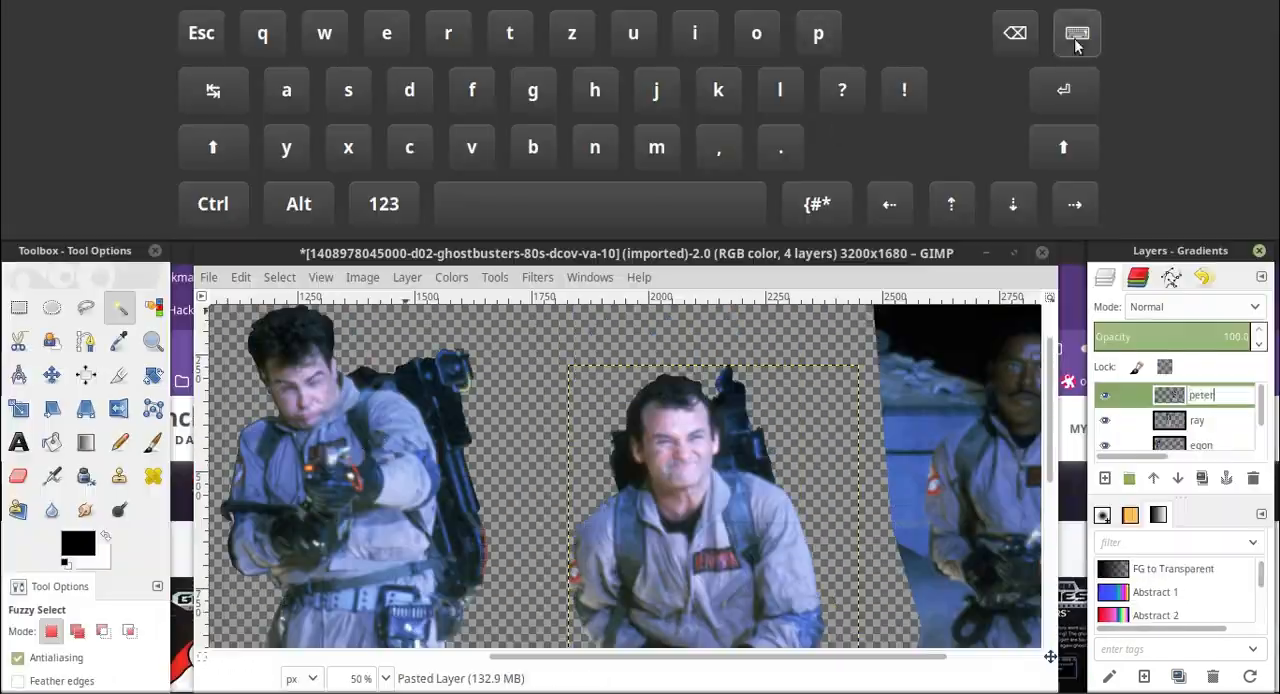
{"action": "left_click", "coordinate": [1077, 41]}
On the original photo layer, fuzzy-select and erase the pale background patch inside the fourth man's yellow hose loop at 200% zoom.
{"action": "left_click", "coordinate": [1197, 181]}
{"action": "left_click", "coordinate": [1227, 231]}
{"action": "left_click", "coordinate": [1000, 220]}
{"action": "left_click", "coordinate": [386, 615]}
{"action": "left_click", "coordinate": [357, 443]}
{"action": "left_click_drag", "start_coordinate": [809, 593], "coordinate": [1010, 593]}
{"action": "left_click", "coordinate": [386, 615]}
{"action": "left_click", "coordinate": [357, 471]}
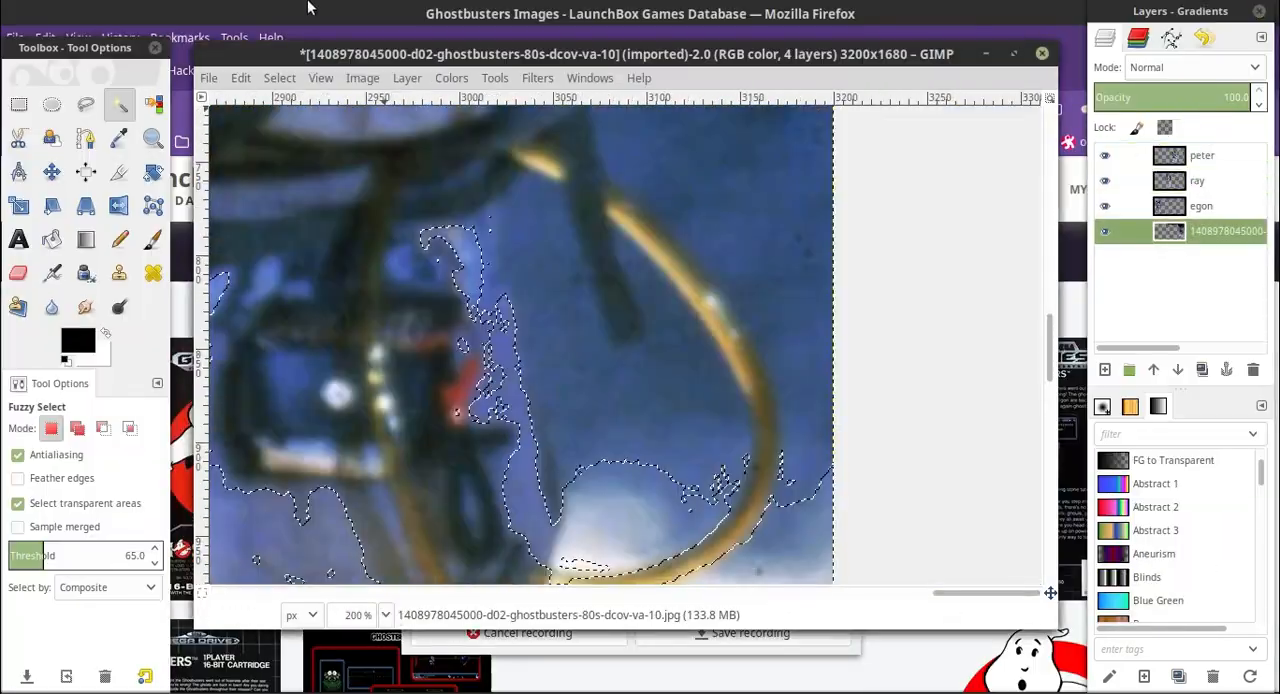
{"action": "left_click", "coordinate": [155, 562]}
{"action": "scroll", "coordinate": [623, 376], "scroll_direction": "down", "scroll_amount": 2}
{"action": "left_click", "coordinate": [593, 425]}
{"action": "left_click", "coordinate": [19, 273]}
{"action": "left_click", "coordinate": [606, 430]}
Fuzzy-select and erase more background in the lower part of the hose loop, using a threshold of 15.
{"action": "left_click", "coordinate": [119, 104]}
{"action": "left_click", "coordinate": [605, 388]}
{"action": "left_click", "coordinate": [19, 273]}
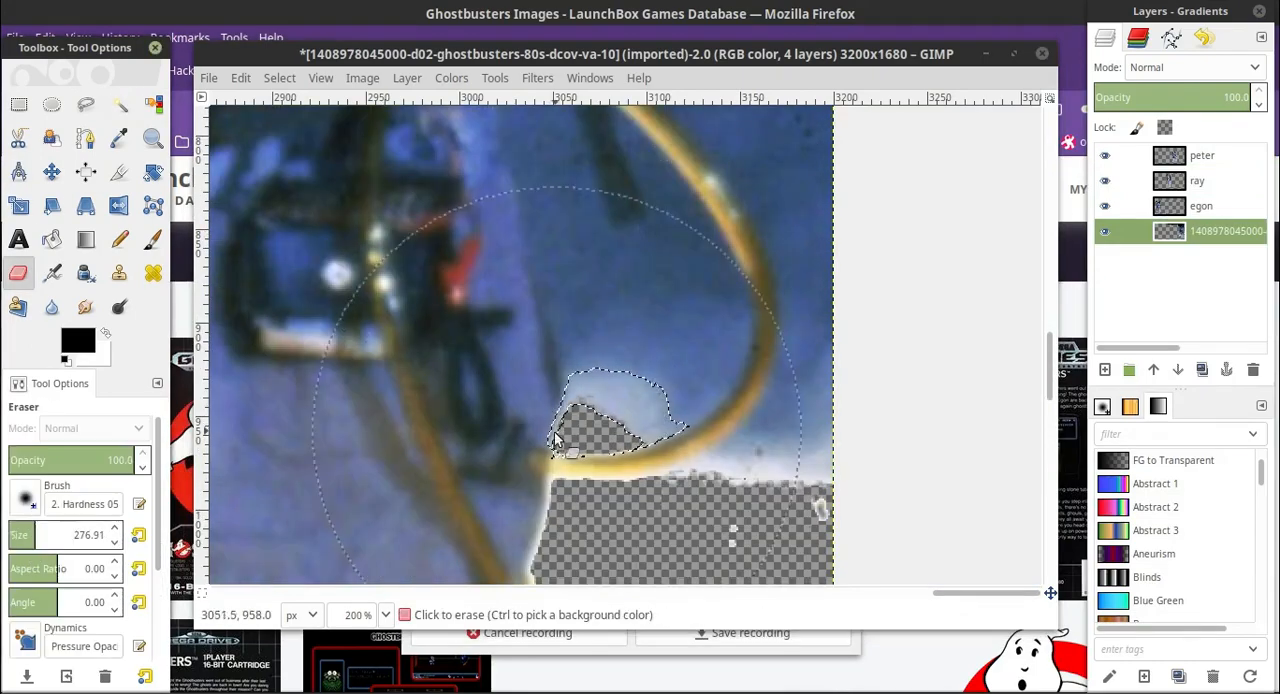
{"action": "left_click", "coordinate": [613, 429]}
{"action": "left_click", "coordinate": [155, 562]}
{"action": "left_click", "coordinate": [683, 480]}
{"action": "left_click", "coordinate": [19, 273]}
{"action": "left_click", "coordinate": [640, 500]}
{"action": "left_click", "coordinate": [119, 104]}
{"action": "left_click", "coordinate": [680, 478]}
{"action": "left_click", "coordinate": [19, 273]}
{"action": "left_click", "coordinate": [672, 480]}
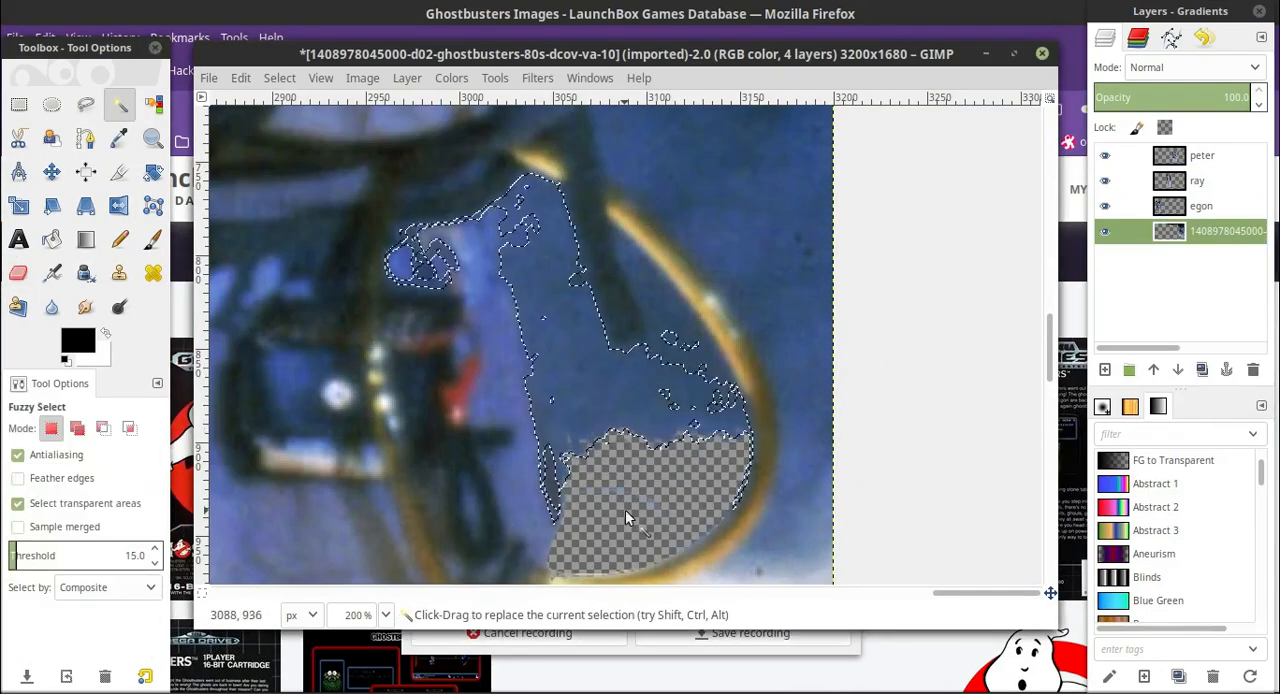
Outline the remaining background inside the hose loop with Free Select, going around the hanging dark strap, and erase it.
{"action": "left_click", "coordinate": [86, 104]}
{"action": "left_click", "coordinate": [565, 488]}
{"action": "left_click", "coordinate": [553, 446]}
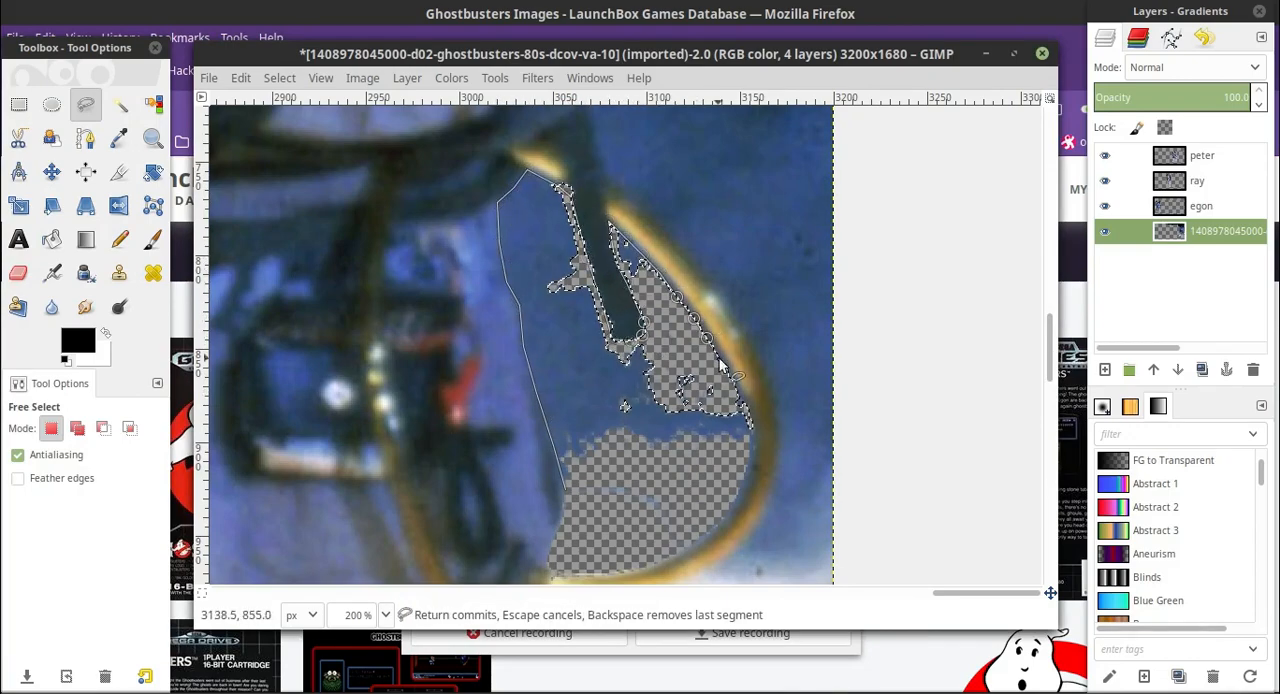
{"action": "left_click", "coordinate": [751, 456]}
{"action": "scroll", "coordinate": [751, 457], "scroll_direction": "down", "scroll_amount": 2}
{"action": "left_click", "coordinate": [751, 350]}
{"action": "left_click", "coordinate": [565, 370]}
{"action": "scroll", "coordinate": [566, 372], "scroll_direction": "up", "scroll_amount": 2}
{"action": "left_click", "coordinate": [19, 273]}
{"action": "left_click", "coordinate": [680, 340]}
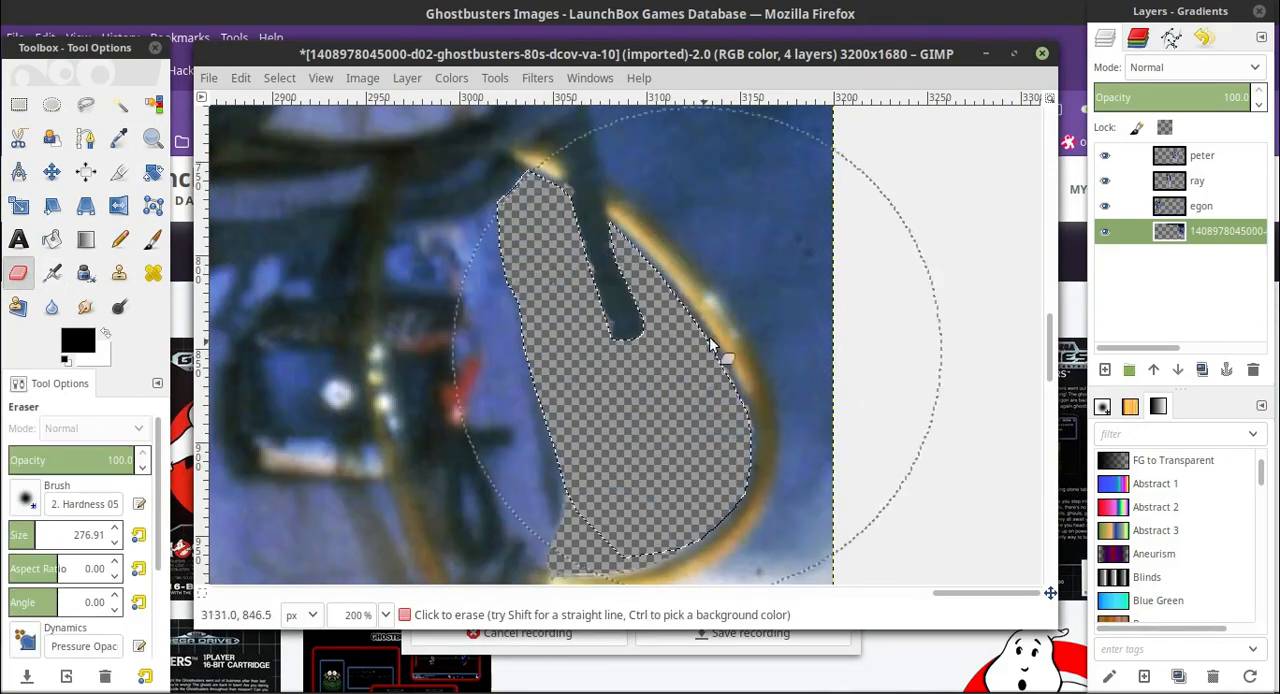
Start a Free Select outline along the outside of the hose loop and up the fourth man's outer arm.
{"action": "scroll", "coordinate": [706, 338], "scroll_direction": "down", "scroll_amount": 4}
{"action": "left_click", "coordinate": [86, 104]}
{"action": "scroll", "coordinate": [740, 350], "scroll_direction": "up", "scroll_amount": 2}
{"action": "scroll", "coordinate": [772, 390], "scroll_direction": "up", "scroll_amount": 4}
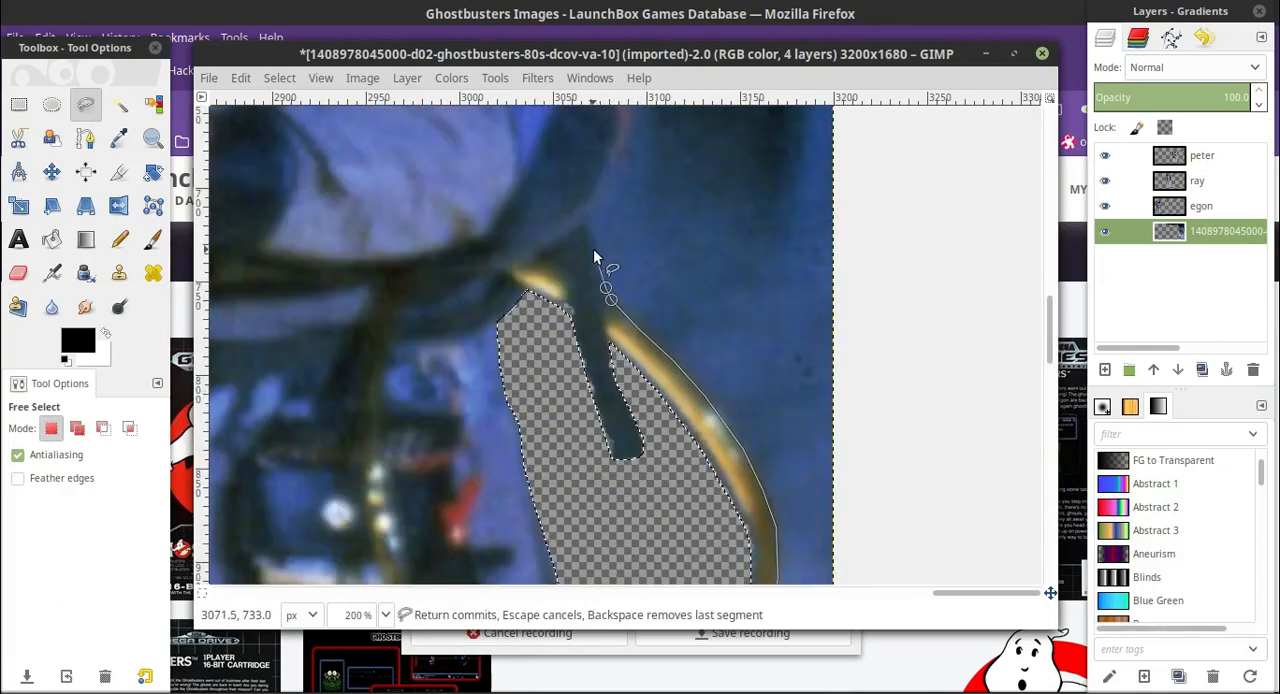
{"action": "left_click", "coordinate": [587, 210]}
{"action": "scroll", "coordinate": [600, 300], "scroll_direction": "up", "scroll_amount": 4}
{"action": "left_click", "coordinate": [619, 381]}
{"action": "scroll", "coordinate": [618, 310], "scroll_direction": "up", "scroll_amount": 2}
{"action": "left_click", "coordinate": [617, 292]}
{"action": "scroll", "coordinate": [612, 310], "scroll_direction": "up", "scroll_amount": 4}
{"action": "left_click", "coordinate": [593, 361]}
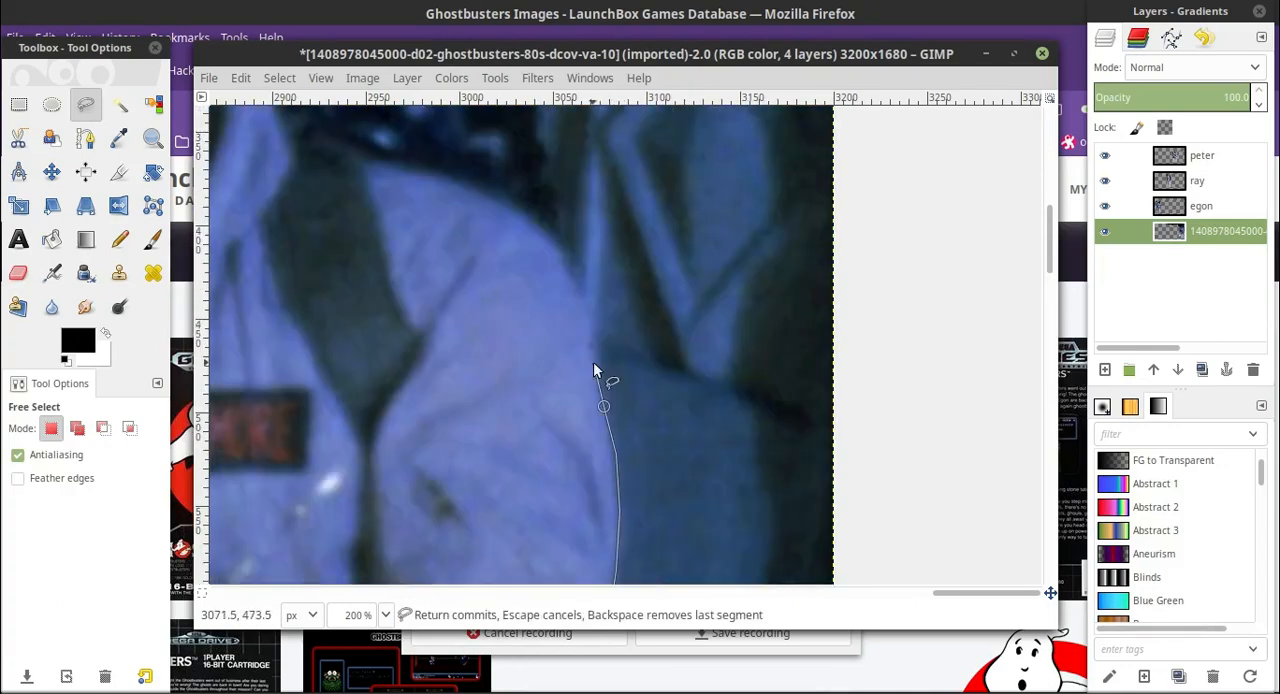
Continue the outline past the shoulder and up the outer edge of the proton pack.
{"action": "scroll", "coordinate": [593, 375], "scroll_direction": "up", "scroll_amount": 2}
{"action": "left_click", "coordinate": [589, 431]}
{"action": "left_click", "coordinate": [559, 361]}
{"action": "left_click", "coordinate": [562, 310]}
{"action": "left_click", "coordinate": [530, 211]}
{"action": "scroll", "coordinate": [530, 211], "scroll_direction": "up", "scroll_amount": 4}
{"action": "left_click", "coordinate": [531, 433]}
{"action": "left_click", "coordinate": [533, 401]}
{"action": "left_click", "coordinate": [530, 387]}
{"action": "left_click", "coordinate": [522, 375]}
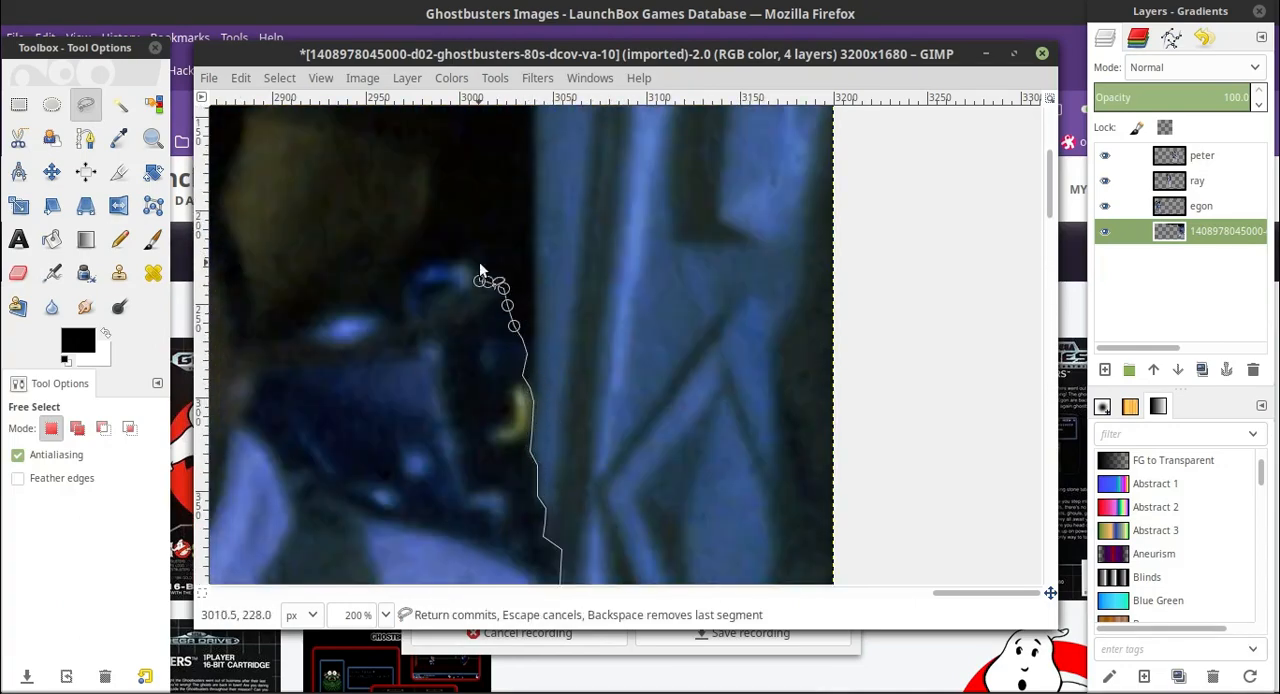
Continue the outline across the top of the proton pack and up the near side of the fourth man's hair.
{"action": "scroll", "coordinate": [902, 374], "scroll_direction": "left", "scroll_amount": 7}
{"action": "scroll", "coordinate": [694, 337], "scroll_direction": "up", "scroll_amount": 2}
{"action": "left_click", "coordinate": [697, 412]}
{"action": "left_click", "coordinate": [664, 334]}
{"action": "left_click", "coordinate": [648, 319]}
{"action": "left_click", "coordinate": [630, 302]}
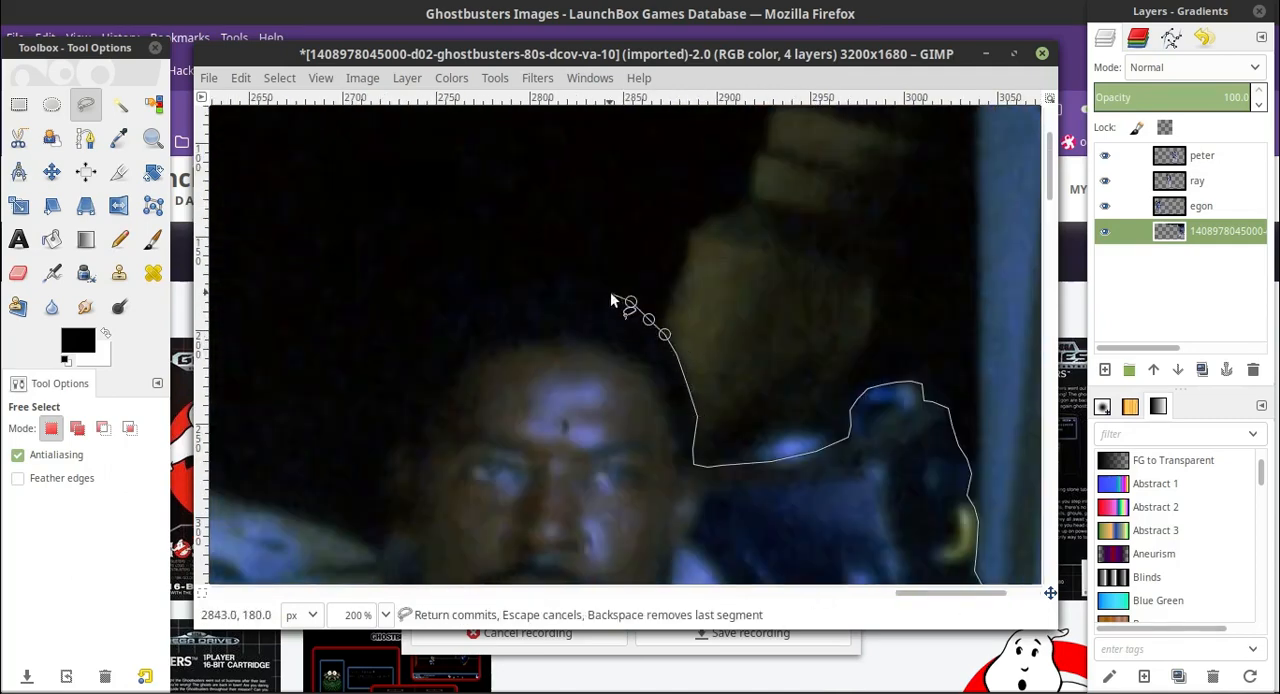
Continue the outline over the hair and down the other side of the head to the ear.
{"action": "scroll", "coordinate": [569, 280], "scroll_direction": "down", "scroll_amount": 2}
{"action": "left_click", "coordinate": [463, 197]}
{"action": "left_click", "coordinate": [439, 221]}
{"action": "left_click", "coordinate": [425, 251]}
{"action": "scroll", "coordinate": [400, 367], "scroll_direction": "down", "scroll_amount": 2}
{"action": "left_click", "coordinate": [393, 271]}
{"action": "left_click", "coordinate": [396, 292]}
{"action": "left_click", "coordinate": [404, 299]}
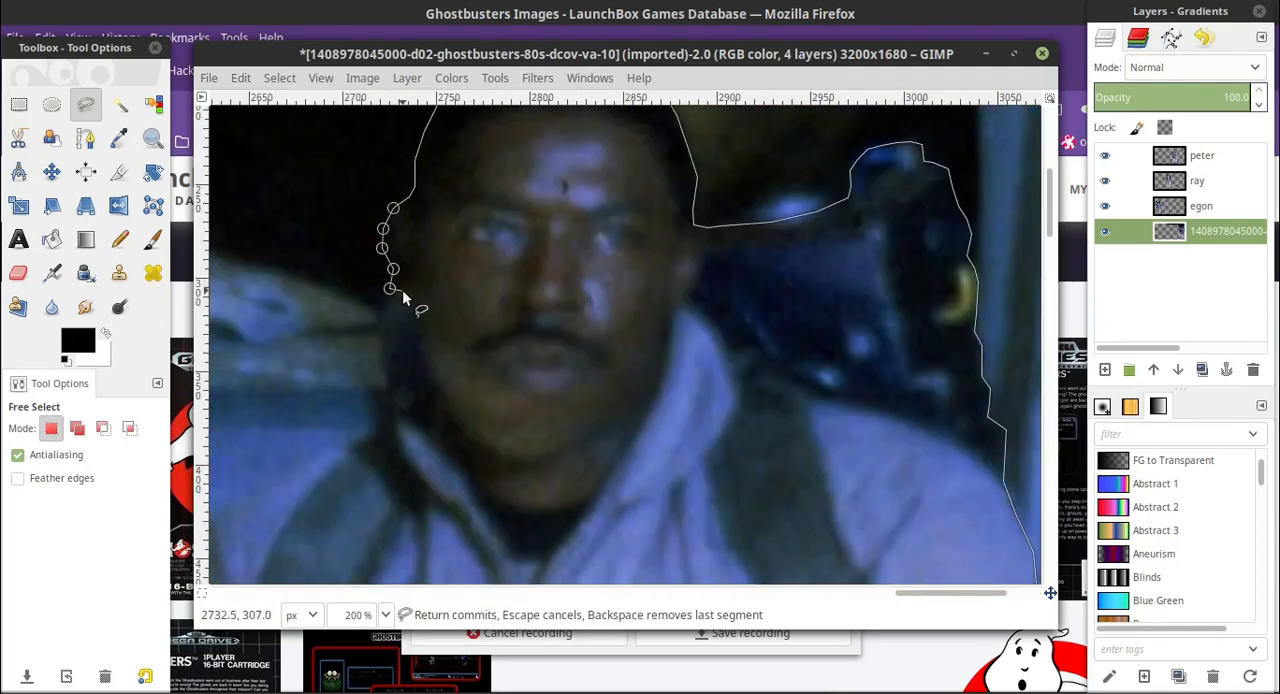
Continue the outline down the neck and collar and over the fourth man's other shoulder.
{"action": "scroll", "coordinate": [404, 295], "scroll_direction": "down", "scroll_amount": 2}
{"action": "scroll", "coordinate": [381, 263], "scroll_direction": "left", "scroll_amount": 3}
{"action": "left_click", "coordinate": [545, 298]}
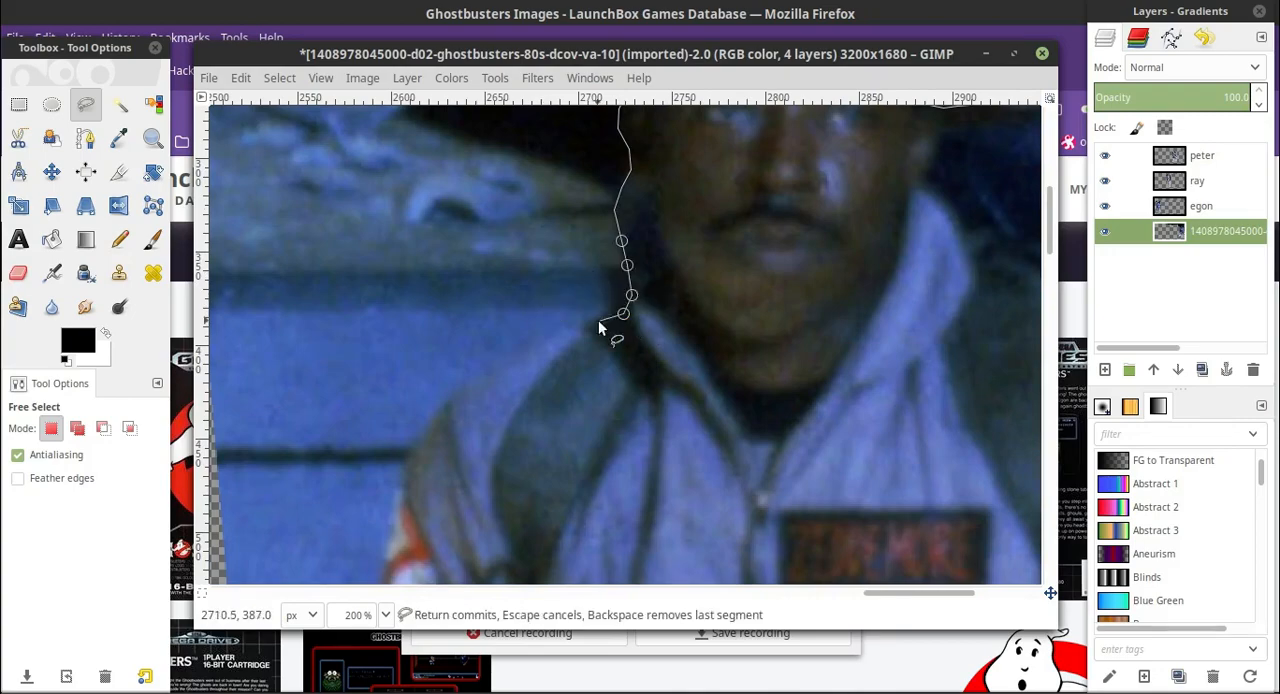
{"action": "left_click", "coordinate": [599, 320]}
{"action": "scroll", "coordinate": [599, 320], "scroll_direction": "down", "scroll_amount": 2}
{"action": "left_click", "coordinate": [472, 260]}
{"action": "scroll", "coordinate": [419, 312], "scroll_direction": "down", "scroll_amount": 2}
Continue the outline down the upper sleeve past the red and white patch and around the elbow.
{"action": "left_click", "coordinate": [406, 229]}
{"action": "left_click", "coordinate": [397, 251]}
{"action": "left_click", "coordinate": [392, 269]}
{"action": "scroll", "coordinate": [392, 269], "scroll_direction": "down", "scroll_amount": 2}
{"action": "scroll", "coordinate": [425, 197], "scroll_direction": "down", "scroll_amount": 2}
{"action": "left_click", "coordinate": [374, 200]}
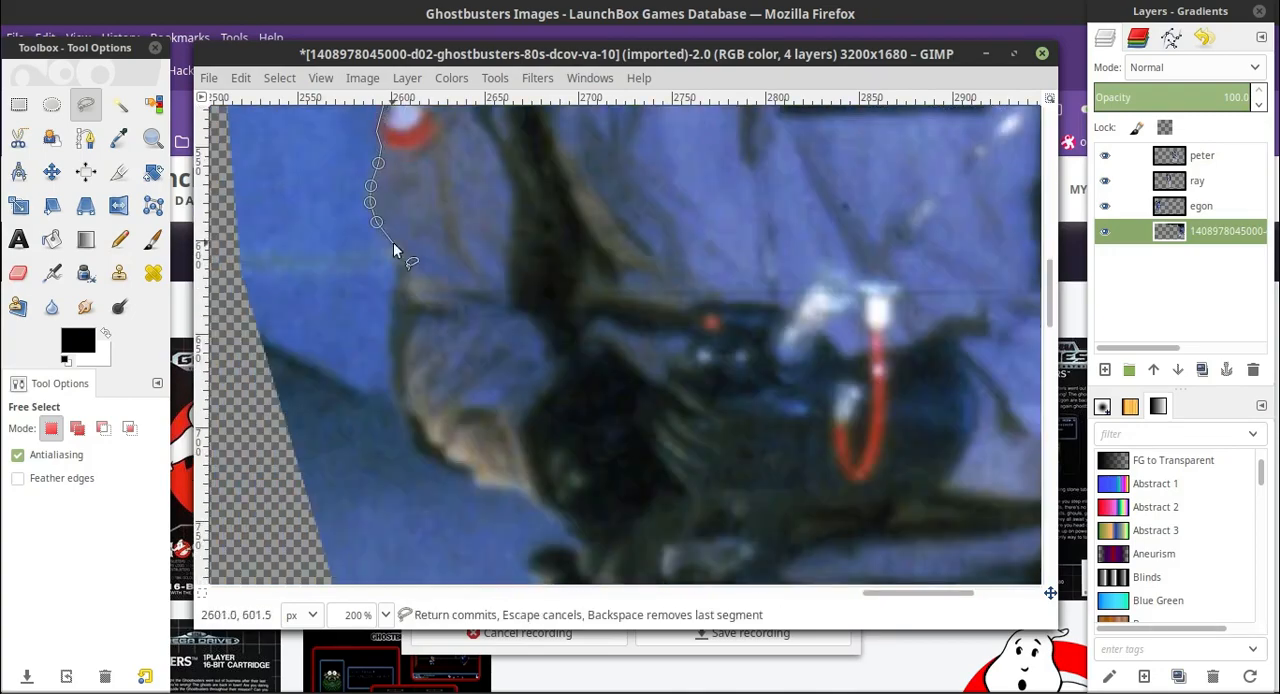
{"action": "left_click", "coordinate": [399, 272]}
Continue the outline under the forearm and glove to the knob above the black ring at the hip.
{"action": "scroll", "coordinate": [399, 272], "scroll_direction": "down", "scroll_amount": 2}
{"action": "left_click", "coordinate": [392, 240]}
{"action": "scroll", "coordinate": [391, 257], "scroll_direction": "down", "scroll_amount": 2}
{"action": "scroll", "coordinate": [396, 156], "scroll_direction": "up", "scroll_amount": 2}
{"action": "left_click", "coordinate": [470, 358]}
{"action": "left_click", "coordinate": [495, 365]}
Continue the outline around the upper outer edge of the black ring at the hip.
{"action": "scroll", "coordinate": [510, 320], "scroll_direction": "down", "scroll_amount": 2}
{"action": "left_click", "coordinate": [528, 254]}
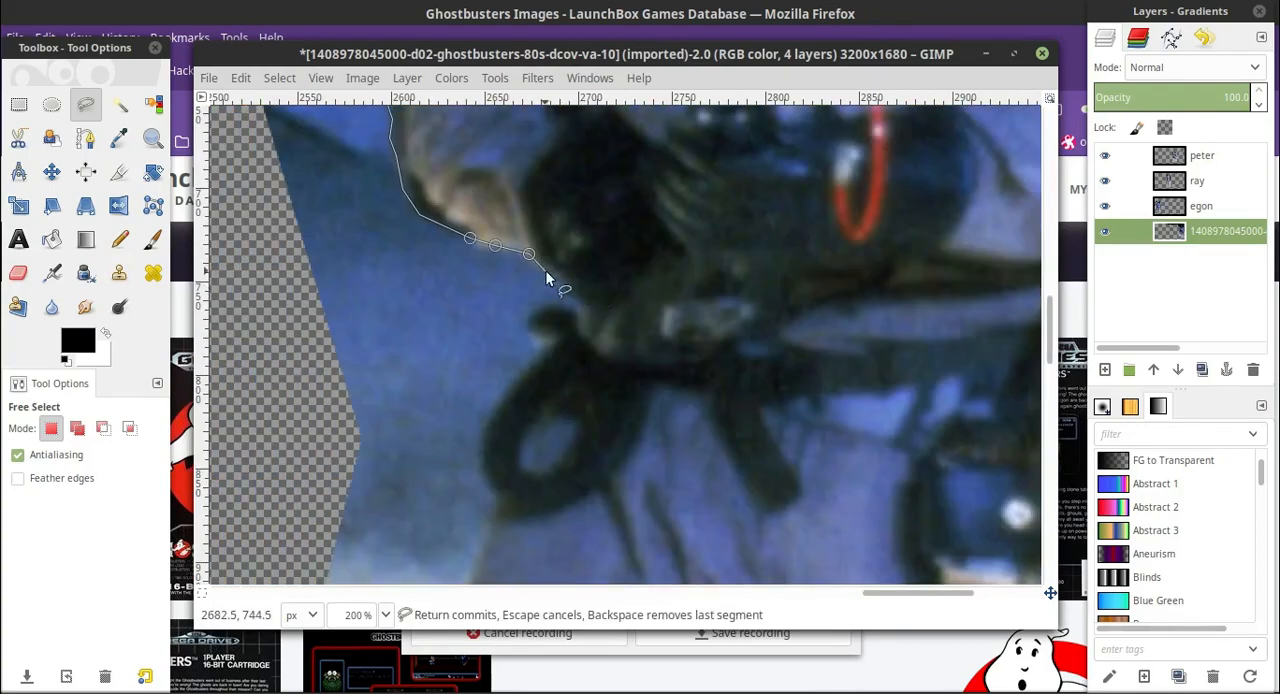
{"action": "left_click", "coordinate": [534, 314]}
{"action": "left_click", "coordinate": [535, 333]}
{"action": "scroll", "coordinate": [540, 335], "scroll_direction": "down", "scroll_amount": 2}
{"action": "left_click", "coordinate": [552, 220]}
{"action": "left_click", "coordinate": [517, 258]}
{"action": "left_click", "coordinate": [506, 271]}
{"action": "left_click", "coordinate": [492, 293]}
Continue the outline past the bottom of the ring and down the outer thigh into the cleared area.
{"action": "scroll", "coordinate": [492, 293], "scroll_direction": "down", "scroll_amount": 2}
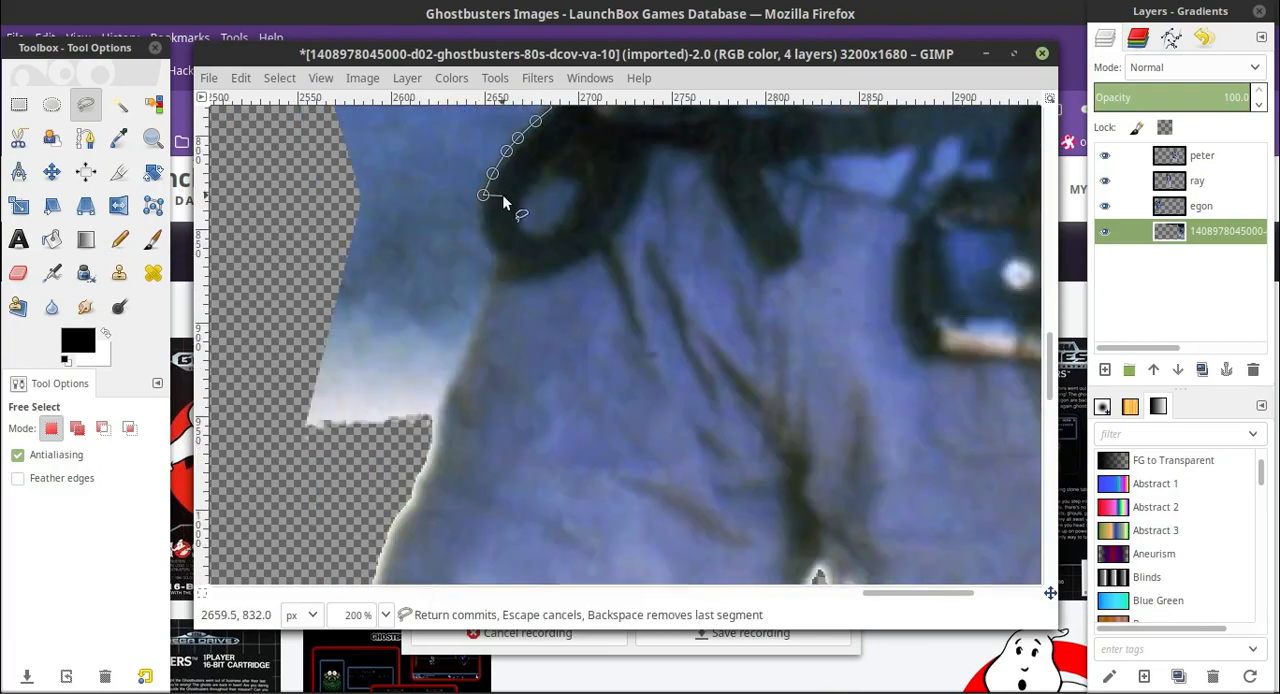
{"action": "left_click", "coordinate": [487, 238]}
{"action": "scroll", "coordinate": [500, 220], "scroll_direction": "down", "scroll_amount": 2}
{"action": "left_click", "coordinate": [459, 248]}
{"action": "scroll", "coordinate": [457, 247], "scroll_direction": "down", "scroll_amount": 2}
{"action": "left_click", "coordinate": [437, 210]}
Run the outline through the background around the fourth man back to the hose, then close and commit the selection.
{"action": "scroll", "coordinate": [544, 330], "scroll_direction": "down", "scroll_amount": 4}
{"action": "left_click_drag", "start_coordinate": [546, 325], "coordinate": [830, 230]}
{"action": "scroll", "coordinate": [560, 180], "scroll_direction": "up", "scroll_amount": 2}
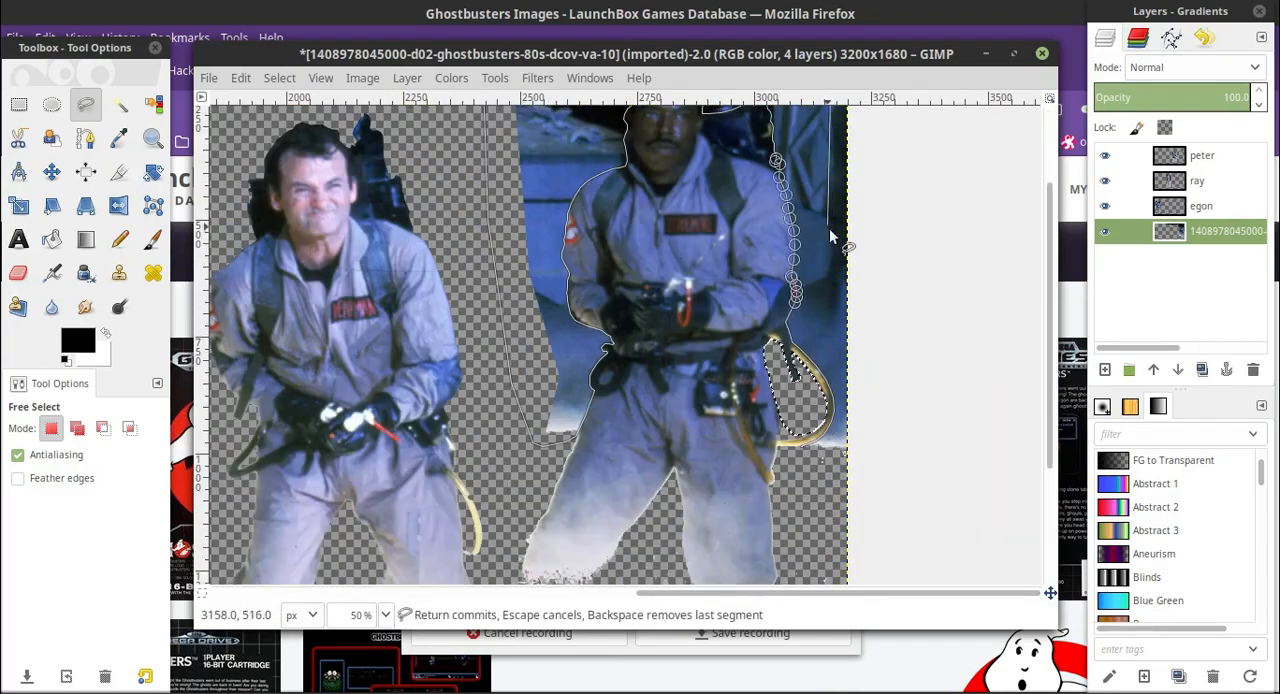
{"action": "scroll", "coordinate": [840, 240], "scroll_direction": "up", "scroll_amount": 2}
{"action": "left_click", "coordinate": [871, 226]}
Enlarge the eraser to 581.37 and erase the selected background around the fourth man.
{"action": "scroll", "coordinate": [871, 300], "scroll_direction": "down", "scroll_amount": 5}
{"action": "left_click", "coordinate": [874, 357]}
{"action": "left_click", "coordinate": [768, 343]}
{"action": "left_click", "coordinate": [386, 614]}
{"action": "key", "text": "Return"}
{"action": "left_click", "coordinate": [18, 273]}
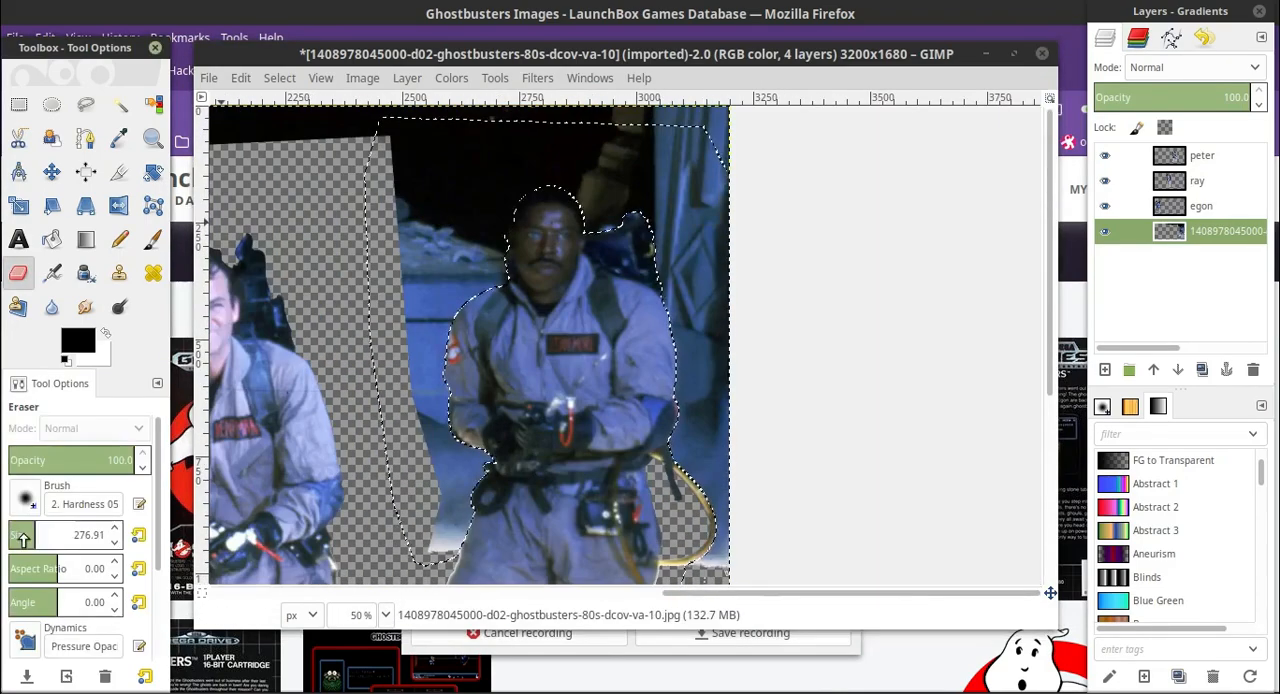
{"action": "left_click_drag", "start_coordinate": [22, 540], "coordinate": [65, 536]}
{"action": "left_click_drag", "start_coordinate": [450, 190], "coordinate": [700, 210]}
{"action": "scroll", "coordinate": [706, 263], "scroll_direction": "down", "scroll_amount": 4}
{"action": "left_click", "coordinate": [18, 104]}
{"action": "scroll", "coordinate": [757, 340], "scroll_direction": "up", "scroll_amount": 5}
{"action": "mouse_move", "coordinate": [383, 487]}
{"action": "left_mouse_down"}
{"action": "mouse_move", "coordinate": [757, 160]}
{"action": "mouse_move", "coordinate": [756, 140]}
{"action": "left_mouse_up"}
Fuzzy-select the transparent area around the fourth man, invert the selection and shrink it.
{"action": "scroll", "coordinate": [315, 199], "scroll_direction": "down", "scroll_amount": 2}
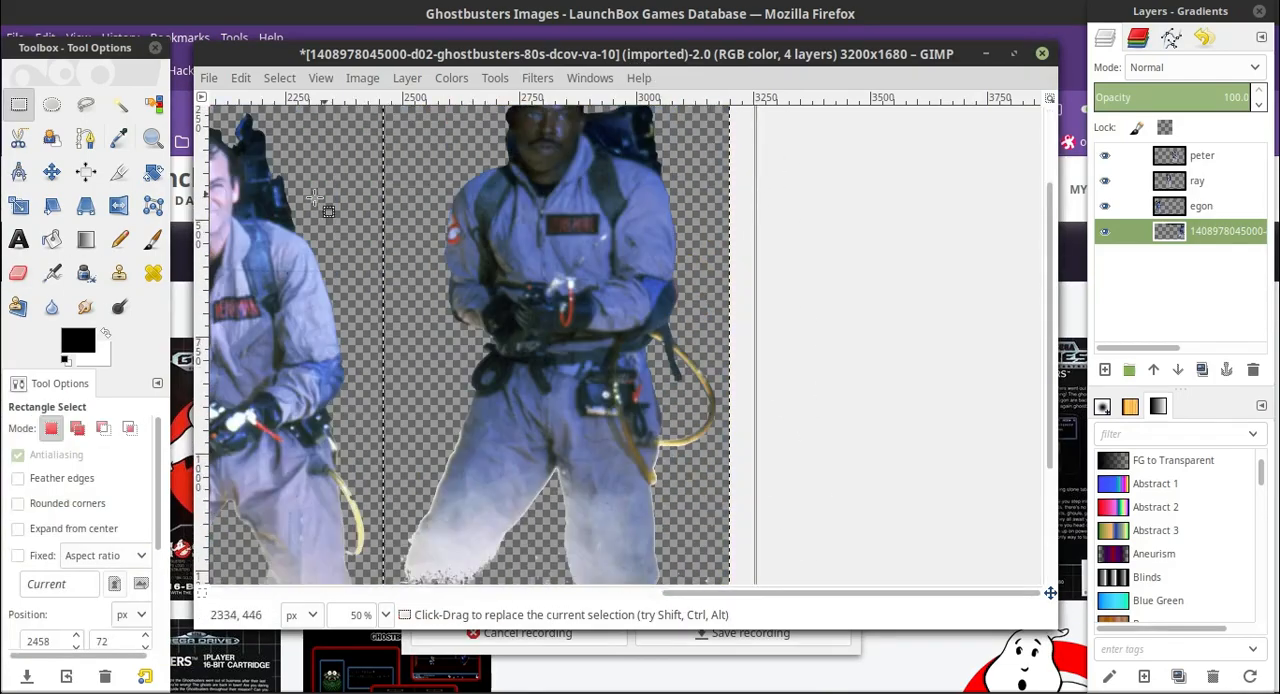
{"action": "left_click", "coordinate": [120, 104]}
{"action": "scroll", "coordinate": [690, 260], "scroll_direction": "up", "scroll_amount": 2}
{"action": "left_click", "coordinate": [697, 262]}
{"action": "left_click", "coordinate": [18, 273]}
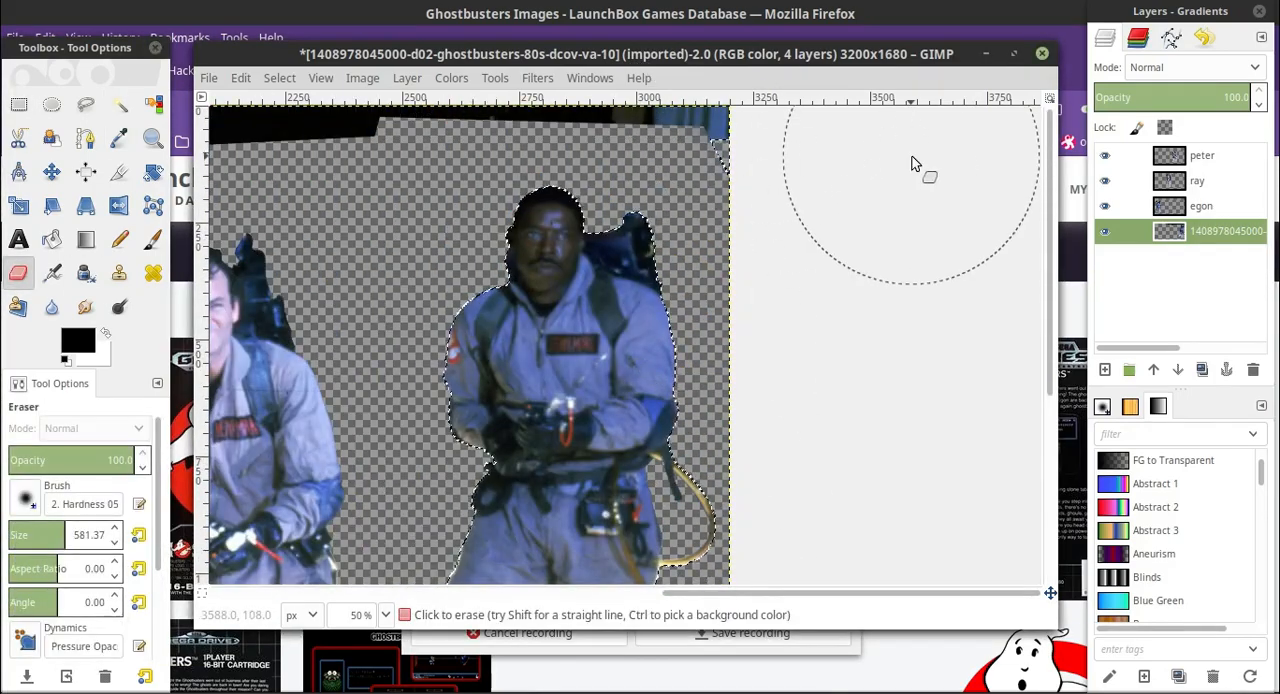
Set the eraser size to 124.69 and invert the shrunken selection to target the fringe outside the fourth man.
{"action": "scroll", "coordinate": [800, 300], "scroll_direction": "down", "scroll_amount": 5}
{"action": "left_click", "coordinate": [279, 78]}
{"action": "left_click", "coordinate": [298, 146]}
{"action": "left_click", "coordinate": [279, 78]}
{"action": "left_click", "coordinate": [300, 323]}
{"action": "left_click", "coordinate": [433, 412]}
{"action": "left_click", "coordinate": [20, 538]}
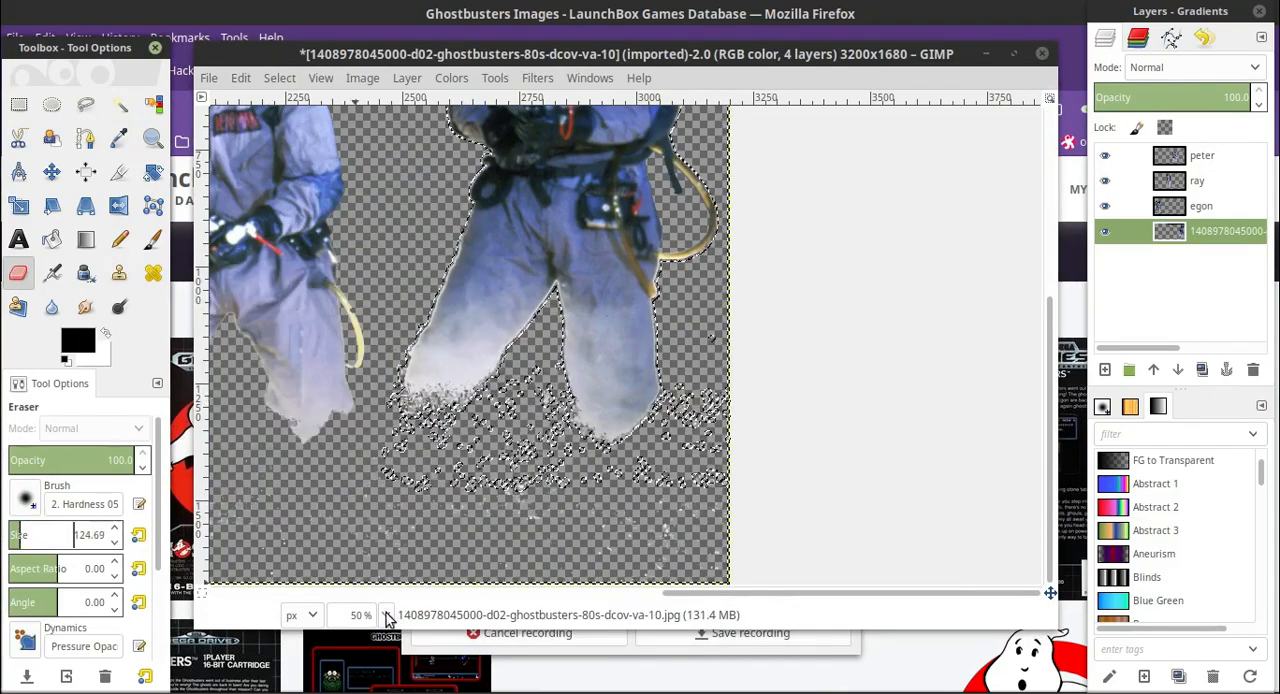
{"action": "left_click", "coordinate": [387, 615]}
{"action": "left_click", "coordinate": [360, 492]}
{"action": "scroll", "coordinate": [890, 506], "scroll_direction": "up", "scroll_amount": 5}
{"action": "scroll", "coordinate": [890, 506], "scroll_direction": "down", "scroll_amount": 4}
{"action": "scroll", "coordinate": [868, 245], "scroll_direction": "up", "scroll_amount": 4}
{"action": "left_click", "coordinate": [241, 78]}
{"action": "mouse_move", "coordinate": [279, 78]}
{"action": "left_click", "coordinate": [298, 146]}
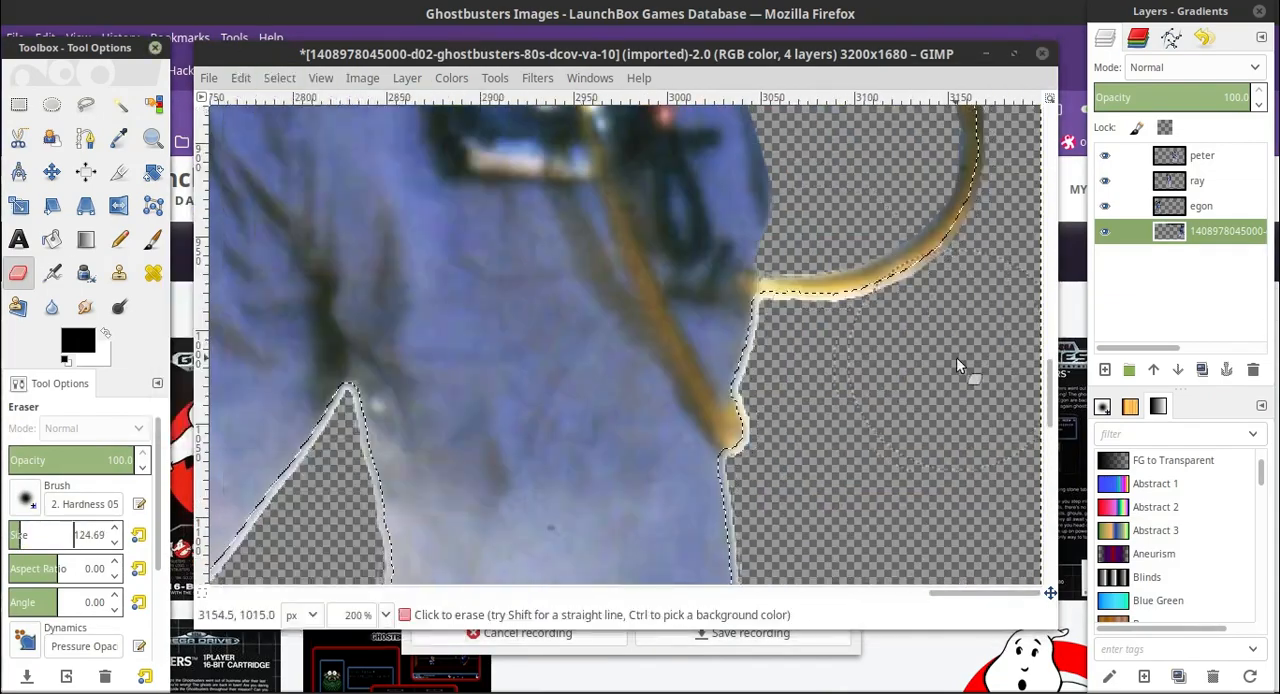
At 400% zoom, reduce the eraser to 13.06 and erase the white fringe beneath the hose and down the hip.
{"action": "left_click", "coordinate": [387, 615]}
{"action": "left_click", "coordinate": [360, 450]}
{"action": "left_click_drag", "start_coordinate": [985, 593], "coordinate": [1018, 593]}
{"action": "left_click", "coordinate": [652, 299]}
{"action": "left_click", "coordinate": [114, 541]}
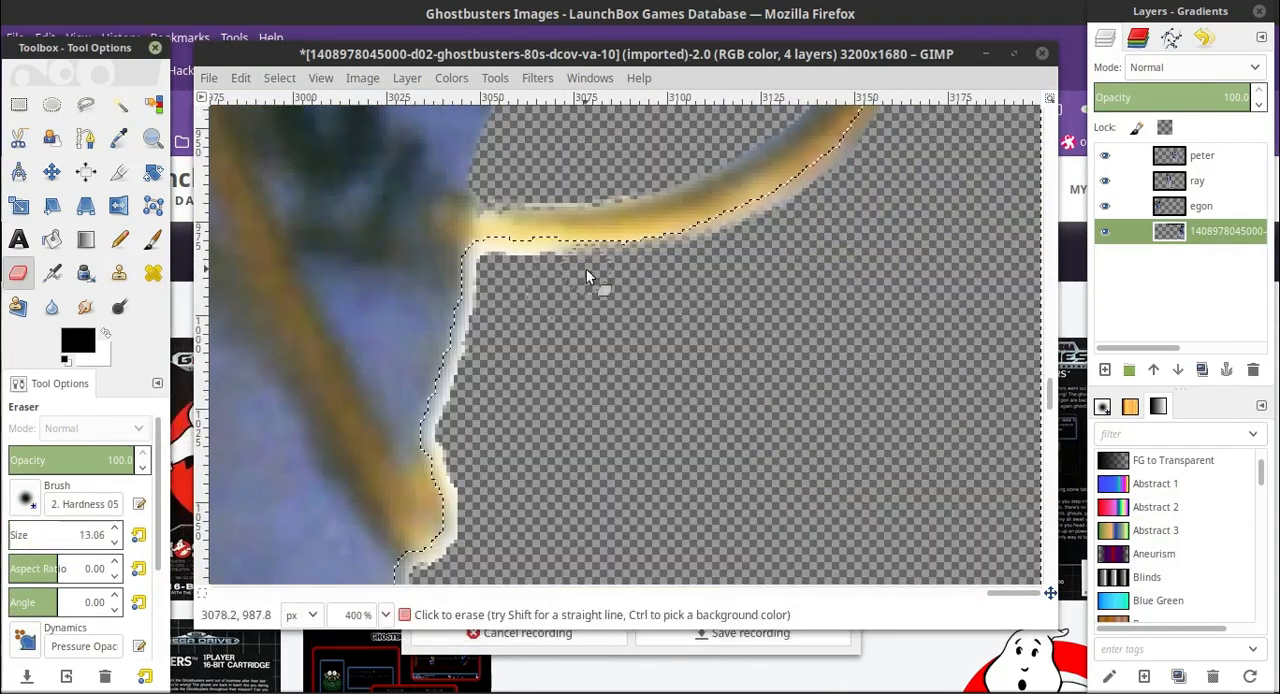
{"action": "mouse_move", "coordinate": [608, 266]}
{"action": "left_mouse_down"}
{"action": "mouse_move", "coordinate": [515, 268]}
{"action": "mouse_move", "coordinate": [457, 395]}
{"action": "left_mouse_up"}
{"action": "scroll", "coordinate": [457, 395], "scroll_direction": "down", "scroll_amount": 4}
{"action": "left_click_drag", "start_coordinate": [459, 250], "coordinate": [418, 369]}
At 100% zoom, enlarge the eraser to 70.17 and erase the fringe around the fourth man's hose-side leg and its lower edge.
{"action": "left_click", "coordinate": [387, 615]}
{"action": "left_click", "coordinate": [360, 514]}
{"action": "left_click", "coordinate": [18, 537]}
{"action": "left_click", "coordinate": [14, 537]}
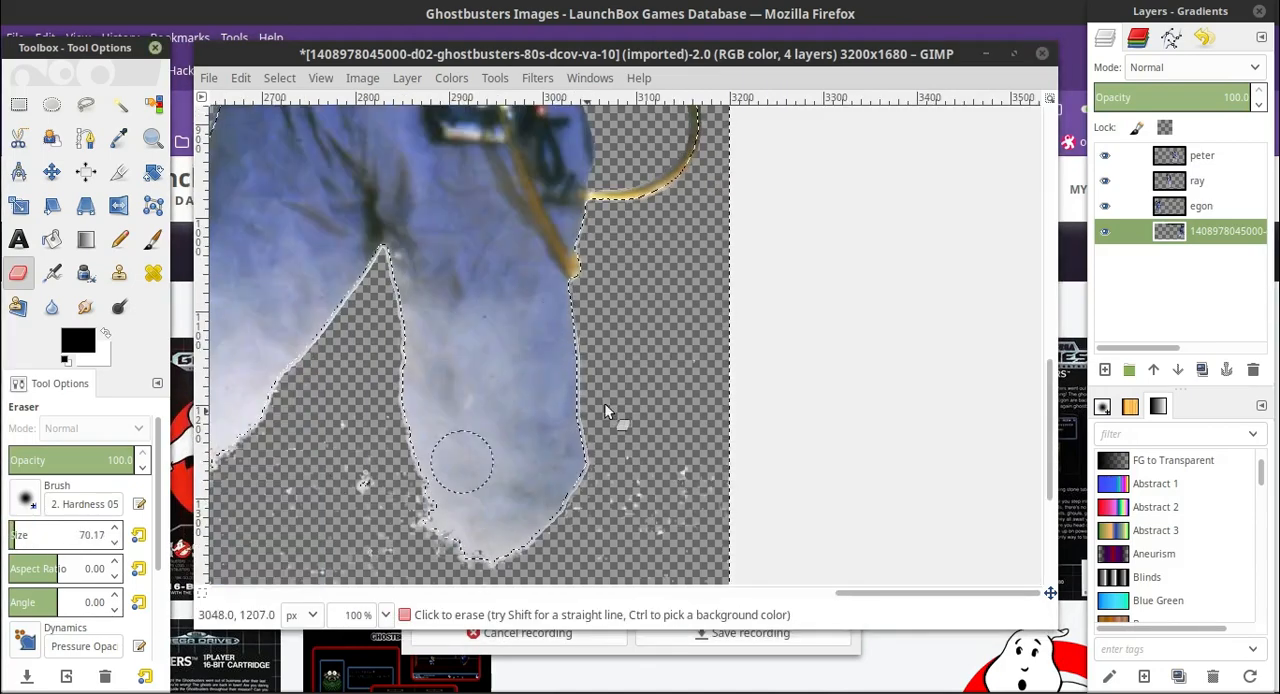
{"action": "left_click_drag", "start_coordinate": [606, 409], "coordinate": [660, 480]}
{"action": "scroll", "coordinate": [698, 366], "scroll_direction": "down", "scroll_amount": 4}
{"action": "left_click_drag", "start_coordinate": [525, 340], "coordinate": [396, 282]}
{"action": "scroll", "coordinate": [396, 282], "scroll_direction": "up", "scroll_amount": 2}
Reduce the eraser to 42.17 and erase the fringe down the outside and lower edge of the fourth man's other leg.
{"action": "left_click_drag", "start_coordinate": [935, 593], "coordinate": [876, 593]}
{"action": "left_click", "coordinate": [114, 541]}
{"action": "scroll", "coordinate": [641, 291], "scroll_direction": "up", "scroll_amount": 4}
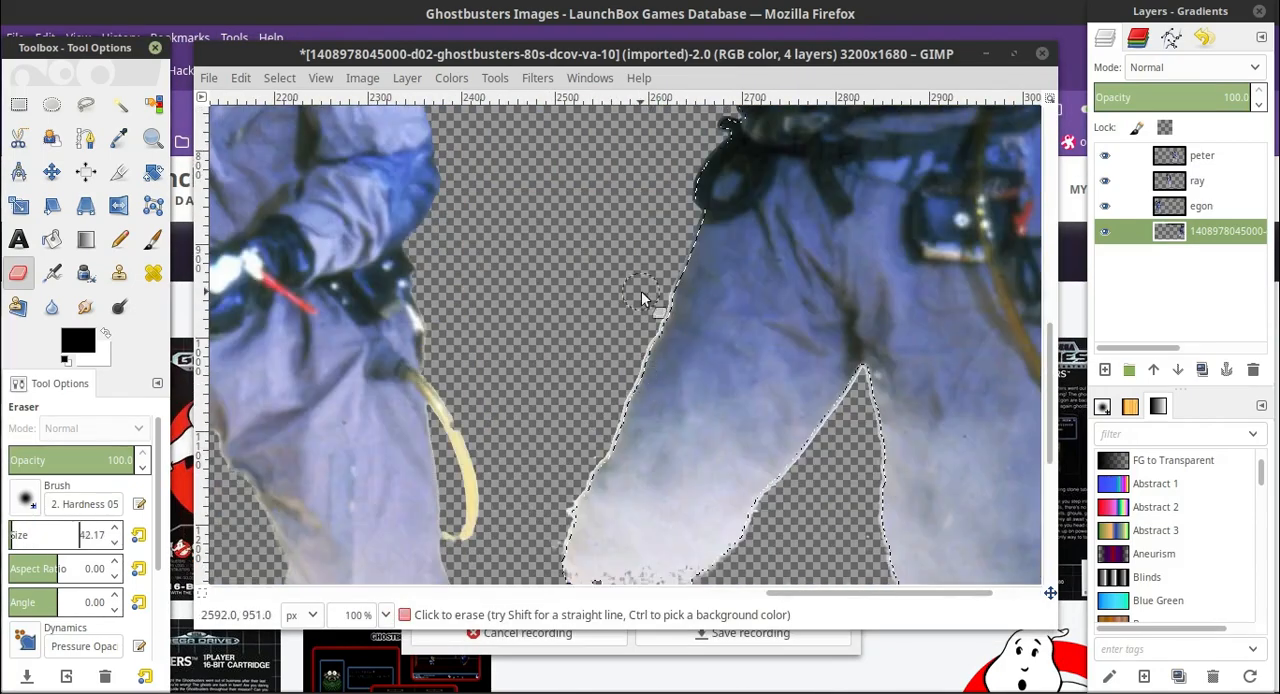
{"action": "mouse_move", "coordinate": [641, 291]}
{"action": "left_mouse_down"}
{"action": "mouse_move", "coordinate": [629, 372]}
{"action": "mouse_move", "coordinate": [591, 480]}
{"action": "left_mouse_up"}
{"action": "scroll", "coordinate": [585, 480], "scroll_direction": "down", "scroll_amount": 4}
{"action": "left_click_drag", "start_coordinate": [578, 245], "coordinate": [560, 289]}
At 400% zoom, erase the white fringe along the lower part of the gap between the fourth man's legs.
{"action": "left_click", "coordinate": [387, 615]}
{"action": "left_click", "coordinate": [360, 450]}
{"action": "left_click_drag", "start_coordinate": [900, 593], "coordinate": [954, 593]}
{"action": "scroll", "coordinate": [492, 368], "scroll_direction": "up", "scroll_amount": 6}
{"action": "left_click_drag", "start_coordinate": [345, 562], "coordinate": [492, 368]}
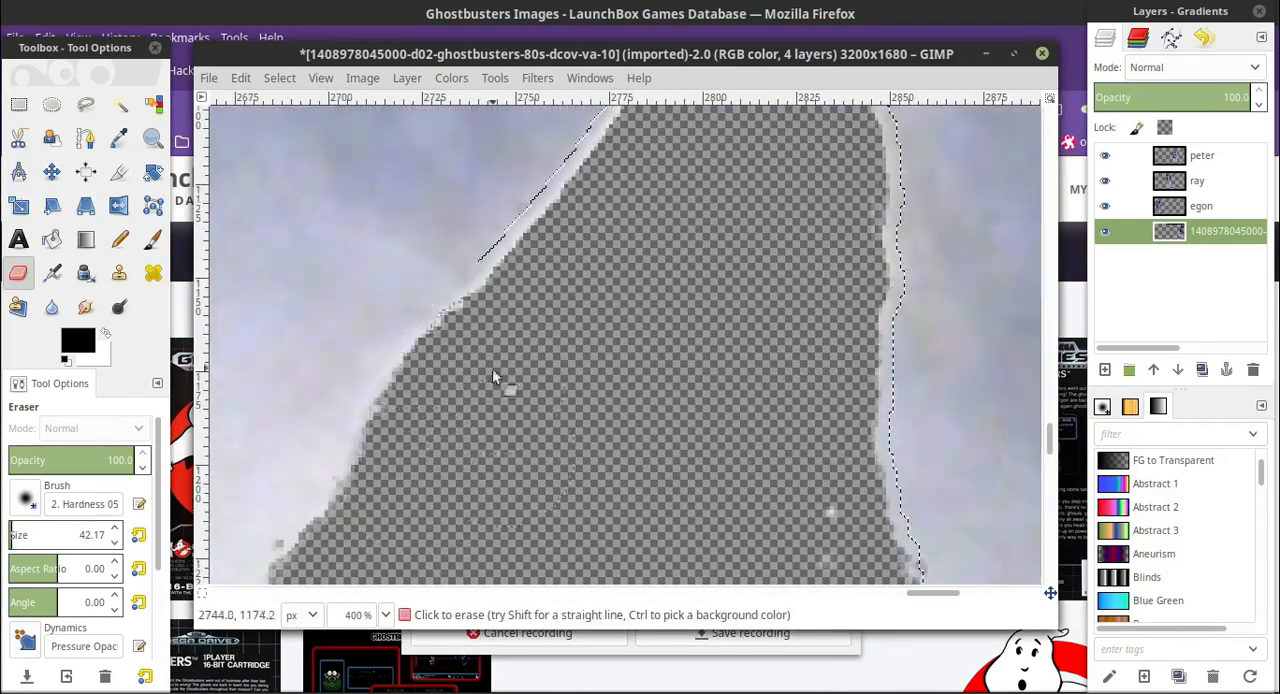
{"action": "scroll", "coordinate": [560, 368], "scroll_direction": "up", "scroll_amount": 2}
{"action": "scroll", "coordinate": [777, 422], "scroll_direction": "down", "scroll_amount": 2}
{"action": "scroll", "coordinate": [850, 410], "scroll_direction": "down", "scroll_amount": 8}
{"action": "scroll", "coordinate": [902, 402], "scroll_direction": "up", "scroll_amount": 10}
Erase the fringe in the upper gap between the fourth man's legs with eraser size 24.17, refining it at 10.17.
{"action": "left_click", "coordinate": [114, 544]}
{"action": "left_click", "coordinate": [114, 544]}
{"action": "scroll", "coordinate": [835, 261], "scroll_direction": "up", "scroll_amount": 2}
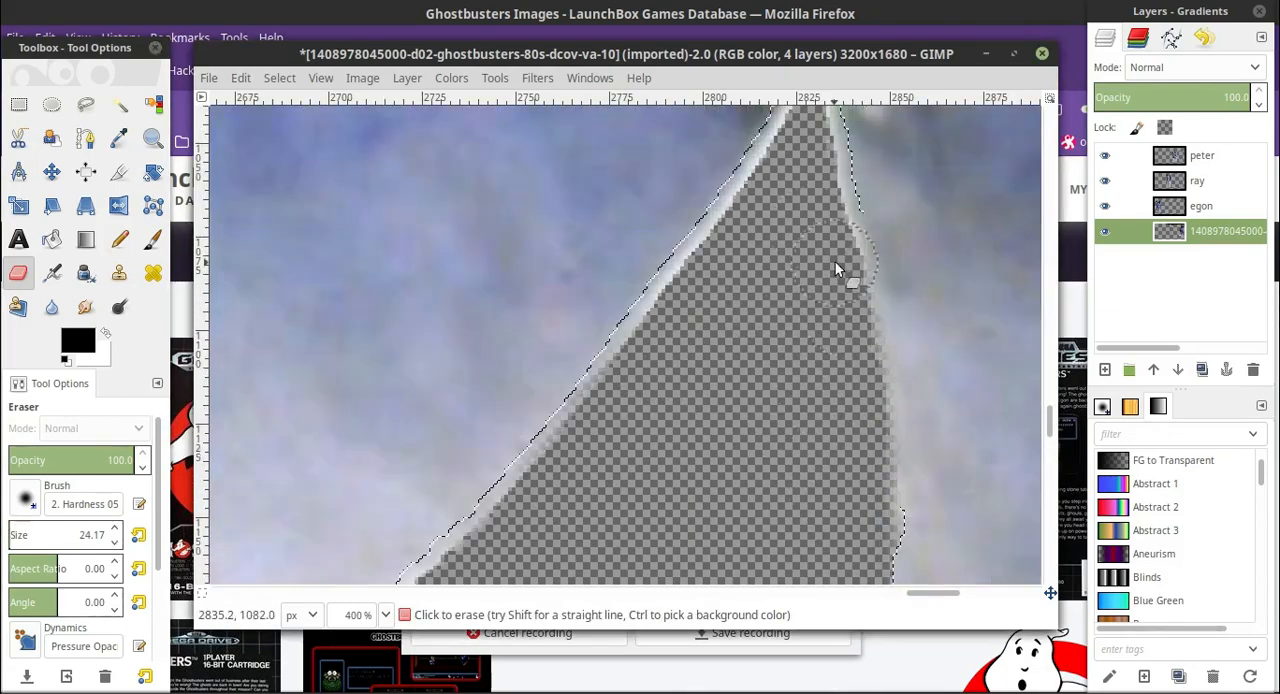
{"action": "scroll", "coordinate": [835, 290], "scroll_direction": "down", "scroll_amount": 2}
{"action": "scroll", "coordinate": [640, 330], "scroll_direction": "up", "scroll_amount": 2}
{"action": "left_click_drag", "start_coordinate": [600, 420], "coordinate": [744, 230]}
{"action": "scroll", "coordinate": [744, 230], "scroll_direction": "up", "scroll_amount": 2}
{"action": "left_click", "coordinate": [113, 543]}
{"action": "left_click", "coordinate": [113, 543]}
{"action": "scroll", "coordinate": [750, 230], "scroll_direction": "down", "scroll_amount": 2}
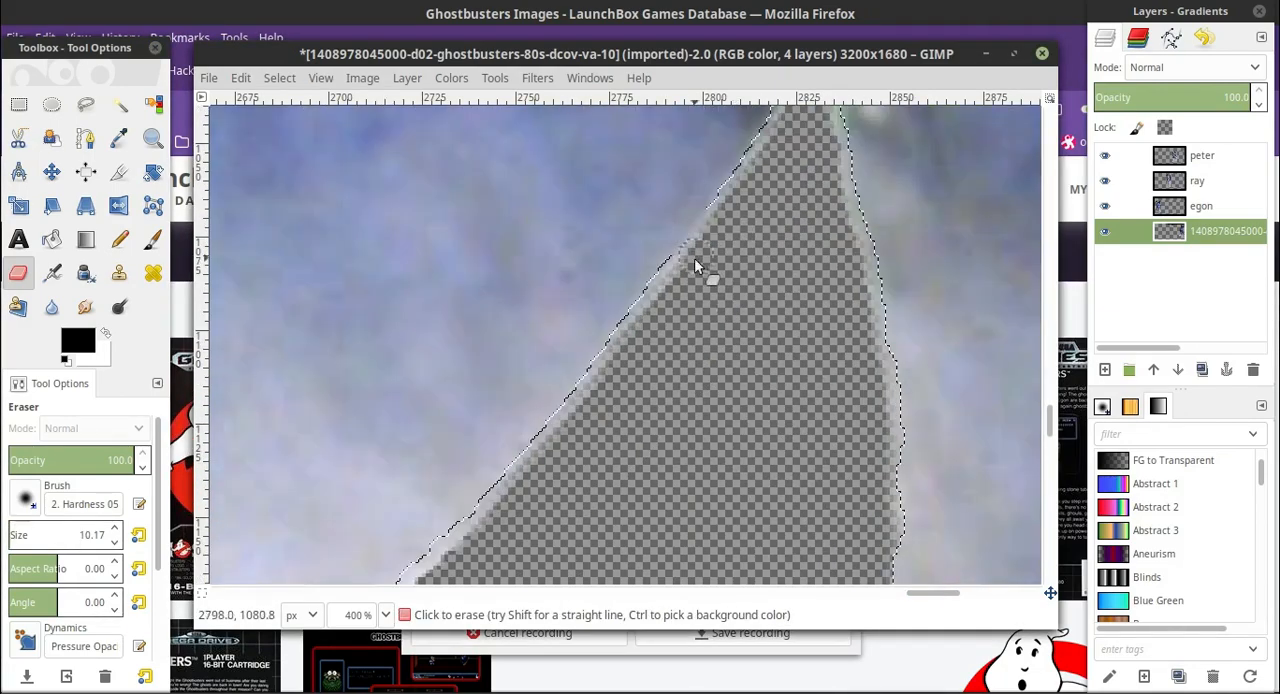
At 50% zoom, select a rectangle of about 748 × 1296 px around the fourth man, adjusting its lower edge.
{"action": "left_click", "coordinate": [387, 615]}
{"action": "left_click", "coordinate": [360, 520]}
{"action": "scroll", "coordinate": [523, 397], "scroll_direction": "up", "scroll_amount": 4}
{"action": "scroll", "coordinate": [528, 340], "scroll_direction": "down", "scroll_amount": 5}
{"action": "scroll", "coordinate": [531, 300], "scroll_direction": "up", "scroll_amount": 6}
{"action": "left_click", "coordinate": [18, 104]}
{"action": "left_click_drag", "start_coordinate": [516, 155], "coordinate": [843, 572]}
{"action": "left_click_drag", "start_coordinate": [686, 560], "coordinate": [686, 430]}
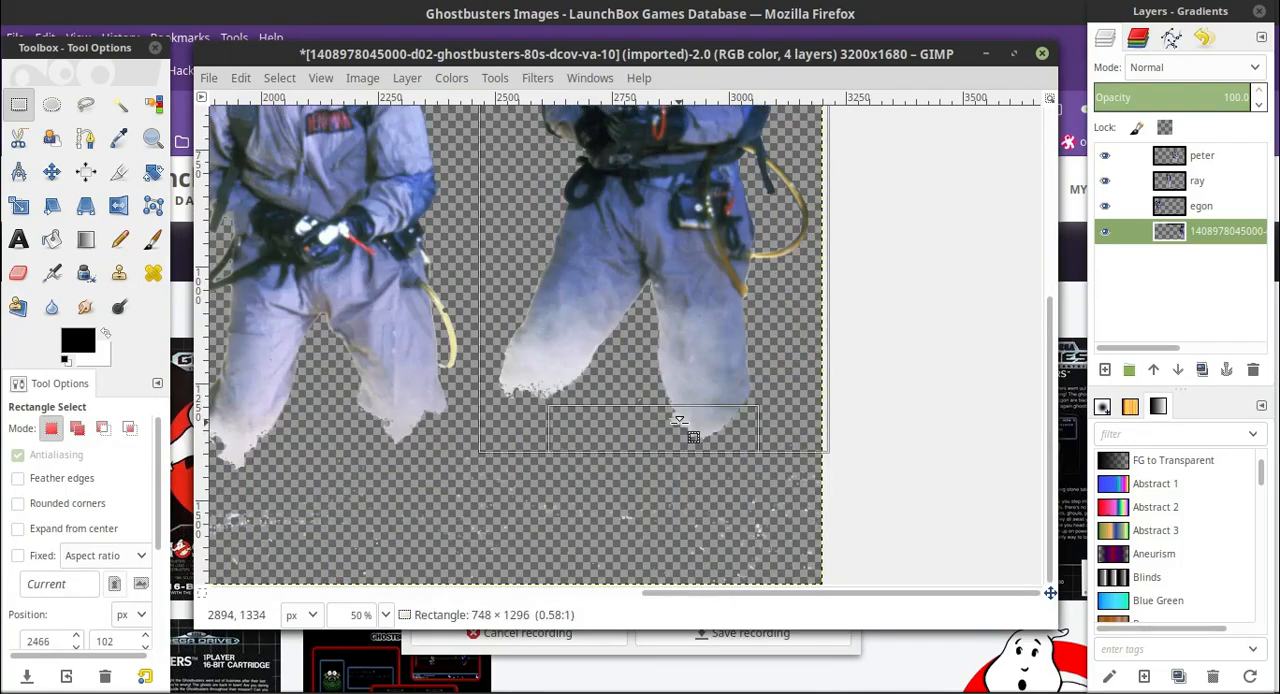
Cut the fourth man from the original layer and paste him onto a new layer named winston.
{"action": "scroll", "coordinate": [686, 430], "scroll_direction": "up", "scroll_amount": 10}
{"action": "left_click", "coordinate": [119, 104]}
{"action": "left_click", "coordinate": [798, 247], "text": "ctrl"}
{"action": "left_click", "coordinate": [241, 78]}
{"action": "left_click", "coordinate": [290, 207]}
{"action": "left_click", "coordinate": [267, 277]}
{"action": "double_click", "coordinate": [1218, 155]}
{"action": "type", "text": "winston"}
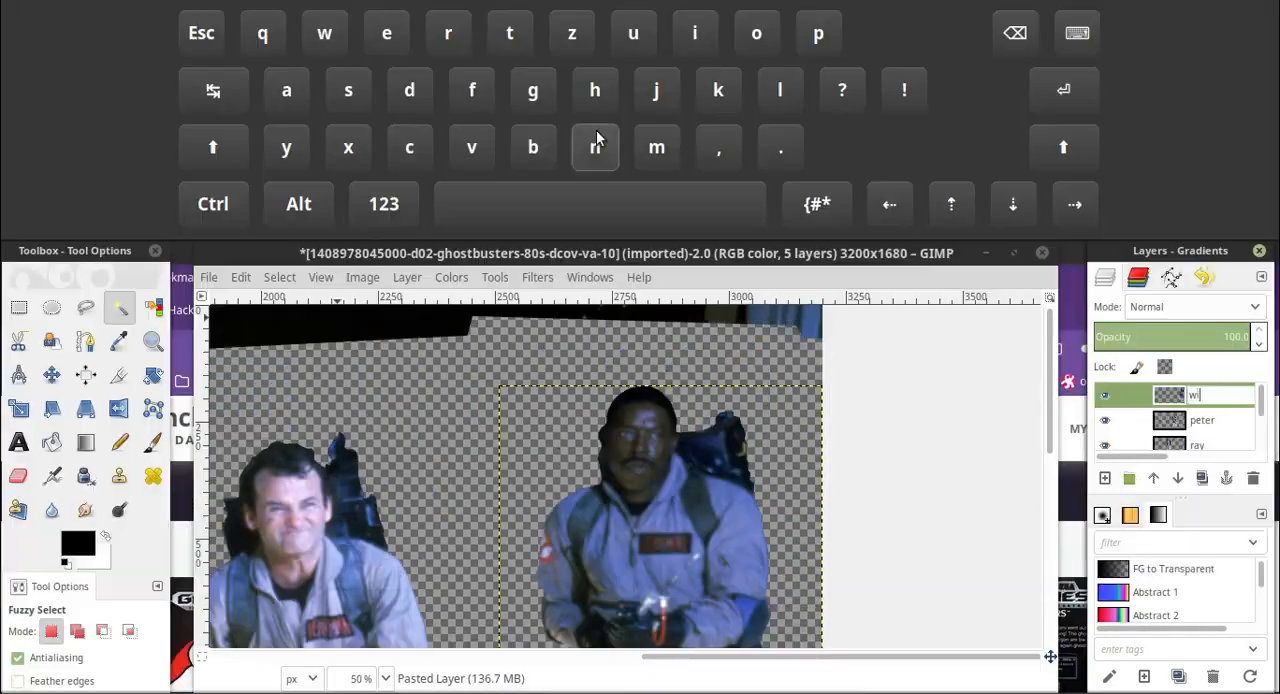
{"action": "left_click", "coordinate": [1202, 181]}
With the original layer hidden, move the egon layer right and the peter and winston layers left, closer to ray.
{"action": "left_click", "coordinate": [386, 615]}
{"action": "left_click", "coordinate": [372, 560]}
{"action": "left_click", "coordinate": [1220, 259]}
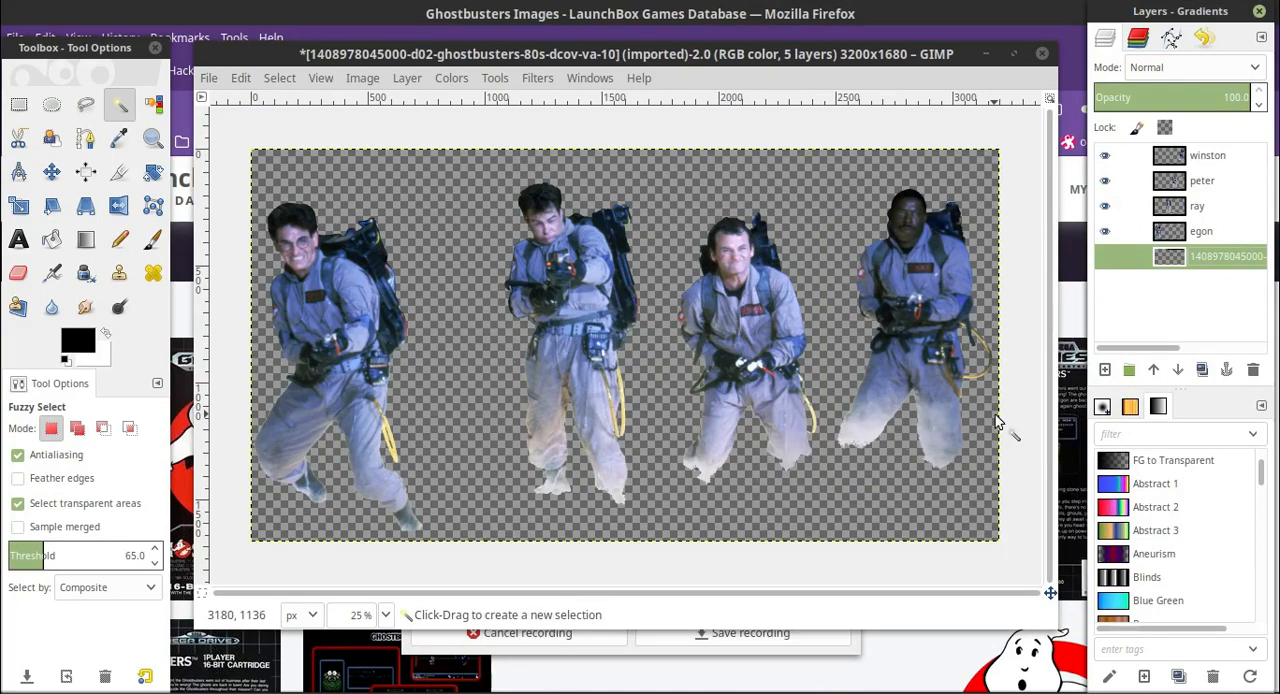
{"action": "left_click", "coordinate": [340, 332]}
{"action": "left_click_drag", "start_coordinate": [358, 366], "coordinate": [452, 348]}
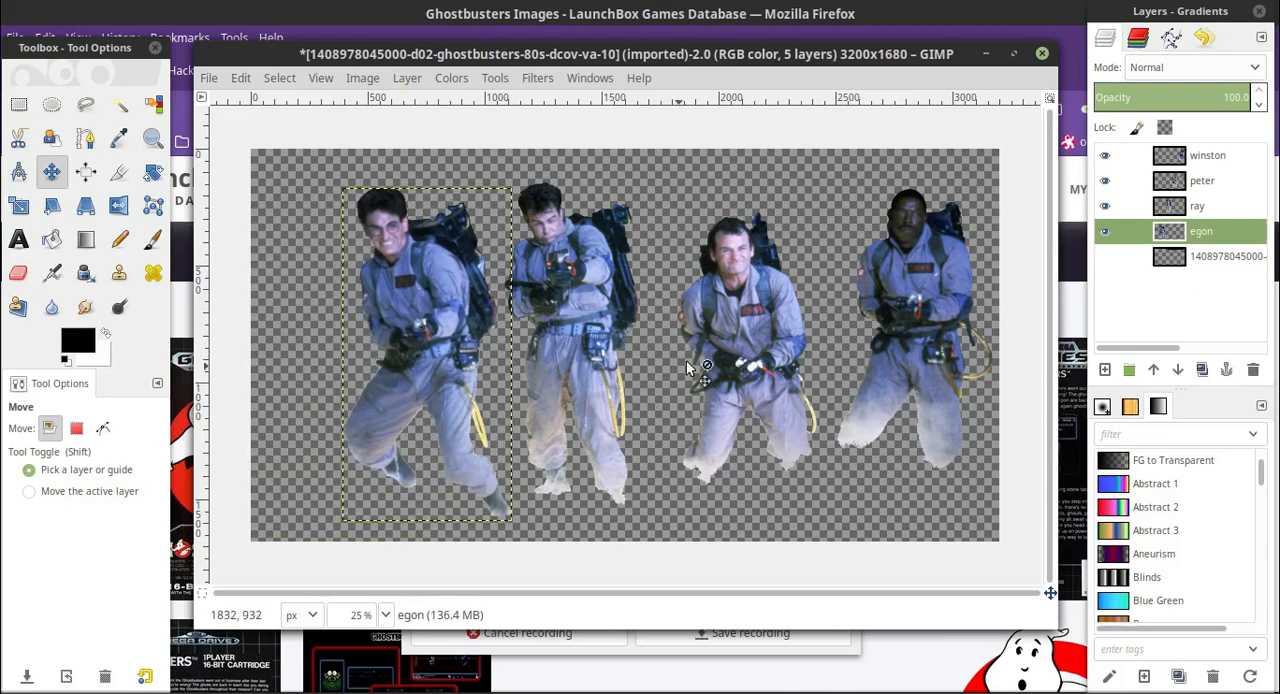
{"action": "left_click_drag", "start_coordinate": [765, 338], "coordinate": [735, 337]}
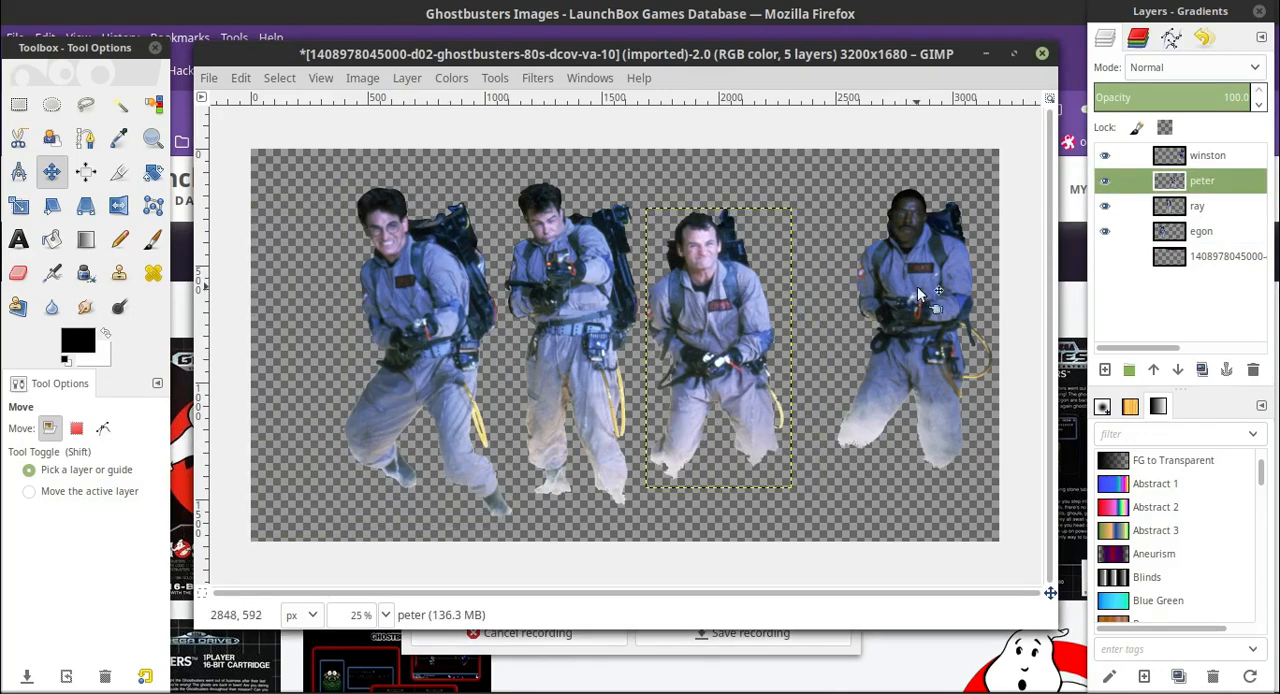
{"action": "left_click_drag", "start_coordinate": [920, 300], "coordinate": [864, 317]}
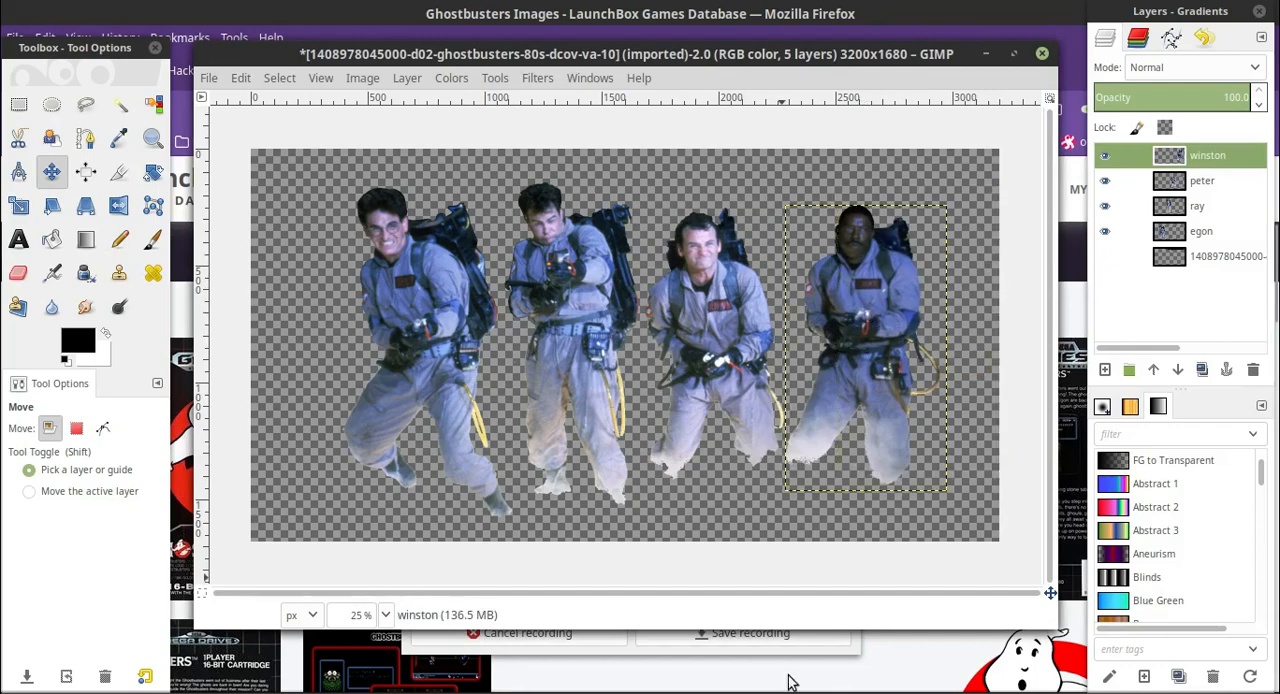
Switch to the Genesis cover image and select its framed artwork area with a rectangle starting at 76, 208.
{"action": "left_click", "coordinate": [765, 693]}
{"action": "key", "text": "r"}
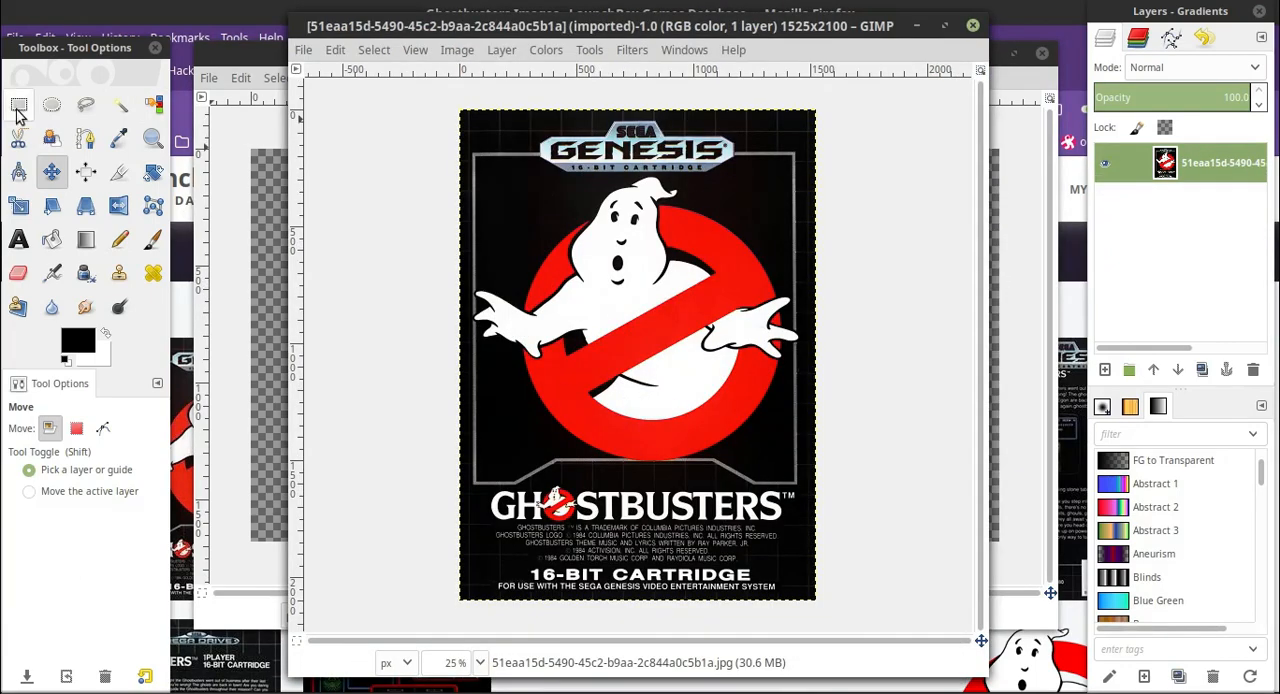
{"action": "left_click_drag", "start_coordinate": [477, 158], "coordinate": [793, 481]}
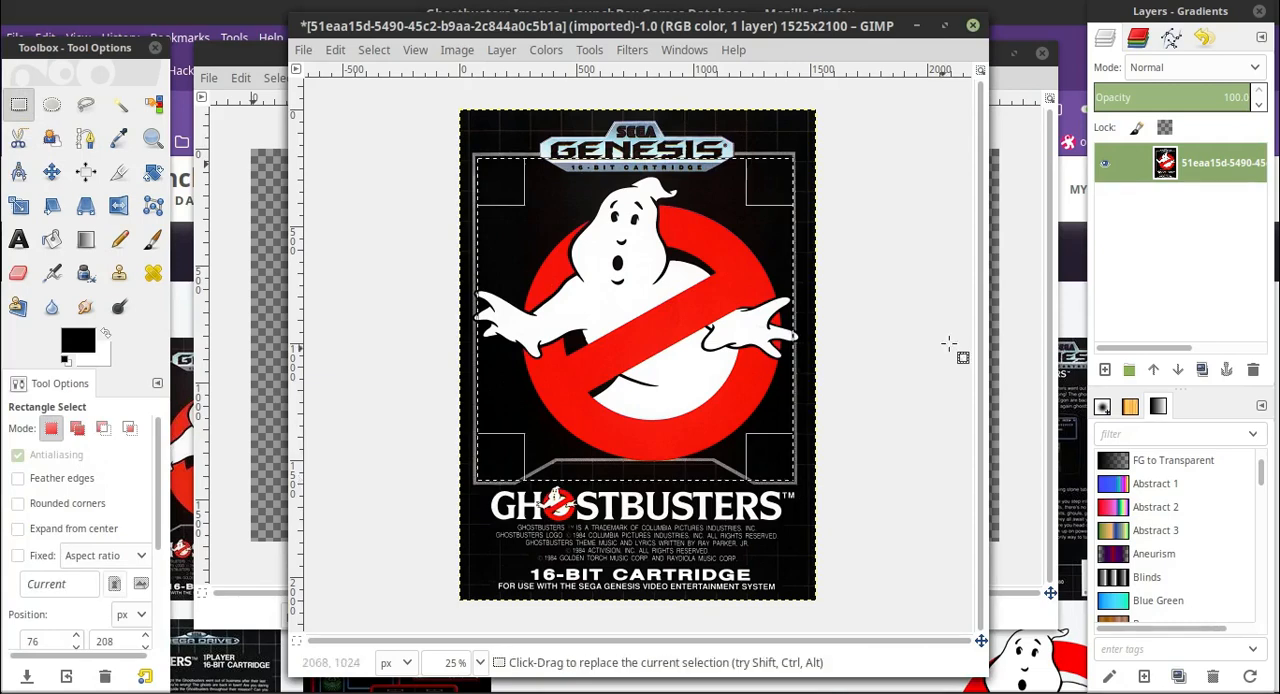
Switch back to the Ghostbusters image and enlarge its canvas to 3200 × 3200 px with the content centred.
{"action": "left_click", "coordinate": [1021, 280]}
{"action": "left_click", "coordinate": [362, 79]}
{"action": "left_click", "coordinate": [415, 184]}
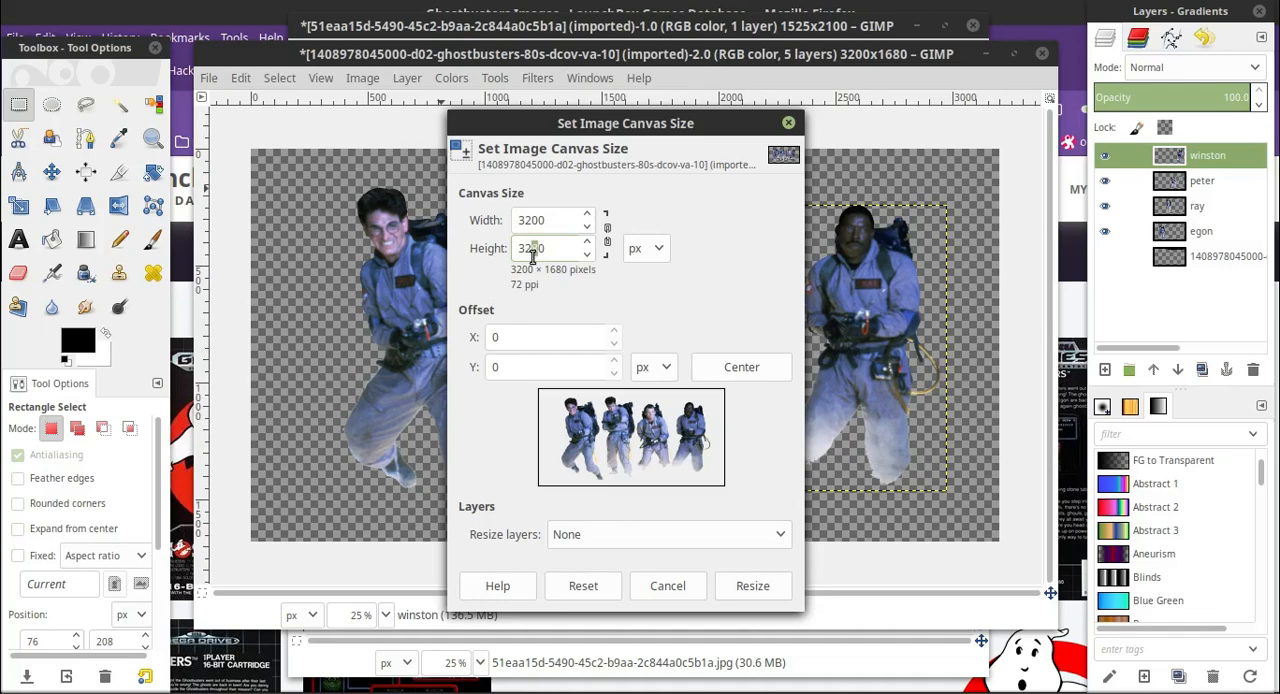
{"action": "key", "text": "Tab"}
{"action": "left_click", "coordinate": [741, 358]}
{"action": "left_click", "coordinate": [751, 664]}
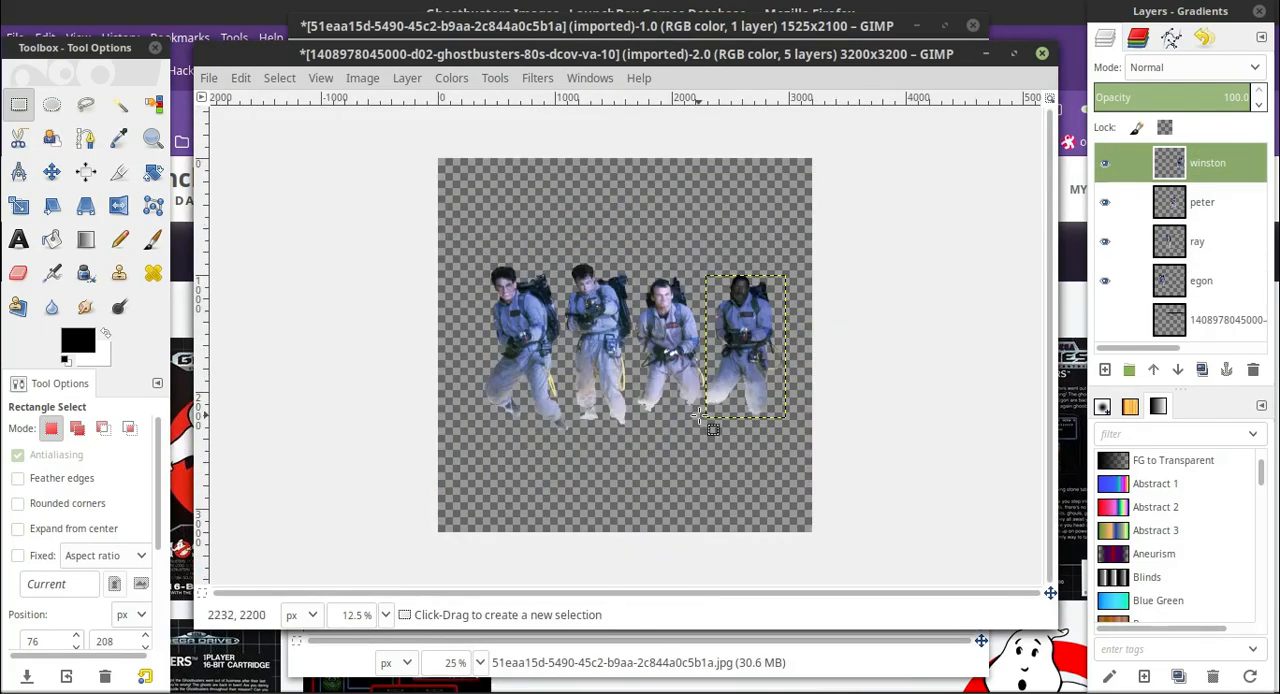
Select all four men with a rectangle starting at 344, 272 and fit its side edges to the group.
{"action": "left_click_drag", "start_coordinate": [455, 191], "coordinate": [783, 444]}
{"action": "left_click_drag", "start_coordinate": [474, 337], "coordinate": [496, 335]}
{"action": "left_click", "coordinate": [386, 615]}
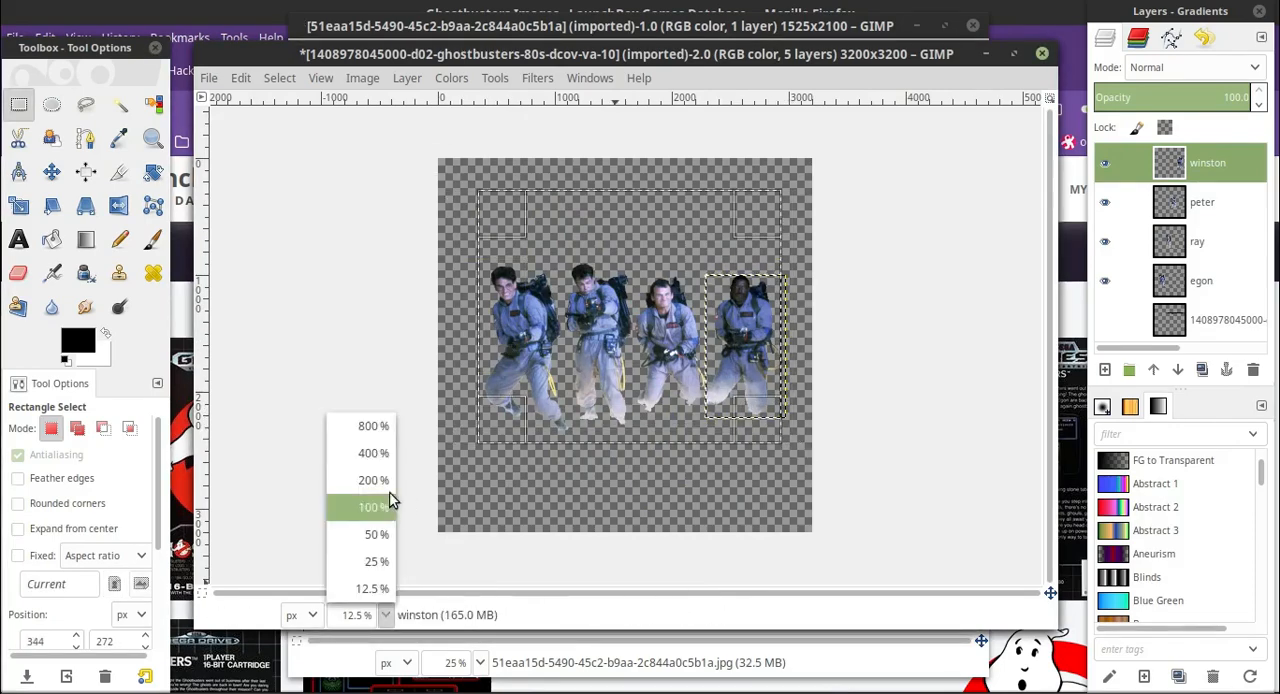
{"action": "left_click", "coordinate": [380, 481]}
{"action": "left_click", "coordinate": [386, 615]}
{"action": "left_click", "coordinate": [380, 534]}
{"action": "left_click_drag", "start_coordinate": [766, 594], "coordinate": [950, 594]}
{"action": "left_click_drag", "start_coordinate": [898, 430], "coordinate": [913, 430]}
{"action": "left_click", "coordinate": [386, 615]}
{"action": "left_click", "coordinate": [380, 560]}
{"action": "left_click_drag", "start_coordinate": [564, 525], "coordinate": [590, 462]}
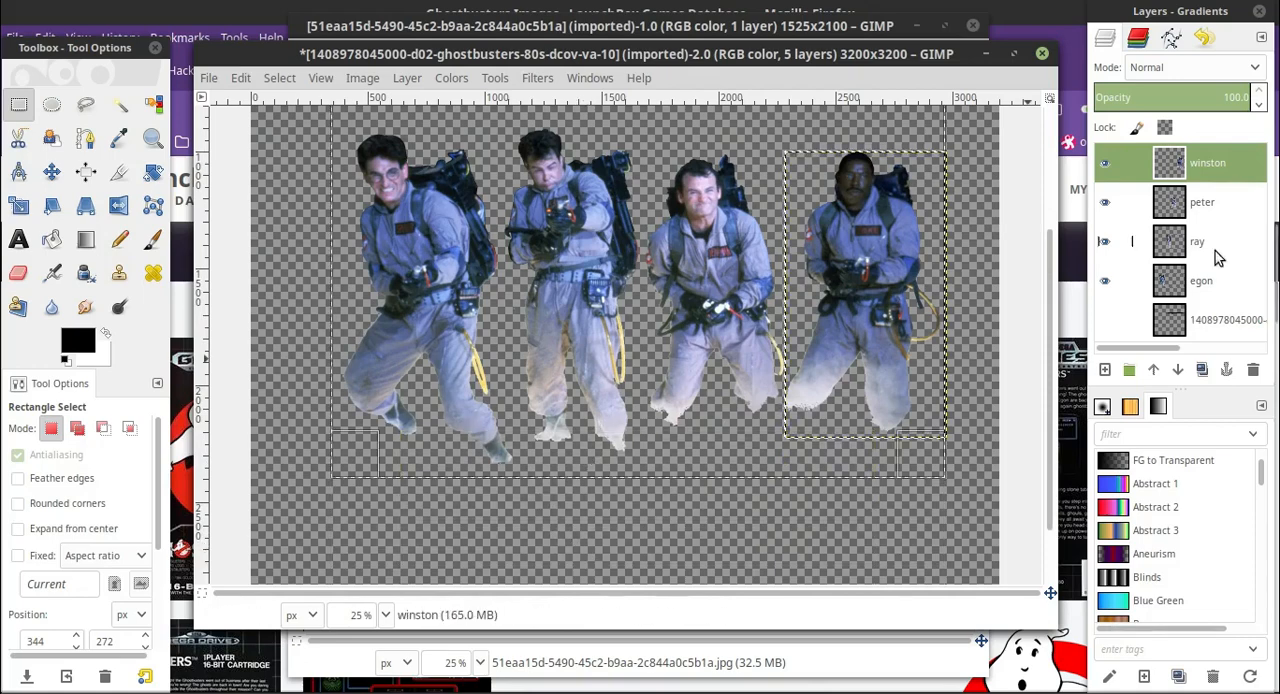
Move the egon layer slightly right and down.
{"action": "left_click", "coordinate": [1207, 281]}
{"action": "left_click", "coordinate": [52, 172]}
{"action": "left_click_drag", "start_coordinate": [446, 301], "coordinate": [456, 320]}
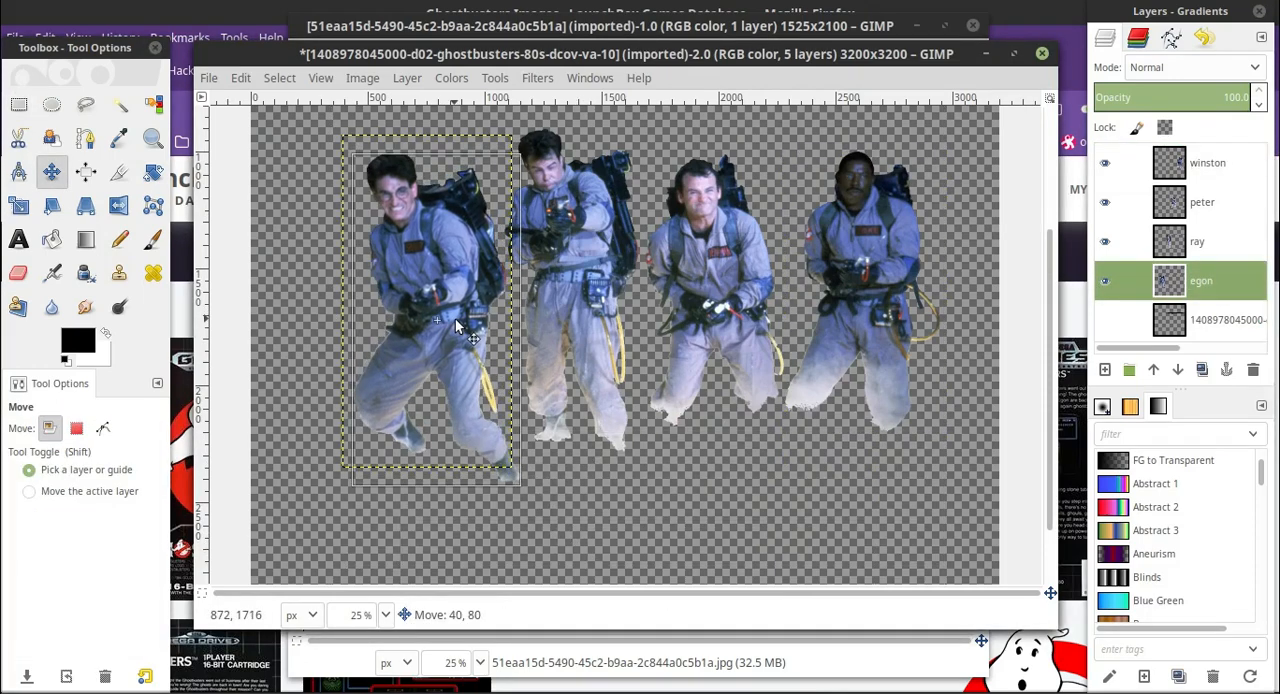
Crop the image to a 2568 × 1620 px rectangle fitted around all four men, starting at 416, 844.
{"action": "key", "text": "r"}
{"action": "left_click_drag", "start_coordinate": [314, 116], "coordinate": [946, 506]}
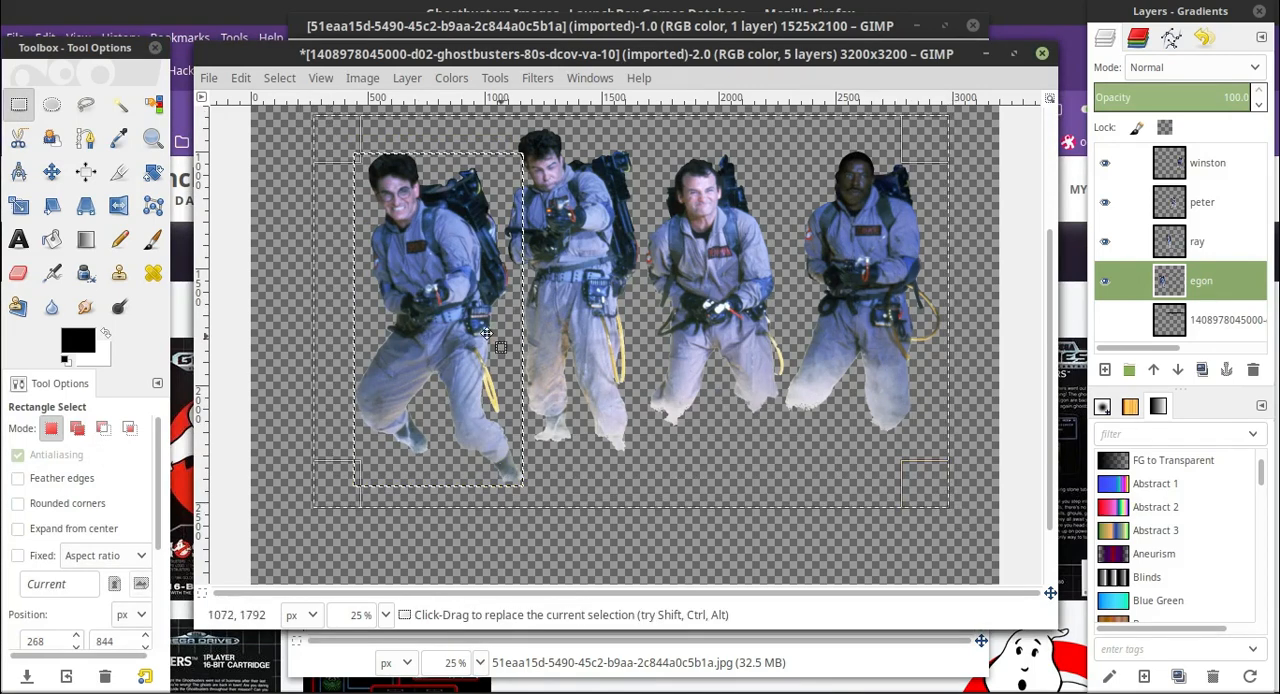
{"action": "left_click_drag", "start_coordinate": [333, 302], "coordinate": [364, 310]}
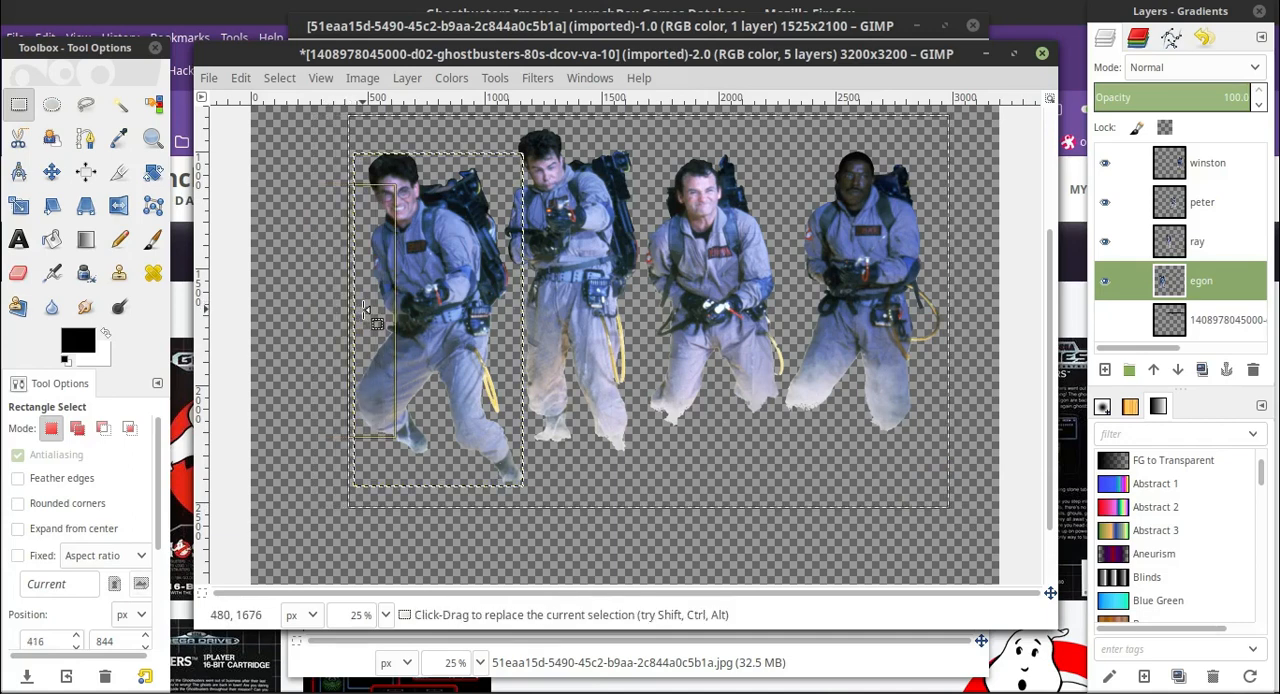
{"action": "left_click_drag", "start_coordinate": [645, 502], "coordinate": [650, 487]}
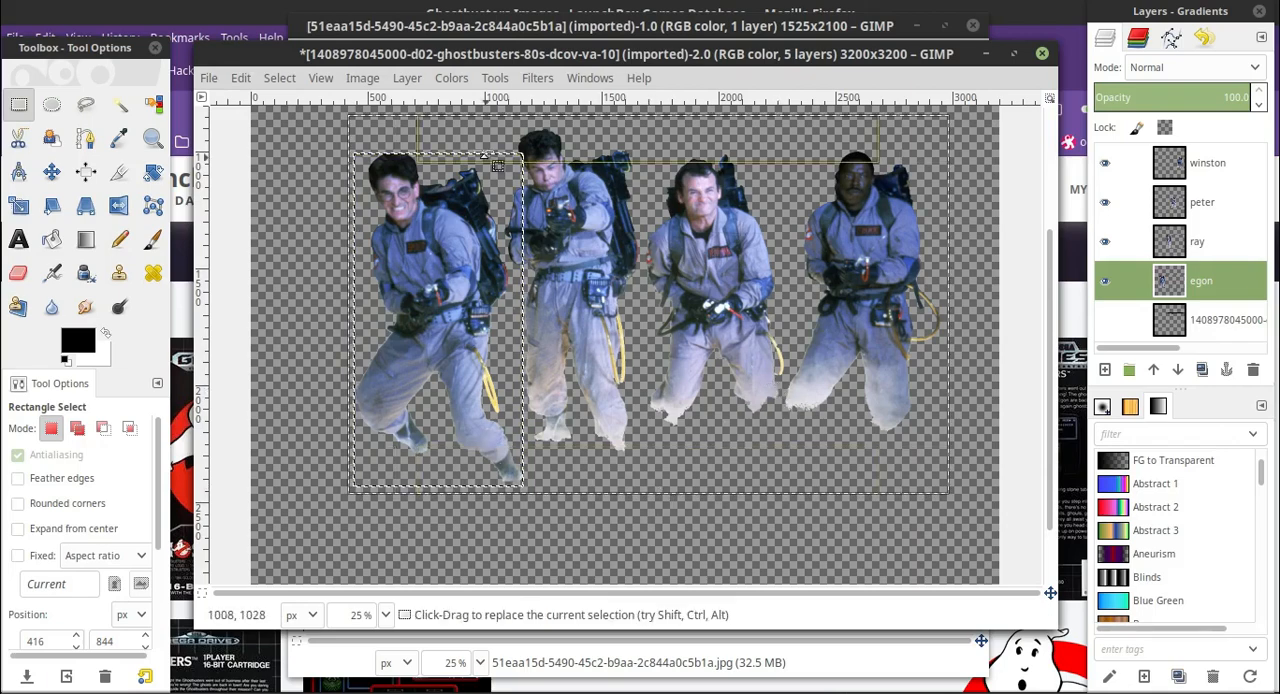
{"action": "left_click", "coordinate": [355, 79]}
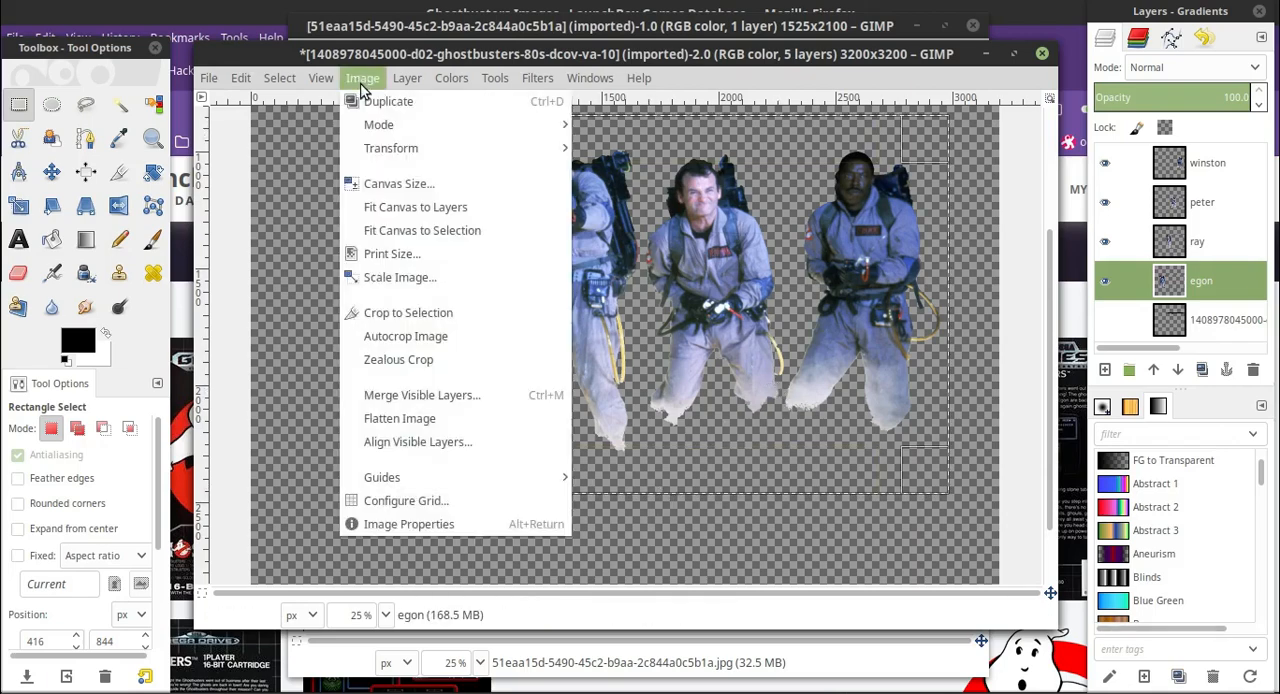
{"action": "left_click", "coordinate": [380, 313]}
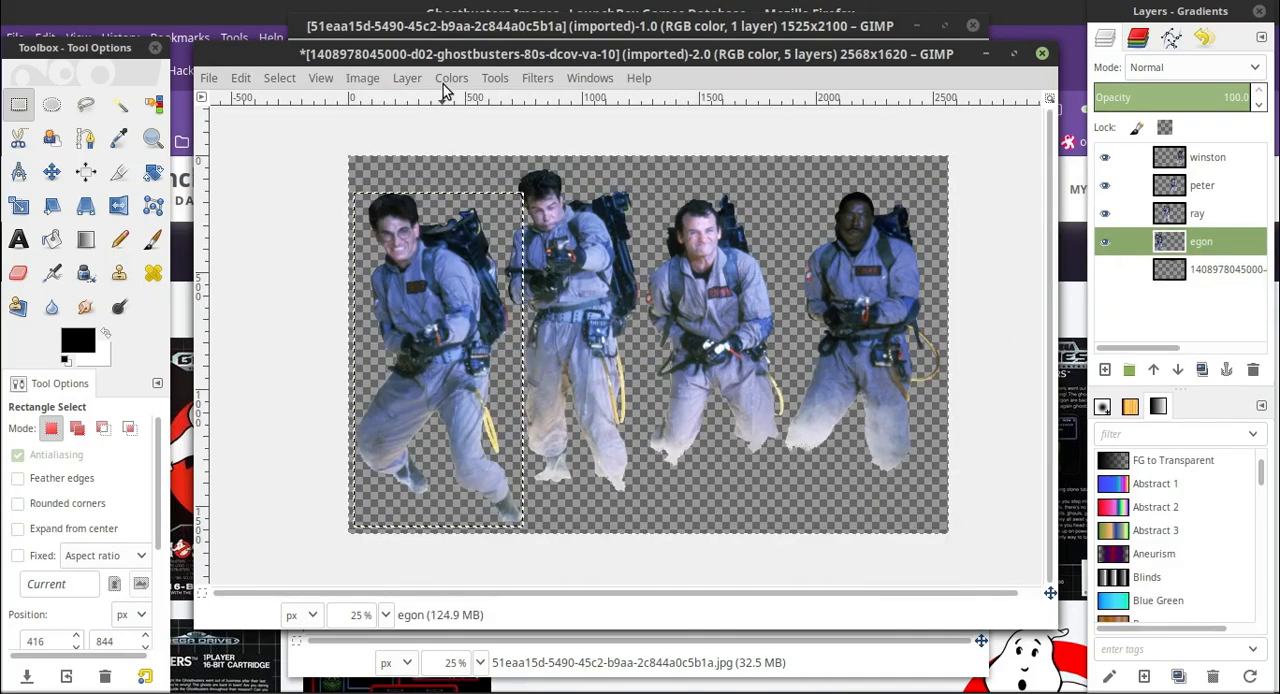
{"action": "left_click", "coordinate": [1202, 266]}
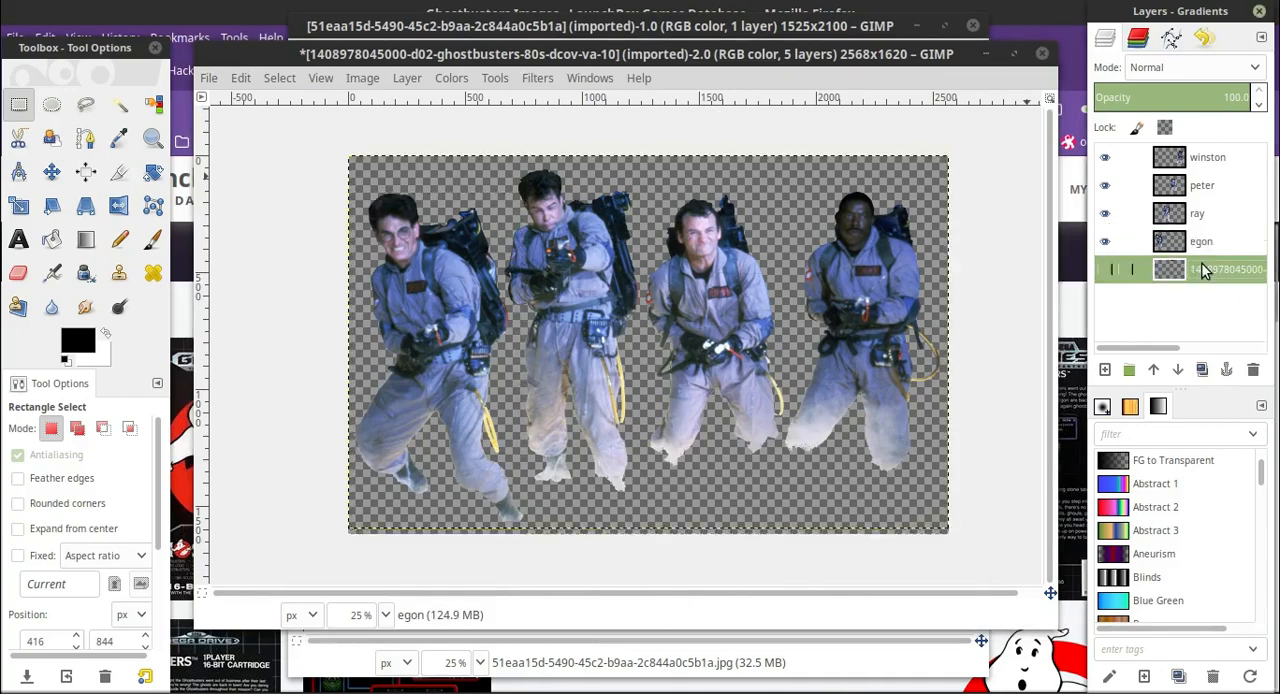
{"action": "left_click", "coordinate": [364, 79]}
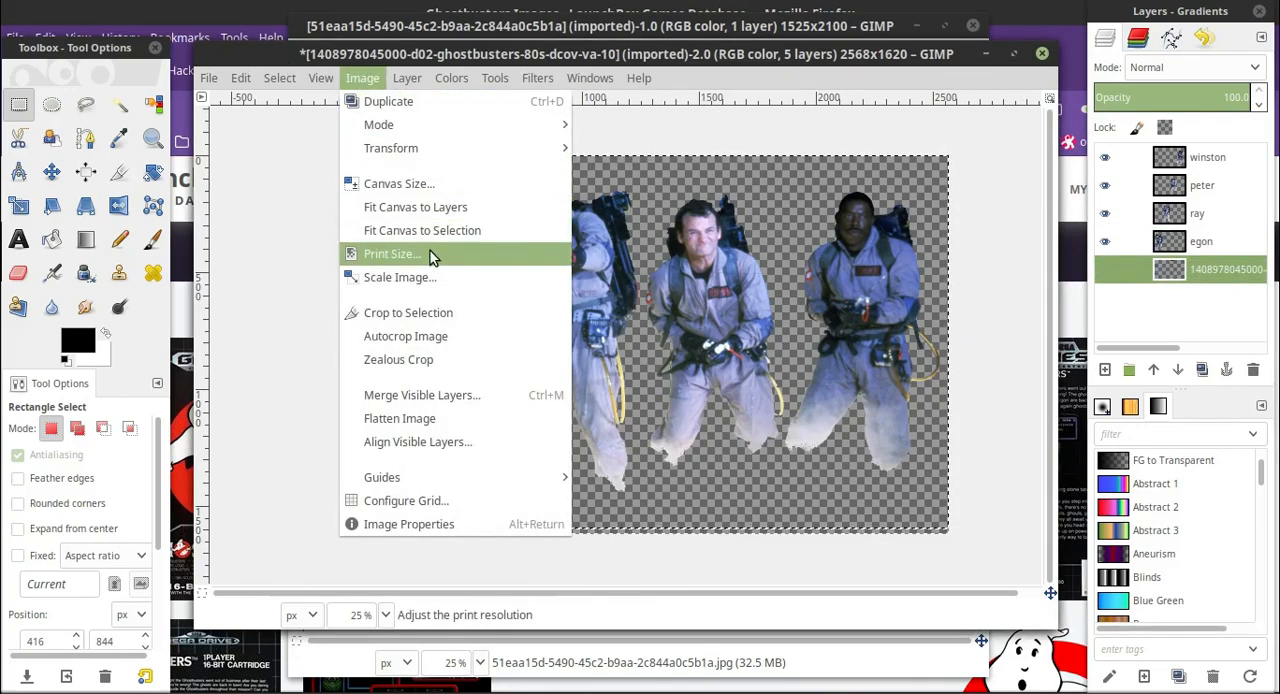
{"action": "left_click", "coordinate": [438, 181]}
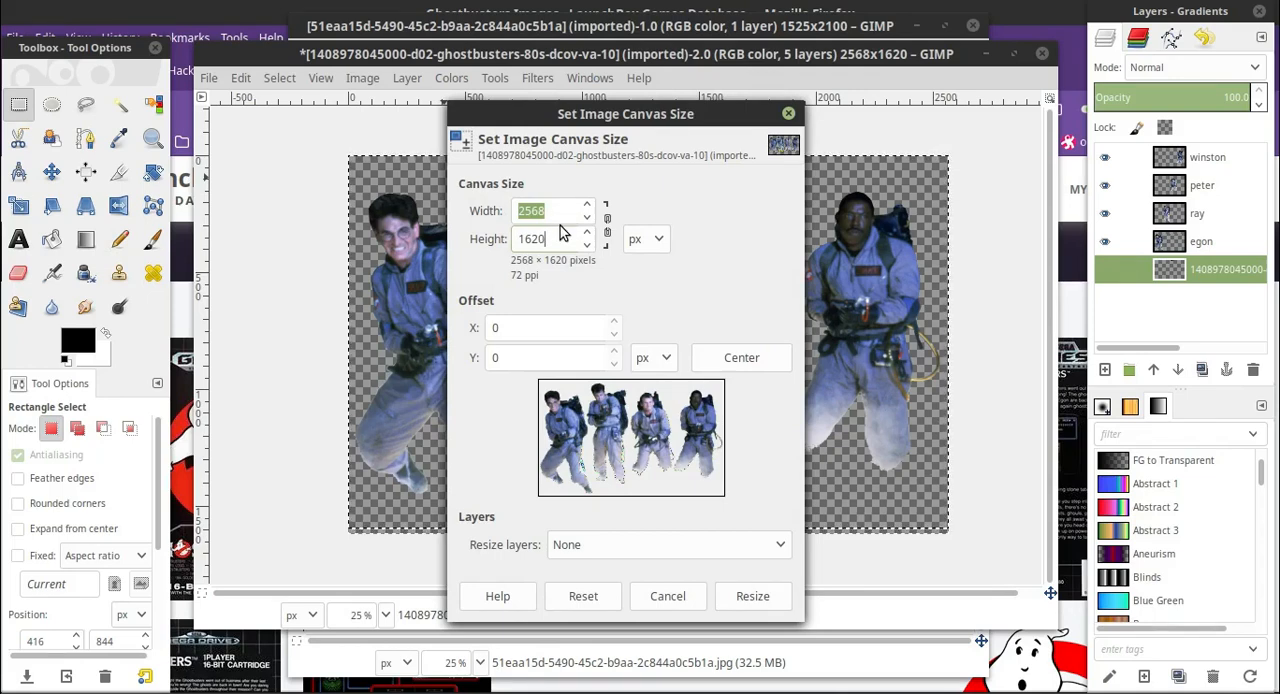
{"action": "left_click", "coordinate": [668, 596]}
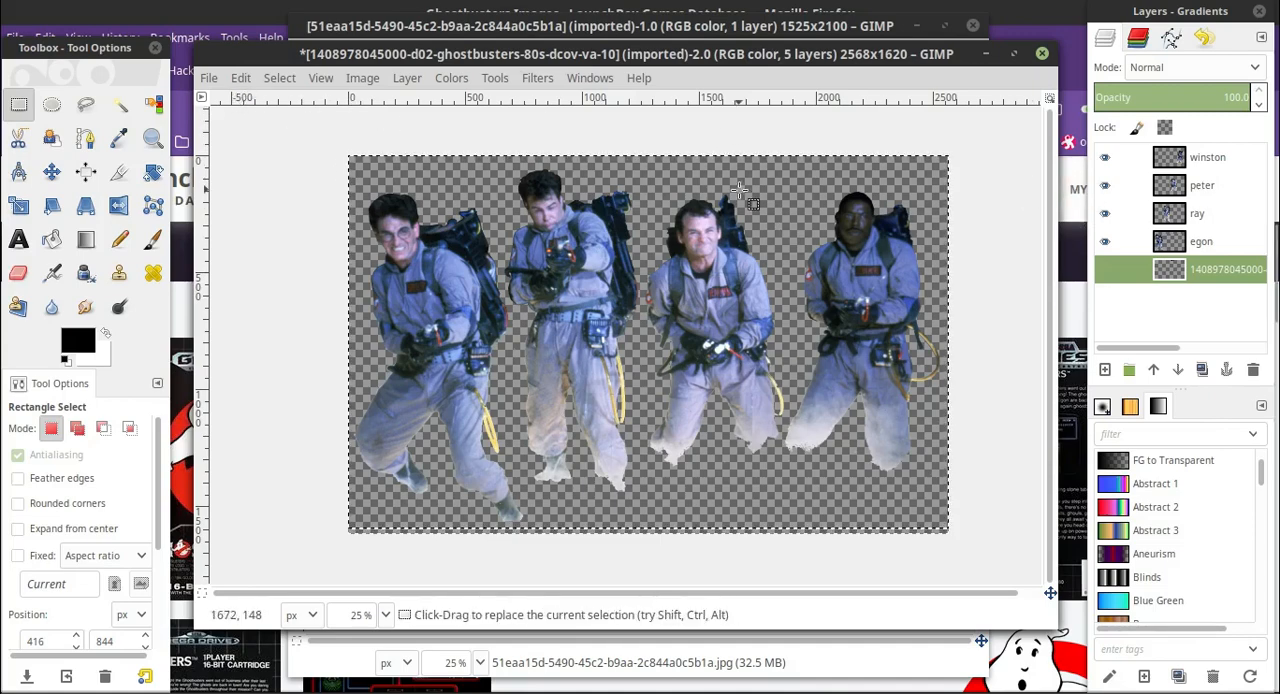
Copy the visible group of four men and paste it as a new layer in the Genesis cover image.
{"action": "left_click", "coordinate": [220, 80]}
{"action": "mouse_move", "coordinate": [230, 84]}
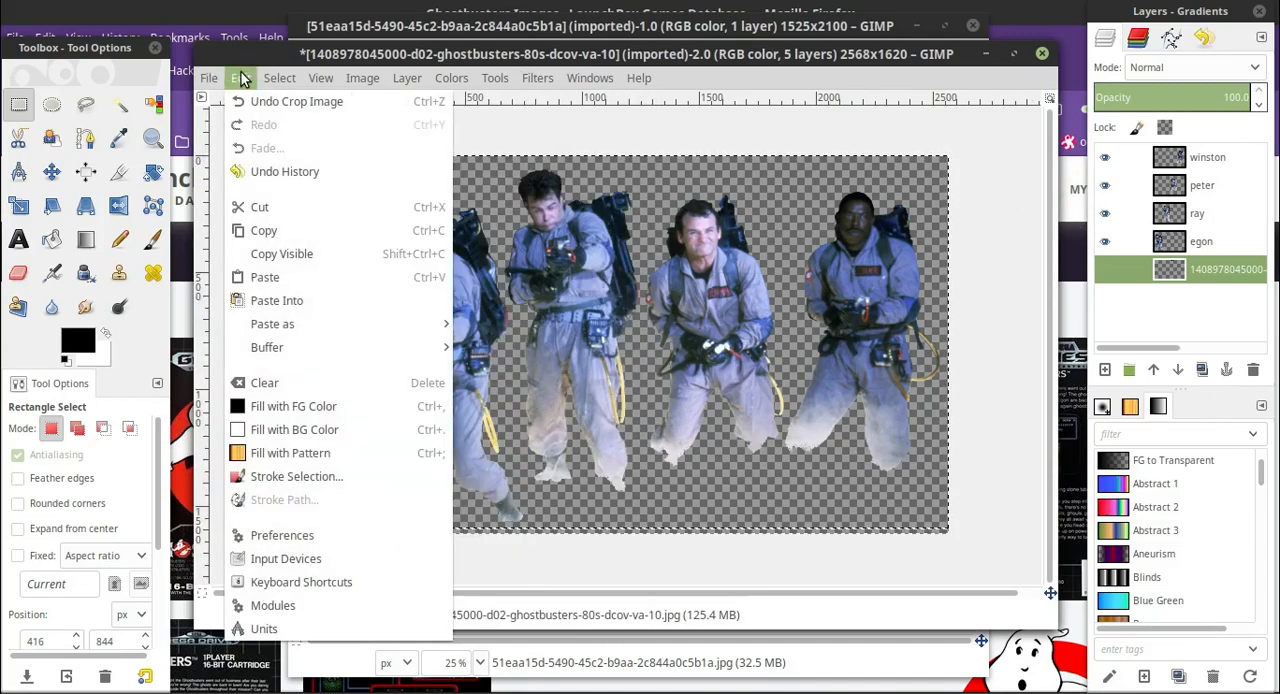
{"action": "left_click", "coordinate": [288, 258]}
{"action": "left_click", "coordinate": [875, 677]}
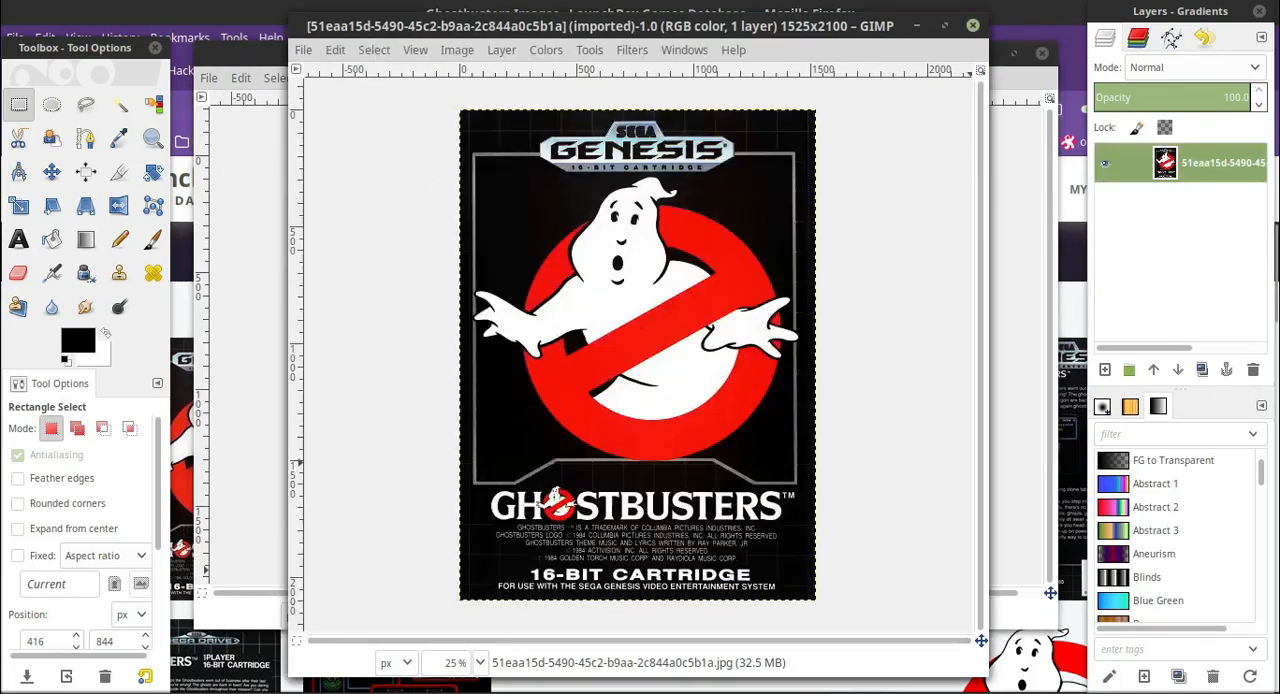
{"action": "left_click", "coordinate": [336, 50]}
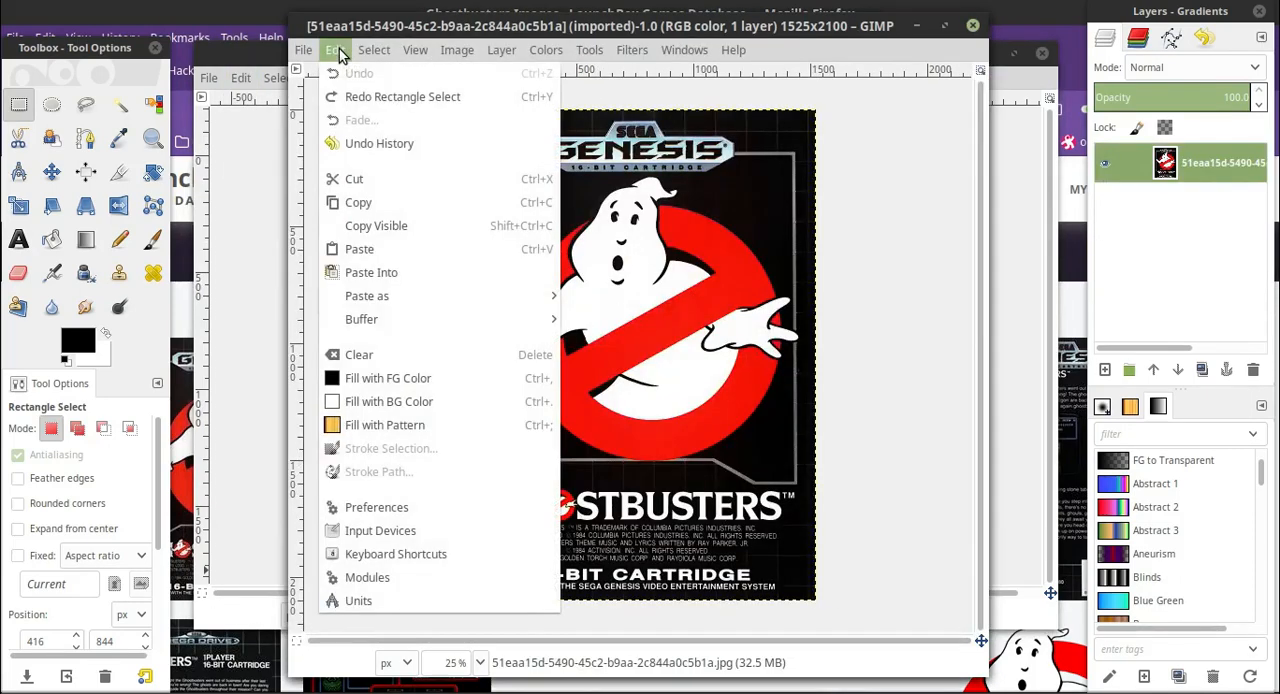
{"action": "mouse_move", "coordinate": [480, 296]}
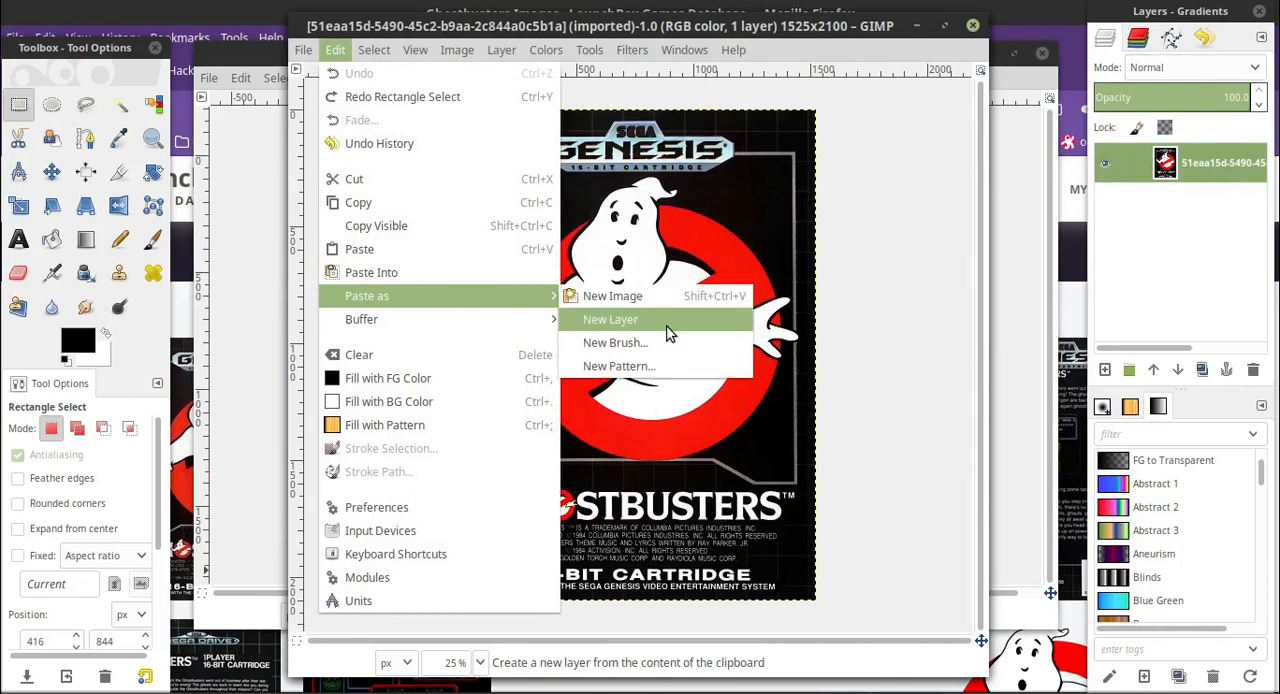
{"action": "left_click", "coordinate": [670, 330]}
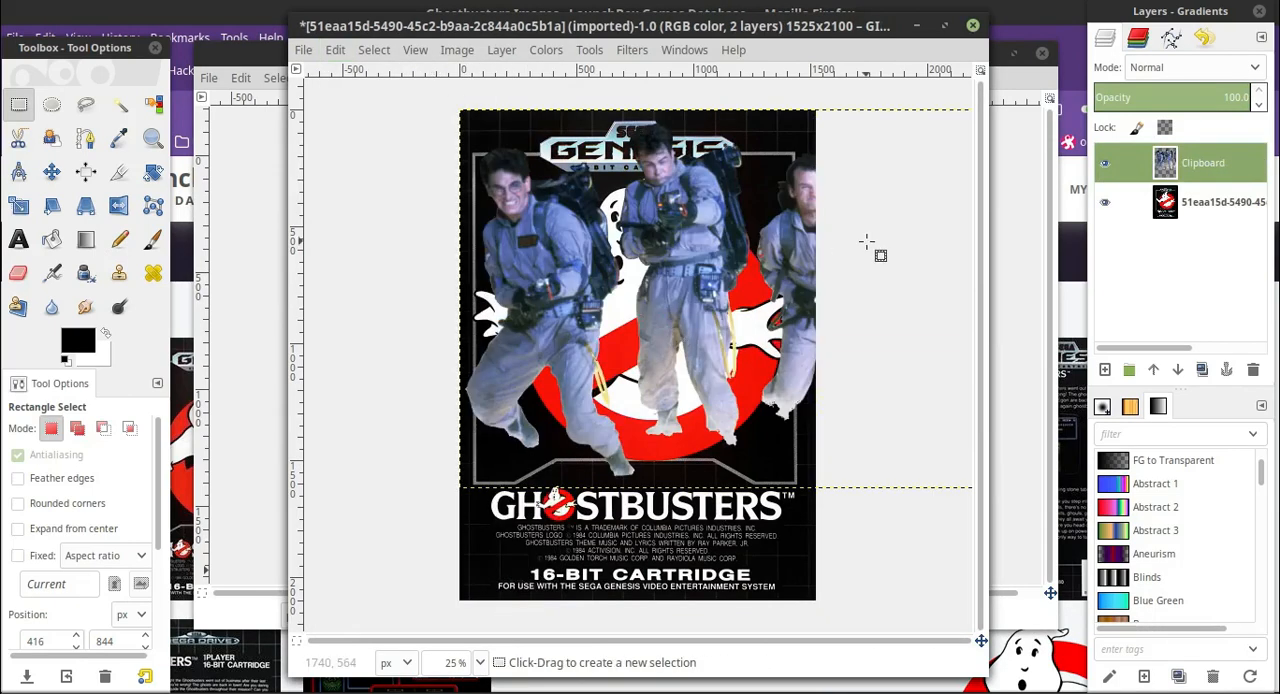
Try to scale the pasted layer of the four men down to 1439 × 908 px, placed over the cover's lower half.
{"action": "left_click", "coordinate": [14, 206]}
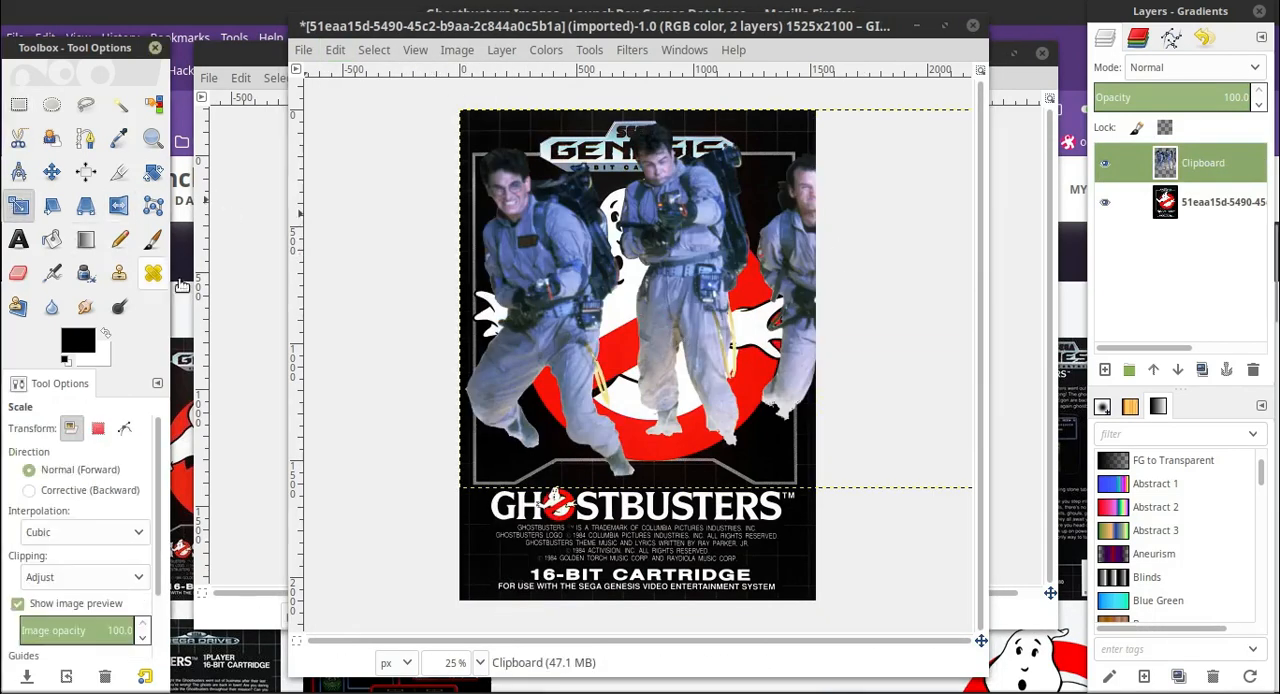
{"action": "left_click", "coordinate": [566, 268]}
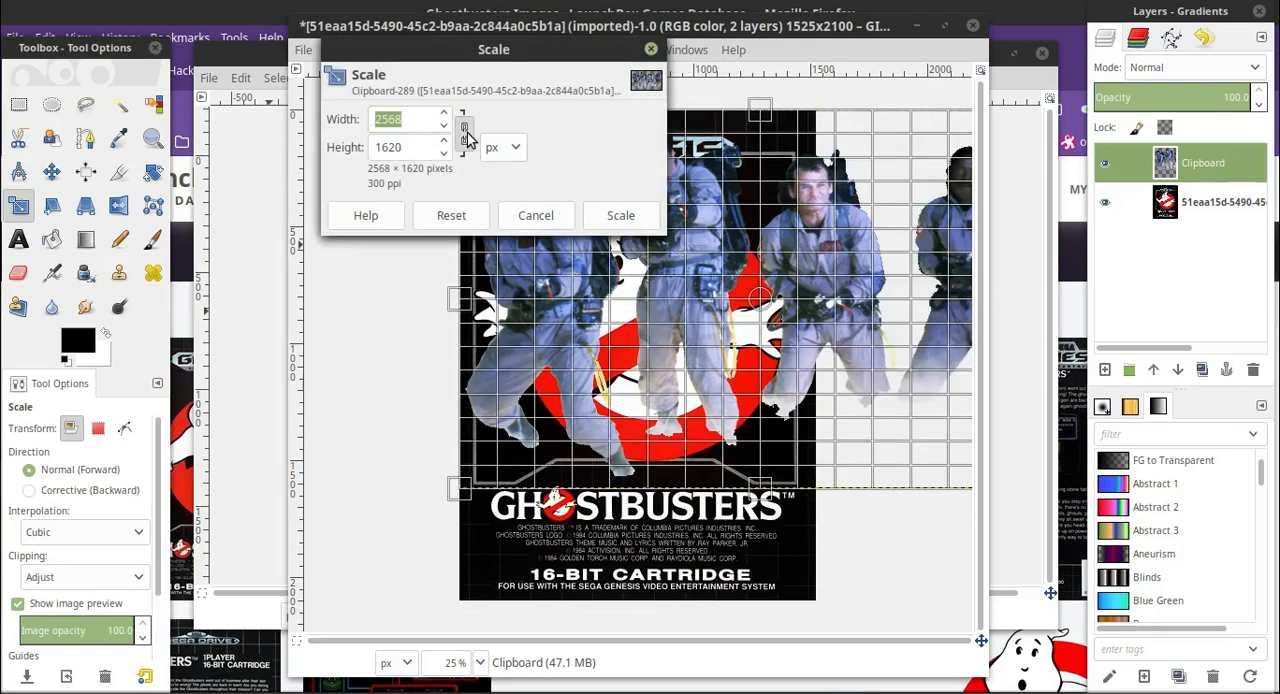
{"action": "left_click_drag", "start_coordinate": [522, 50], "coordinate": [285, 225]}
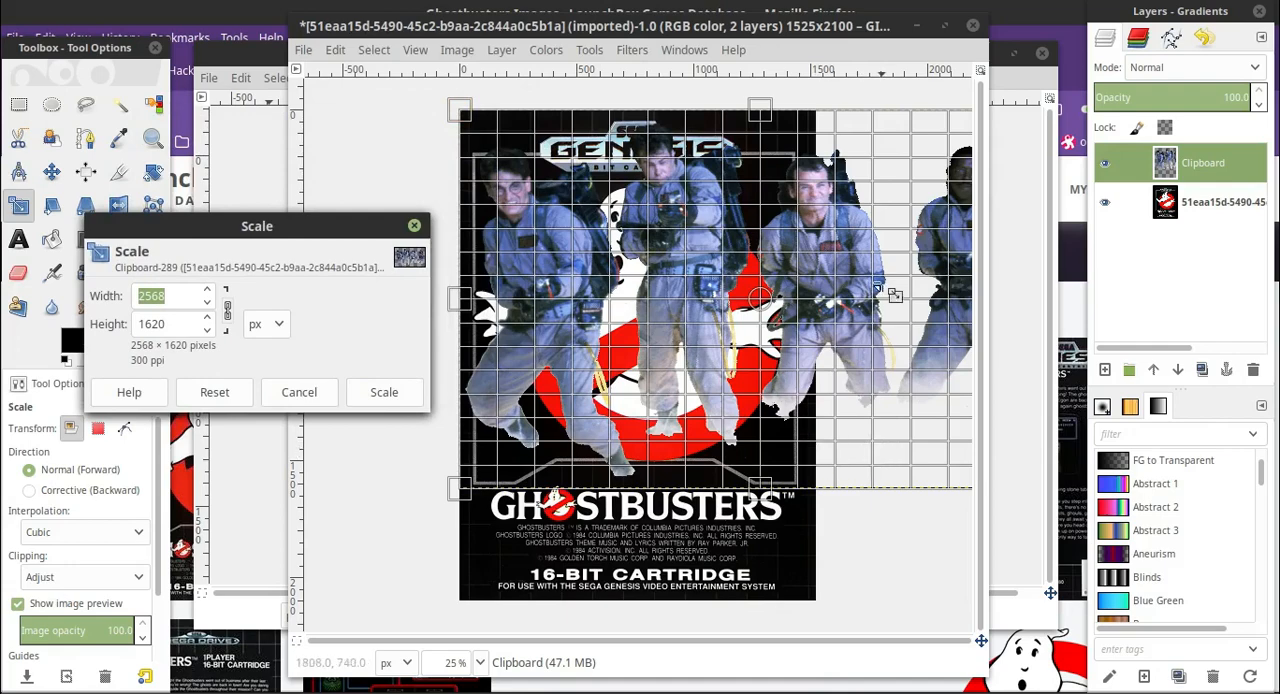
{"action": "left_click_drag", "start_coordinate": [463, 115], "coordinate": [702, 420]}
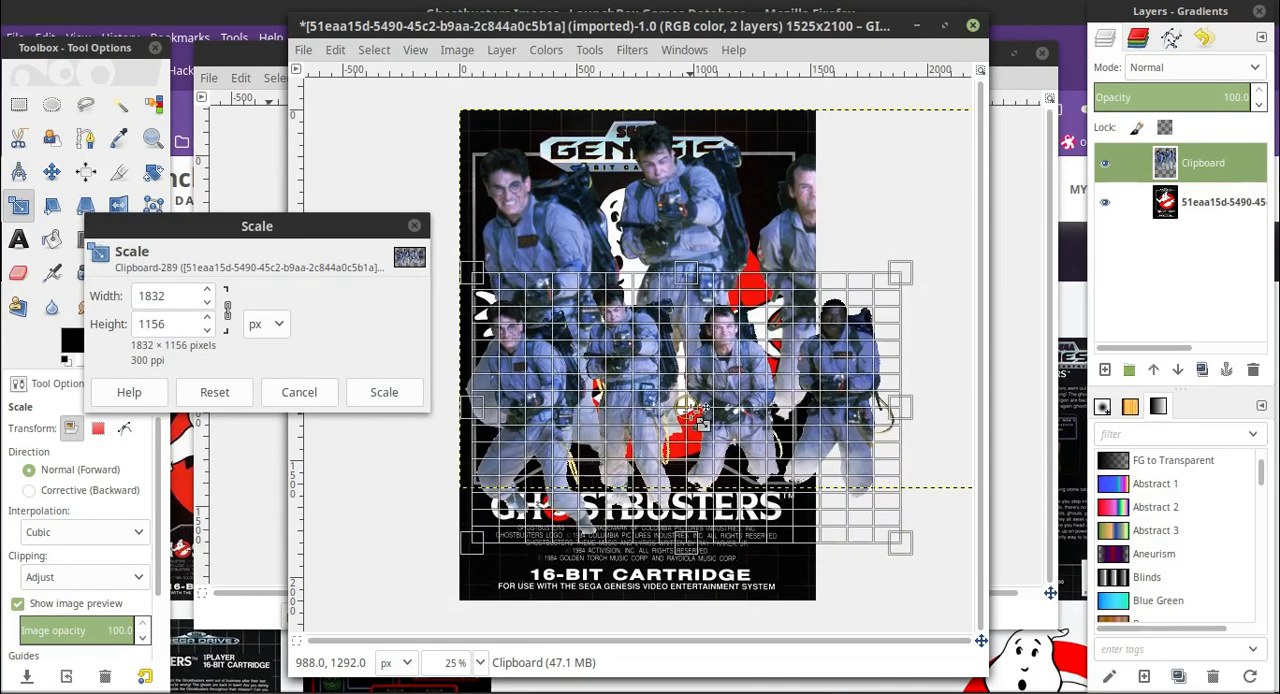
{"action": "left_click_drag", "start_coordinate": [902, 279], "coordinate": [809, 331]}
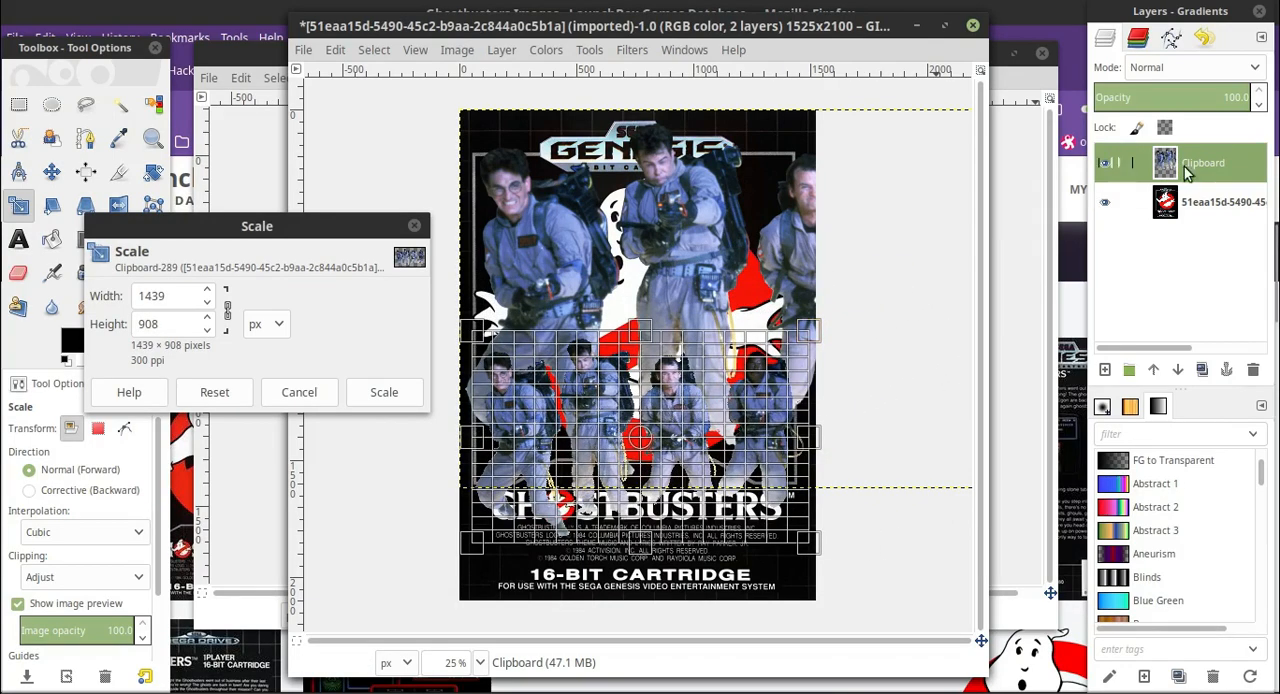
Hide the full-size pasted layer of the four men so only the scaling preview covers the artwork.
{"action": "left_click", "coordinate": [1106, 162]}
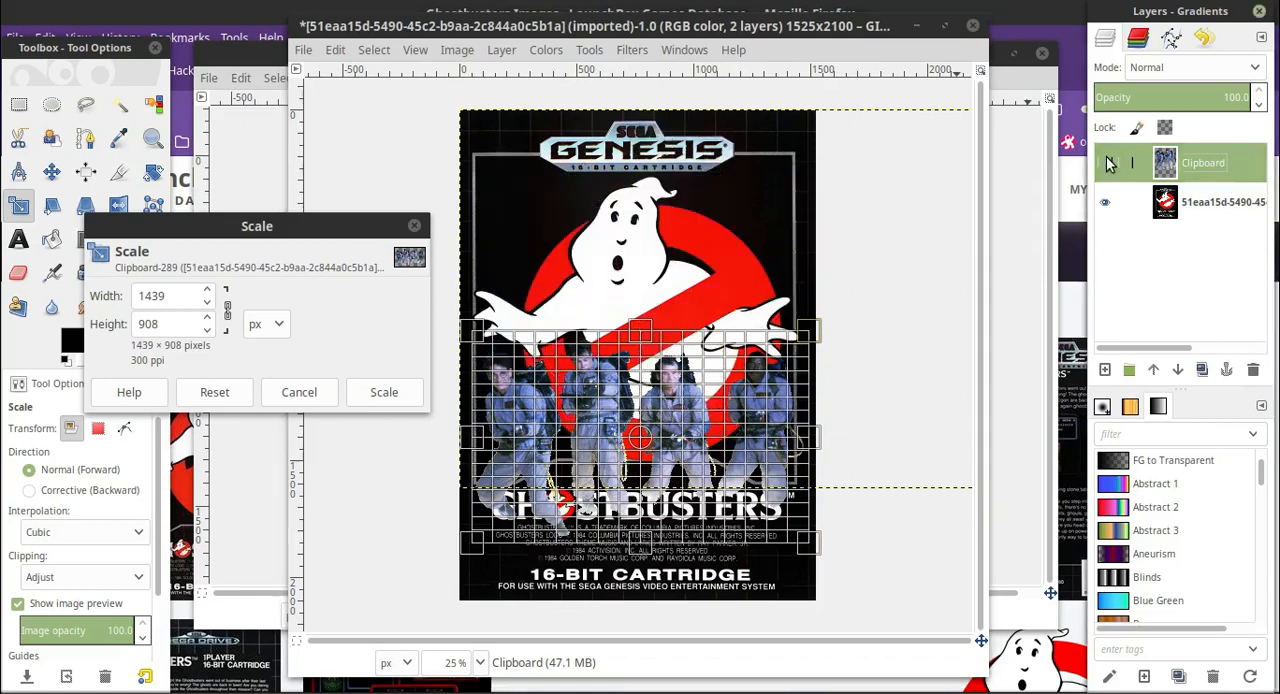
{"action": "left_click", "coordinate": [482, 663]}
{"action": "left_click", "coordinate": [474, 556]}
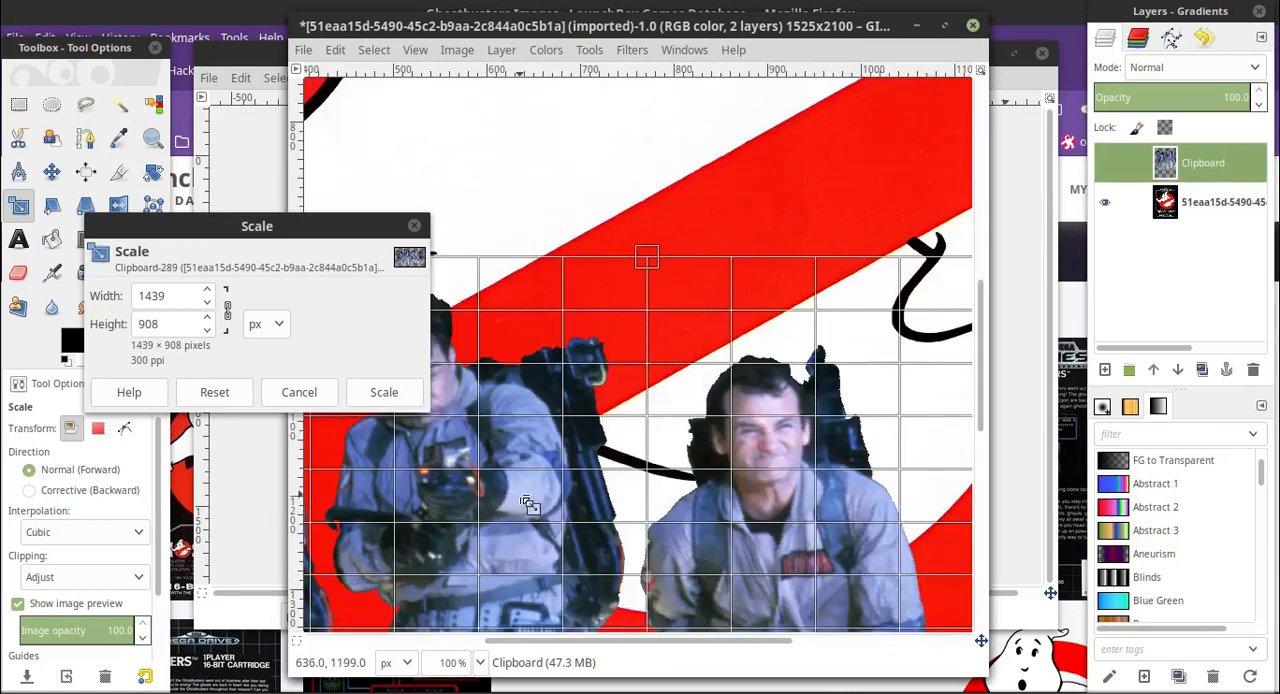
{"action": "left_click", "coordinate": [481, 662]}
{"action": "left_click", "coordinate": [483, 568]}
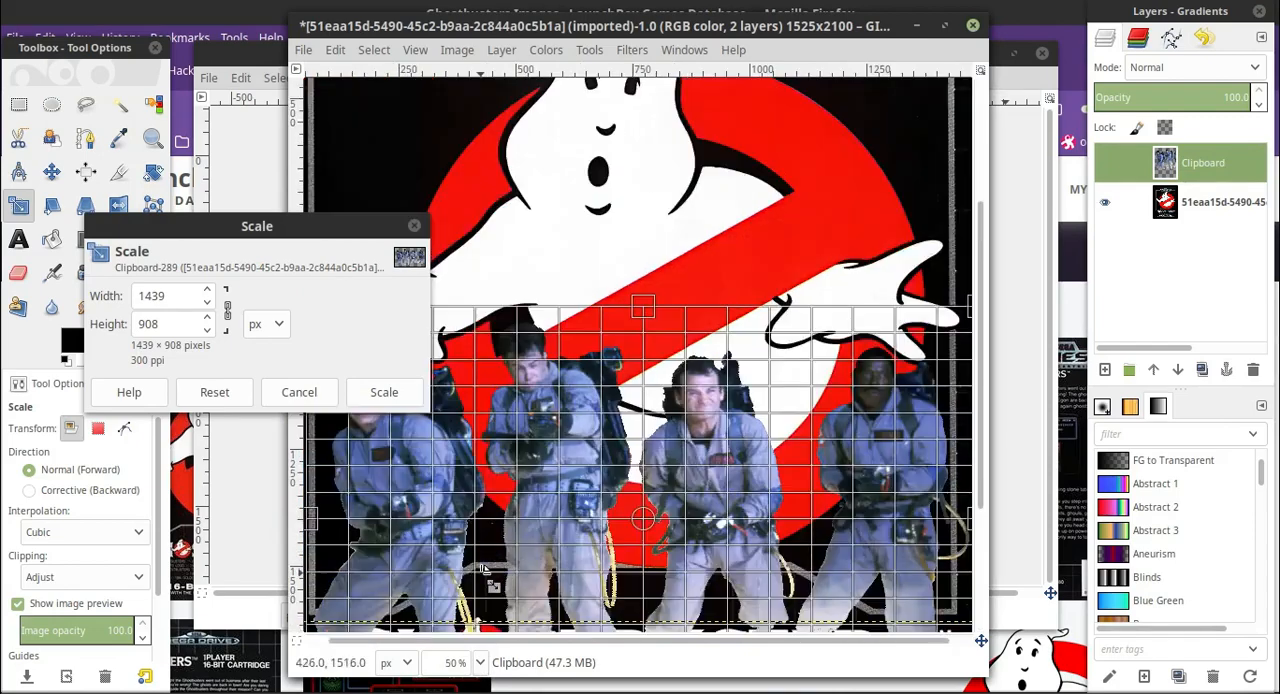
Try the scaled group at different heights between the ghost logo and the Ghostbusters title, and cancel the scaling.
{"action": "left_click_drag", "start_coordinate": [288, 228], "coordinate": [186, 78]}
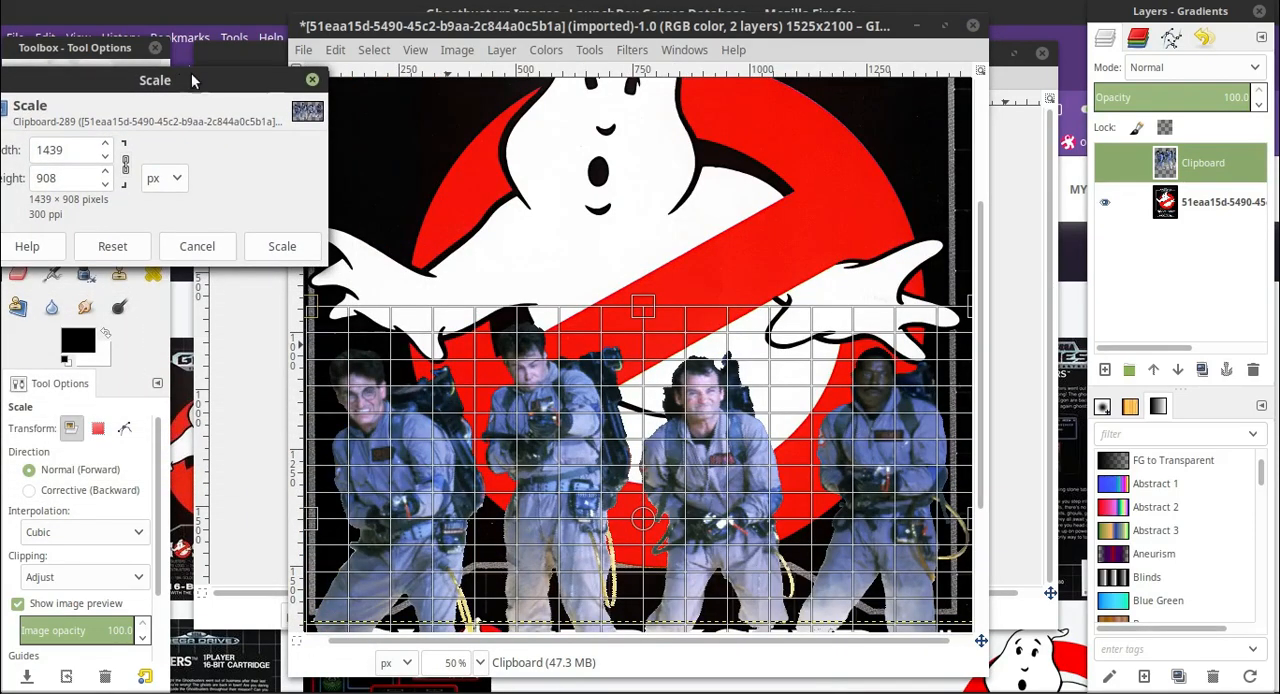
{"action": "scroll", "coordinate": [350, 372], "scroll_direction": "down", "scroll_amount": 5}
{"action": "scroll", "coordinate": [730, 400], "scroll_direction": "up", "scroll_amount": 3}
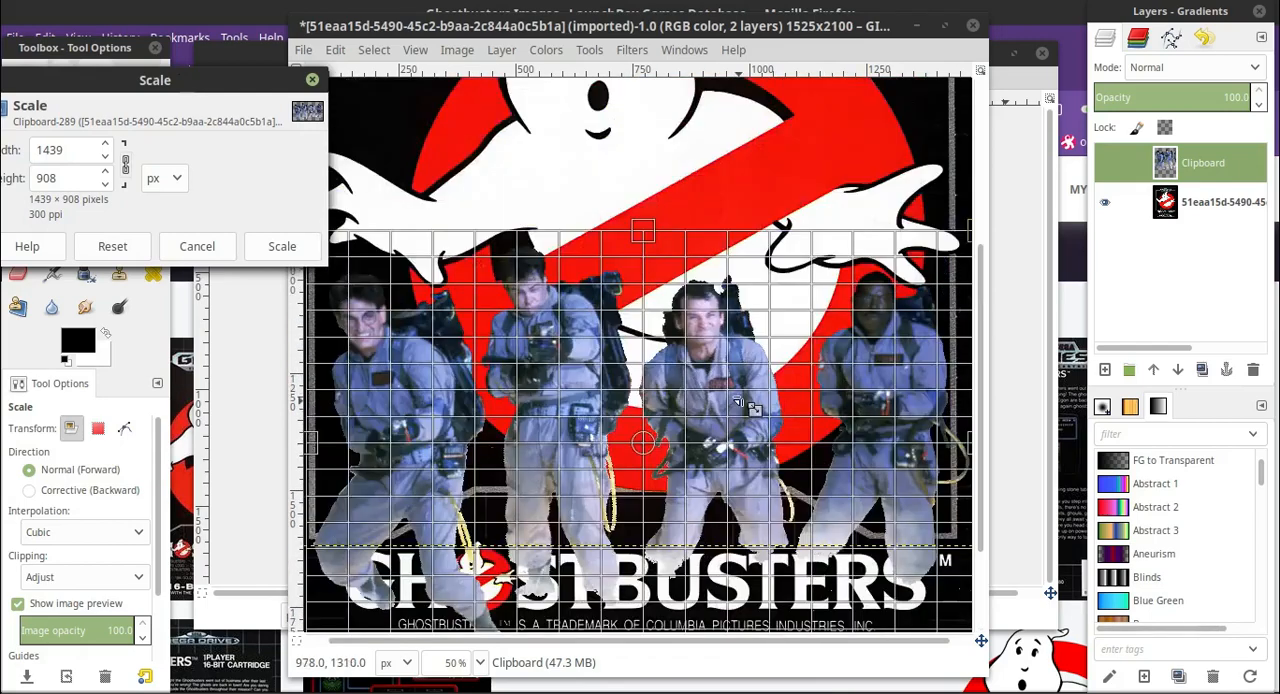
{"action": "left_click_drag", "start_coordinate": [648, 448], "coordinate": [656, 358]}
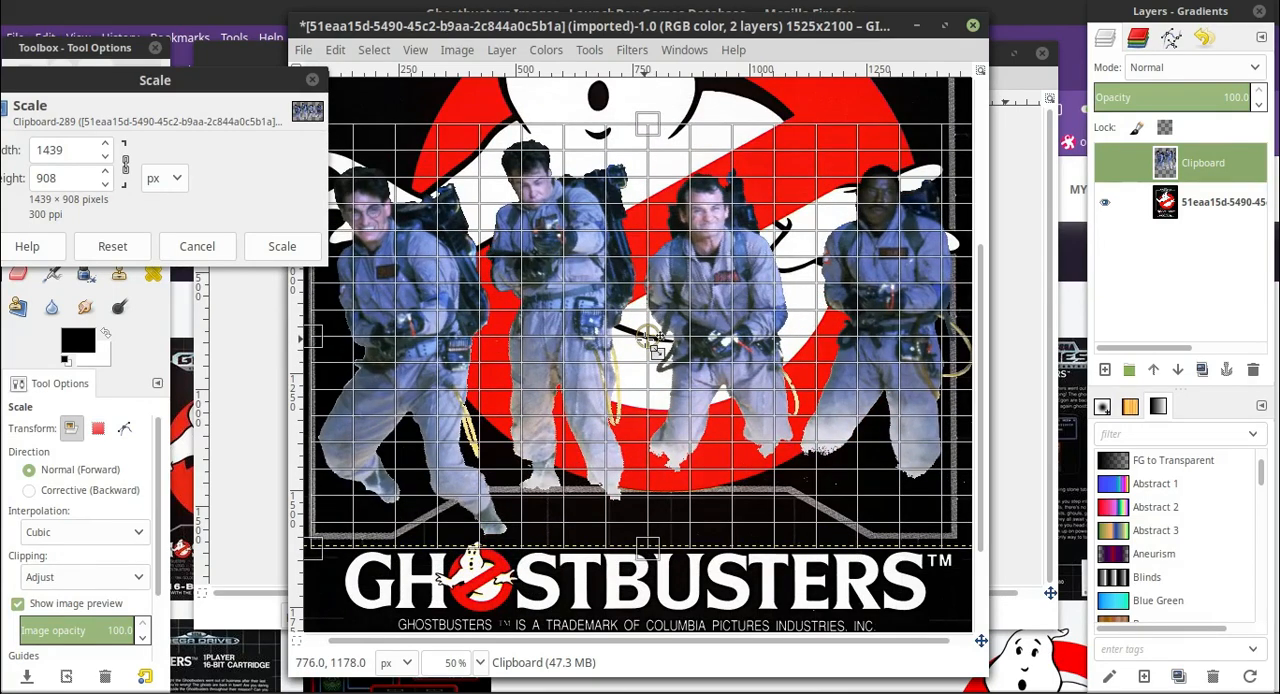
{"action": "left_click_drag", "start_coordinate": [648, 336], "coordinate": [645, 337]}
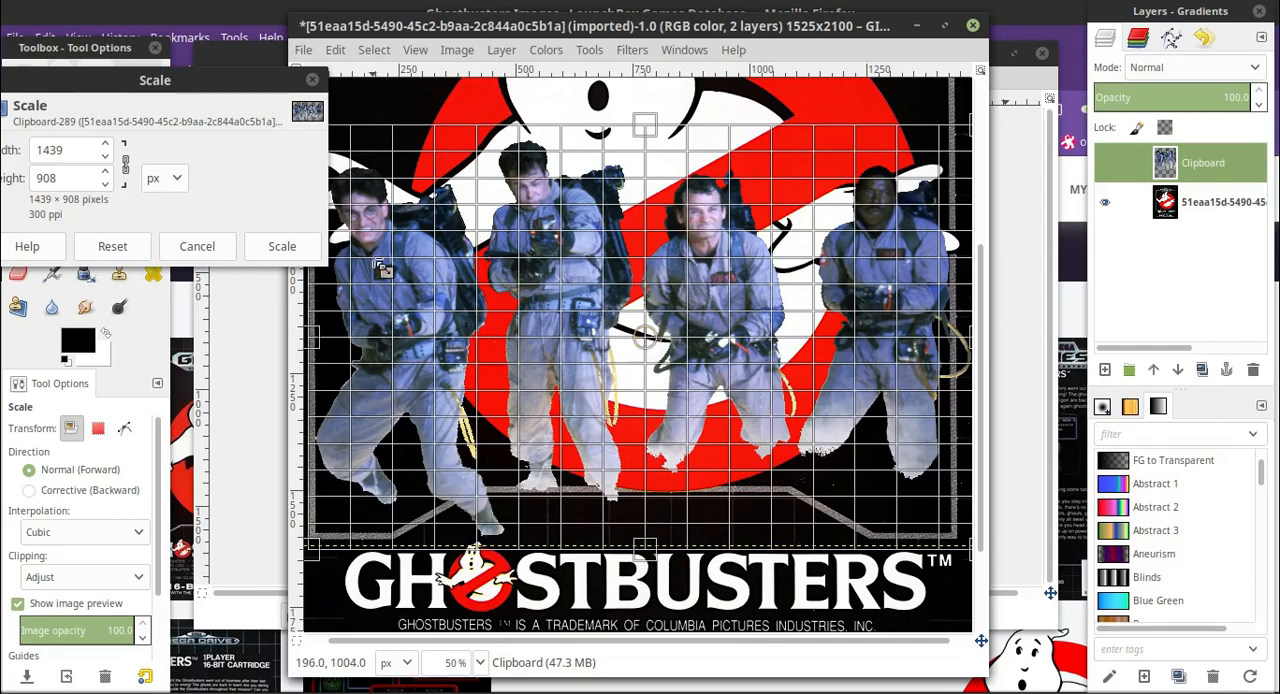
{"action": "left_click_drag", "start_coordinate": [643, 337], "coordinate": [636, 417]}
{"action": "scroll", "coordinate": [625, 400], "scroll_direction": "up", "scroll_amount": 4}
{"action": "scroll", "coordinate": [606, 373], "scroll_direction": "down", "scroll_amount": 6}
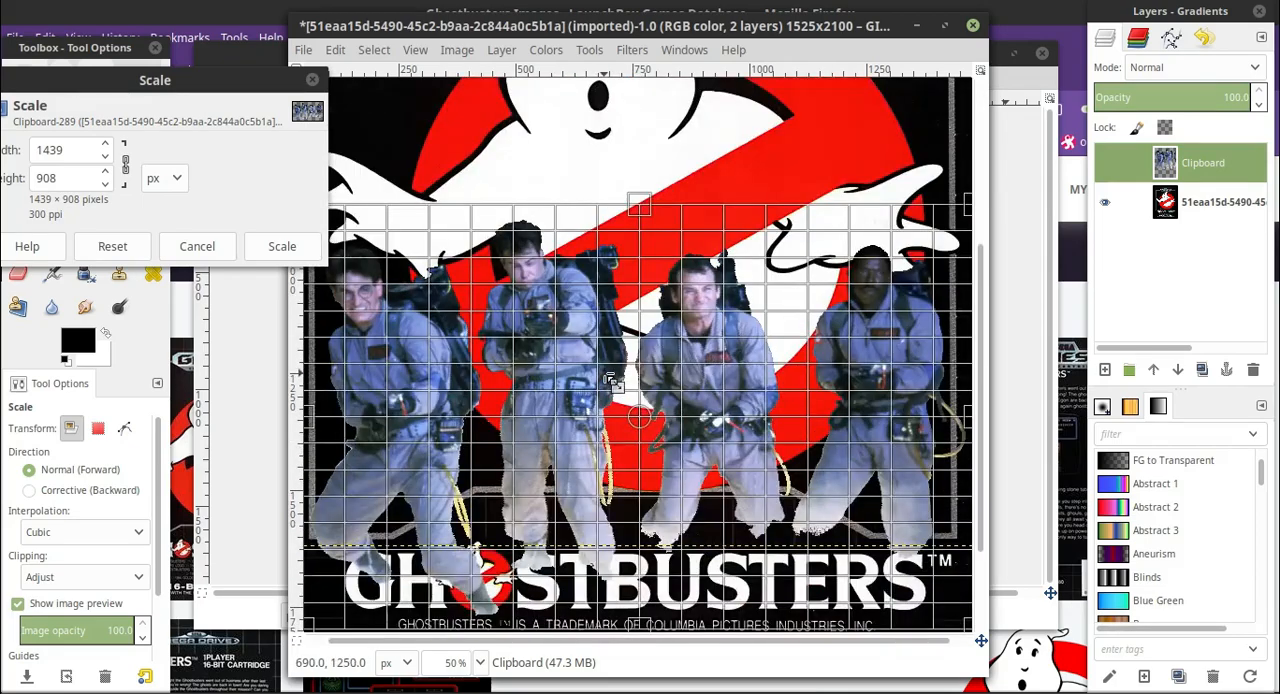
{"action": "left_click", "coordinate": [218, 243]}
Switch to the image with the separate cut-out men and move the egon layer slightly up.
{"action": "left_click", "coordinate": [238, 282]}
{"action": "left_click", "coordinate": [1218, 241]}
{"action": "left_click", "coordinate": [53, 170]}
{"action": "mouse_move", "coordinate": [443, 383]}
{"action": "left_mouse_down"}
{"action": "mouse_move", "coordinate": [444, 348]}
{"action": "mouse_move", "coordinate": [446, 366]}
{"action": "left_mouse_up"}
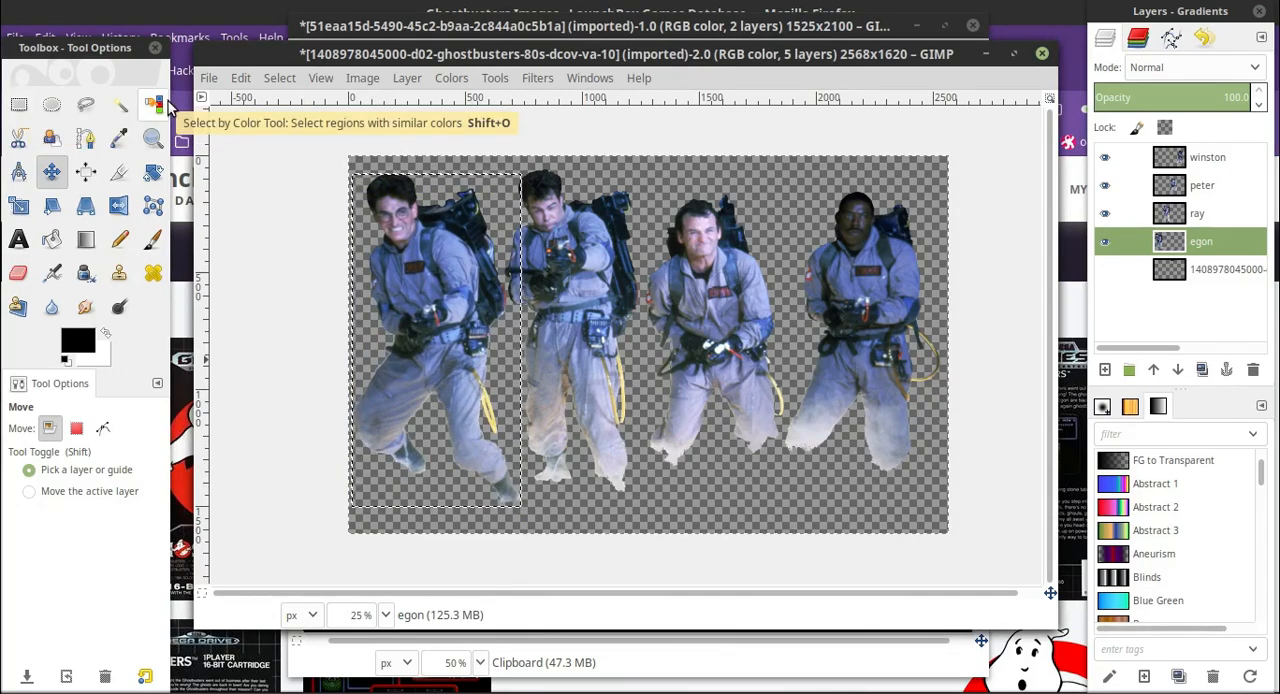
Nudge the egon layer slightly down while comparing its feet with those of the neighbouring man.
{"action": "left_click", "coordinate": [388, 617]}
{"action": "left_click", "coordinate": [366, 480]}
{"action": "scroll", "coordinate": [564, 490], "scroll_direction": "down", "scroll_amount": 9}
{"action": "scroll", "coordinate": [564, 490], "scroll_direction": "up", "scroll_amount": 2}
{"action": "left_click_drag", "start_coordinate": [691, 593], "coordinate": [481, 560]}
{"action": "scroll", "coordinate": [506, 506], "scroll_direction": "up", "scroll_amount": 2}
{"action": "scroll", "coordinate": [506, 506], "scroll_direction": "down", "scroll_amount": 2}
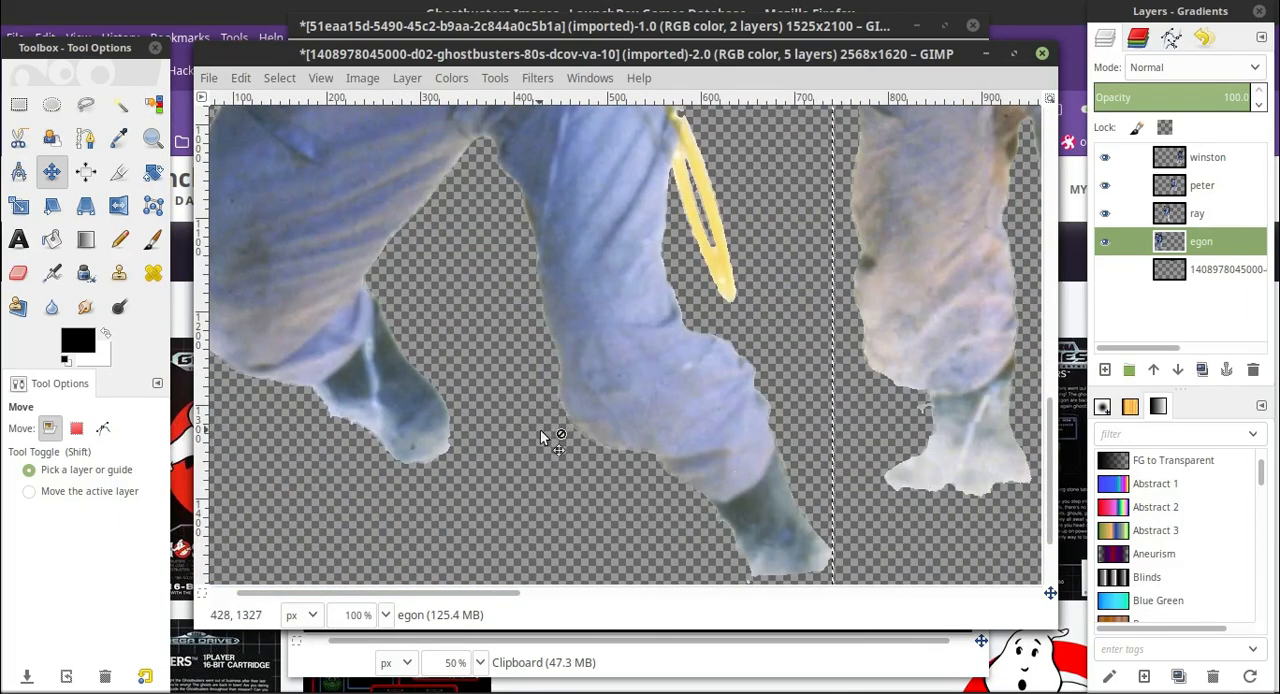
{"action": "scroll", "coordinate": [831, 513], "scroll_direction": "up", "scroll_amount": 2}
{"action": "left_click_drag", "start_coordinate": [610, 361], "coordinate": [610, 378]}
{"action": "scroll", "coordinate": [610, 378], "scroll_direction": "down", "scroll_amount": 2}
{"action": "scroll", "coordinate": [610, 378], "scroll_direction": "up", "scroll_amount": 2}
{"action": "scroll", "coordinate": [582, 462], "scroll_direction": "down", "scroll_amount": 2}
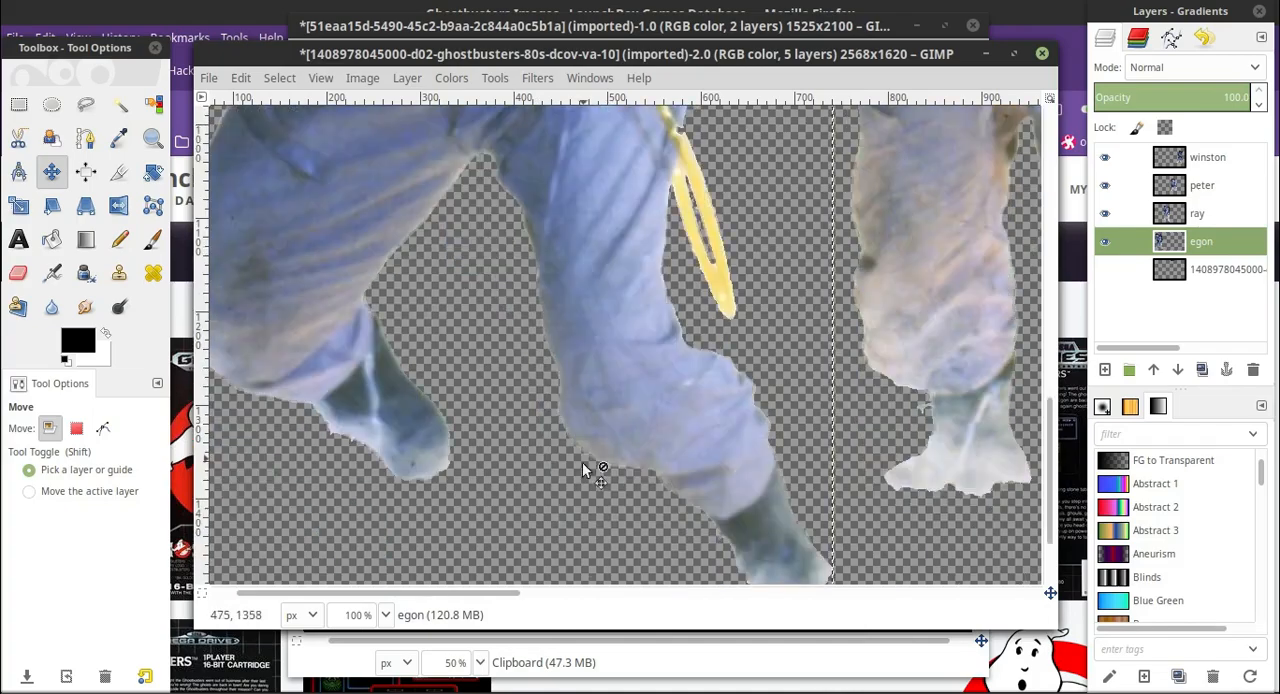
Move the ray layer up by about 80 px.
{"action": "scroll", "coordinate": [582, 462], "scroll_direction": "up", "scroll_amount": 2}
{"action": "left_click_drag", "start_coordinate": [438, 593], "coordinate": [615, 600]}
{"action": "scroll", "coordinate": [661, 503], "scroll_direction": "up", "scroll_amount": 4}
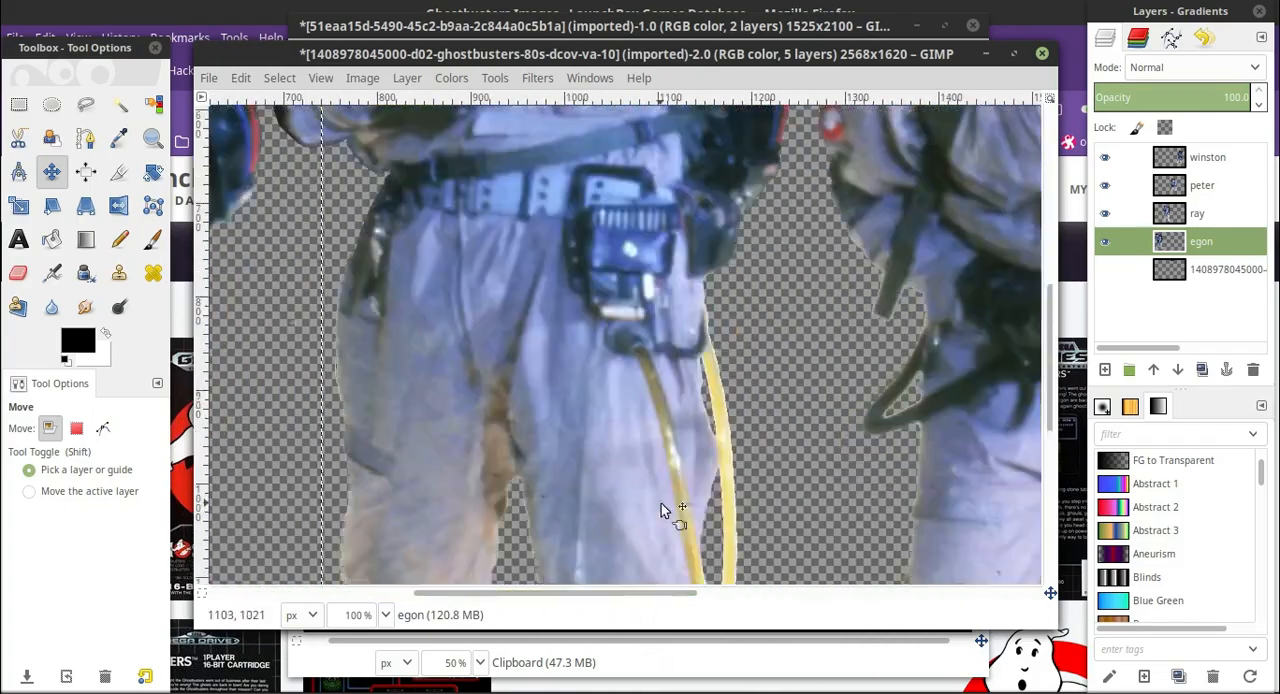
{"action": "scroll", "coordinate": [661, 503], "scroll_direction": "up", "scroll_amount": 2}
{"action": "scroll", "coordinate": [697, 490], "scroll_direction": "down", "scroll_amount": 6}
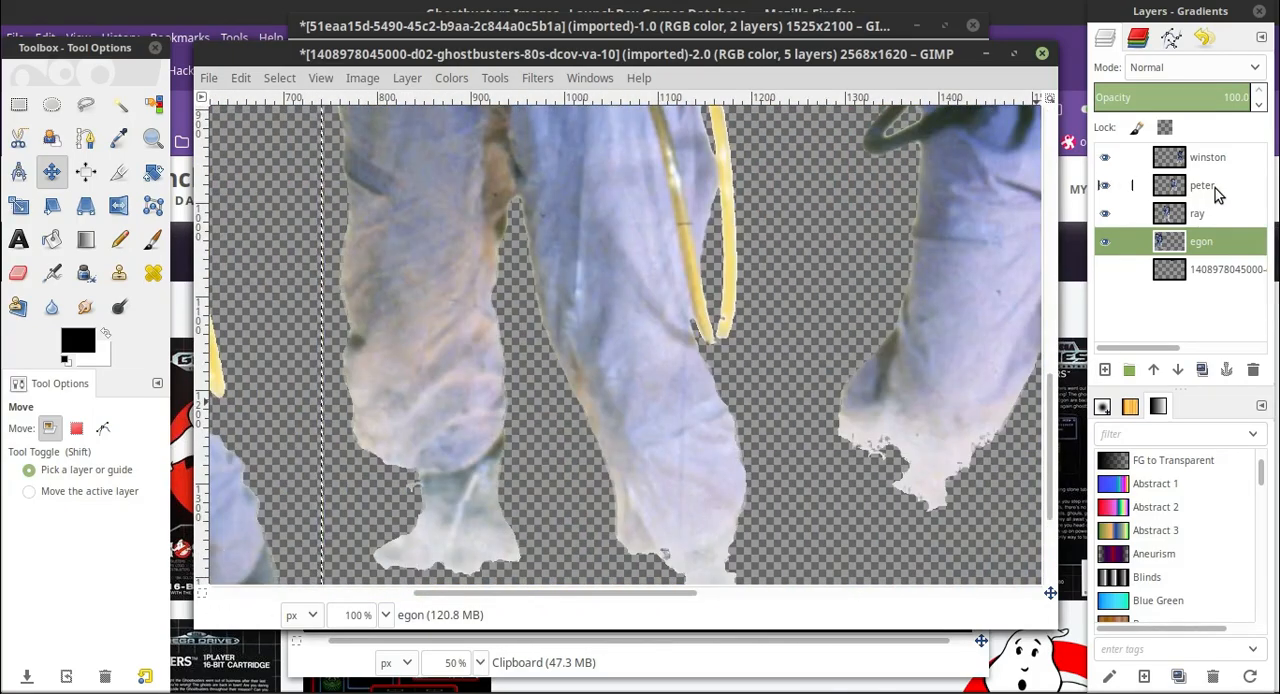
{"action": "left_click_drag", "start_coordinate": [643, 452], "coordinate": [643, 372]}
{"action": "left_click_drag", "start_coordinate": [650, 593], "coordinate": [633, 570]}
{"action": "left_click_drag", "start_coordinate": [696, 511], "coordinate": [700, 486]}
Move the egon layer up by about 40 px and adjust it slightly to the left.
{"action": "left_click_drag", "start_coordinate": [586, 593], "coordinate": [925, 622]}
{"action": "scroll", "coordinate": [773, 507], "scroll_direction": "up", "scroll_amount": 12}
{"action": "scroll", "coordinate": [603, 445], "scroll_direction": "down", "scroll_amount": 12}
{"action": "left_click_drag", "start_coordinate": [829, 590], "coordinate": [282, 478]}
{"action": "left_click_drag", "start_coordinate": [628, 463], "coordinate": [599, 412]}
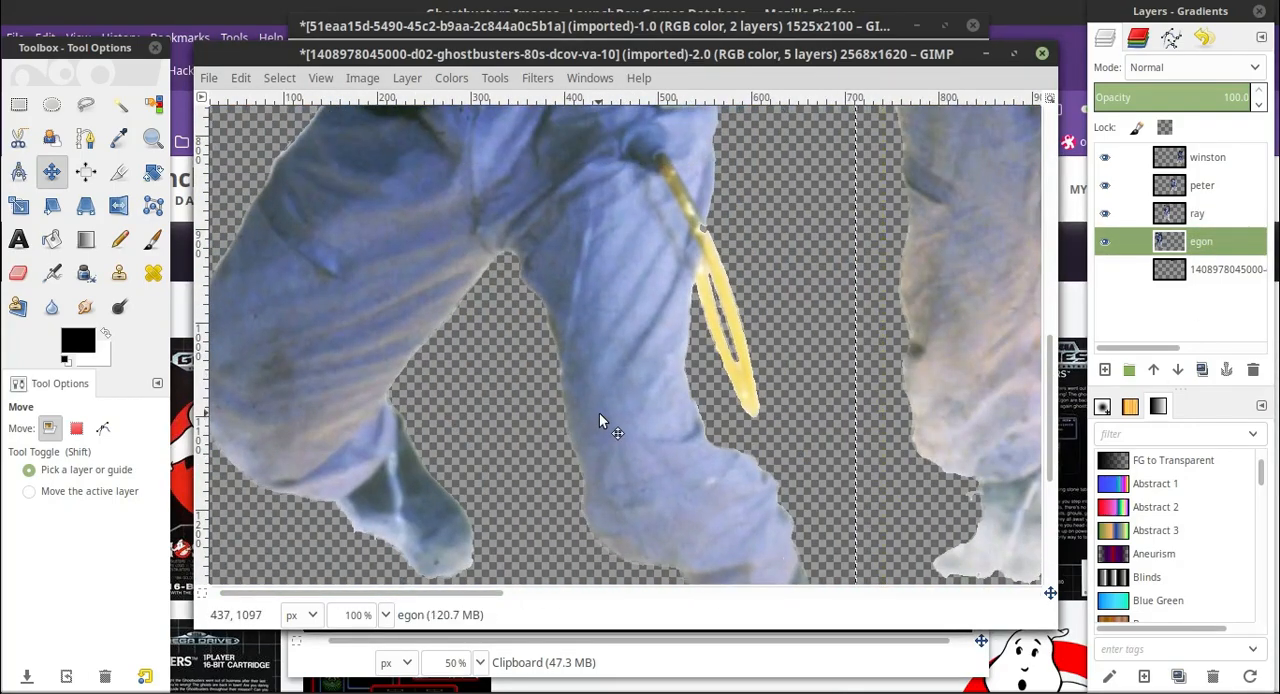
{"action": "scroll", "coordinate": [599, 412], "scroll_direction": "up", "scroll_amount": 10}
{"action": "scroll", "coordinate": [599, 412], "scroll_direction": "down", "scroll_amount": 10}
{"action": "scroll", "coordinate": [628, 445], "scroll_direction": "up", "scroll_amount": 4}
{"action": "scroll", "coordinate": [628, 443], "scroll_direction": "down", "scroll_amount": 4}
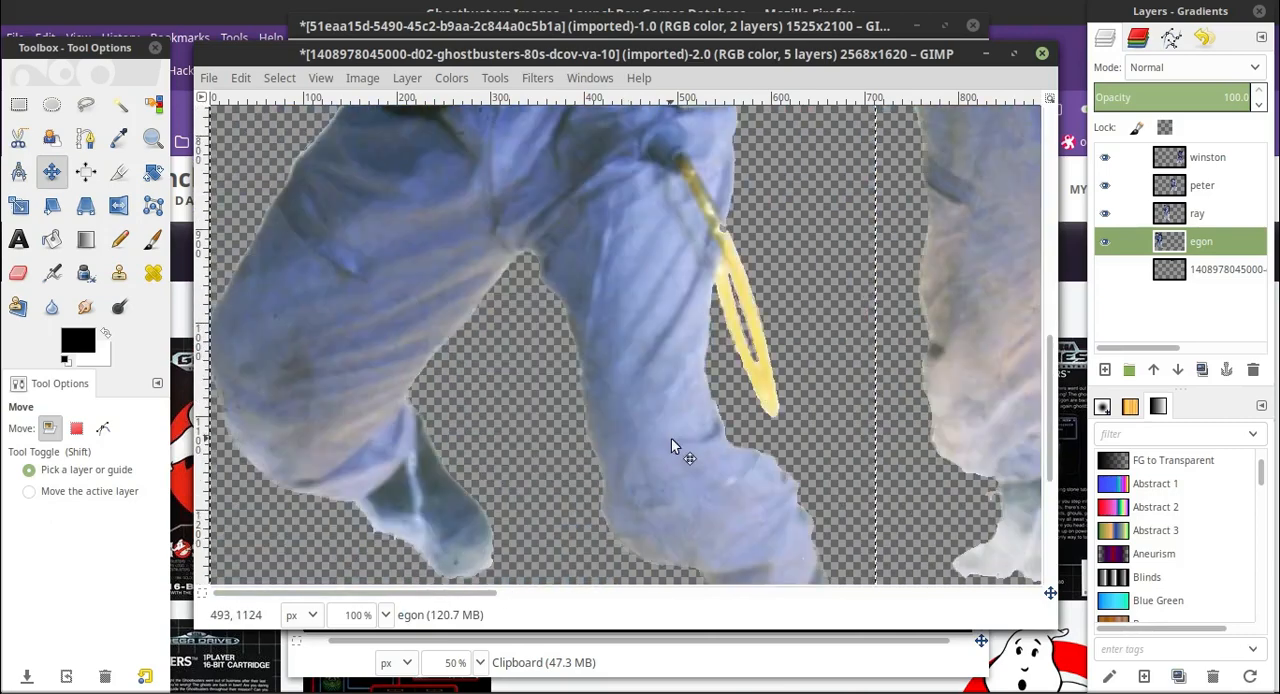
{"action": "left_click_drag", "start_coordinate": [671, 443], "coordinate": [686, 449]}
{"action": "scroll", "coordinate": [575, 553], "scroll_direction": "up", "scroll_amount": 3}
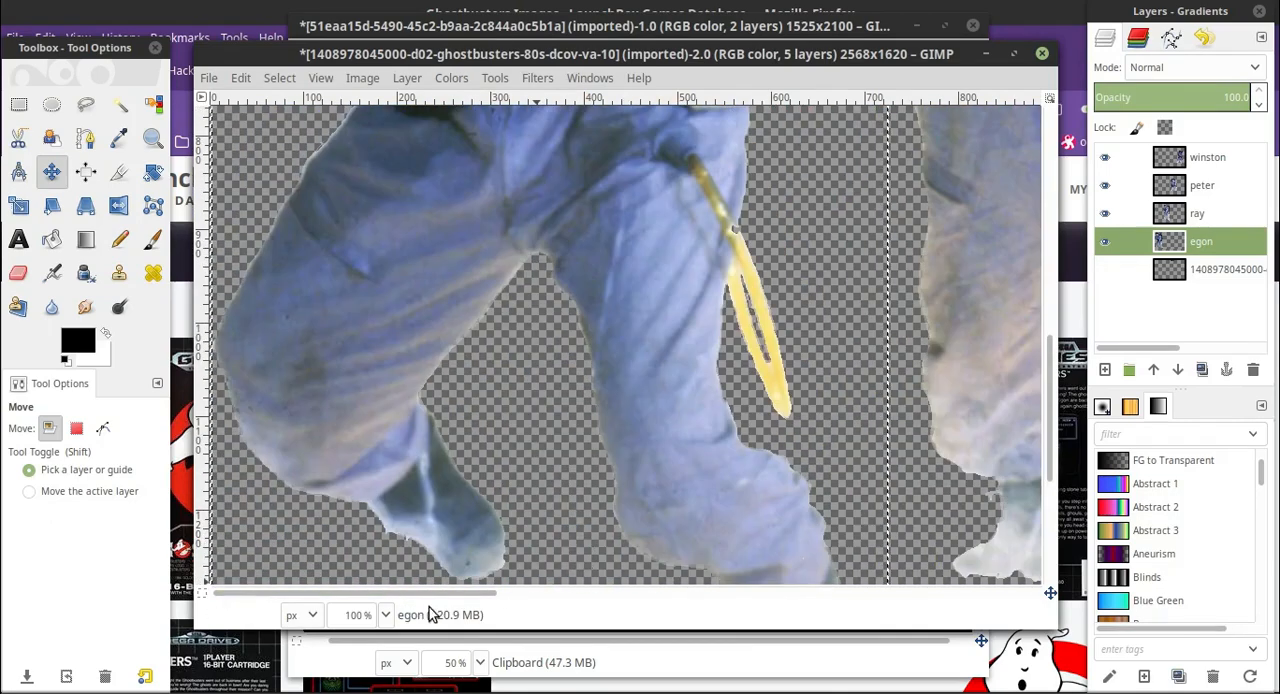
Enlarge the canvas of the four-men image to 2568 × 2620 px with the existing content centred.
{"action": "left_click_drag", "start_coordinate": [428, 594], "coordinate": [918, 594]}
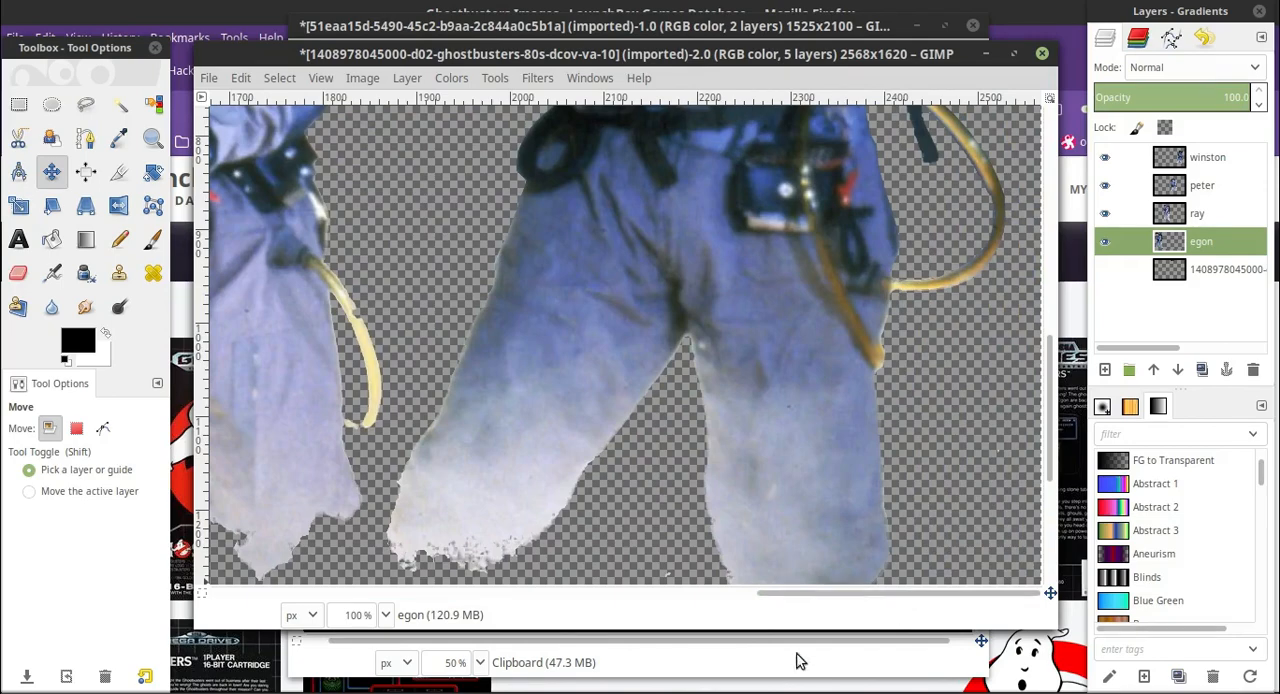
{"action": "left_click", "coordinate": [385, 615]}
{"action": "left_click", "coordinate": [375, 576]}
{"action": "left_click", "coordinate": [366, 78]}
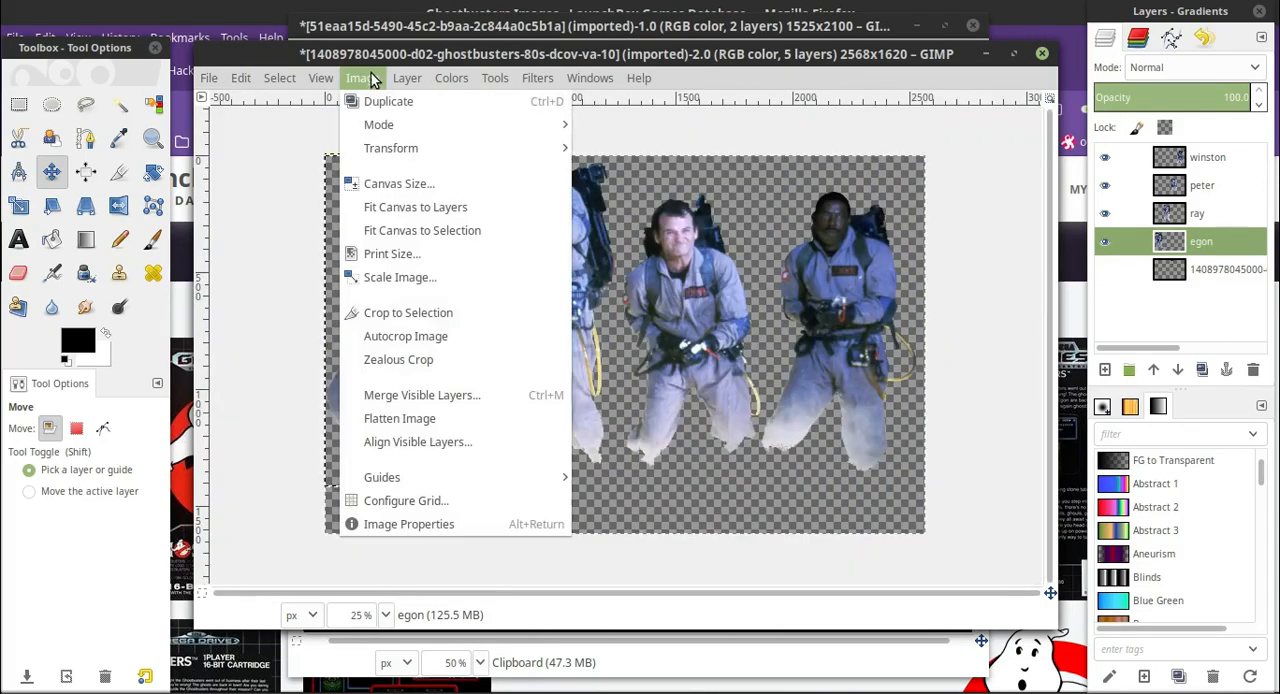
{"action": "left_click", "coordinate": [430, 184]}
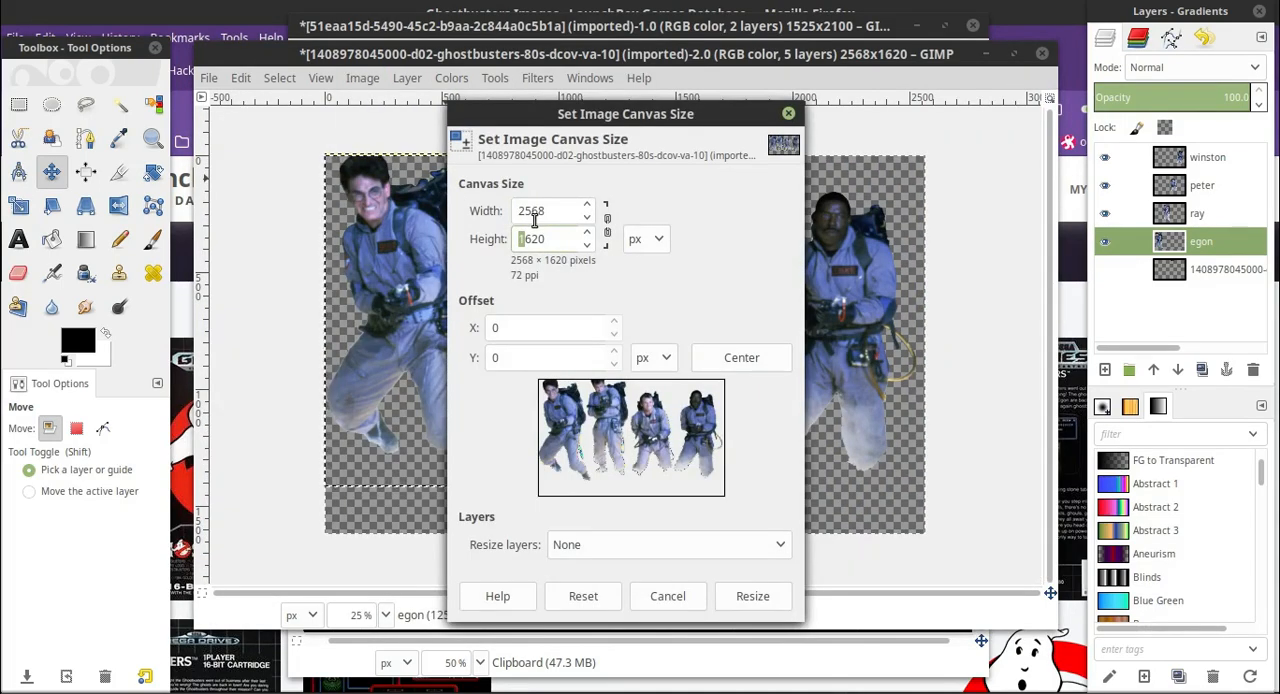
{"action": "left_click", "coordinate": [741, 357]}
{"action": "left_click", "coordinate": [752, 596]}
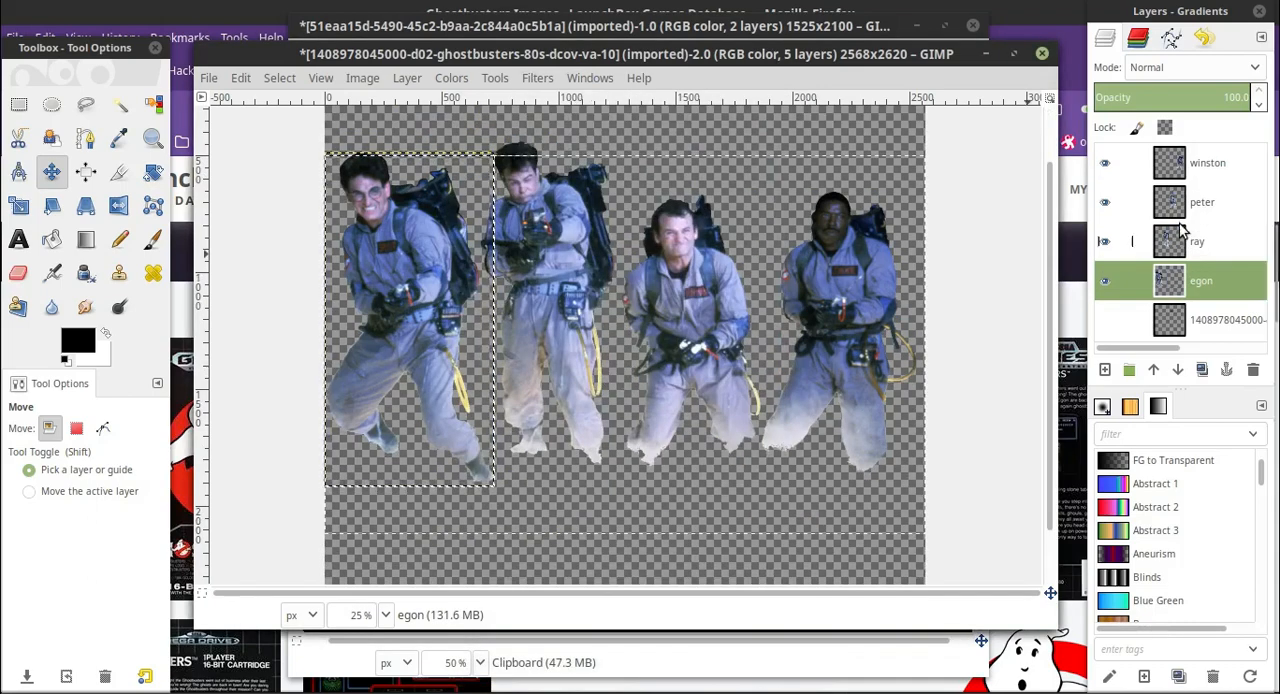
Select all four men with a rectangle starting at -104, 340 and copy everything visible in it.
{"action": "left_click", "coordinate": [20, 107]}
{"action": "left_click_drag", "start_coordinate": [301, 118], "coordinate": [963, 537]}
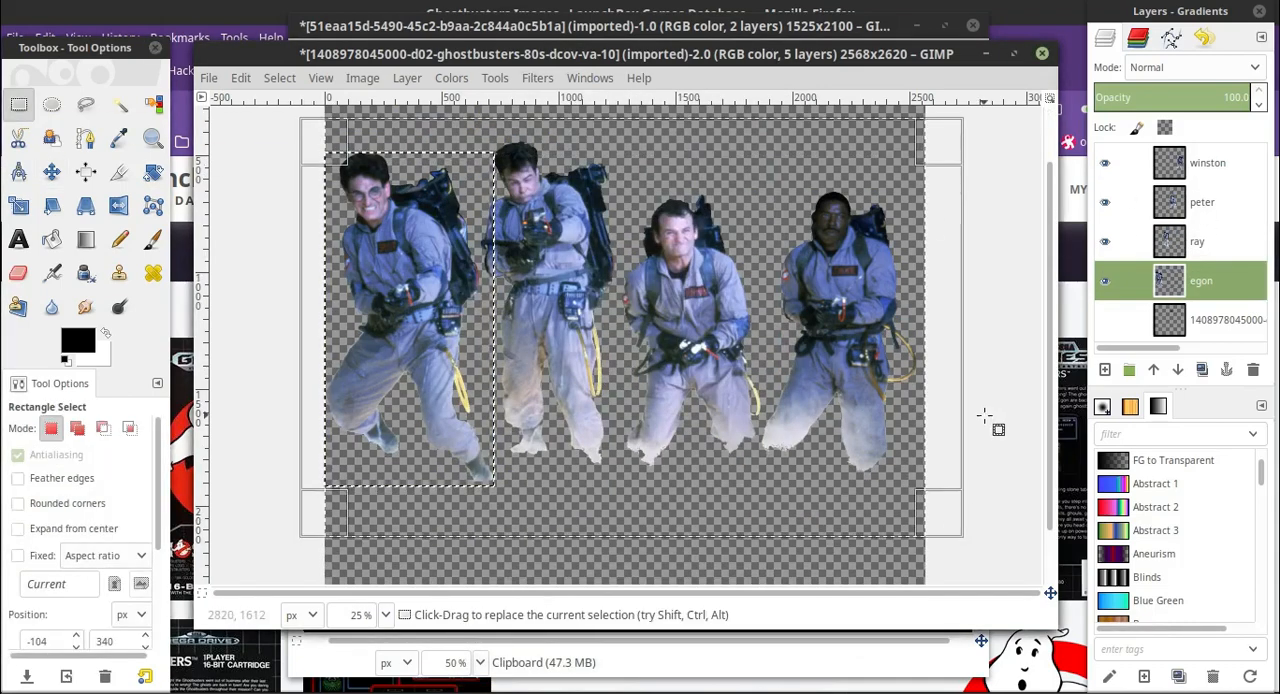
{"action": "left_click", "coordinate": [243, 80]}
{"action": "left_click", "coordinate": [301, 256]}
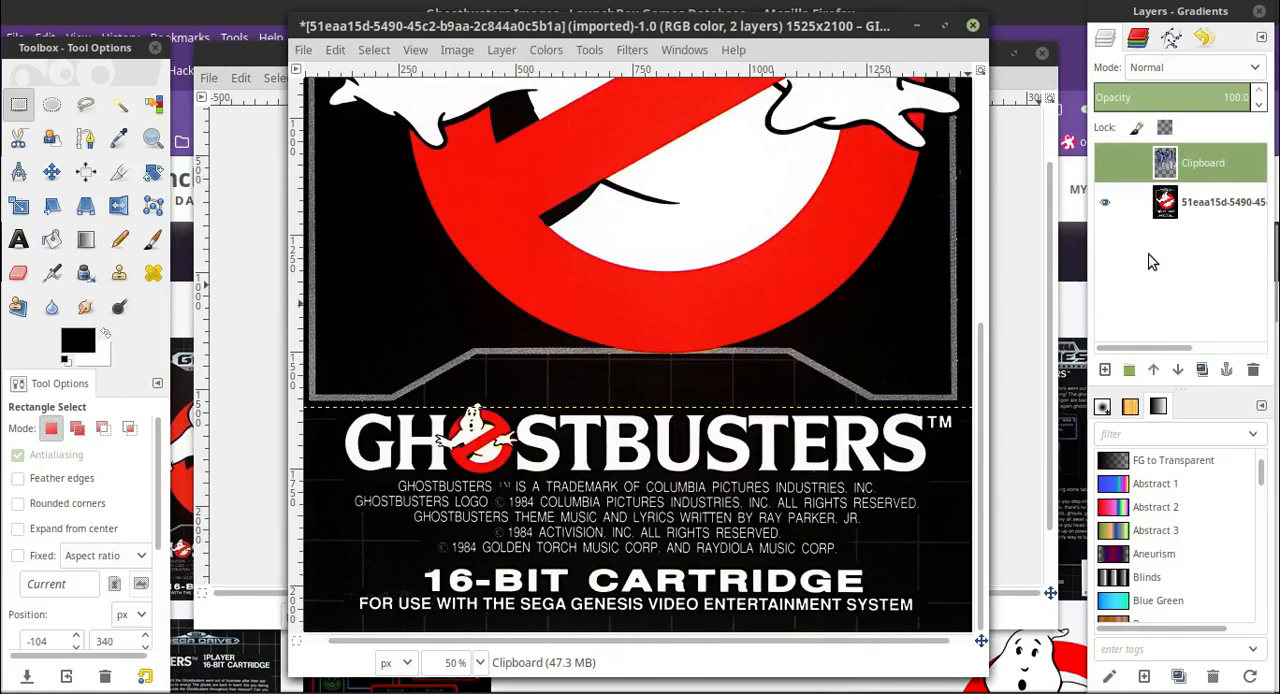
Paste the copied group of four men as a new layer in the Genesis cover image.
{"action": "scroll", "coordinate": [617, 283], "scroll_direction": "up", "scroll_amount": 3}
{"action": "scroll", "coordinate": [617, 283], "scroll_direction": "down", "scroll_amount": 1}
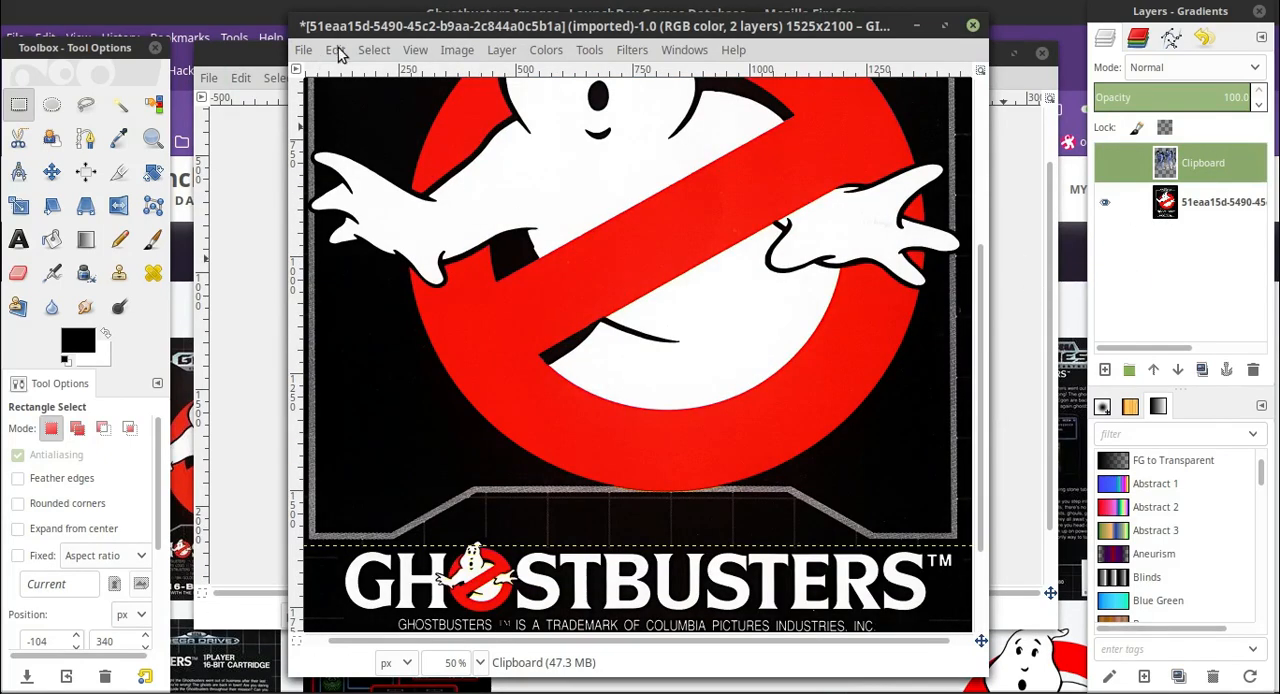
{"action": "left_click", "coordinate": [336, 50]}
{"action": "mouse_move", "coordinate": [400, 294]}
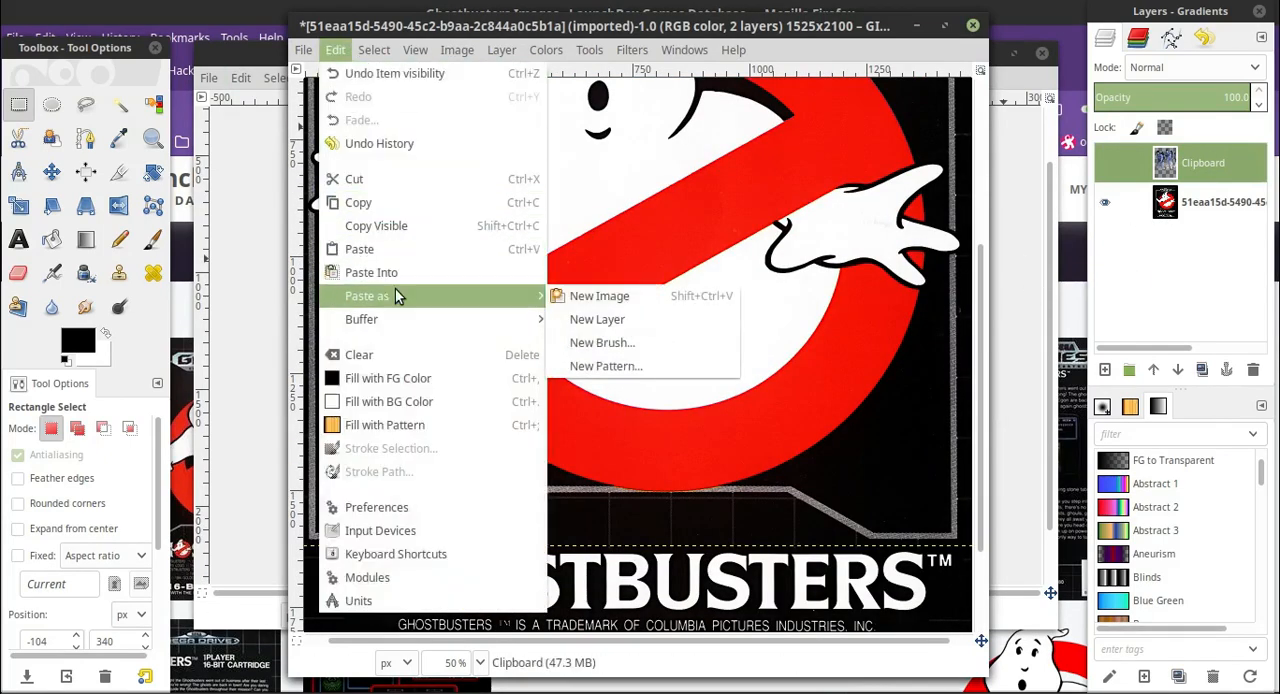
{"action": "left_click", "coordinate": [598, 319]}
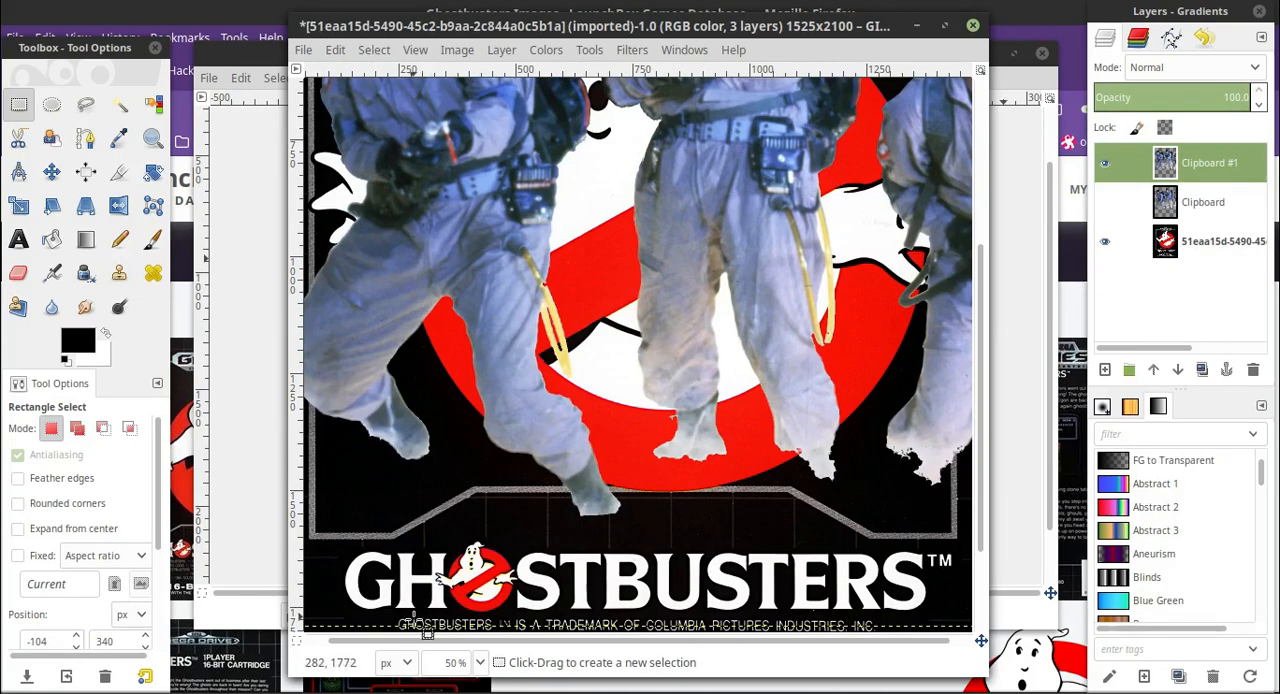
{"action": "left_click", "coordinate": [482, 662]}
{"action": "left_click", "coordinate": [469, 586]}
{"action": "left_click", "coordinate": [482, 662]}
{"action": "left_click", "coordinate": [470, 608]}
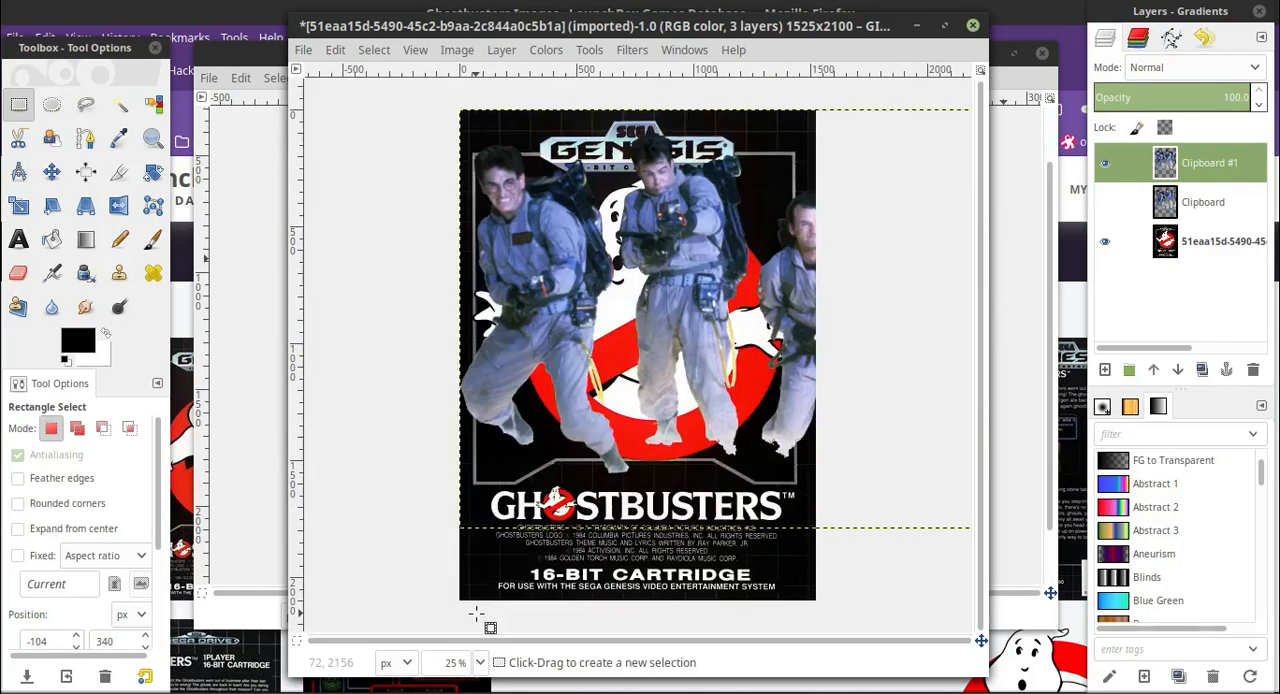
Scale the pasted group of four men down to about 1467 × 1024 px, placed across the cover's lower half.
{"action": "left_click", "coordinate": [18, 205]}
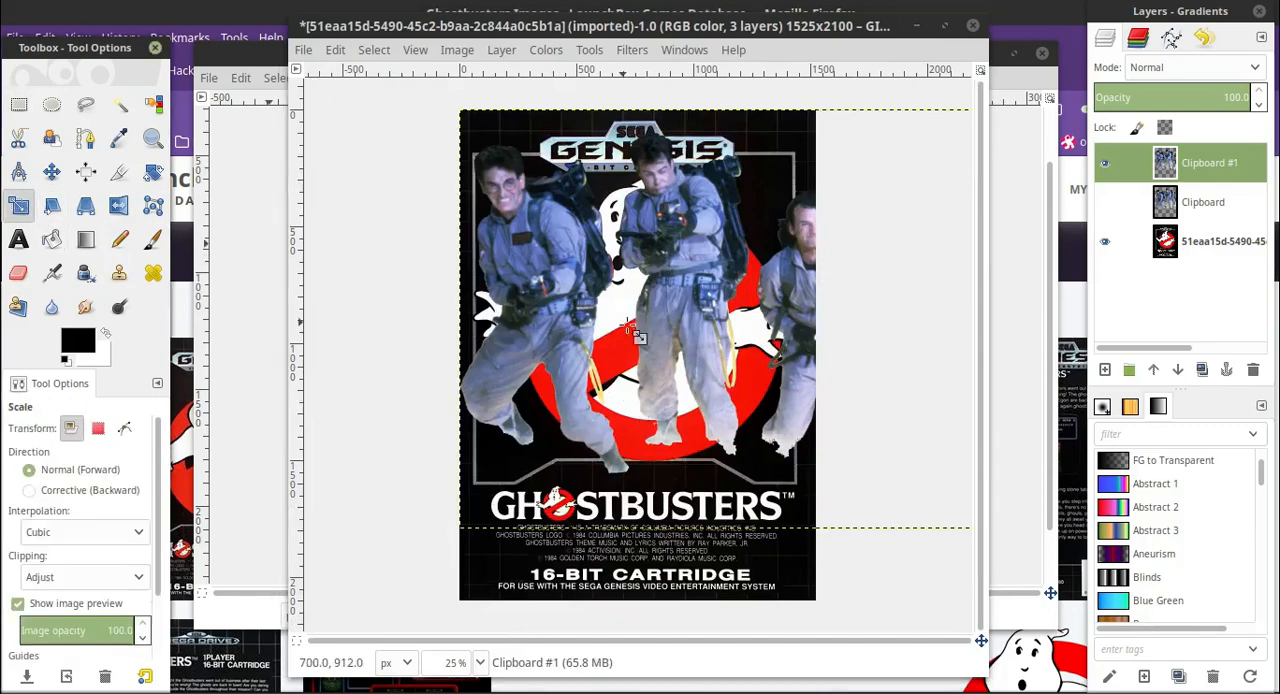
{"action": "left_click", "coordinate": [648, 330]}
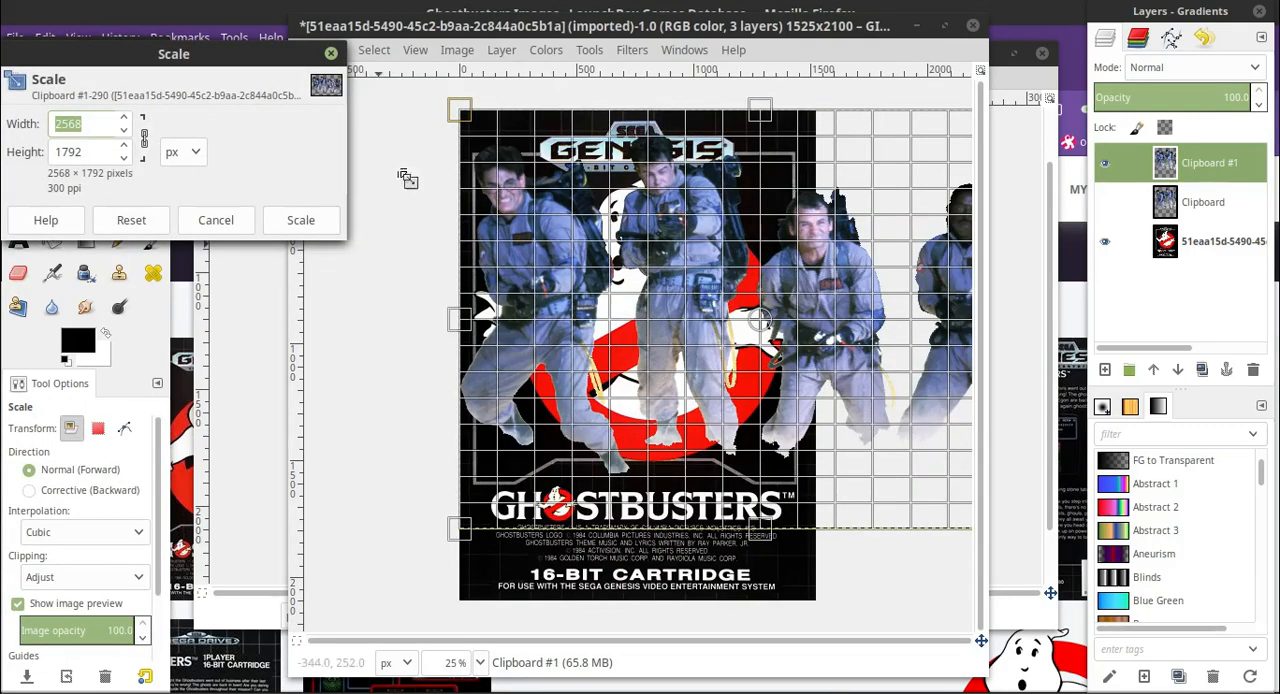
{"action": "left_click_drag", "start_coordinate": [463, 116], "coordinate": [686, 267]}
{"action": "left_click_drag", "start_coordinate": [884, 402], "coordinate": [641, 402]}
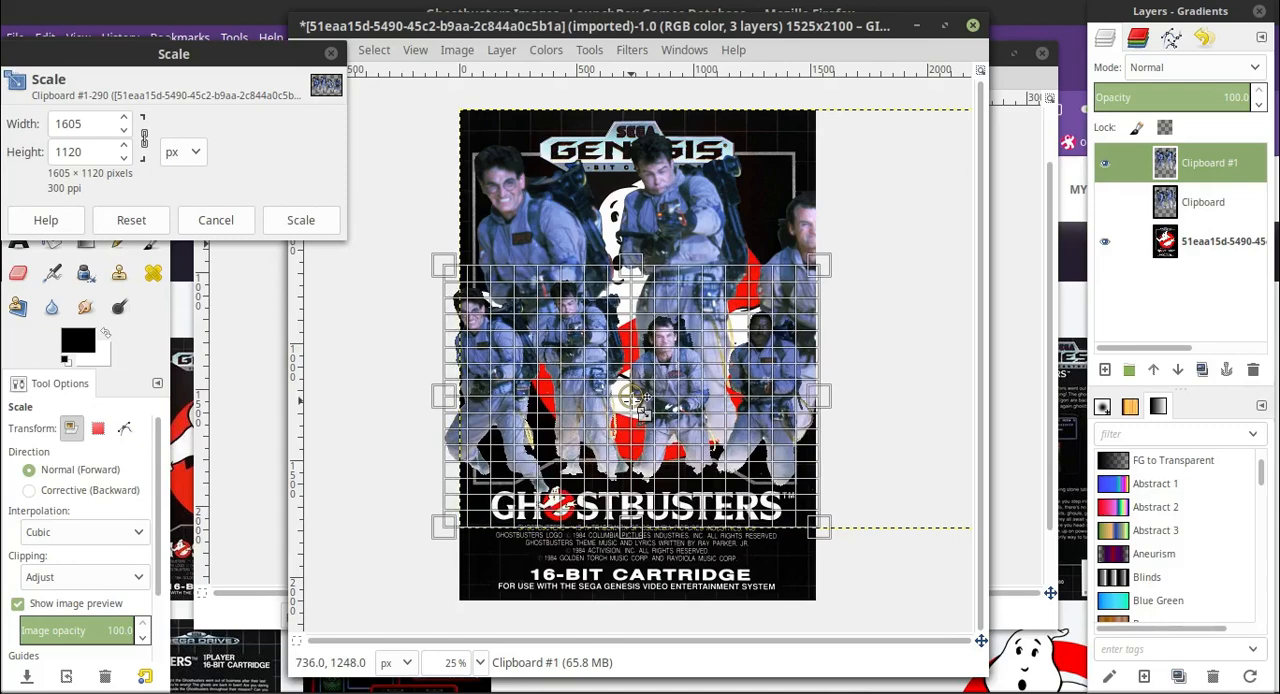
{"action": "left_click_drag", "start_coordinate": [441, 270], "coordinate": [476, 292]}
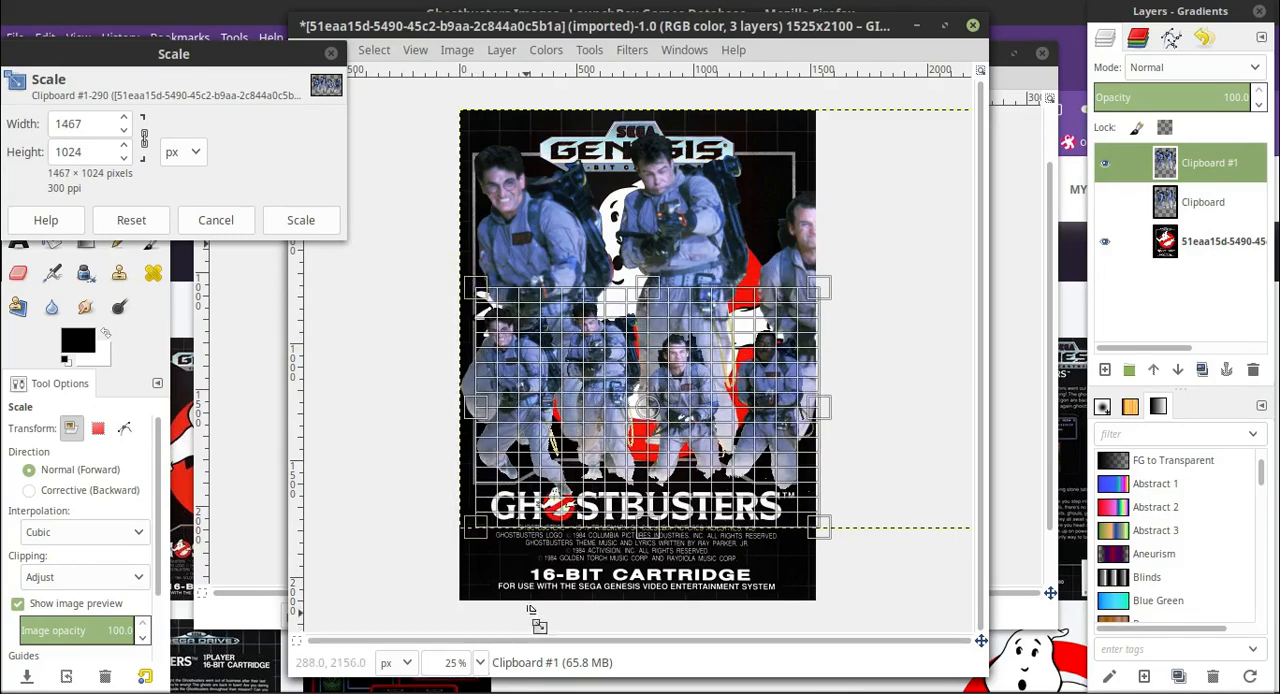
Hide the unscaled Clipboard #1 layer so only the scaling preview shows over the cover.
{"action": "left_click", "coordinate": [490, 663]}
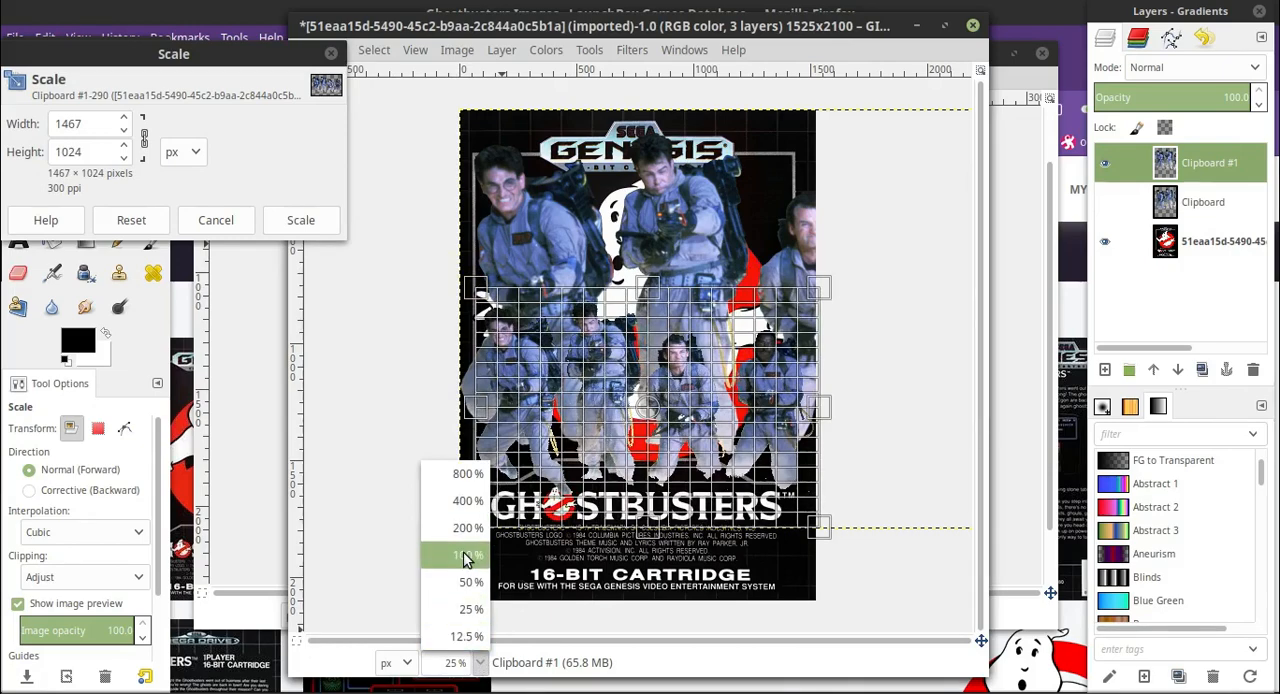
{"action": "left_click", "coordinate": [430, 553]}
{"action": "scroll", "coordinate": [500, 518], "scroll_direction": "down", "scroll_amount": 5}
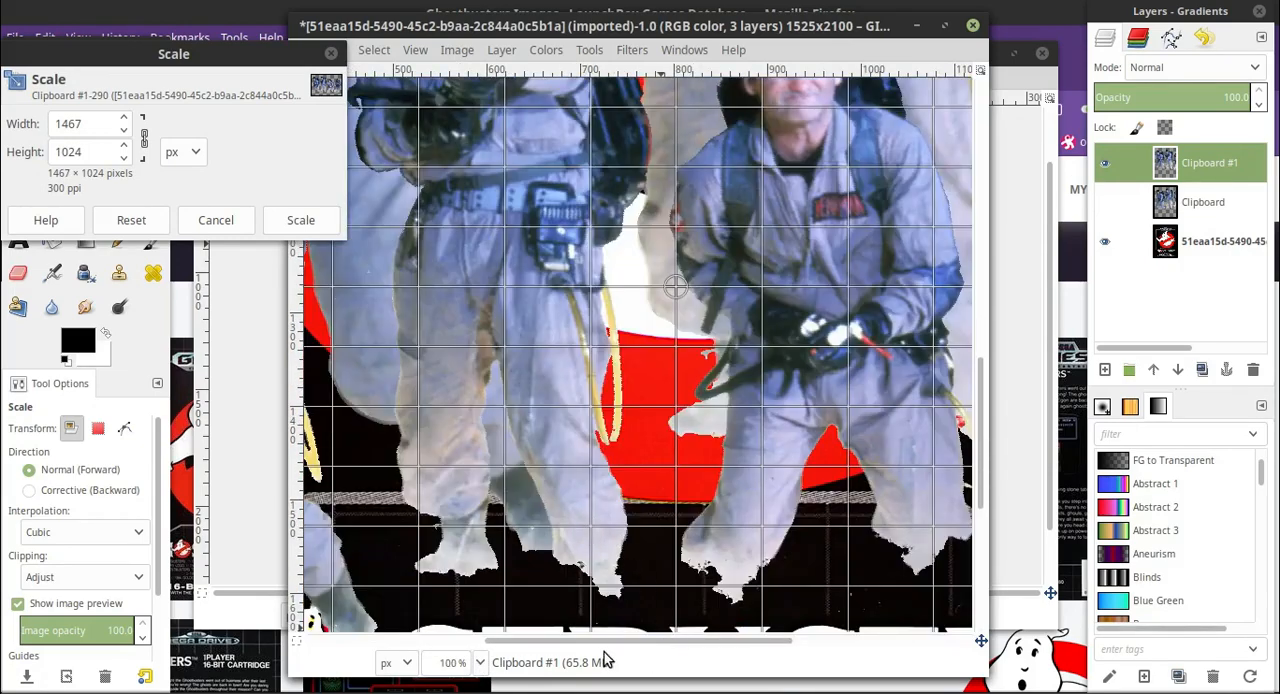
{"action": "left_click_drag", "start_coordinate": [608, 645], "coordinate": [455, 612]}
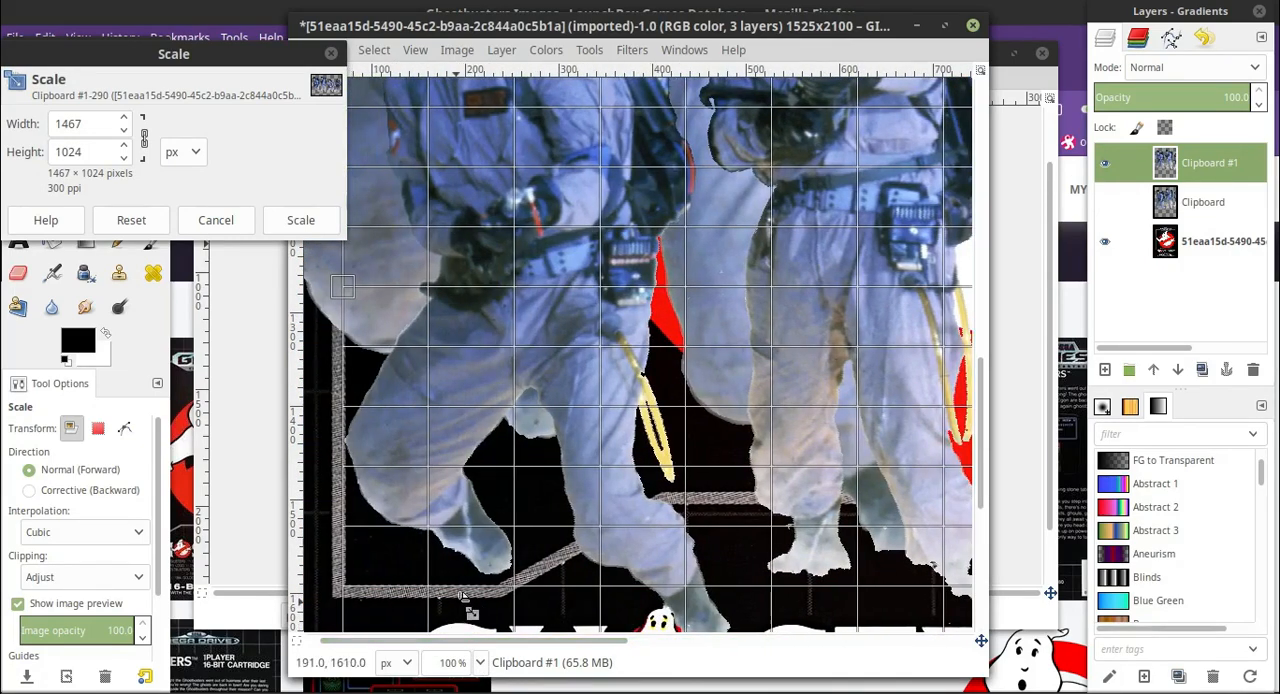
{"action": "scroll", "coordinate": [535, 445], "scroll_direction": "up", "scroll_amount": 3}
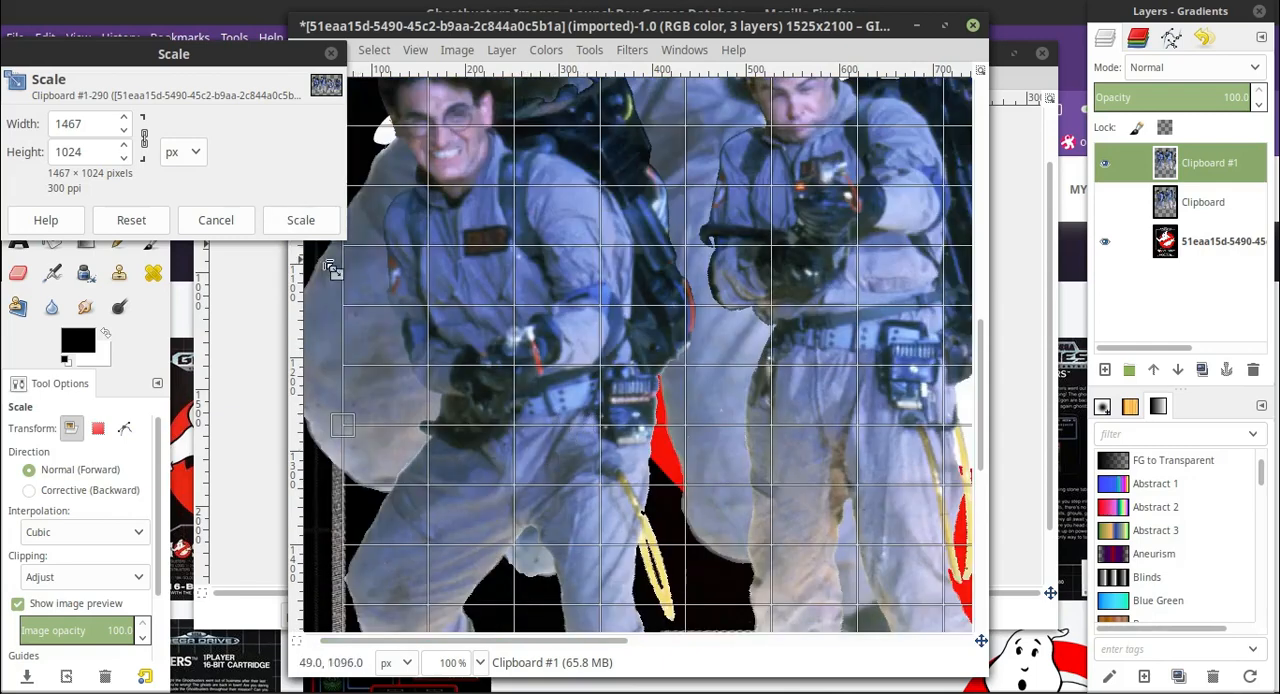
{"action": "left_click", "coordinate": [487, 666]}
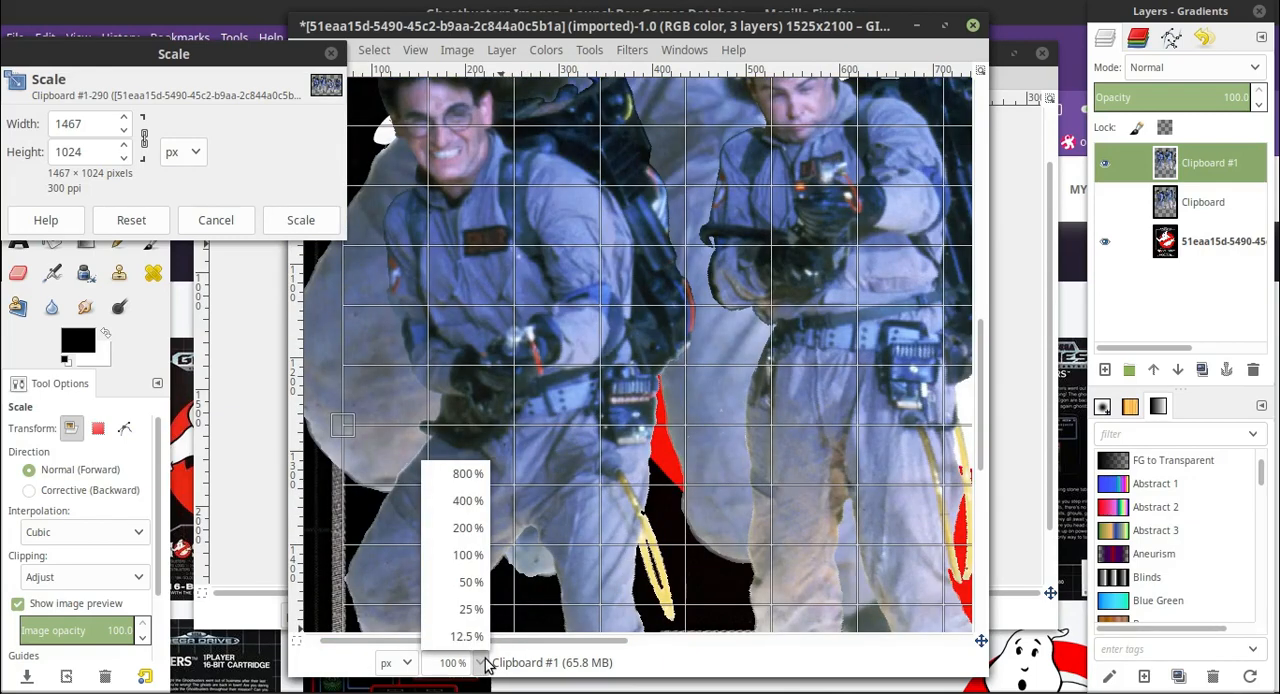
{"action": "left_click", "coordinate": [488, 592]}
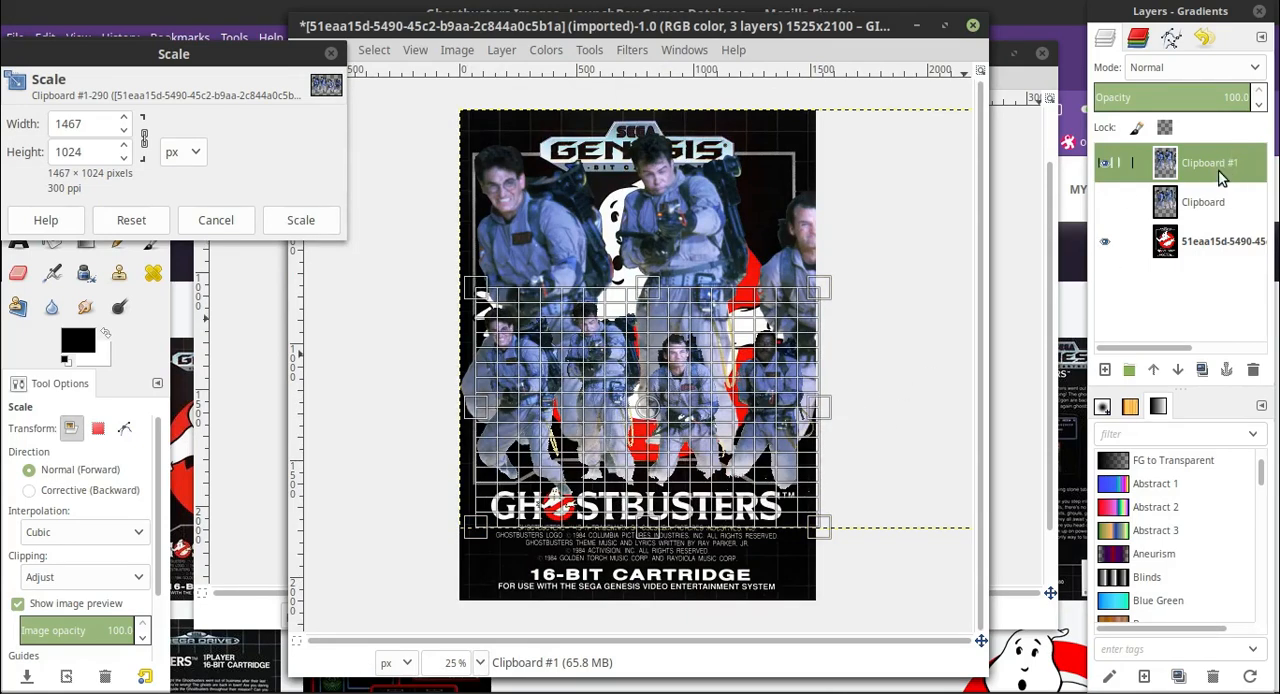
{"action": "left_click", "coordinate": [1105, 162]}
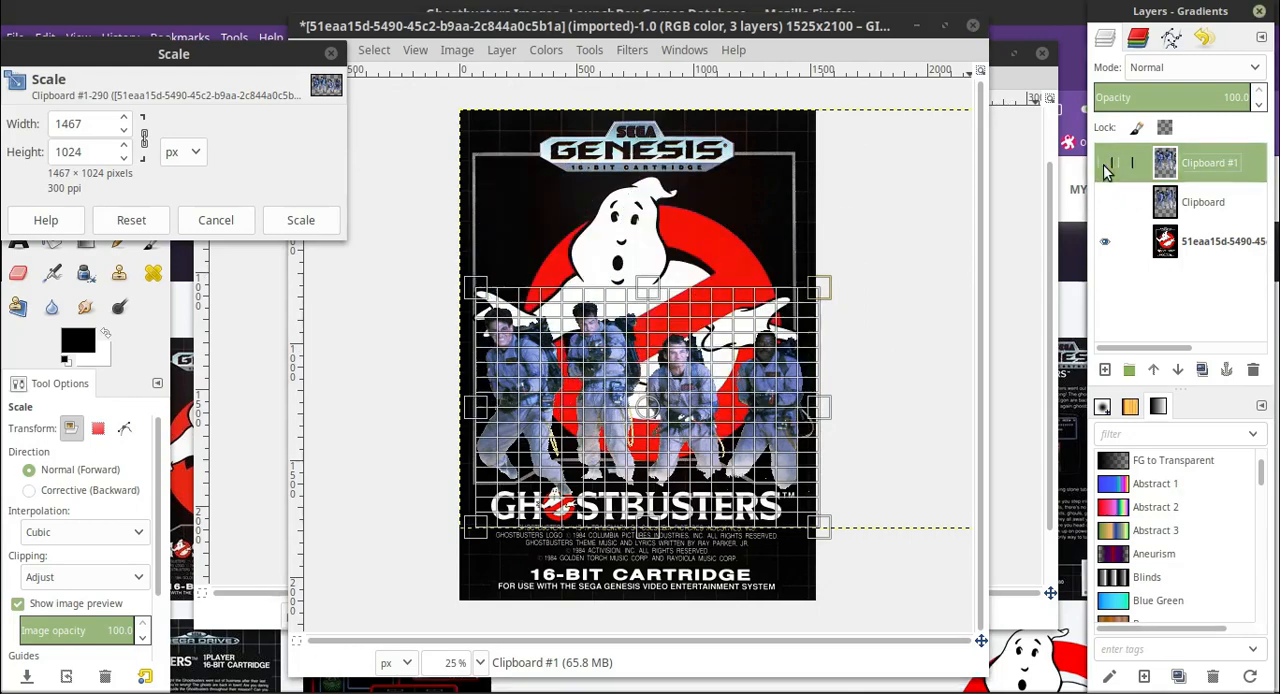
Shrink the group preview from its lower-right corner to 1416 × 988 px, lifting the feet off the GHOSTBUSTERS title.
{"action": "left_click", "coordinate": [480, 664]}
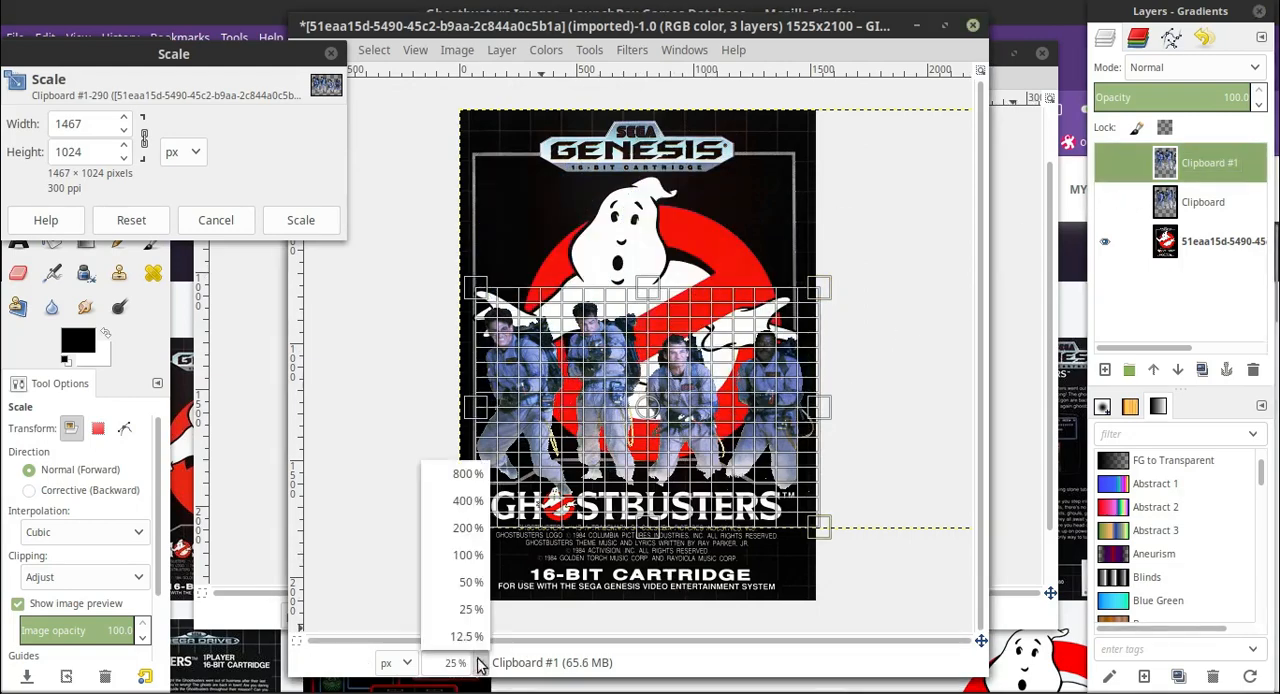
{"action": "left_click", "coordinate": [460, 578]}
{"action": "scroll", "coordinate": [497, 557], "scroll_direction": "down", "scroll_amount": 3}
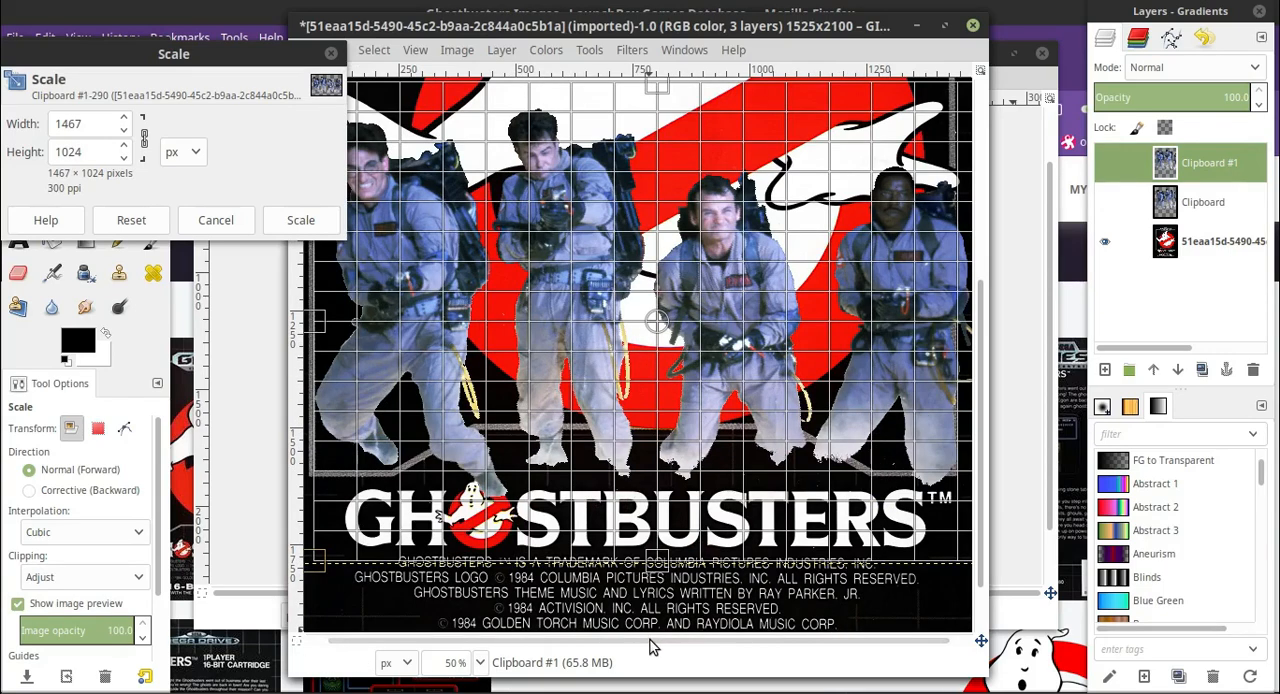
{"action": "left_click_drag", "start_coordinate": [649, 641], "coordinate": [777, 677]}
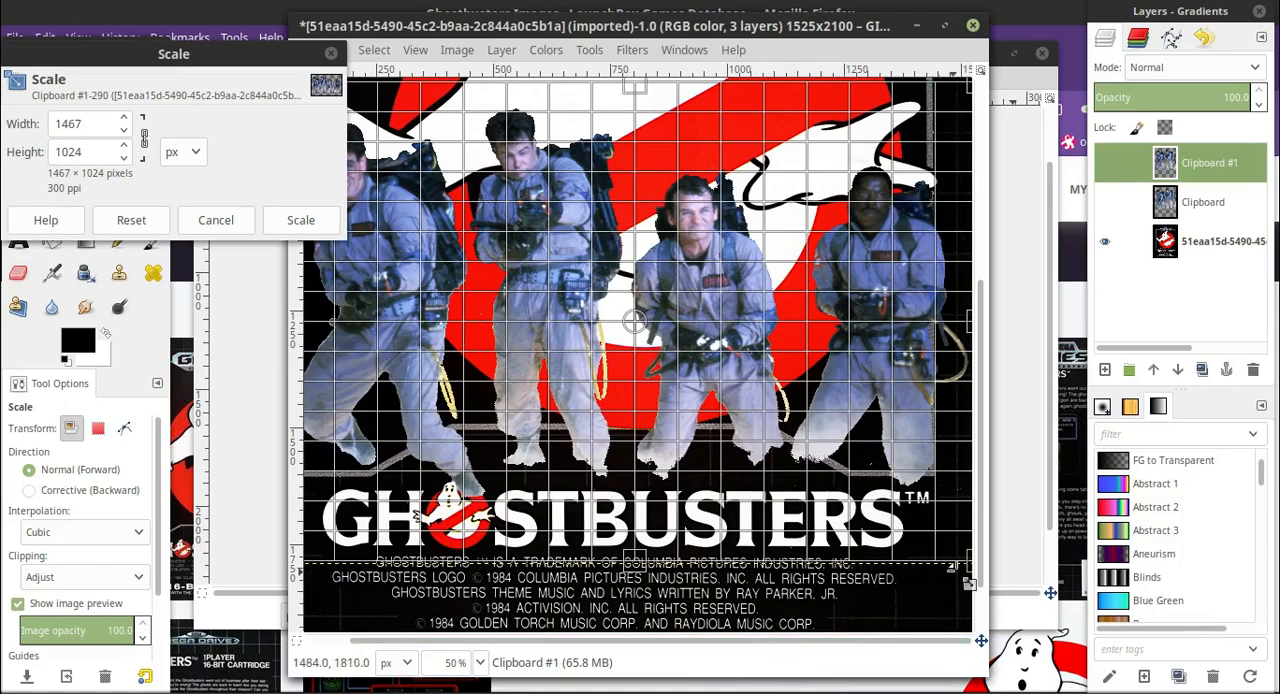
{"action": "left_click_drag", "start_coordinate": [975, 576], "coordinate": [957, 562]}
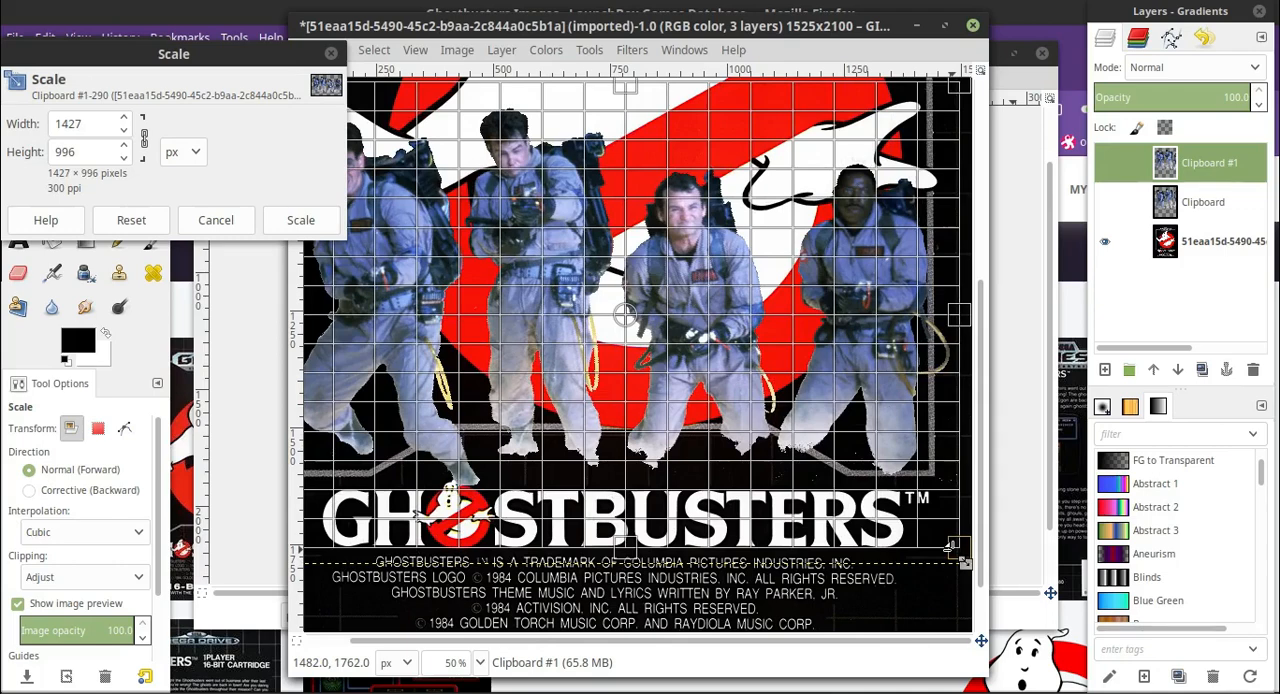
{"action": "left_click_drag", "start_coordinate": [948, 548], "coordinate": [941, 542]}
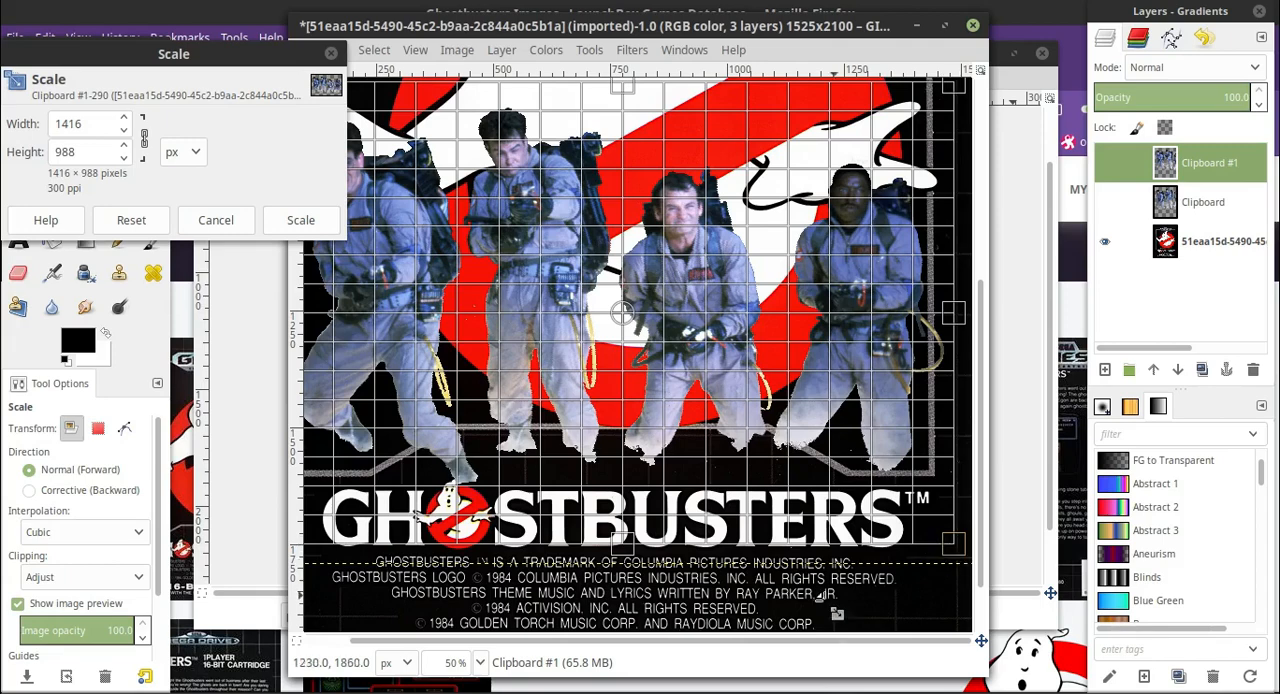
Reduce the group from its upper-left corner to 1407 × 982 px and apply the scaling.
{"action": "left_click_drag", "start_coordinate": [757, 640], "coordinate": [652, 614]}
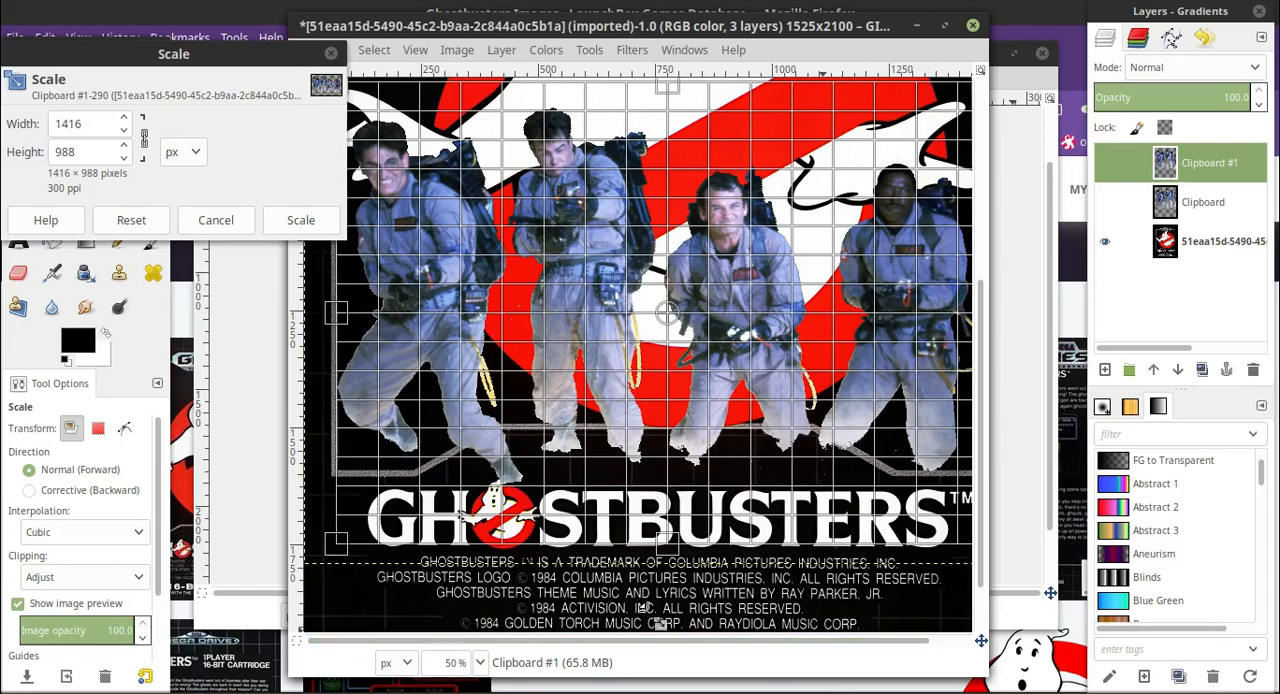
{"action": "left_click_drag", "start_coordinate": [163, 54], "coordinate": [109, 120]}
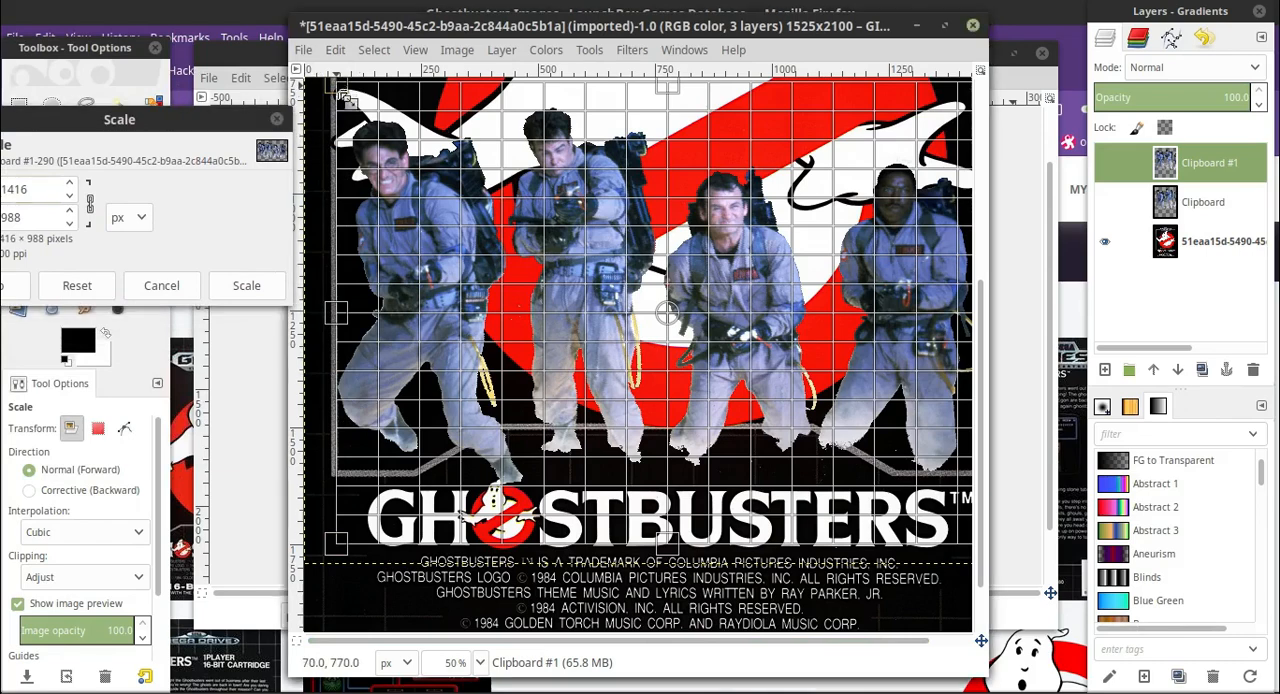
{"action": "left_click_drag", "start_coordinate": [349, 91], "coordinate": [341, 93]}
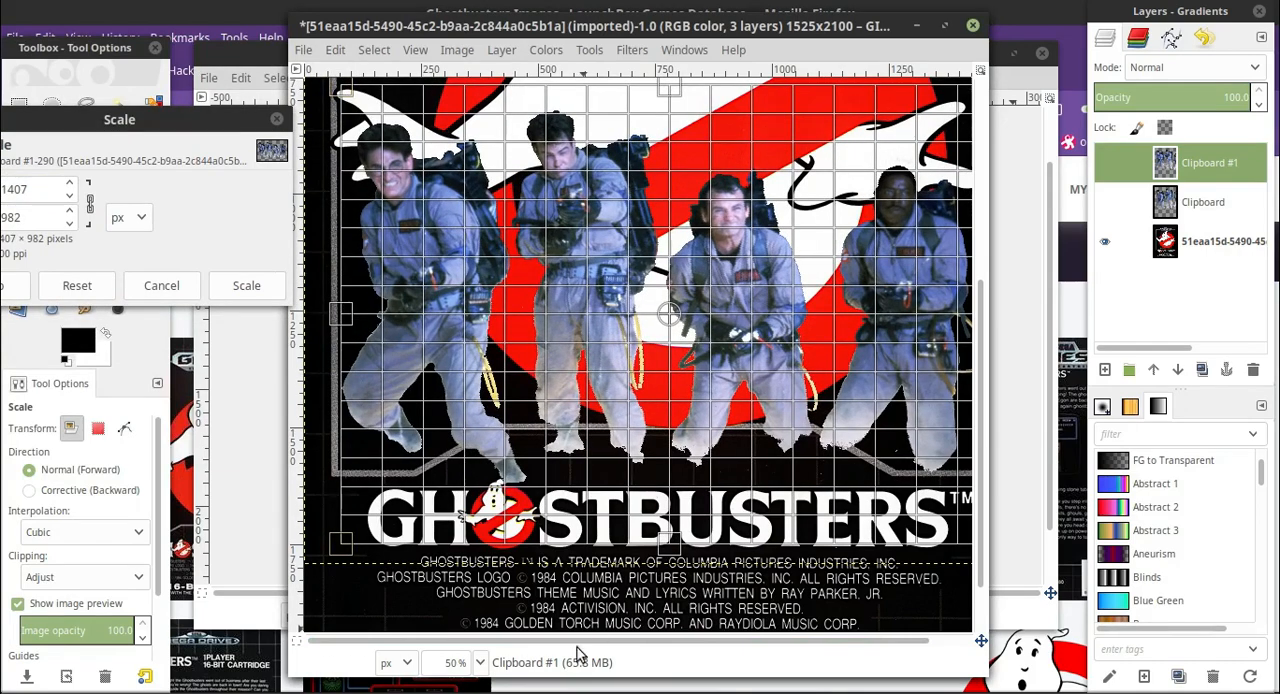
{"action": "left_click_drag", "start_coordinate": [580, 640], "coordinate": [676, 676]}
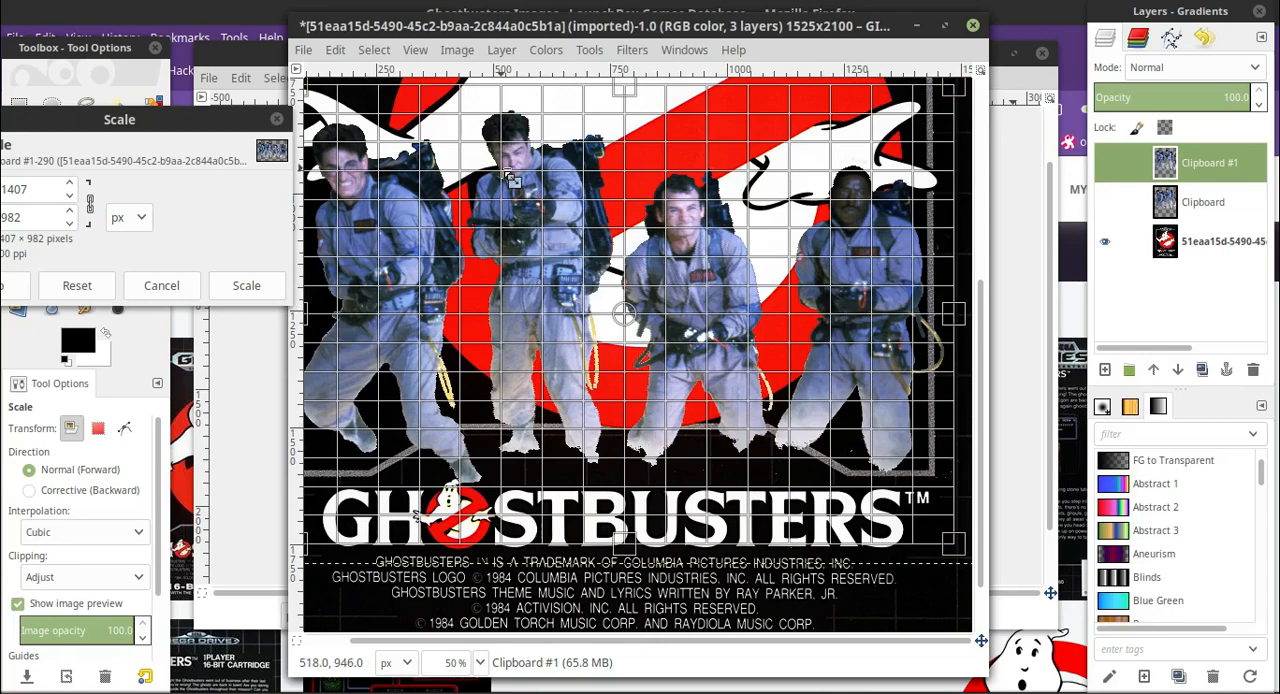
{"action": "left_click_drag", "start_coordinate": [725, 641], "coordinate": [717, 643]}
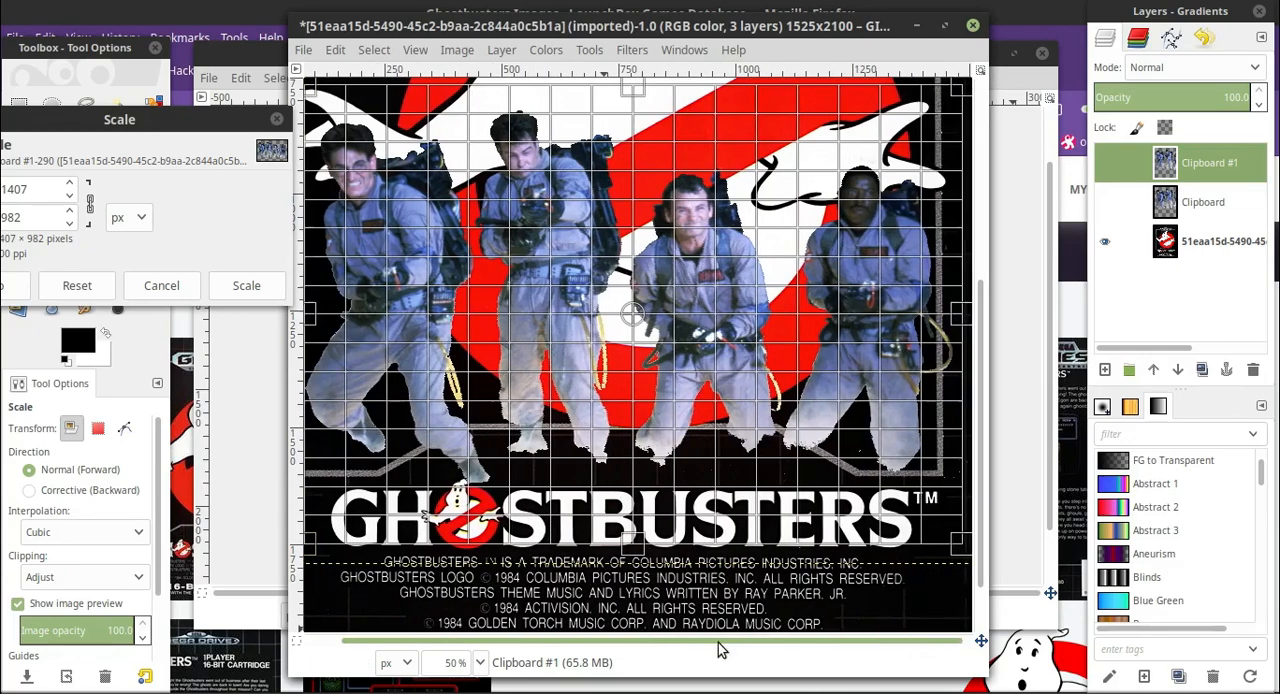
{"action": "scroll", "coordinate": [560, 300], "scroll_direction": "up", "scroll_amount": 3}
{"action": "scroll", "coordinate": [557, 285], "scroll_direction": "down", "scroll_amount": 2}
{"action": "left_click", "coordinate": [246, 286]}
Delete the older, hidden Clipboard layer.
{"action": "left_click_drag", "start_coordinate": [517, 641], "coordinate": [490, 641]}
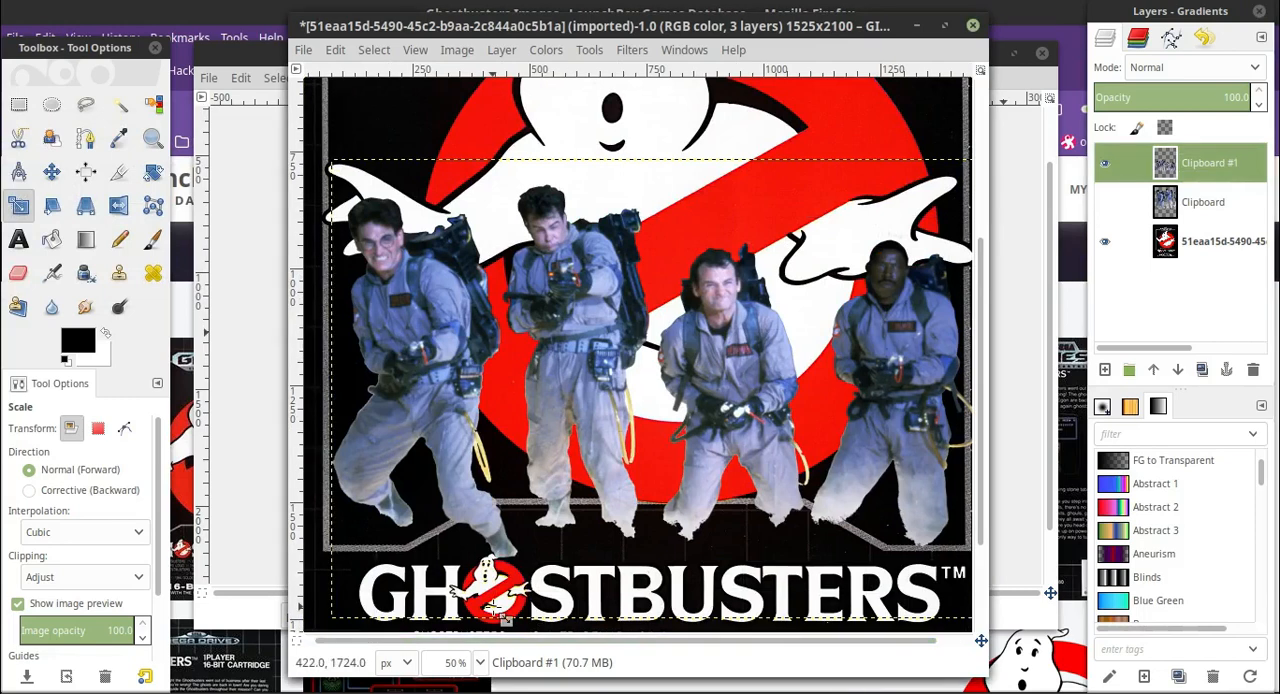
{"action": "left_click", "coordinate": [1203, 202]}
{"action": "left_click", "coordinate": [1253, 370]}
Outline the leftmost man with Free Select and cut him out of the Clipboard #1 layer.
{"action": "left_click", "coordinate": [86, 105]}
{"action": "left_click", "coordinate": [495, 200]}
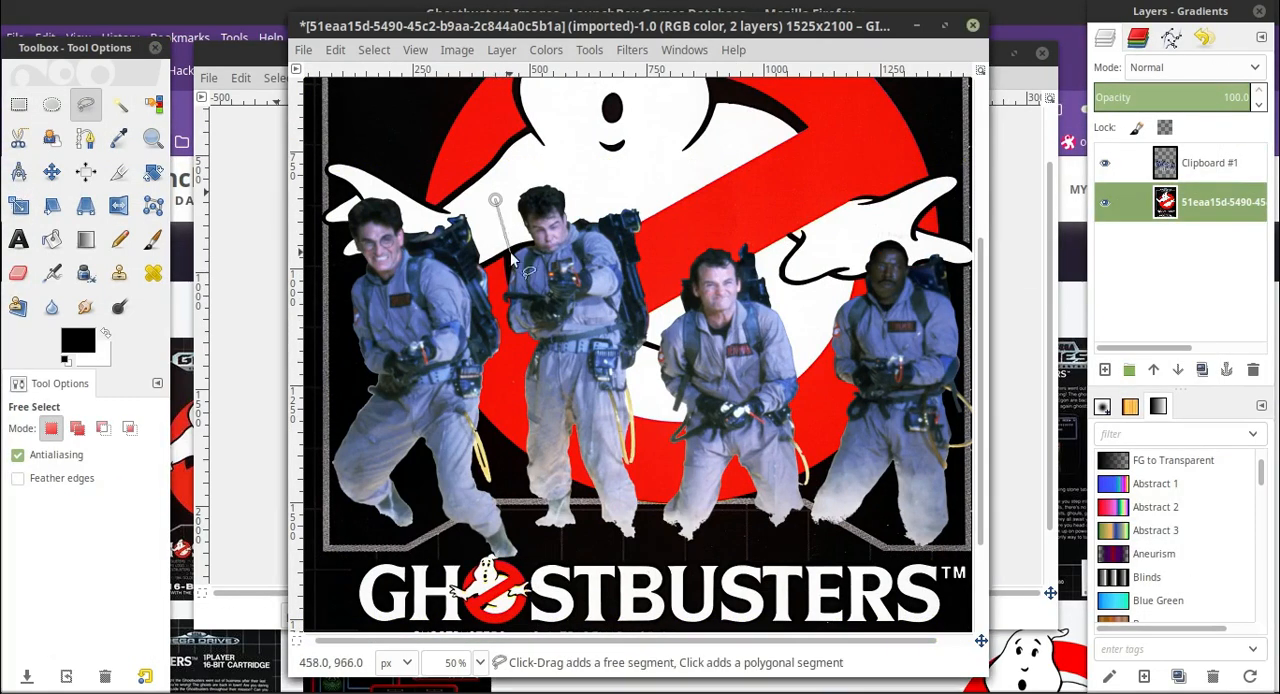
{"action": "mouse_move", "coordinate": [490, 305]}
{"action": "left_mouse_down"}
{"action": "mouse_move", "coordinate": [508, 336]}
{"action": "mouse_move", "coordinate": [506, 470]}
{"action": "mouse_move", "coordinate": [535, 549]}
{"action": "mouse_move", "coordinate": [420, 563]}
{"action": "mouse_move", "coordinate": [343, 363]}
{"action": "left_mouse_up"}
{"action": "left_click", "coordinate": [340, 178]}
{"action": "left_click", "coordinate": [495, 201]}
{"action": "left_click", "coordinate": [1208, 164]}
{"action": "left_click", "coordinate": [336, 51]}
{"action": "left_click", "coordinate": [352, 147]}
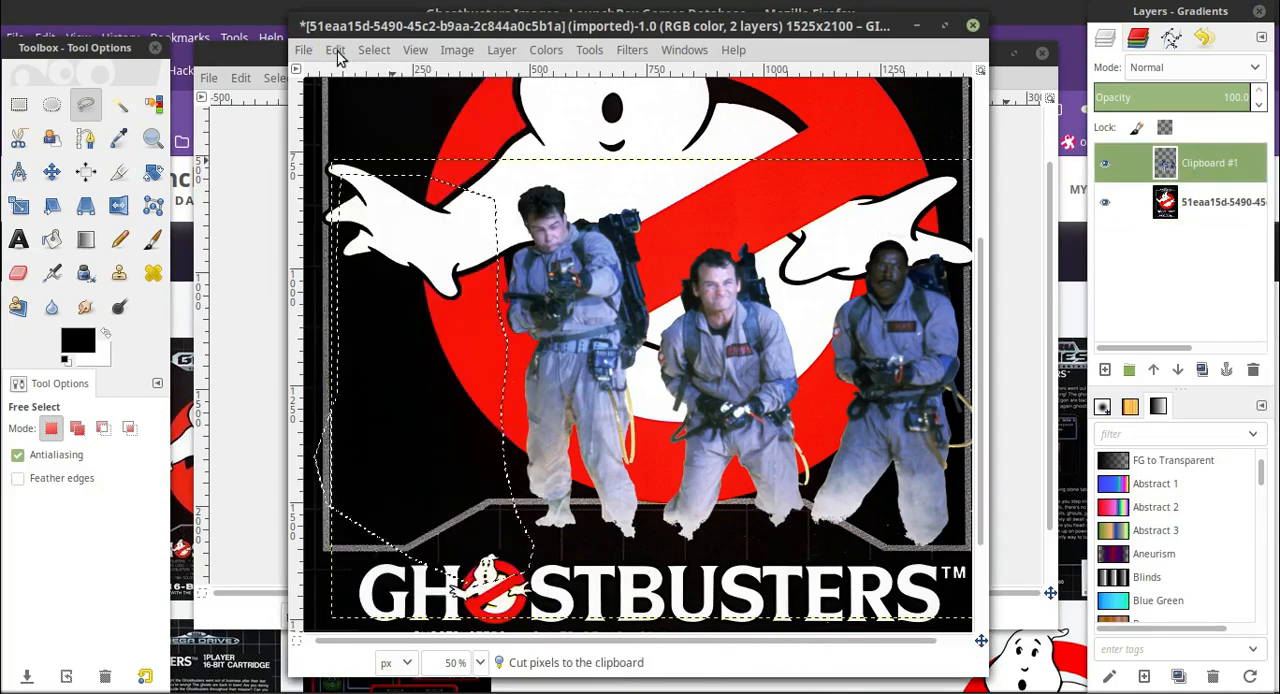
Paste the cut man in place as a new layer named egon.
{"action": "left_click", "coordinate": [337, 52]}
{"action": "left_click", "coordinate": [356, 216]}
{"action": "left_click", "coordinate": [1107, 370]}
{"action": "double_click", "coordinate": [1210, 163]}
{"action": "type", "text": "egon"}
Outline the second man from the left with Free Select and cut him out of the Clipboard #1 layer.
{"action": "left_click", "coordinate": [1219, 201]}
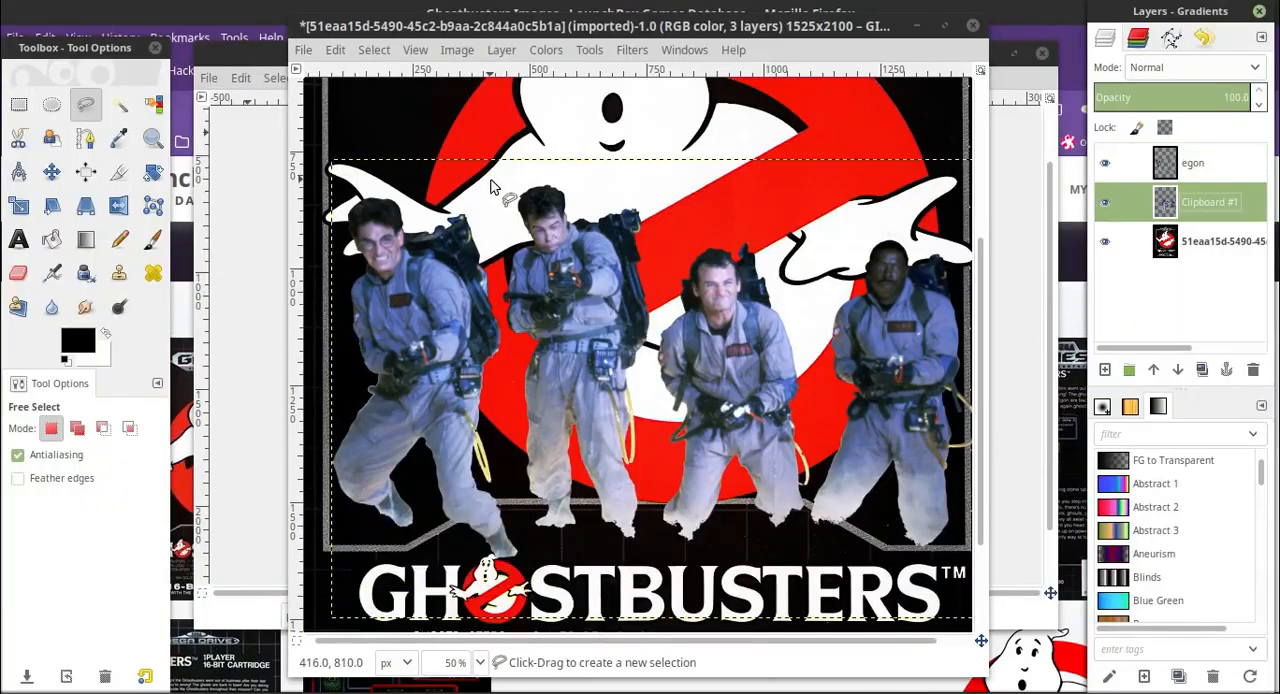
{"action": "left_click", "coordinate": [491, 180]}
{"action": "left_click", "coordinate": [495, 285]}
{"action": "left_click", "coordinate": [496, 310]}
{"action": "left_click", "coordinate": [515, 362]}
{"action": "left_click", "coordinate": [547, 538]}
{"action": "left_click", "coordinate": [650, 548]}
{"action": "left_click", "coordinate": [648, 359]}
{"action": "left_click", "coordinate": [664, 291]}
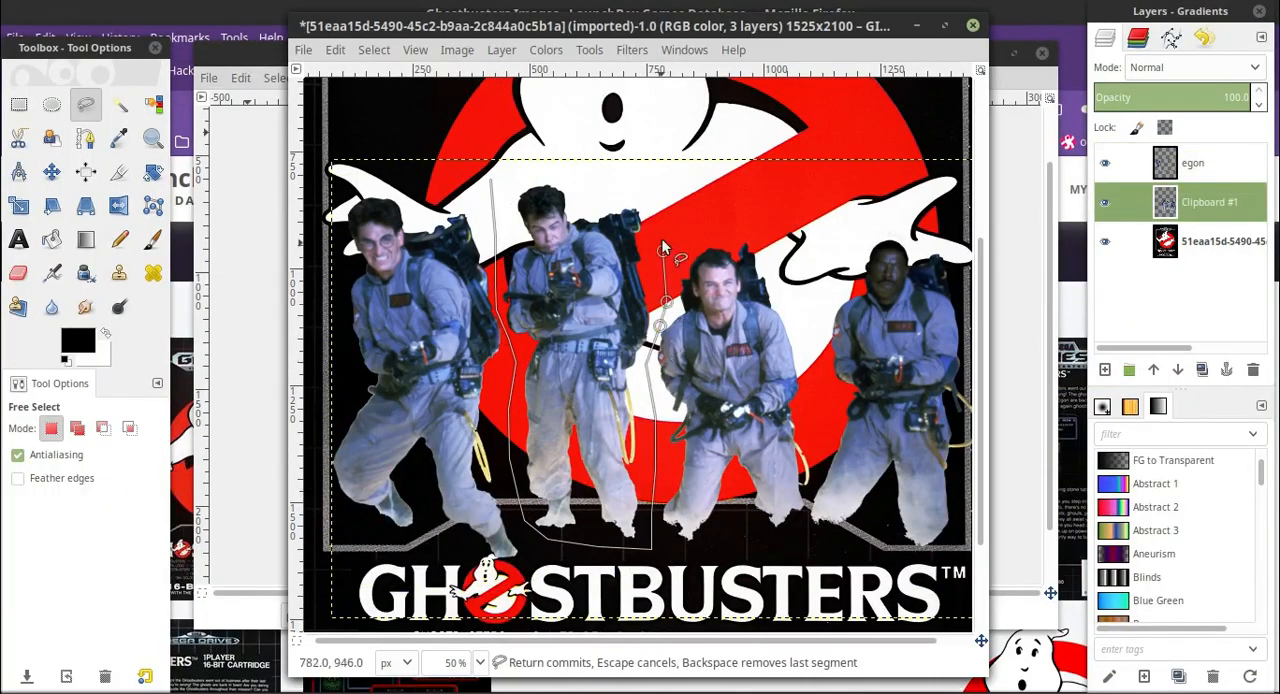
{"action": "left_click", "coordinate": [655, 187]}
{"action": "left_click", "coordinate": [584, 170]}
{"action": "left_click", "coordinate": [491, 180]}
{"action": "left_click", "coordinate": [335, 50]}
{"action": "left_click", "coordinate": [362, 178]}
Paste the second man in place as a new layer named ray.
{"action": "left_click", "coordinate": [335, 50]}
{"action": "left_click", "coordinate": [360, 248]}
{"action": "left_click", "coordinate": [1105, 370]}
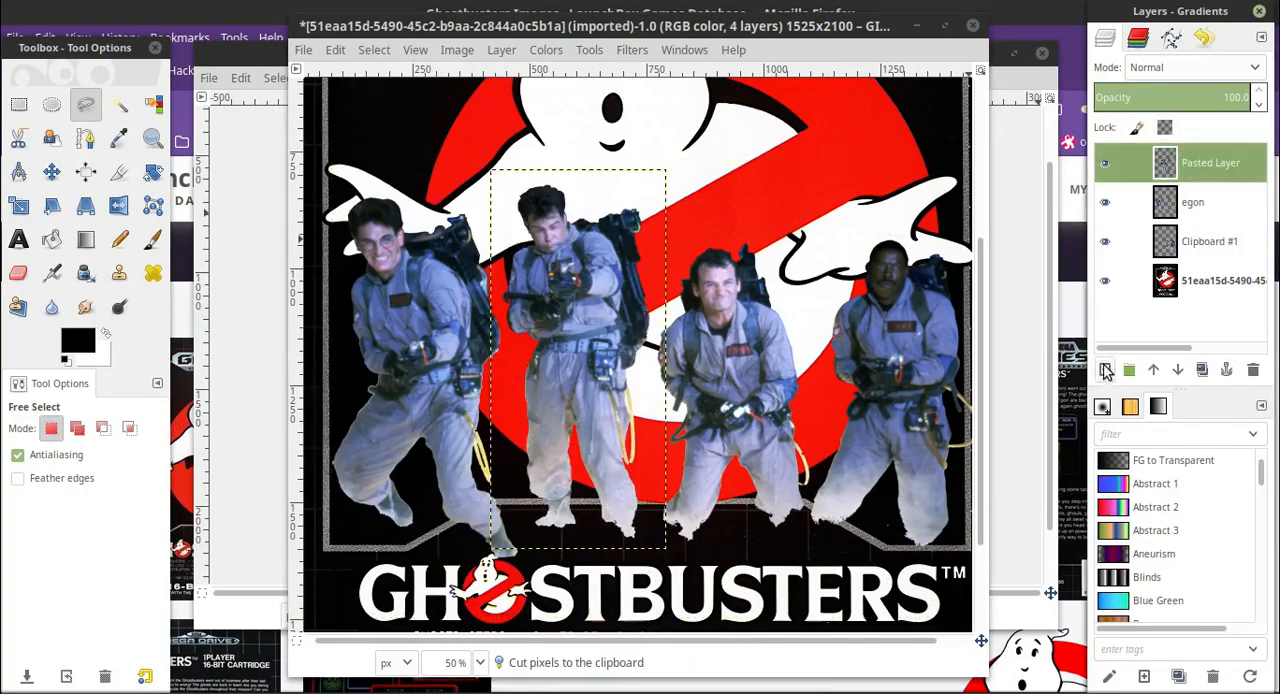
{"action": "double_click", "coordinate": [1210, 163]}
{"action": "type", "text": "ray"}
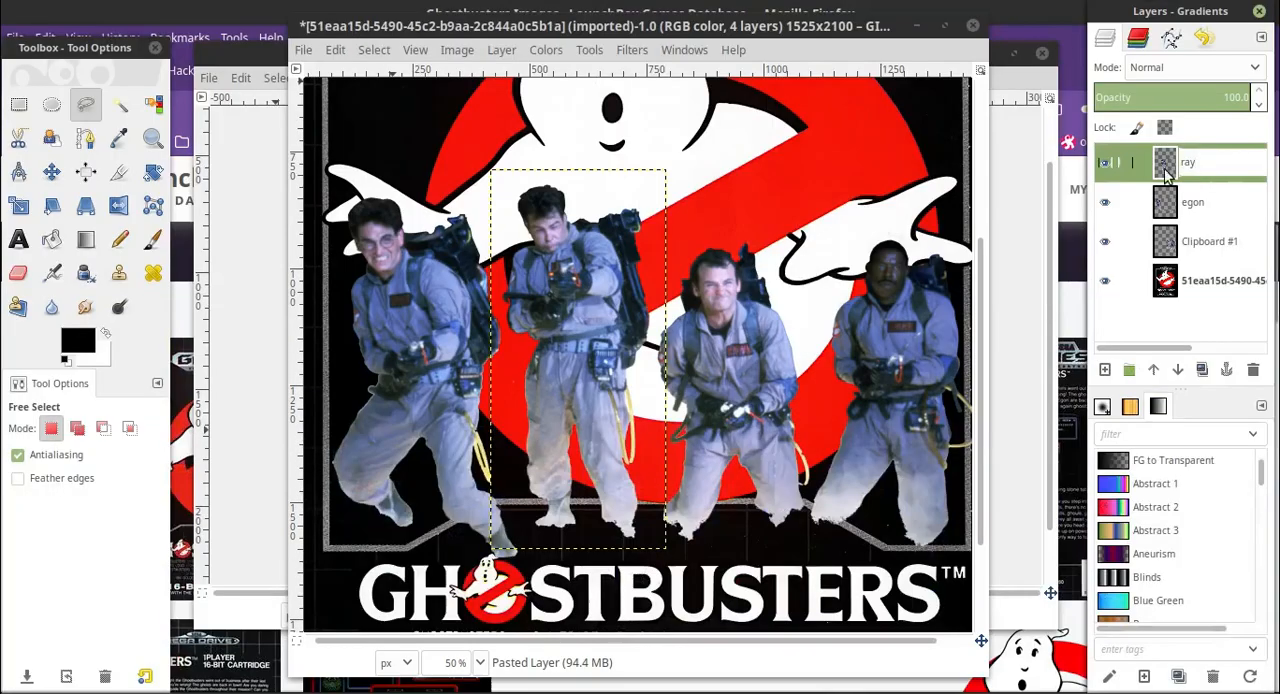
Outline the third man from the left with Free Select and cut him out of the group layer.
{"action": "left_click", "coordinate": [1219, 201]}
{"action": "left_click", "coordinate": [679, 233]}
{"action": "left_click", "coordinate": [643, 384]}
{"action": "left_click", "coordinate": [655, 533]}
{"action": "left_click", "coordinate": [742, 554]}
{"action": "left_click", "coordinate": [804, 535]}
{"action": "left_click", "coordinate": [829, 436]}
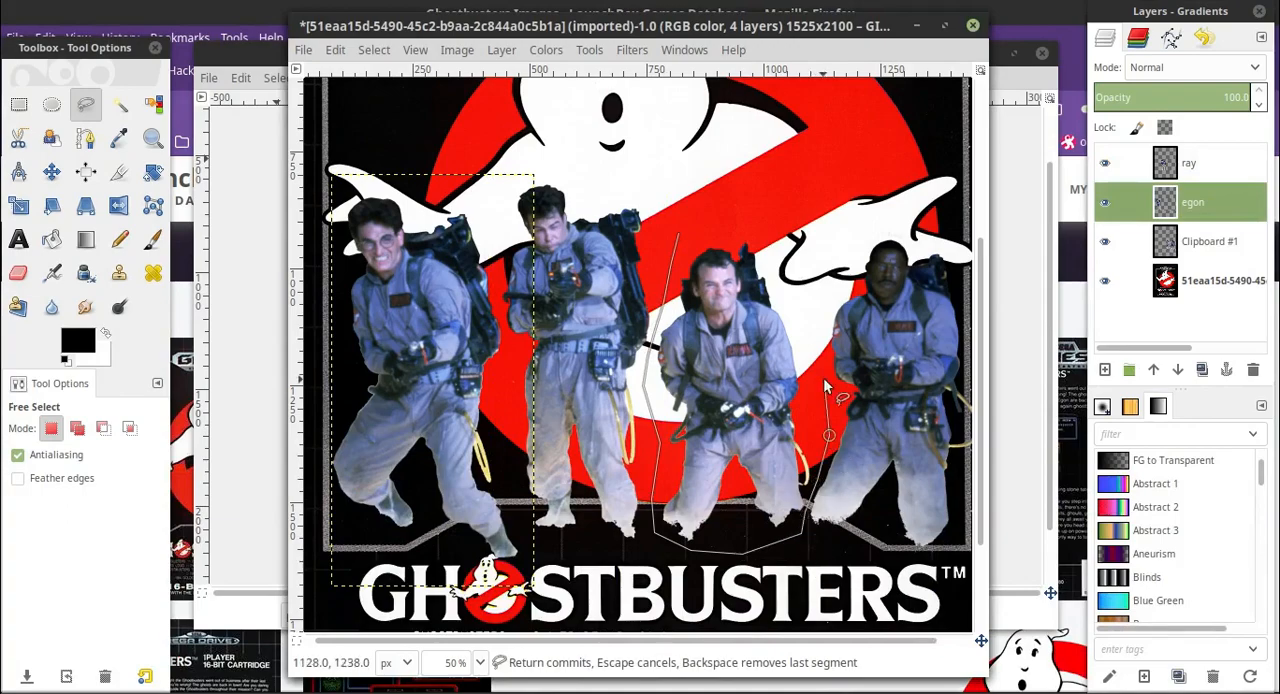
{"action": "left_click", "coordinate": [790, 243]}
{"action": "left_click", "coordinate": [737, 222]}
{"action": "left_click", "coordinate": [679, 233]}
{"action": "left_click", "coordinate": [335, 50]}
{"action": "left_click", "coordinate": [362, 178]}
{"action": "left_click", "coordinate": [335, 50]}
Paste the third man in place as a new layer named peter.
{"action": "left_click", "coordinate": [360, 248]}
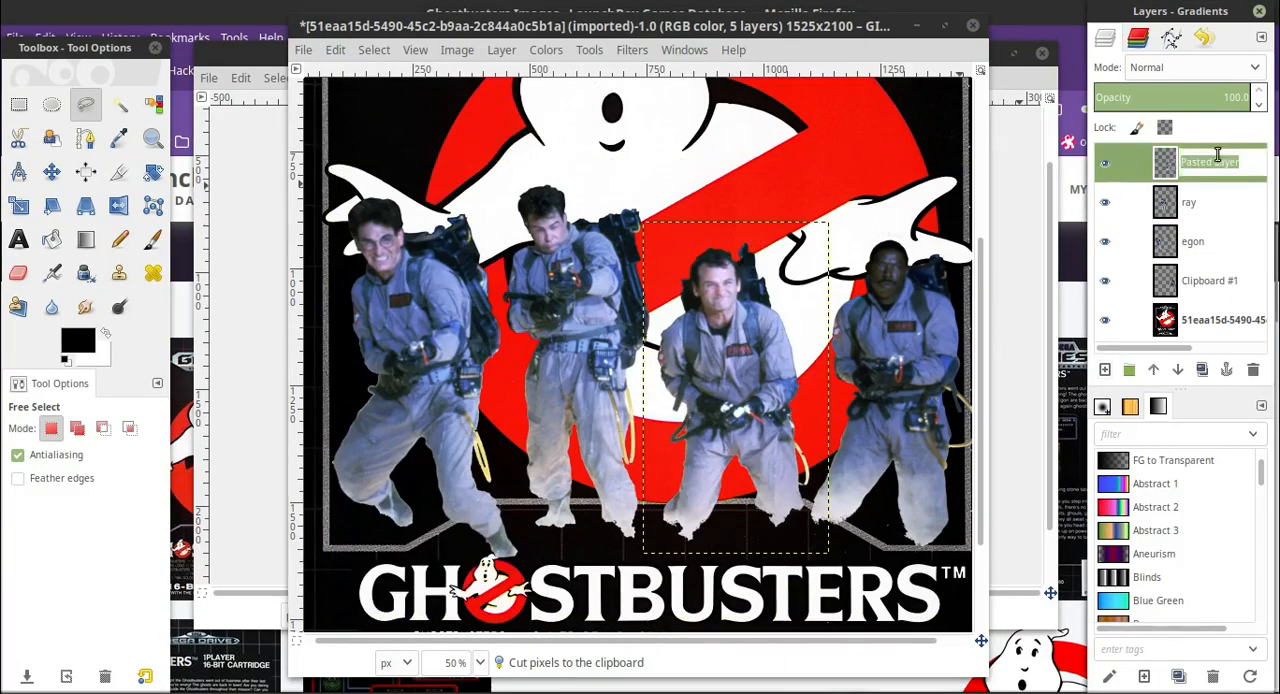
{"action": "left_click", "coordinate": [1105, 370]}
{"action": "double_click", "coordinate": [1210, 163]}
{"action": "type", "text": "peter"}
Outline the rightmost man, including his hose, with Free Select and cut him out of the Clipboard #1 layer.
{"action": "left_click", "coordinate": [1207, 201]}
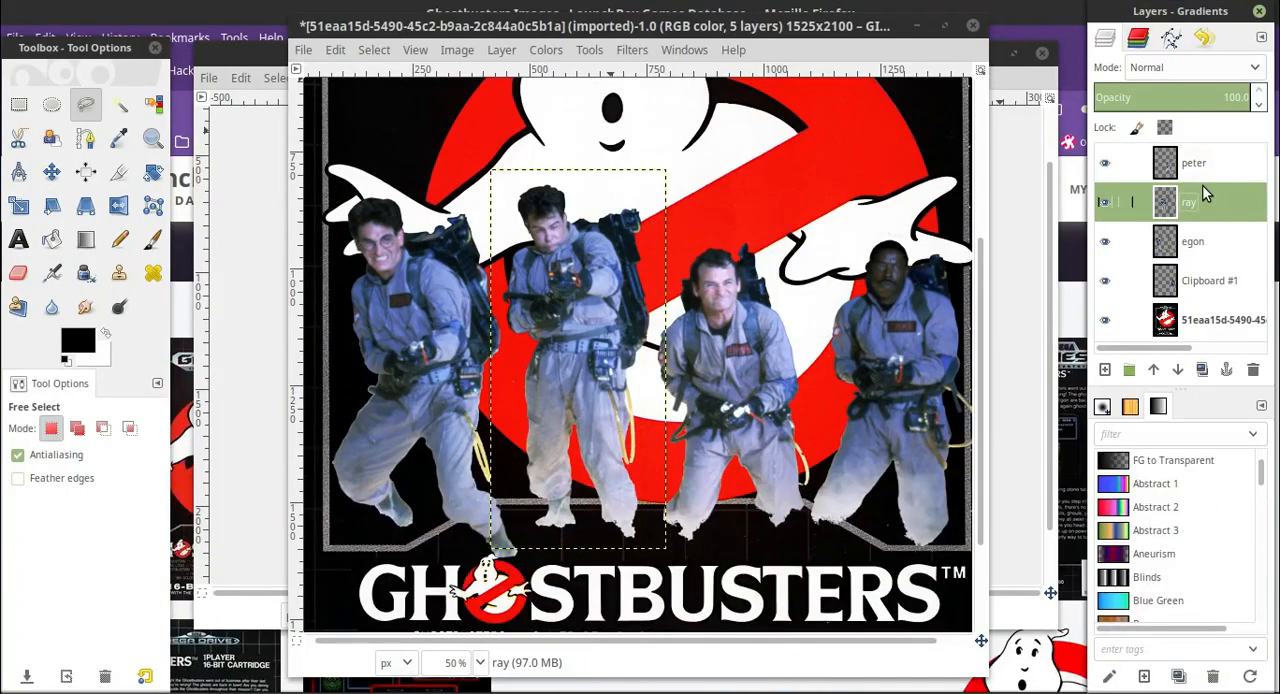
{"action": "left_click", "coordinate": [1219, 273]}
{"action": "left_click", "coordinate": [88, 104]}
{"action": "left_click_drag", "start_coordinate": [720, 641], "coordinate": [760, 641]}
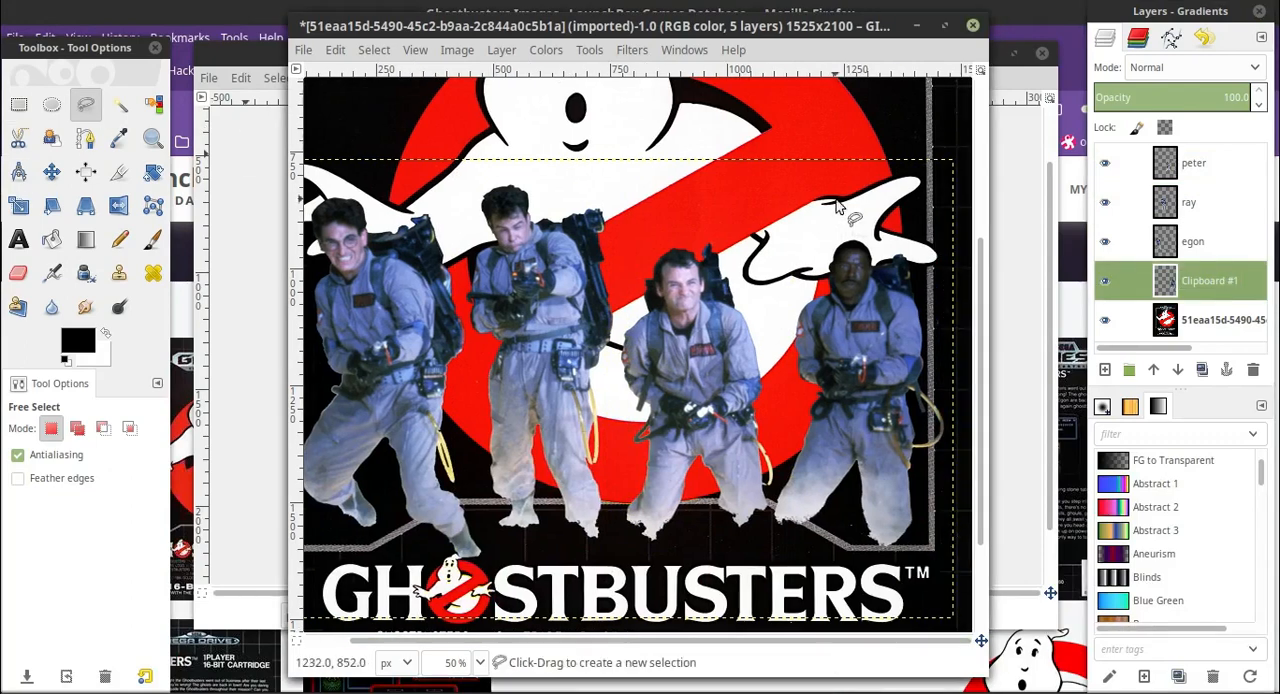
{"action": "left_click", "coordinate": [822, 210]}
{"action": "left_click", "coordinate": [935, 238]}
{"action": "left_click", "coordinate": [951, 280]}
{"action": "mouse_move", "coordinate": [958, 469]}
{"action": "left_mouse_down"}
{"action": "mouse_move", "coordinate": [767, 517]}
{"action": "mouse_move", "coordinate": [791, 438]}
{"action": "mouse_move", "coordinate": [822, 211]}
{"action": "left_mouse_up"}
{"action": "key", "text": "Return"}
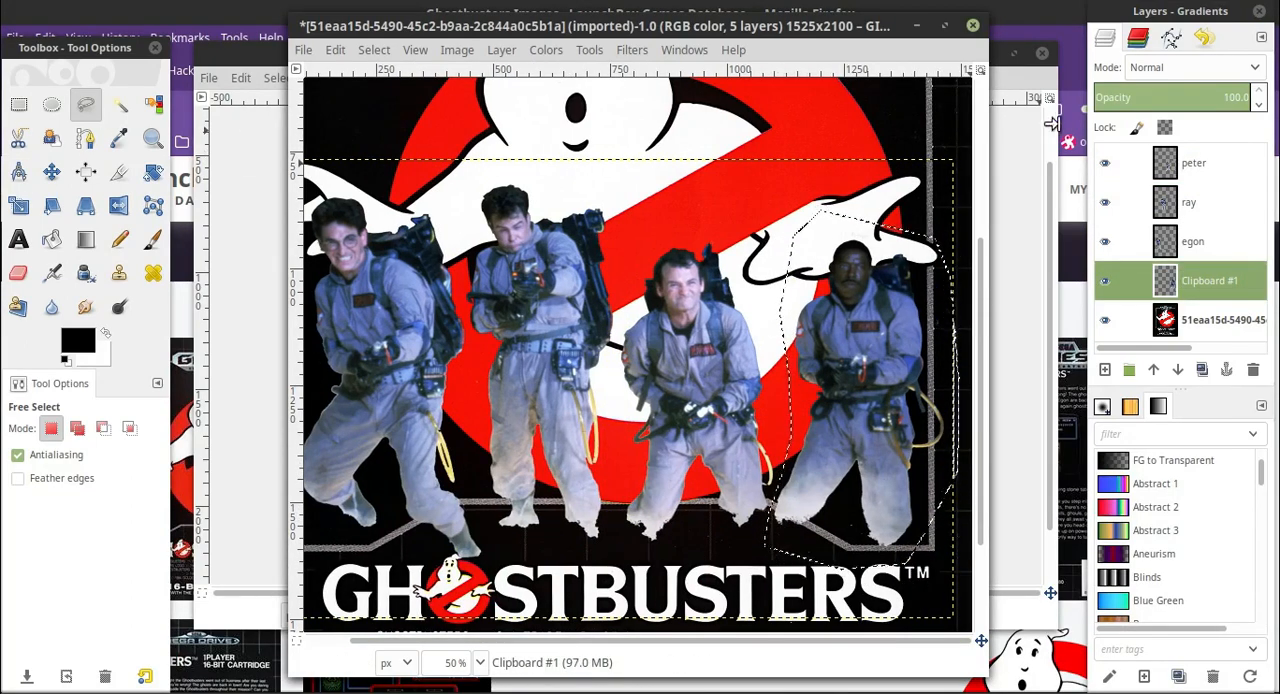
{"action": "left_click", "coordinate": [335, 49]}
{"action": "left_click", "coordinate": [355, 144]}
Paste the rightmost man in place as a new layer named winston.
{"action": "key", "text": "ctrl+v"}
{"action": "left_click", "coordinate": [1105, 370]}
{"action": "double_click", "coordinate": [1207, 162]}
{"action": "type", "text": "w"}
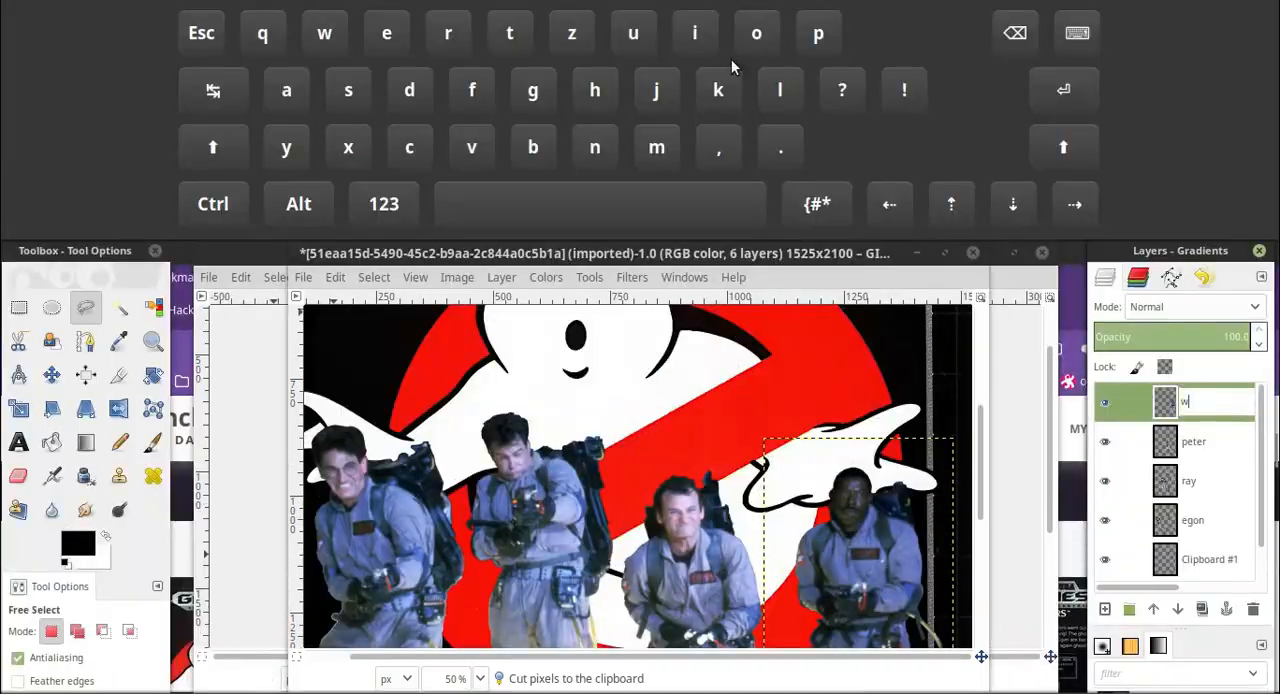
{"action": "type", "text": "inston"}
{"action": "left_click", "coordinate": [1077, 33]}
Delete the leftover Clipboard #1 layer.
{"action": "left_click", "coordinate": [1194, 202]}
{"action": "scroll", "coordinate": [1203, 318], "scroll_direction": "down", "scroll_amount": 2}
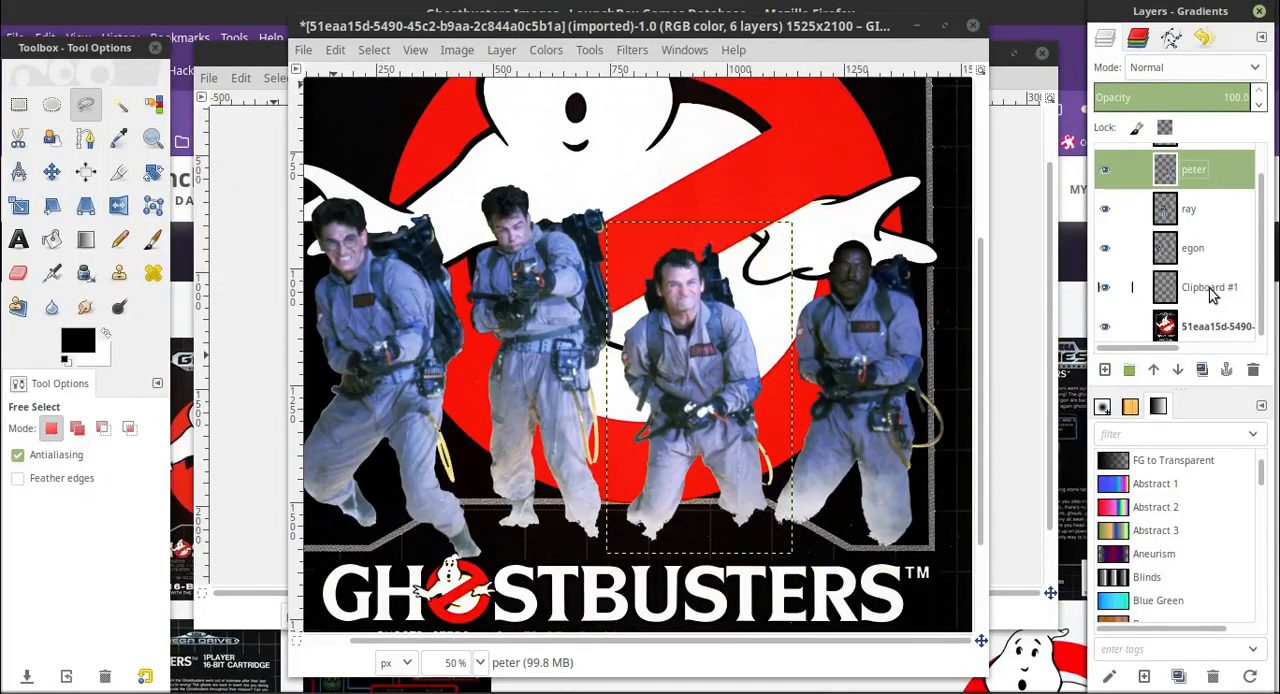
{"action": "right_click", "coordinate": [1210, 291]}
{"action": "left_click", "coordinate": [1143, 193]}
Move the ray figure up between peter and winston, and shift the egon figure slightly down.
{"action": "key", "text": "m"}
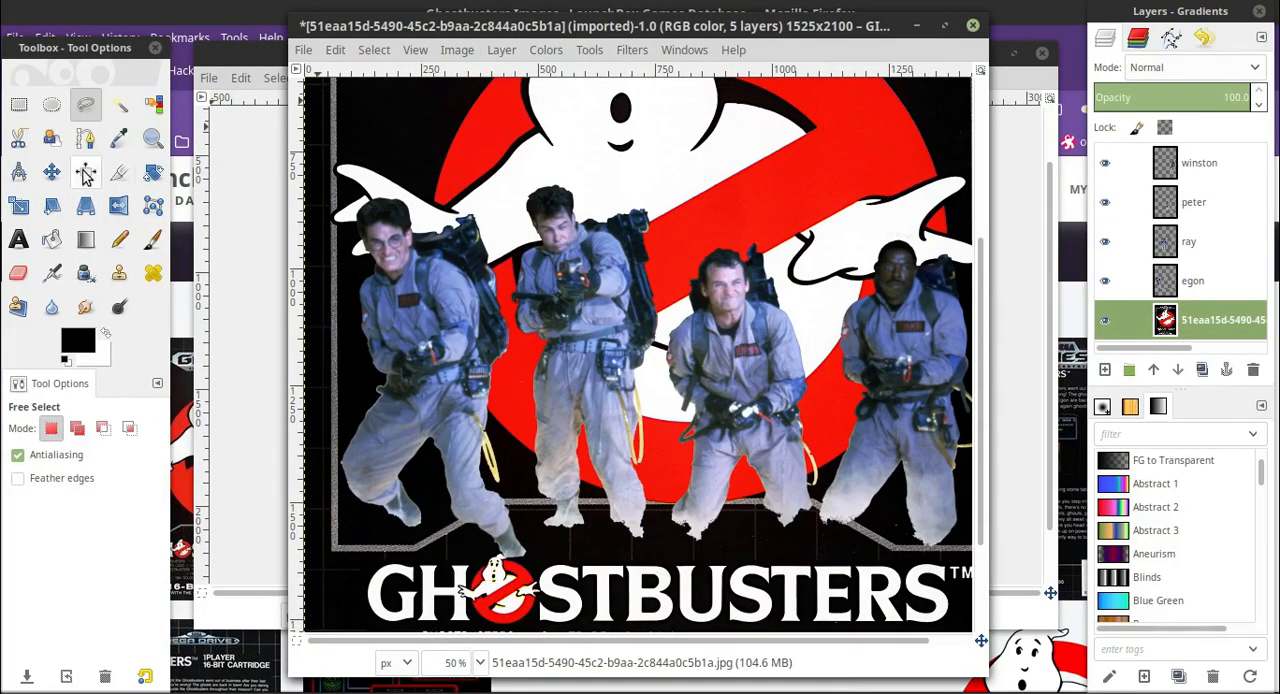
{"action": "left_click_drag", "start_coordinate": [568, 385], "coordinate": [789, 288]}
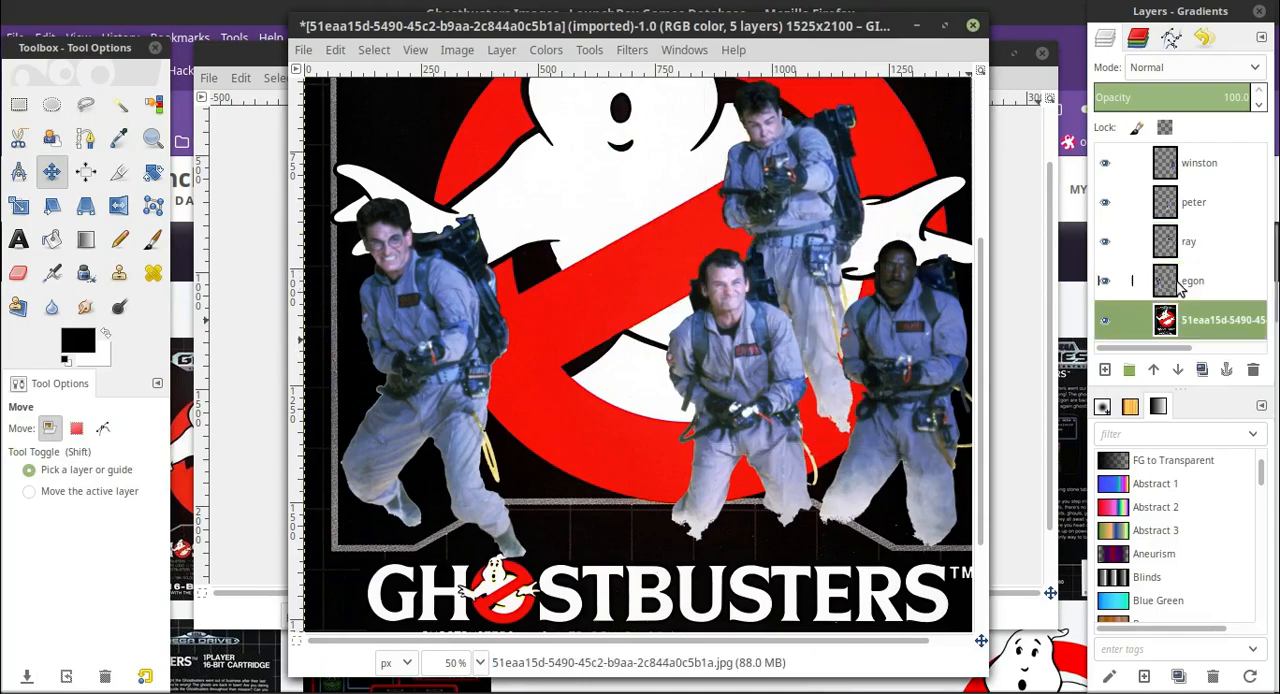
{"action": "mouse_move", "coordinate": [428, 339]}
{"action": "left_mouse_down"}
{"action": "mouse_move", "coordinate": [425, 378]}
{"action": "mouse_move", "coordinate": [429, 358]}
{"action": "left_mouse_up"}
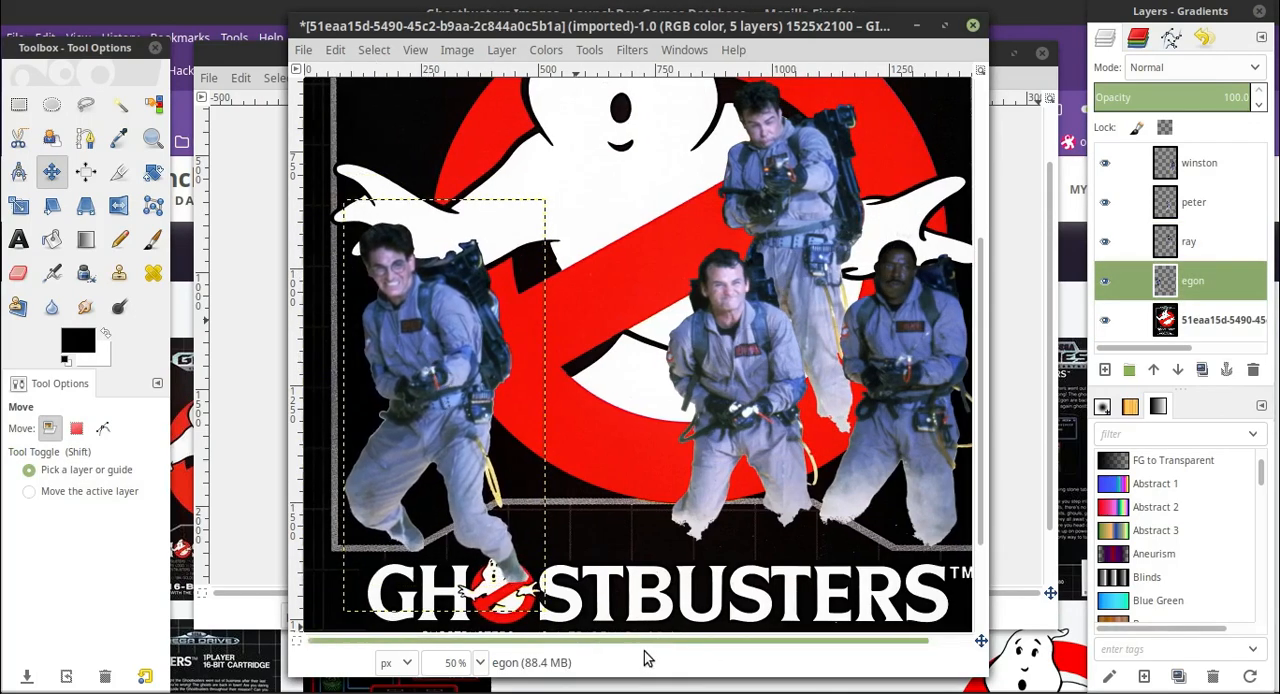
{"action": "left_click_drag", "start_coordinate": [384, 484], "coordinate": [379, 459]}
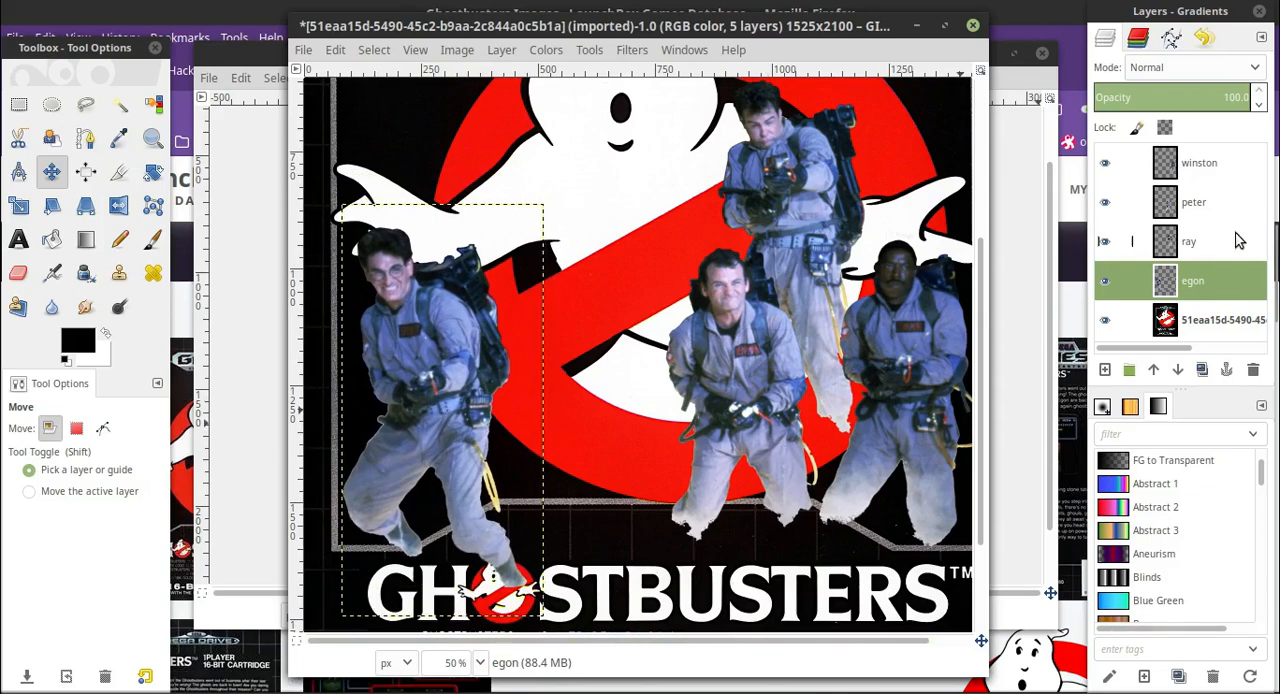
Move the peter figure beside egon and the winston figure into the third place of the lineup.
{"action": "left_click", "coordinate": [1195, 202]}
{"action": "left_click_drag", "start_coordinate": [745, 390], "coordinate": [632, 382]}
{"action": "left_click_drag", "start_coordinate": [824, 641], "coordinate": [866, 684]}
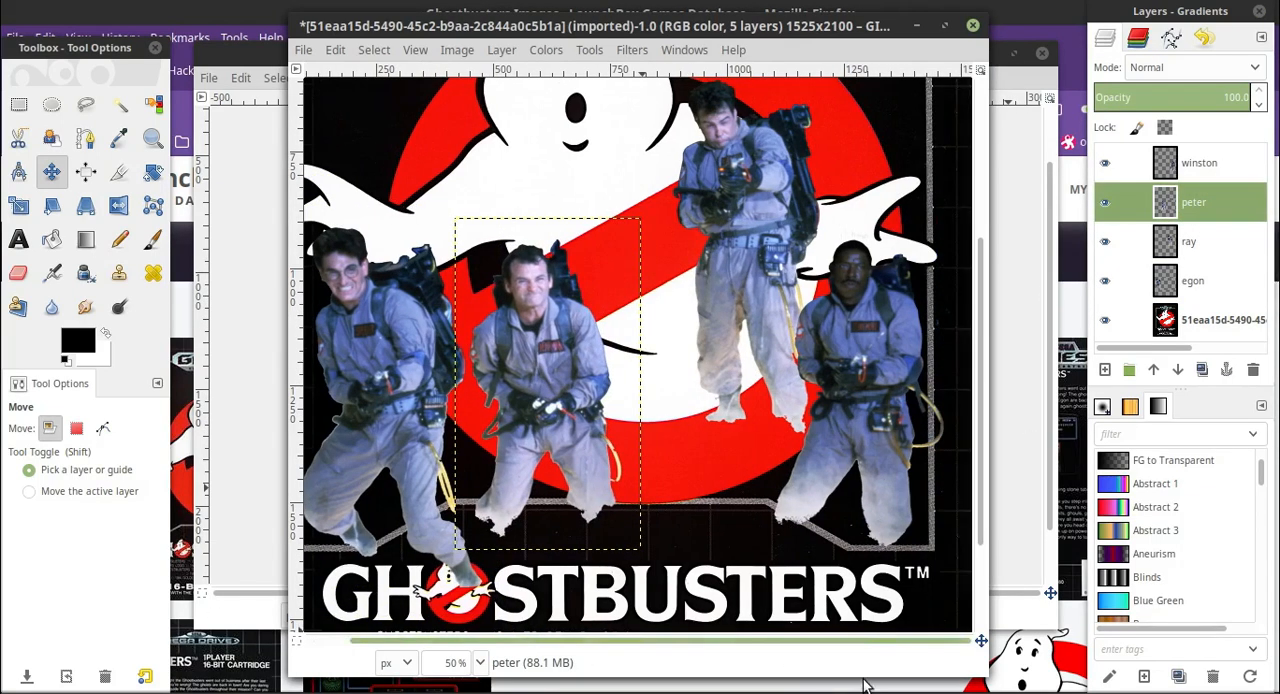
{"action": "left_click", "coordinate": [1192, 165]}
{"action": "left_click_drag", "start_coordinate": [880, 394], "coordinate": [720, 382]}
Move the ray figure down into the rightmost place of the lineup, beside winston.
{"action": "left_click", "coordinate": [1188, 241]}
{"action": "left_click_drag", "start_coordinate": [746, 165], "coordinate": [848, 300]}
{"action": "left_click", "coordinate": [1212, 283]}
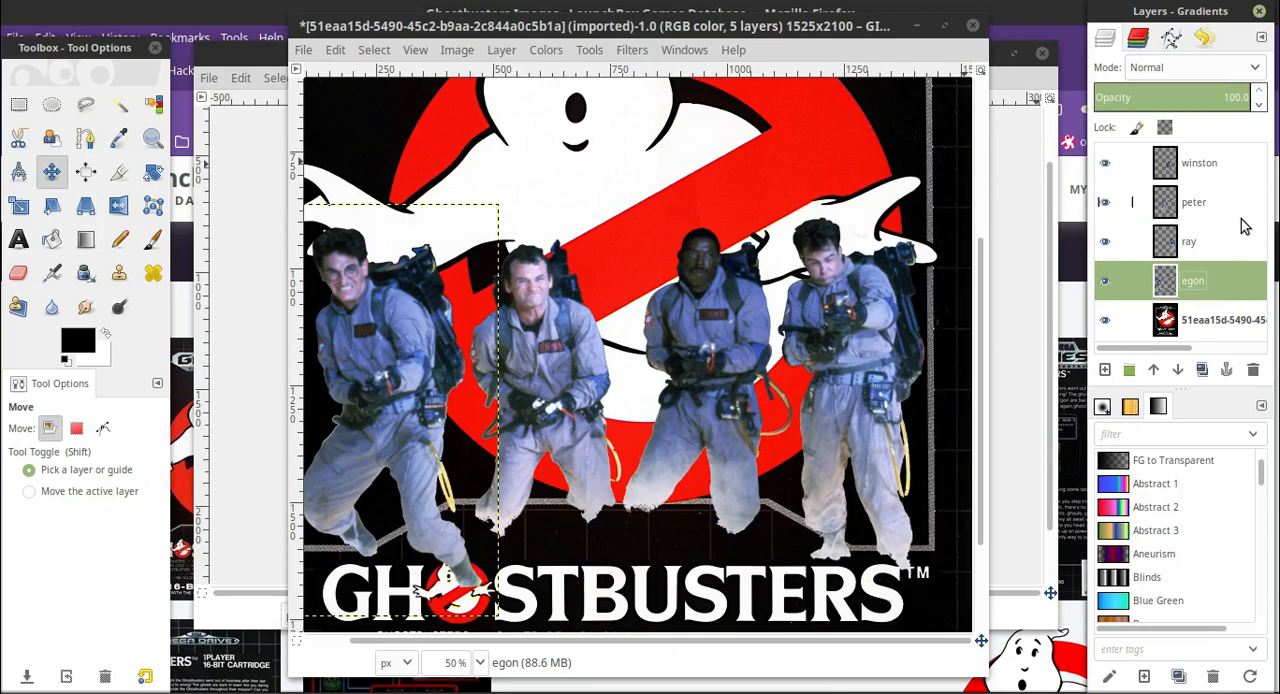
{"action": "left_click_drag", "start_coordinate": [738, 635], "coordinate": [737, 634]}
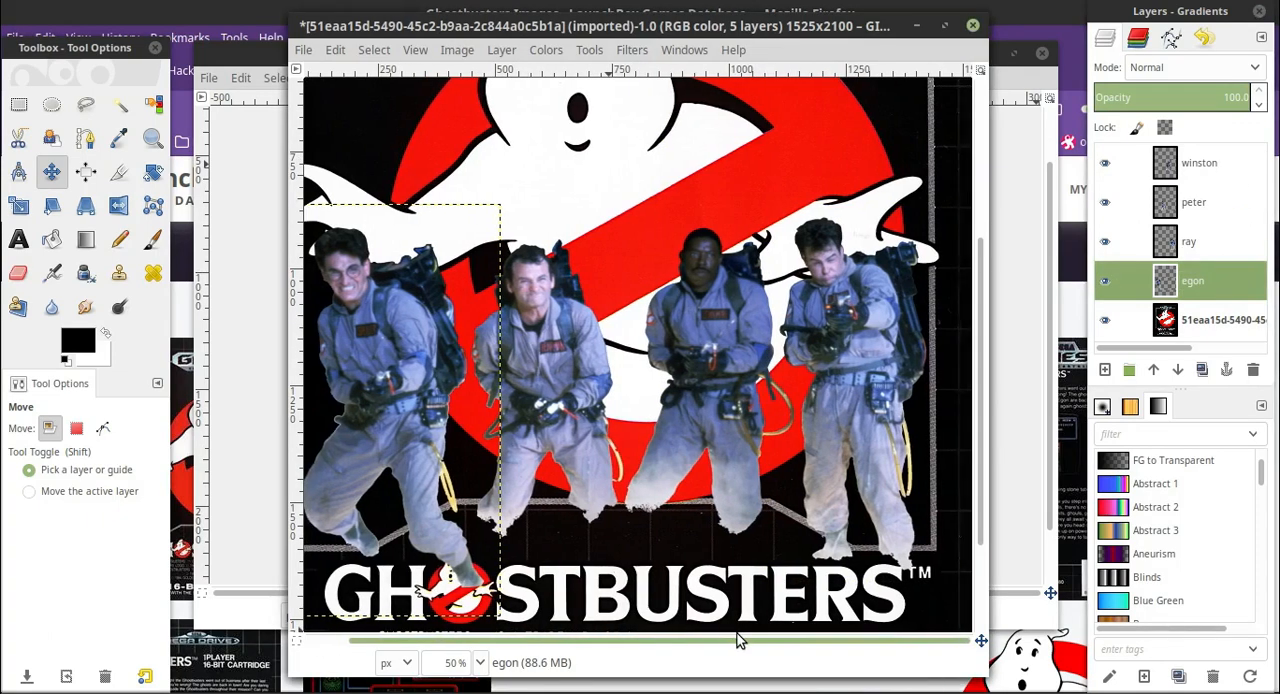
Duplicate the winston, peter, ray and egon layers.
{"action": "left_click", "coordinate": [1215, 250]}
{"action": "left_click", "coordinate": [1208, 284]}
{"action": "left_click", "coordinate": [1220, 170]}
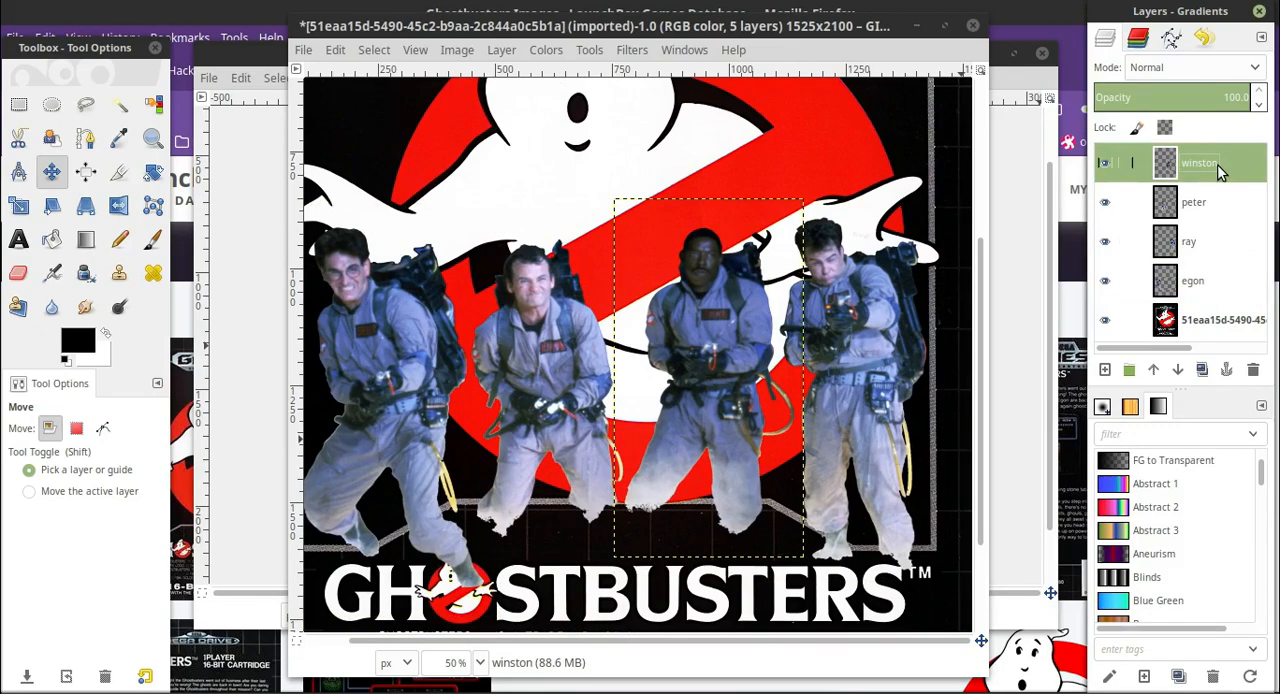
{"action": "right_click", "coordinate": [1220, 170]}
{"action": "left_click", "coordinate": [1182, 128]}
{"action": "left_click", "coordinate": [1212, 241]}
{"action": "right_click", "coordinate": [1212, 241]}
{"action": "left_click", "coordinate": [1155, 128]}
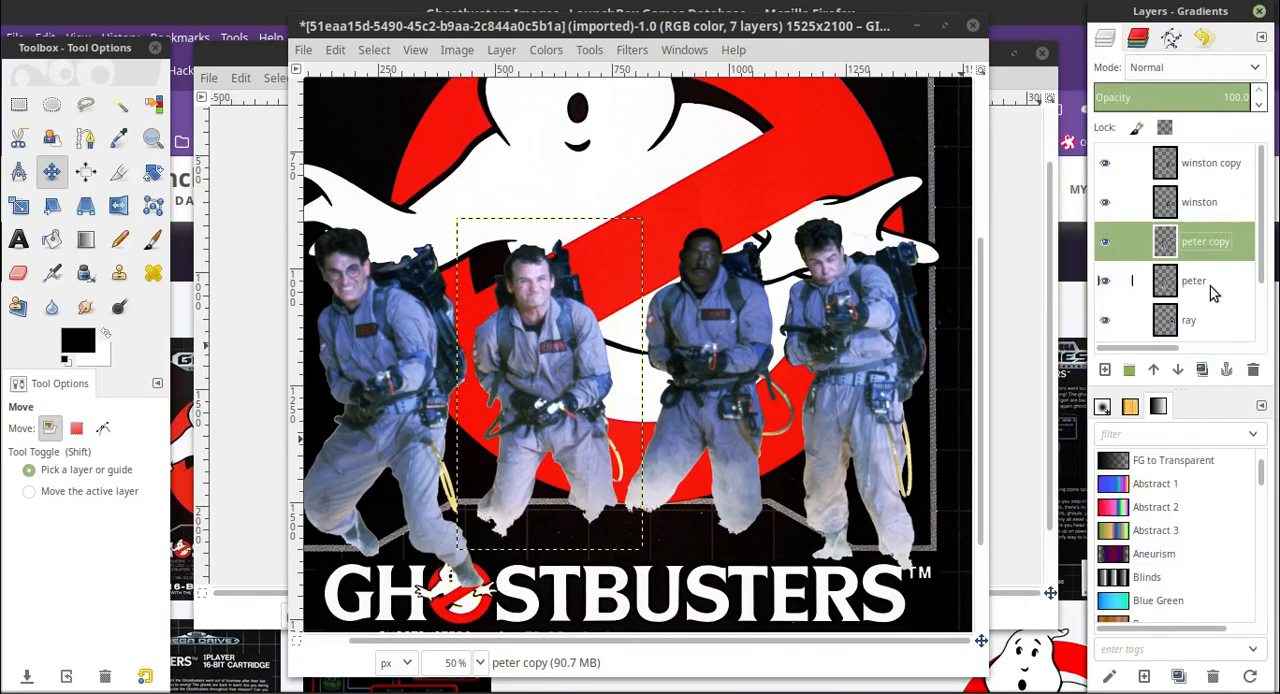
{"action": "right_click", "coordinate": [1210, 320]}
{"action": "left_click", "coordinate": [1160, 128]}
{"action": "right_click", "coordinate": [1210, 300]}
{"action": "left_click", "coordinate": [1143, 128]}
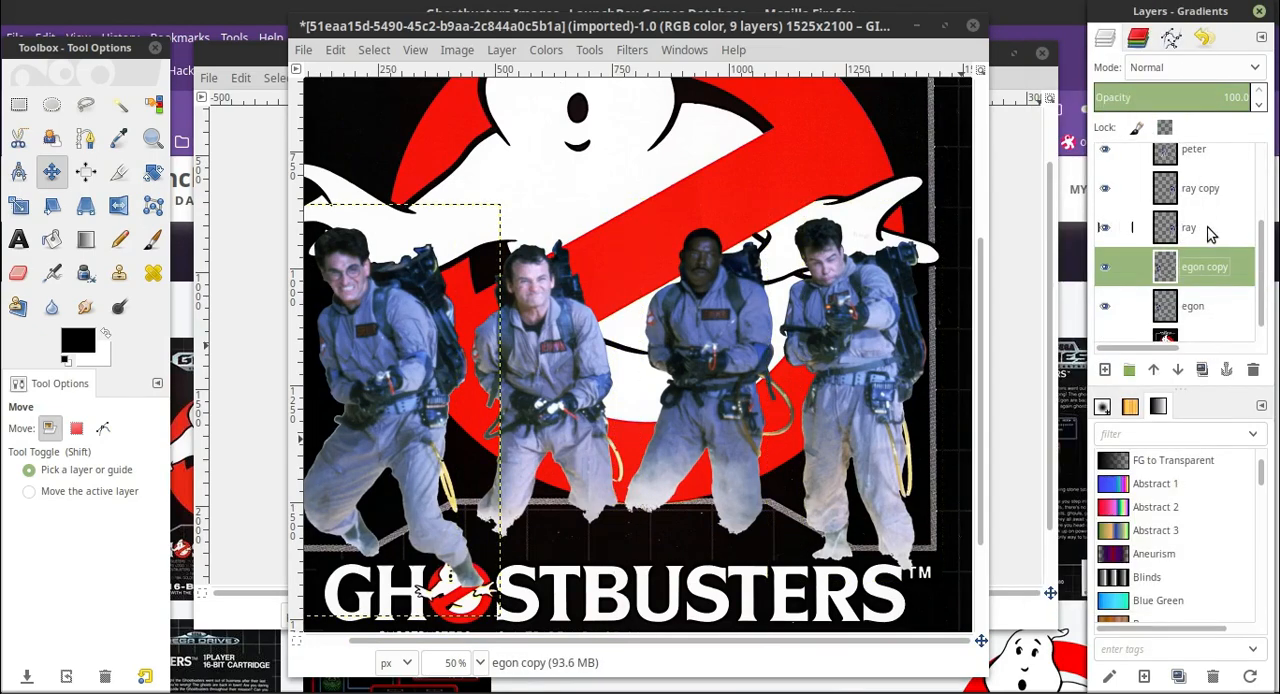
Reorder the layer stack so the peter, ray and egon copies sit directly below winston copy.
{"action": "scroll", "coordinate": [1207, 232], "scroll_direction": "up", "scroll_amount": 4}
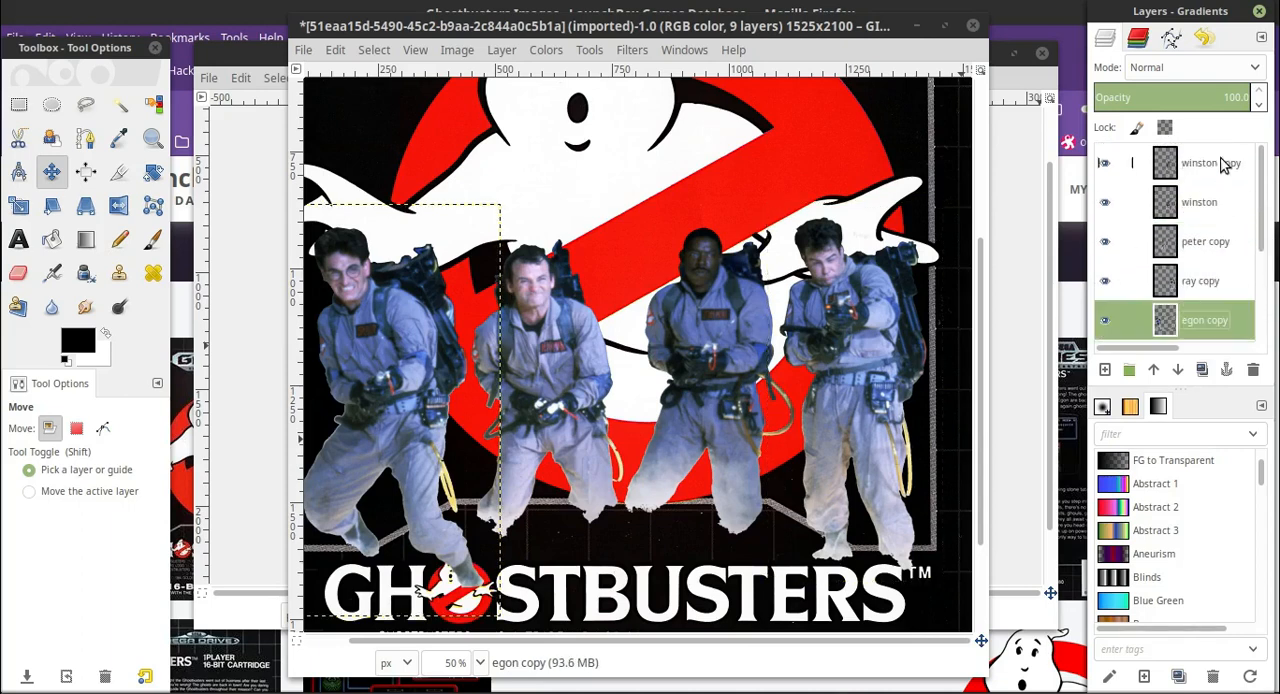
{"action": "left_click_drag", "start_coordinate": [1212, 244], "coordinate": [1210, 196]}
{"action": "left_click_drag", "start_coordinate": [1205, 278], "coordinate": [1210, 234]}
{"action": "left_click_drag", "start_coordinate": [1212, 317], "coordinate": [1213, 271]}
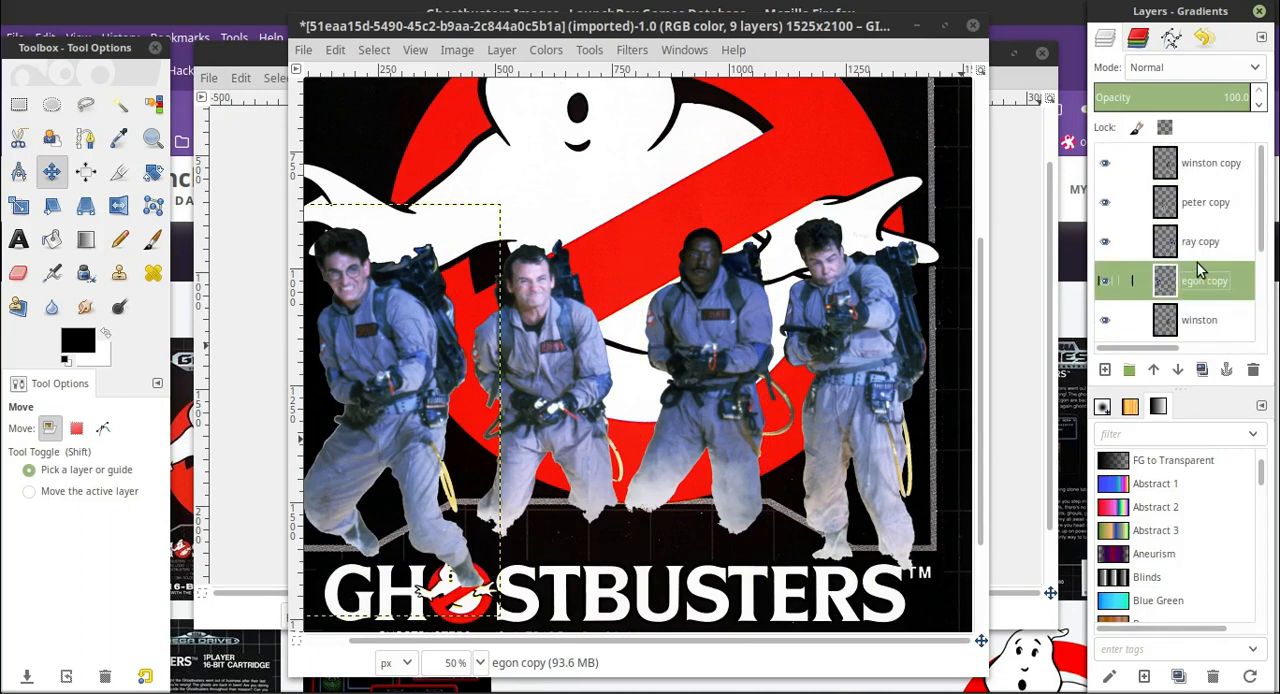
Merge the winston, peter and ray copies down into the egon copy layer.
{"action": "left_click", "coordinate": [1230, 170]}
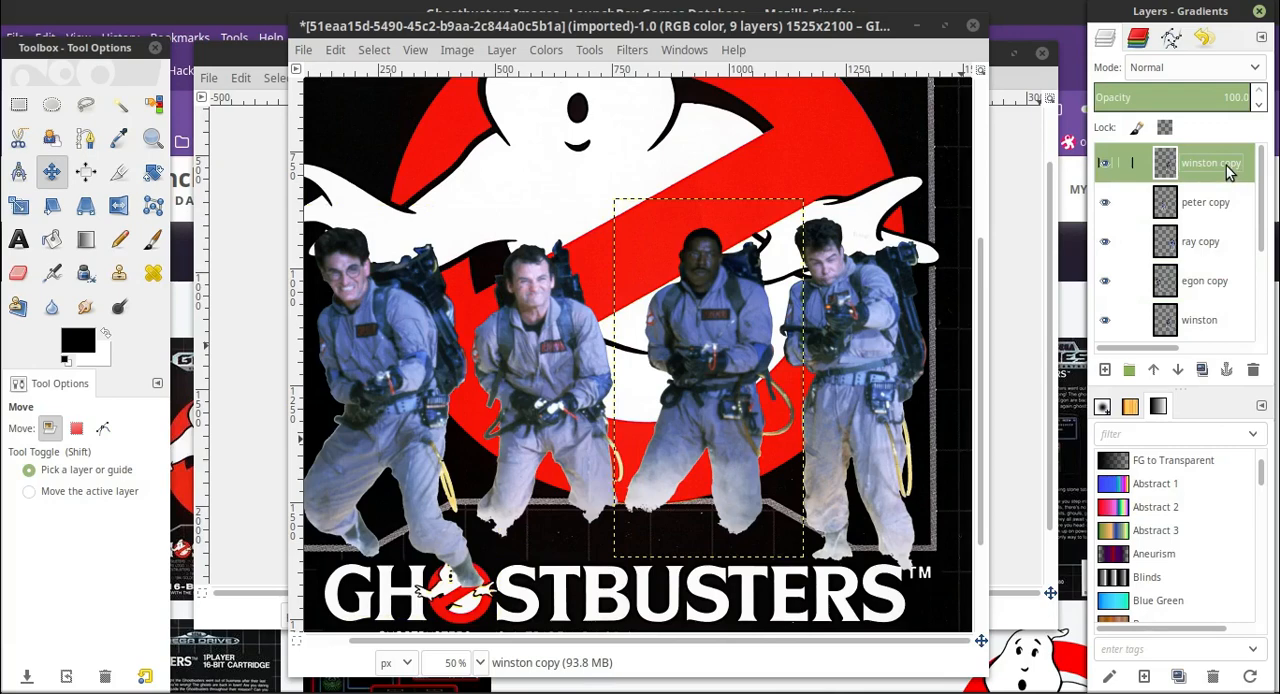
{"action": "right_click", "coordinate": [1228, 170]}
{"action": "left_click", "coordinate": [1204, 168]}
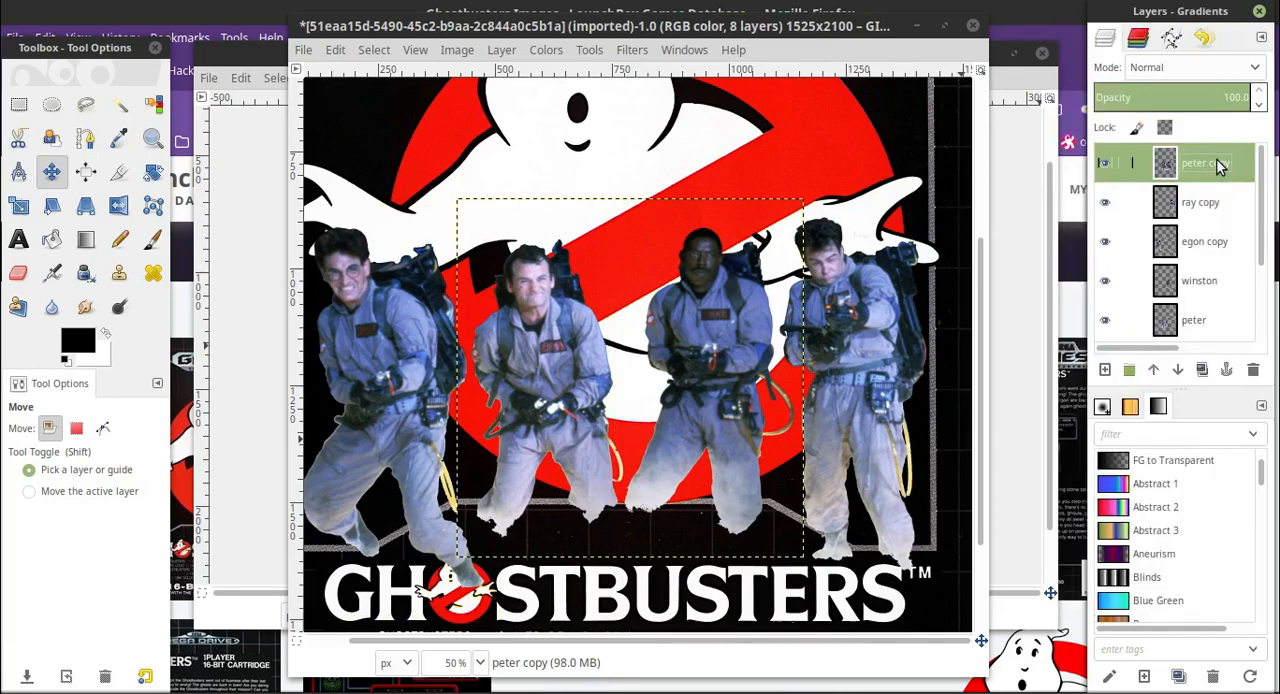
{"action": "right_click", "coordinate": [1208, 168]}
{"action": "left_click", "coordinate": [1208, 166]}
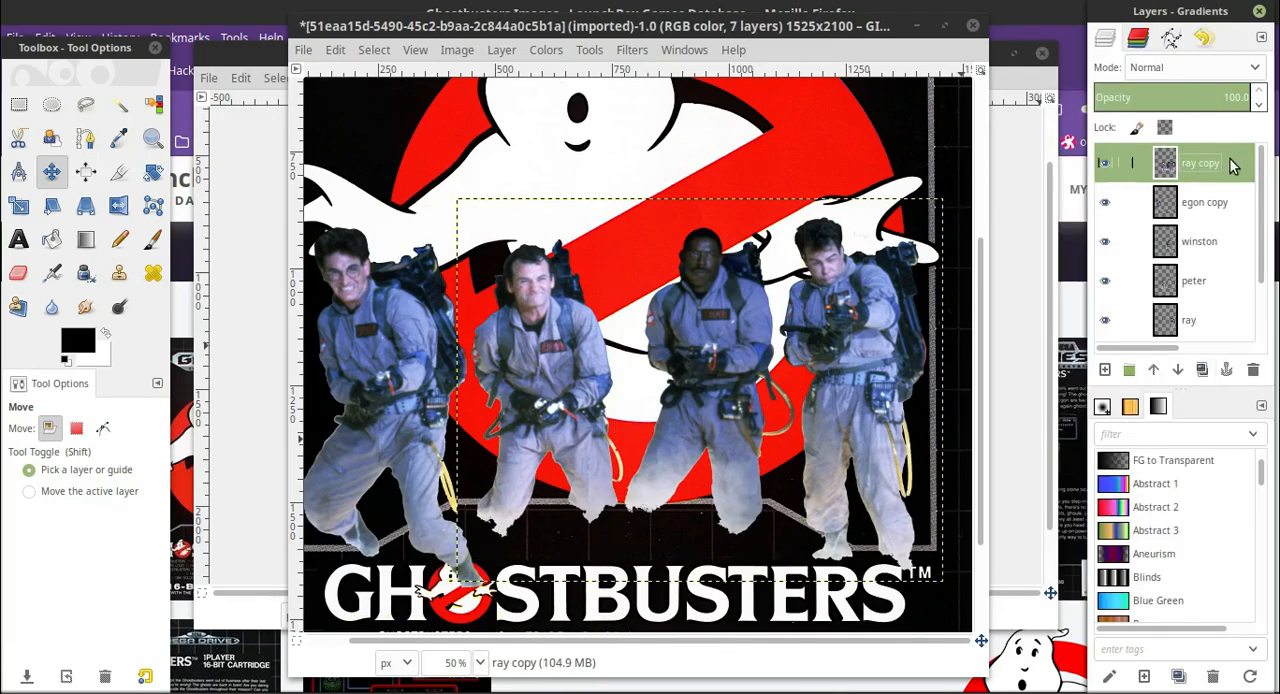
{"action": "right_click", "coordinate": [1230, 167]}
{"action": "left_click", "coordinate": [1204, 168]}
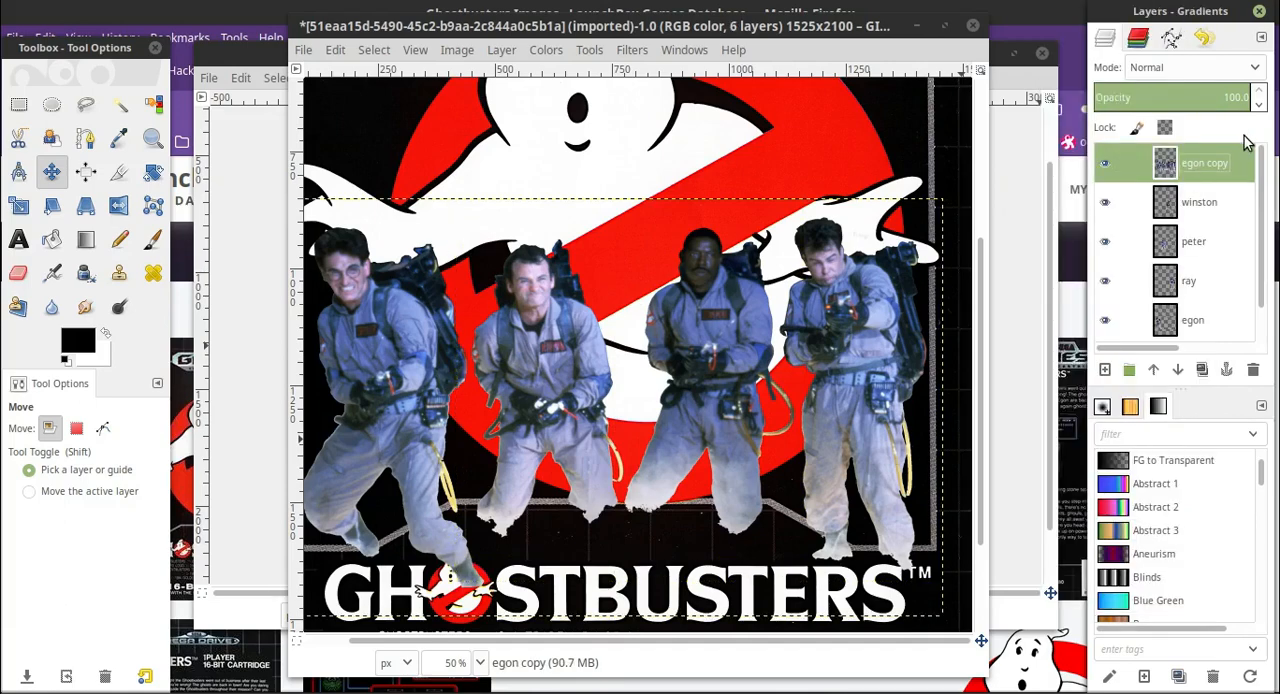
Rename the combined copy layer merged and hide the four individual character layers.
{"action": "double_click", "coordinate": [1218, 164]}
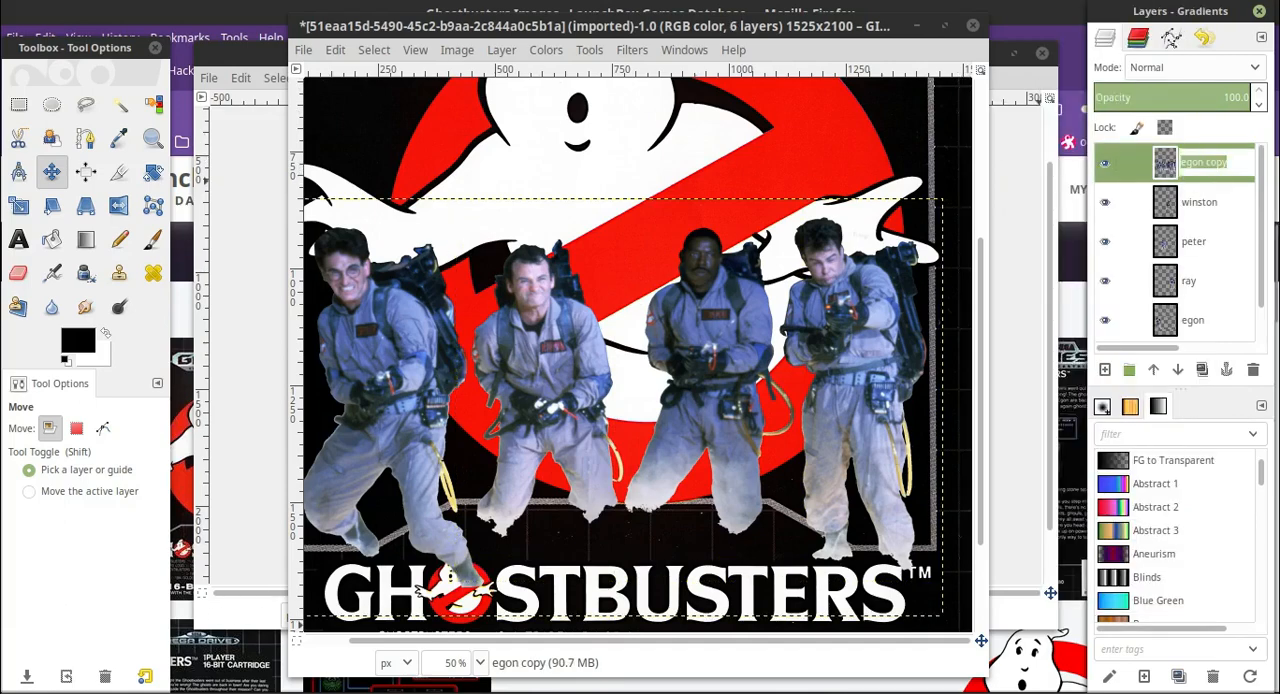
{"action": "type", "text": "merged"}
{"action": "key", "text": "Return"}
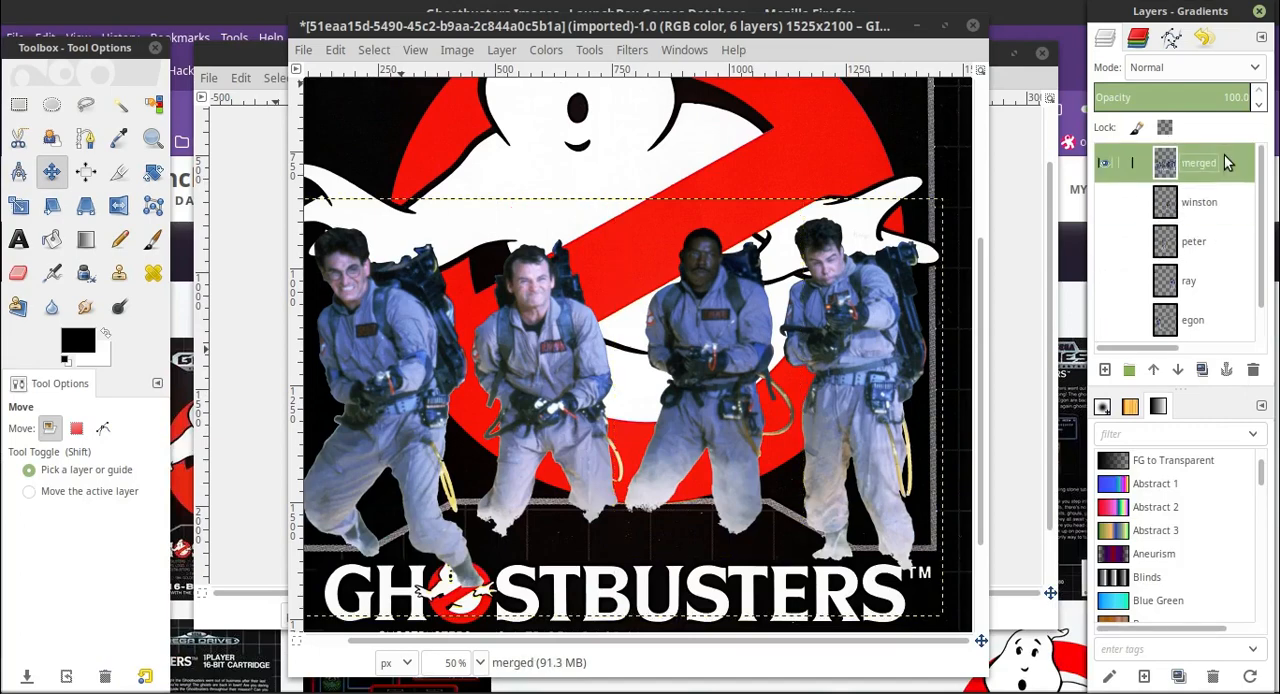
{"action": "scroll", "coordinate": [673, 405], "scroll_direction": "down", "scroll_amount": 2}
{"action": "scroll", "coordinate": [673, 410], "scroll_direction": "up", "scroll_amount": 2}
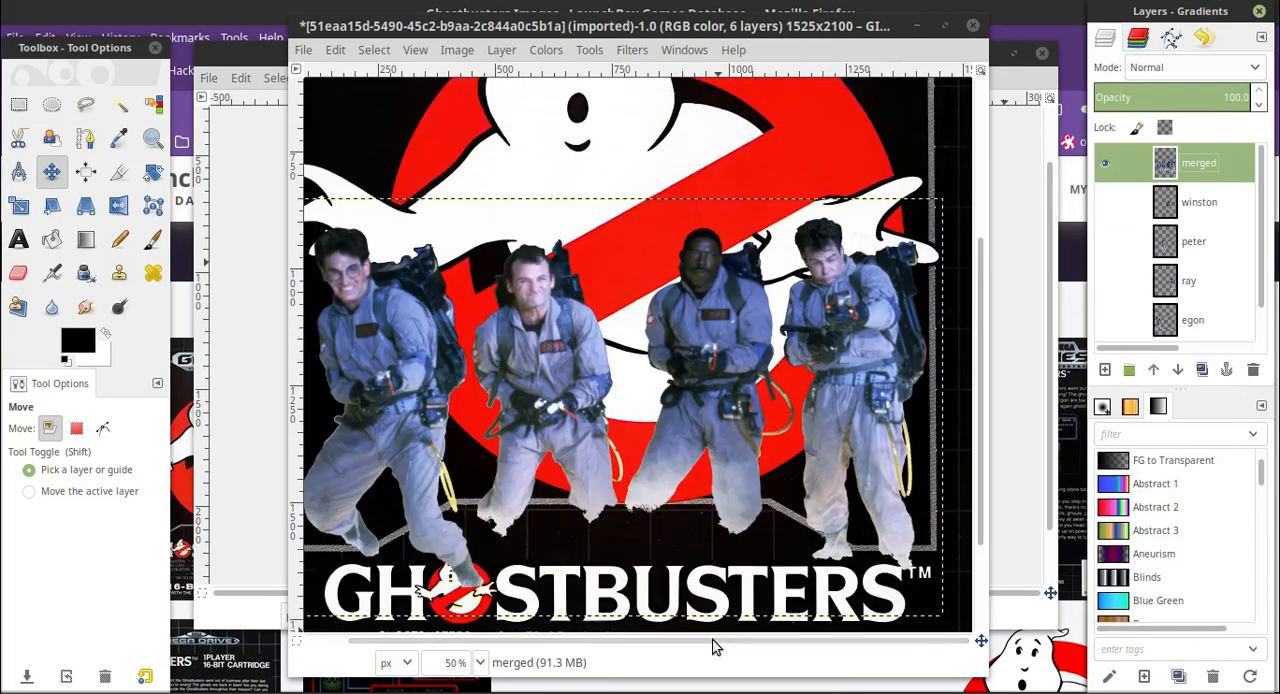
Examine the men's lower legs and feet on the merged layer up close, over the border and logo.
{"action": "left_click_drag", "start_coordinate": [714, 641], "coordinate": [650, 640]}
{"action": "left_click", "coordinate": [19, 104]}
{"action": "left_click", "coordinate": [480, 662]}
{"action": "left_click", "coordinate": [476, 482]}
{"action": "scroll", "coordinate": [476, 481], "scroll_direction": "down", "scroll_amount": 15}
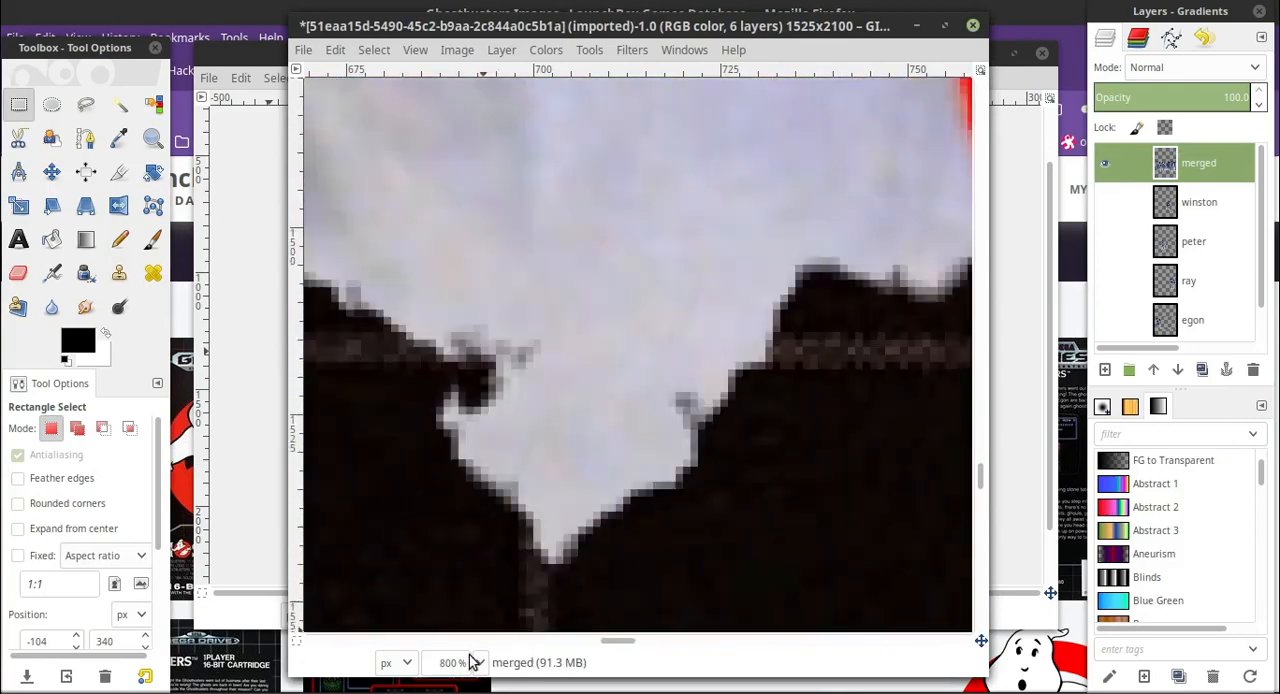
{"action": "left_click", "coordinate": [477, 661]}
{"action": "left_click", "coordinate": [480, 568]}
{"action": "left_click", "coordinate": [480, 662]}
{"action": "left_click", "coordinate": [497, 573]}
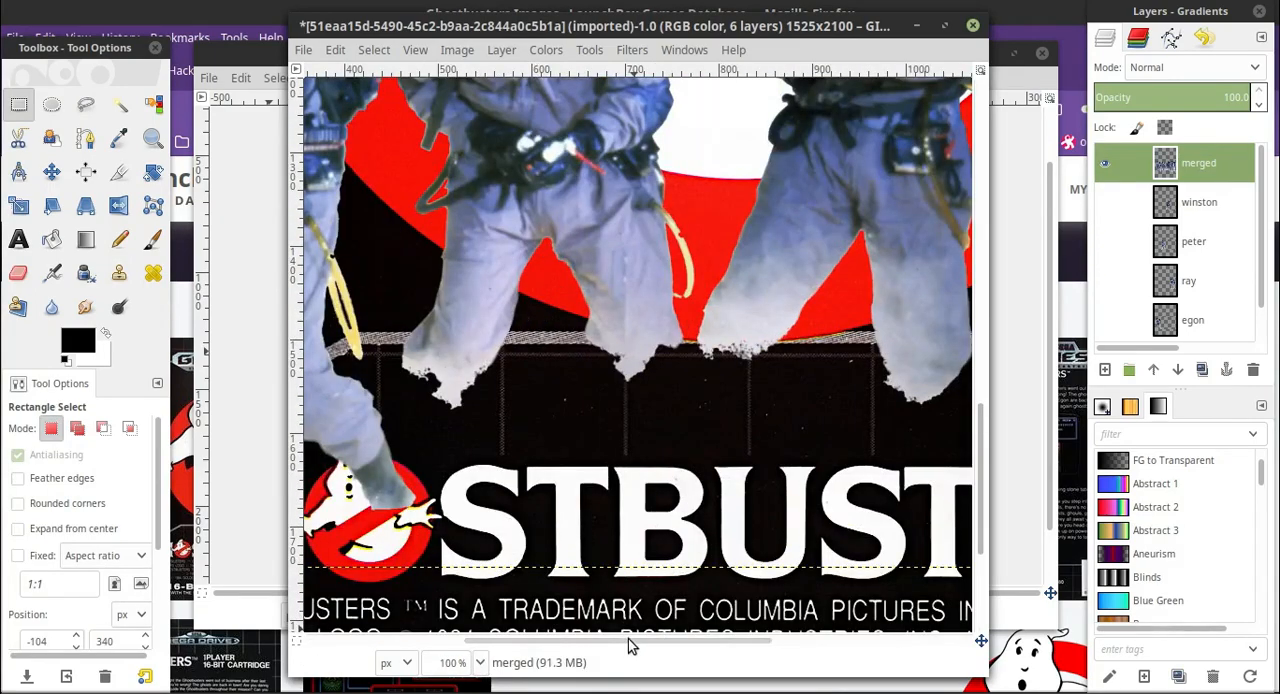
{"action": "left_click_drag", "start_coordinate": [634, 643], "coordinate": [340, 591]}
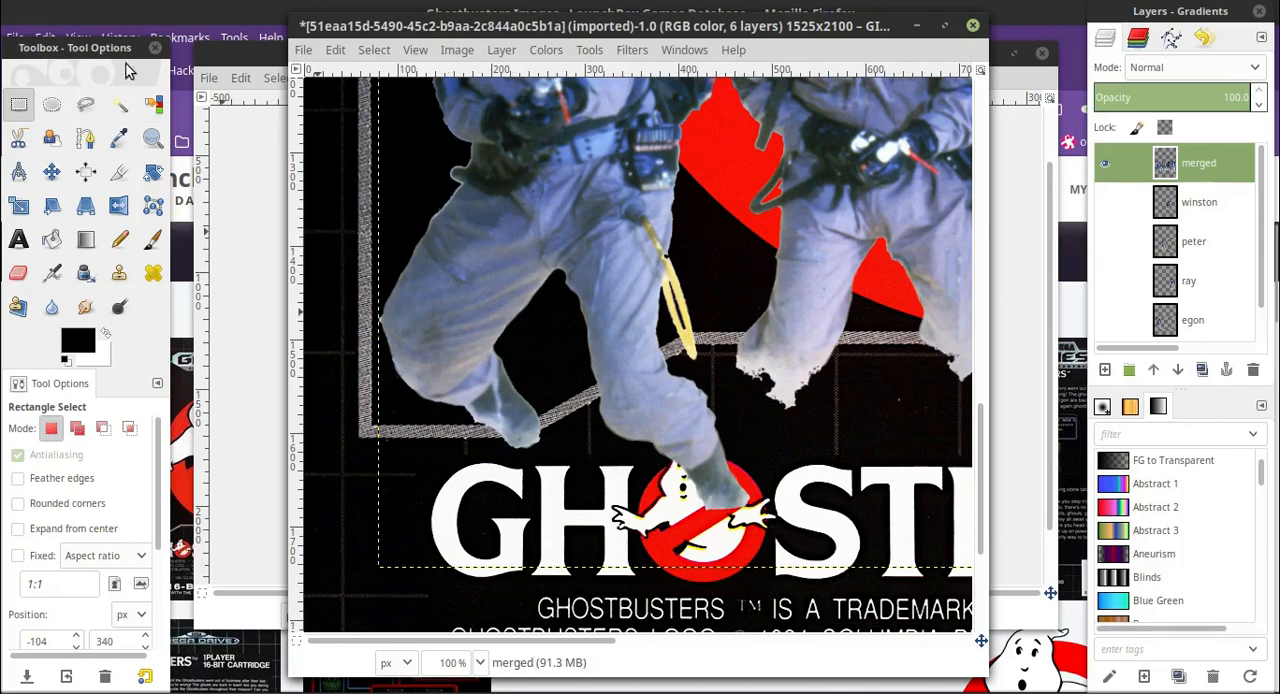
Activate Free Select and hide the merged layer to expose the grey border's lower-left corner at 200% zoom.
{"action": "left_click", "coordinate": [88, 110]}
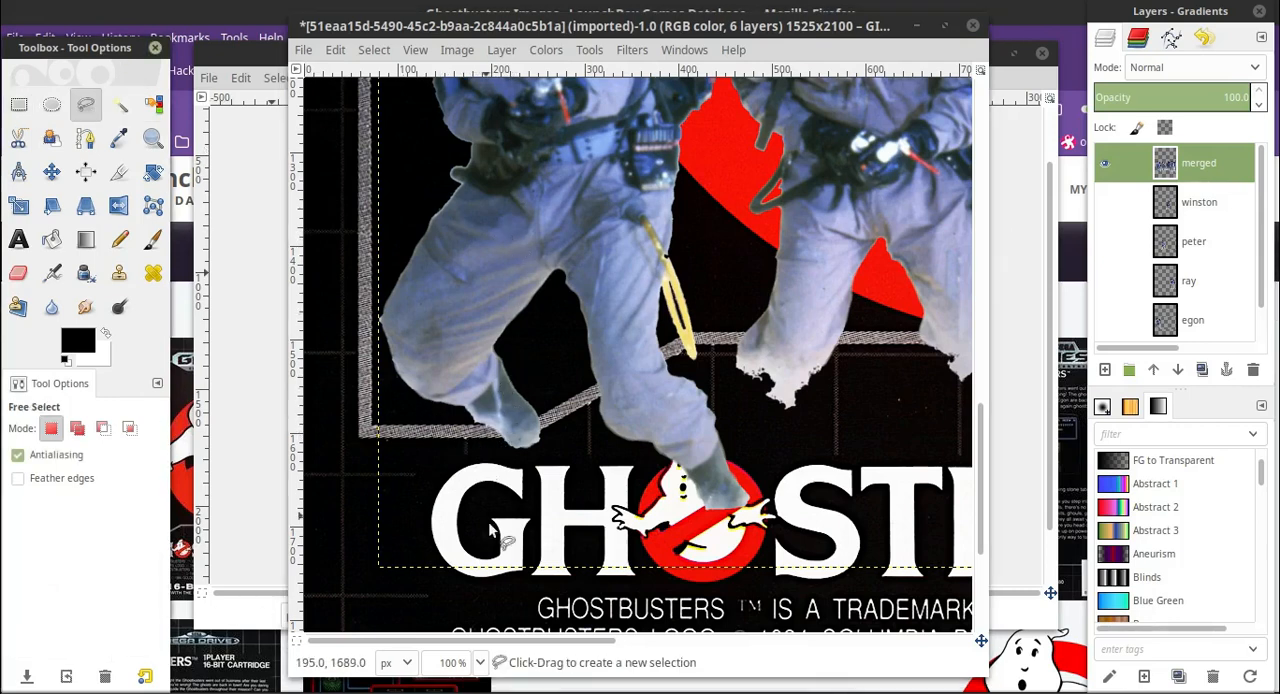
{"action": "left_click", "coordinate": [478, 662]}
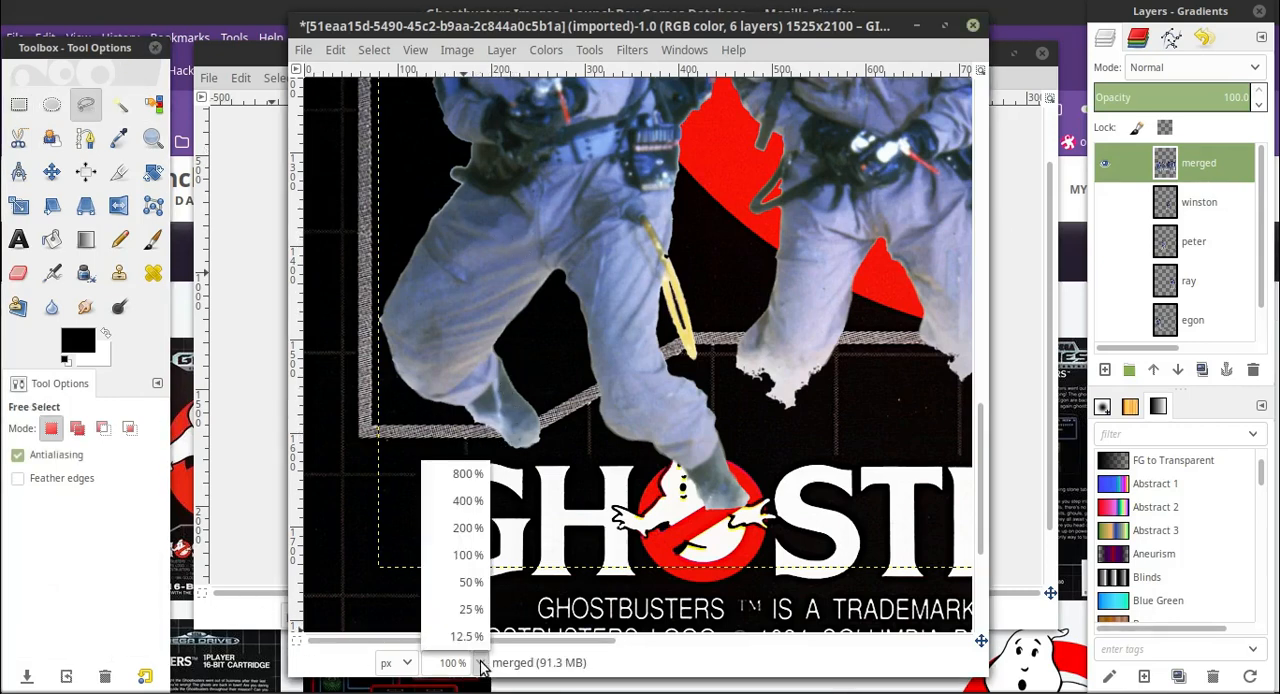
{"action": "left_click", "coordinate": [474, 537]}
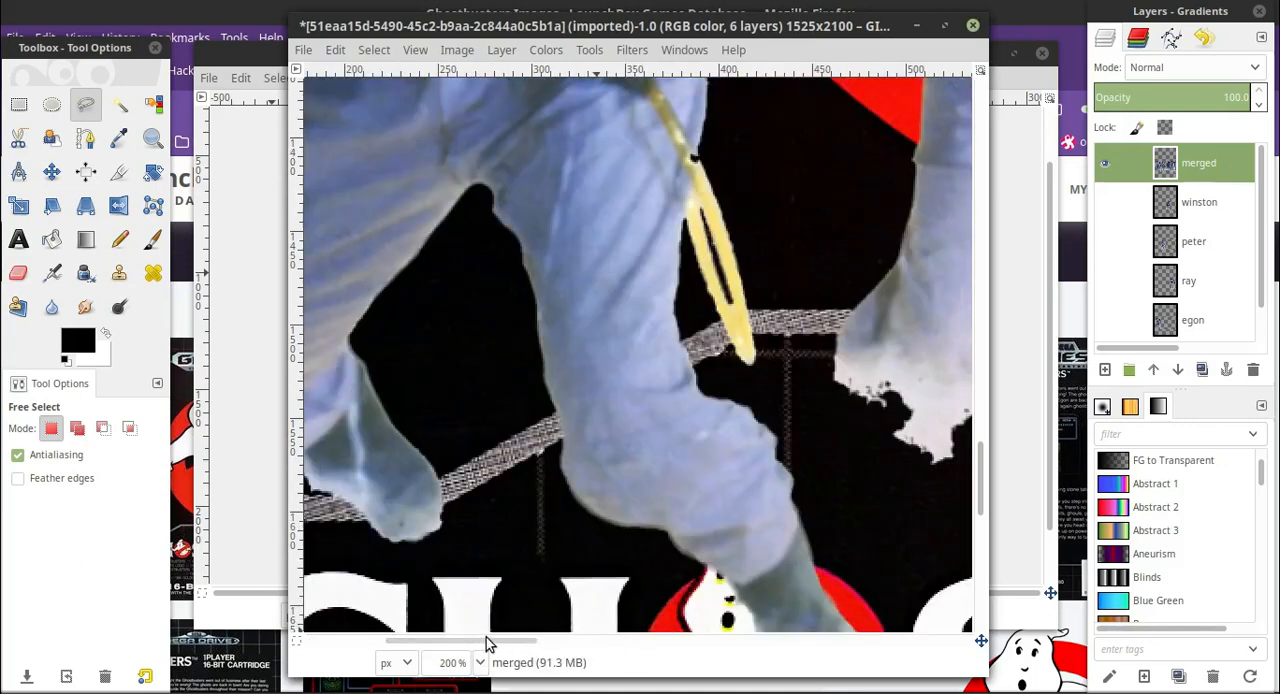
{"action": "left_click_drag", "start_coordinate": [491, 641], "coordinate": [415, 641]}
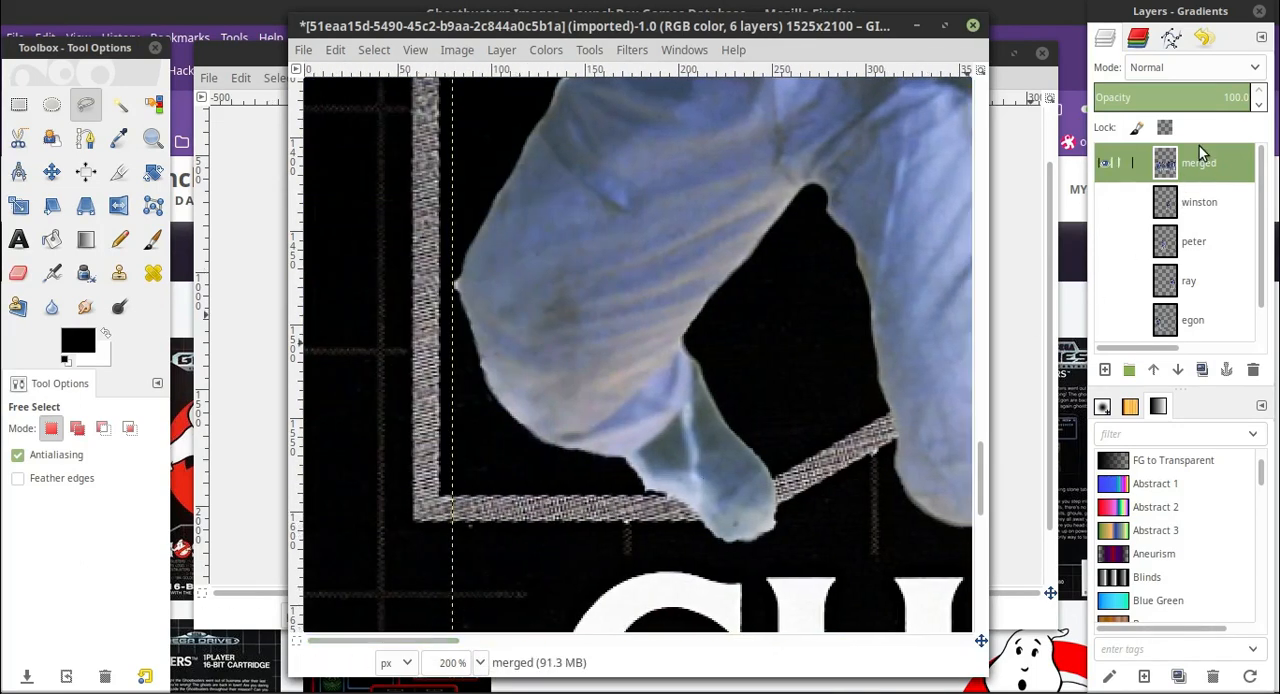
{"action": "left_click", "coordinate": [1107, 167]}
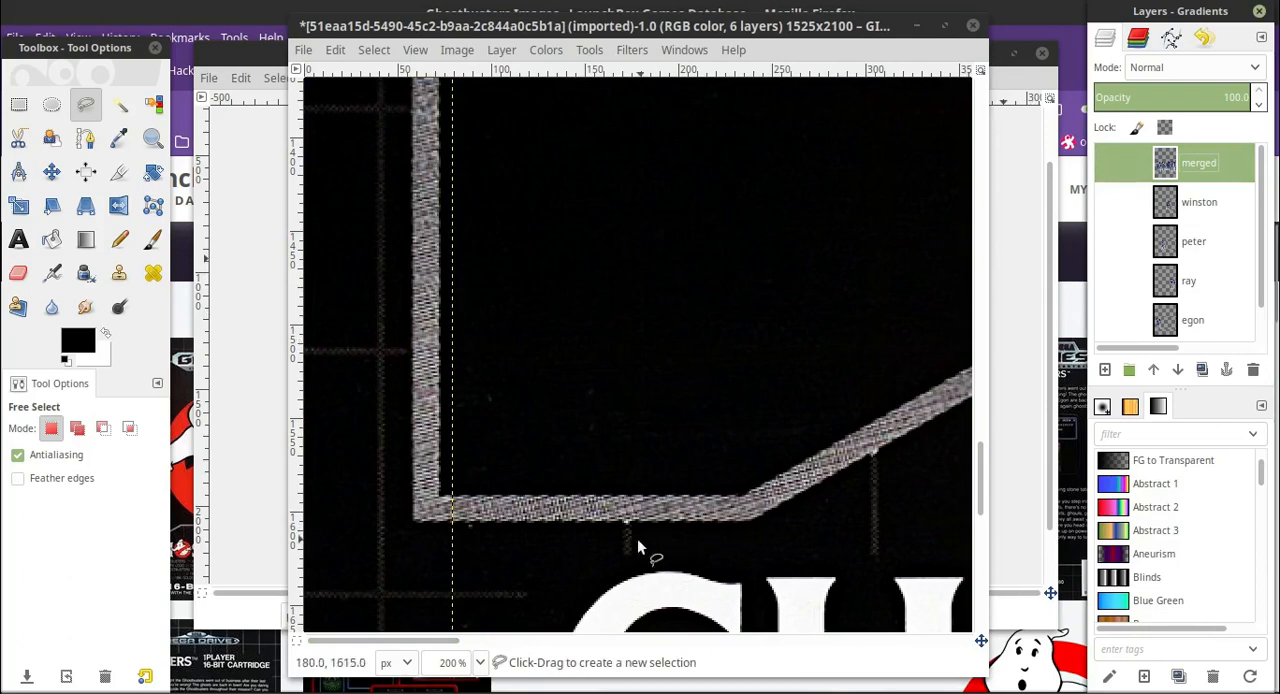
Trace a Free Select outline along the grey border's angled bottom section, from its lower-left corner to its lower-right corner.
{"action": "left_click", "coordinate": [470, 493]}
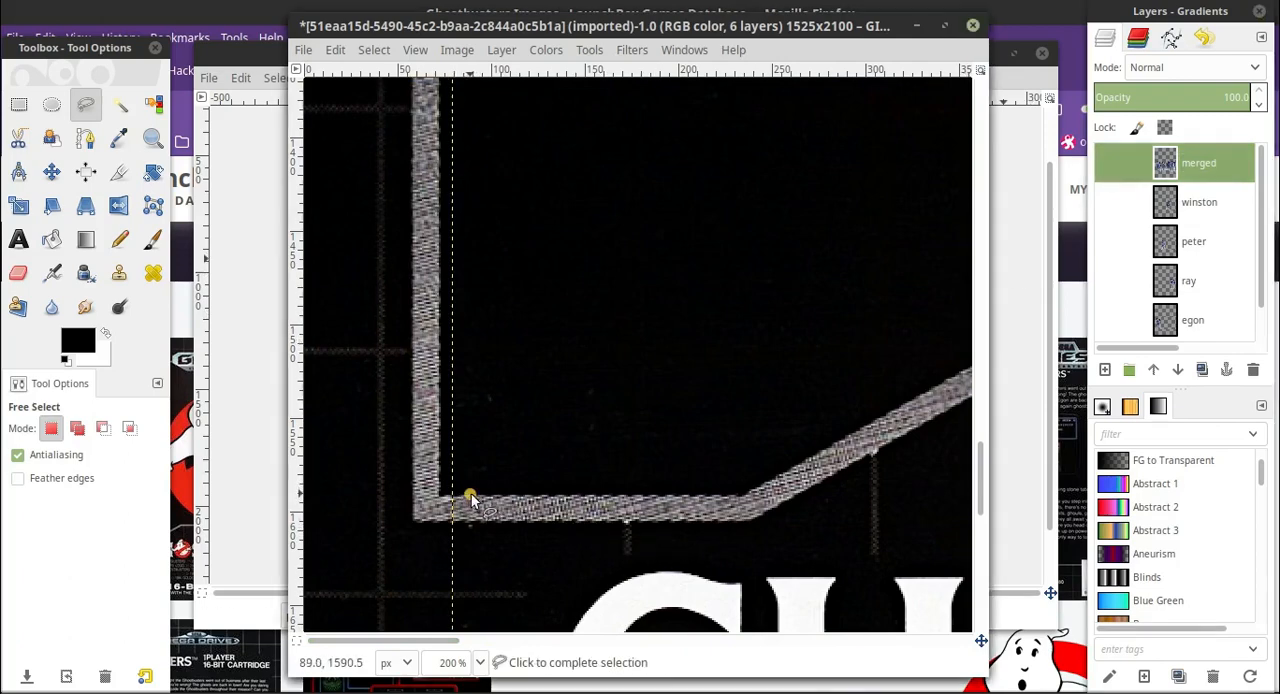
{"action": "left_click", "coordinate": [741, 495]}
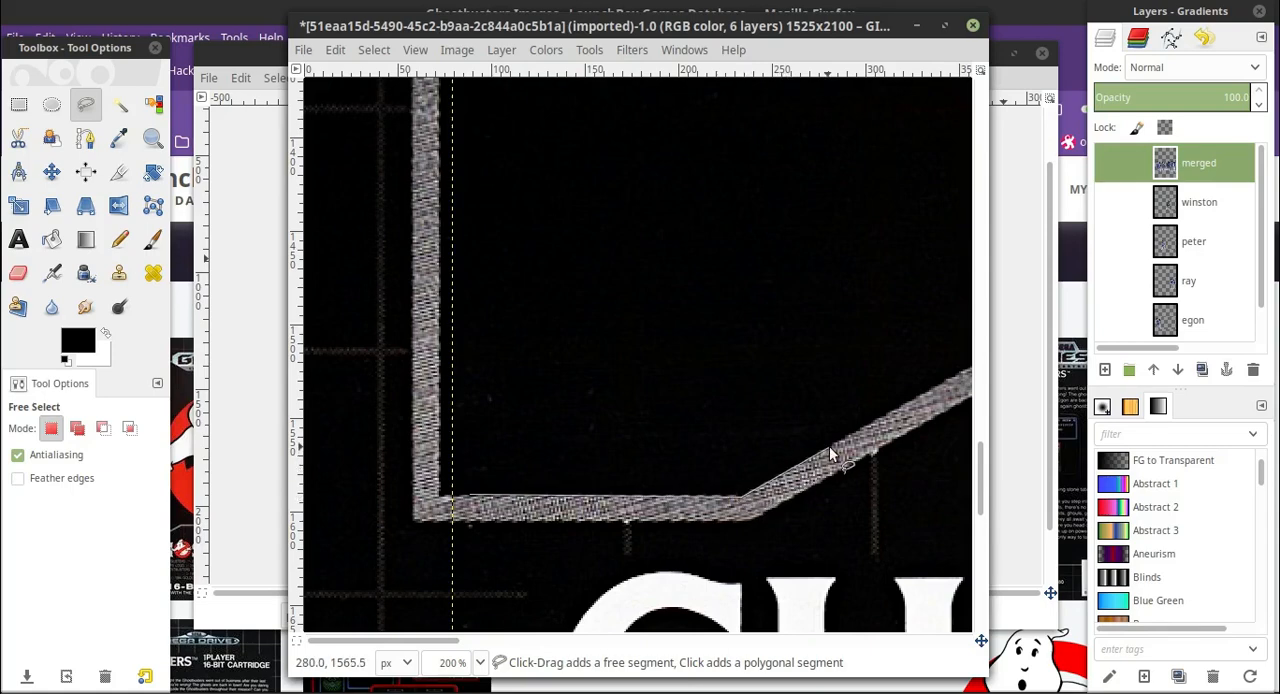
{"action": "left_click", "coordinate": [831, 446]}
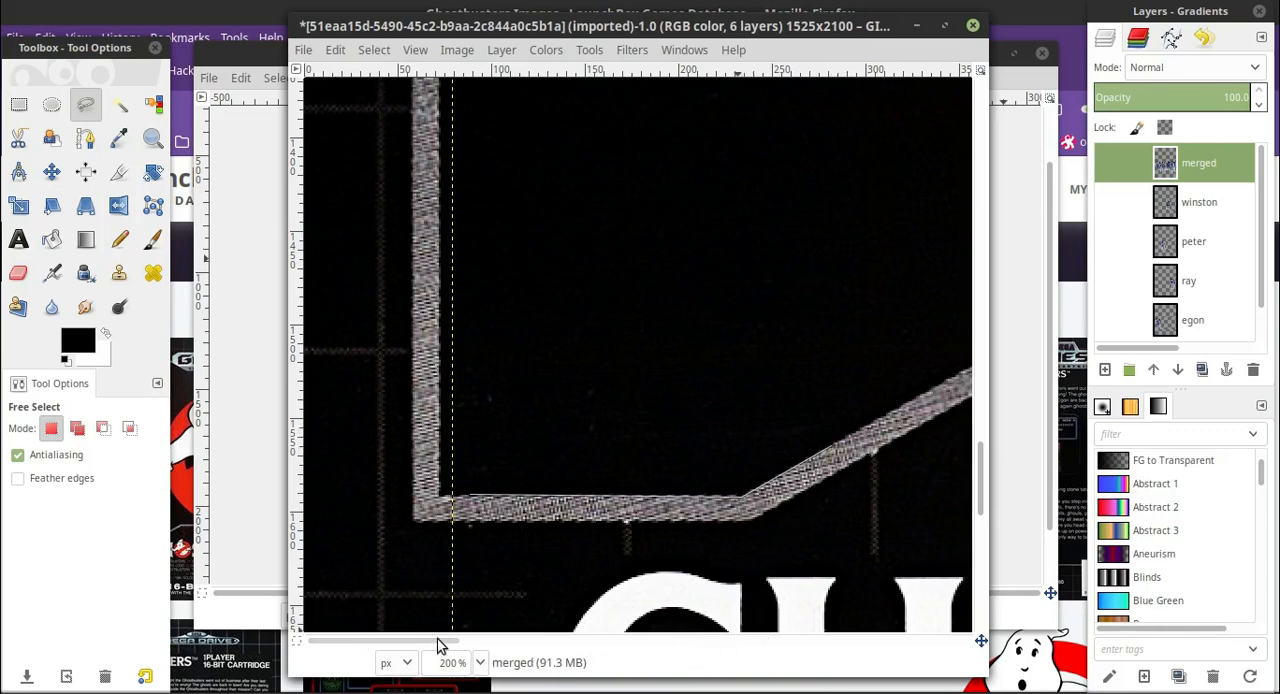
{"action": "left_click_drag", "start_coordinate": [440, 645], "coordinate": [529, 648]}
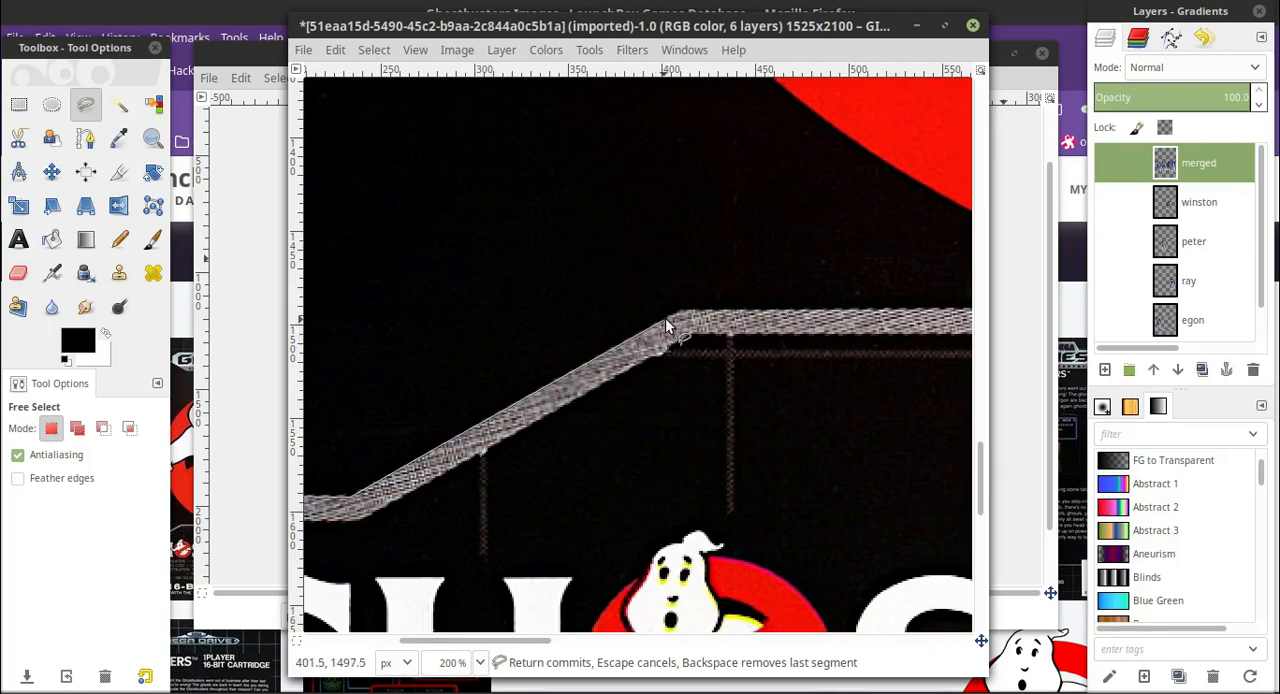
{"action": "left_click", "coordinate": [804, 310]}
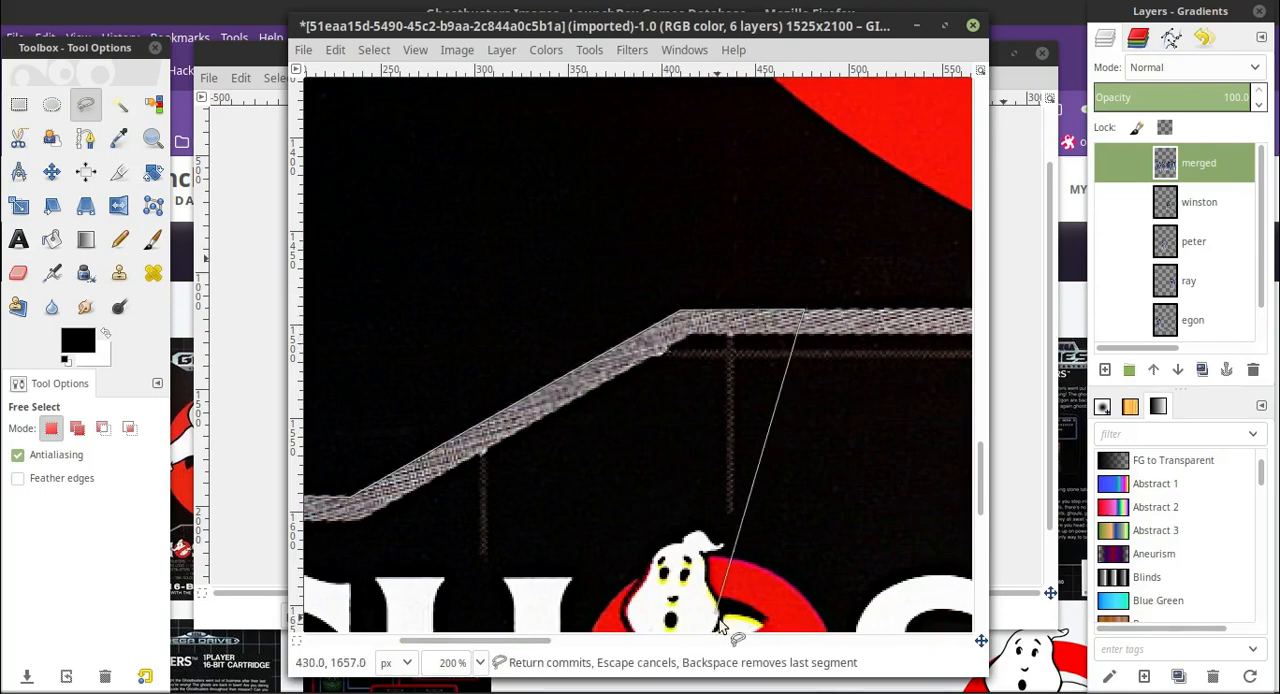
{"action": "left_click_drag", "start_coordinate": [544, 642], "coordinate": [634, 645]}
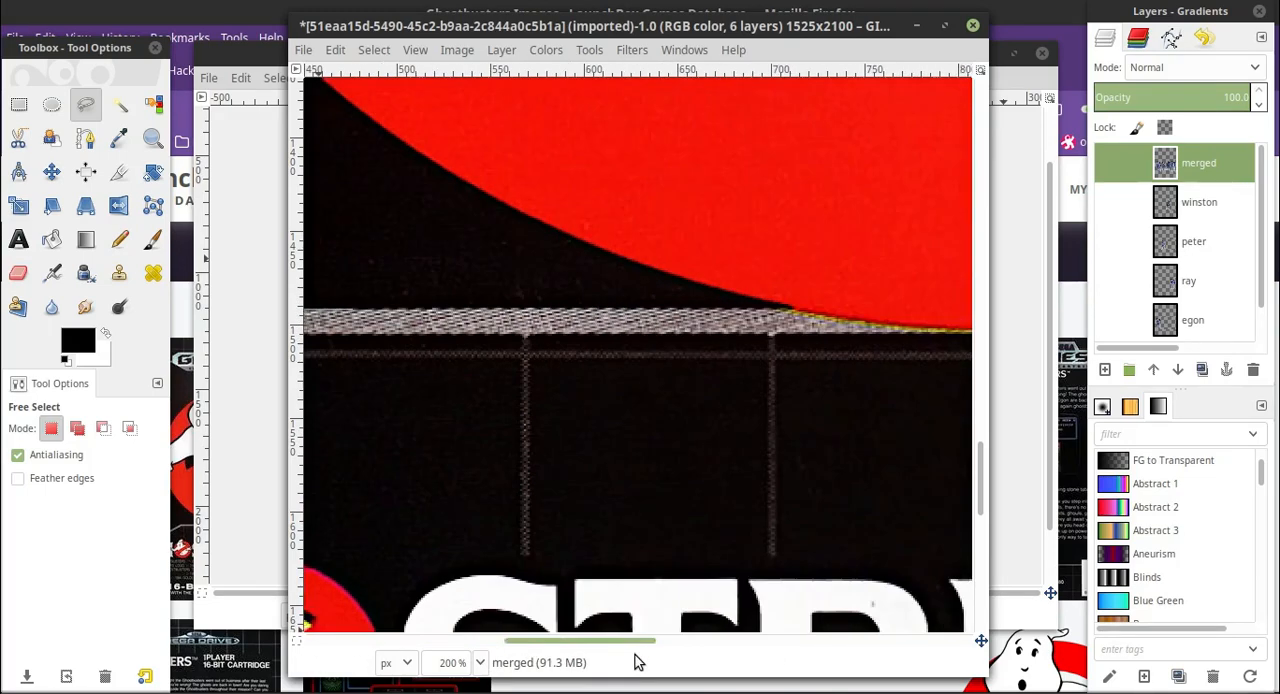
{"action": "left_click", "coordinate": [850, 317]}
{"action": "left_click_drag", "start_coordinate": [550, 641], "coordinate": [864, 642]}
{"action": "left_click", "coordinate": [756, 495]}
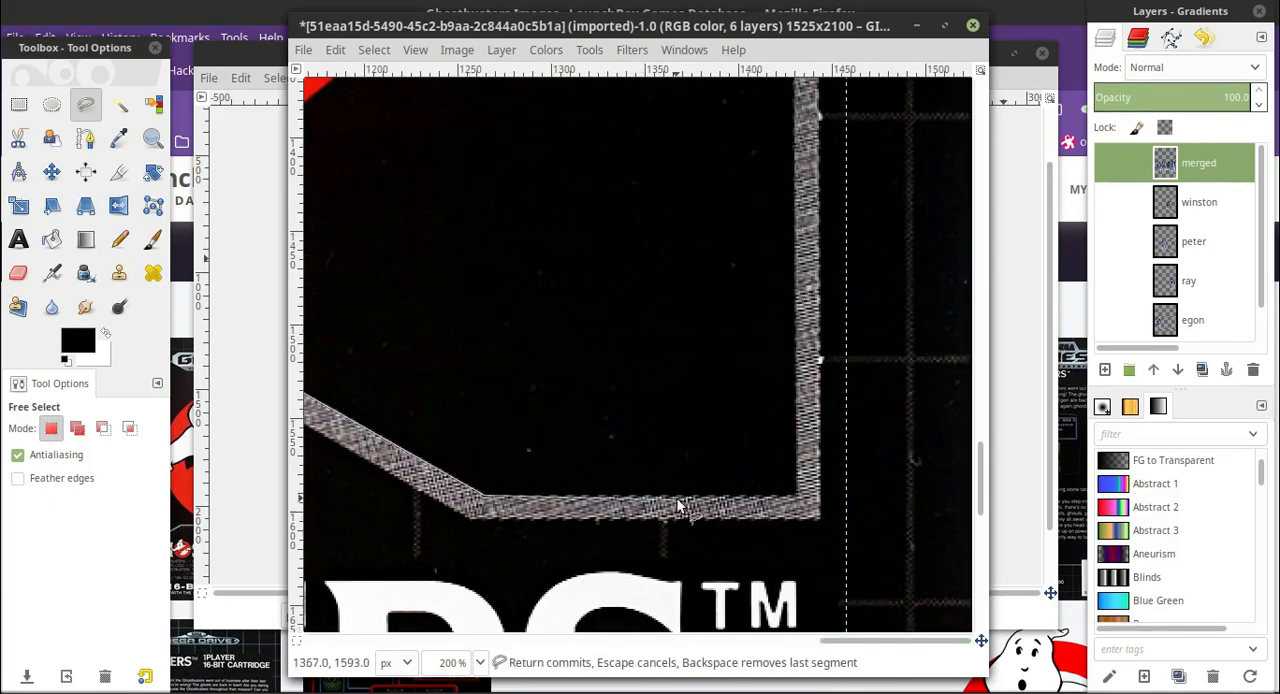
{"action": "left_click", "coordinate": [815, 500]}
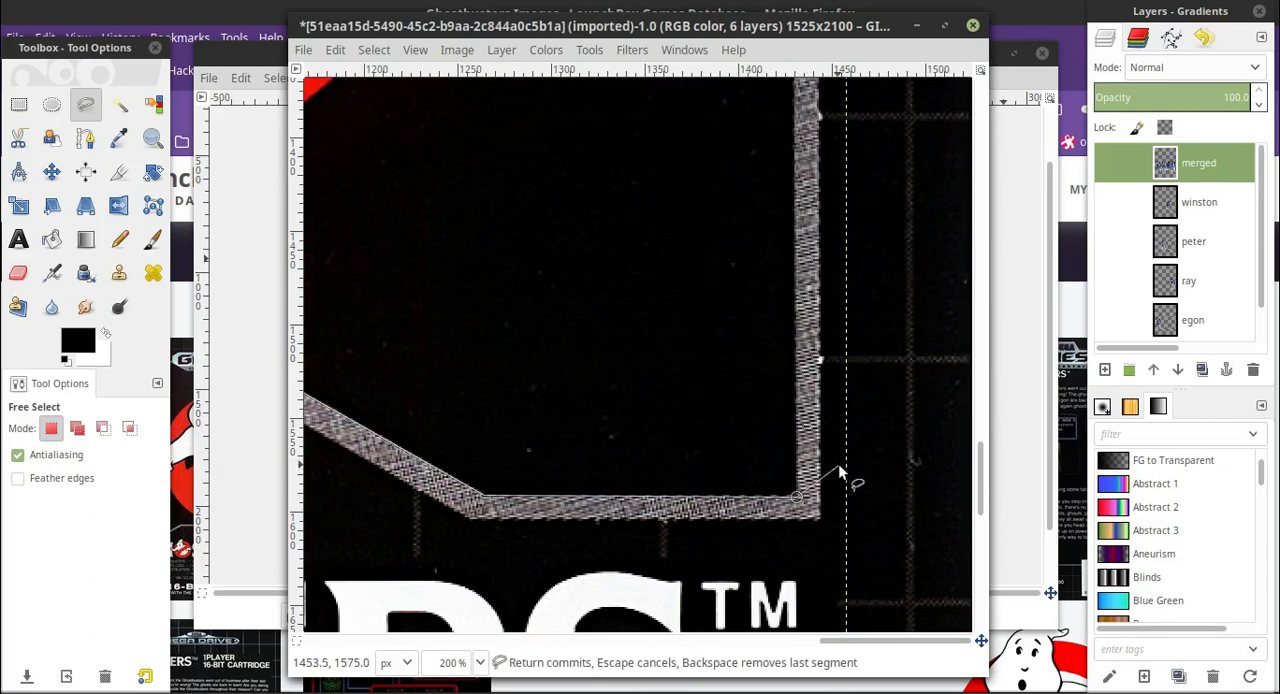
Close the Free Select outline around the whole area below the border, passing outside the cover's edges.
{"action": "left_click", "coordinate": [880, 502]}
{"action": "scroll", "coordinate": [867, 526], "scroll_direction": "down", "scroll_amount": 5}
{"action": "left_click", "coordinate": [480, 662]}
{"action": "left_click", "coordinate": [457, 606]}
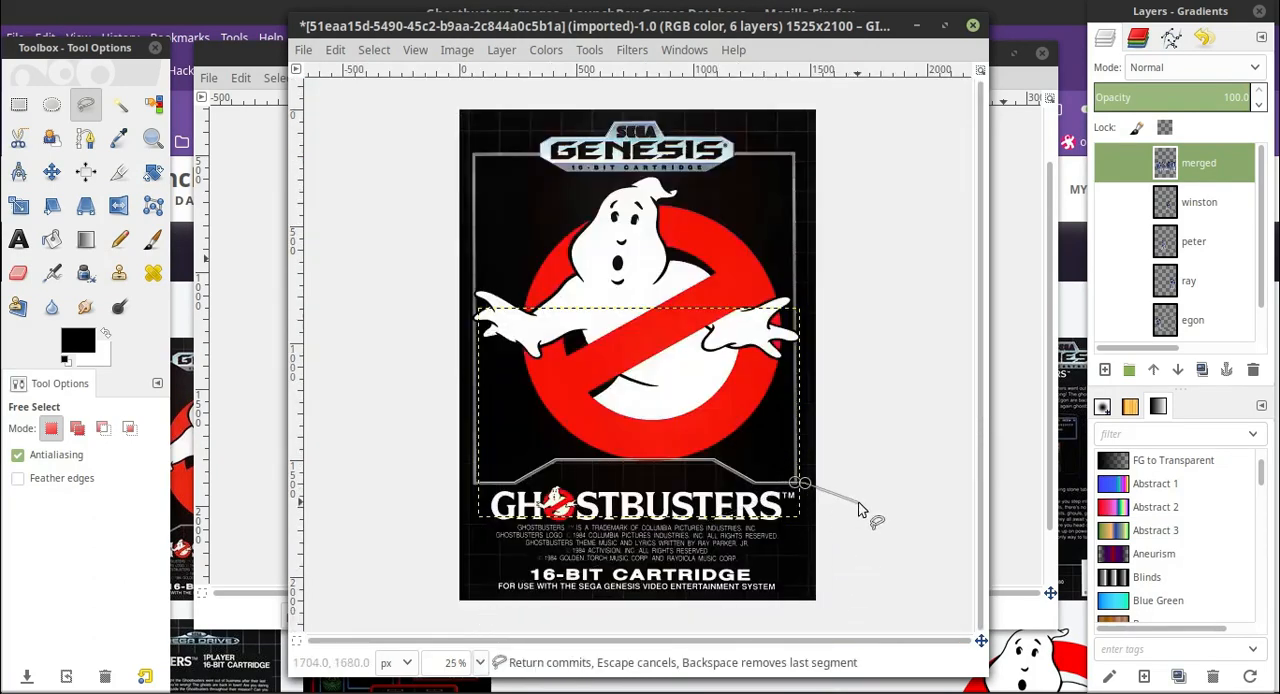
{"action": "left_click", "coordinate": [778, 623]}
{"action": "left_click", "coordinate": [440, 620]}
{"action": "left_click", "coordinate": [438, 531]}
{"action": "left_click", "coordinate": [453, 480]}
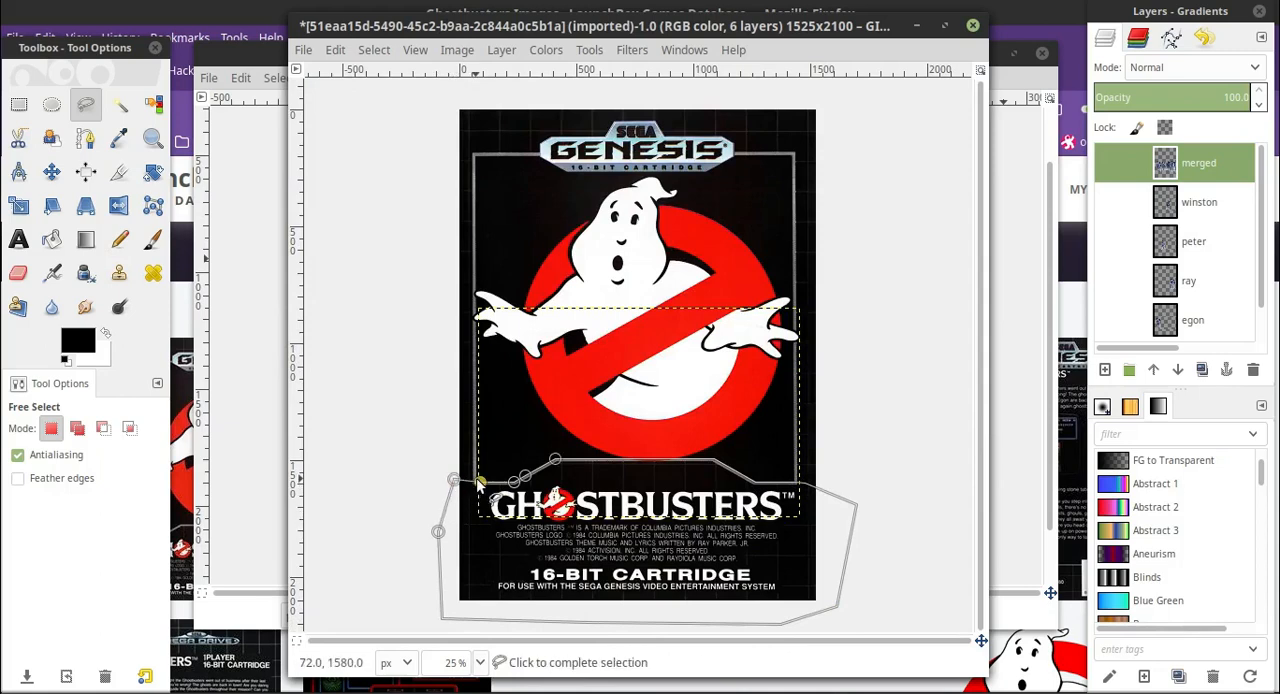
{"action": "left_click", "coordinate": [479, 484]}
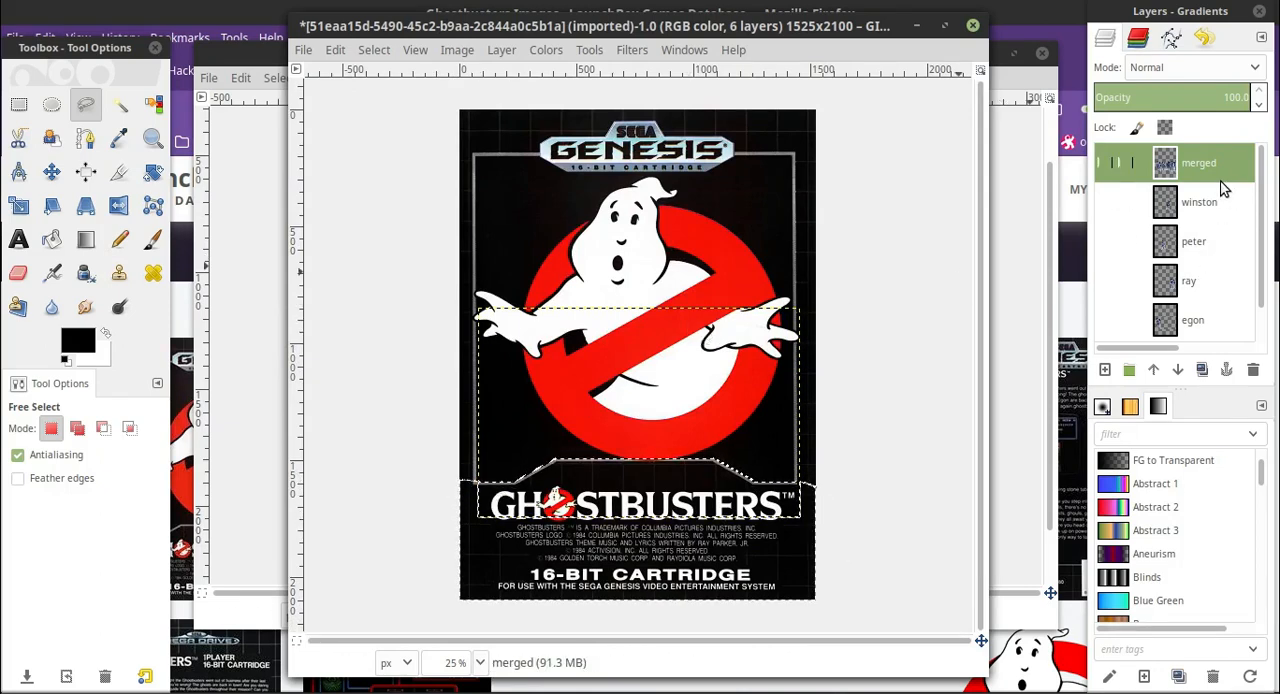
Show the merged layer and erase the men's legs inside the selection, using an Eraser size of 581.37.
{"action": "left_click", "coordinate": [1105, 163]}
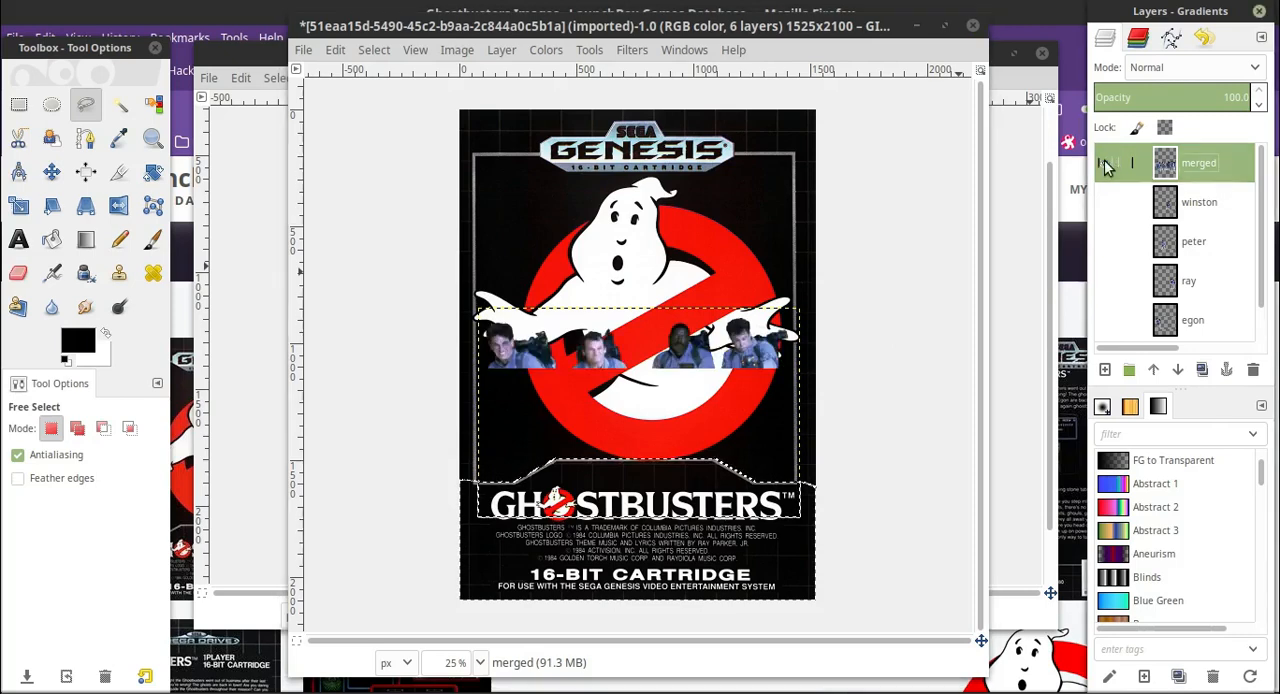
{"action": "left_click", "coordinate": [18, 272]}
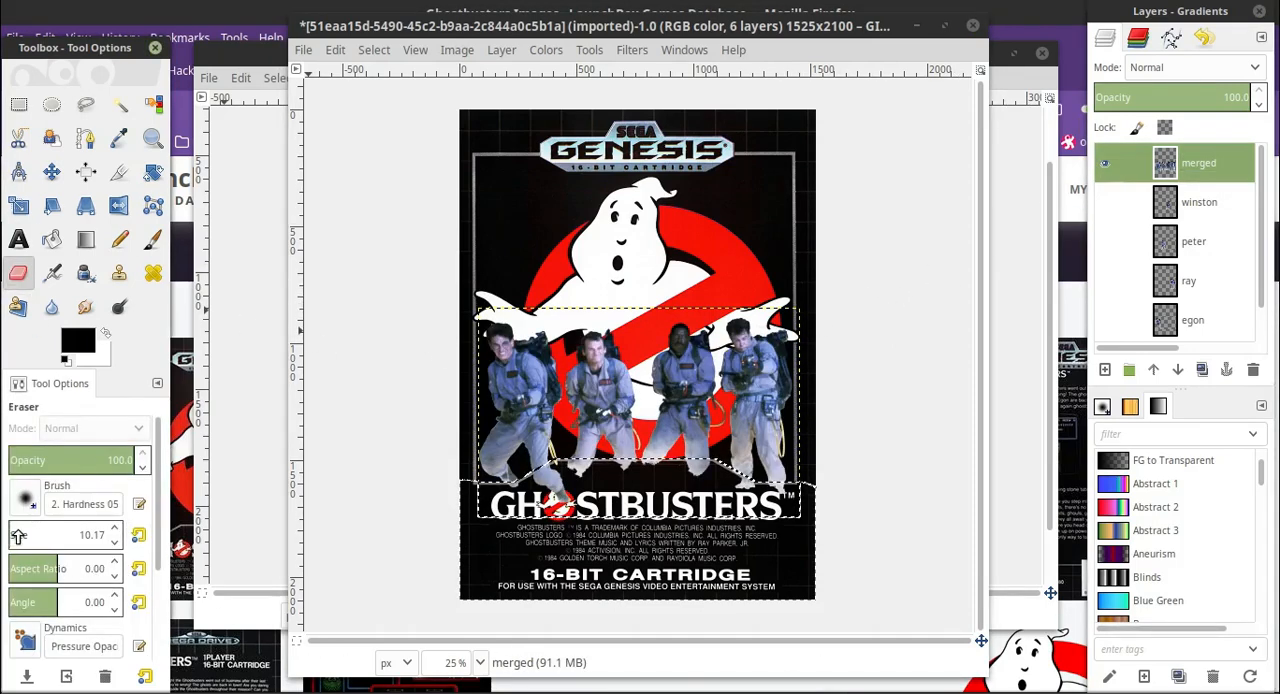
{"action": "left_click_drag", "start_coordinate": [18, 535], "coordinate": [62, 535]}
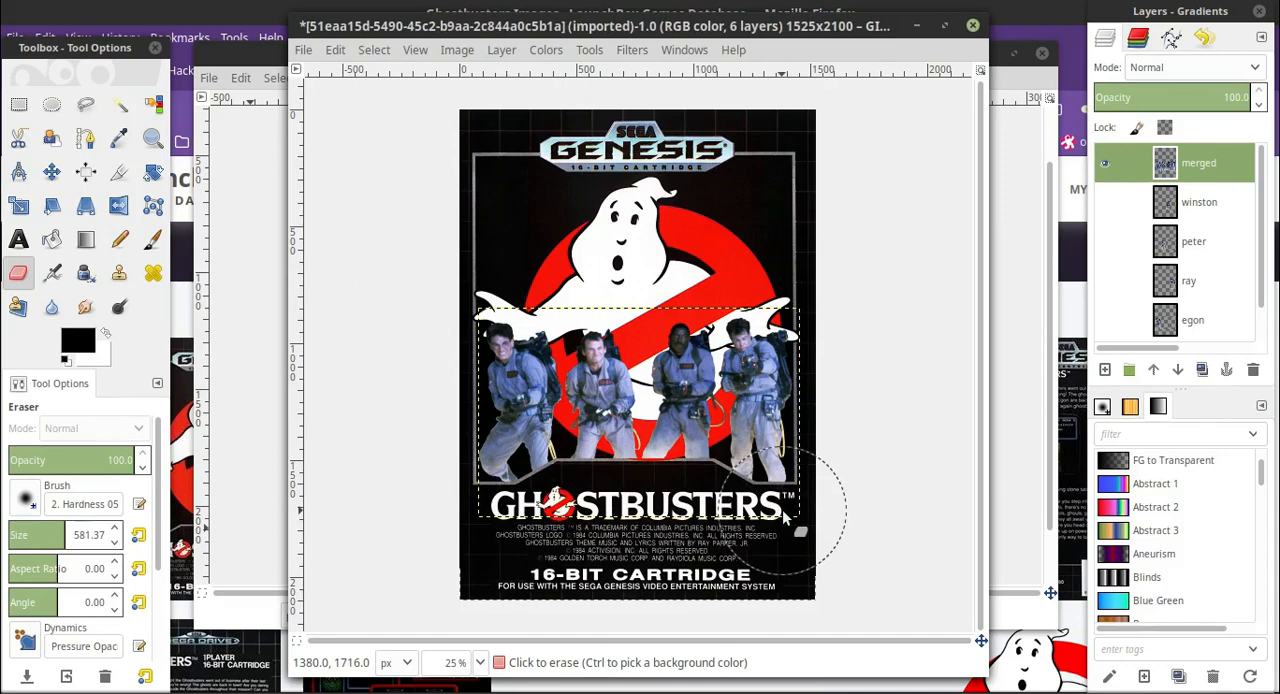
{"action": "mouse_move", "coordinate": [742, 494]}
{"action": "left_mouse_down"}
{"action": "mouse_move", "coordinate": [595, 457]}
{"action": "mouse_move", "coordinate": [770, 481]}
{"action": "mouse_move", "coordinate": [784, 471]}
{"action": "left_mouse_up"}
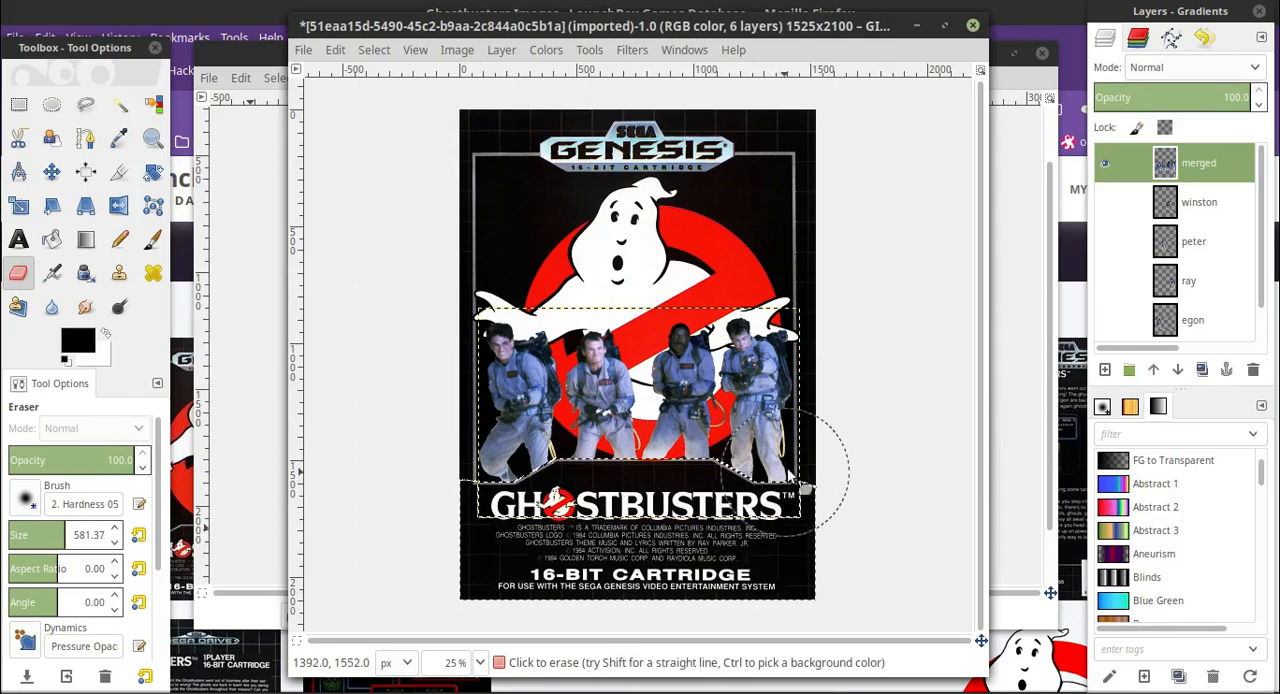
Examine the trimmed leg edges along the grey border up close, including where the red circle overlaps it.
{"action": "left_click", "coordinate": [482, 664]}
{"action": "left_click", "coordinate": [477, 480]}
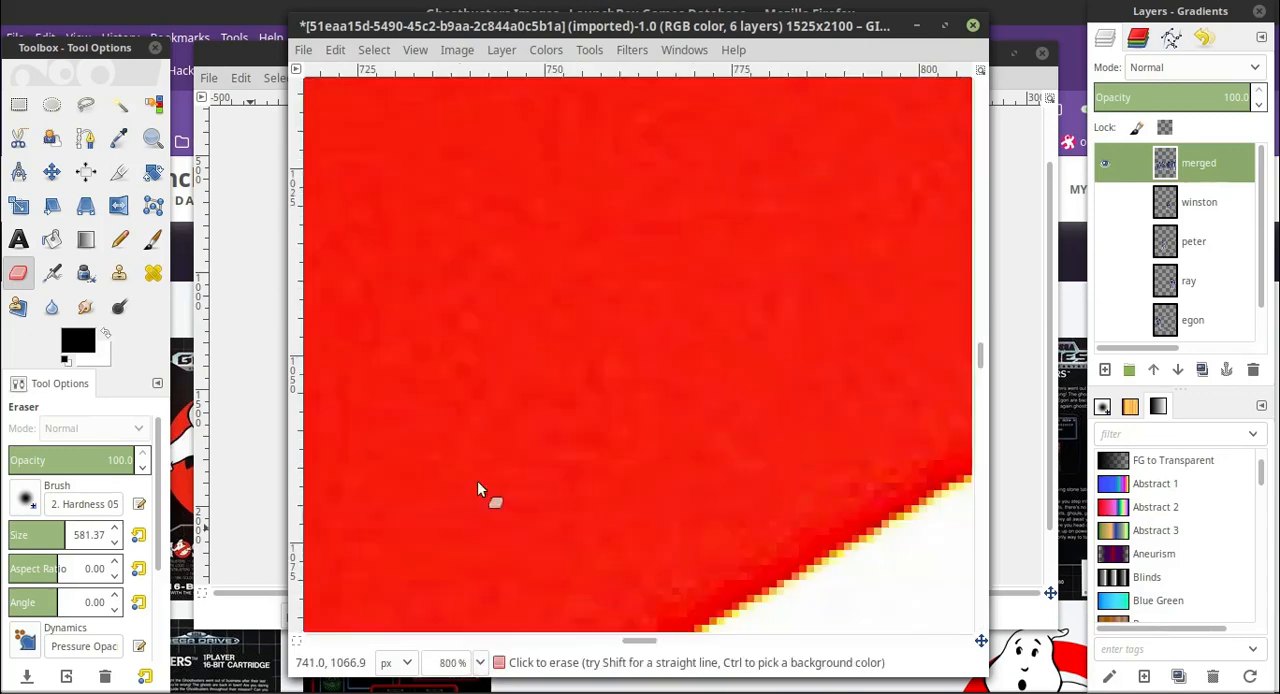
{"action": "scroll", "coordinate": [477, 480], "scroll_direction": "down", "scroll_amount": 12}
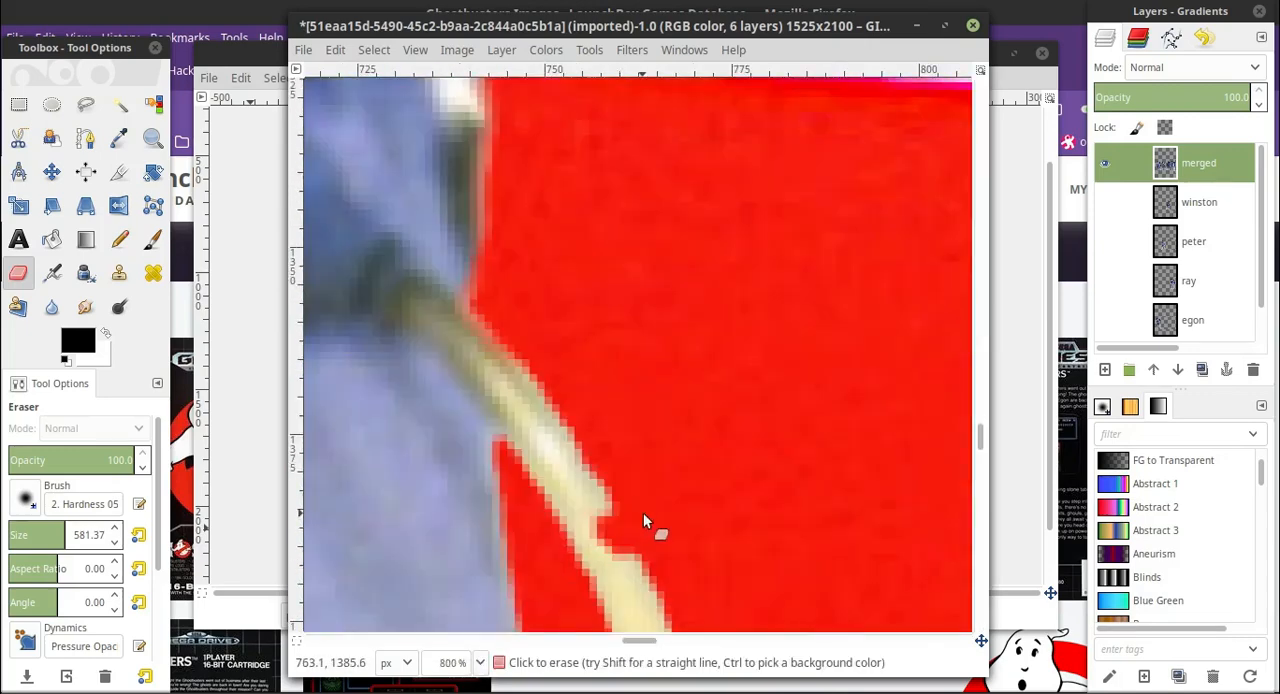
{"action": "scroll", "coordinate": [643, 516], "scroll_direction": "down", "scroll_amount": 5}
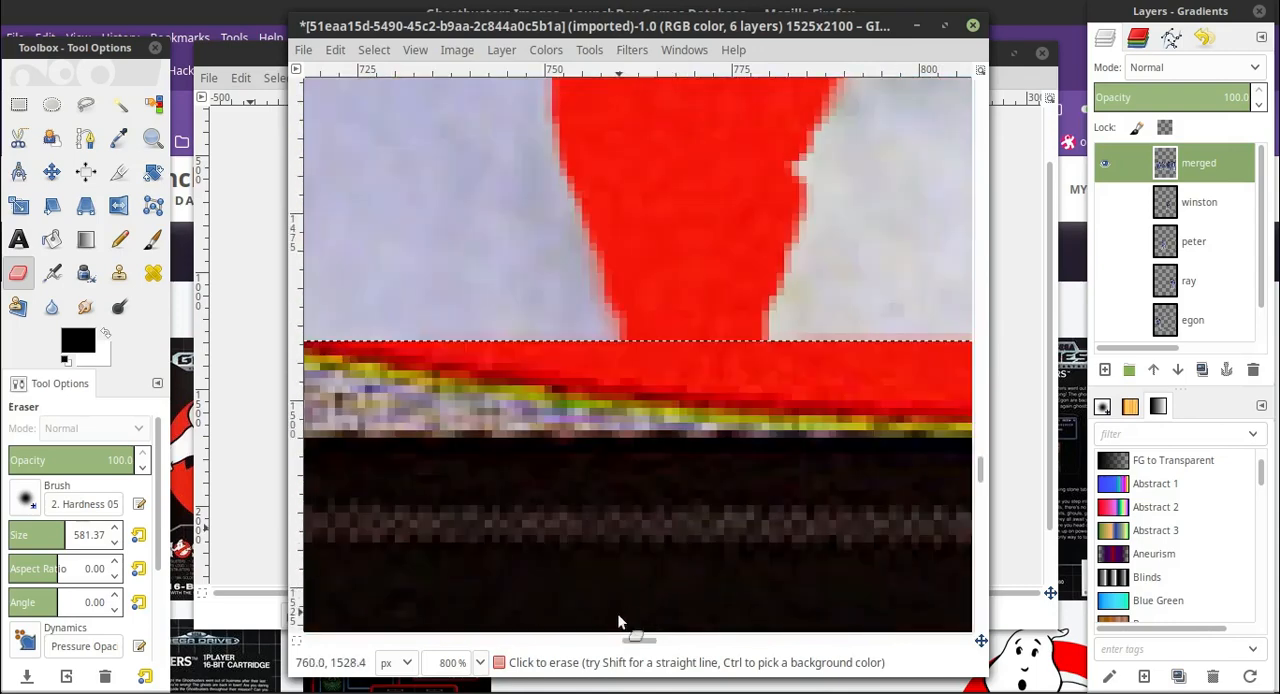
{"action": "left_click", "coordinate": [481, 663]}
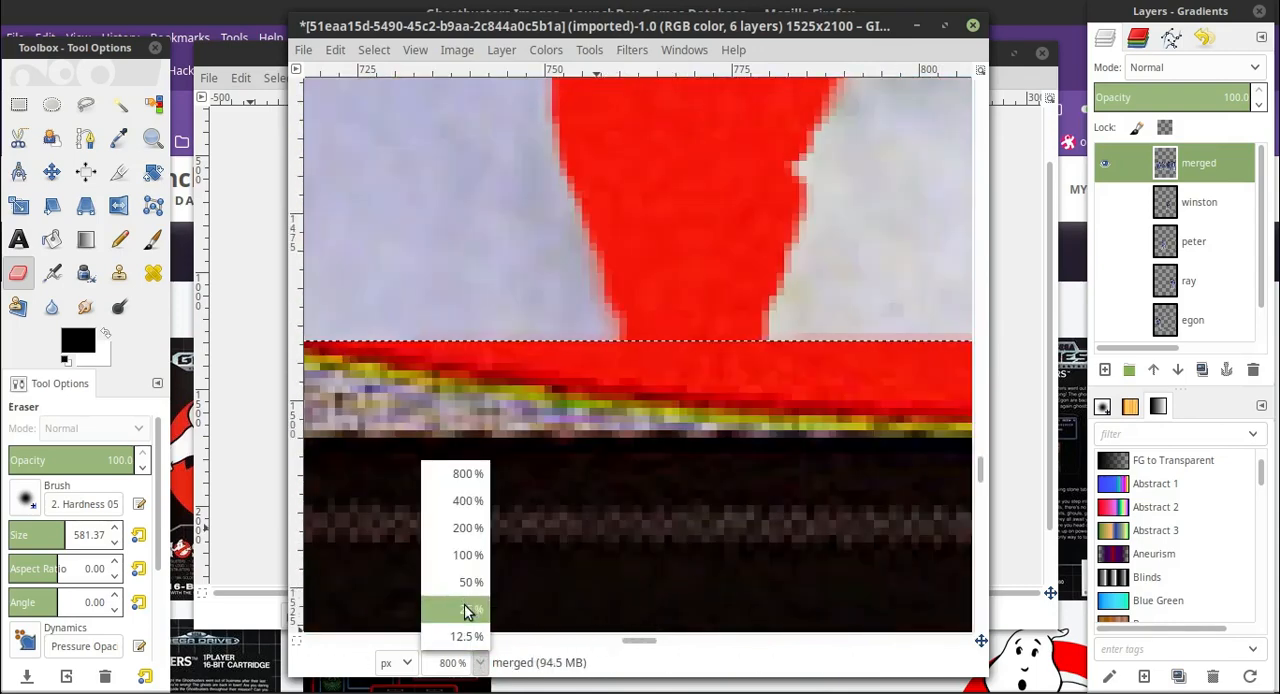
{"action": "left_click", "coordinate": [469, 611]}
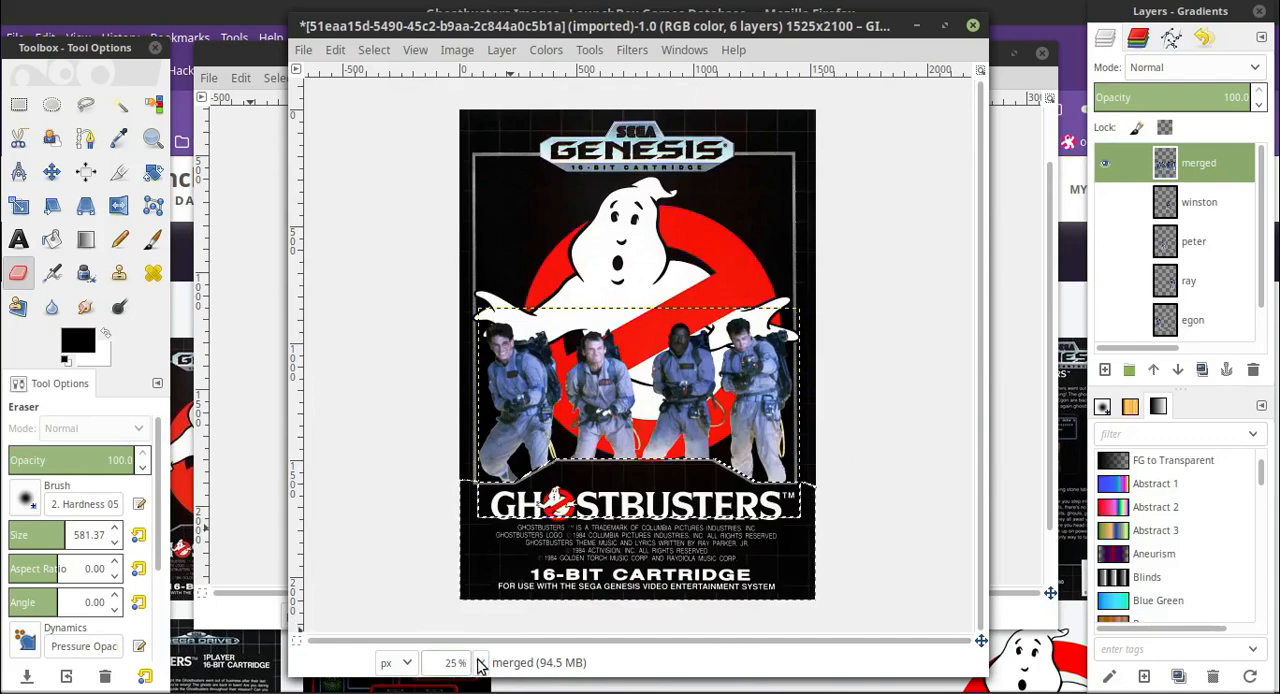
{"action": "left_click", "coordinate": [481, 664]}
{"action": "left_click", "coordinate": [468, 556]}
{"action": "scroll", "coordinate": [520, 527], "scroll_direction": "down", "scroll_amount": 5}
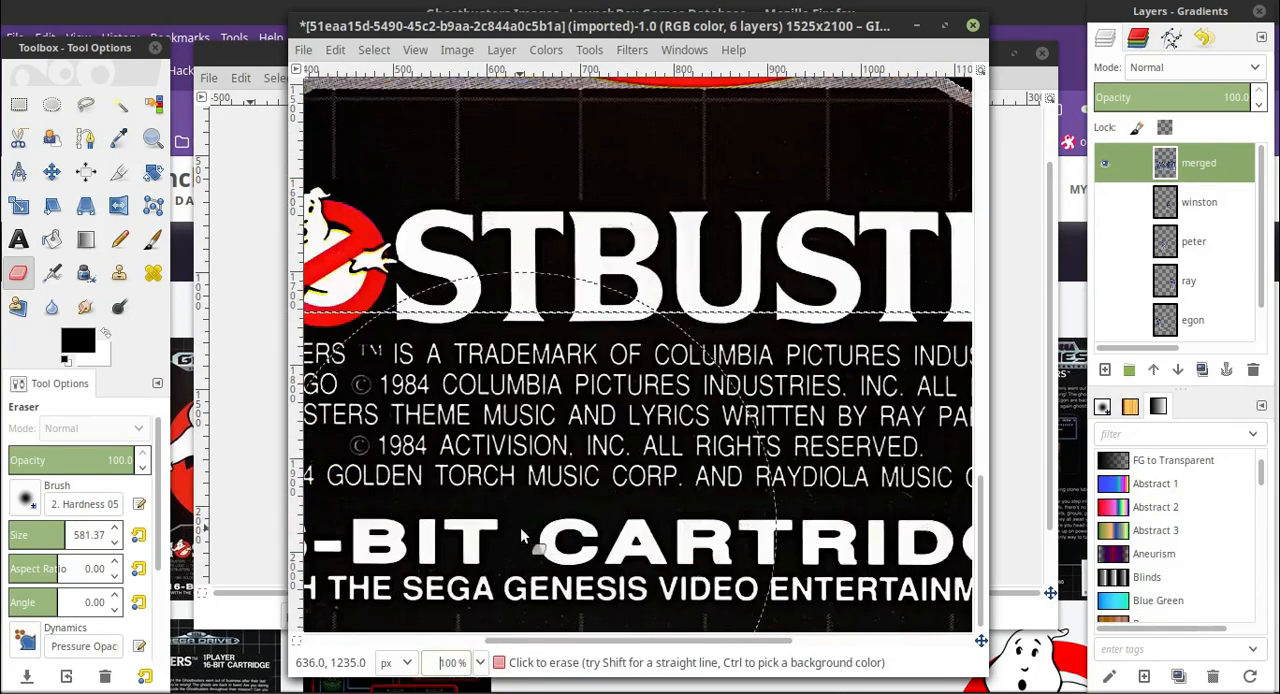
{"action": "scroll", "coordinate": [560, 505], "scroll_direction": "up", "scroll_amount": 2}
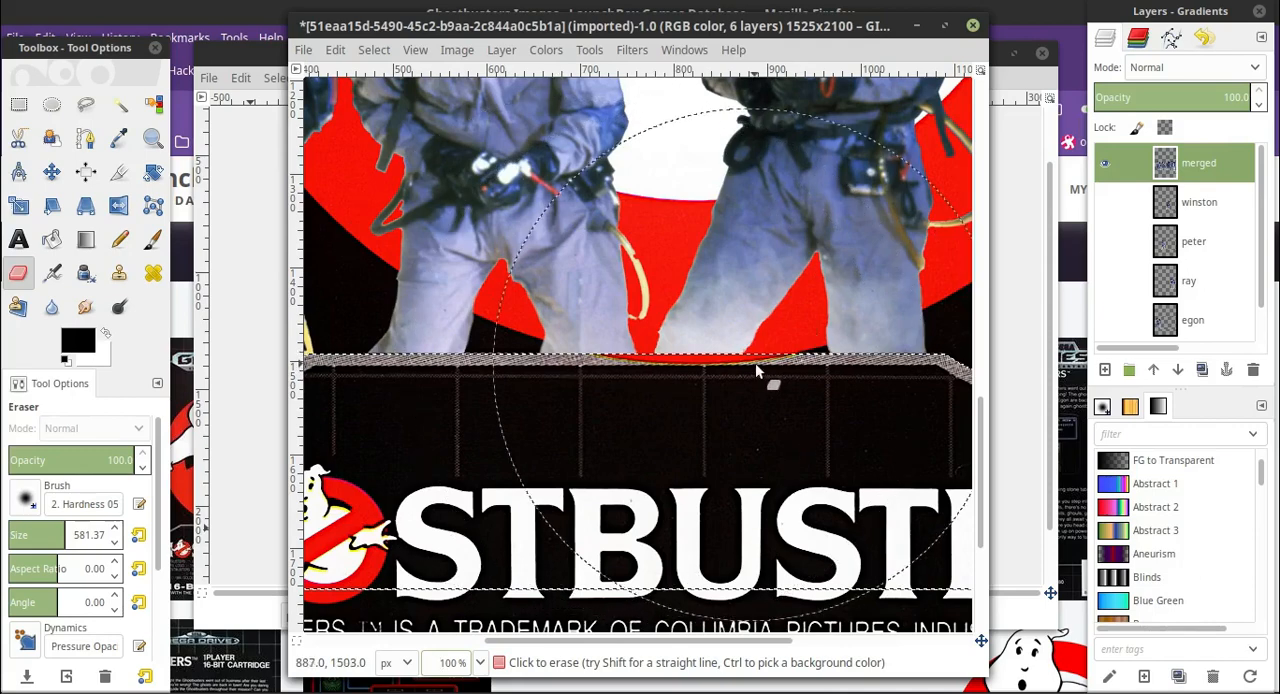
On the cover background layer, rectangle-select a clean strip of the grey border about 100 px wide, starting at 576, 1491.
{"action": "left_click", "coordinate": [19, 104]}
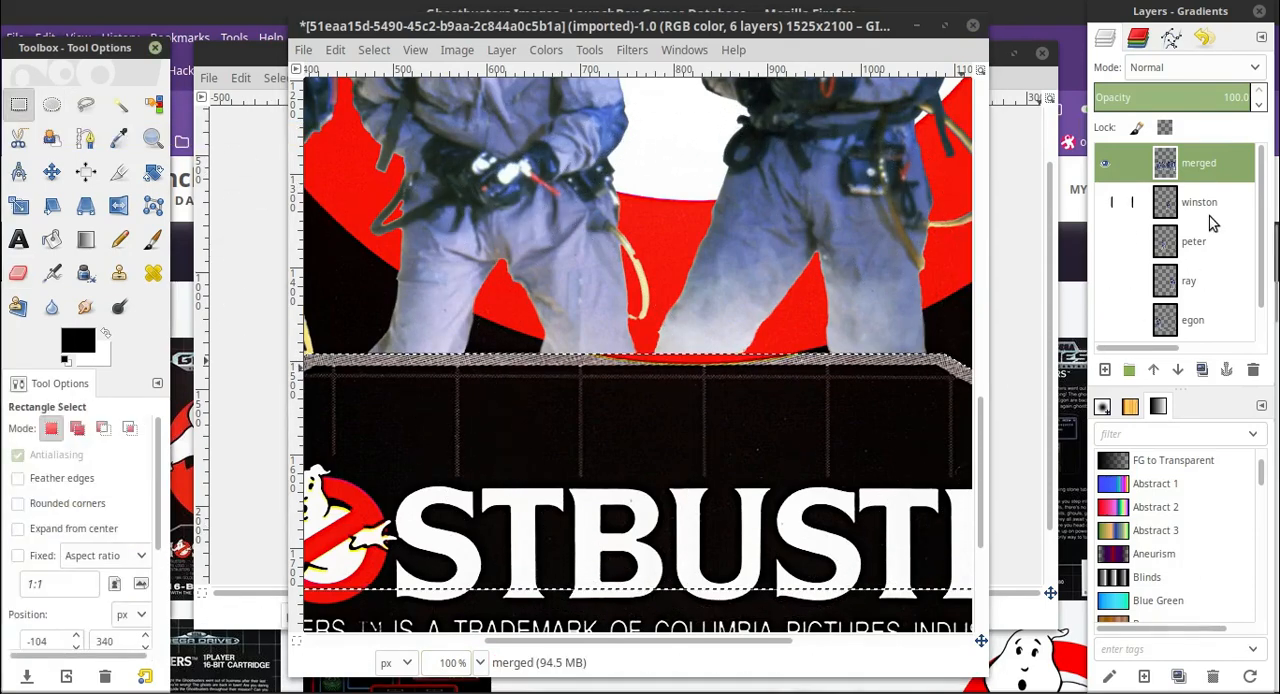
{"action": "scroll", "coordinate": [1209, 214], "scroll_direction": "down", "scroll_amount": 1}
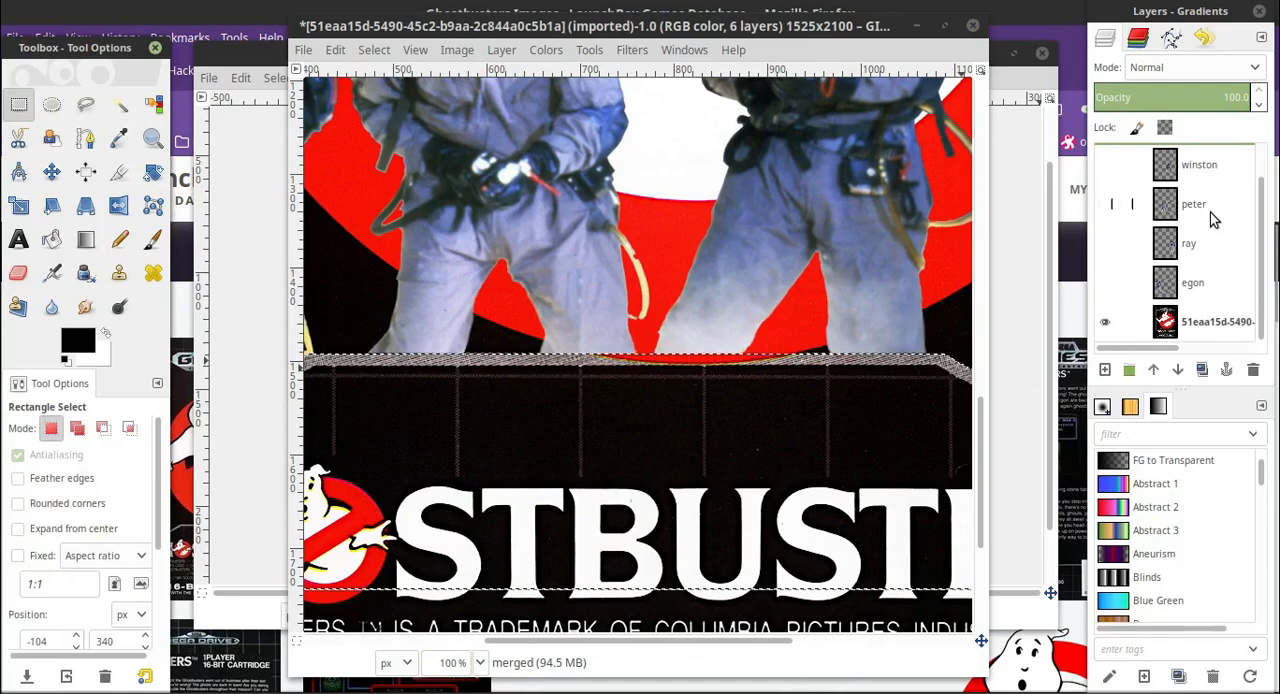
{"action": "left_click", "coordinate": [1205, 321]}
{"action": "key", "text": "2"}
{"action": "left_click", "coordinate": [480, 662]}
{"action": "left_click", "coordinate": [457, 497]}
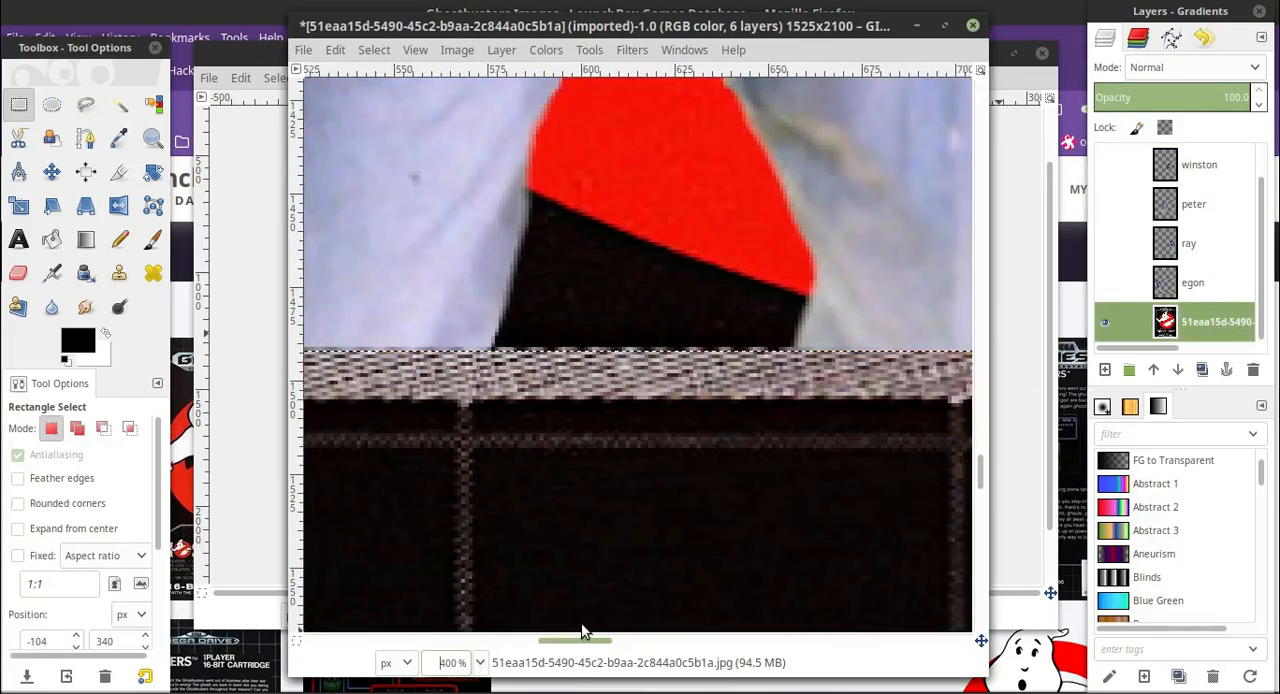
{"action": "left_click_drag", "start_coordinate": [482, 352], "coordinate": [618, 398]}
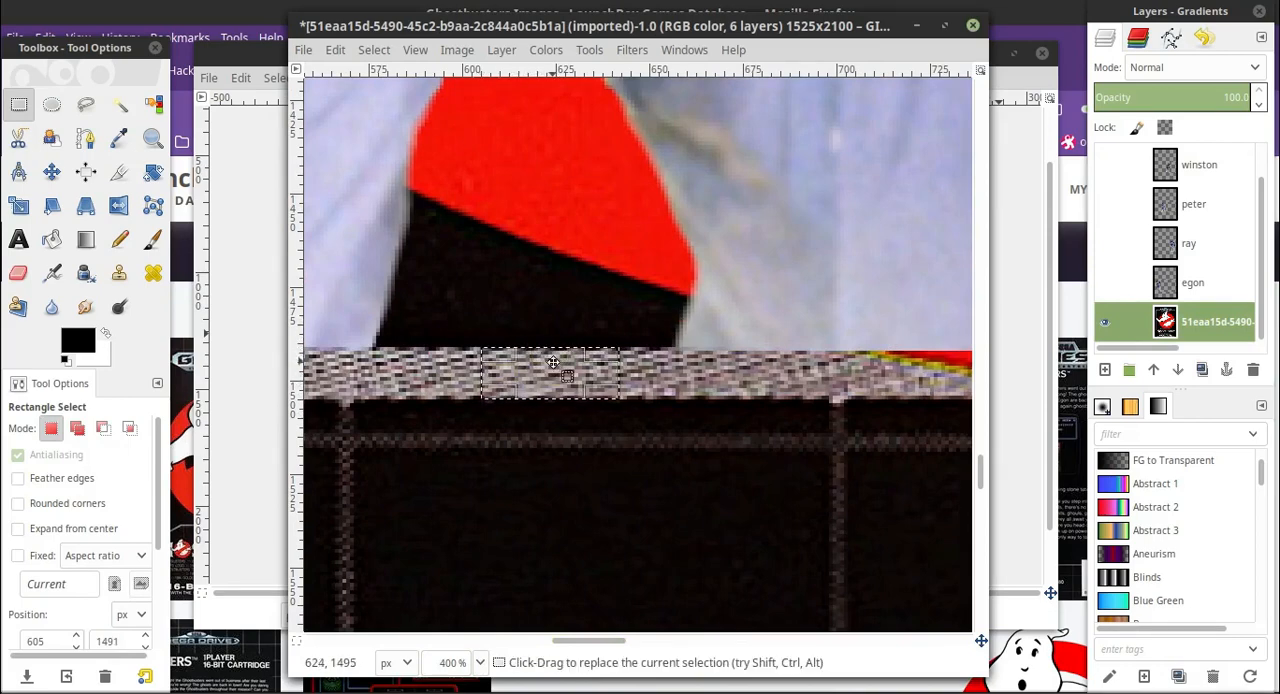
{"action": "left_click_drag", "start_coordinate": [620, 368], "coordinate": [664, 351]}
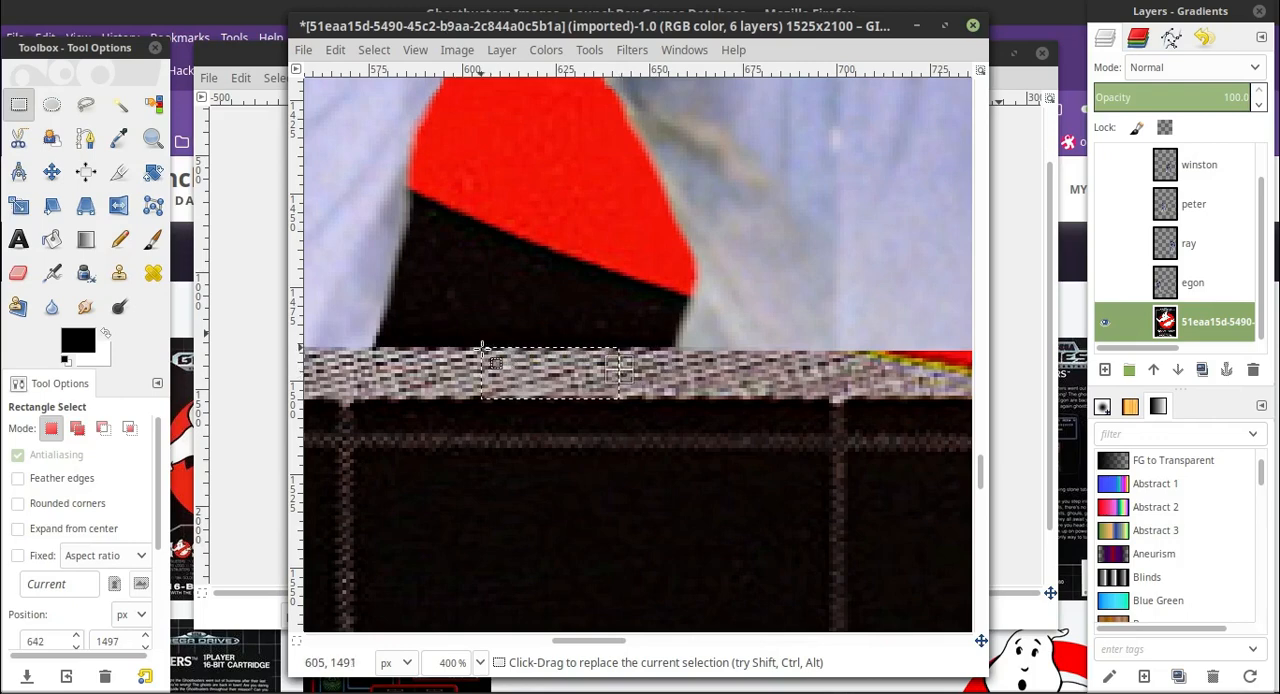
{"action": "left_click_drag", "start_coordinate": [483, 349], "coordinate": [626, 396]}
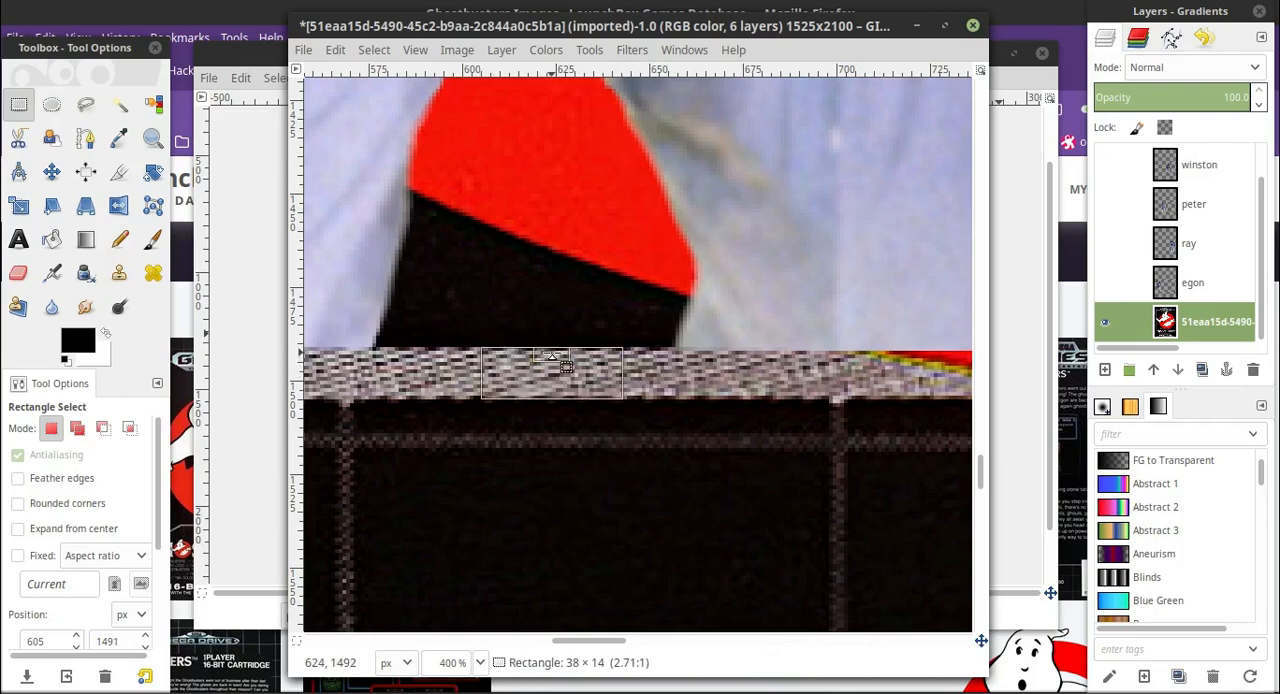
{"action": "left_click_drag", "start_coordinate": [490, 368], "coordinate": [380, 366]}
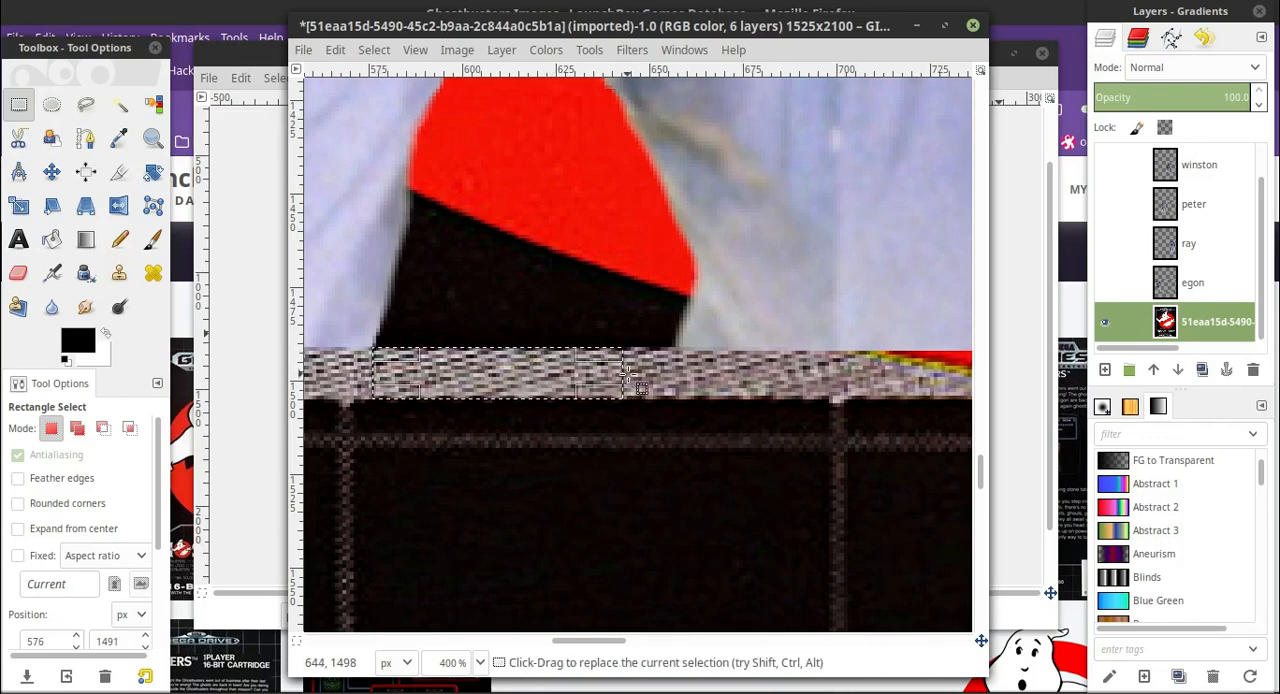
{"action": "left_click_drag", "start_coordinate": [627, 346], "coordinate": [738, 376]}
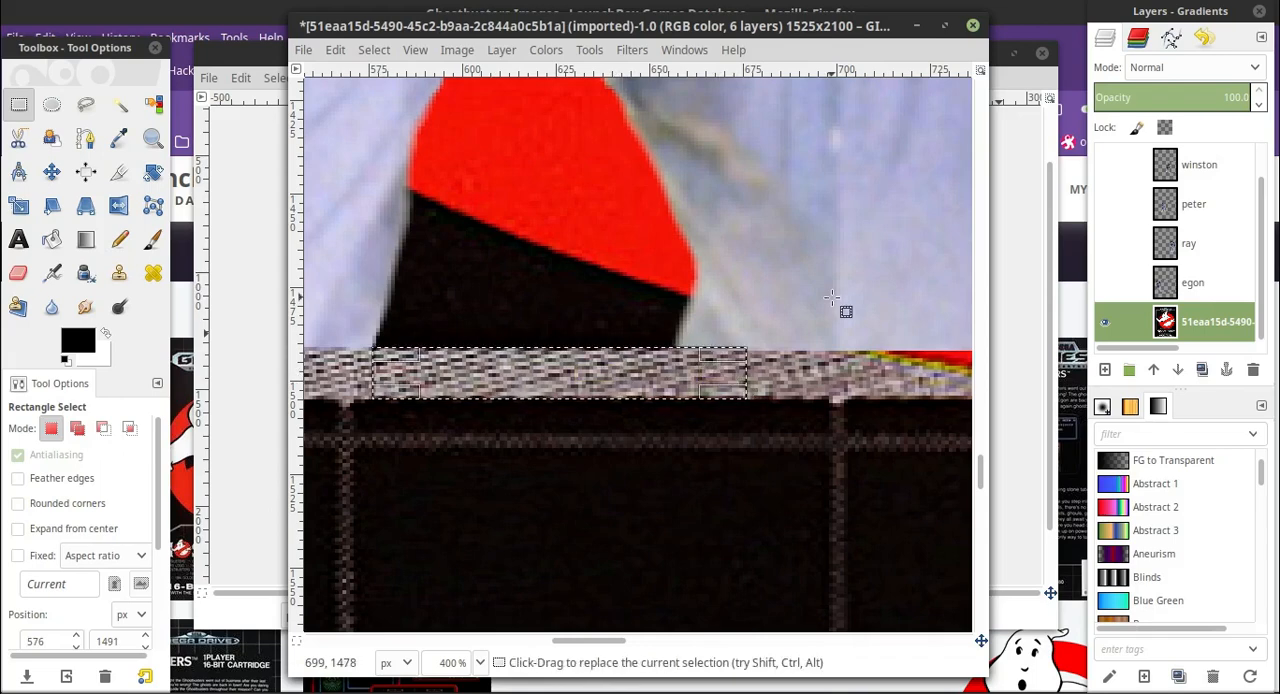
Copy the selected border strip and paste it as a new layer.
{"action": "key", "text": "ctrl+c"}
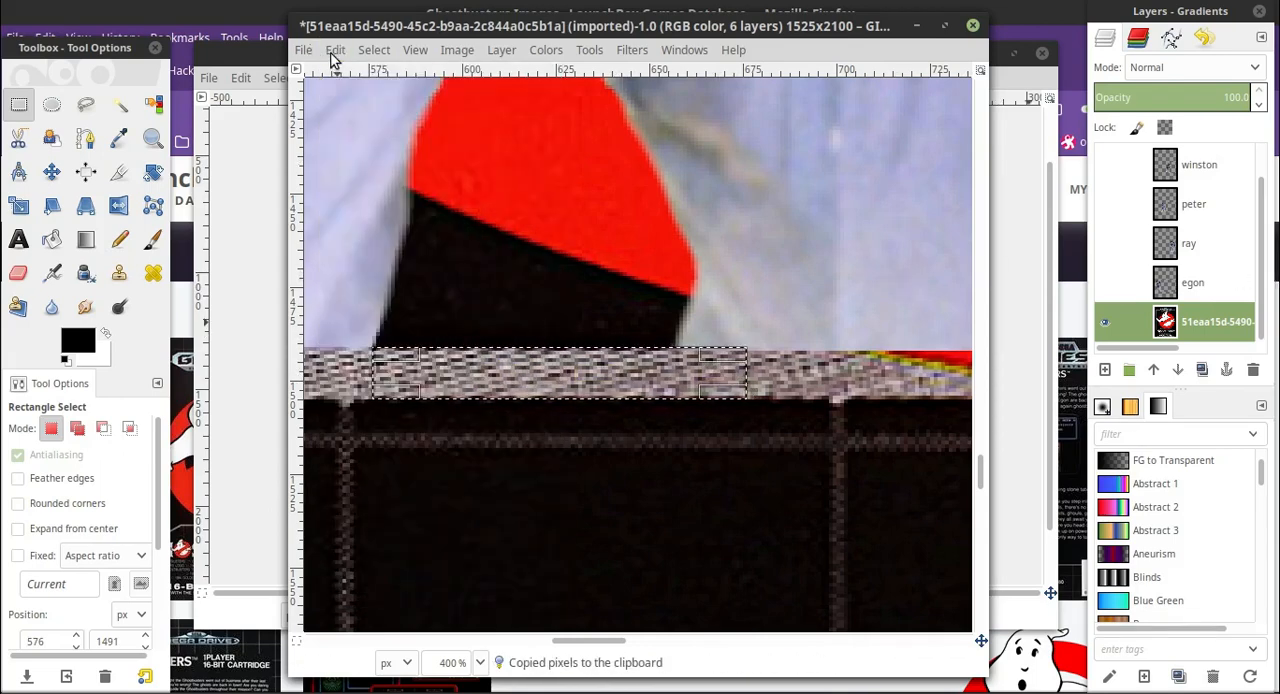
{"action": "left_click", "coordinate": [333, 54]}
{"action": "left_click", "coordinate": [370, 210]}
{"action": "left_click", "coordinate": [1105, 370]}
Move the pasted border strip over the start of the red circle's overlap, aligned with the grey border.
{"action": "left_click_drag", "start_coordinate": [609, 642], "coordinate": [641, 643]}
{"action": "key", "text": "m"}
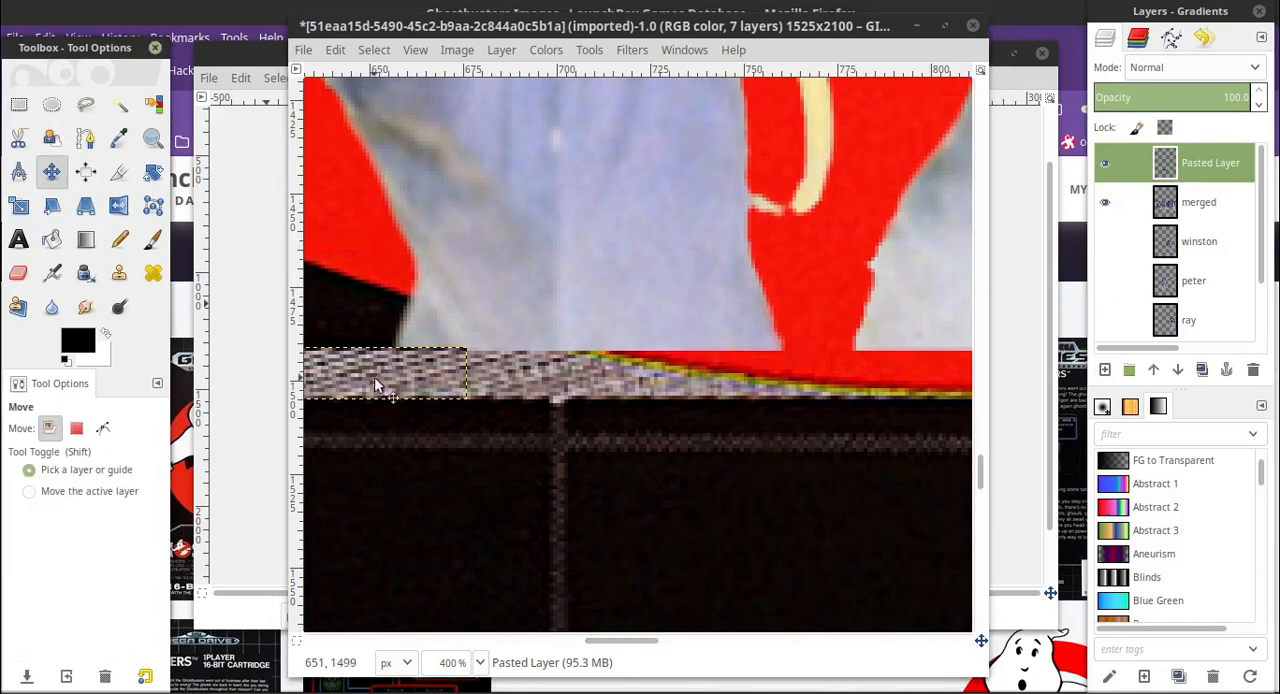
{"action": "left_click_drag", "start_coordinate": [374, 376], "coordinate": [873, 381]}
{"action": "left_click", "coordinate": [726, 379]}
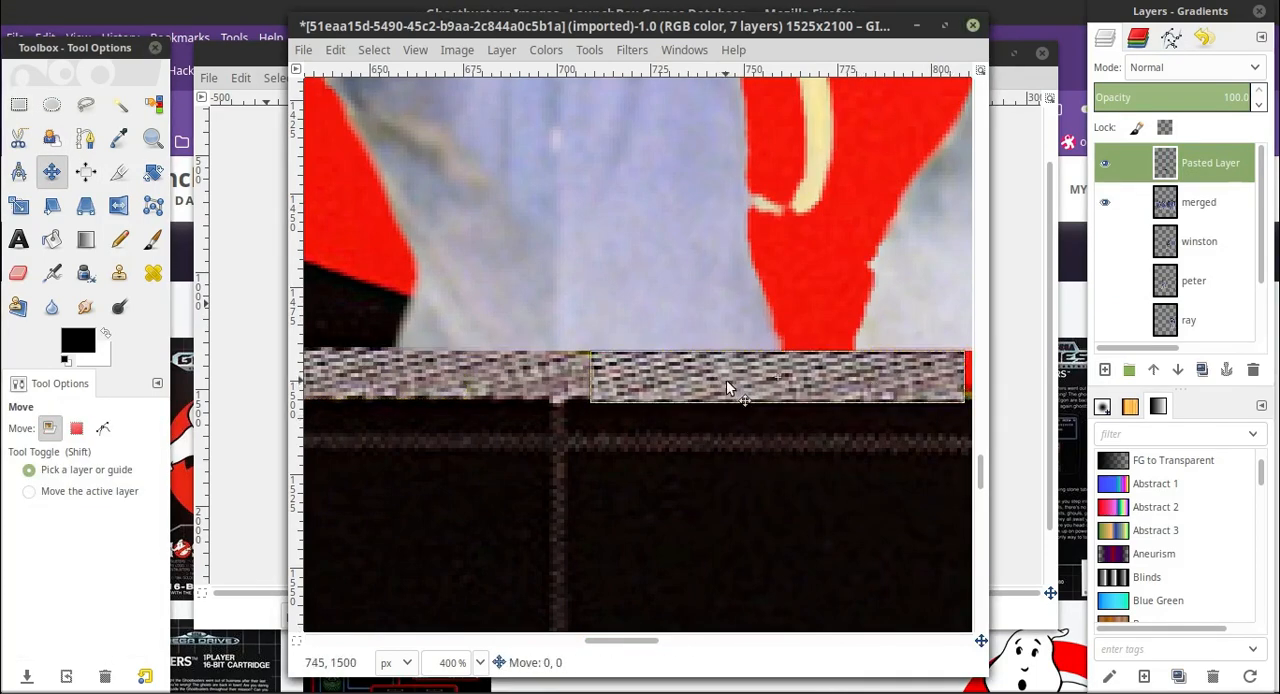
Duplicate the pasted strip layer and move the copy farther along the border to cover more of the red overlap.
{"action": "left_click_drag", "start_coordinate": [621, 642], "coordinate": [646, 642]}
{"action": "right_click", "coordinate": [1197, 187]}
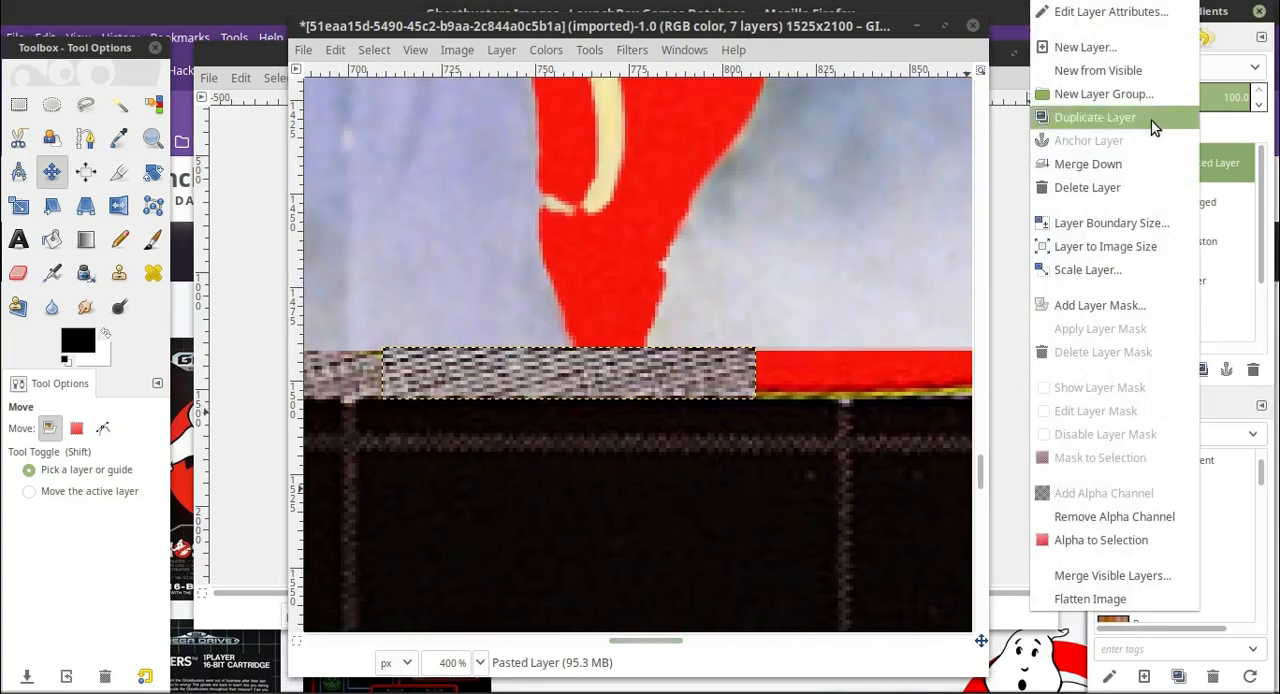
{"action": "left_click", "coordinate": [1151, 122]}
{"action": "left_click_drag", "start_coordinate": [557, 385], "coordinate": [929, 379]}
{"action": "left_click_drag", "start_coordinate": [771, 638], "coordinate": [601, 642]}
{"action": "left_click_drag", "start_coordinate": [843, 387], "coordinate": [604, 453]}
{"action": "left_click", "coordinate": [339, 51]}
{"action": "left_click", "coordinate": [368, 75]}
Shift the copied border strip about 5 px left along the border to adjust its join with the first strip.
{"action": "left_click_drag", "start_coordinate": [608, 643], "coordinate": [686, 672]}
{"action": "left_click", "coordinate": [1210, 202]}
{"action": "left_click", "coordinate": [1237, 166]}
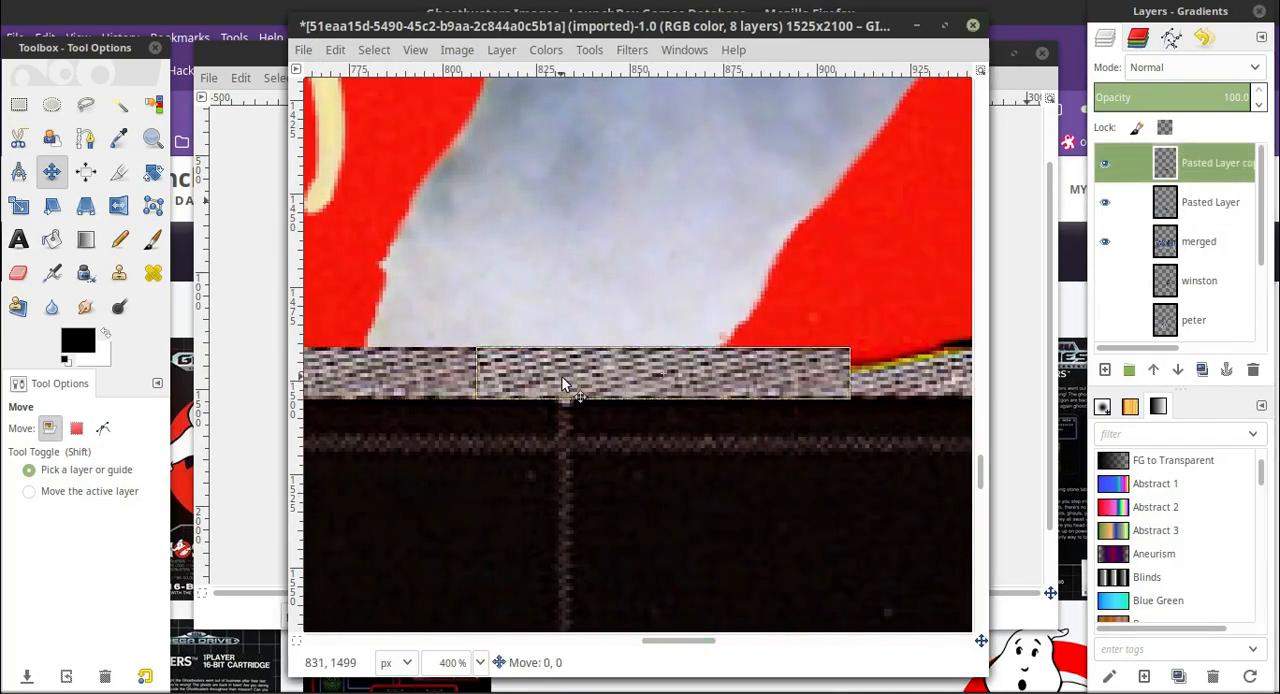
{"action": "left_click_drag", "start_coordinate": [562, 379], "coordinate": [542, 378]}
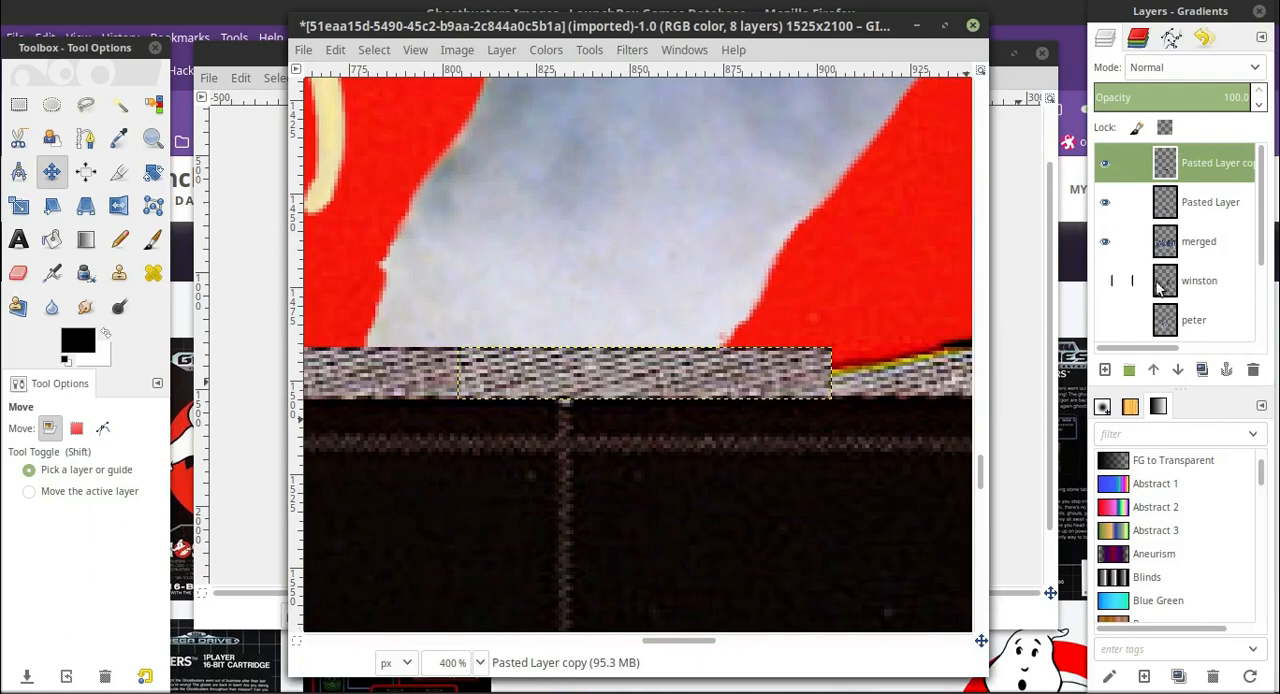
Duplicate the strip copy layer and move the new copy farther along the border over the remaining red overlap.
{"action": "left_click", "coordinate": [1219, 236]}
{"action": "left_click", "coordinate": [1228, 174]}
{"action": "right_click", "coordinate": [1228, 174]}
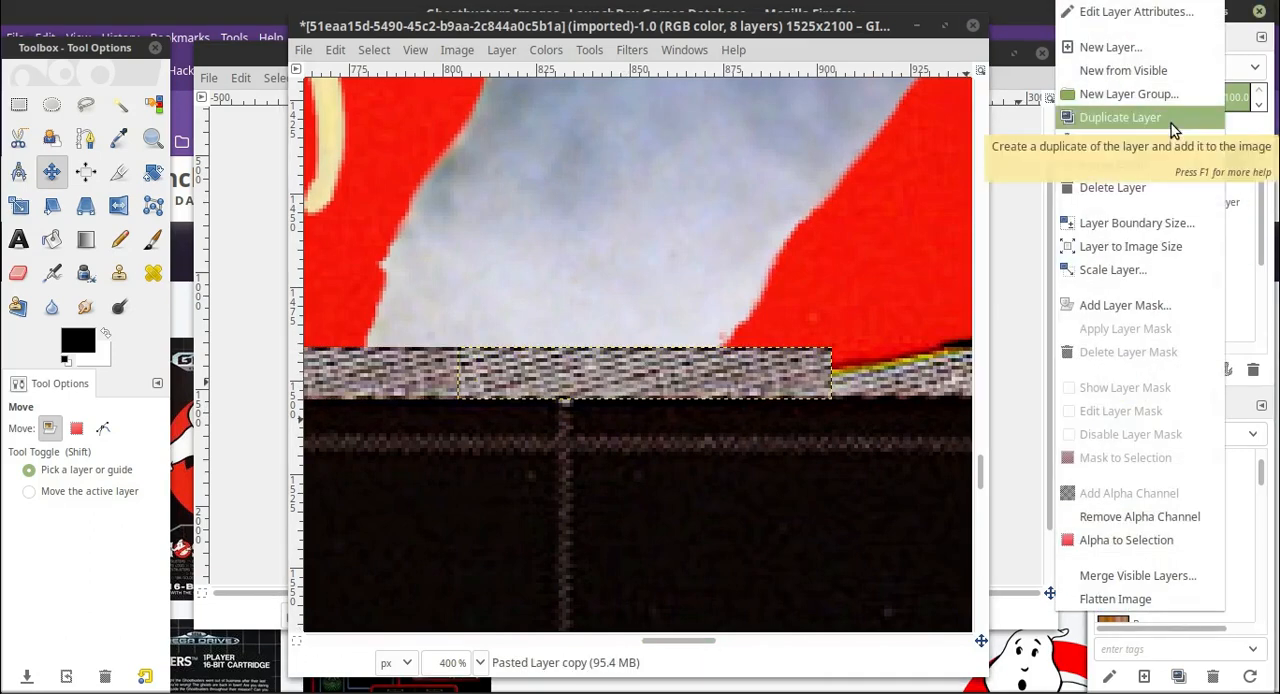
{"action": "left_click", "coordinate": [1100, 117]}
{"action": "left_click_drag", "start_coordinate": [697, 641], "coordinate": [737, 641]}
{"action": "left_click_drag", "start_coordinate": [400, 370], "coordinate": [711, 370]}
Merge the two strip copies down into the original pasted strip layer.
{"action": "left_click", "coordinate": [1222, 203]}
{"action": "left_click", "coordinate": [1234, 165]}
{"action": "left_click", "coordinate": [1226, 205]}
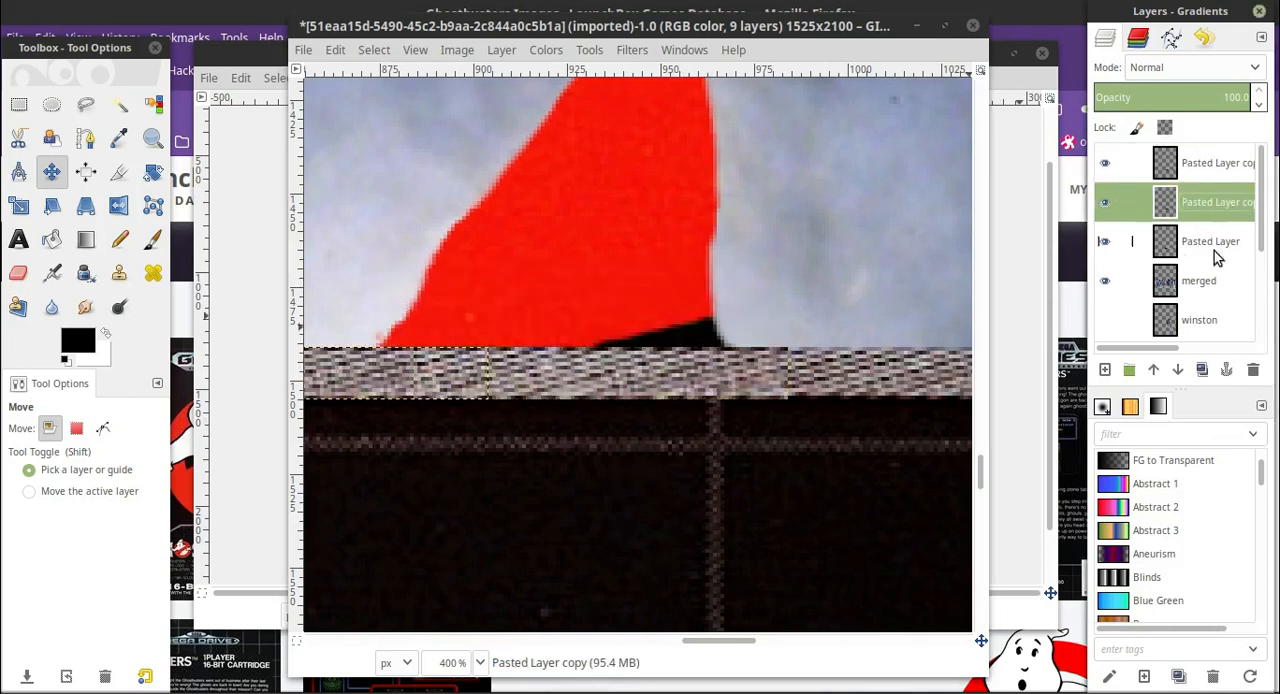
{"action": "left_click", "coordinate": [1218, 247]}
{"action": "left_click", "coordinate": [1228, 165]}
{"action": "left_click", "coordinate": [18, 273]}
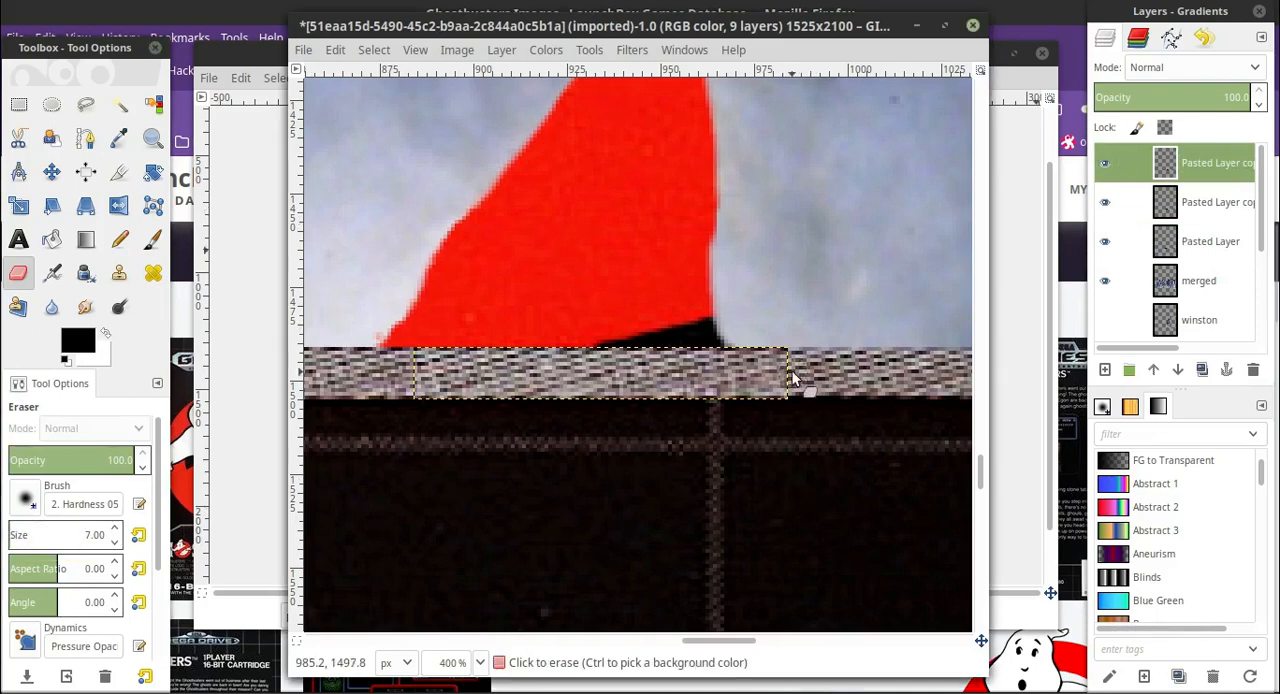
{"action": "left_click", "coordinate": [1238, 202]}
{"action": "left_click", "coordinate": [1200, 159]}
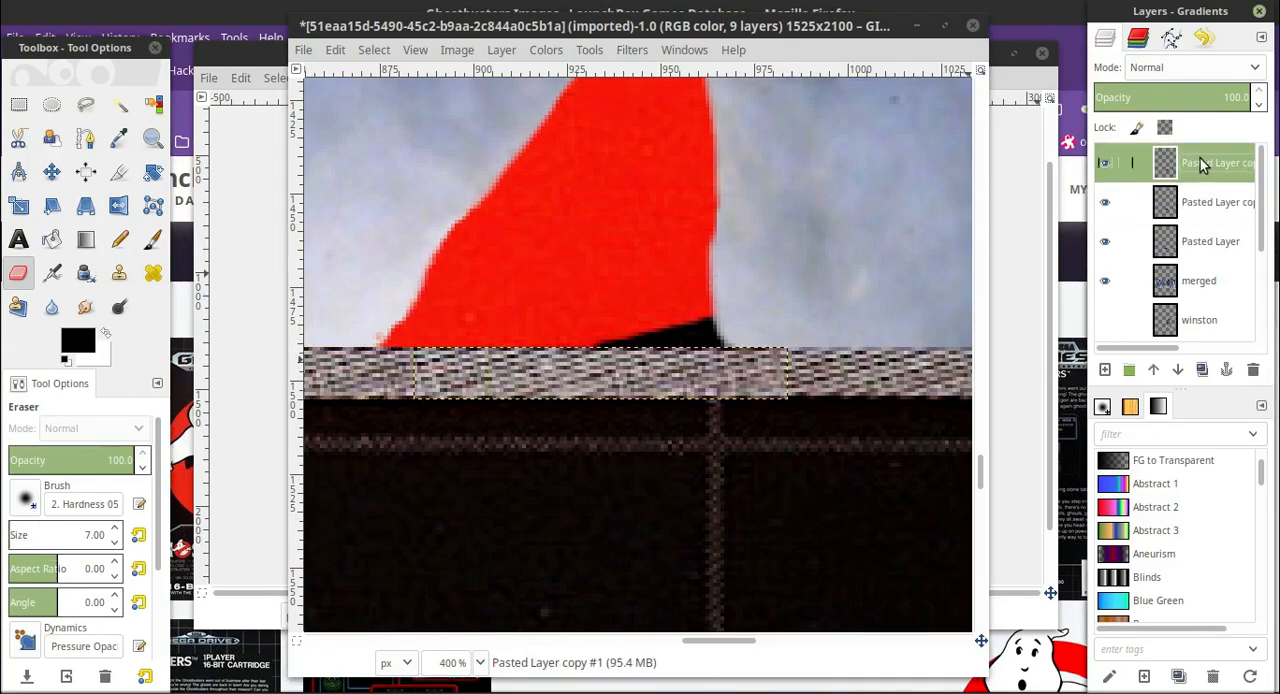
{"action": "right_click", "coordinate": [1200, 160]}
{"action": "left_click", "coordinate": [1112, 308]}
{"action": "right_click", "coordinate": [1211, 172]}
{"action": "left_click", "coordinate": [1110, 308]}
Rename the merged strip layer as border.
{"action": "double_click", "coordinate": [1222, 161]}
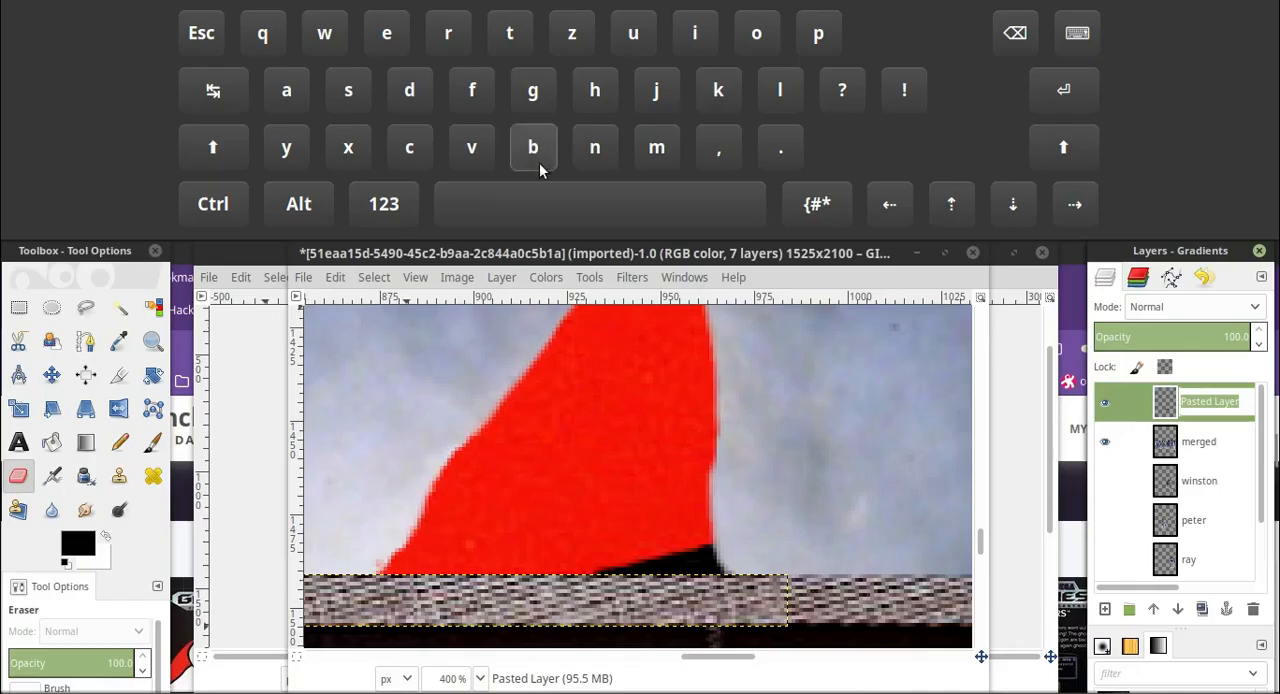
{"action": "left_click", "coordinate": [538, 163]}
{"action": "left_click", "coordinate": [757, 40]}
{"action": "left_click", "coordinate": [450, 42]}
{"action": "left_click", "coordinate": [411, 95]}
{"action": "left_click", "coordinate": [390, 55]}
{"action": "left_click", "coordinate": [449, 45]}
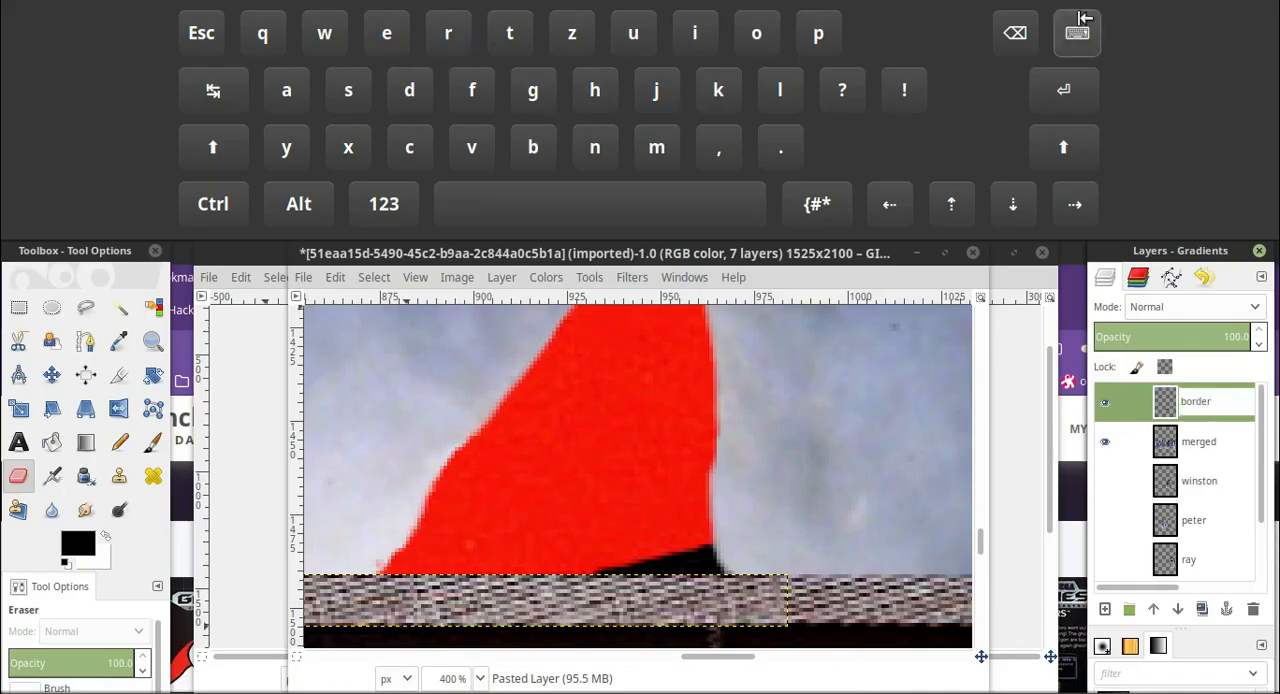
{"action": "left_click", "coordinate": [1080, 24]}
Draw a rectangular selection along the upper edge of the border patch, covering its full length.
{"action": "left_click", "coordinate": [1214, 175]}
{"action": "left_click", "coordinate": [19, 105]}
{"action": "left_click_drag", "start_coordinate": [805, 325], "coordinate": [592, 345]}
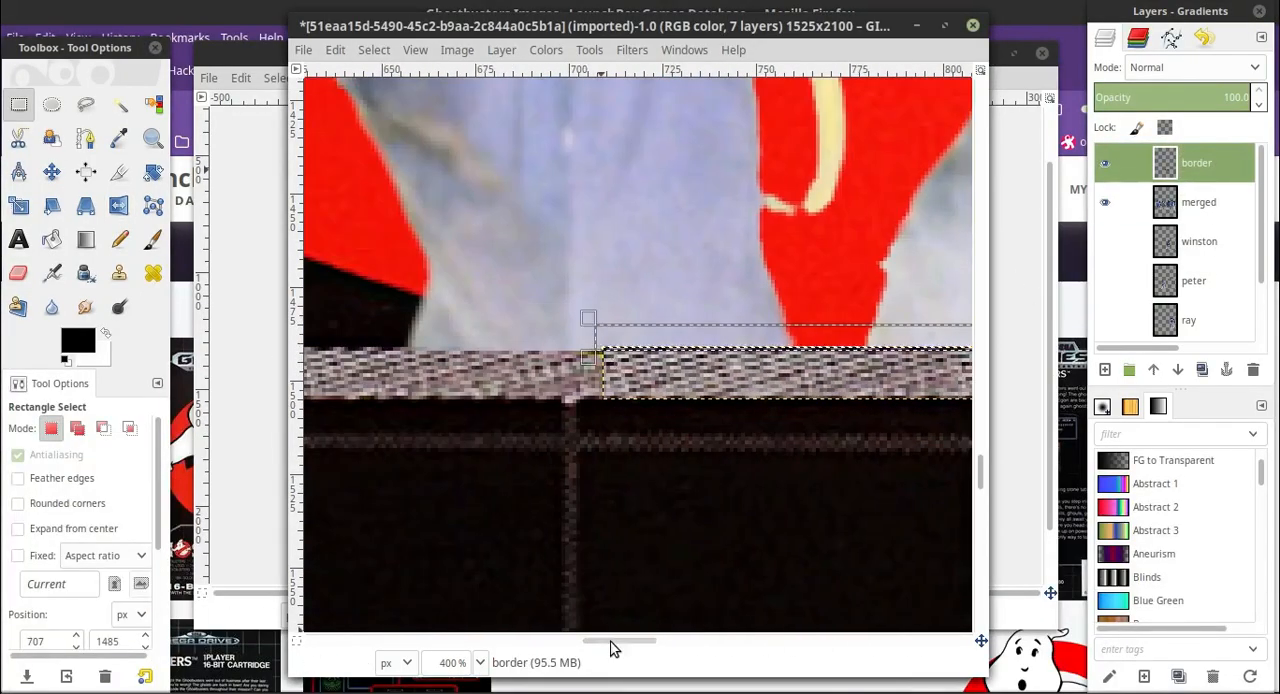
{"action": "left_click_drag", "start_coordinate": [612, 641], "coordinate": [723, 640]}
{"action": "left_click", "coordinate": [480, 662]}
{"action": "left_click", "coordinate": [468, 528]}
{"action": "left_click", "coordinate": [480, 662]}
{"action": "left_click", "coordinate": [476, 485]}
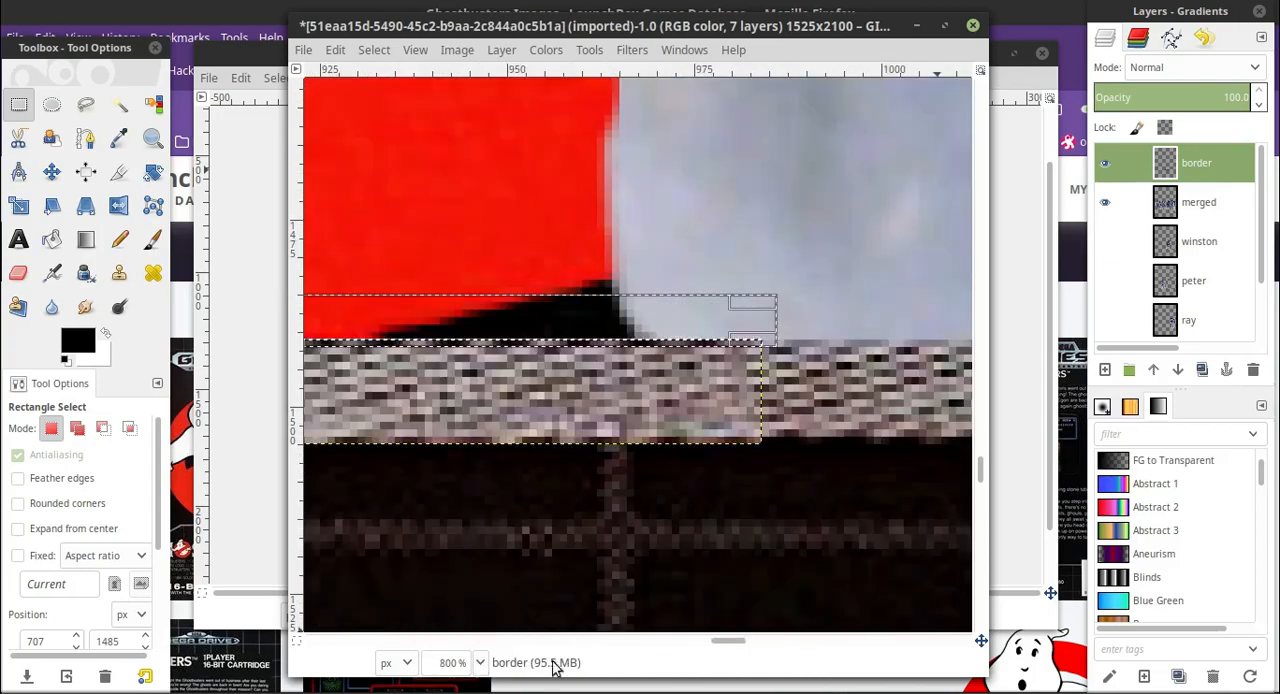
{"action": "mouse_move", "coordinate": [560, 640]}
{"action": "left_mouse_down"}
{"action": "mouse_move", "coordinate": [750, 641]}
{"action": "mouse_move", "coordinate": [617, 641]}
{"action": "left_mouse_up"}
Start a Free Select outline at the upper corner where the border patch meets the original border.
{"action": "key", "text": "u"}
{"action": "key", "text": "f"}
{"action": "left_click", "coordinate": [554, 322]}
{"action": "left_click", "coordinate": [603, 325]}
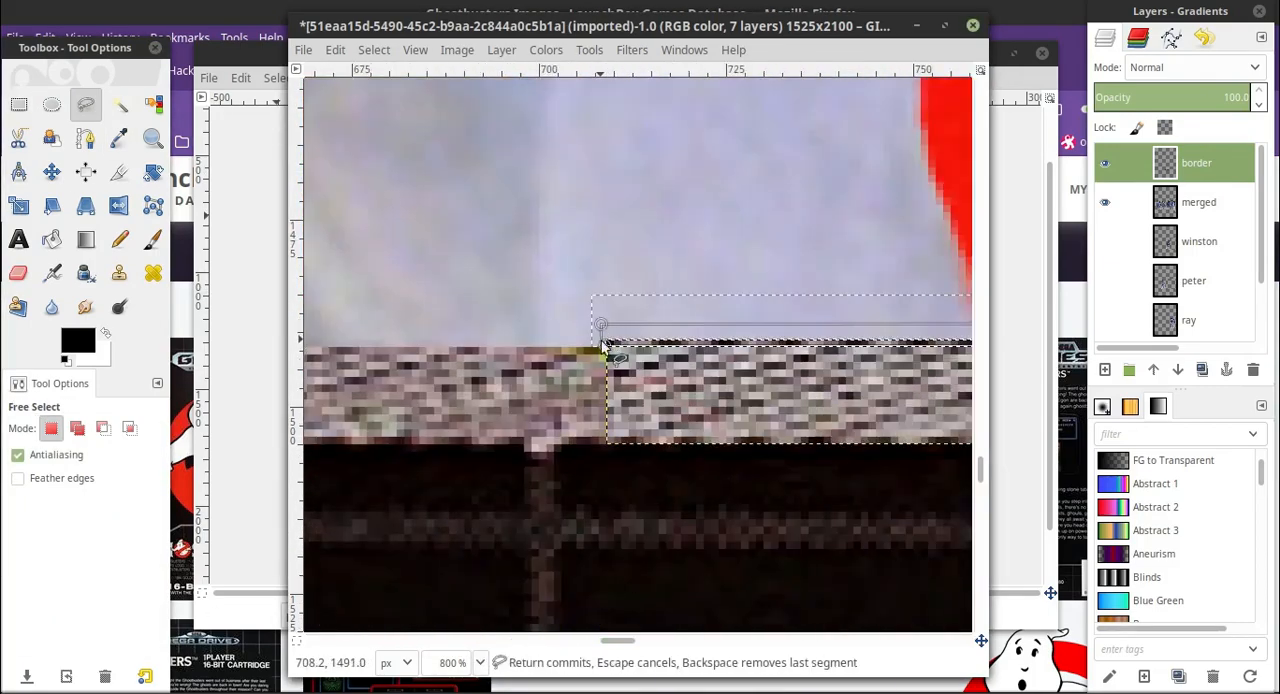
{"action": "left_click", "coordinate": [603, 346]}
Enlarge the eraser to a size of about 505 and erase along the selected upper edge of the border patch.
{"action": "left_click", "coordinate": [480, 662]}
{"action": "left_click", "coordinate": [468, 549]}
{"action": "left_click", "coordinate": [18, 273]}
{"action": "left_click", "coordinate": [57, 534]}
{"action": "mouse_move", "coordinate": [697, 352]}
{"action": "left_mouse_down"}
{"action": "mouse_move", "coordinate": [928, 346]}
{"action": "mouse_move", "coordinate": [935, 359]}
{"action": "left_mouse_up"}
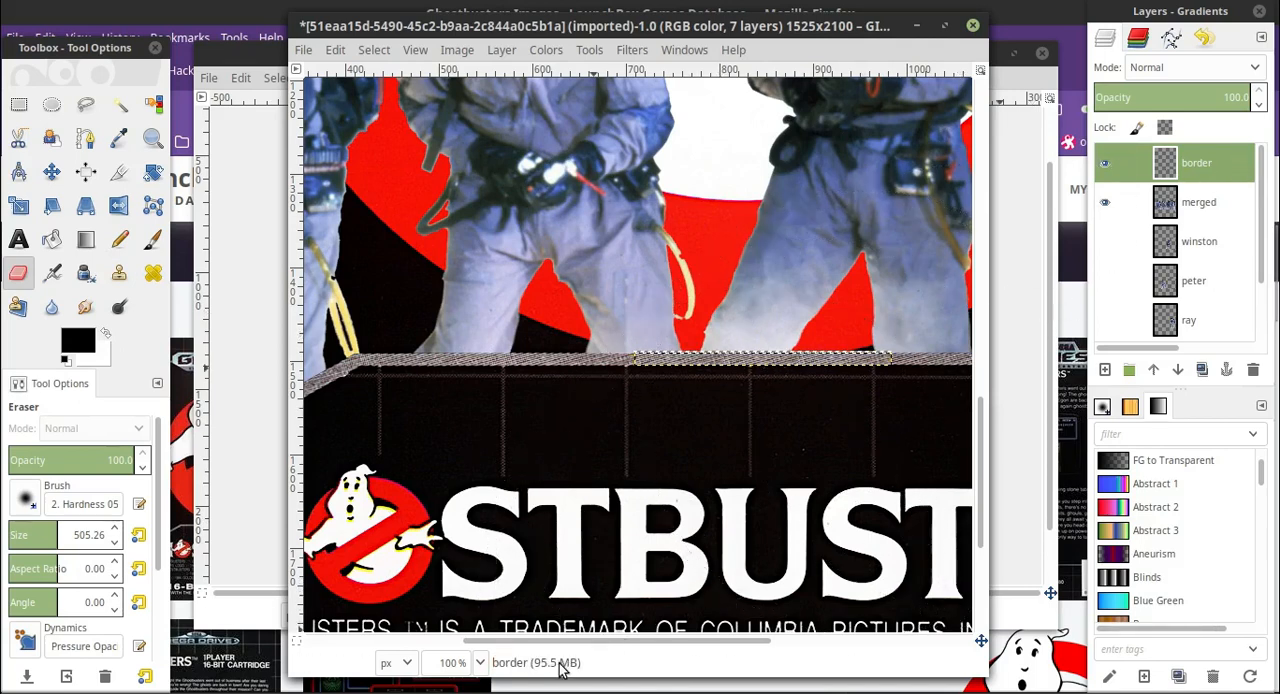
Select the merged layer and set up the Blend tool with the FG to Transparent gradient.
{"action": "left_click", "coordinate": [476, 663]}
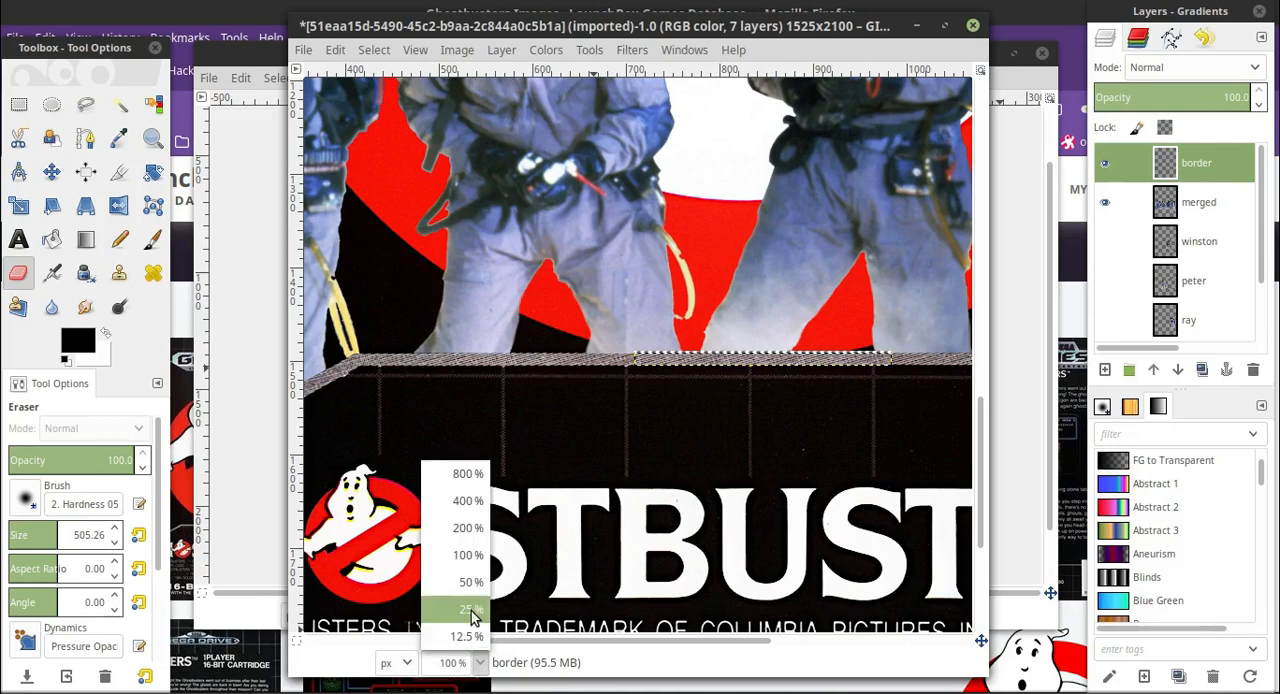
{"action": "left_click", "coordinate": [474, 612]}
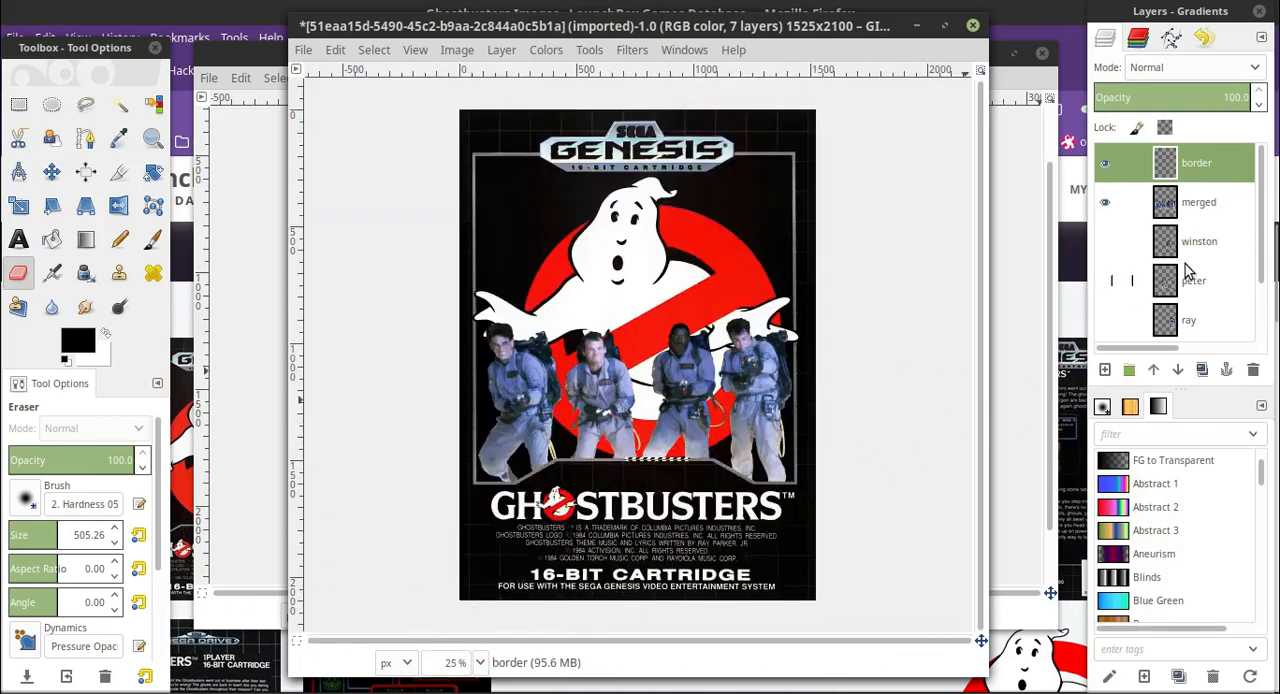
{"action": "left_click", "coordinate": [1208, 200]}
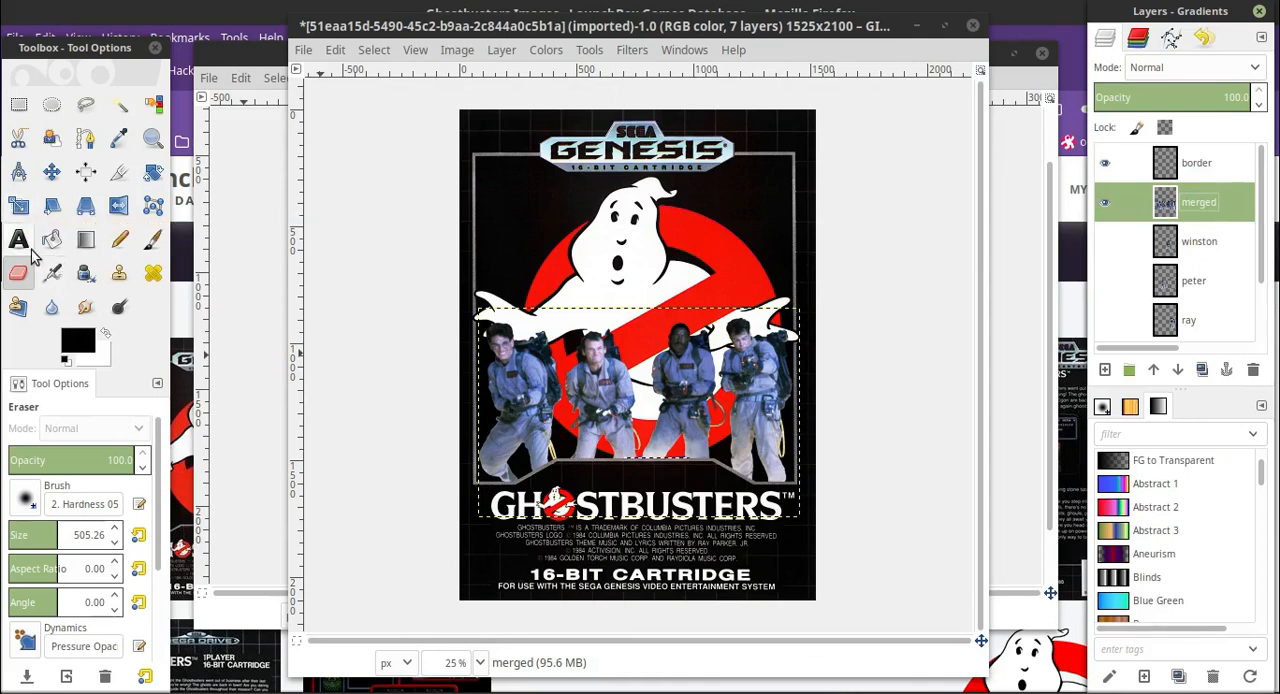
{"action": "left_click", "coordinate": [86, 240]}
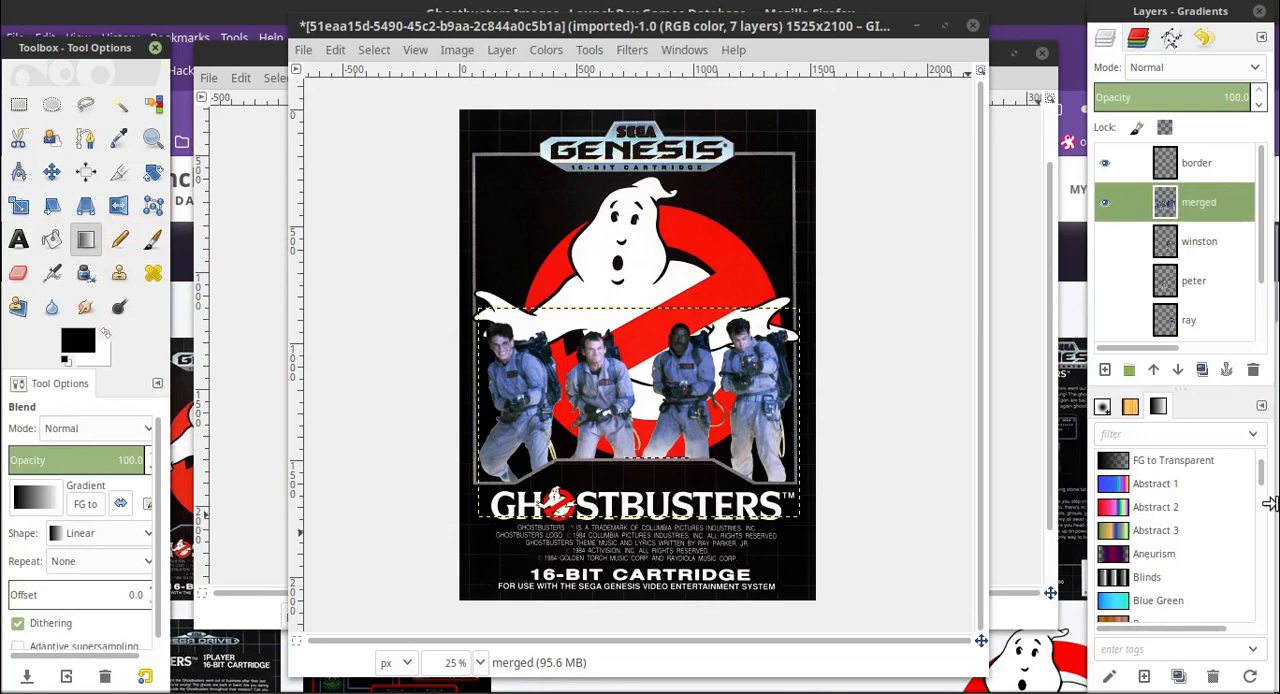
{"action": "scroll", "coordinate": [1173, 495], "scroll_direction": "down", "scroll_amount": 3}
{"action": "scroll", "coordinate": [1190, 494], "scroll_direction": "down", "scroll_amount": 4}
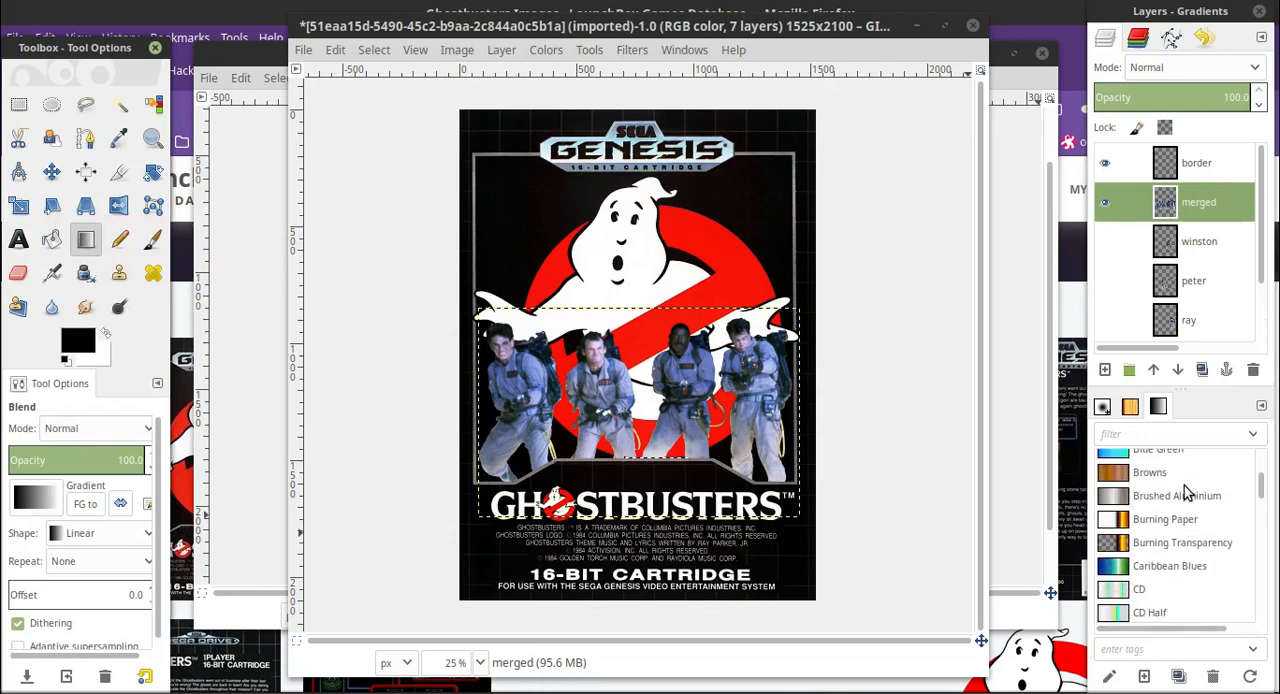
{"action": "scroll", "coordinate": [1184, 485], "scroll_direction": "up", "scroll_amount": 10}
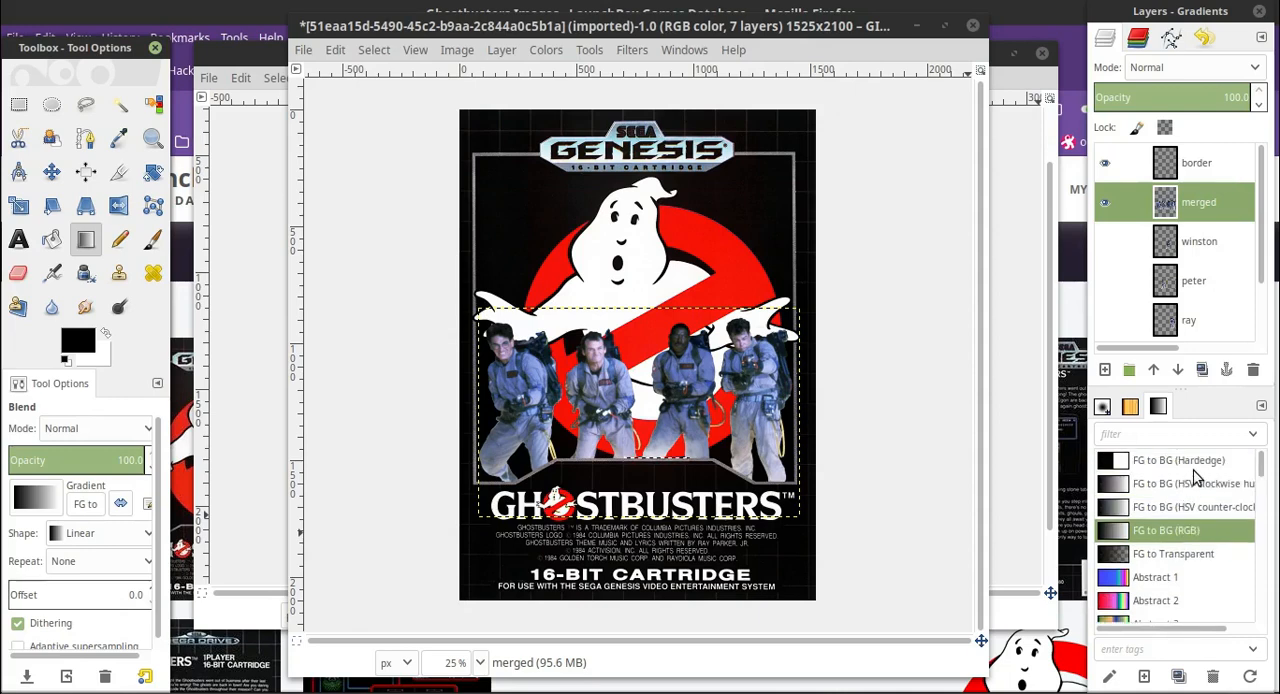
{"action": "left_click", "coordinate": [1185, 555]}
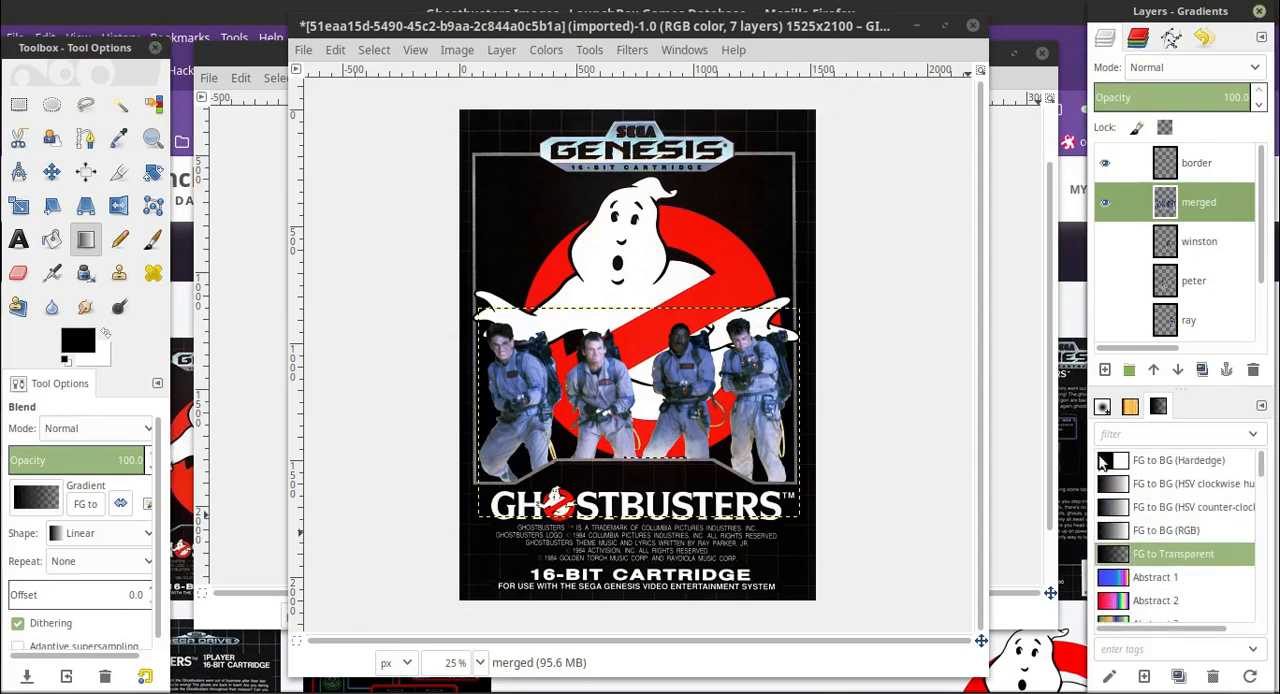
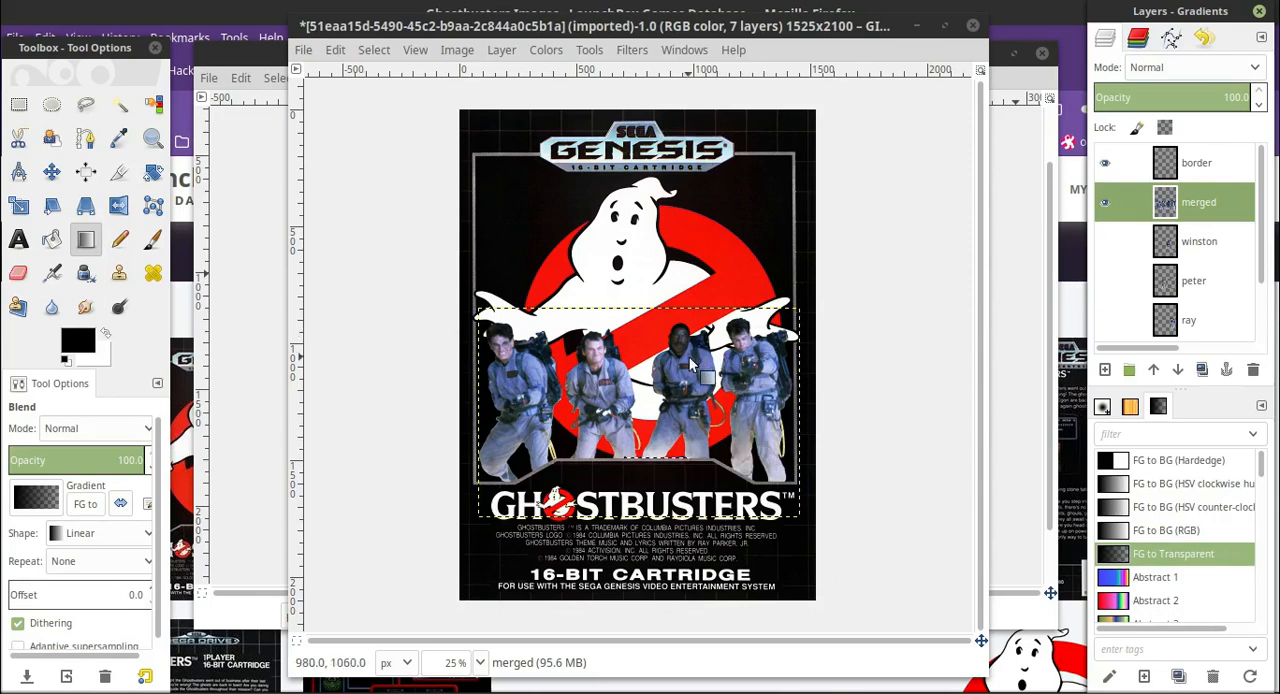
Try a short upward black-to-transparent gradient across the lower part of the merged layer without a selection, and undo it.
{"action": "left_click", "coordinate": [376, 49]}
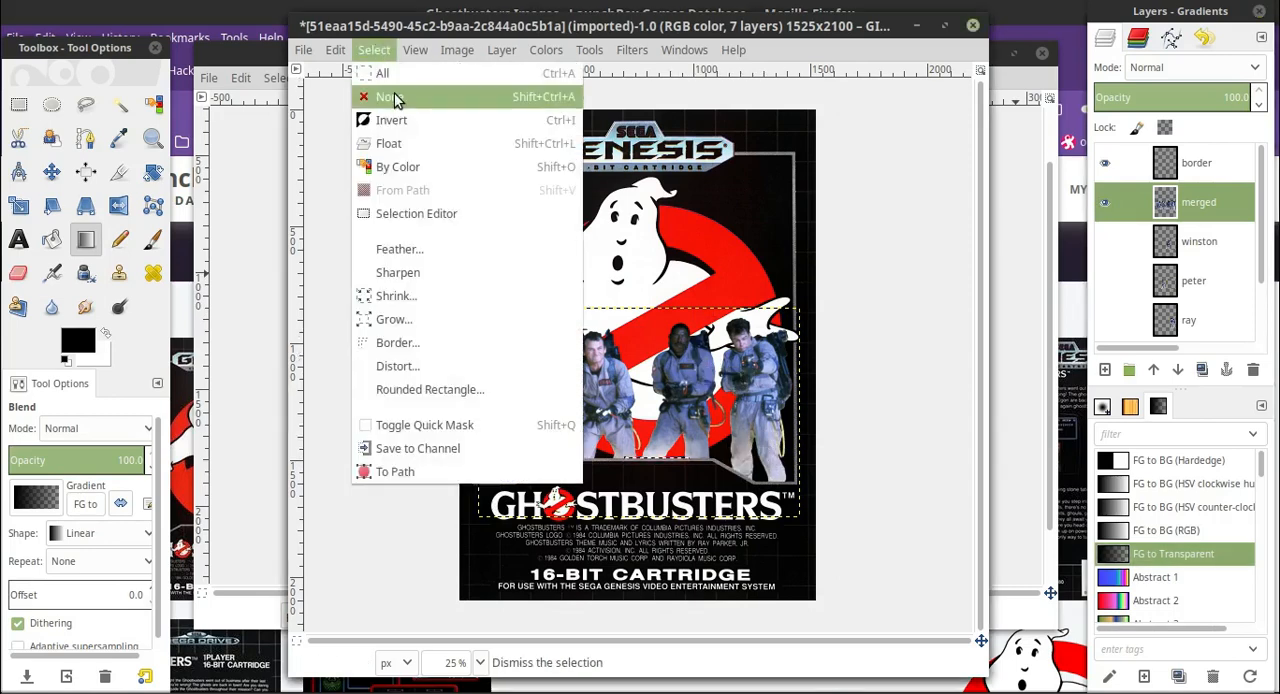
{"action": "left_click", "coordinate": [385, 94]}
{"action": "left_click_drag", "start_coordinate": [621, 460], "coordinate": [621, 431]}
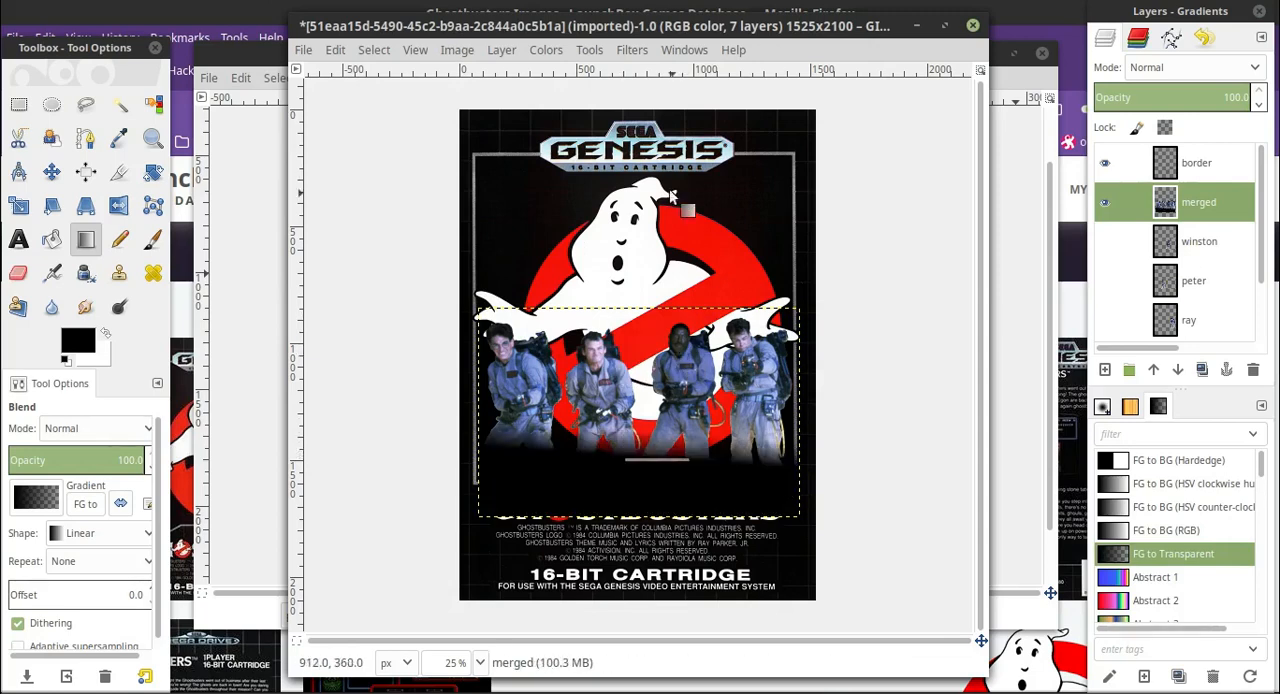
{"action": "left_click", "coordinate": [335, 50]}
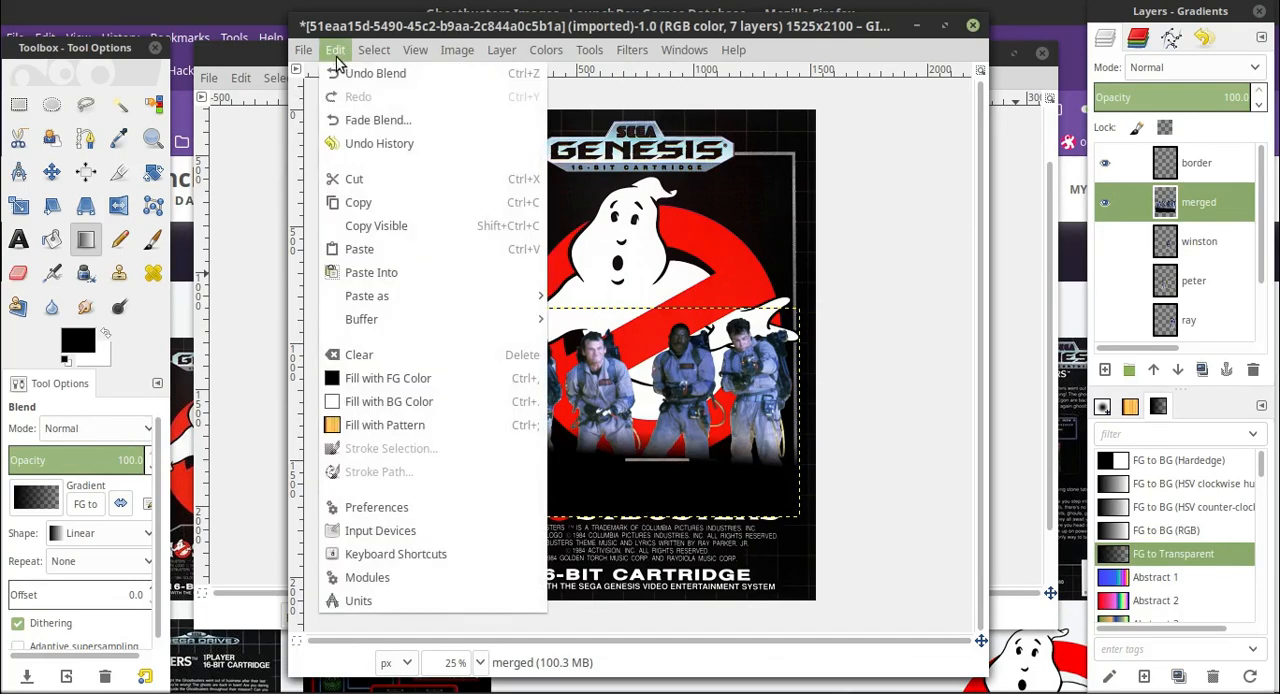
{"action": "left_click", "coordinate": [350, 70]}
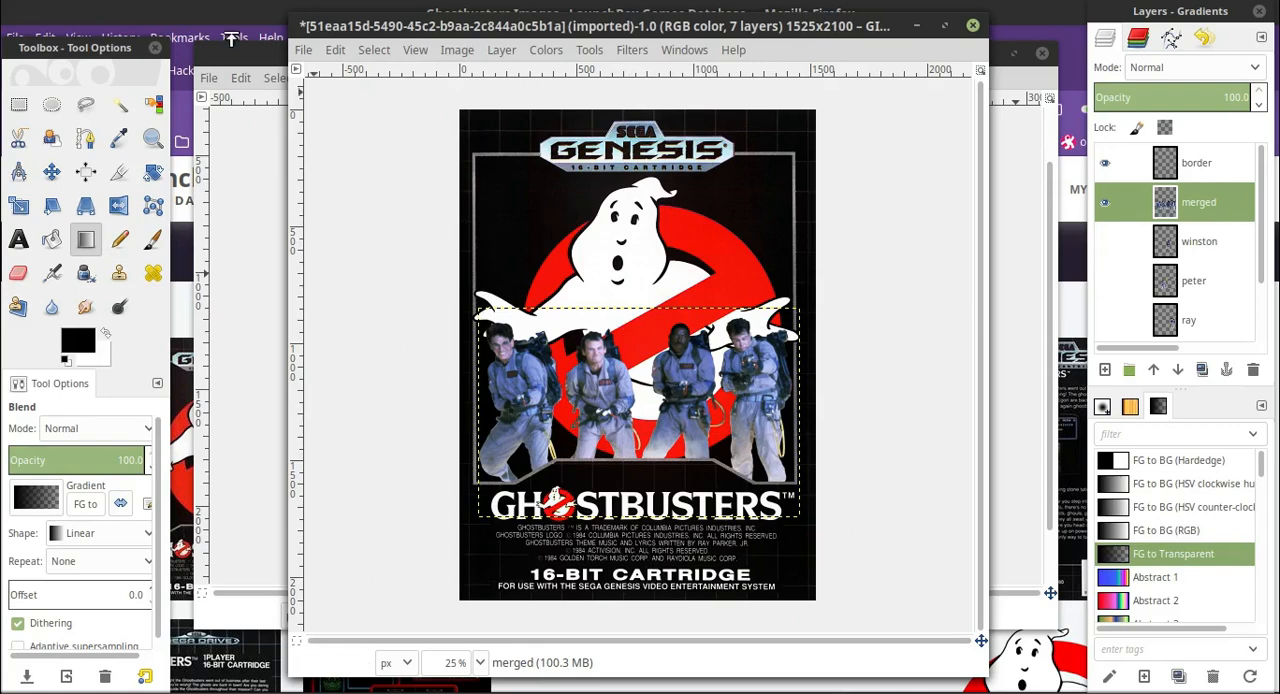
Fuzzy-select the transparent area around the four men on the merged layer and invert the selection.
{"action": "left_click", "coordinate": [121, 112]}
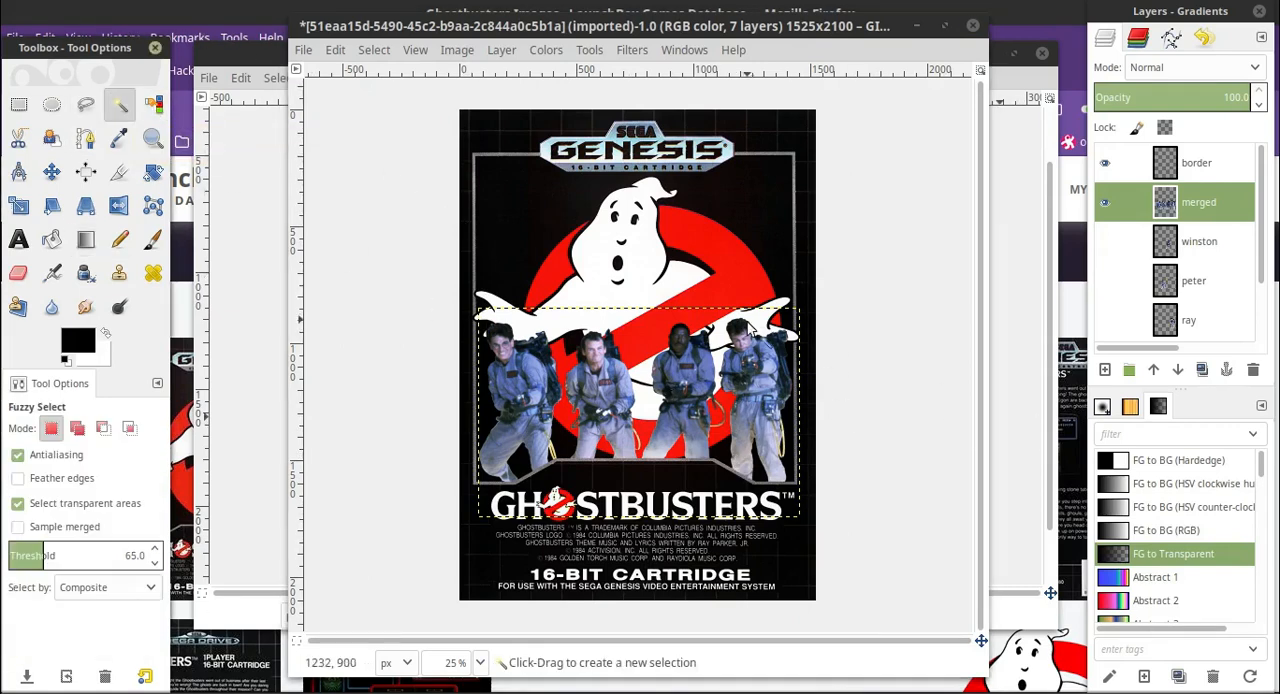
{"action": "left_click", "coordinate": [636, 332]}
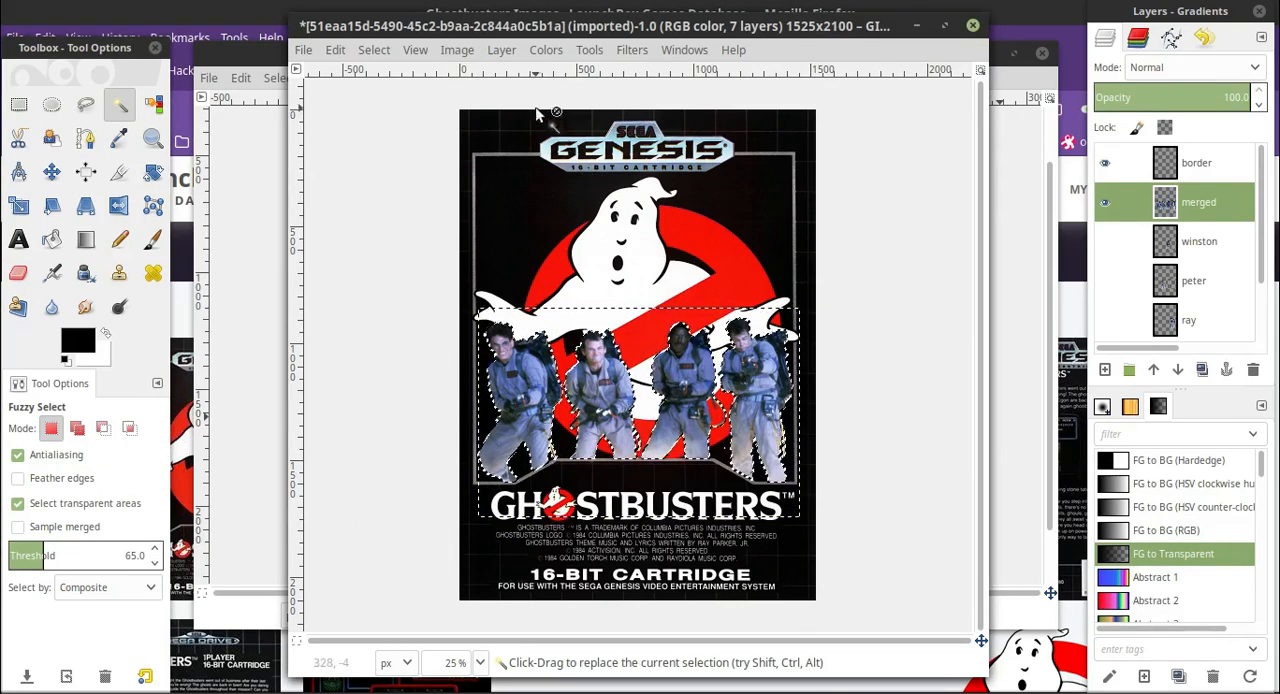
{"action": "left_click", "coordinate": [374, 49]}
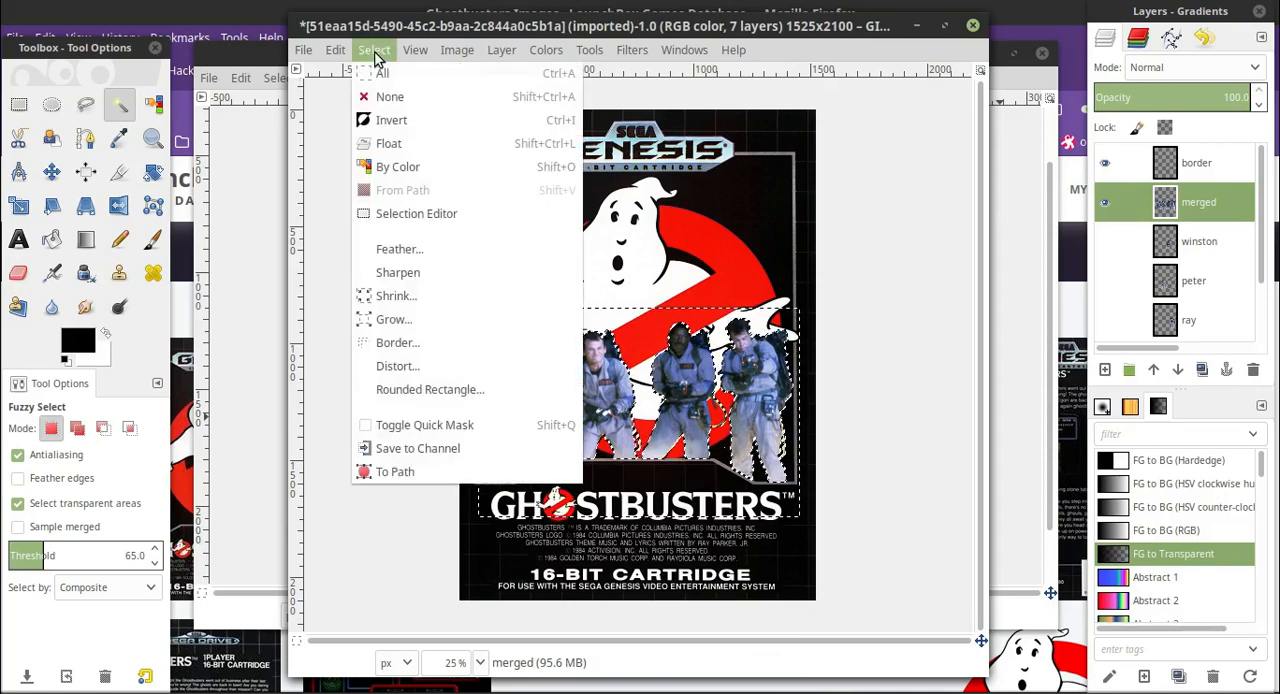
{"action": "left_click", "coordinate": [394, 120]}
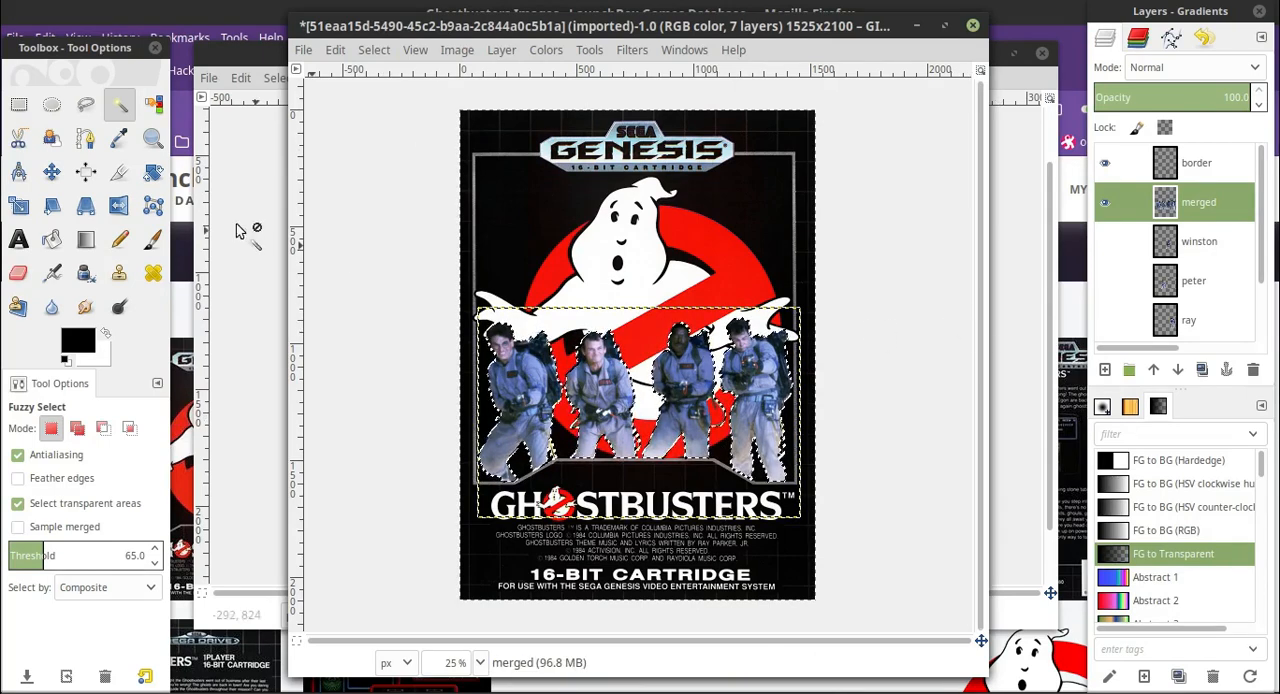
Try a gradient fade from just below the Ghostbusters title up to the men's feet, and undo it.
{"action": "left_click", "coordinate": [85, 239]}
{"action": "left_click_drag", "start_coordinate": [661, 528], "coordinate": [650, 455]}
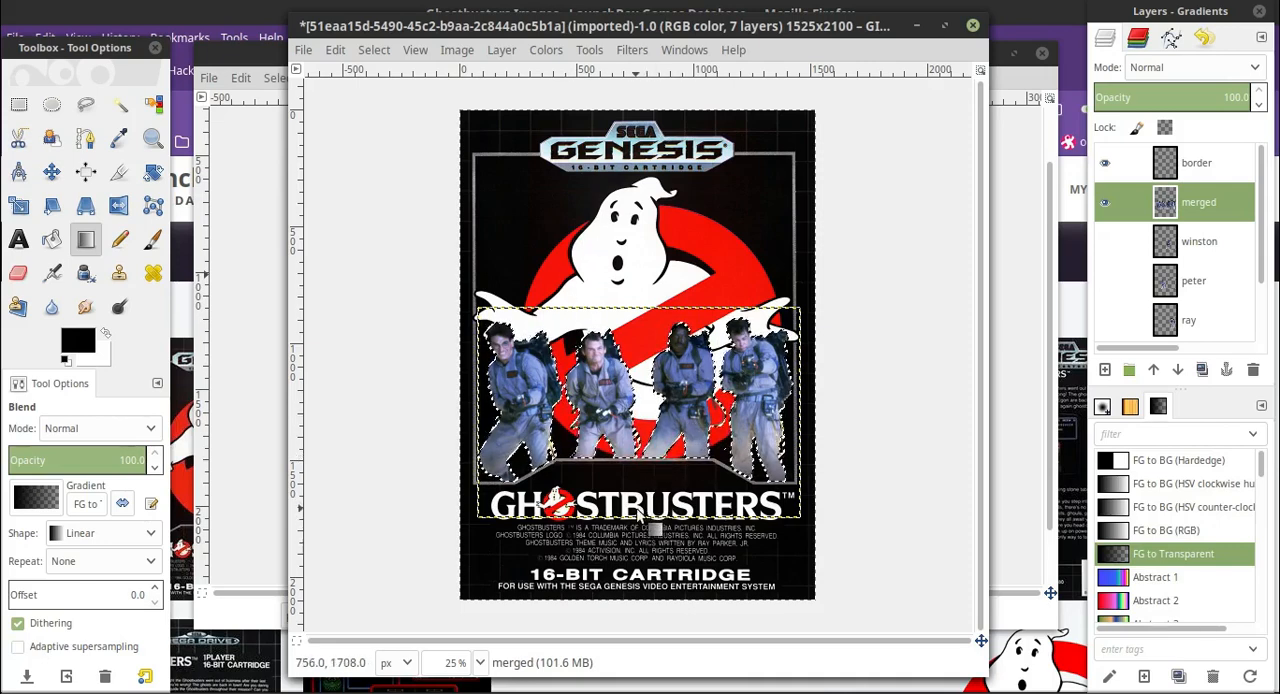
{"action": "left_click", "coordinate": [340, 54]}
{"action": "left_click", "coordinate": [362, 74]}
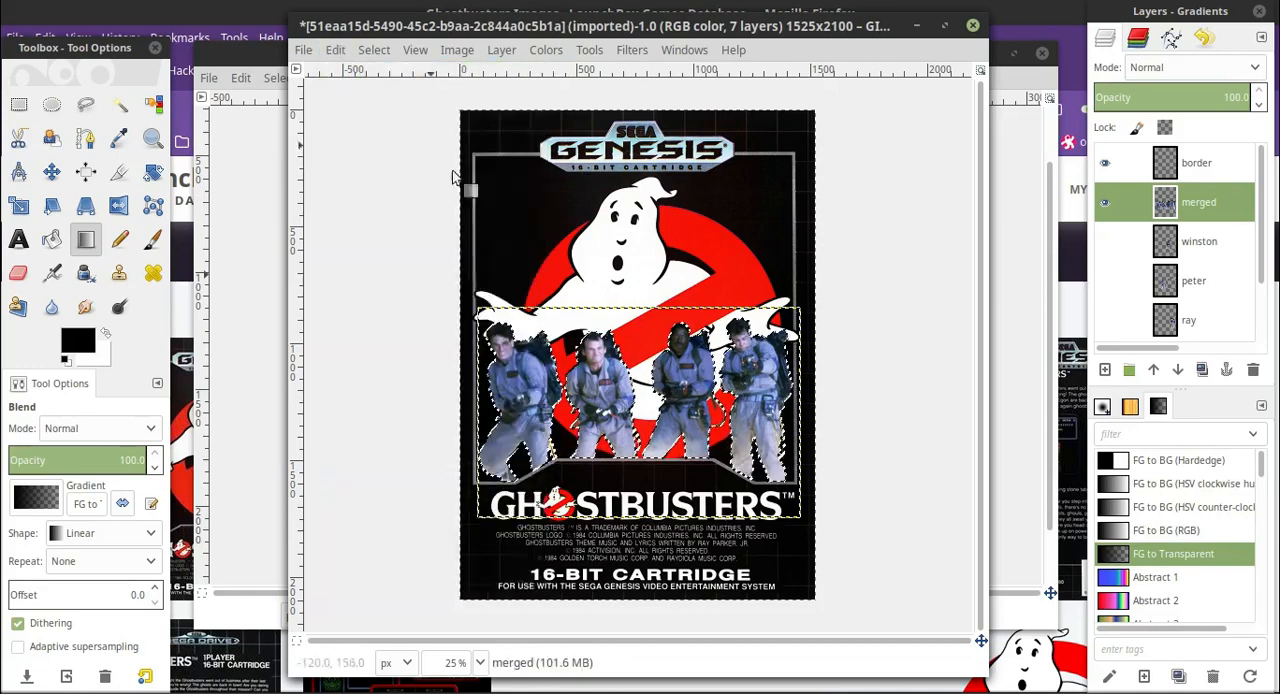
Try a taller gradient fade from the title up to the men's waists, clear the selection and check the result at 50% zoom.
{"action": "left_click_drag", "start_coordinate": [651, 516], "coordinate": [658, 373]}
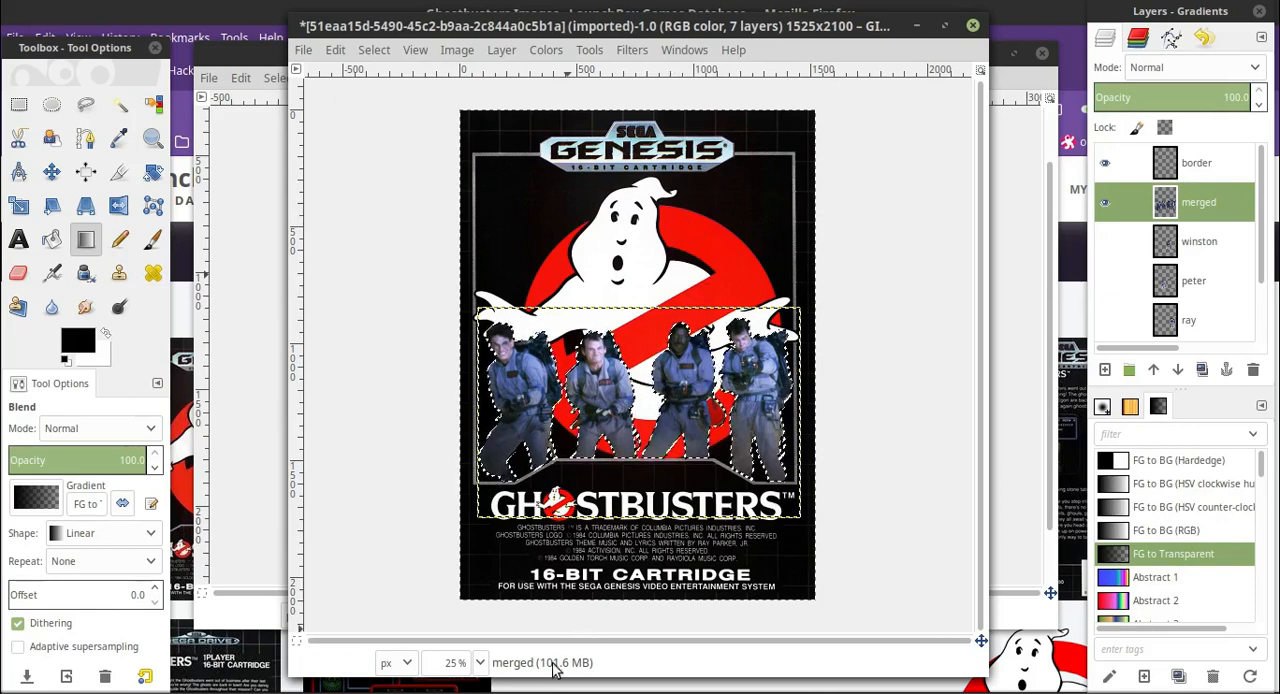
{"action": "key", "text": "ctrl+z"}
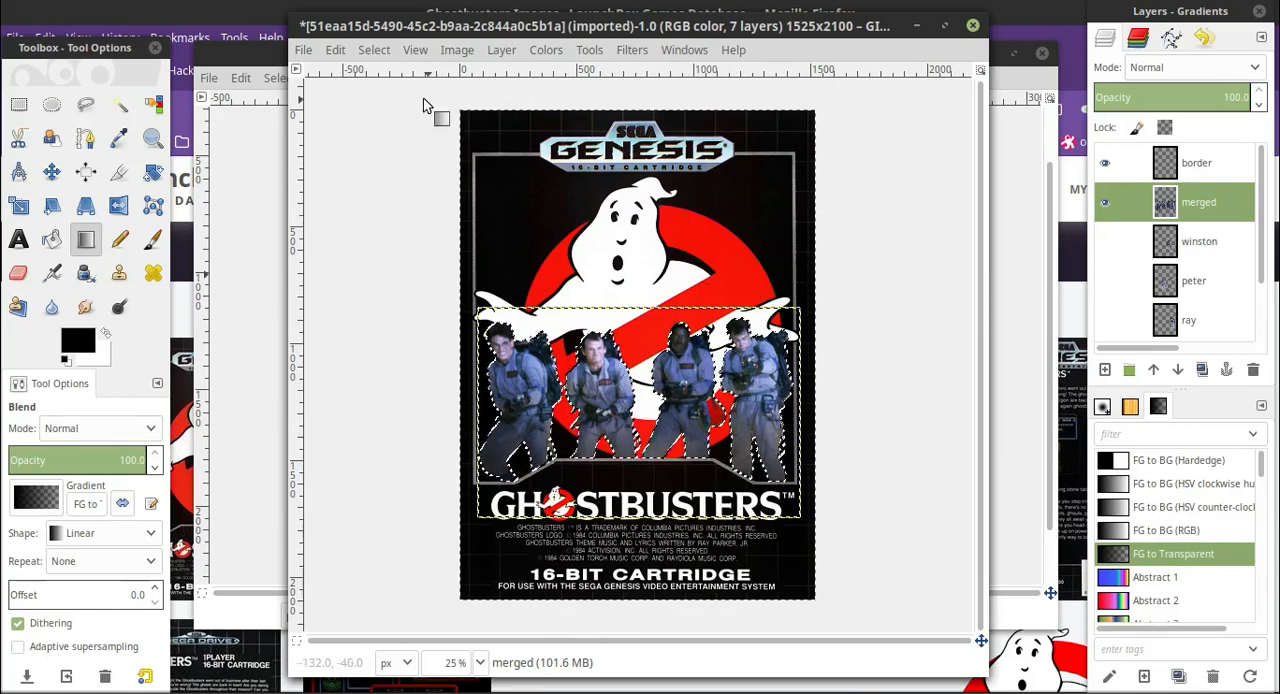
{"action": "left_click", "coordinate": [480, 662]}
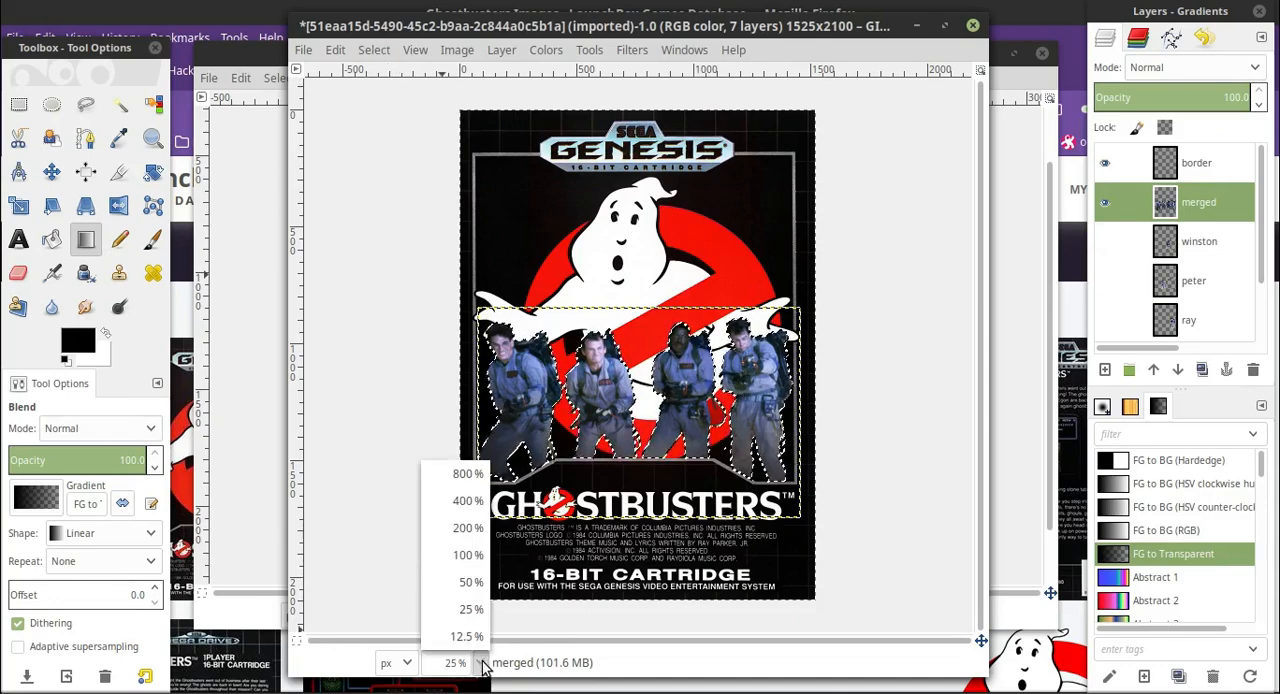
{"action": "left_click", "coordinate": [470, 578]}
{"action": "scroll", "coordinate": [470, 578], "scroll_direction": "down", "scroll_amount": 3}
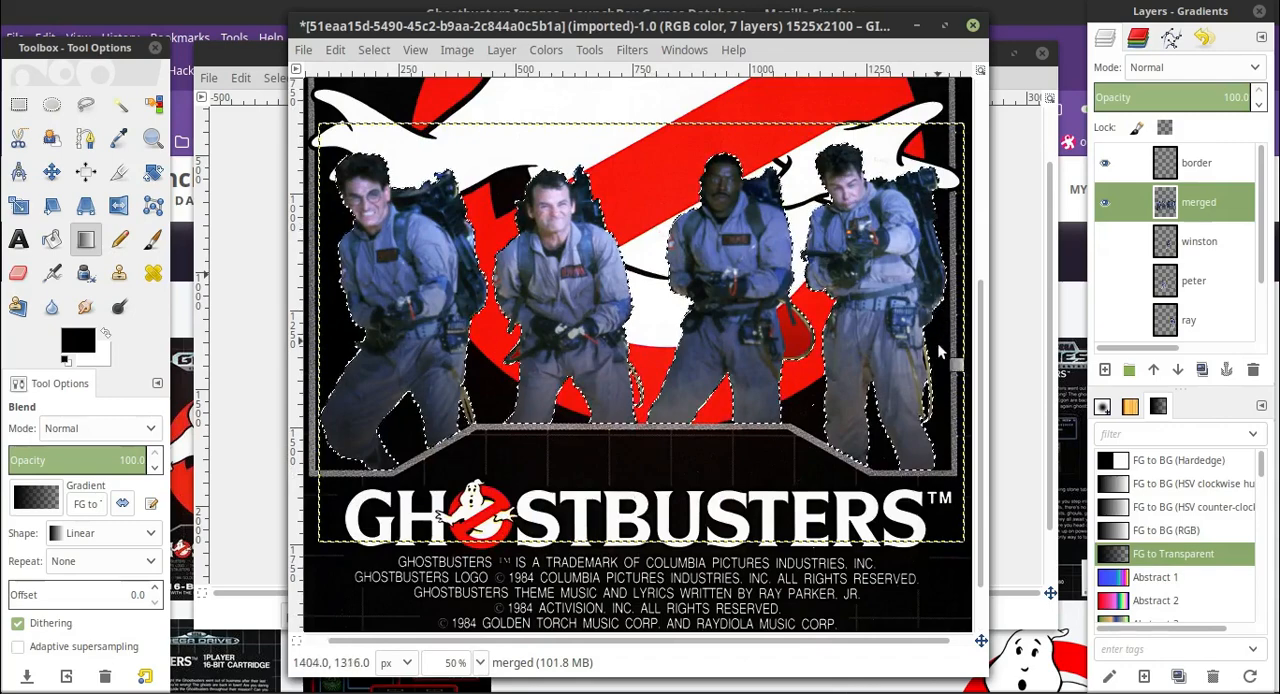
{"action": "left_click", "coordinate": [374, 49]}
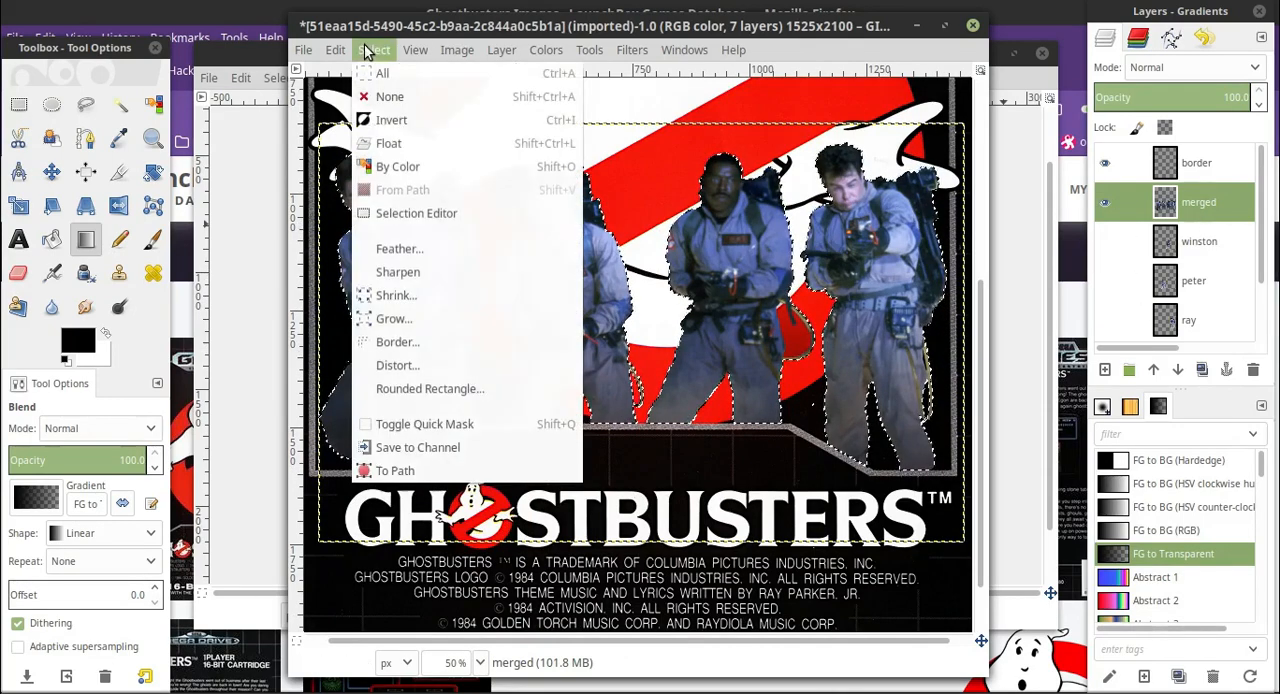
{"action": "left_click", "coordinate": [392, 99]}
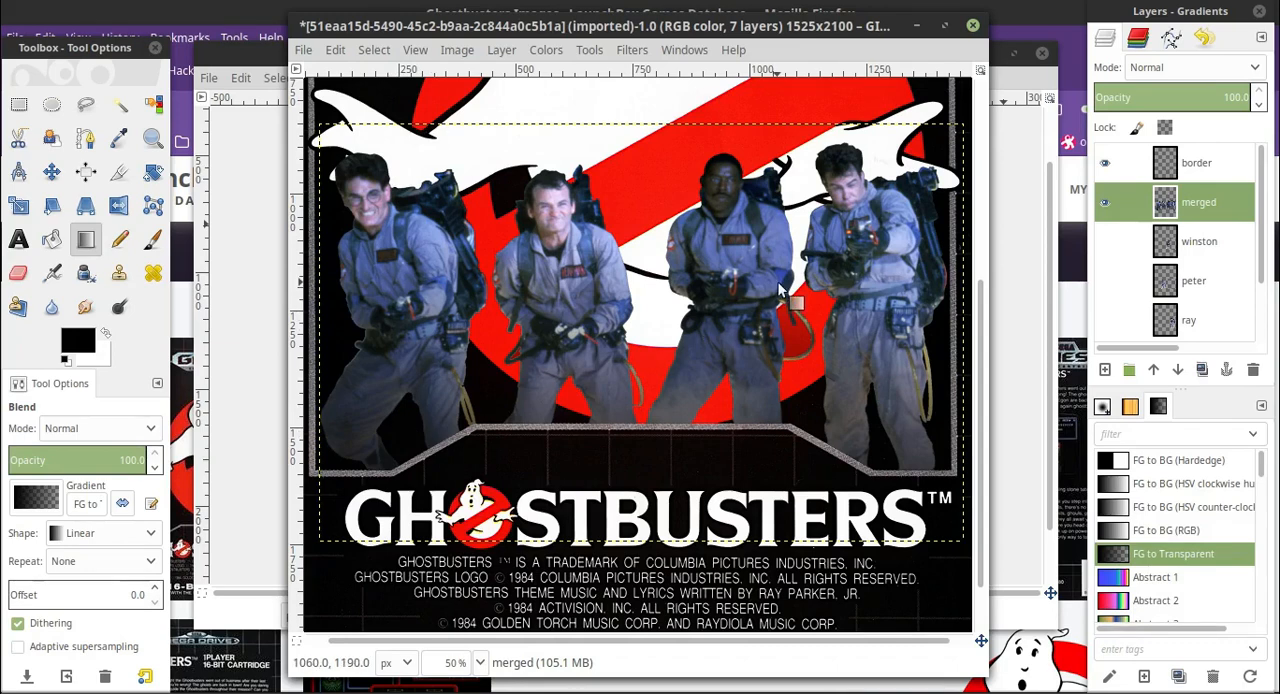
{"action": "scroll", "coordinate": [660, 355], "scroll_direction": "up", "scroll_amount": 3}
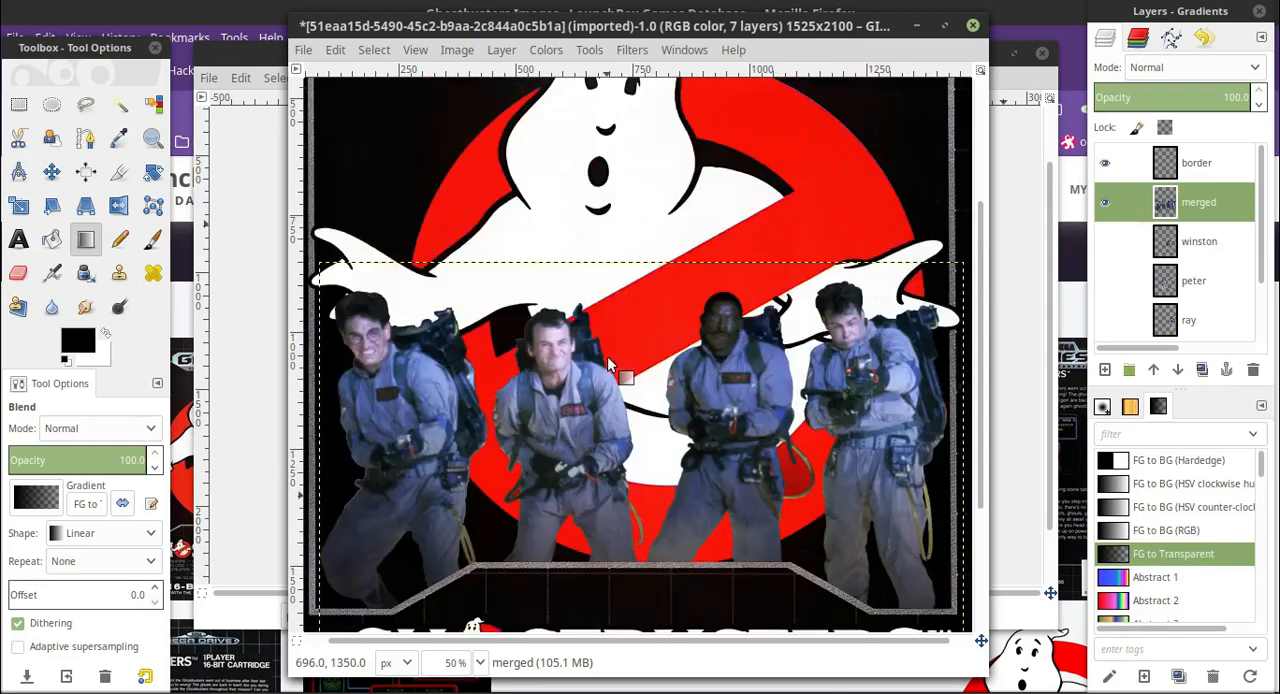
{"action": "scroll", "coordinate": [651, 228], "scroll_direction": "down", "scroll_amount": 3}
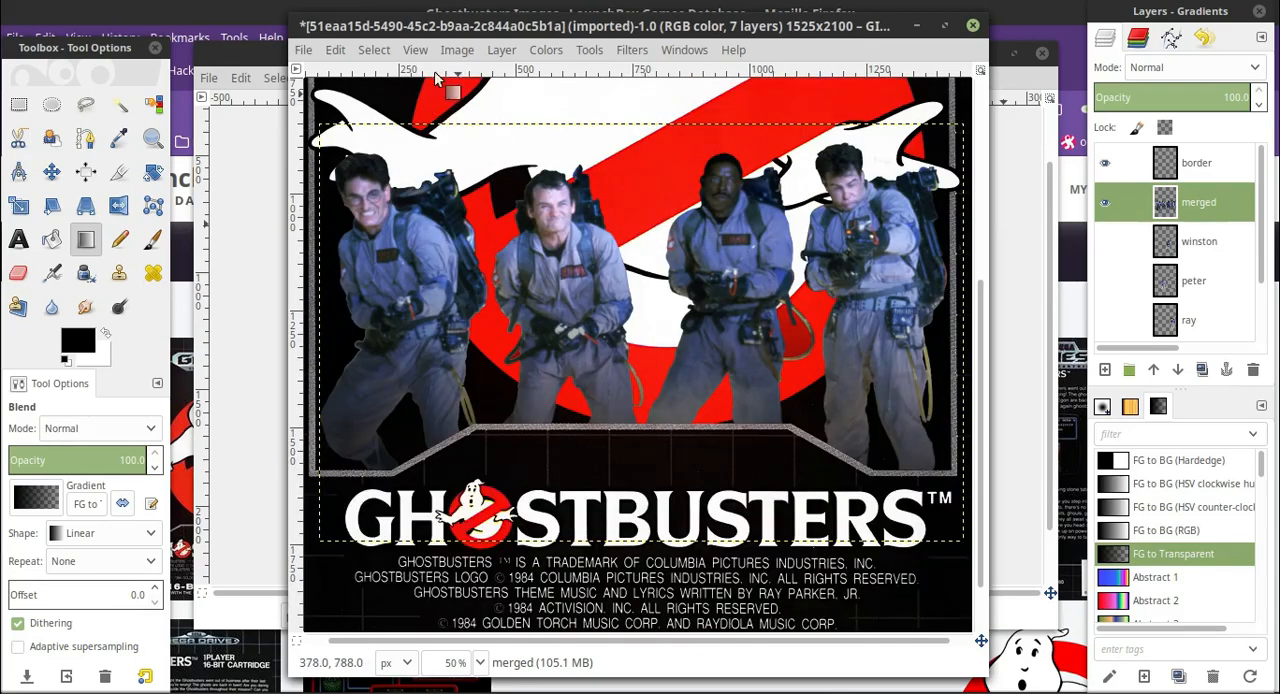
Undo the deselection and the last gradient on the men.
{"action": "left_click", "coordinate": [336, 50]}
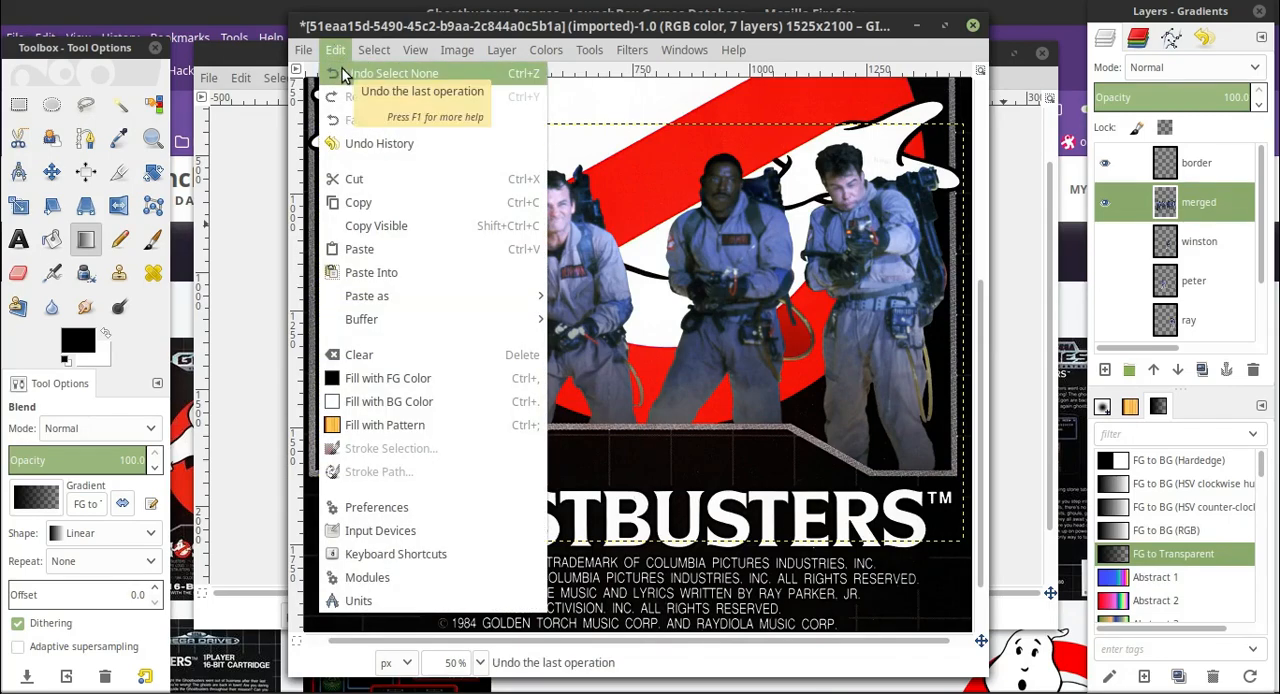
{"action": "left_click", "coordinate": [341, 76]}
{"action": "left_click", "coordinate": [336, 50]}
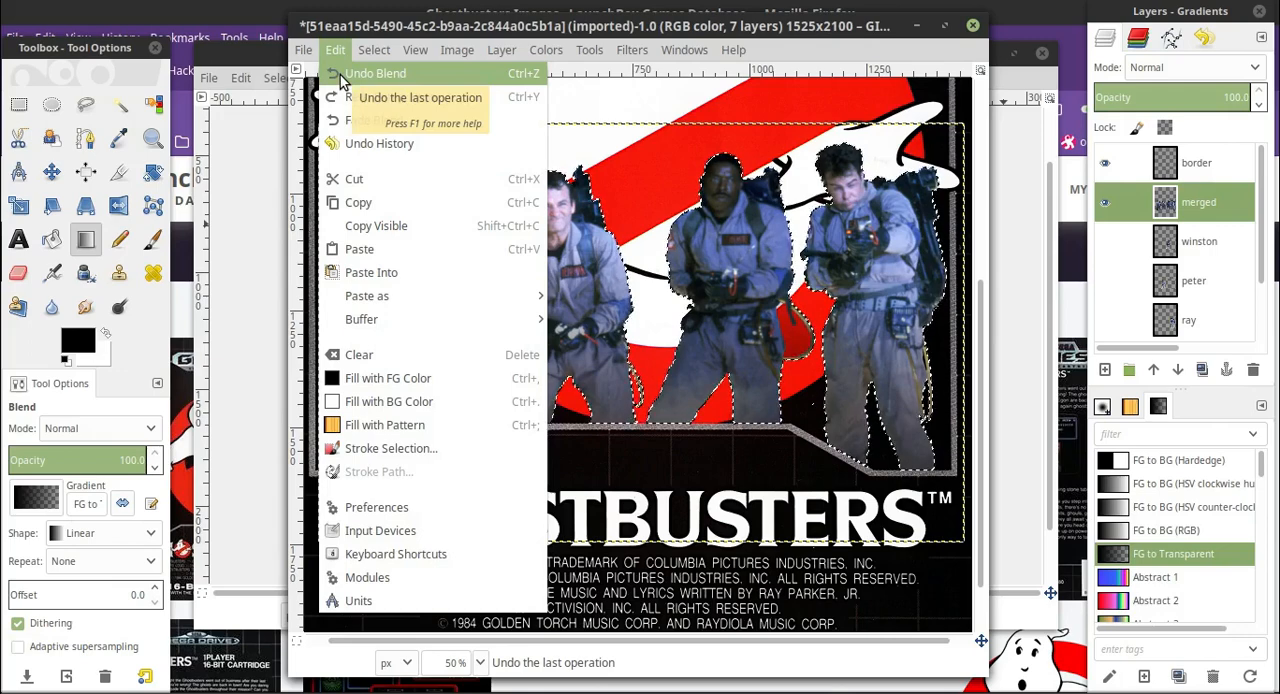
{"action": "left_click", "coordinate": [341, 74]}
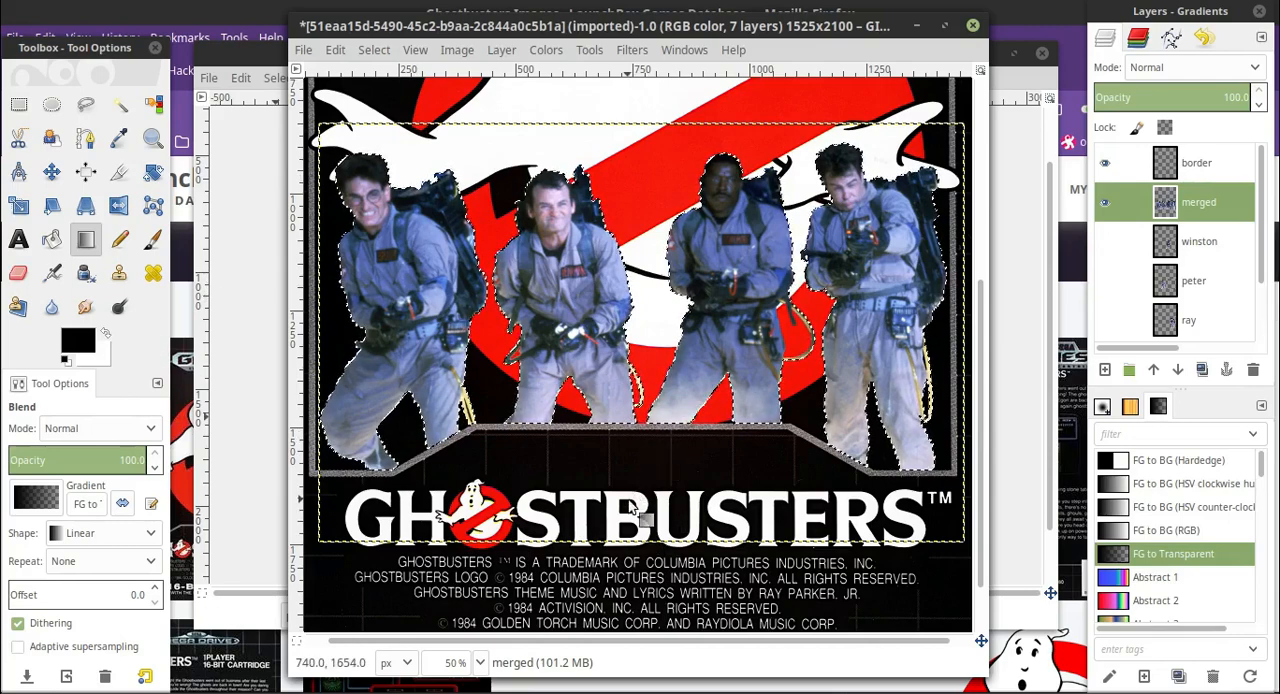
Fade the selected men on the merged layer with a black gradient from the title up to their thighs, and clear the selection.
{"action": "left_click_drag", "start_coordinate": [654, 500], "coordinate": [657, 370]}
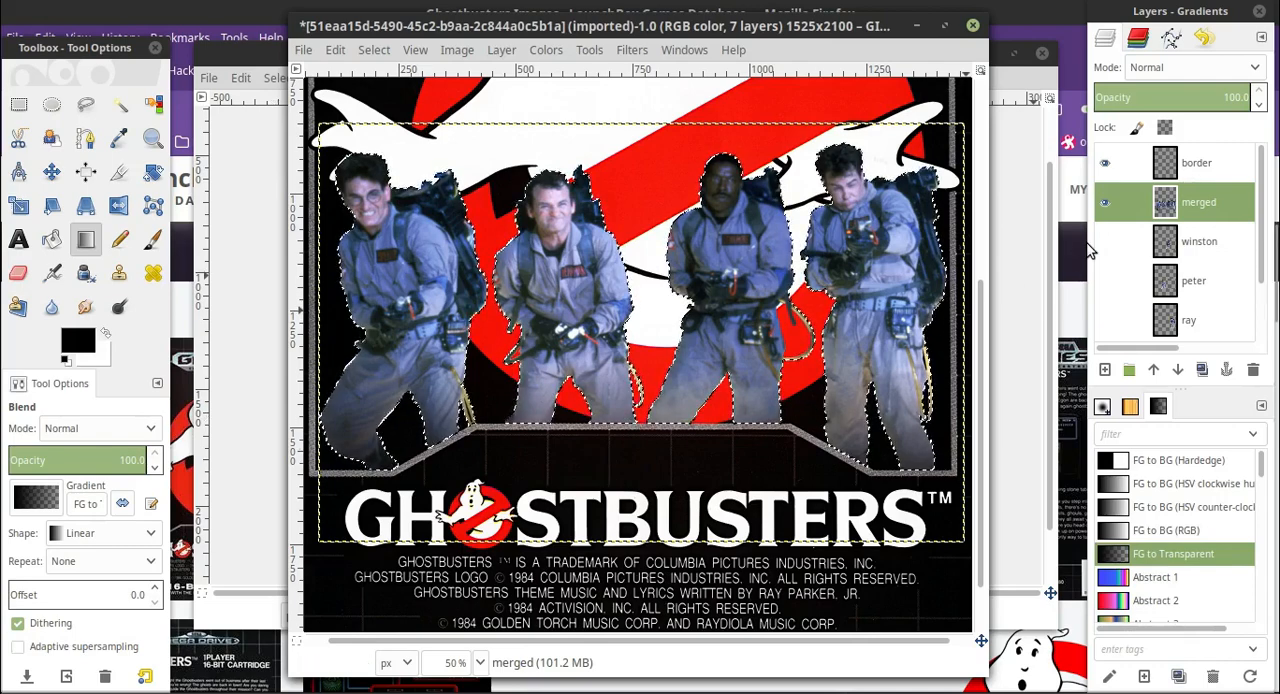
{"action": "left_click", "coordinate": [1213, 248]}
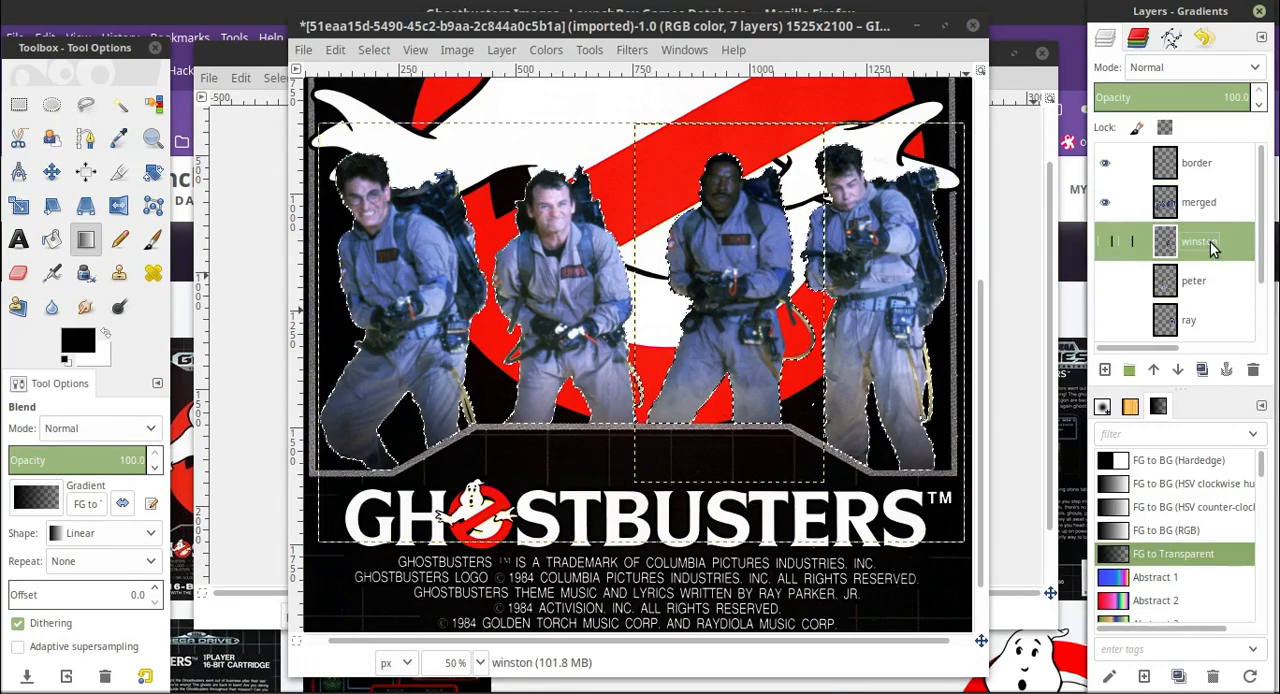
{"action": "left_click", "coordinate": [1210, 206]}
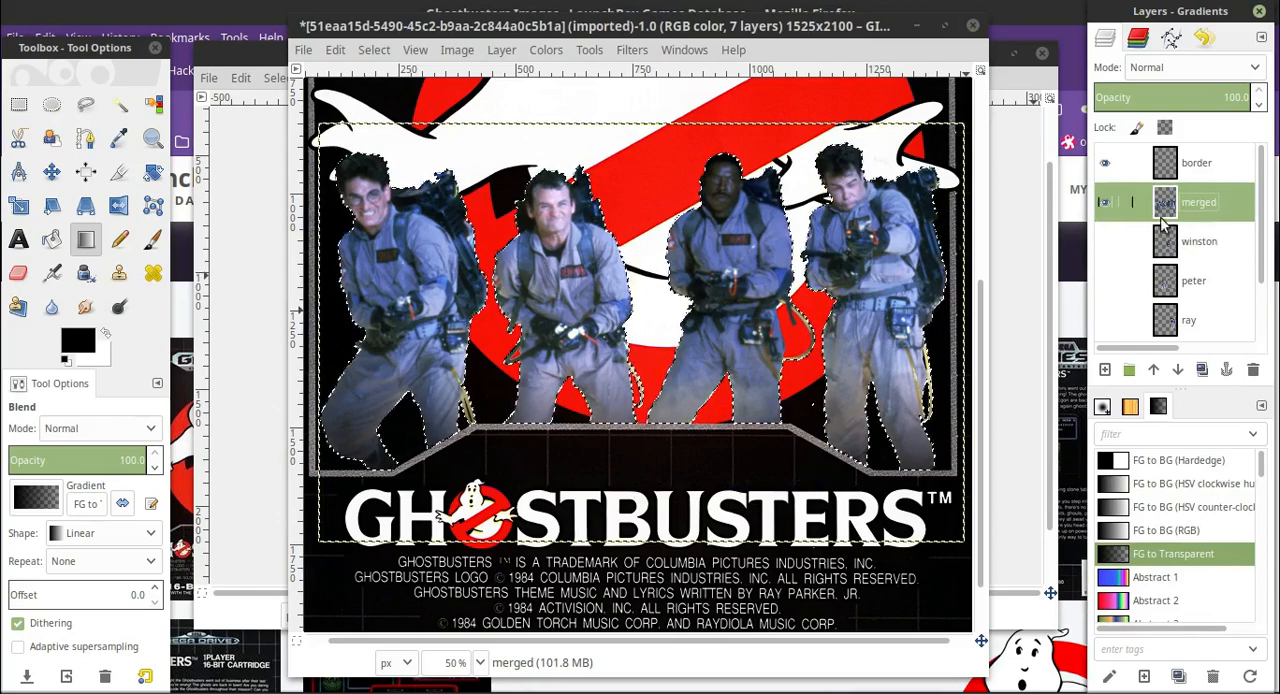
{"action": "left_click", "coordinate": [374, 51]}
{"action": "left_click", "coordinate": [395, 97]}
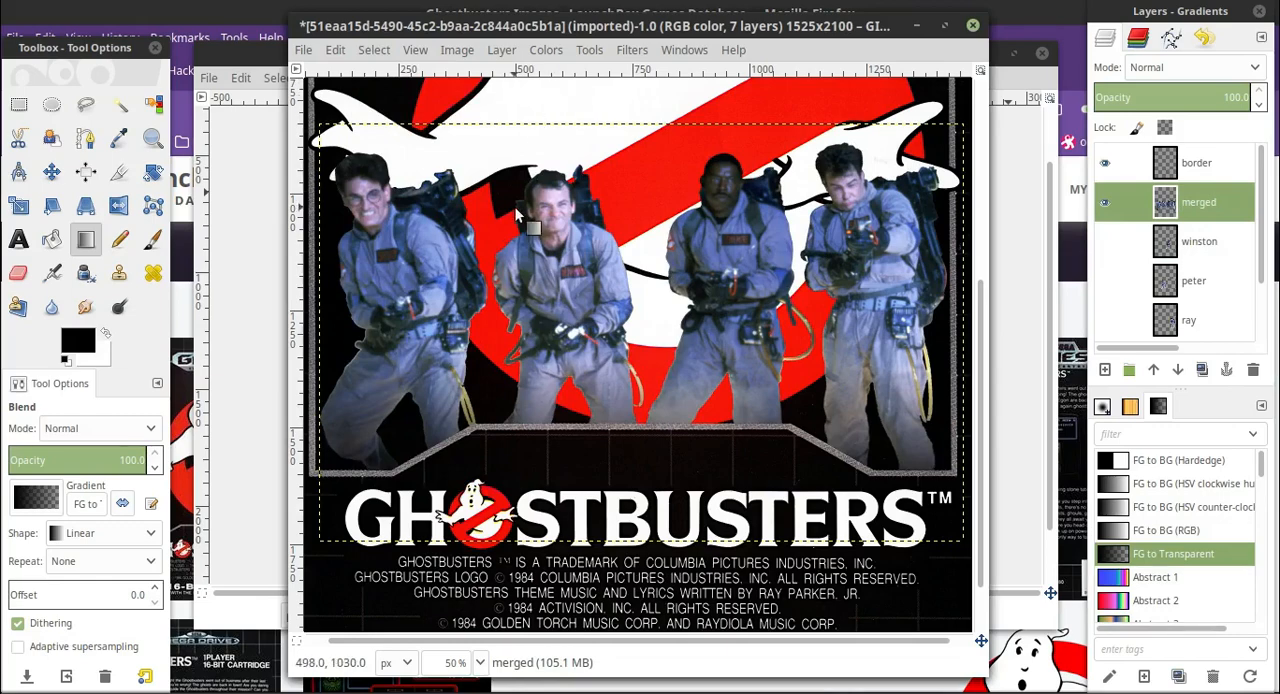
{"action": "scroll", "coordinate": [515, 208], "scroll_direction": "up", "scroll_amount": 5}
{"action": "scroll", "coordinate": [517, 352], "scroll_direction": "down", "scroll_amount": 3}
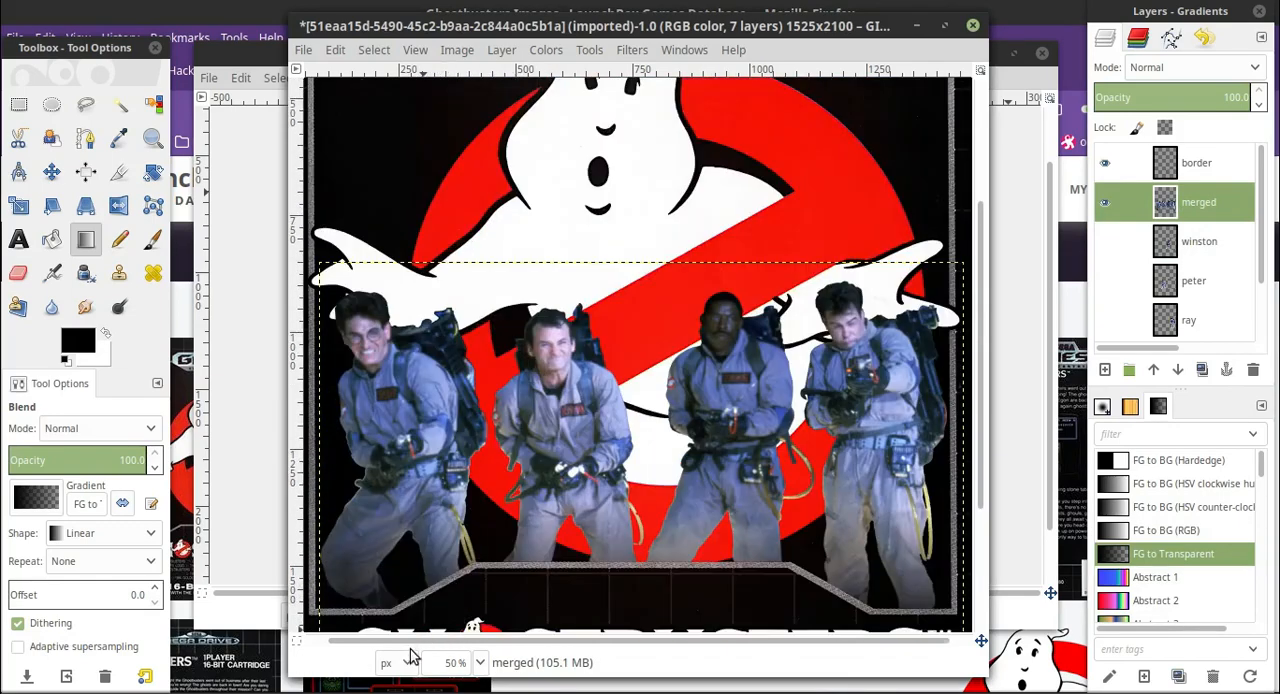
Expand the merged layer to the full image size.
{"action": "left_click", "coordinate": [480, 662]}
{"action": "left_click", "coordinate": [475, 615]}
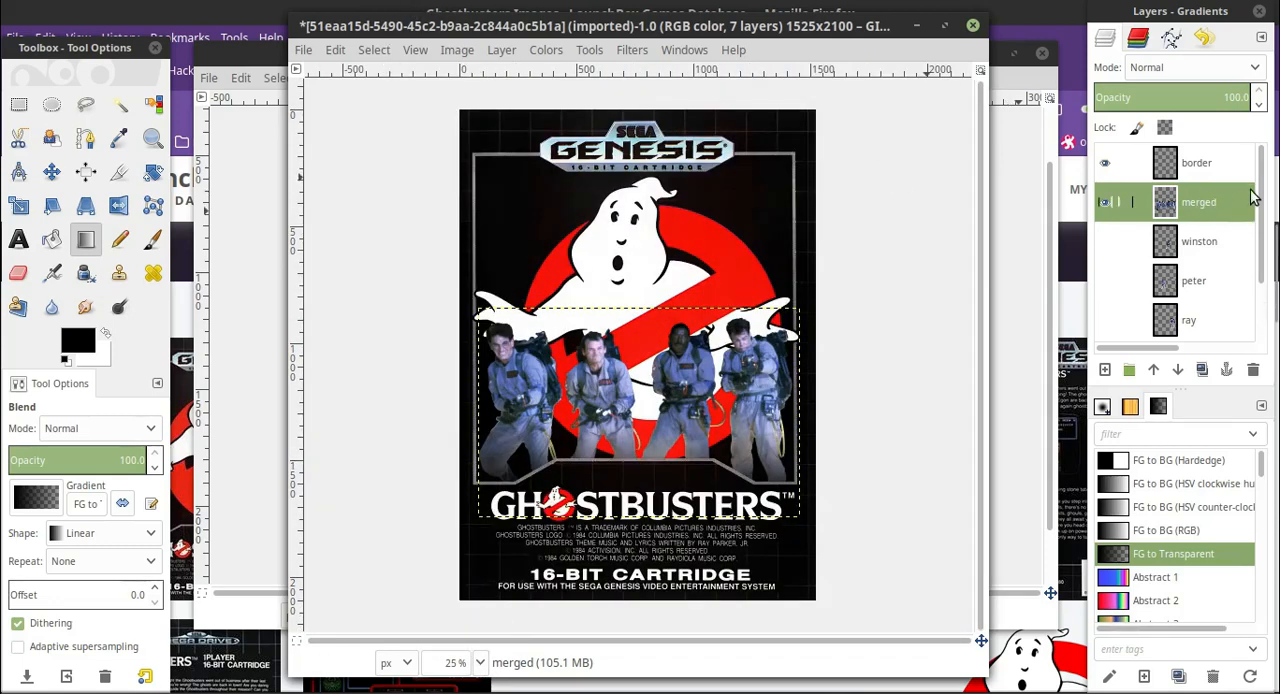
{"action": "right_click", "coordinate": [1219, 193]}
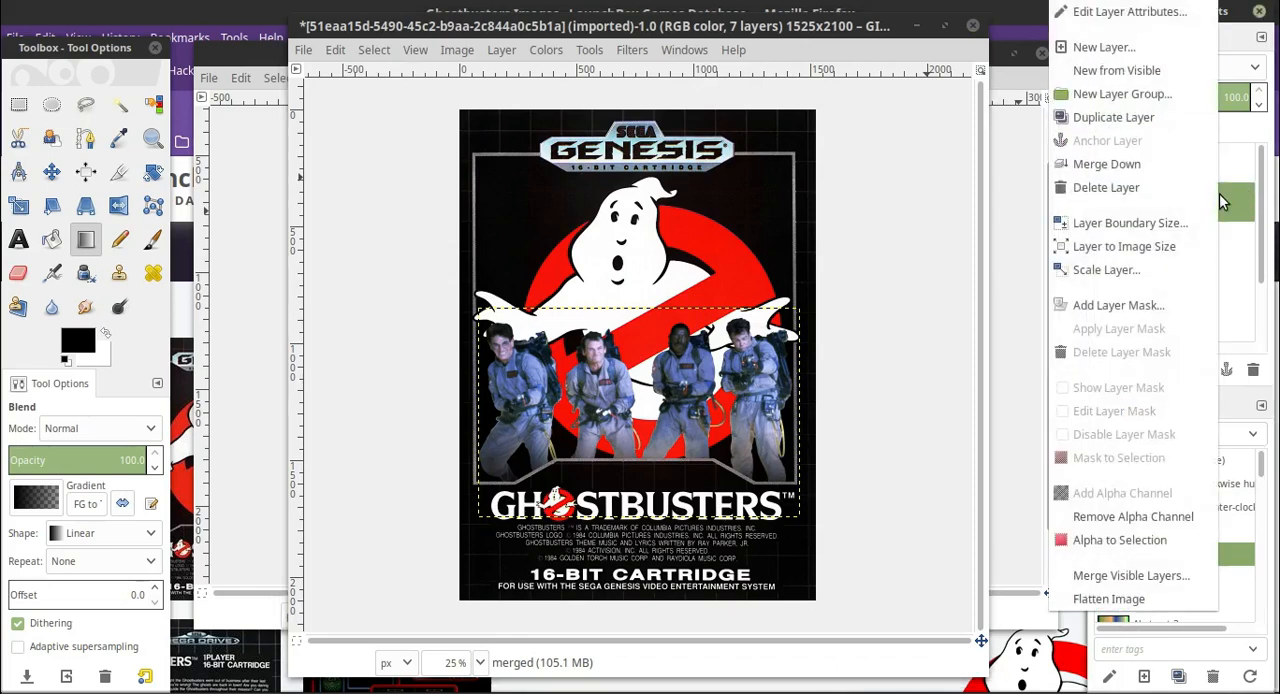
{"action": "left_click", "coordinate": [1160, 251]}
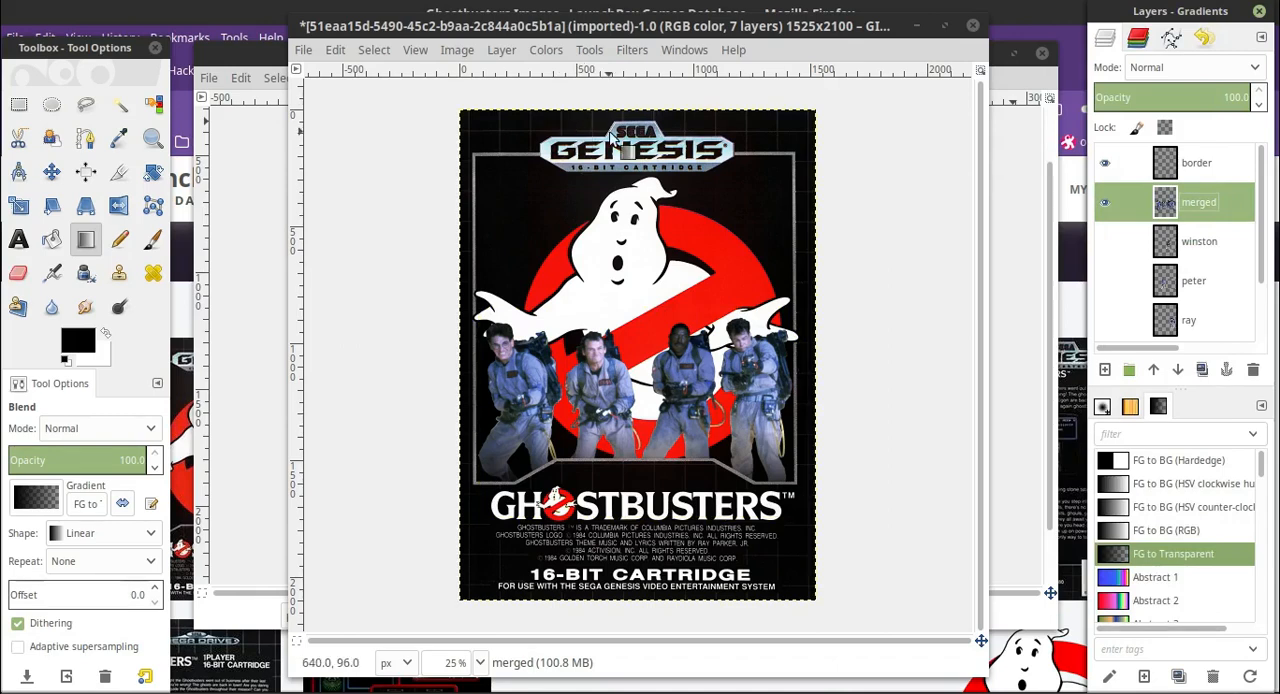
Start a polygonal free selection around the copyright lines beneath the title, tracing the left ends of the lines.
{"action": "left_click", "coordinate": [480, 662]}
{"action": "left_click", "coordinate": [456, 582]}
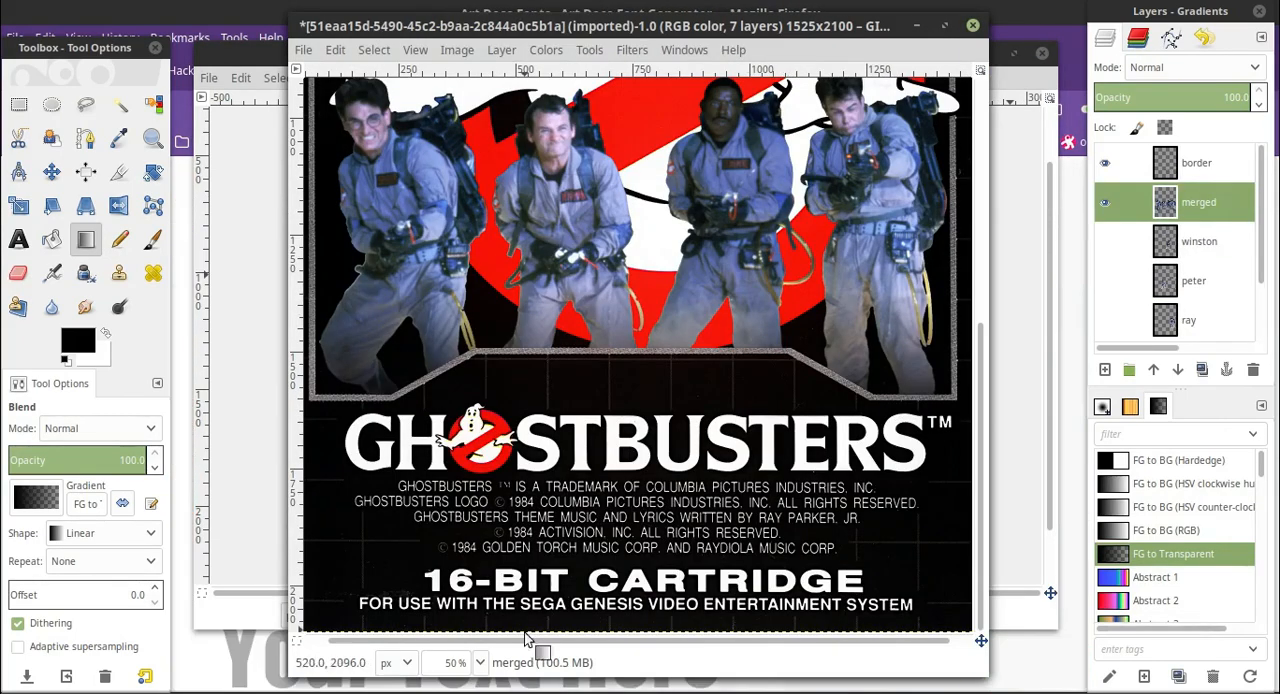
{"action": "scroll", "coordinate": [616, 629], "scroll_direction": "up", "scroll_amount": 2}
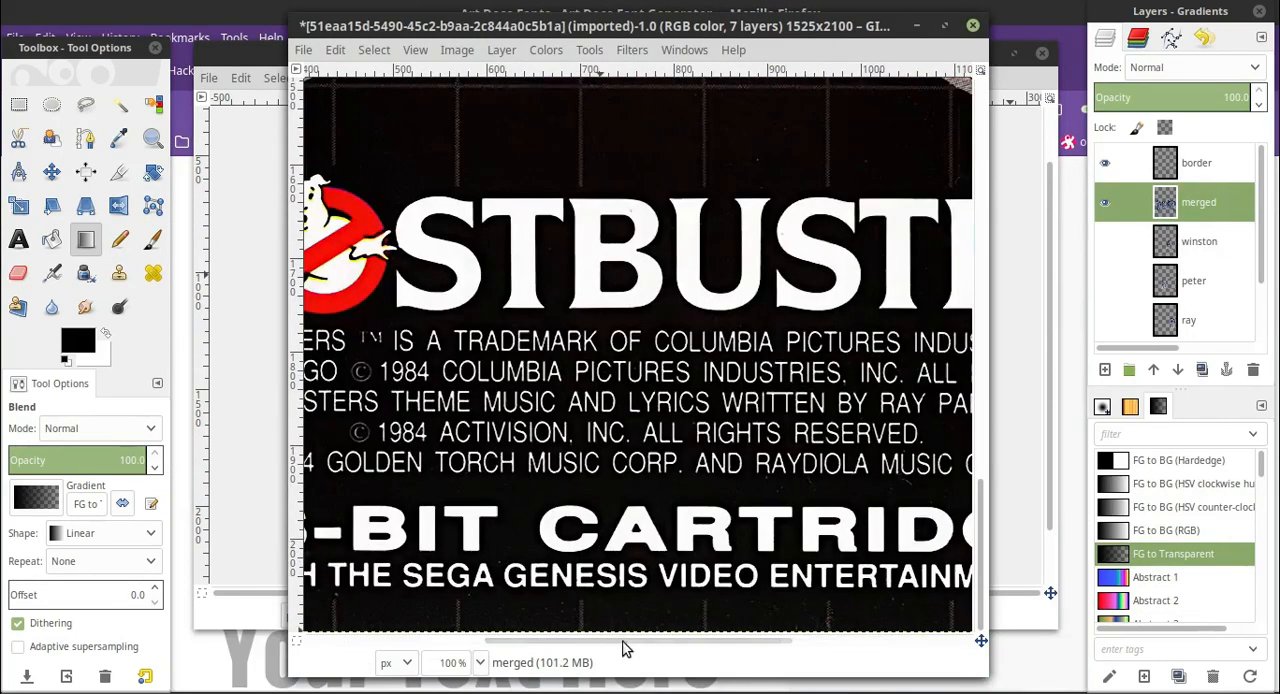
{"action": "left_click_drag", "start_coordinate": [625, 641], "coordinate": [470, 641]}
{"action": "left_click", "coordinate": [21, 107]}
{"action": "left_click", "coordinate": [85, 110]}
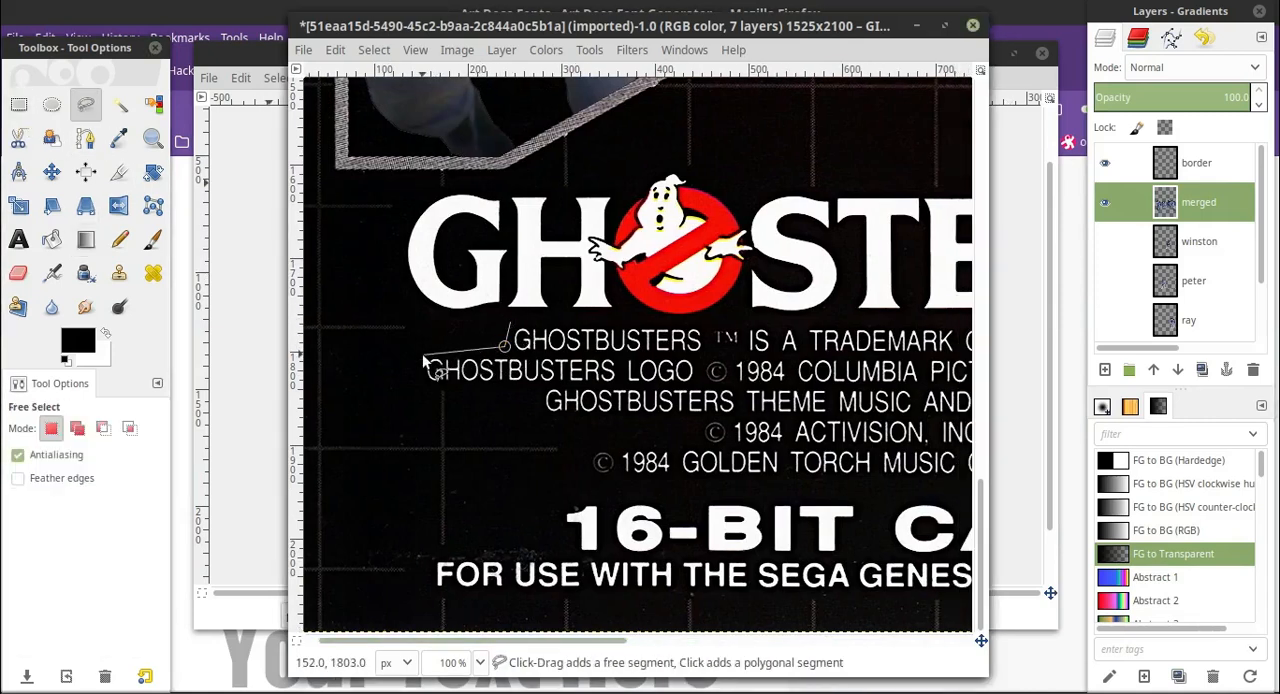
{"action": "left_click", "coordinate": [423, 359]}
{"action": "left_click", "coordinate": [421, 382]}
{"action": "left_click", "coordinate": [537, 386]}
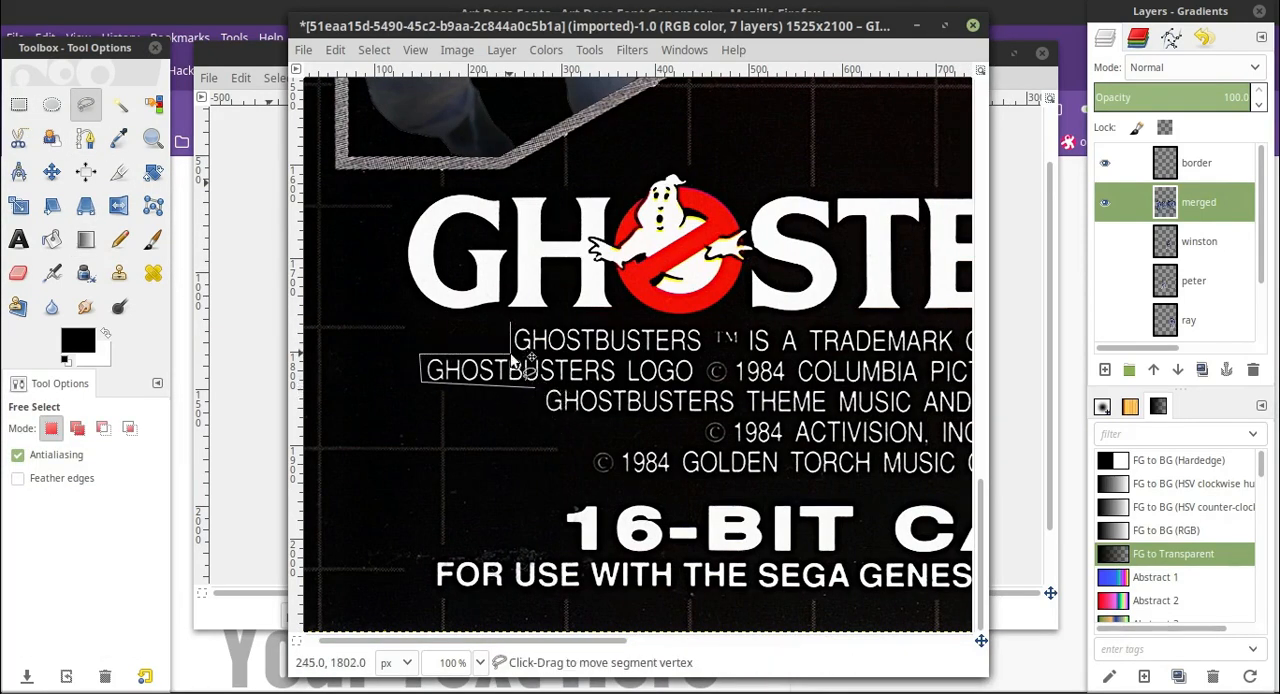
{"action": "left_click", "coordinate": [537, 412]}
{"action": "left_click", "coordinate": [700, 415]}
{"action": "left_click", "coordinate": [589, 450]}
{"action": "left_click", "coordinate": [590, 476]}
{"action": "left_click", "coordinate": [769, 480]}
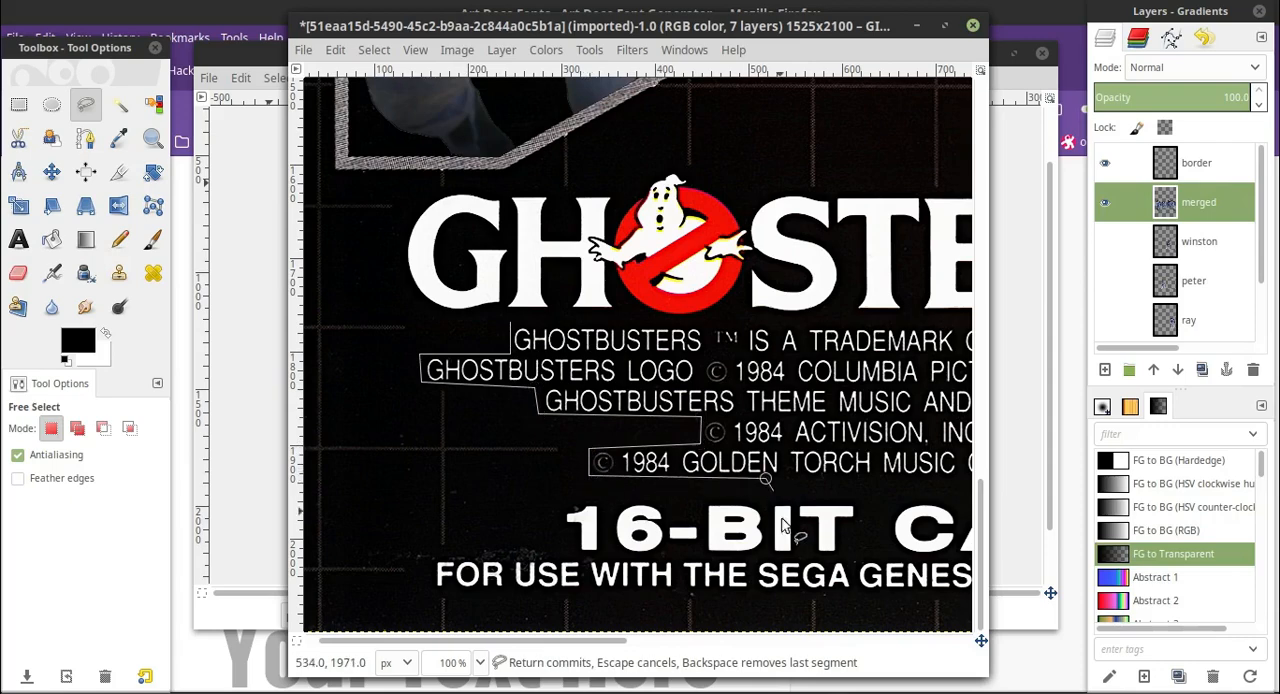
Trace the right ends of the copyright lines and close the free selection around the whole text block.
{"action": "left_click_drag", "start_coordinate": [600, 641], "coordinate": [873, 641]}
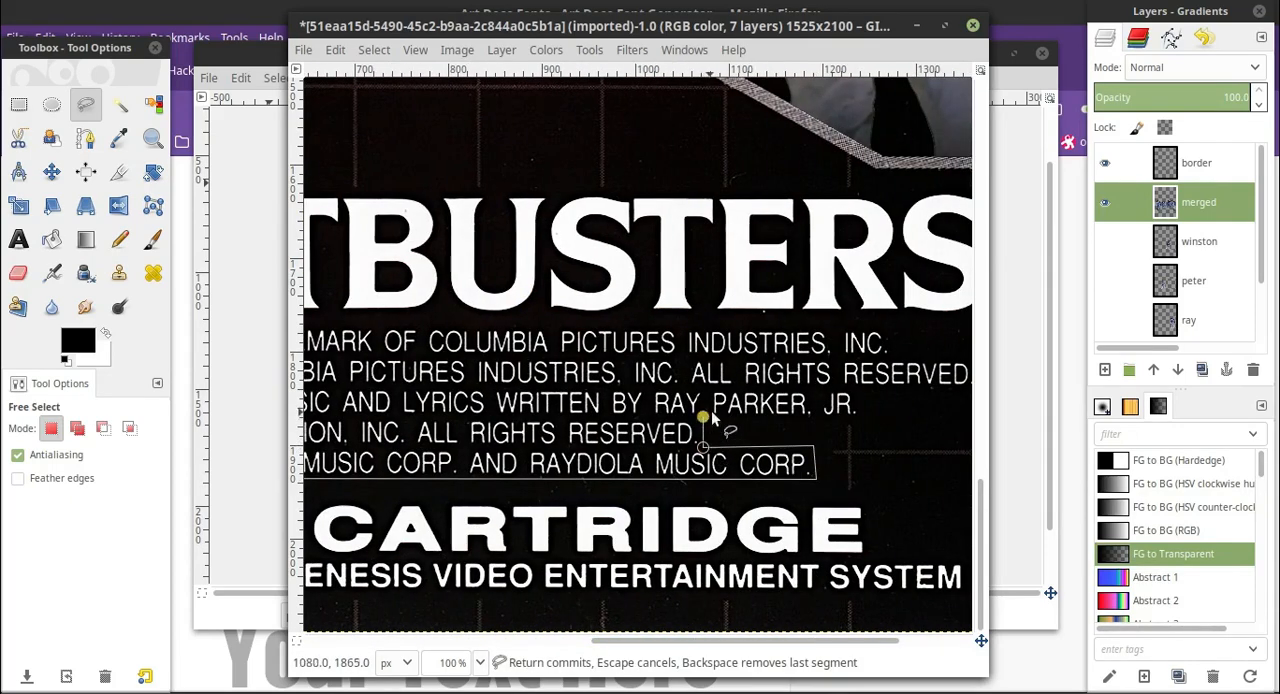
{"action": "left_click", "coordinate": [860, 418]}
{"action": "left_click", "coordinate": [860, 390]}
{"action": "scroll", "coordinate": [850, 570], "scroll_direction": "right", "scroll_amount": 3}
{"action": "left_click", "coordinate": [826, 388]}
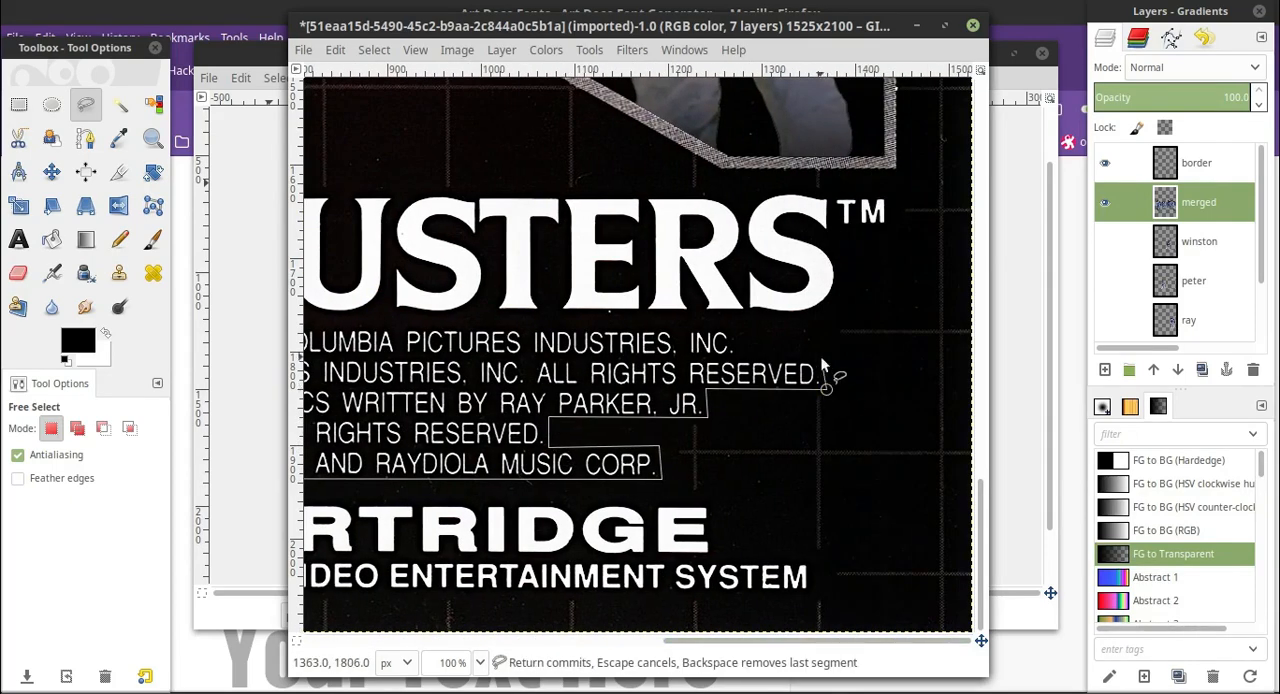
{"action": "left_click", "coordinate": [825, 360]}
{"action": "left_click", "coordinate": [690, 360]}
{"action": "left_click_drag", "start_coordinate": [755, 641], "coordinate": [454, 641]}
{"action": "left_click", "coordinate": [417, 322]}
{"action": "left_click", "coordinate": [480, 663]}
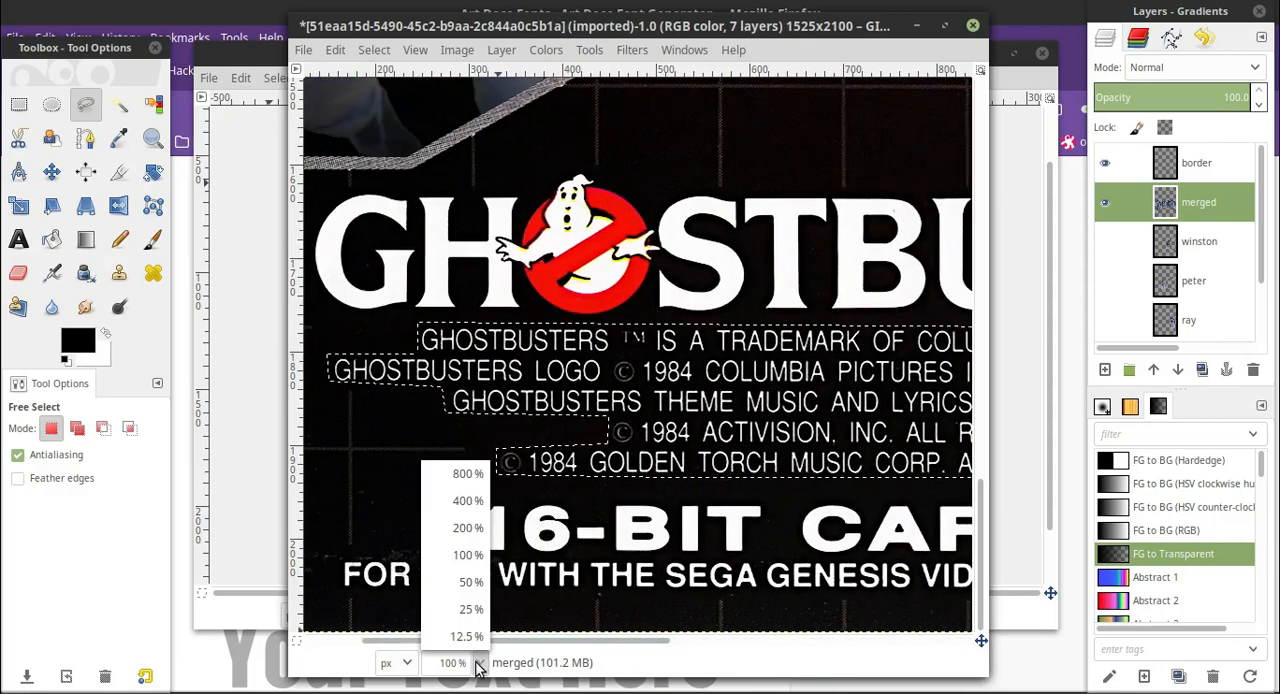
Create a transparent 1525 × 2100 px layer named "coverups" directly above the original cover image layer.
{"action": "left_click", "coordinate": [119, 139]}
{"action": "scroll", "coordinate": [1194, 255], "scroll_direction": "down", "scroll_amount": 5}
{"action": "left_click", "coordinate": [1200, 321]}
{"action": "left_click", "coordinate": [1105, 370]}
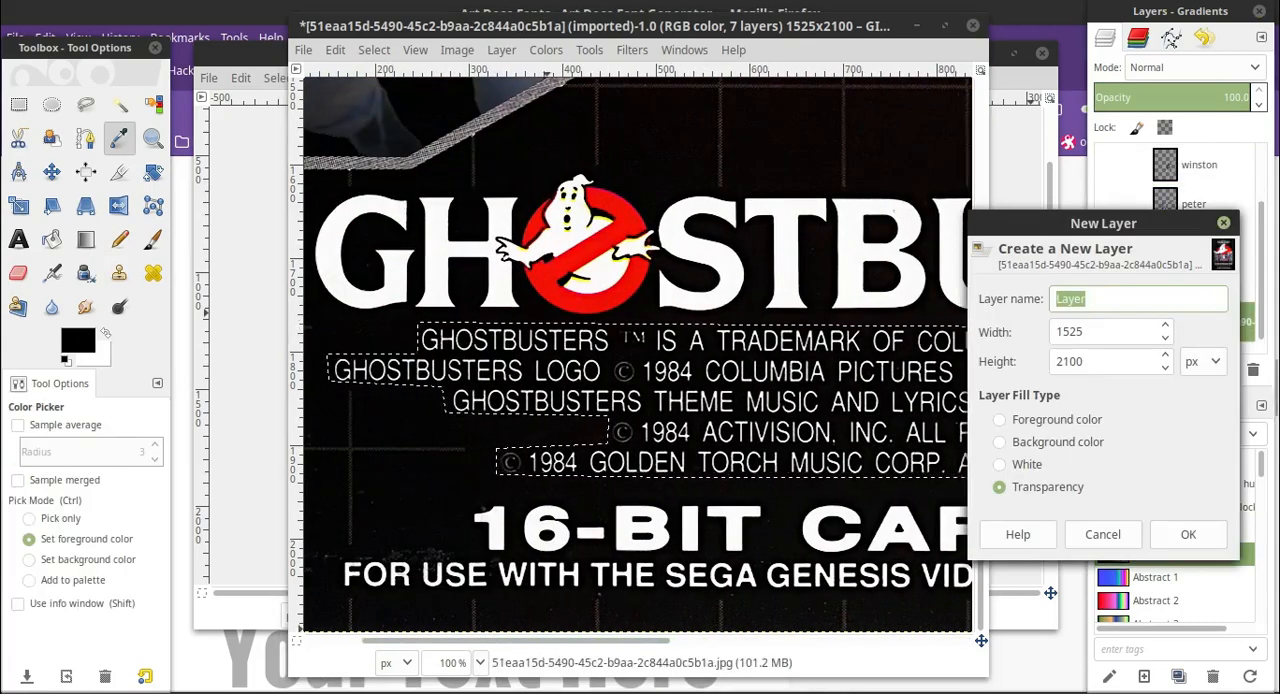
{"action": "type", "text": "coverup"}
{"action": "key", "text": "Return"}
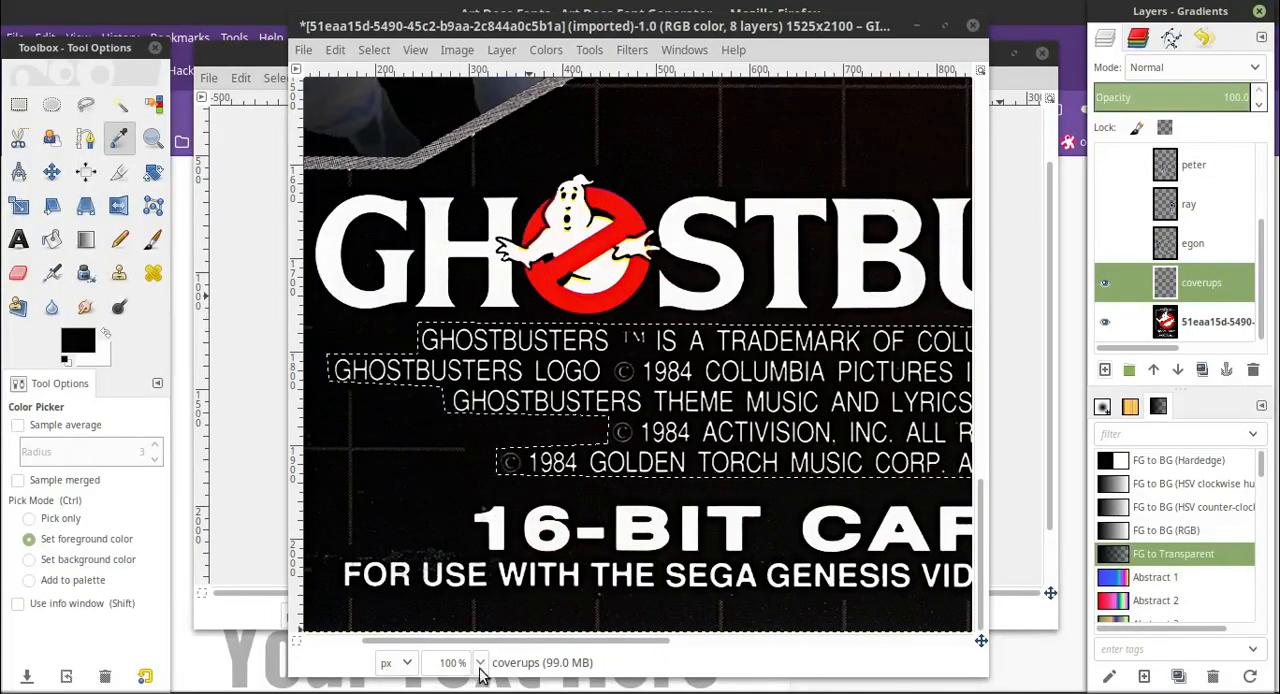
Paint the selected copyright text area black on the coverups layer and clear the selection.
{"action": "key", "text": "minus"}
{"action": "key", "text": "p"}
{"action": "left_click_drag", "start_coordinate": [671, 365], "coordinate": [838, 380]}
{"action": "left_click", "coordinate": [374, 50]}
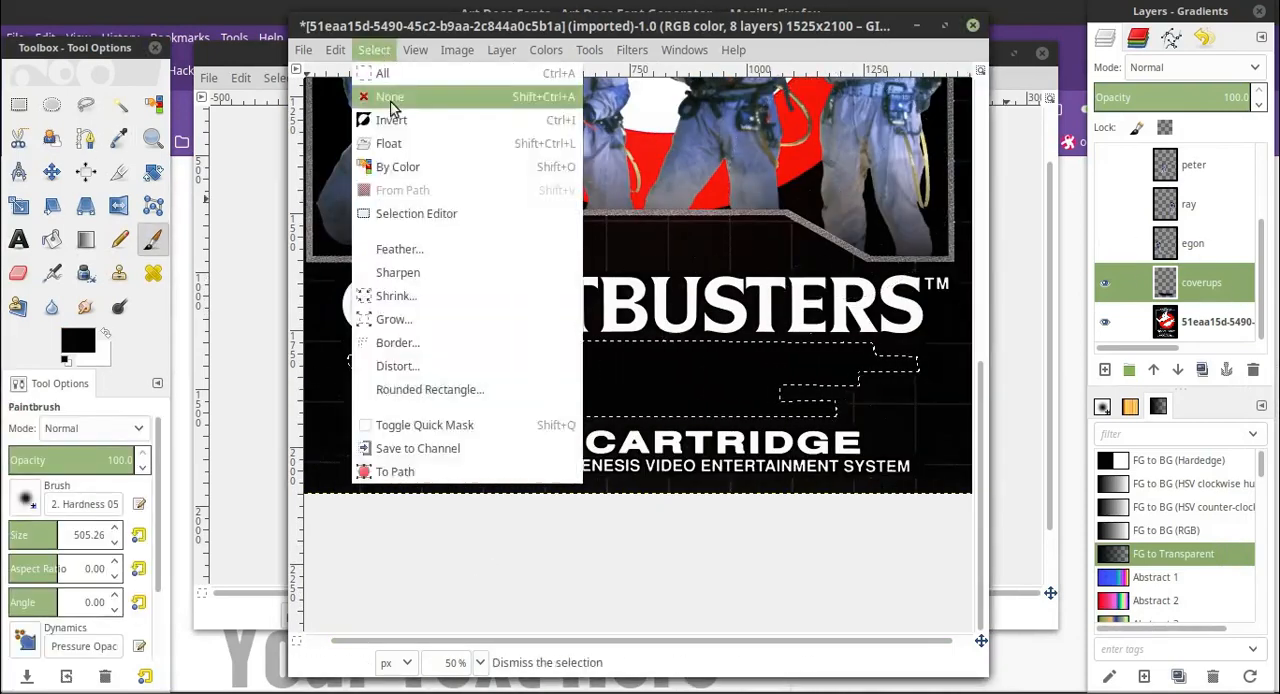
{"action": "left_click", "coordinate": [393, 99]}
{"action": "scroll", "coordinate": [620, 330], "scroll_direction": "up", "scroll_amount": 4}
{"action": "scroll", "coordinate": [620, 330], "scroll_direction": "down", "scroll_amount": 2}
{"action": "left_click", "coordinate": [18, 240]}
{"action": "scroll", "coordinate": [1174, 279], "scroll_direction": "up", "scroll_amount": 3}
Switch to Firefox and examine the title screen image on the Romhacking.net page for Ghostbusters - Special Edition.
{"action": "left_click", "coordinate": [246, 5]}
{"action": "left_click", "coordinate": [310, 70]}
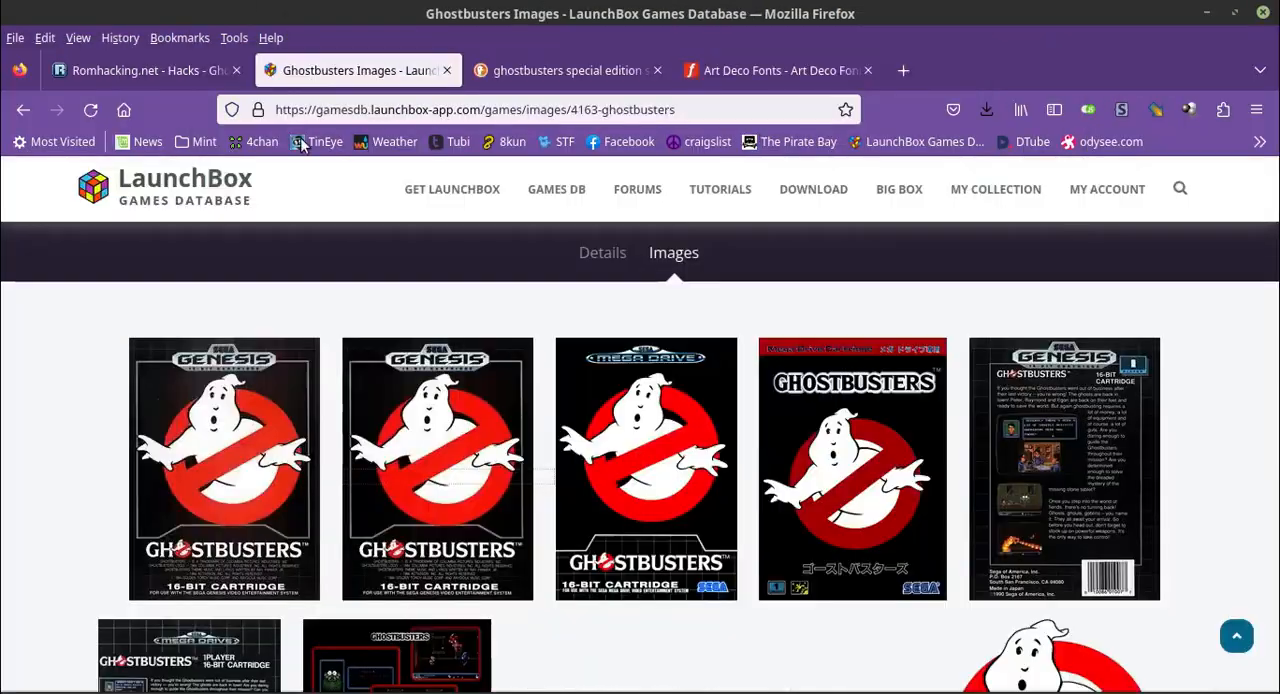
{"action": "left_click", "coordinate": [148, 70]}
{"action": "key", "text": "alt+Tab"}
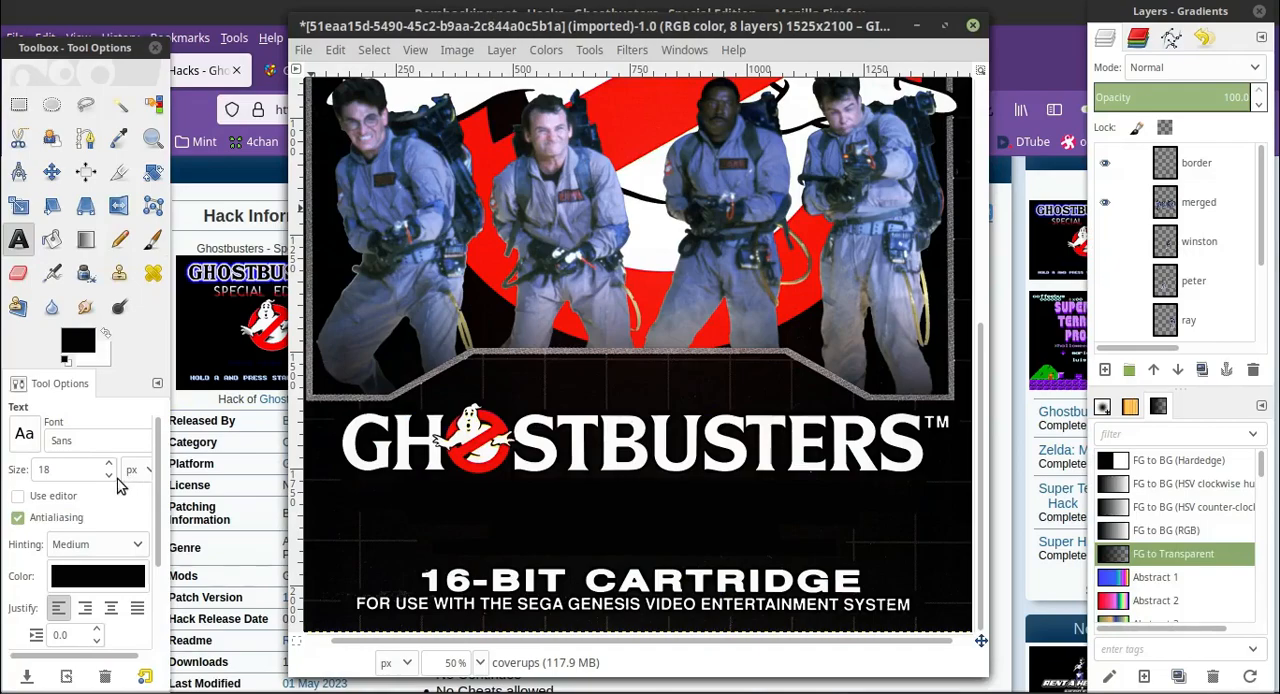
{"action": "left_click", "coordinate": [211, 8]}
{"action": "left_click", "coordinate": [303, 280]}
{"action": "scroll", "coordinate": [303, 280], "scroll_direction": "down", "scroll_amount": 5}
{"action": "scroll", "coordinate": [303, 280], "scroll_direction": "up", "scroll_amount": 2}
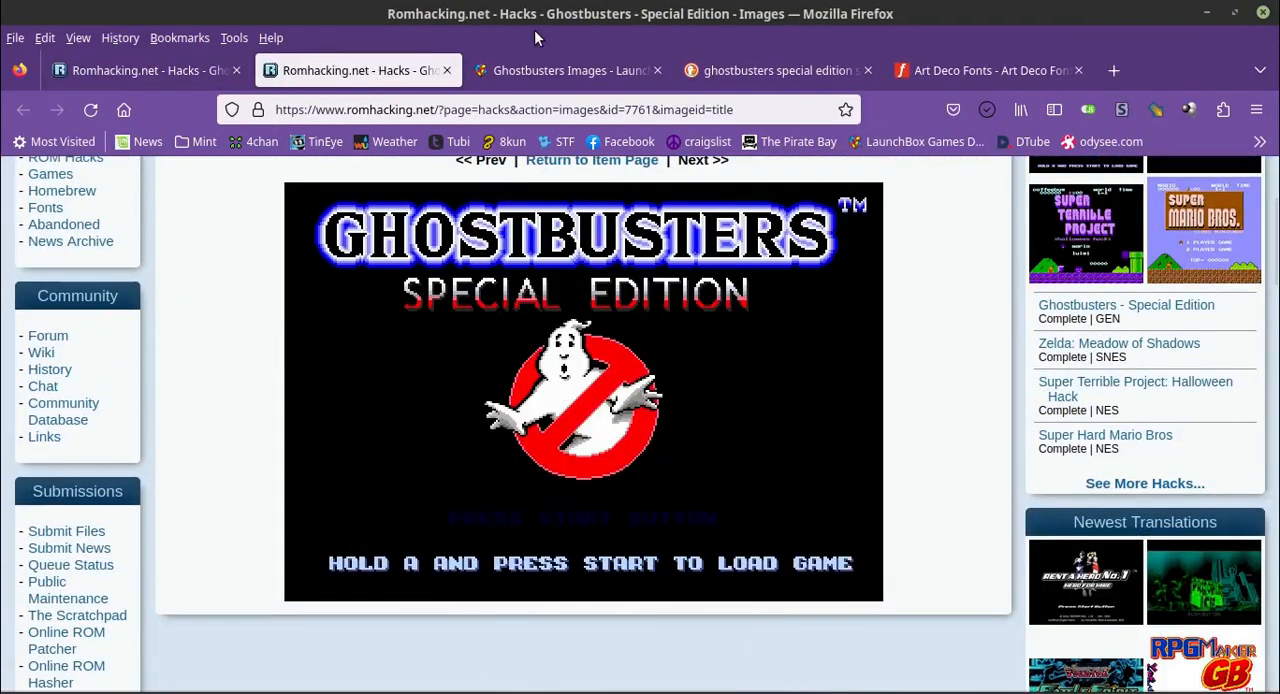
{"action": "left_click", "coordinate": [446, 70]}
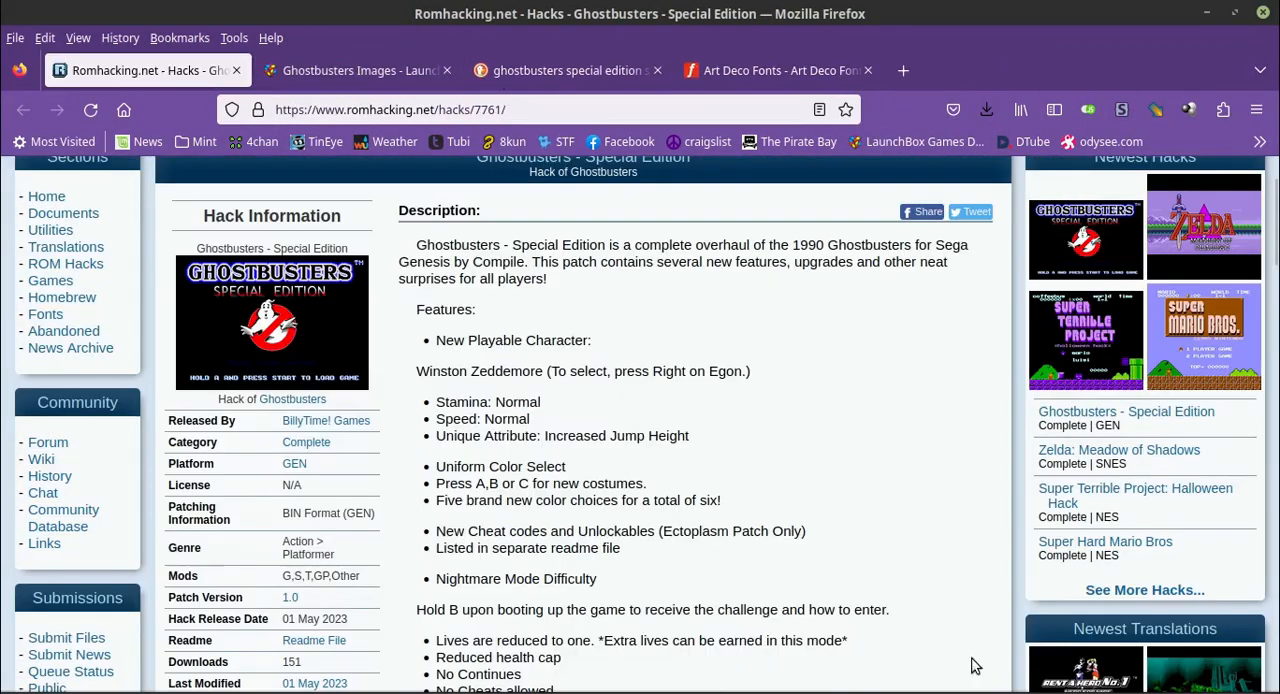
In GIMP, sample the red of the "SPECIAL EDITION" lettering in 7761titlescreen.png as the foreground colour.
{"action": "key", "text": "alt+Tab"}
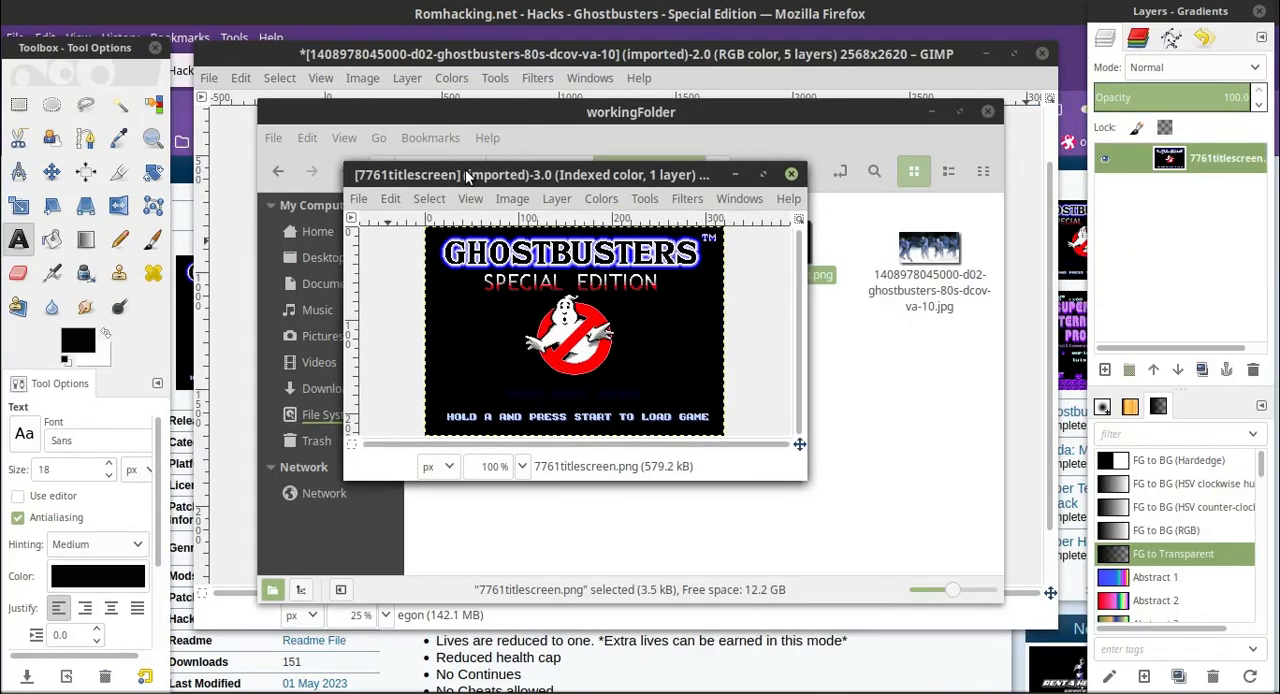
{"action": "left_click", "coordinate": [523, 466]}
{"action": "left_click", "coordinate": [500, 490]}
{"action": "scroll", "coordinate": [550, 370], "scroll_direction": "up", "scroll_amount": 10}
{"action": "left_click", "coordinate": [119, 138]}
{"action": "left_click", "coordinate": [668, 357]}
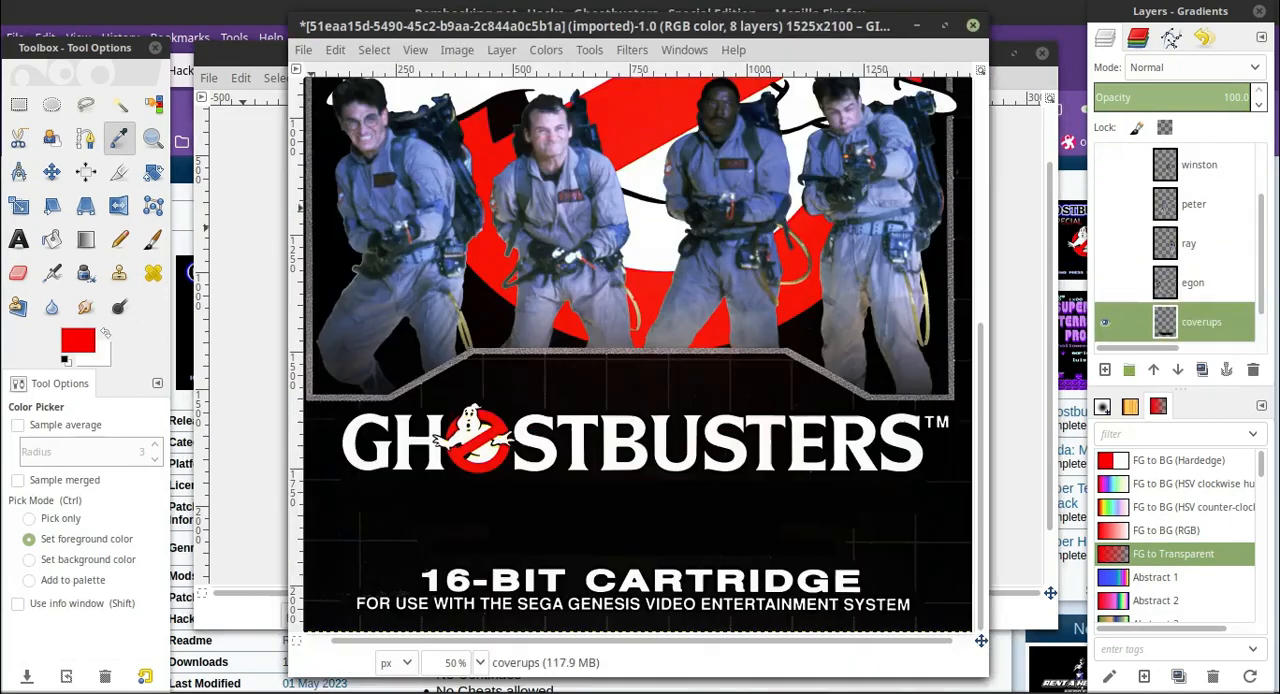
Add the red bold text "SPECIAL EDITION" at size 110 px beneath the Ghostbusters title on the cover.
{"action": "key", "text": "t"}
{"action": "left_click", "coordinate": [400, 492]}
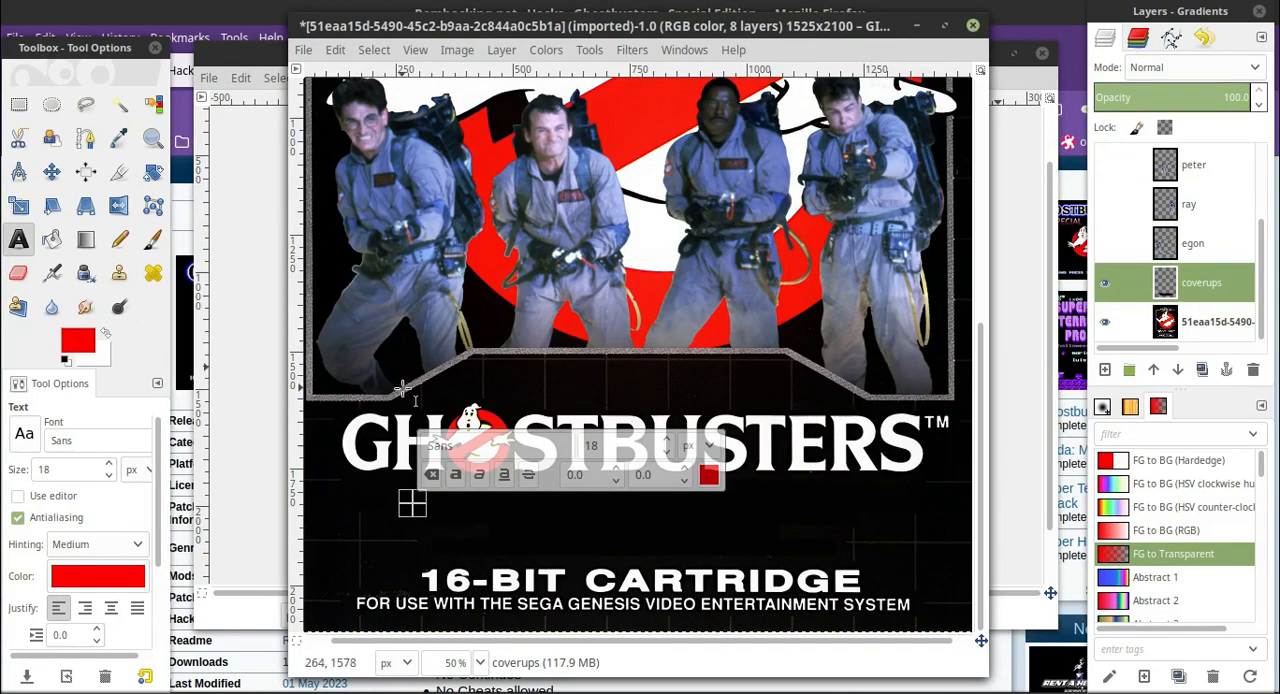
{"action": "type", "text": "Special Edition"}
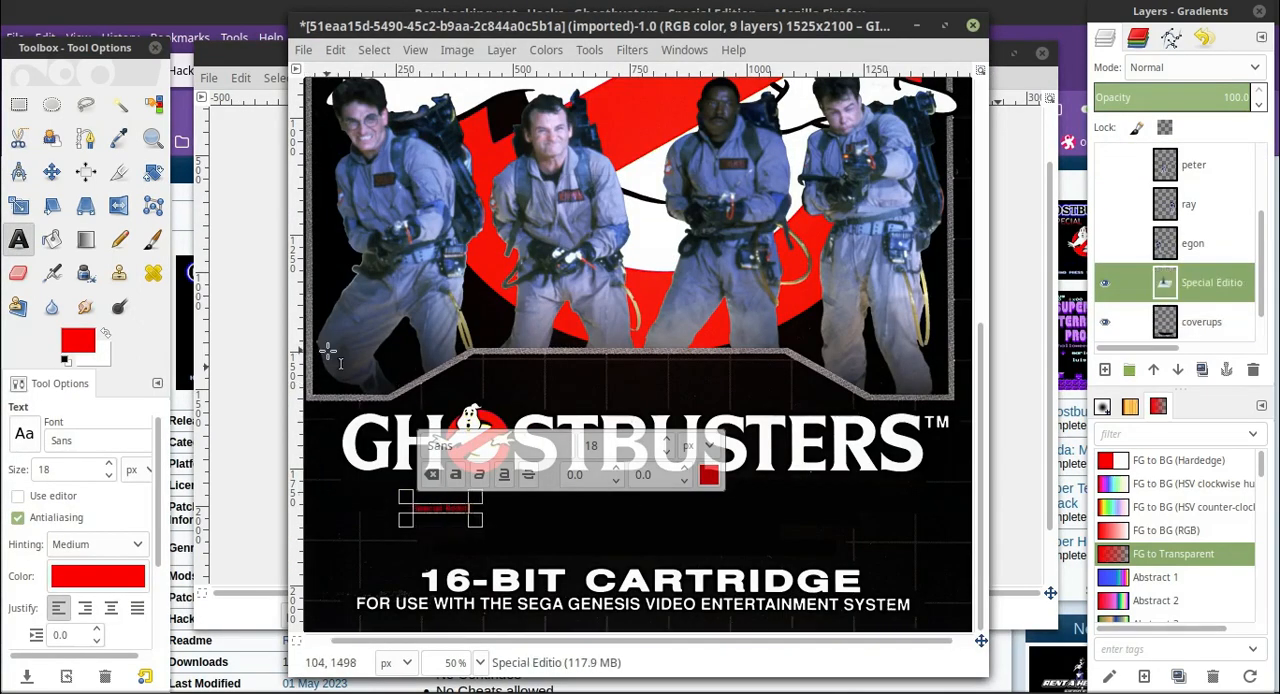
{"action": "left_click_drag", "start_coordinate": [436, 524], "coordinate": [720, 512]}
{"action": "type", "text": "PECIAL EDITION"}
{"action": "key", "text": "ctrl+a"}
{"action": "left_click", "coordinate": [667, 440]}
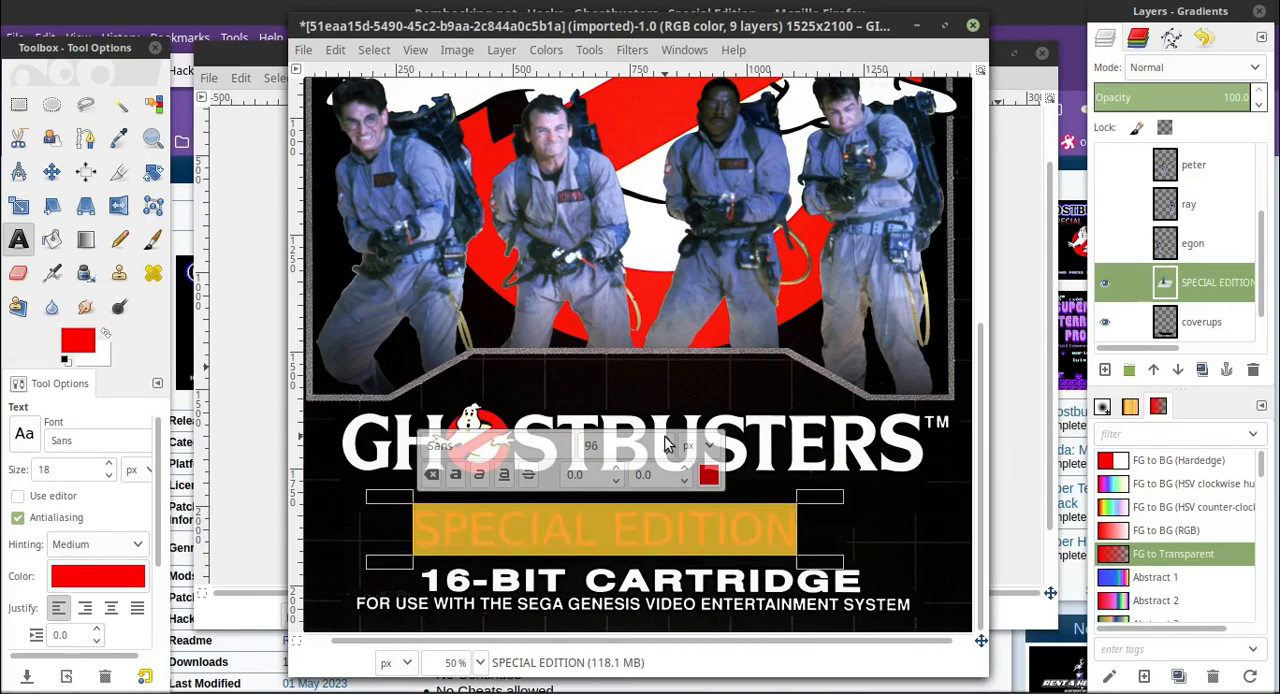
{"action": "left_click", "coordinate": [456, 475]}
Try the Toggle font on the "SPECIAL EDITION" text.
{"action": "left_click", "coordinate": [25, 434]}
{"action": "scroll", "coordinate": [82, 216], "scroll_direction": "down", "scroll_amount": 15}
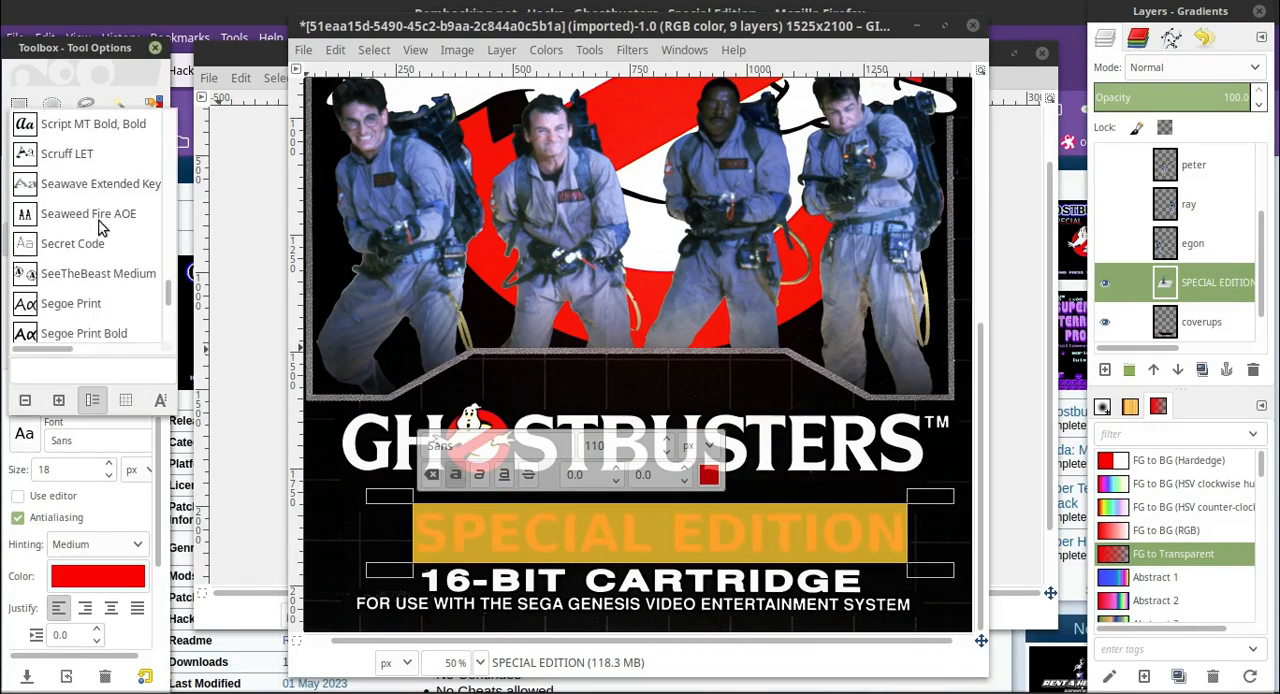
{"action": "scroll", "coordinate": [105, 244], "scroll_direction": "down", "scroll_amount": 10}
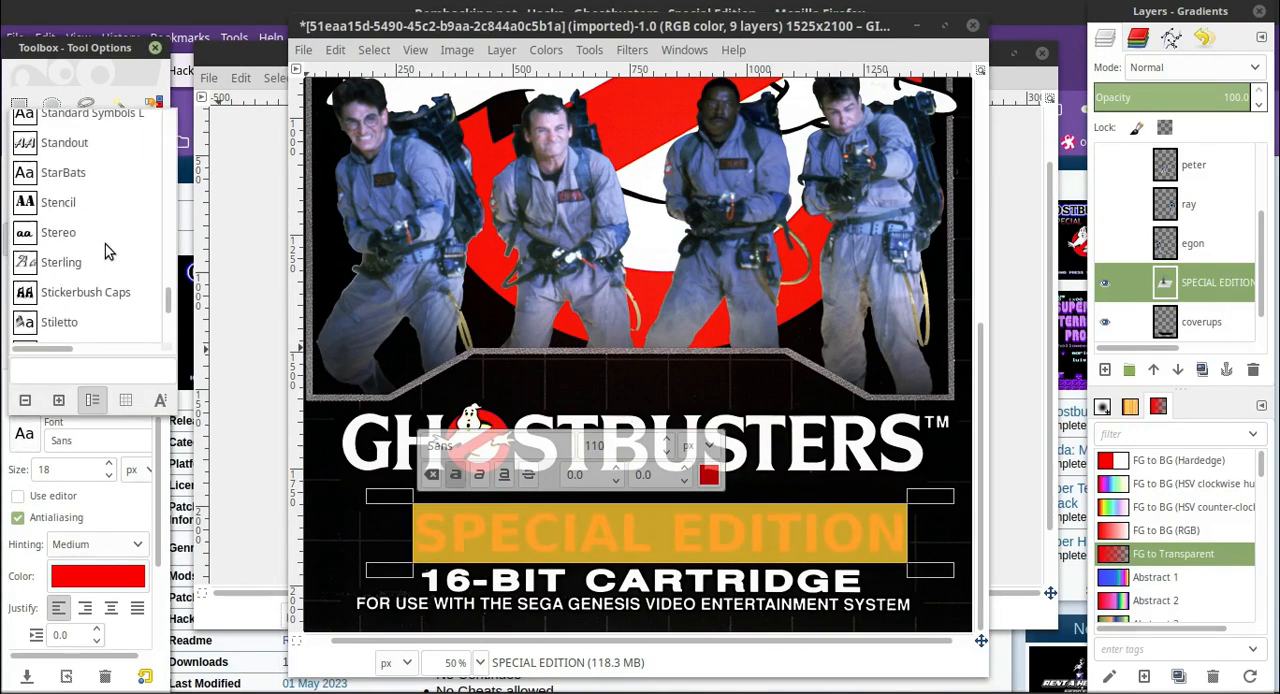
{"action": "left_click", "coordinate": [105, 244]}
{"action": "scroll", "coordinate": [105, 244], "scroll_direction": "down", "scroll_amount": 3}
{"action": "scroll", "coordinate": [103, 232], "scroll_direction": "down", "scroll_amount": 8}
{"action": "left_click", "coordinate": [103, 232]}
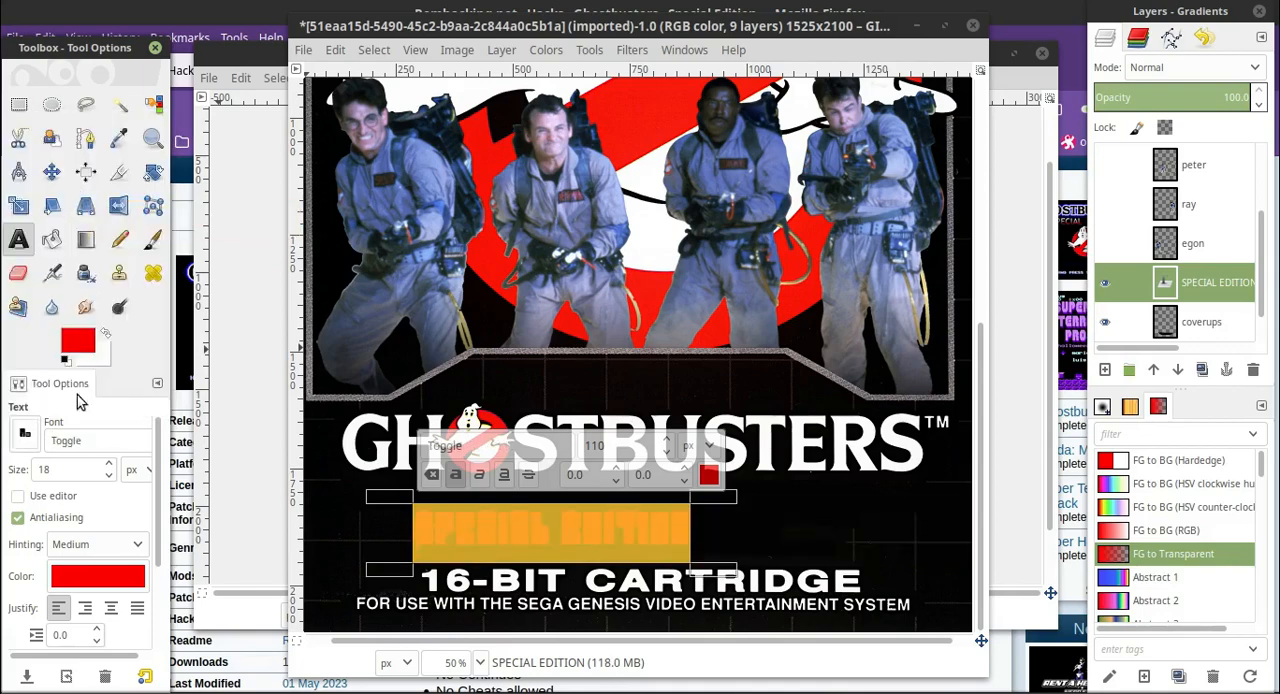
Browse further fonts for the "SPECIAL EDITION" text and set it to Verdana.
{"action": "left_click", "coordinate": [28, 432]}
{"action": "scroll", "coordinate": [117, 194], "scroll_direction": "down", "scroll_amount": 6}
{"action": "scroll", "coordinate": [117, 197], "scroll_direction": "down", "scroll_amount": 8}
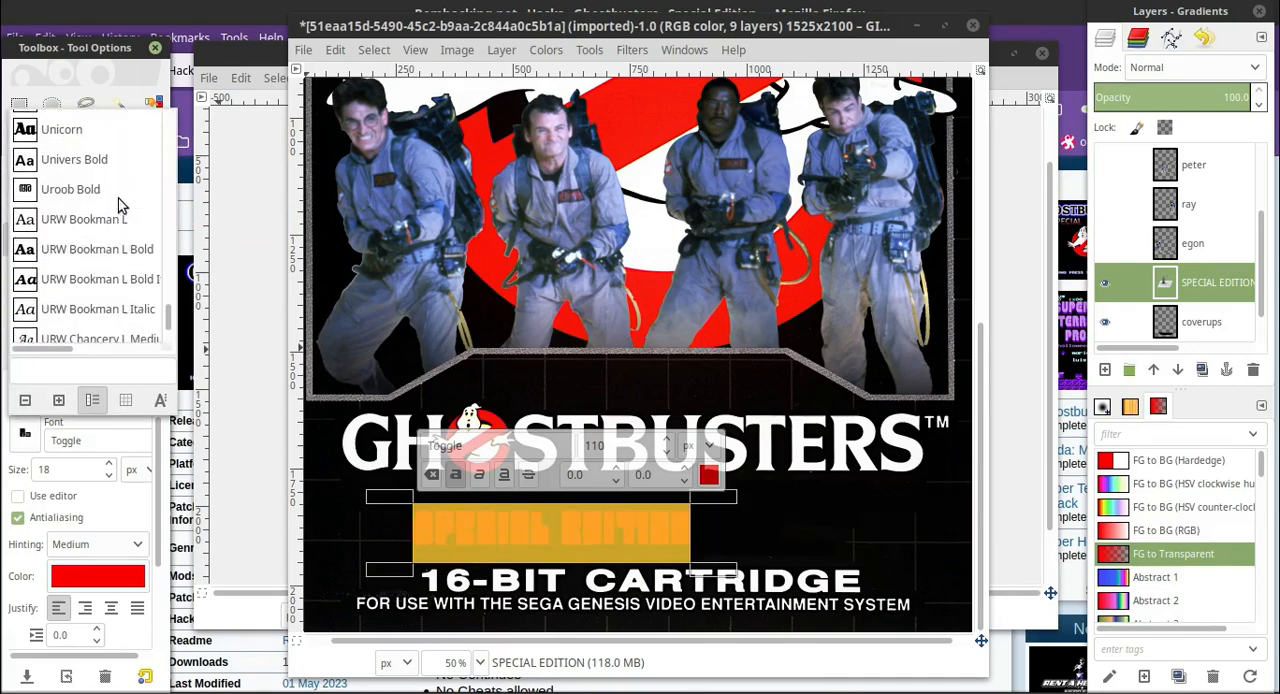
{"action": "left_click", "coordinate": [100, 215]}
{"action": "left_click", "coordinate": [25, 432]}
{"action": "left_click", "coordinate": [92, 220]}
{"action": "left_click", "coordinate": [25, 432]}
{"action": "scroll", "coordinate": [85, 245], "scroll_direction": "down", "scroll_amount": 6}
{"action": "left_click", "coordinate": [84, 249]}
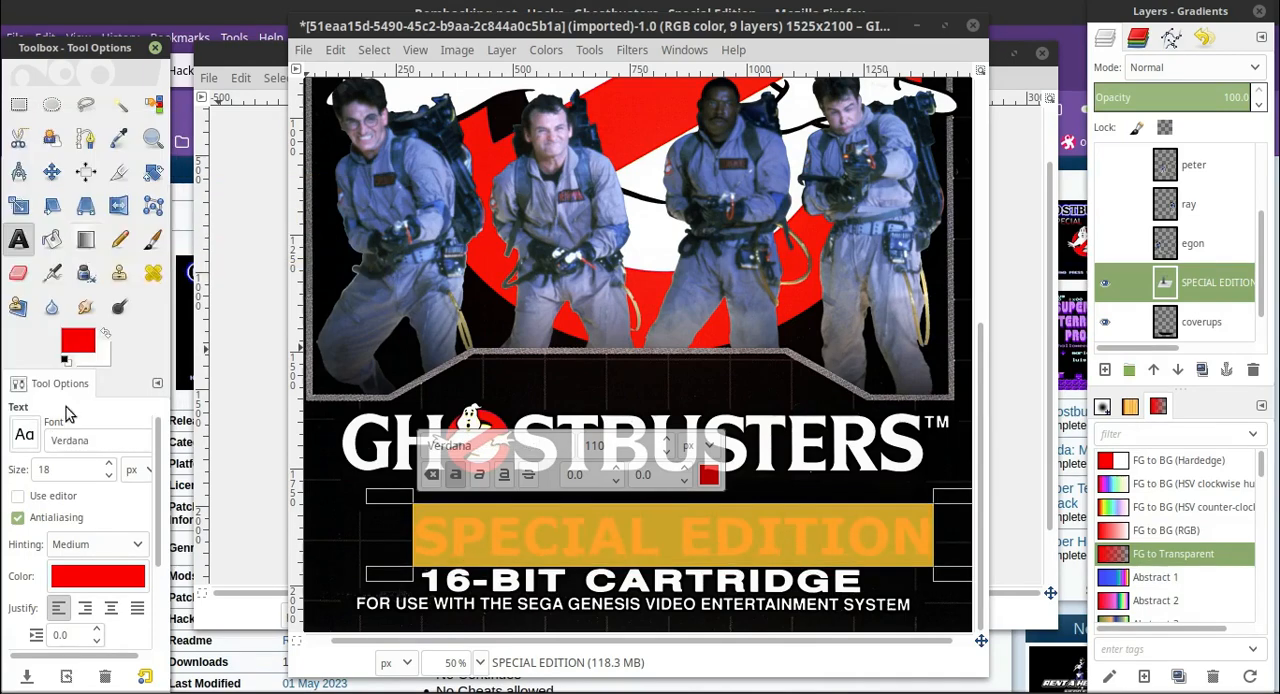
Move the "SPECIAL EDITION" text up and slightly left so it sits close beneath the Ghostbusters title.
{"action": "left_click", "coordinate": [25, 432]}
{"action": "scroll", "coordinate": [100, 236], "scroll_direction": "down", "scroll_amount": 8}
{"action": "left_click", "coordinate": [52, 172]}
{"action": "left_click_drag", "start_coordinate": [500, 538], "coordinate": [469, 512]}
Set the background colour to red and the foreground colour to white, sampled from the cover artwork.
{"action": "left_click", "coordinate": [119, 138]}
{"action": "left_click", "coordinate": [105, 333]}
{"action": "scroll", "coordinate": [1205, 318], "scroll_direction": "down", "scroll_amount": 2}
{"action": "left_click", "coordinate": [1208, 322]}
{"action": "left_click", "coordinate": [452, 456]}
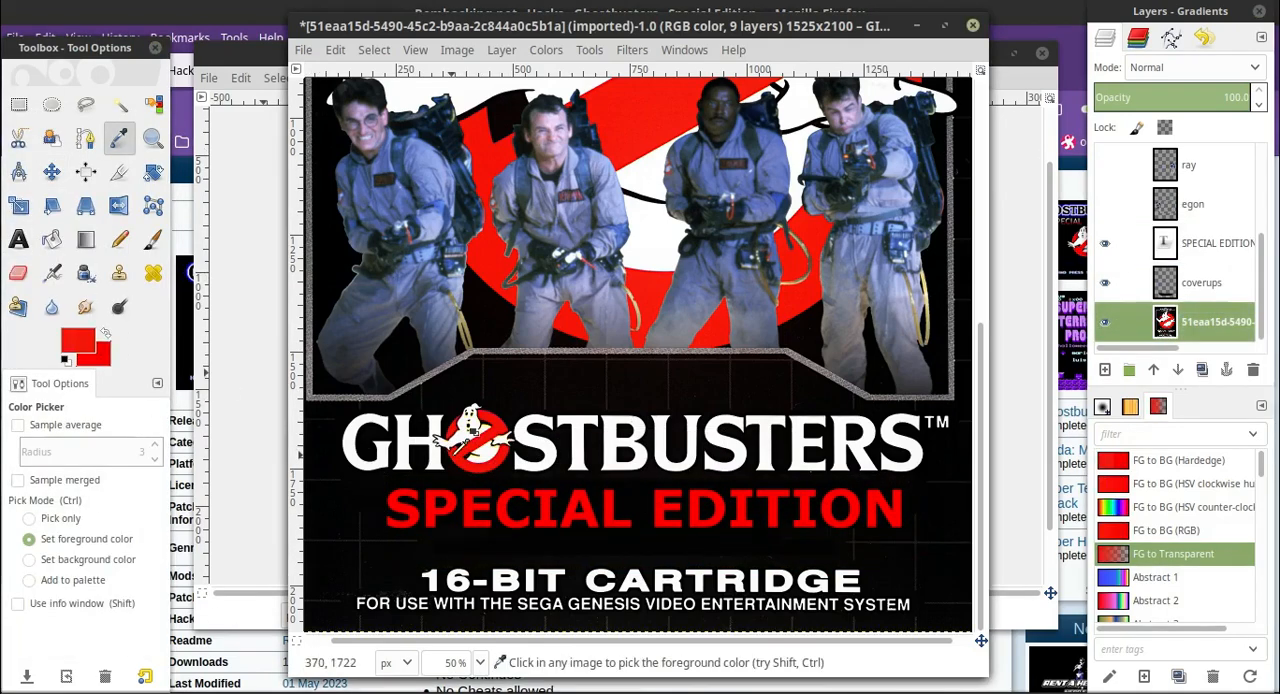
{"action": "left_click", "coordinate": [80, 341]}
{"action": "left_click", "coordinate": [351, 337]}
{"action": "left_click", "coordinate": [613, 443]}
{"action": "left_click", "coordinate": [80, 341]}
Fill the "SPECIAL EDITION" letters with a linear FG to BG (RGB) gradient from white at their tops to red at their bases.
{"action": "right_click", "coordinate": [1221, 244]}
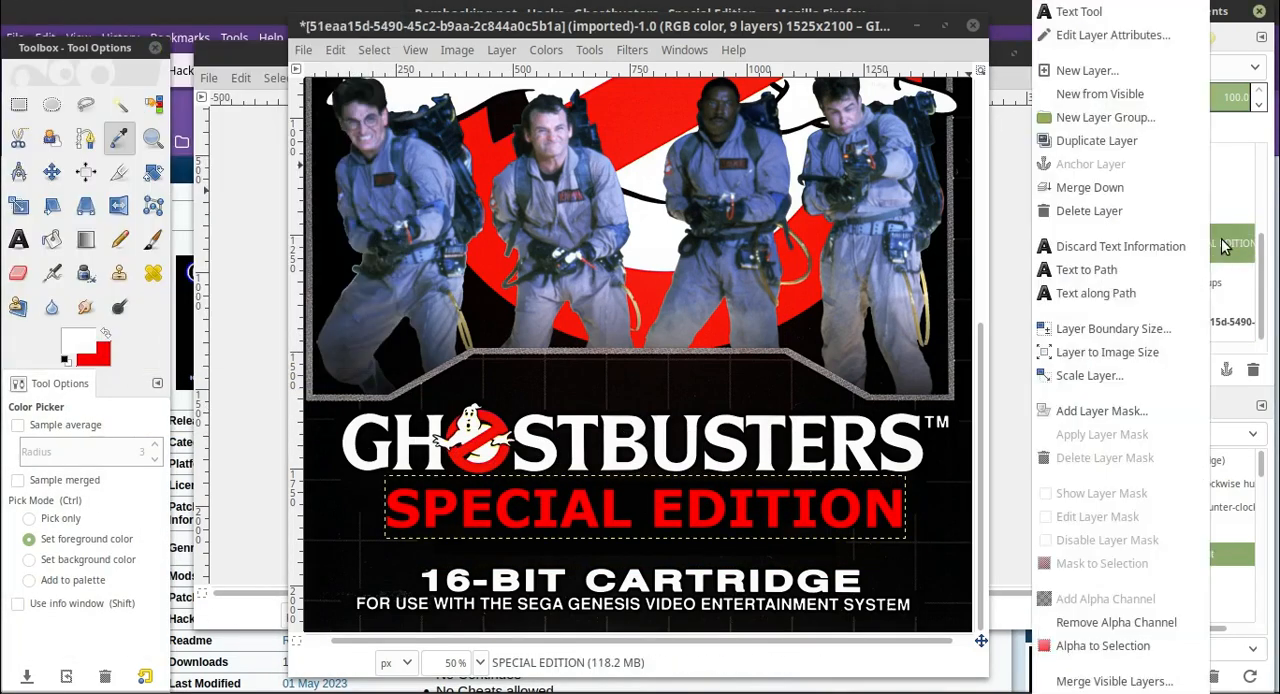
{"action": "left_click", "coordinate": [1110, 269]}
{"action": "left_click", "coordinate": [1171, 38]}
{"action": "right_click", "coordinate": [1200, 104]}
{"action": "left_click", "coordinate": [1100, 329]}
{"action": "left_click", "coordinate": [1105, 38]}
{"action": "left_click", "coordinate": [1166, 530]}
{"action": "key", "text": "l"}
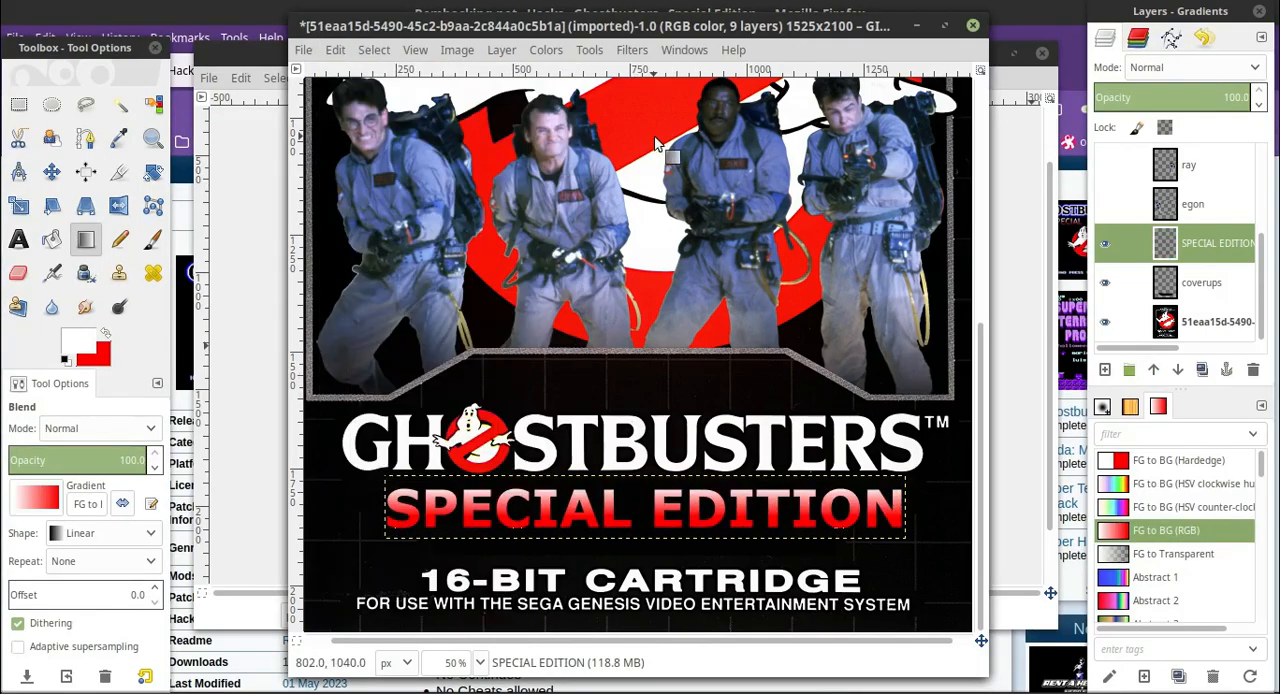
Check the cover at 25% zoom and nudge the "SPECIAL EDITION" text slightly left at 50% zoom.
{"action": "key", "text": "alt+Tab"}
{"action": "key", "text": "alt+Tab"}
{"action": "left_click", "coordinate": [480, 662]}
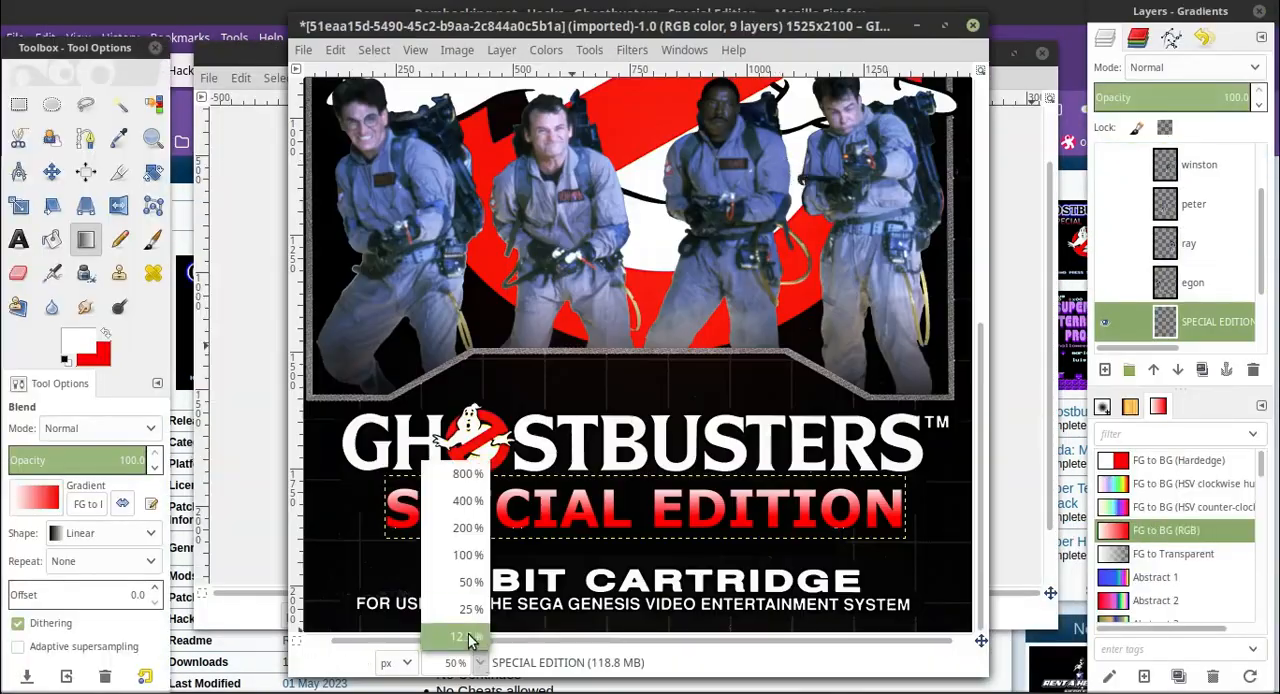
{"action": "left_click", "coordinate": [470, 609]}
{"action": "left_click", "coordinate": [480, 662]}
{"action": "left_click", "coordinate": [468, 585]}
{"action": "scroll", "coordinate": [499, 538], "scroll_direction": "down", "scroll_amount": 4}
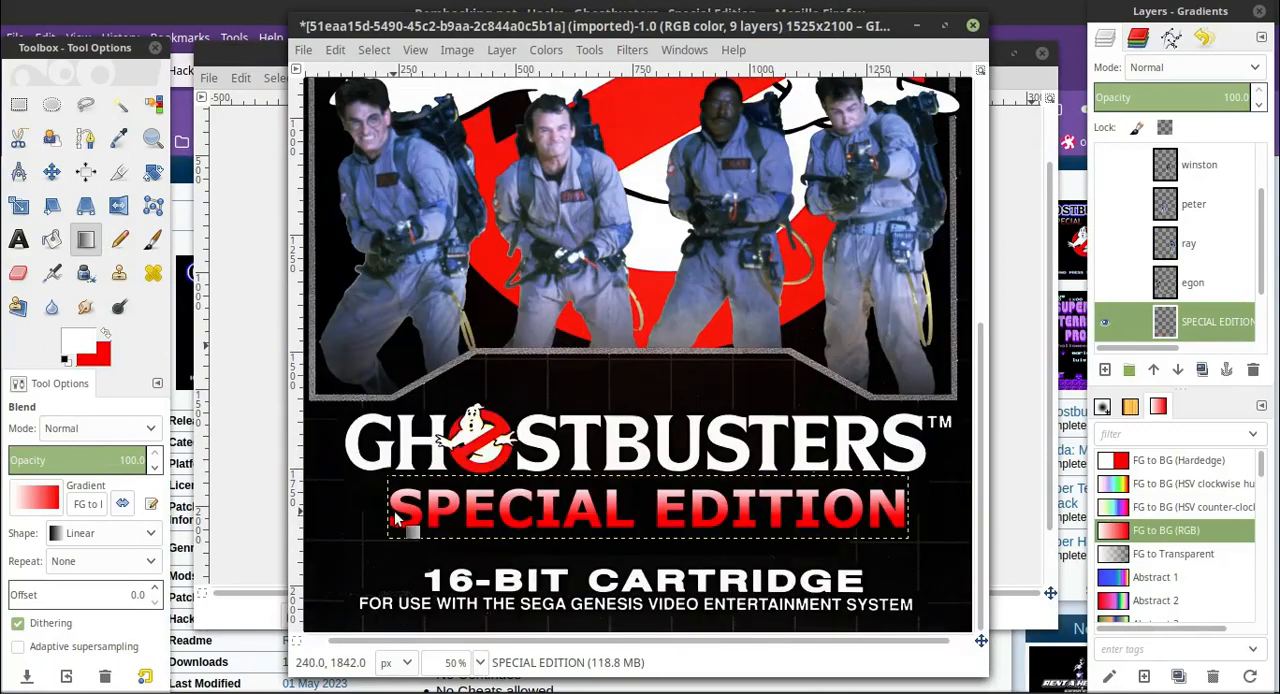
{"action": "left_click", "coordinate": [52, 172]}
{"action": "left_click_drag", "start_coordinate": [476, 512], "coordinate": [468, 511]}
Select the painted copyright patch on the coverups layer with Fuzzy Select at 100% zoom.
{"action": "scroll", "coordinate": [1166, 258], "scroll_direction": "down", "scroll_amount": 2}
{"action": "left_click", "coordinate": [1214, 322]}
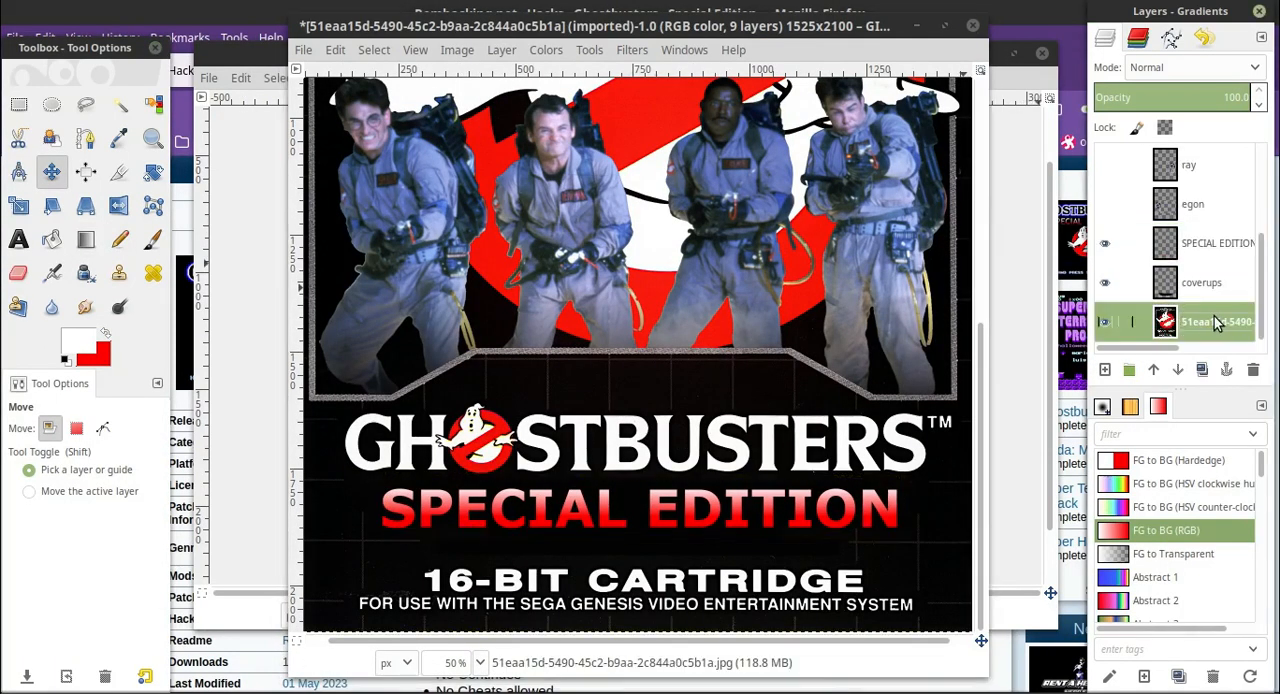
{"action": "key", "text": "r"}
{"action": "key", "text": "Page_Up"}
{"action": "left_click", "coordinate": [480, 663]}
{"action": "left_click", "coordinate": [473, 567]}
{"action": "scroll", "coordinate": [491, 599], "scroll_direction": "down", "scroll_amount": 5}
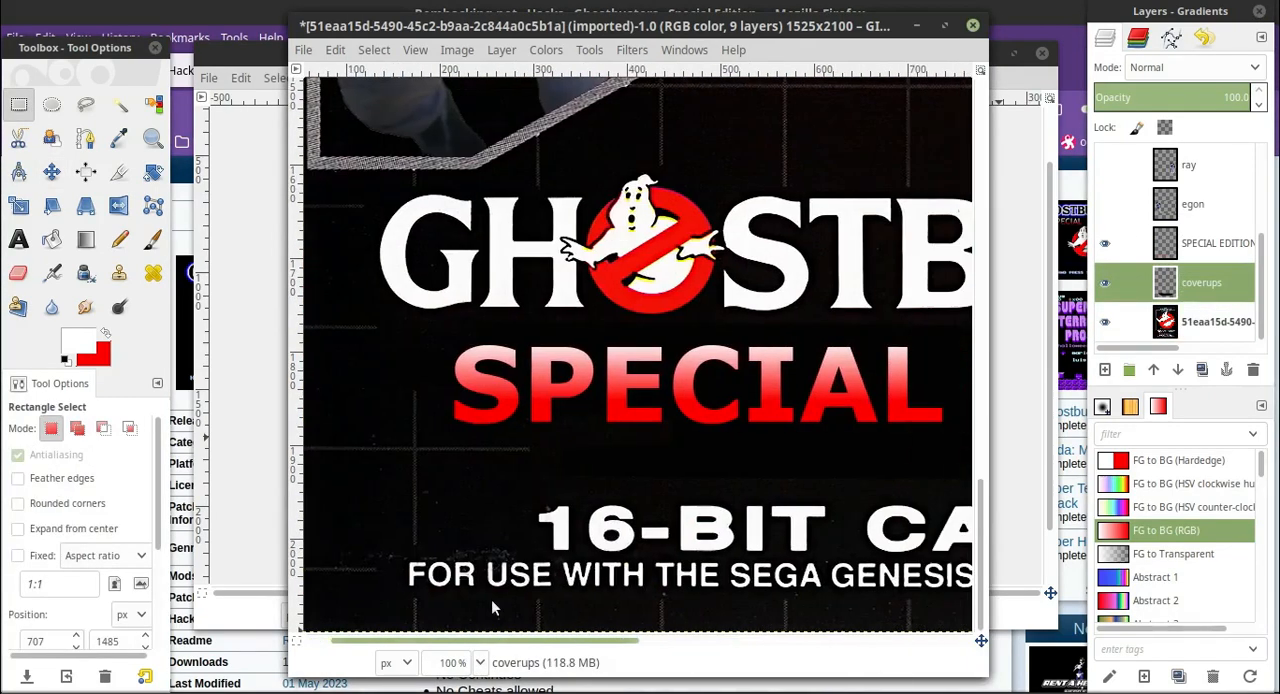
{"action": "left_click_drag", "start_coordinate": [607, 642], "coordinate": [588, 585]}
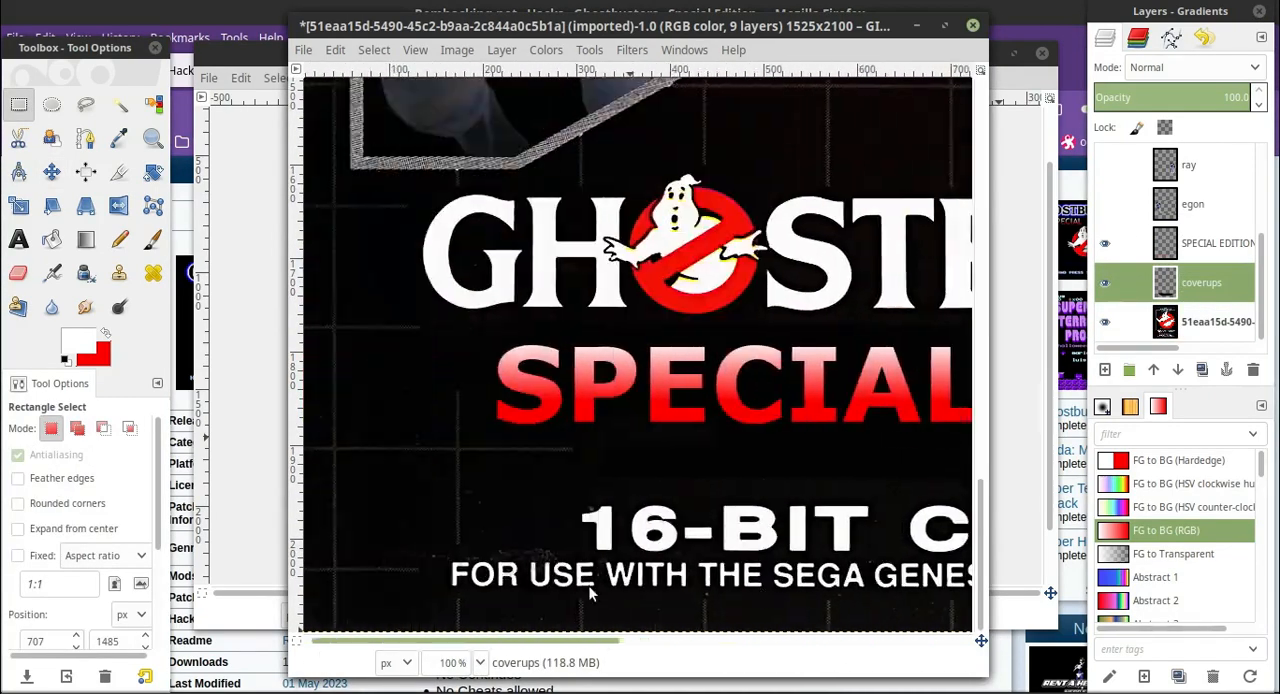
{"action": "left_click", "coordinate": [1205, 284]}
{"action": "left_click", "coordinate": [129, 106]}
{"action": "left_click", "coordinate": [620, 395]}
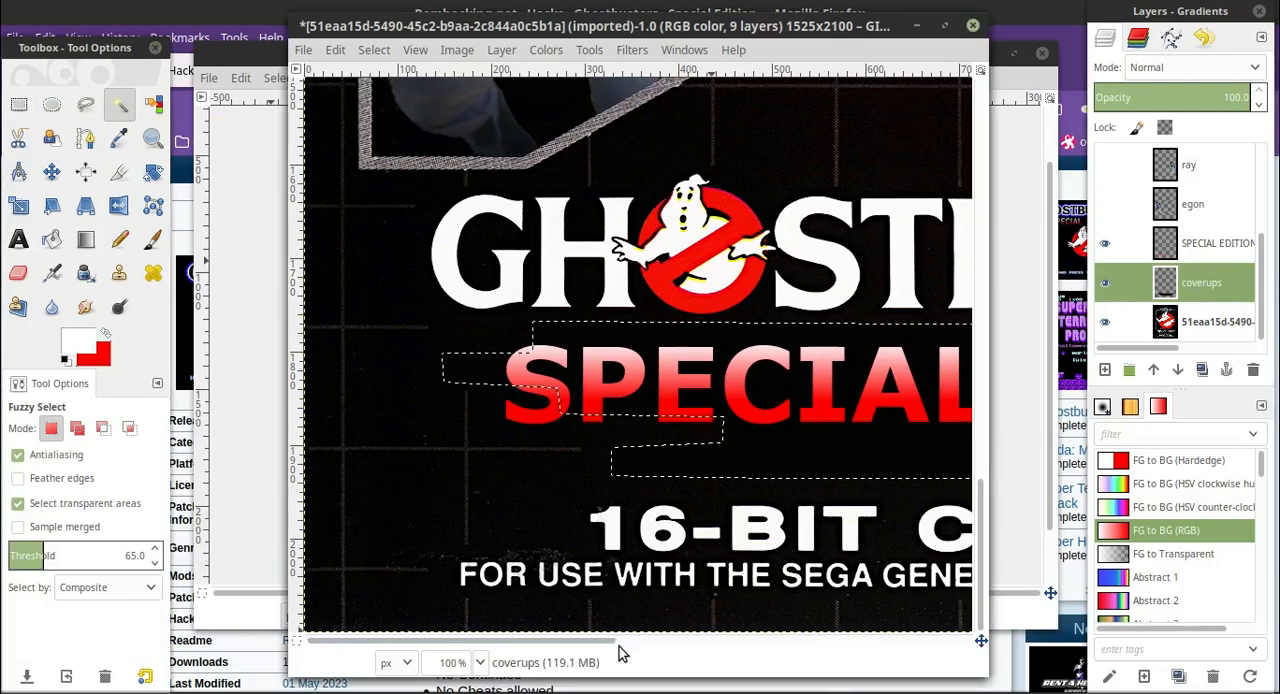
{"action": "left_click_drag", "start_coordinate": [602, 641], "coordinate": [660, 638]}
{"action": "left_click_drag", "start_coordinate": [537, 642], "coordinate": [485, 609]}
Copy a rectangle of empty black background at 47, 1910 from the original cover layer and paste it as a new layer.
{"action": "left_click", "coordinate": [1203, 321]}
{"action": "left_click", "coordinate": [20, 105]}
{"action": "left_click_drag", "start_coordinate": [338, 455], "coordinate": [449, 543]}
{"action": "left_click", "coordinate": [335, 50]}
{"action": "left_click", "coordinate": [366, 204]}
{"action": "left_click", "coordinate": [335, 50]}
{"action": "left_click", "coordinate": [390, 255]}
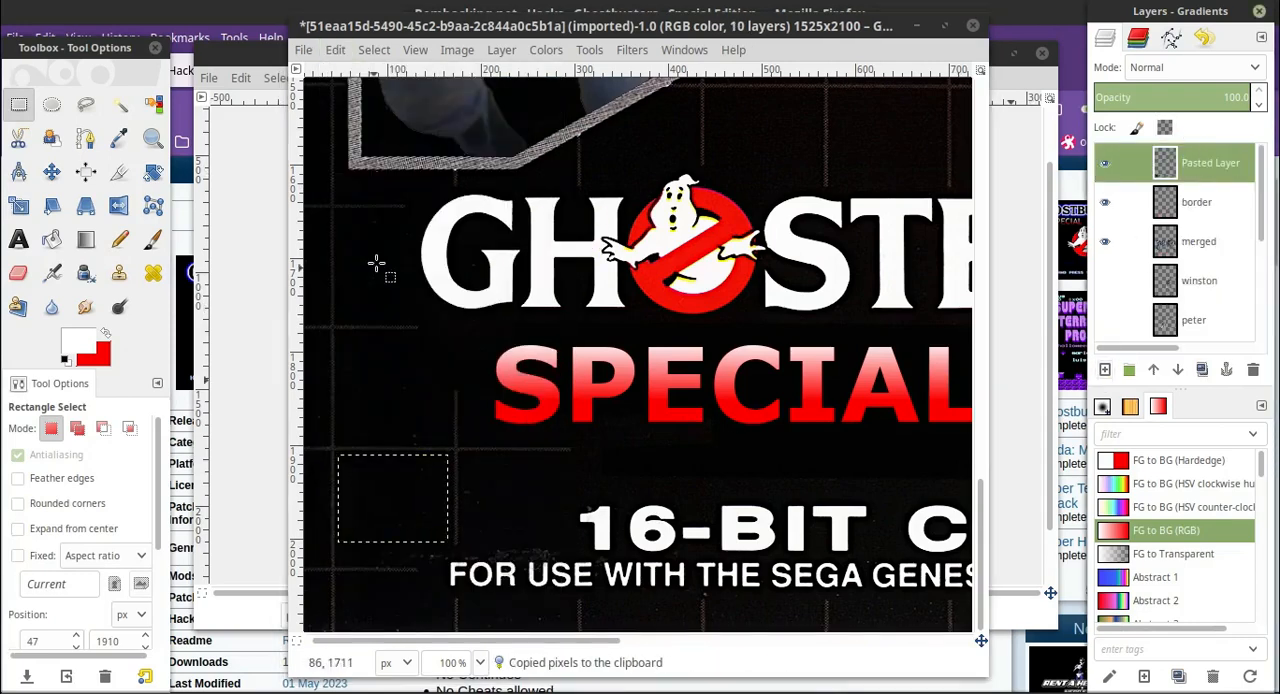
Move the pasted black patch below the Ghostbusters title, and repeatedly duplicate and merge it into a wide patch covering the copyright area's left part.
{"action": "left_click", "coordinate": [51, 172]}
{"action": "left_click_drag", "start_coordinate": [394, 510], "coordinate": [748, 445]}
{"action": "right_click", "coordinate": [1205, 175]}
{"action": "left_click", "coordinate": [1097, 117]}
{"action": "right_click", "coordinate": [1205, 165]}
{"action": "left_click", "coordinate": [1090, 164]}
{"action": "right_click", "coordinate": [1203, 165]}
{"action": "left_click", "coordinate": [1097, 117]}
{"action": "right_click", "coordinate": [1208, 167]}
{"action": "left_click", "coordinate": [1094, 164]}
{"action": "right_click", "coordinate": [1207, 168]}
{"action": "left_click", "coordinate": [1098, 117]}
{"action": "right_click", "coordinate": [1190, 165]}
{"action": "left_click", "coordinate": [1154, 165]}
{"action": "right_click", "coordinate": [1192, 166]}
{"action": "left_click", "coordinate": [1130, 117]}
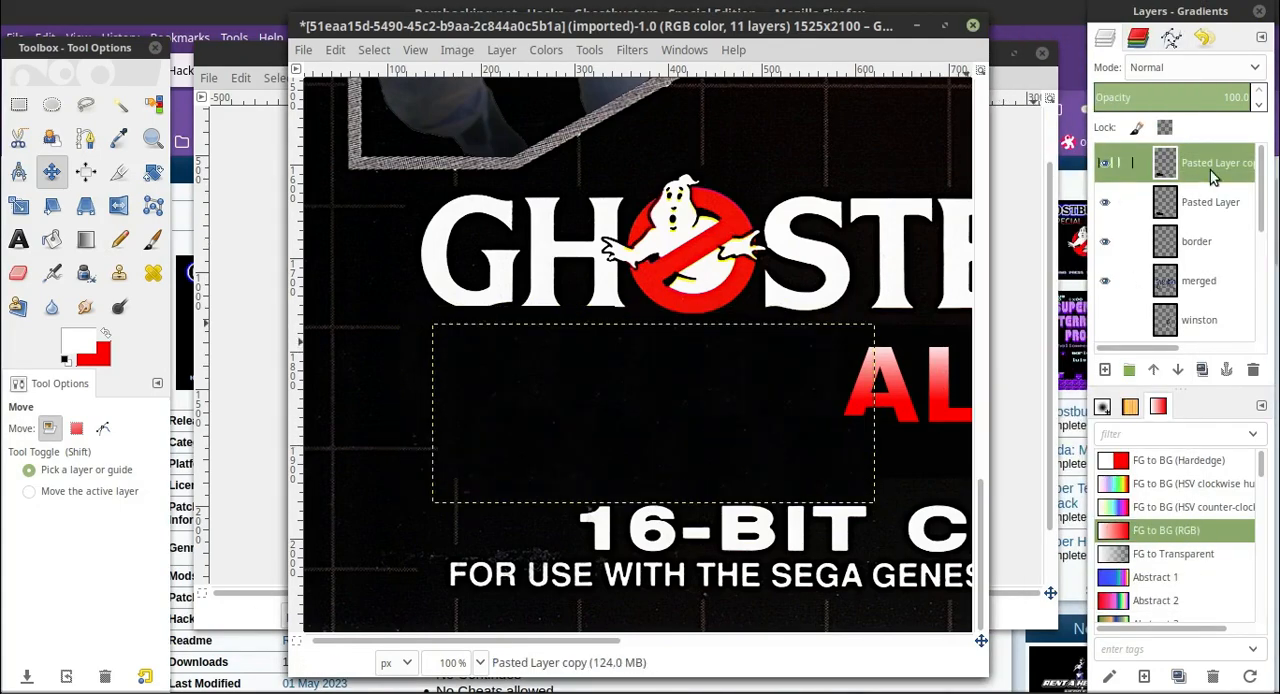
{"action": "right_click", "coordinate": [1200, 166]}
{"action": "left_click", "coordinate": [1150, 164]}
Duplicate the black patch, shift the copy right until it reaches under the end of "EDITION", and merge it down.
{"action": "right_click", "coordinate": [1200, 166]}
{"action": "left_click", "coordinate": [1130, 117]}
{"action": "left_click_drag", "start_coordinate": [590, 642], "coordinate": [790, 642]}
{"action": "left_click_drag", "start_coordinate": [347, 429], "coordinate": [742, 430]}
{"action": "right_click", "coordinate": [1216, 170]}
{"action": "left_click", "coordinate": [1155, 166]}
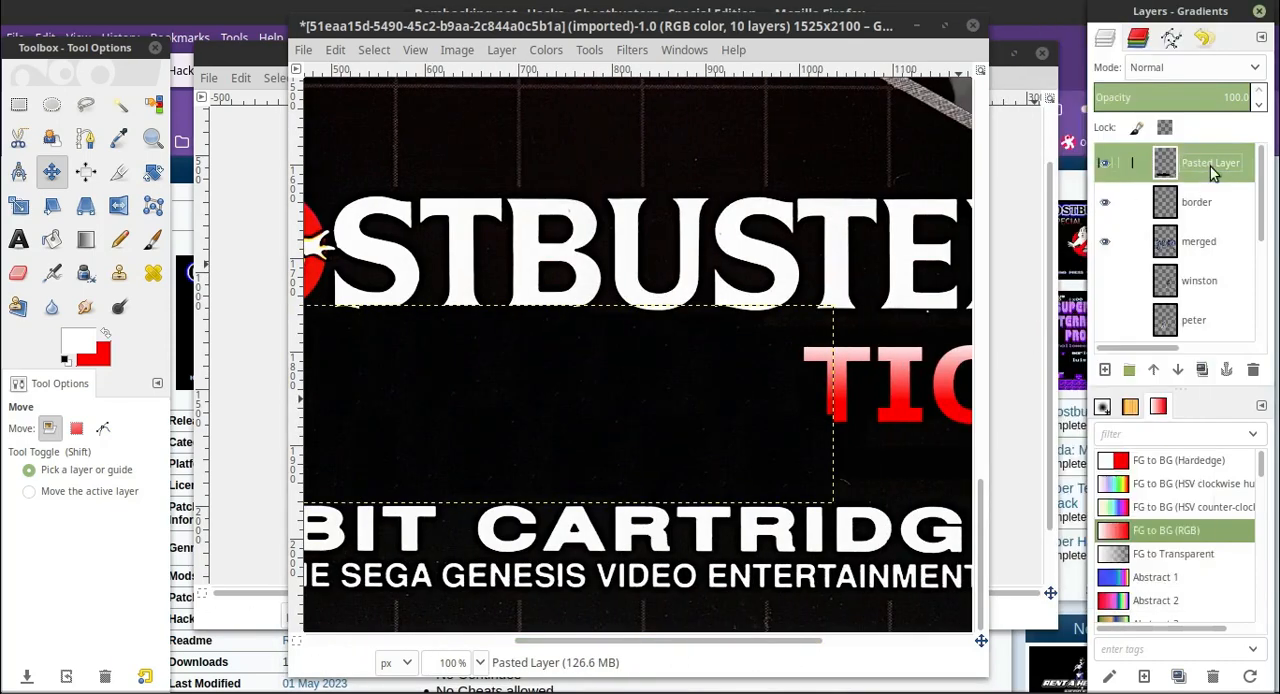
Extend the black patch past the final S of the title with another shifted duplicate merged into it.
{"action": "right_click", "coordinate": [1210, 166]}
{"action": "left_click", "coordinate": [1130, 117]}
{"action": "left_click_drag", "start_coordinate": [646, 642], "coordinate": [792, 642]}
{"action": "left_click_drag", "start_coordinate": [344, 432], "coordinate": [765, 447]}
{"action": "right_click", "coordinate": [1208, 160]}
{"action": "left_click", "coordinate": [1170, 164]}
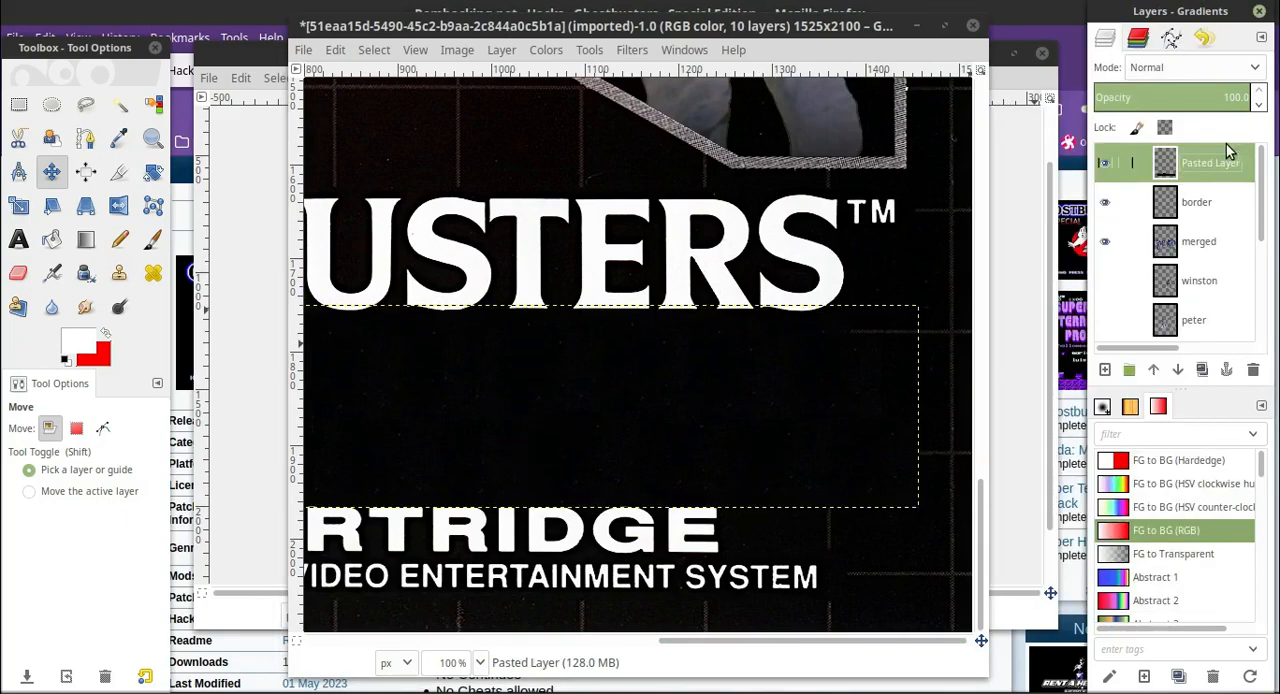
Place the Pasted Layer directly below coverups and select the painted coverups shape using Fuzzy Select on its surroundings and an inverted selection.
{"action": "left_click_drag", "start_coordinate": [1222, 160], "coordinate": [1202, 302]}
{"action": "key", "text": "u"}
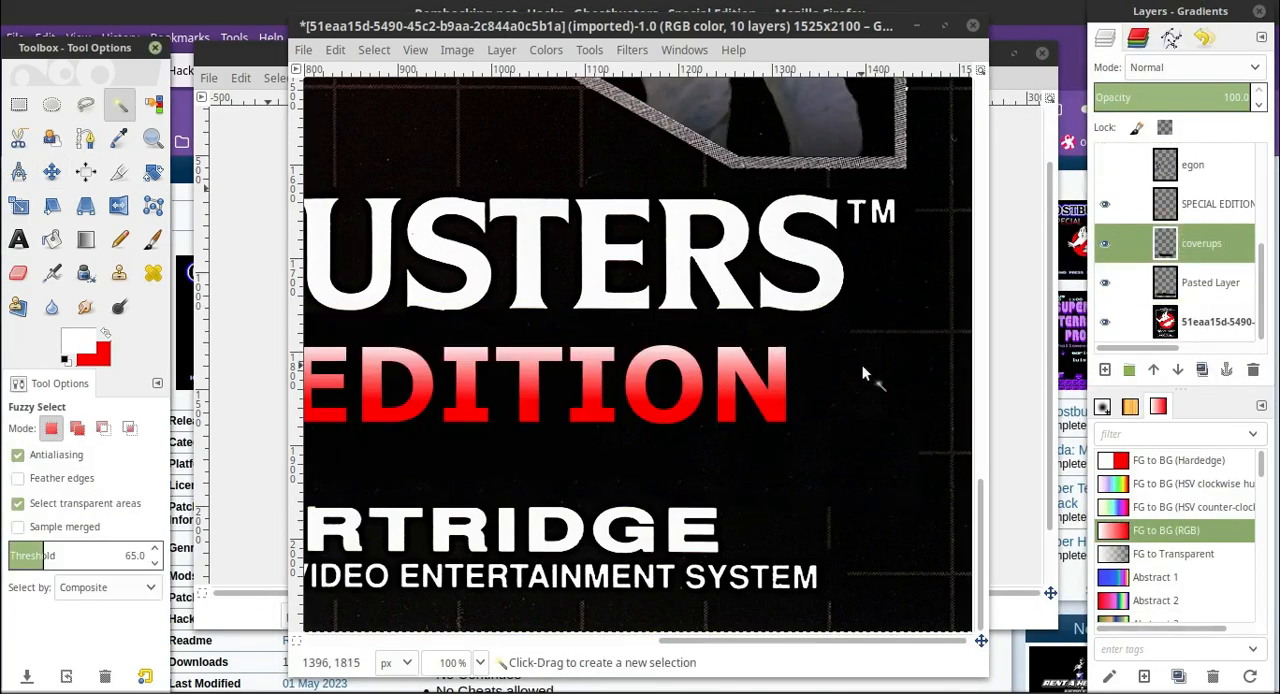
{"action": "left_click", "coordinate": [887, 386]}
{"action": "left_click", "coordinate": [374, 50]}
{"action": "left_click", "coordinate": [398, 115]}
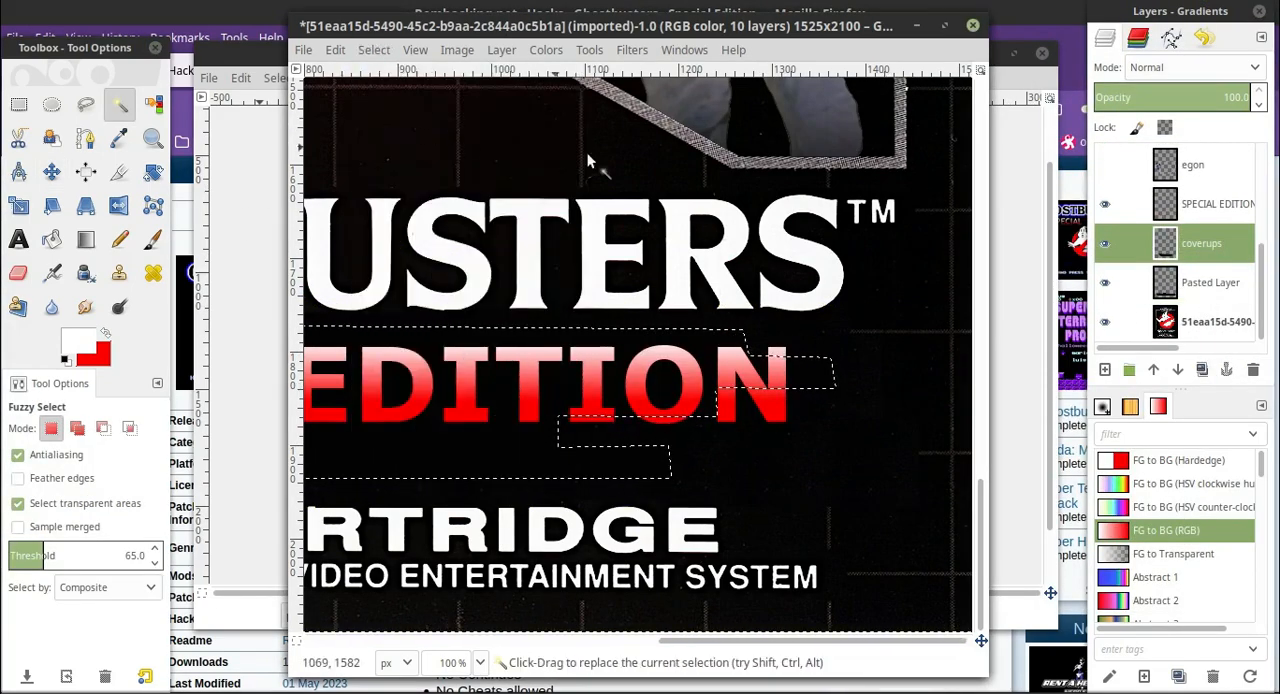
Cut the selected shape out of the Pasted Layer, paste it as a new layer and place that layer directly below coverups.
{"action": "left_click", "coordinate": [1210, 284]}
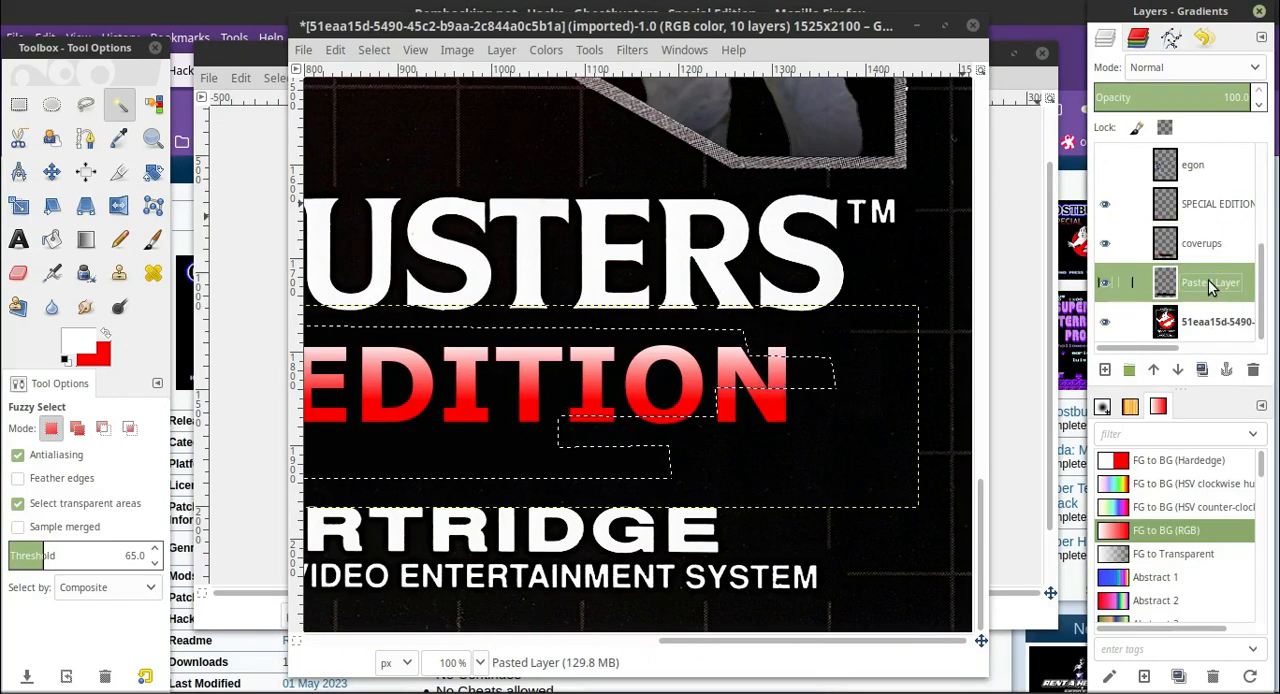
{"action": "left_click_drag", "start_coordinate": [757, 645], "coordinate": [755, 580]}
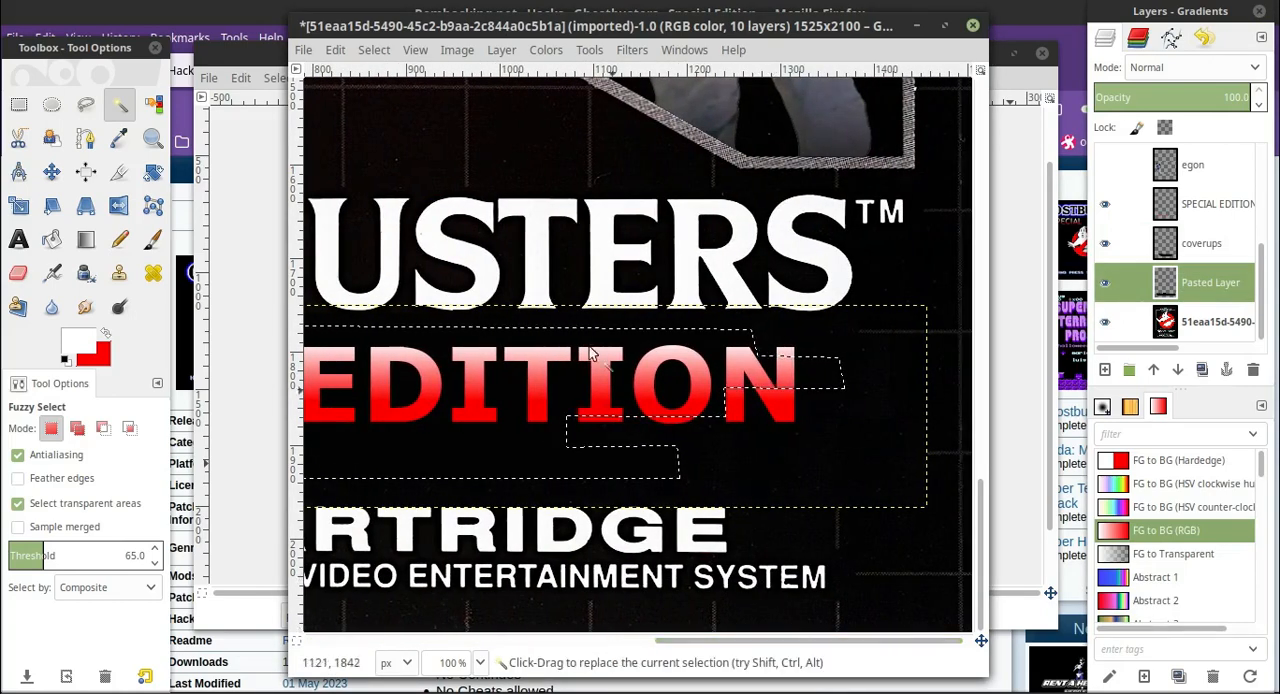
{"action": "left_click", "coordinate": [335, 50]}
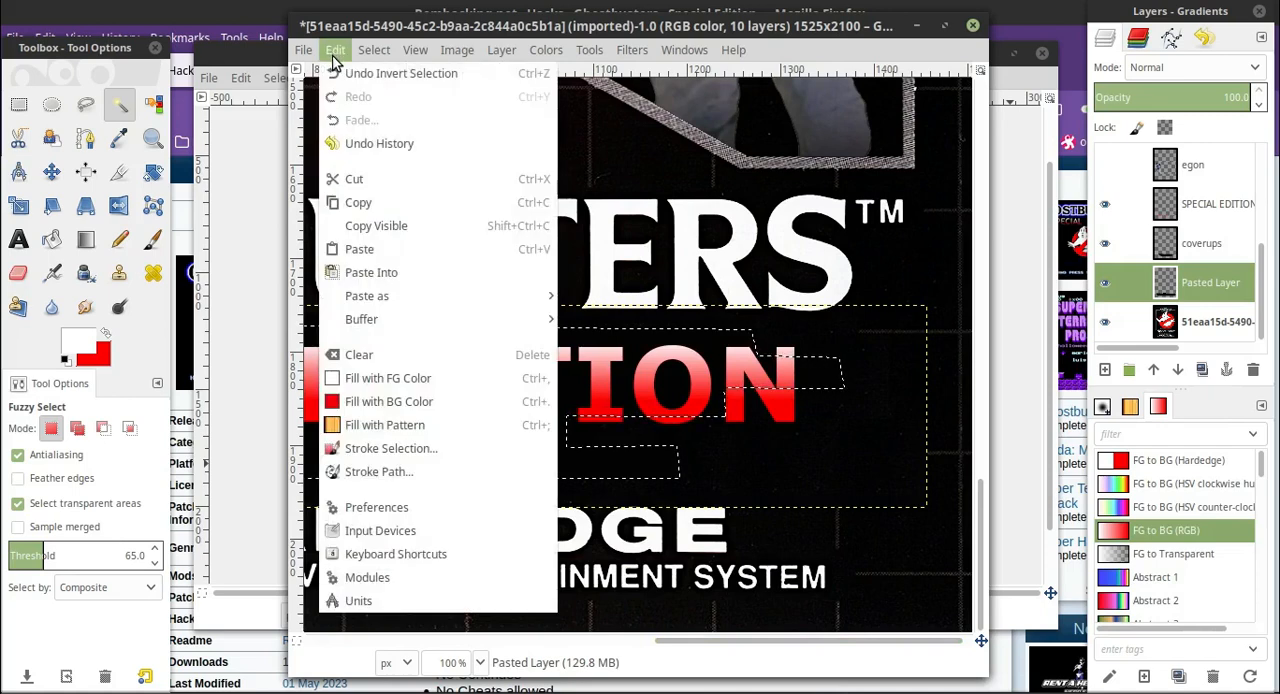
{"action": "left_click", "coordinate": [378, 180]}
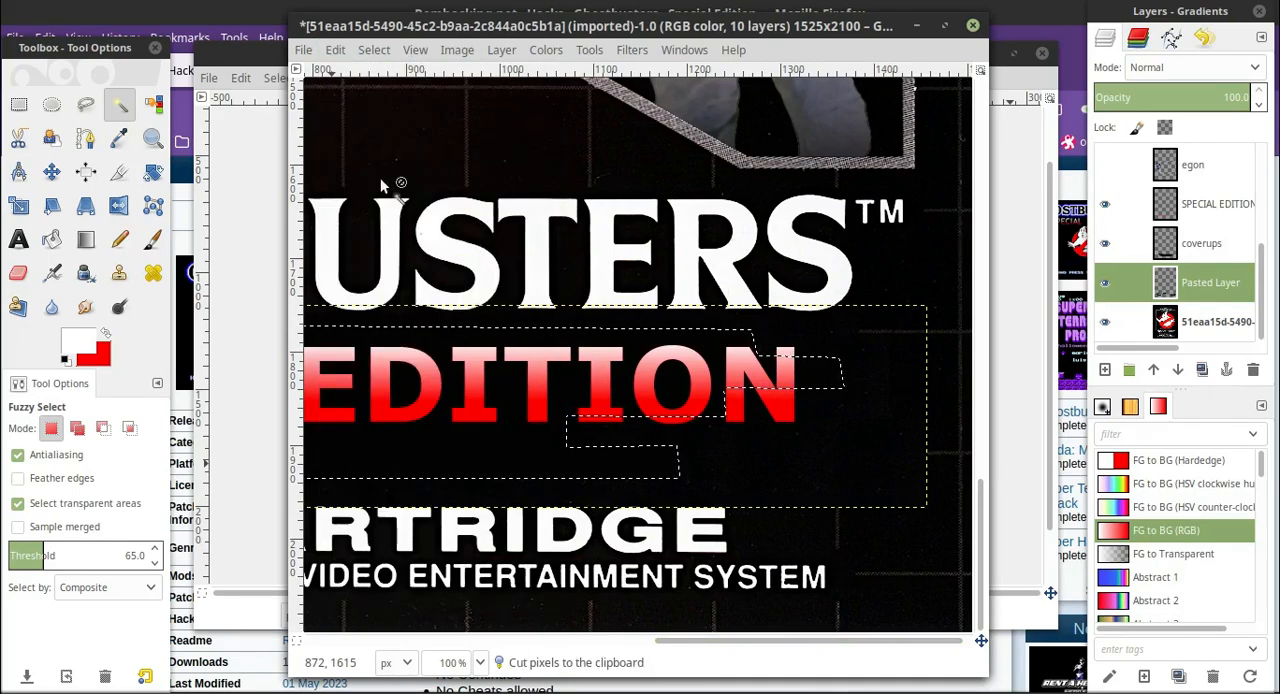
{"action": "left_click", "coordinate": [338, 50]}
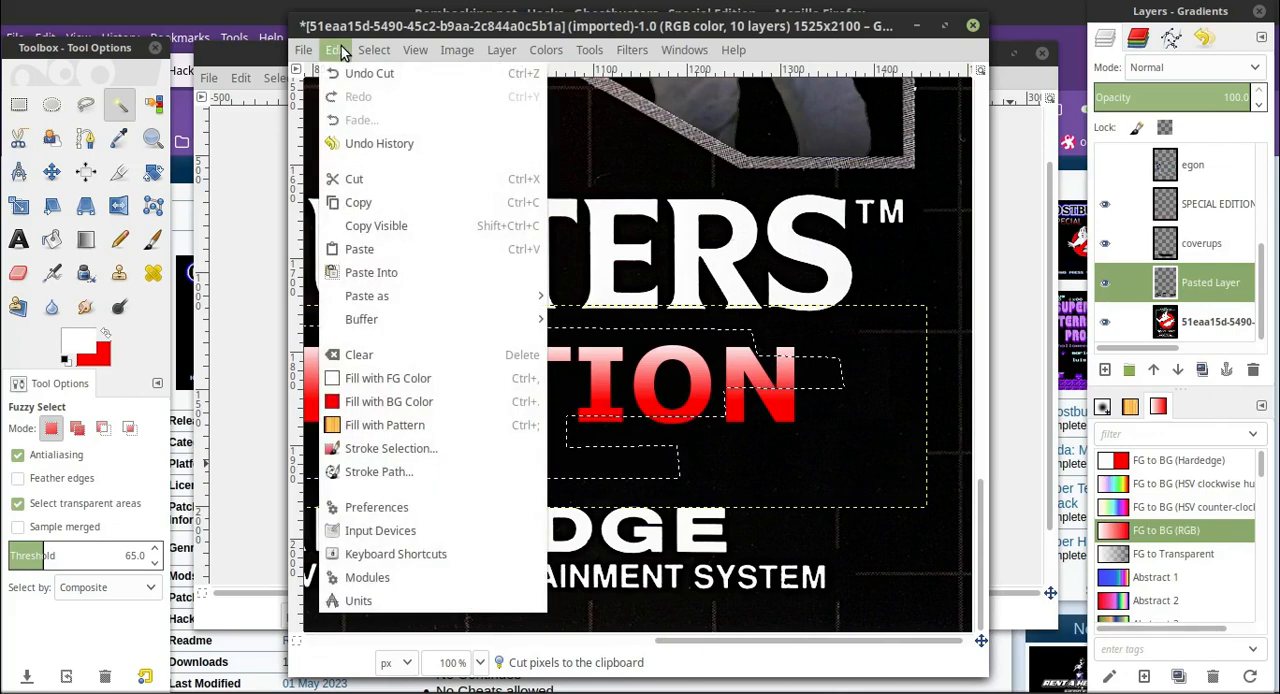
{"action": "left_click", "coordinate": [400, 249]}
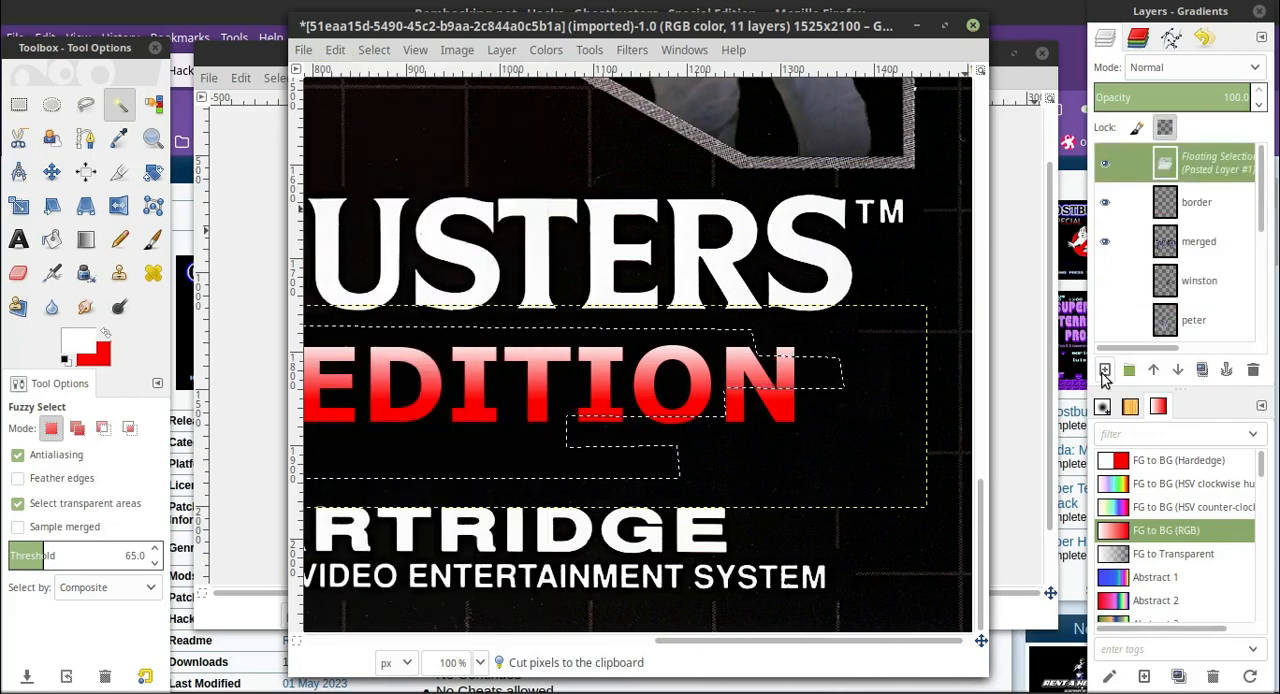
{"action": "left_click", "coordinate": [1105, 370]}
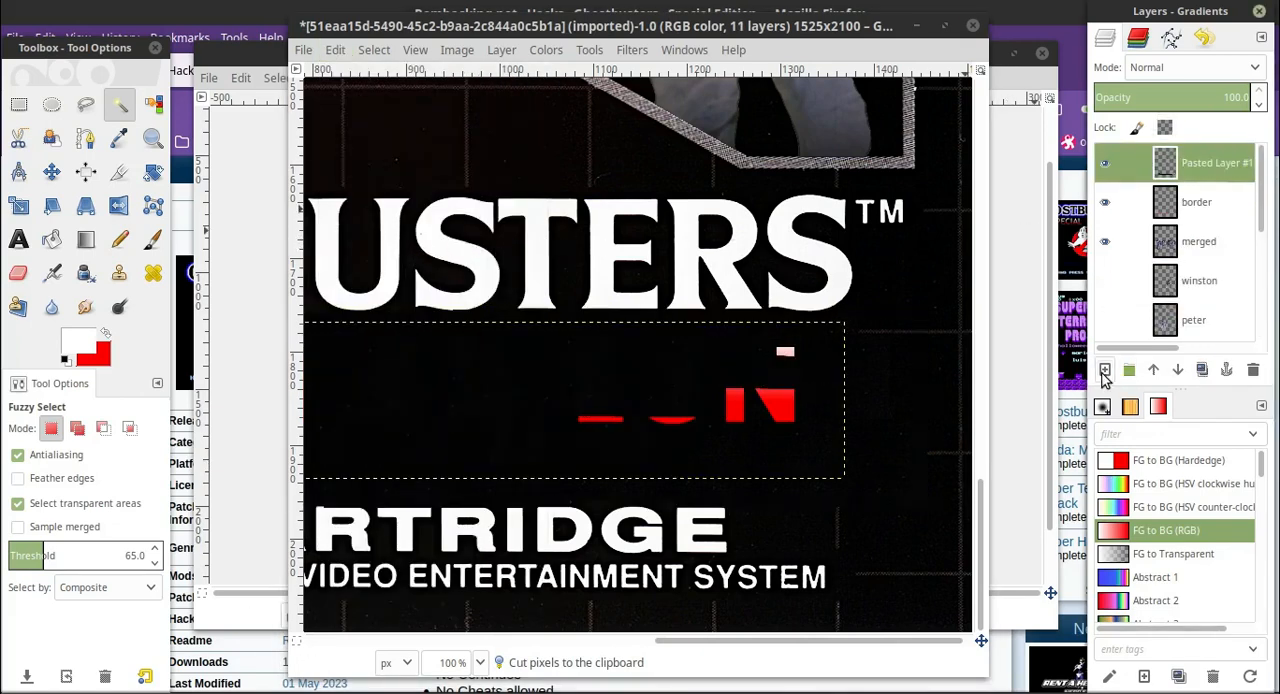
{"action": "double_click", "coordinate": [1213, 163]}
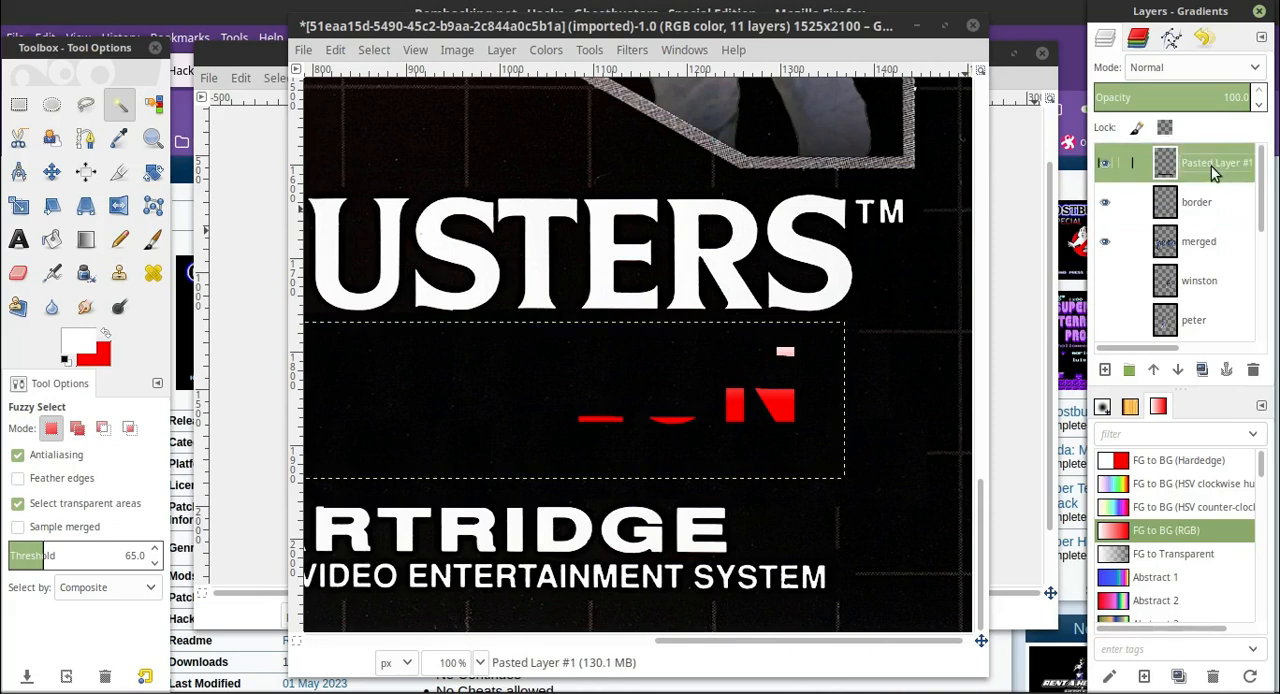
{"action": "left_click_drag", "start_coordinate": [1211, 166], "coordinate": [1206, 276]}
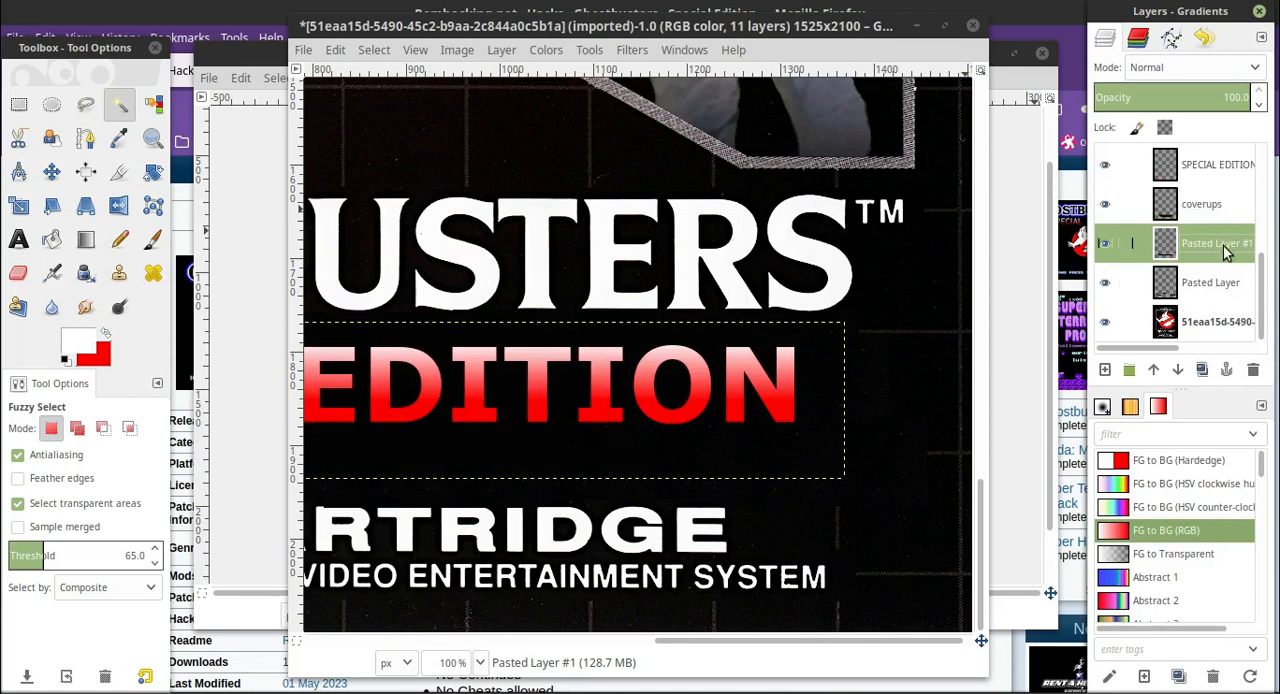
Delete the leftover Pasted Layer and the old coverups layer.
{"action": "left_click", "coordinate": [1200, 285]}
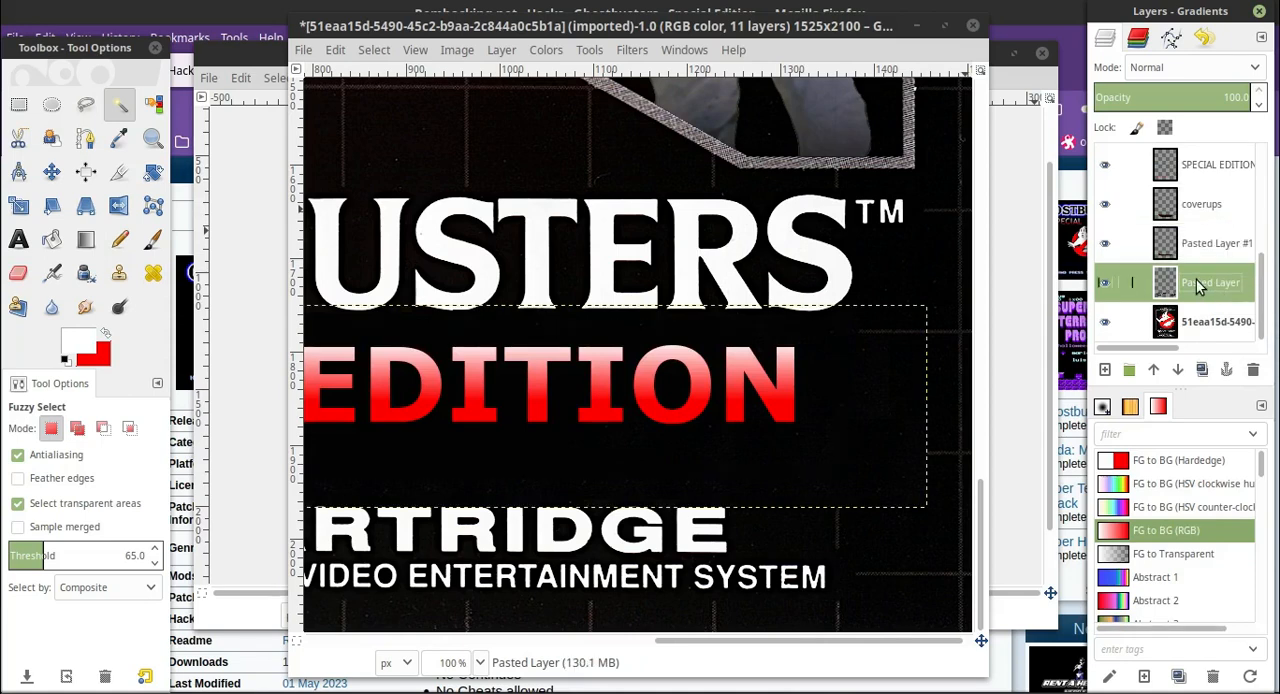
{"action": "right_click", "coordinate": [1198, 284]}
{"action": "left_click", "coordinate": [1113, 194]}
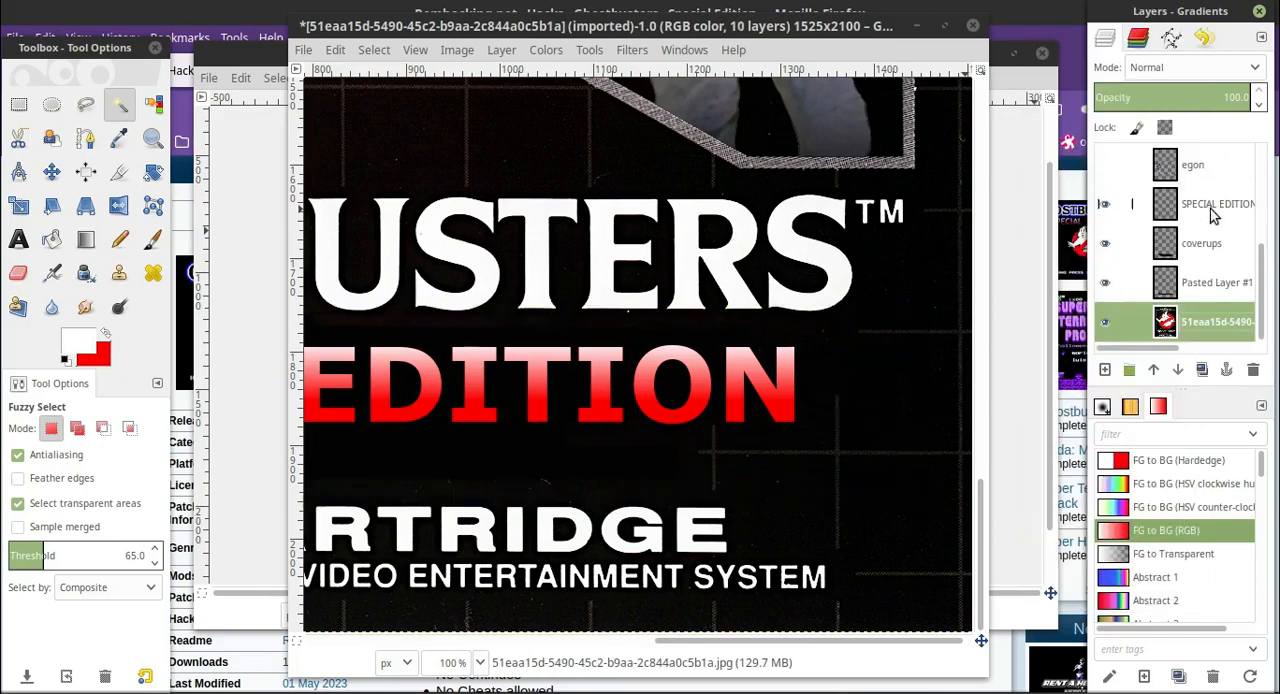
{"action": "left_click", "coordinate": [1209, 254]}
{"action": "right_click", "coordinate": [1207, 253]}
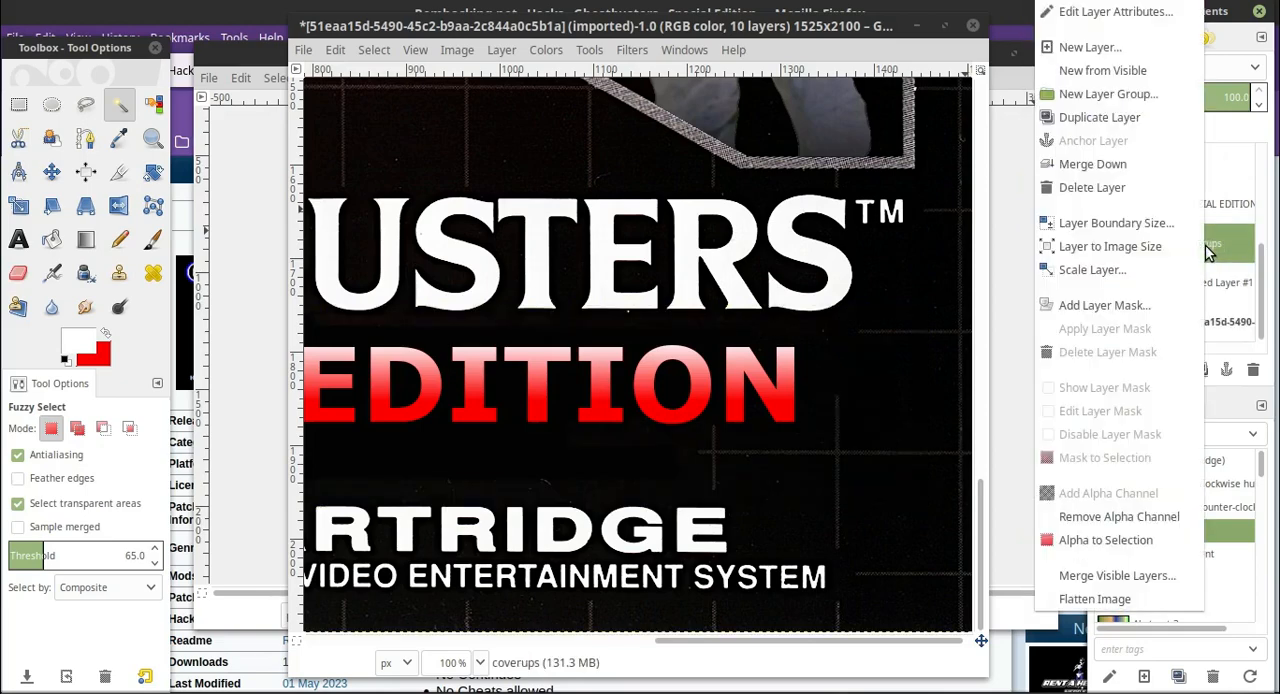
{"action": "left_click", "coordinate": [1143, 192]}
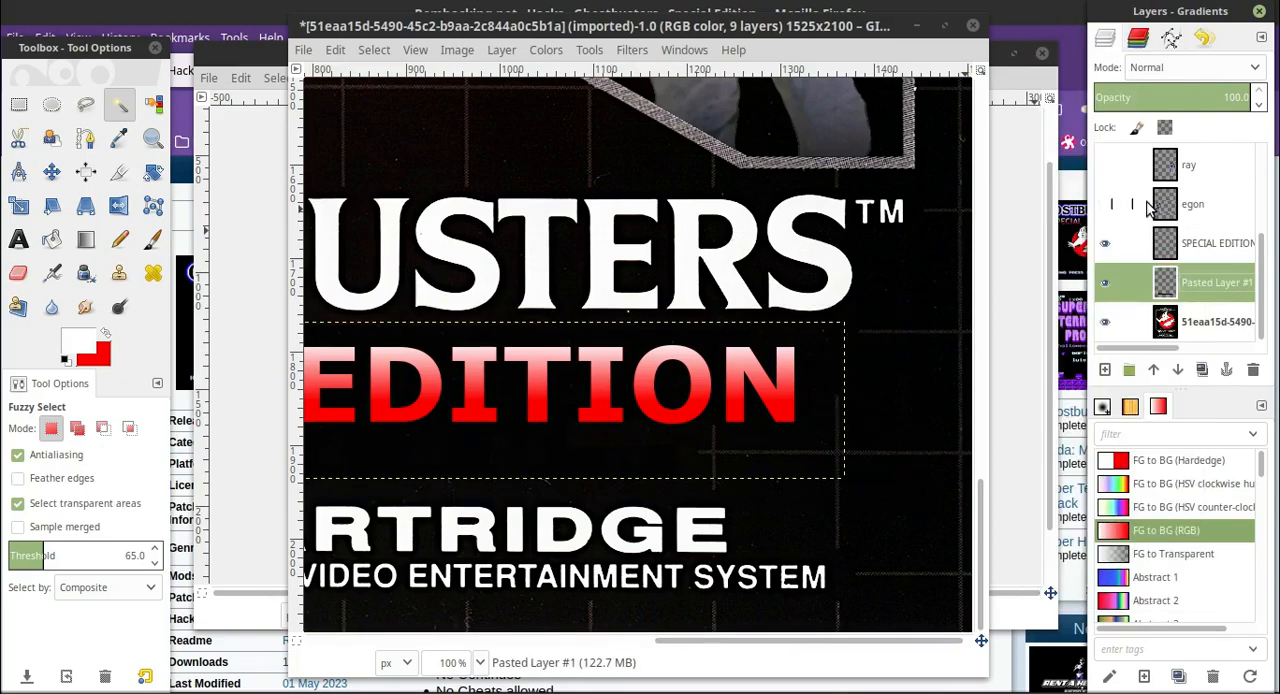
Rename the Pasted Layer #1 layer to COVERUPS.
{"action": "double_click", "coordinate": [1209, 285]}
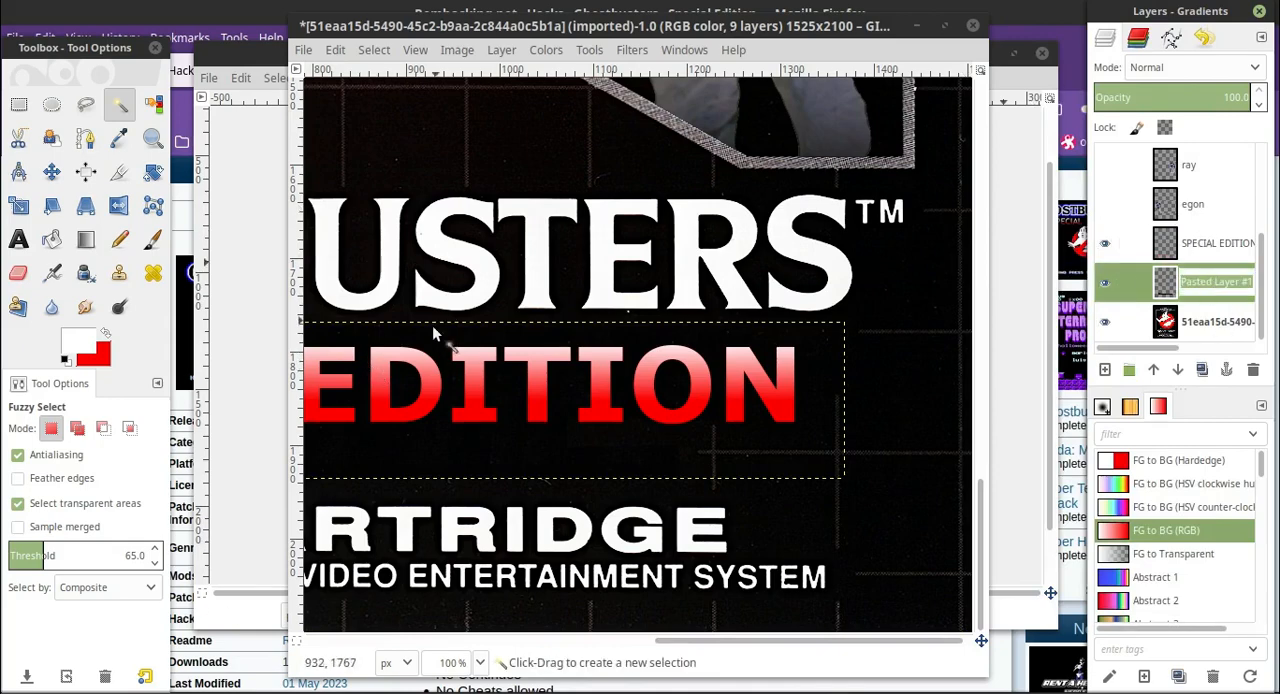
{"action": "left_click", "coordinate": [221, 688]}
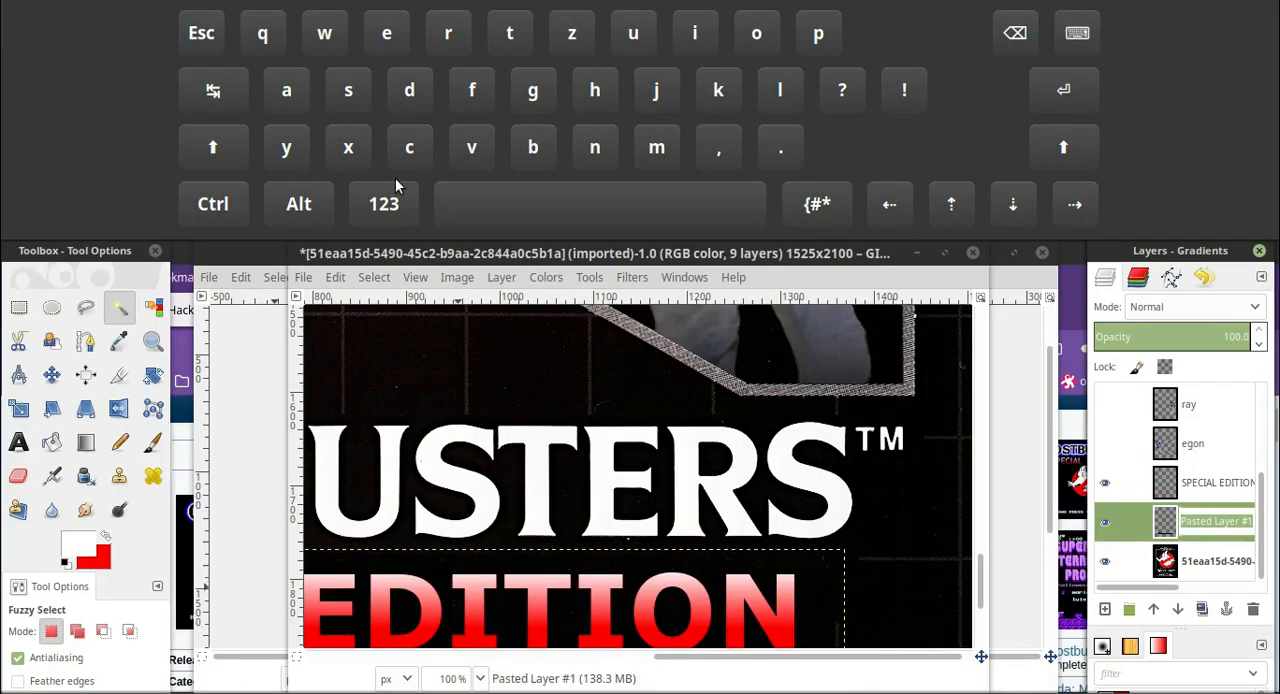
{"action": "left_click", "coordinate": [409, 147]}
{"action": "left_click", "coordinate": [756, 33]}
{"action": "left_click", "coordinate": [471, 147]}
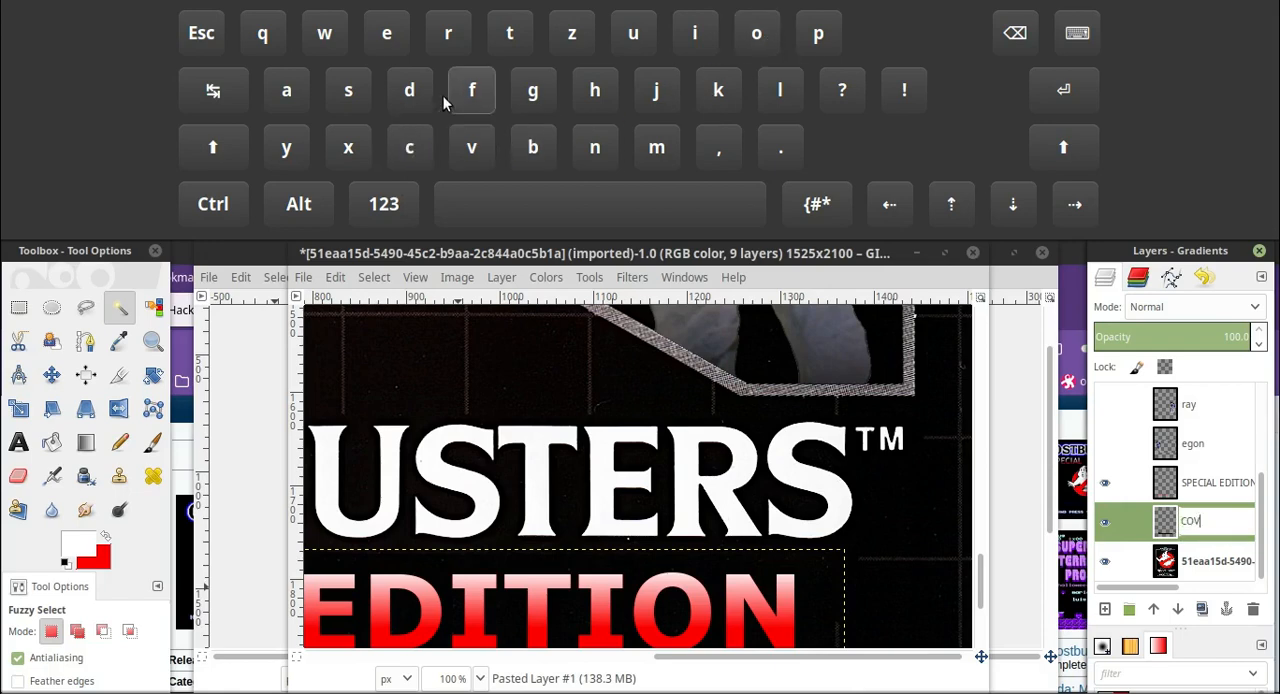
{"action": "left_click", "coordinate": [386, 33]}
{"action": "left_click", "coordinate": [448, 33]}
{"action": "left_click", "coordinate": [633, 33]}
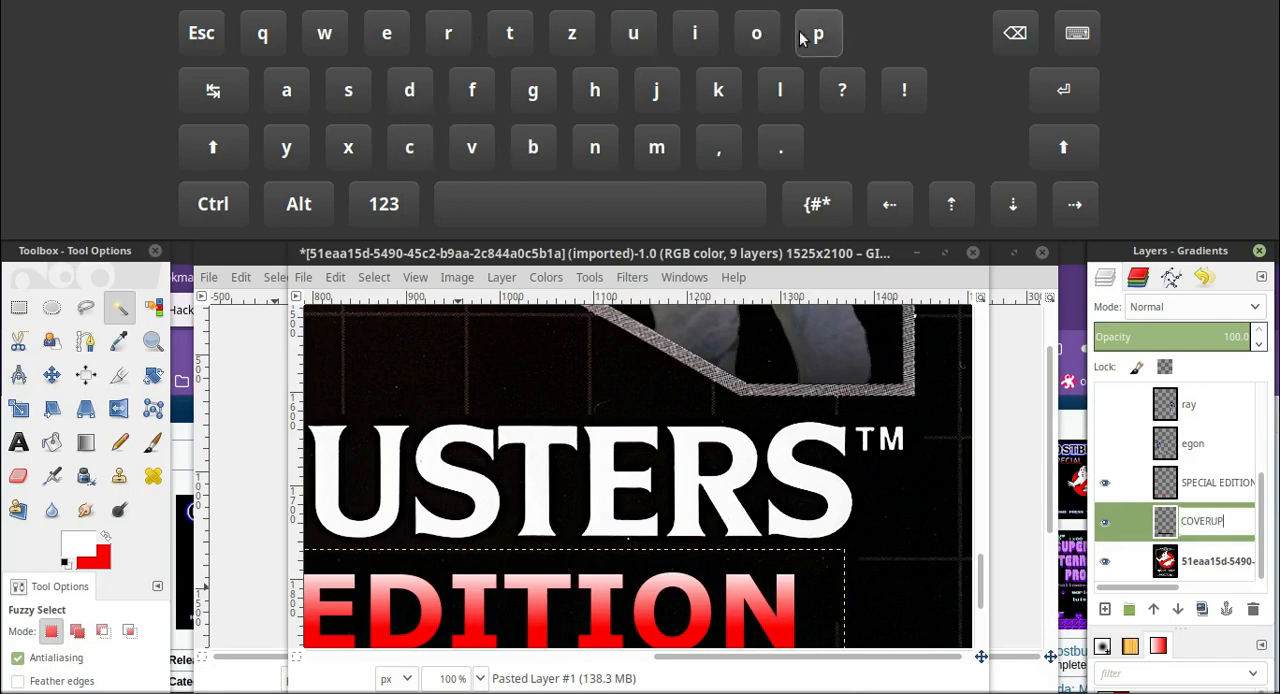
{"action": "left_click", "coordinate": [348, 90]}
{"action": "left_click", "coordinate": [1078, 38]}
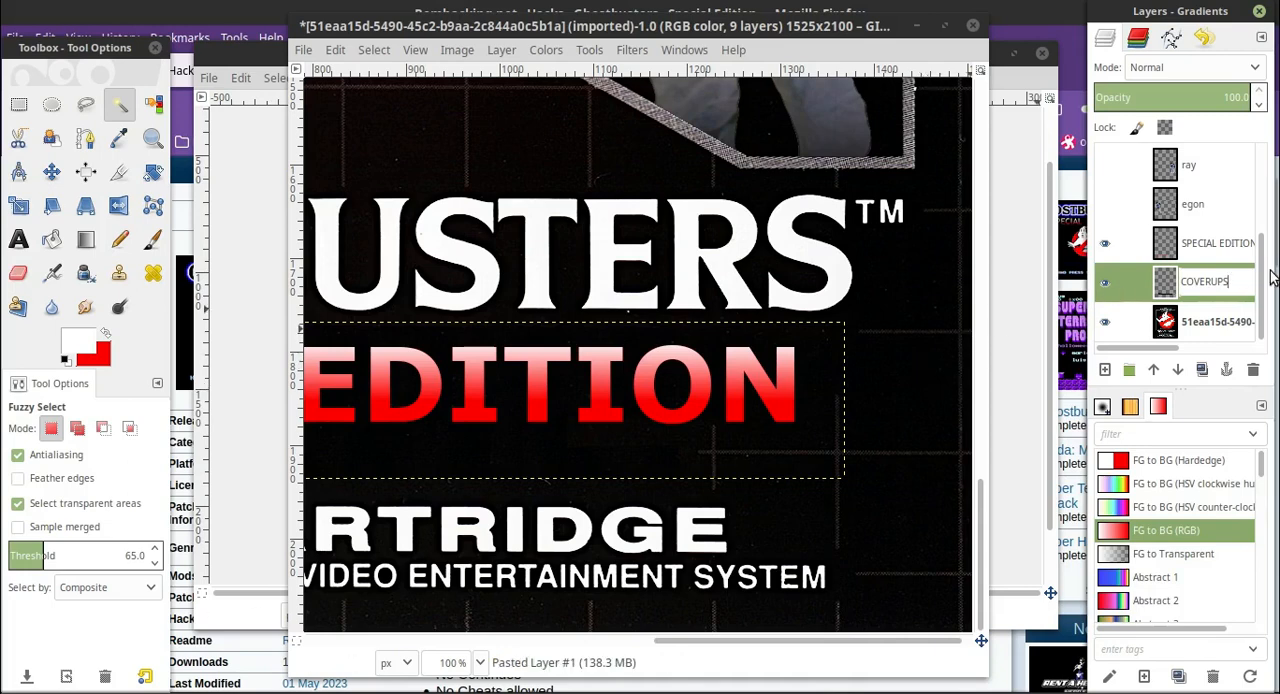
{"action": "left_click", "coordinate": [1219, 251]}
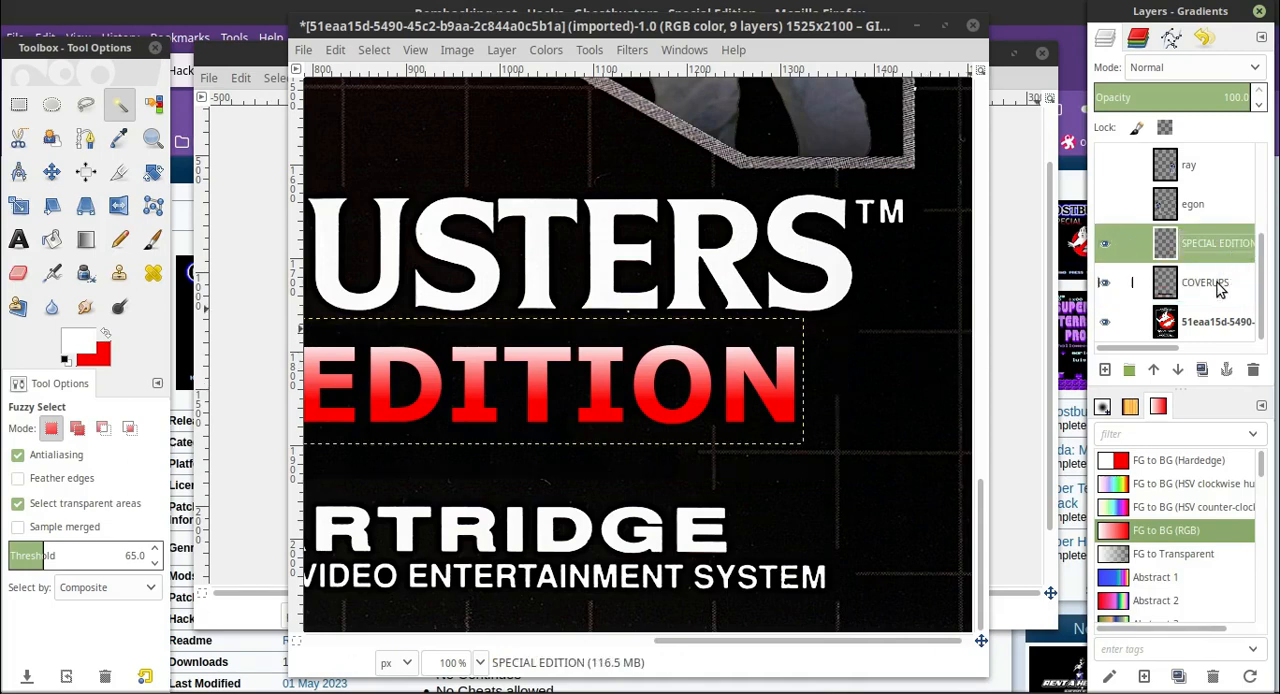
{"action": "left_click", "coordinate": [1219, 285]}
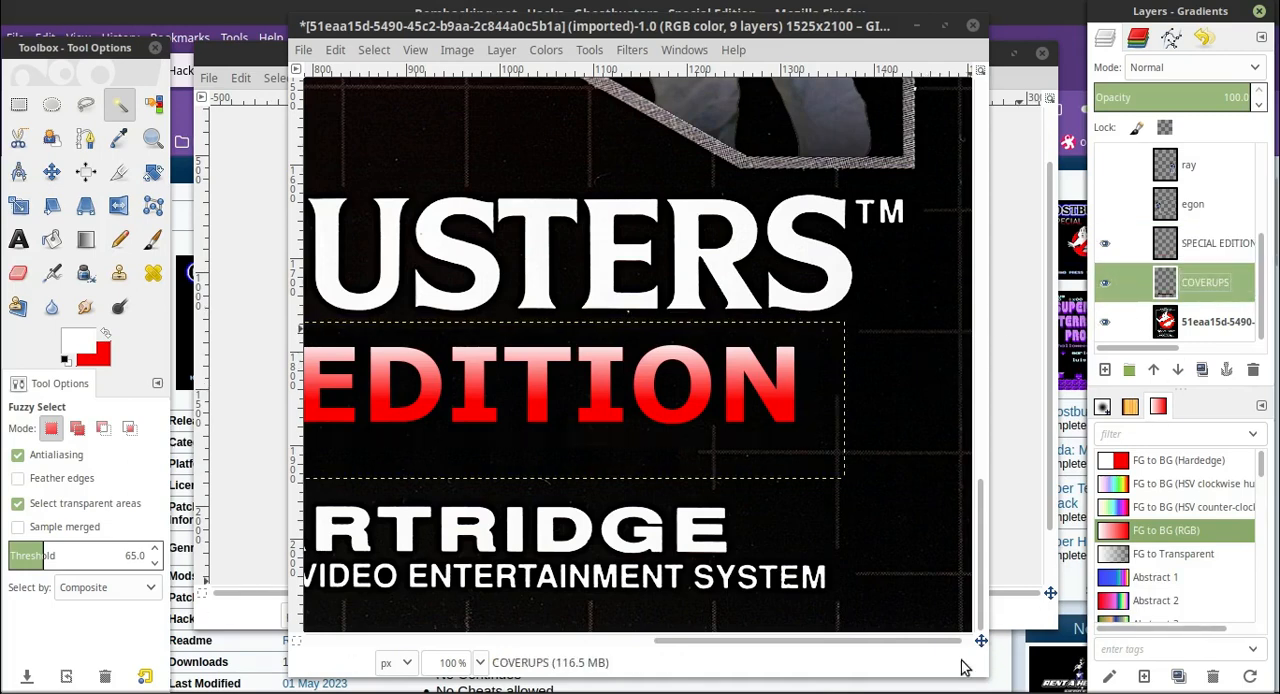
Copy a rectangle of black background at 47, 1914 from the original cover layer and paste it as a new layer.
{"action": "left_click_drag", "start_coordinate": [914, 641], "coordinate": [963, 610]}
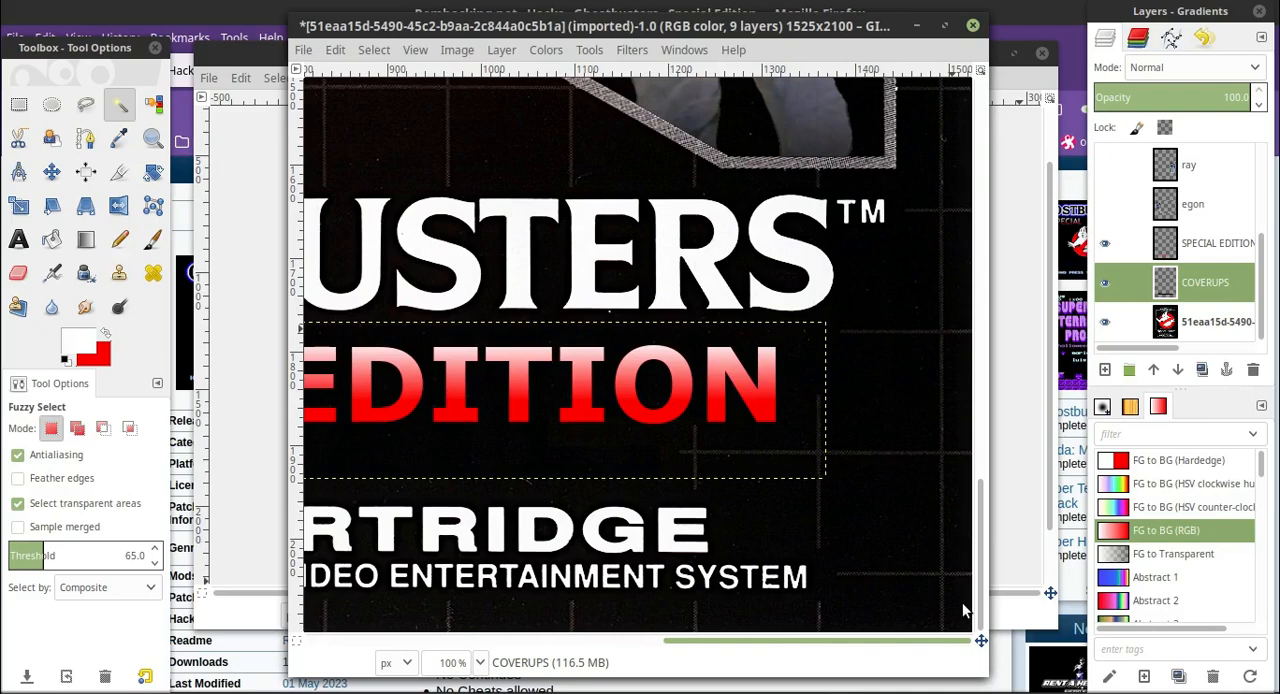
{"action": "left_click_drag", "start_coordinate": [963, 610], "coordinate": [560, 572]}
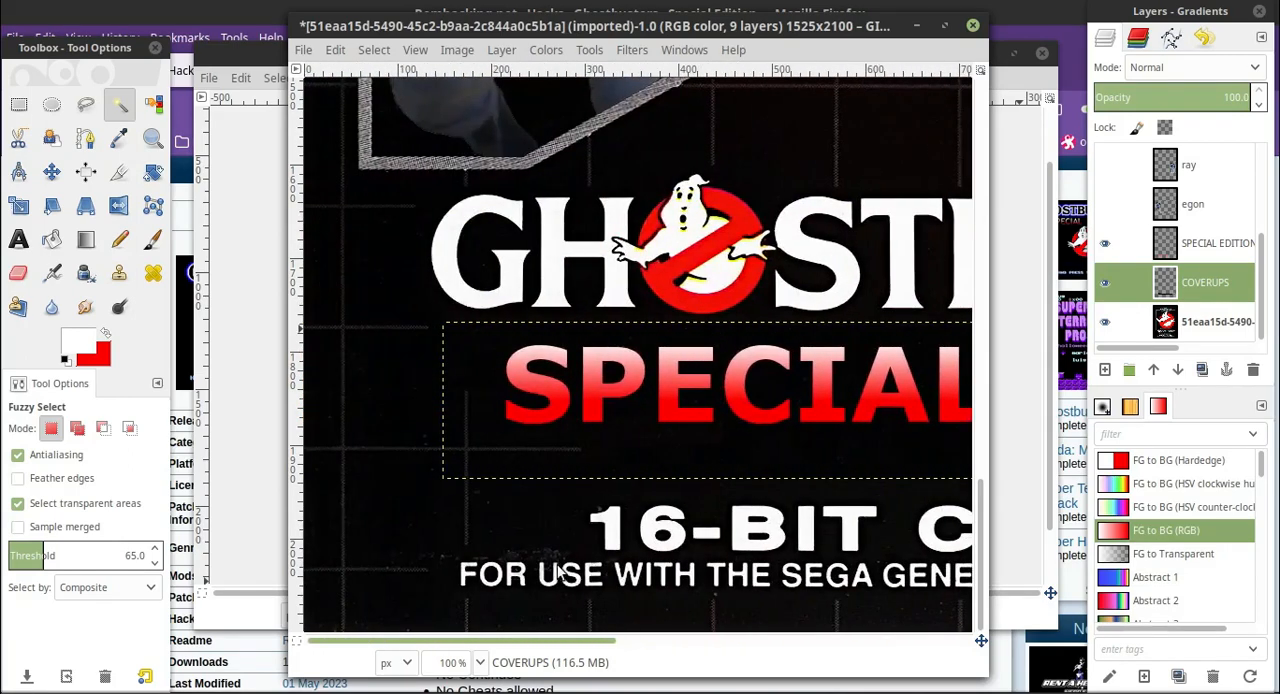
{"action": "left_click", "coordinate": [19, 104]}
{"action": "left_click_drag", "start_coordinate": [348, 459], "coordinate": [461, 543]}
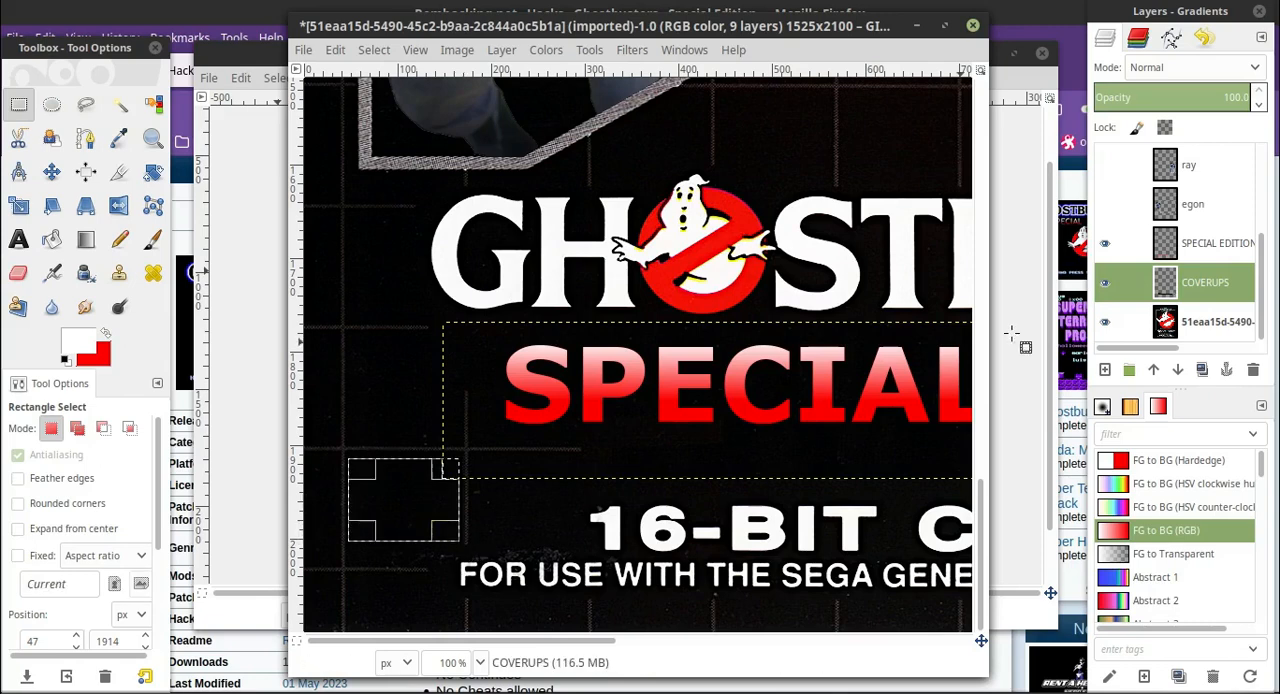
{"action": "left_click", "coordinate": [1236, 322]}
{"action": "left_click", "coordinate": [336, 50]}
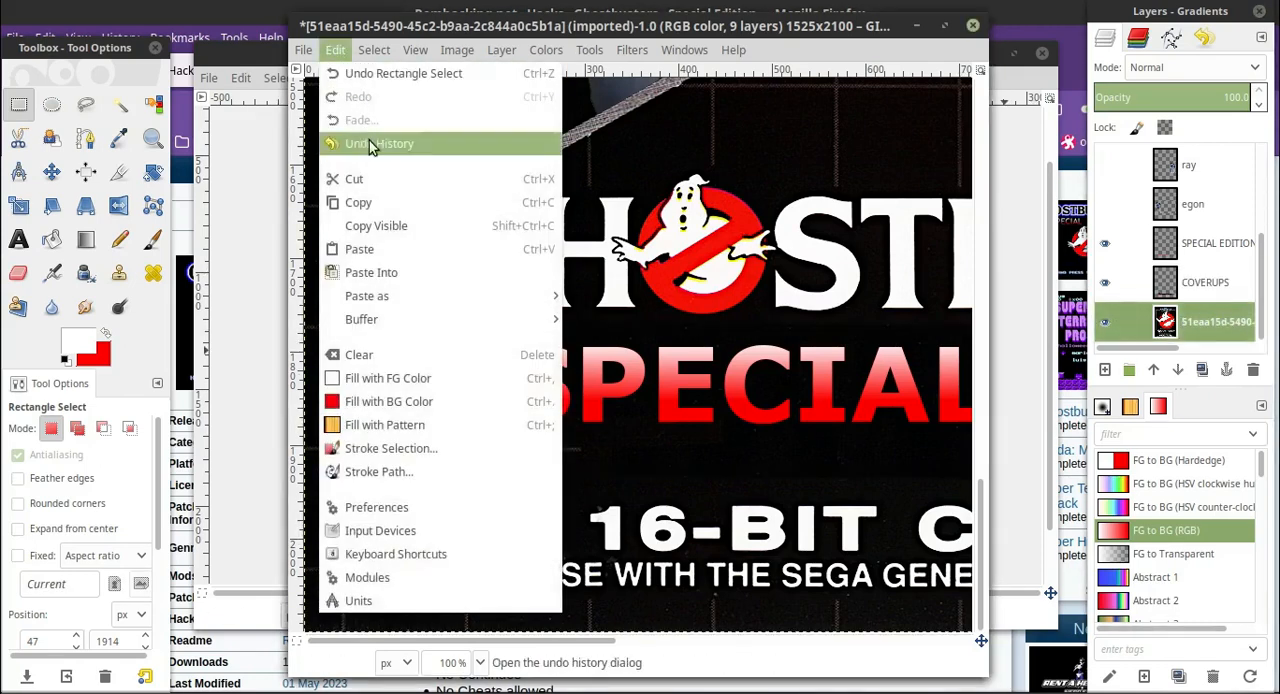
{"action": "left_click", "coordinate": [358, 198]}
{"action": "left_click", "coordinate": [336, 50]}
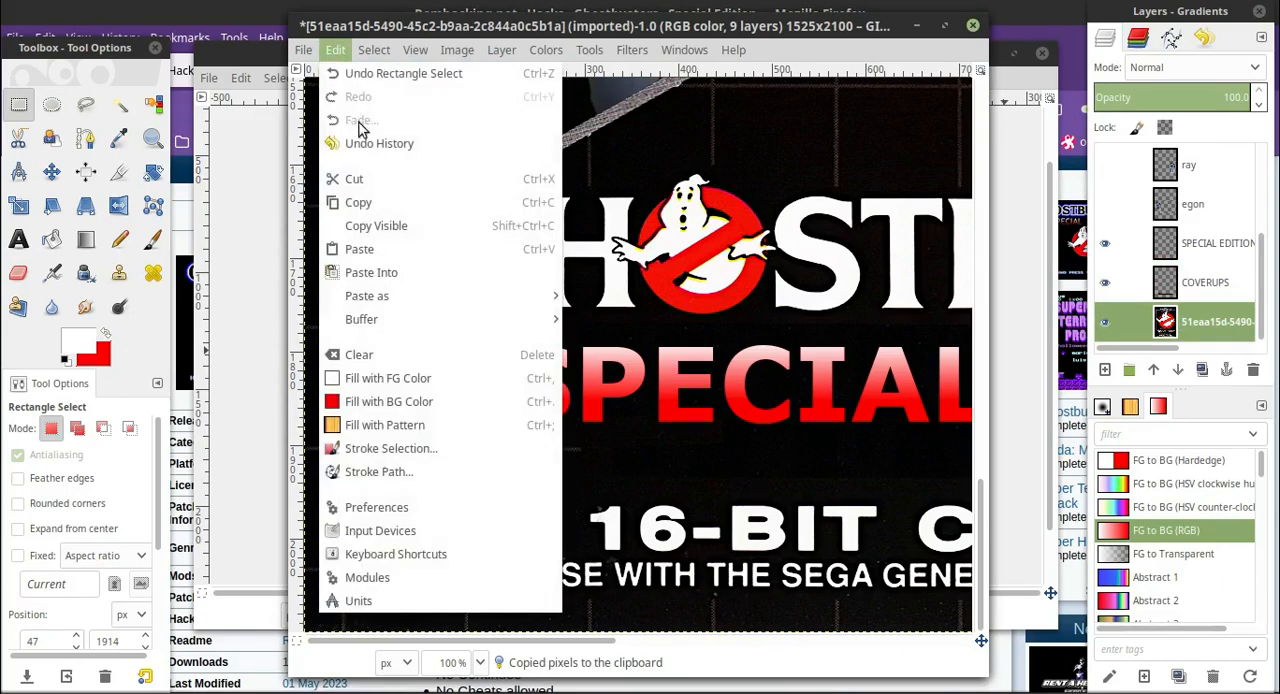
{"action": "left_click", "coordinate": [385, 250]}
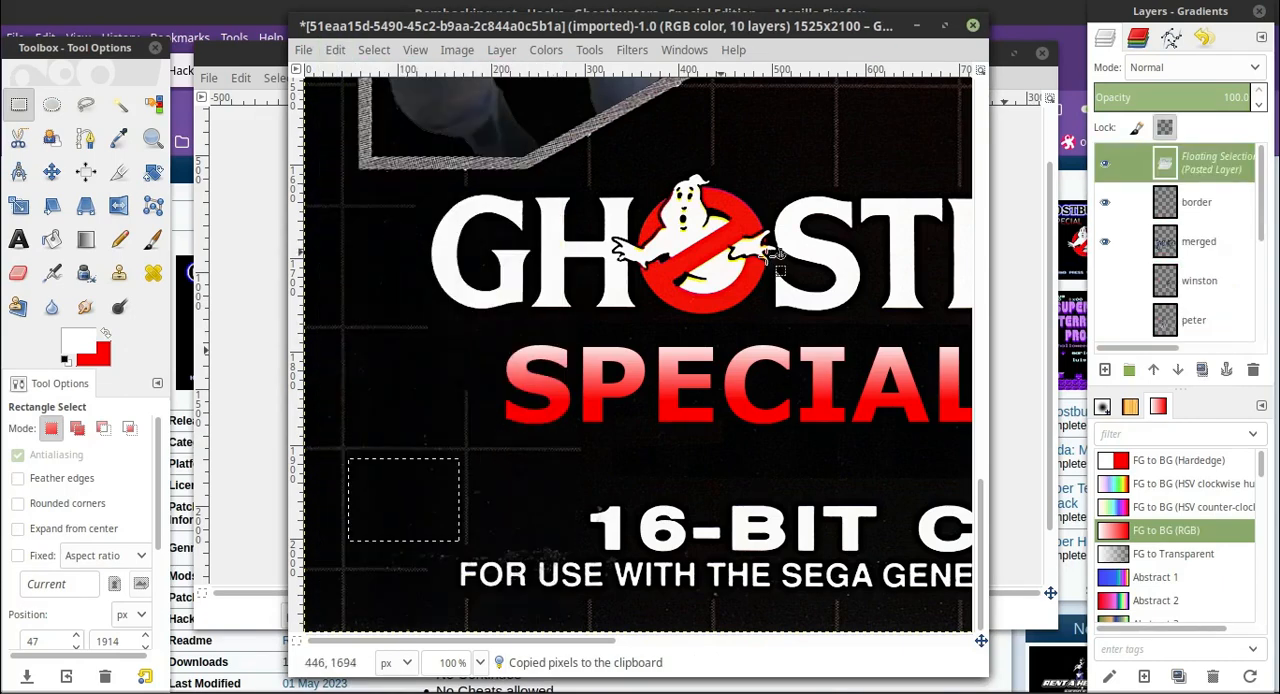
{"action": "left_click", "coordinate": [1107, 370]}
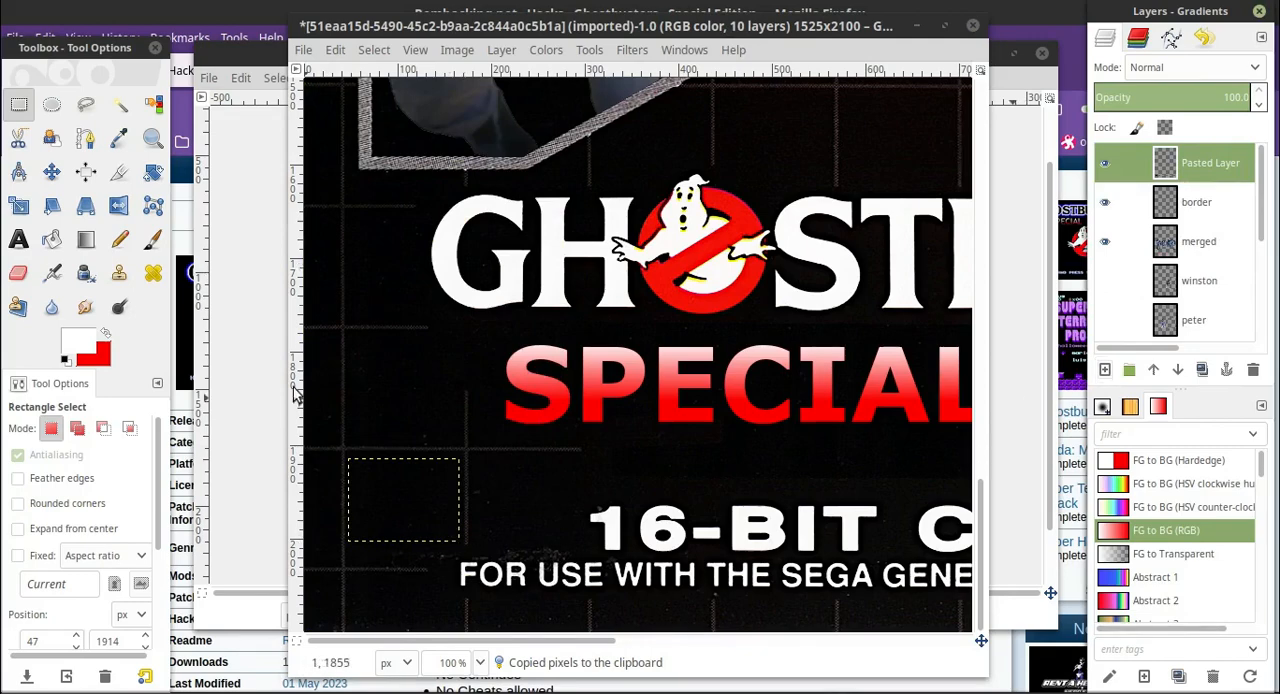
Move the new black patch over the grid lines beneath the "IO" of "EDITION" and place its layer directly below COVERUPS.
{"action": "left_click", "coordinate": [53, 176]}
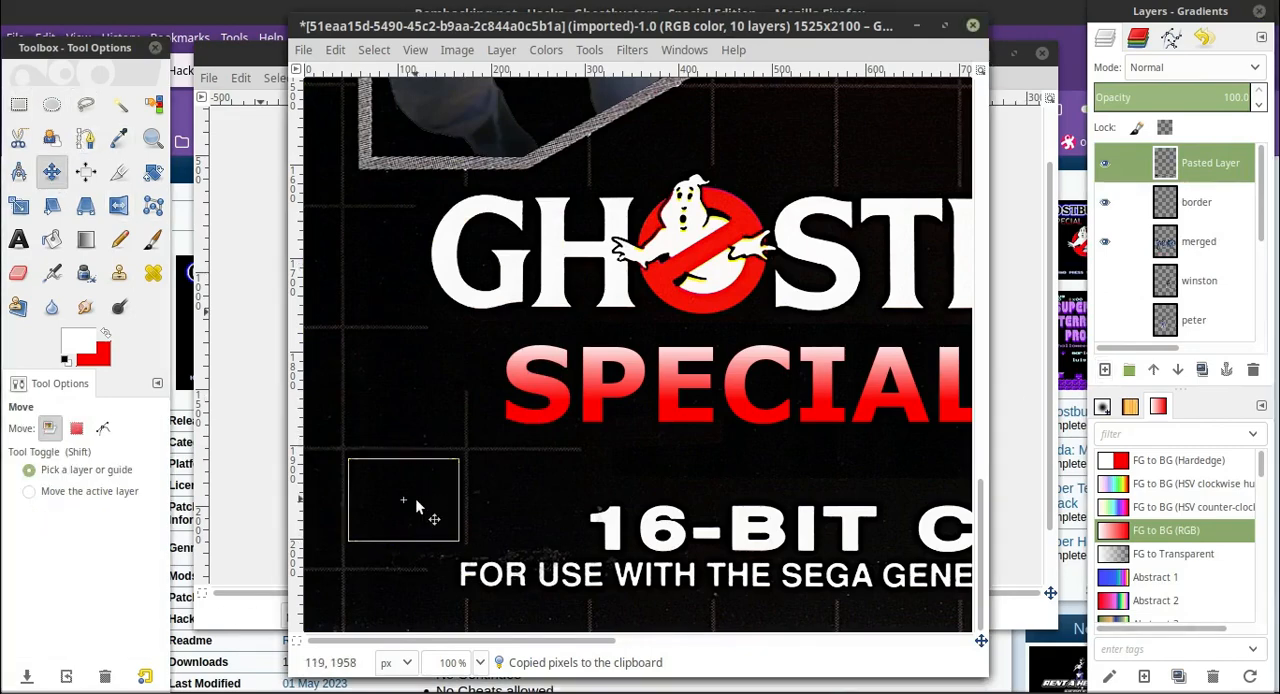
{"action": "left_click_drag", "start_coordinate": [423, 505], "coordinate": [738, 455]}
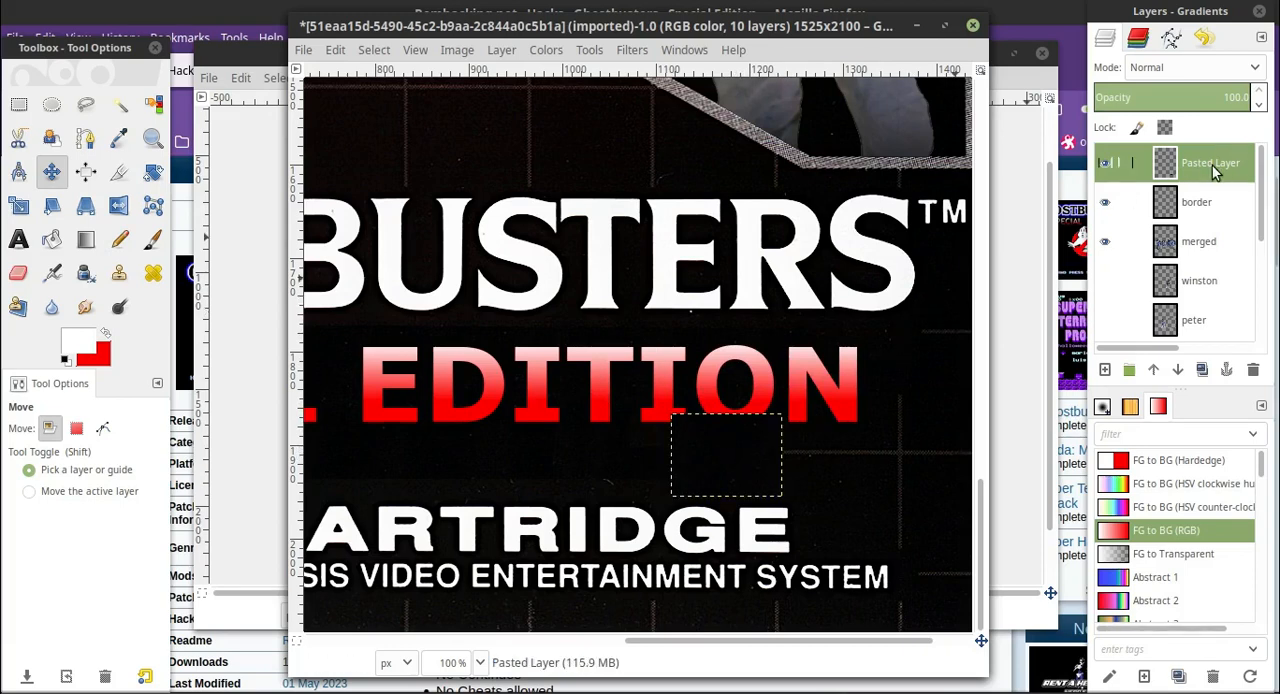
{"action": "left_click_drag", "start_coordinate": [1213, 172], "coordinate": [1200, 287]}
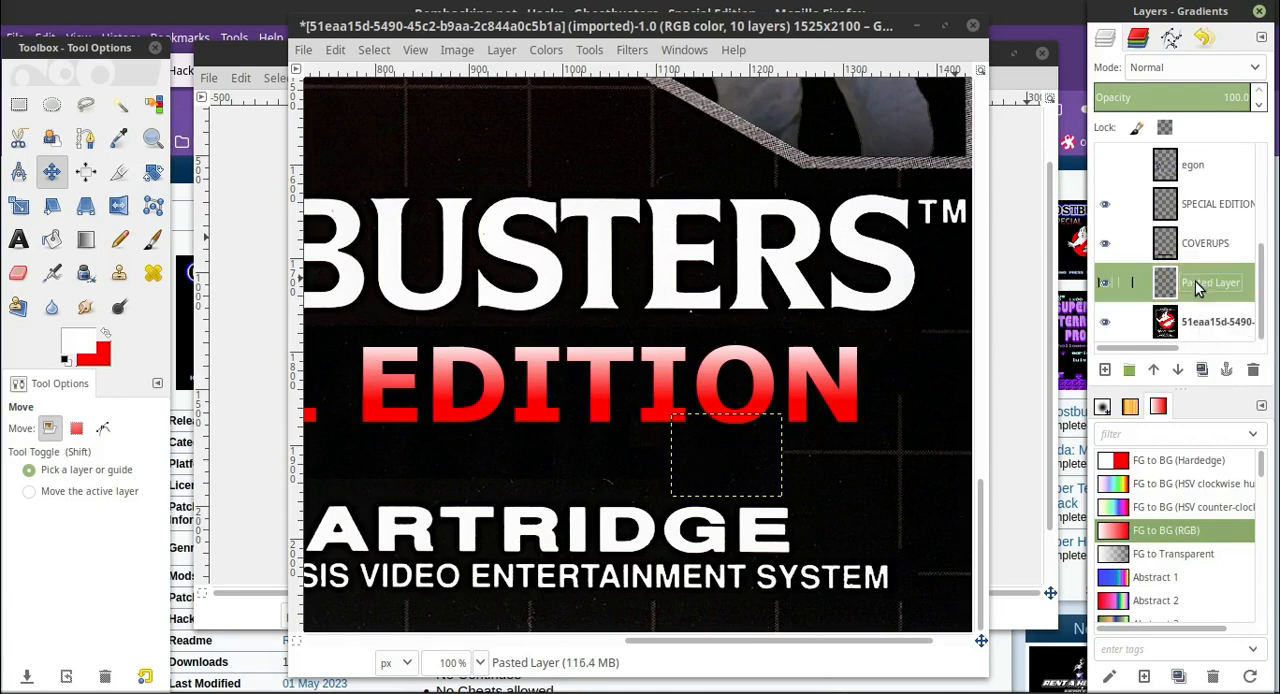
{"action": "left_click_drag", "start_coordinate": [852, 641], "coordinate": [846, 598]}
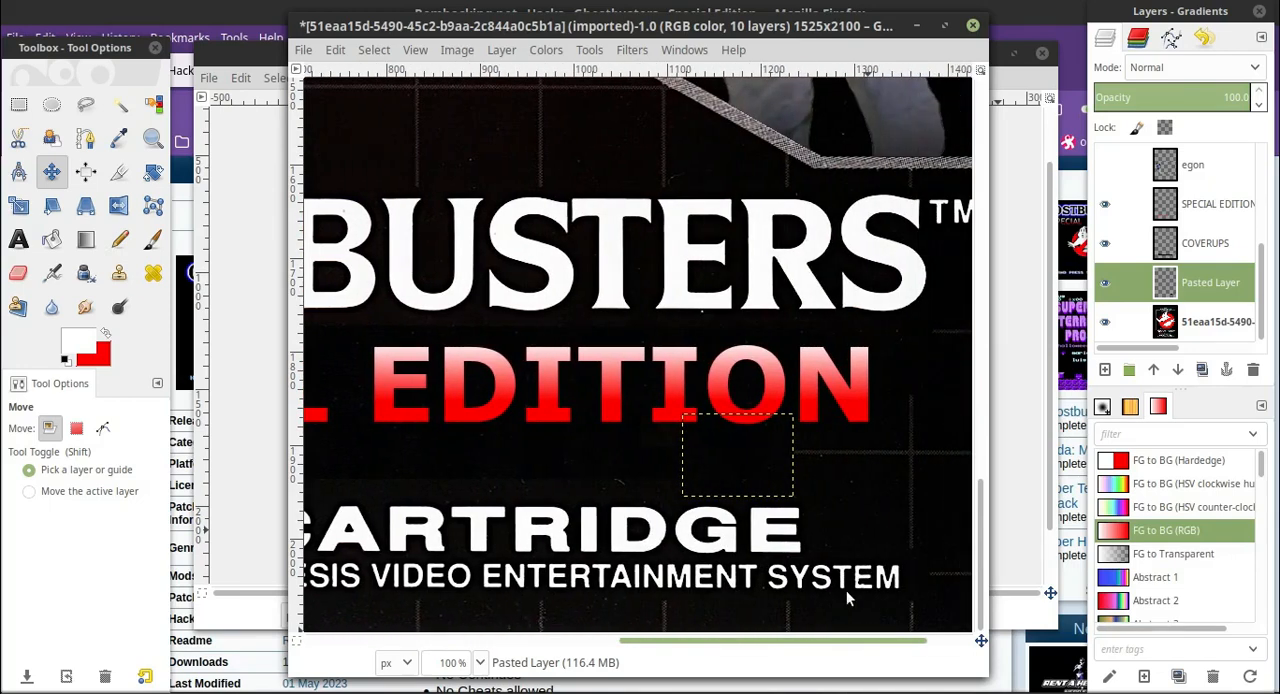
Select the COVERUPS layer and set up the Smudge tool with a brush size of 21.14.
{"action": "left_click", "coordinate": [1105, 243]}
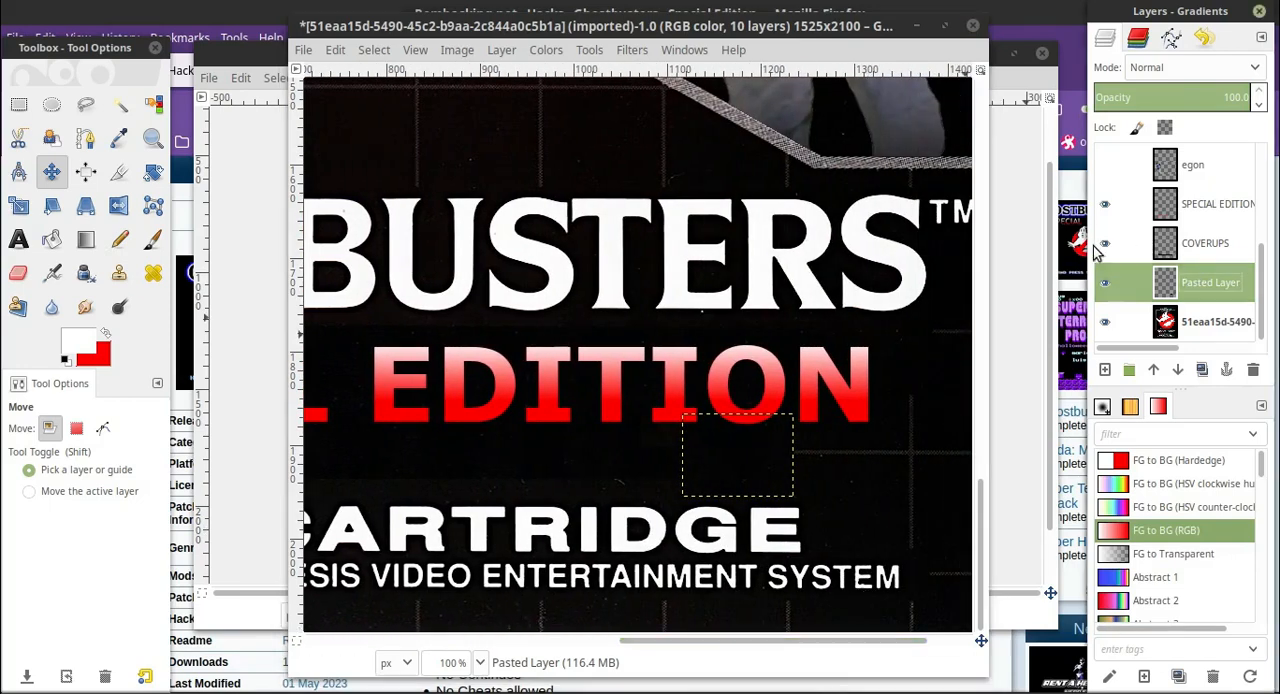
{"action": "left_click", "coordinate": [616, 648]}
{"action": "key", "text": "2"}
{"action": "scroll", "coordinate": [805, 490], "scroll_direction": "up", "scroll_amount": 2}
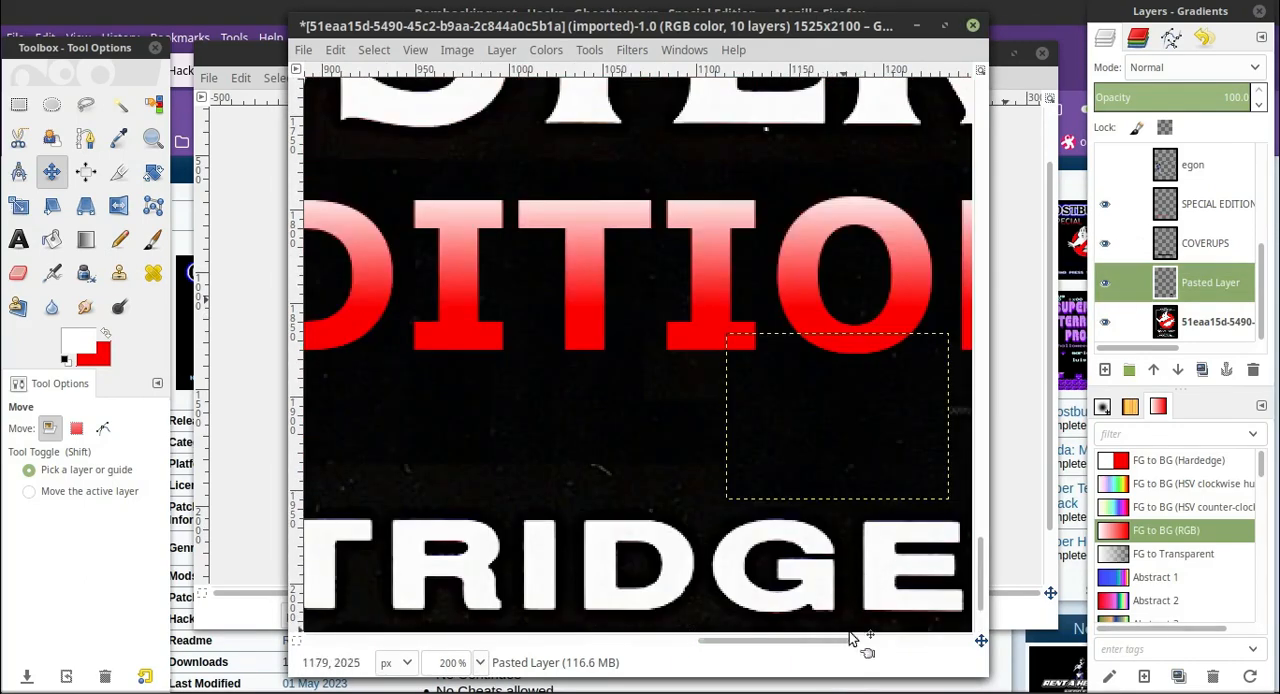
{"action": "left_click_drag", "start_coordinate": [837, 640], "coordinate": [548, 494]}
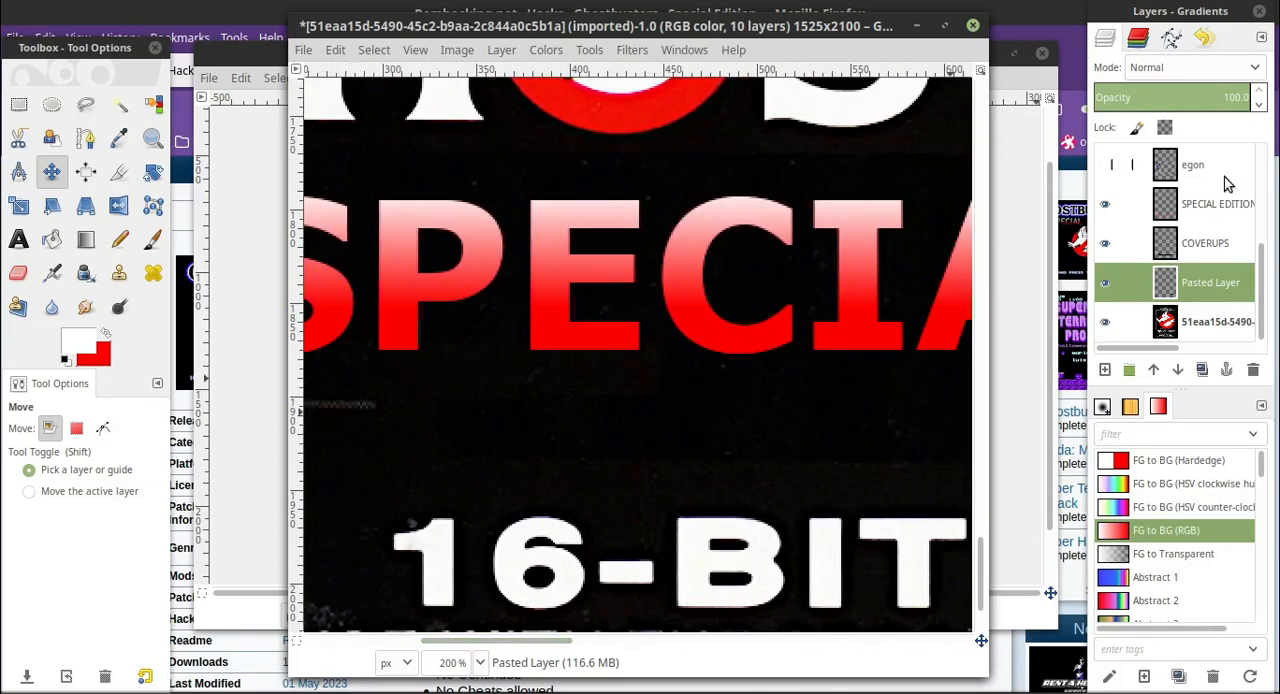
{"action": "left_click", "coordinate": [1210, 245]}
{"action": "right_click", "coordinate": [1210, 247]}
{"action": "key", "text": "Escape"}
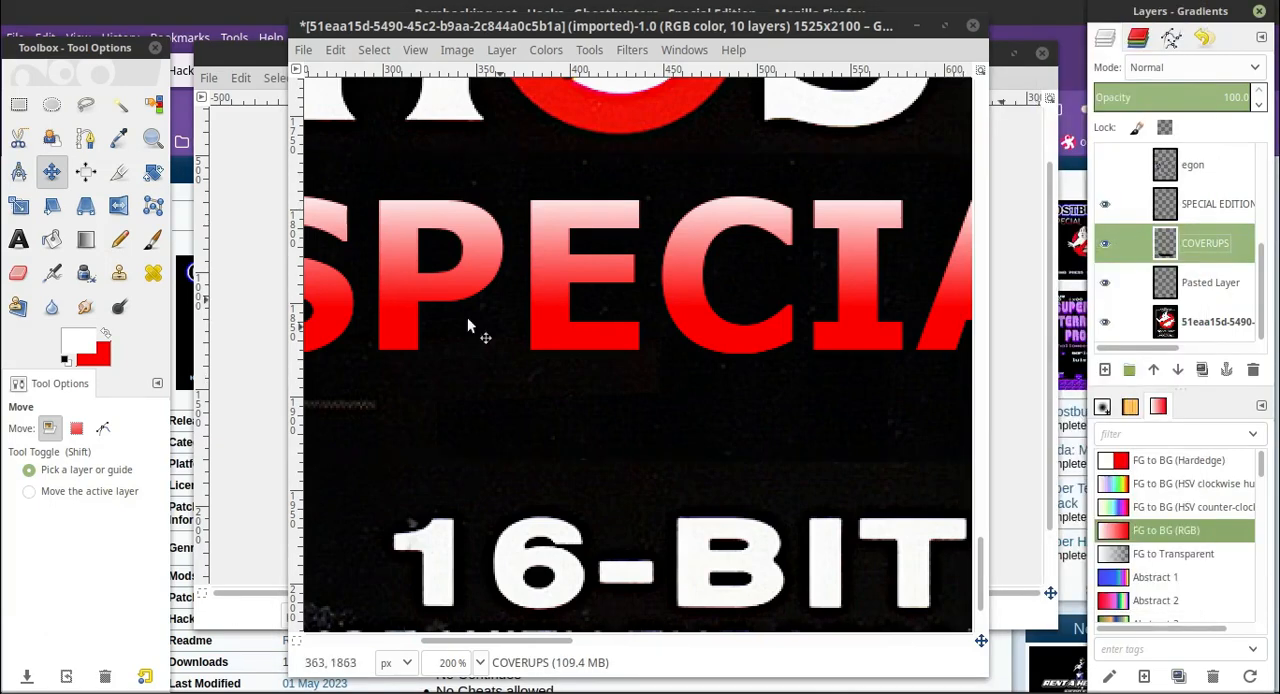
{"action": "left_click", "coordinate": [85, 307]}
{"action": "left_click_drag", "start_coordinate": [66, 543], "coordinate": [26, 543]}
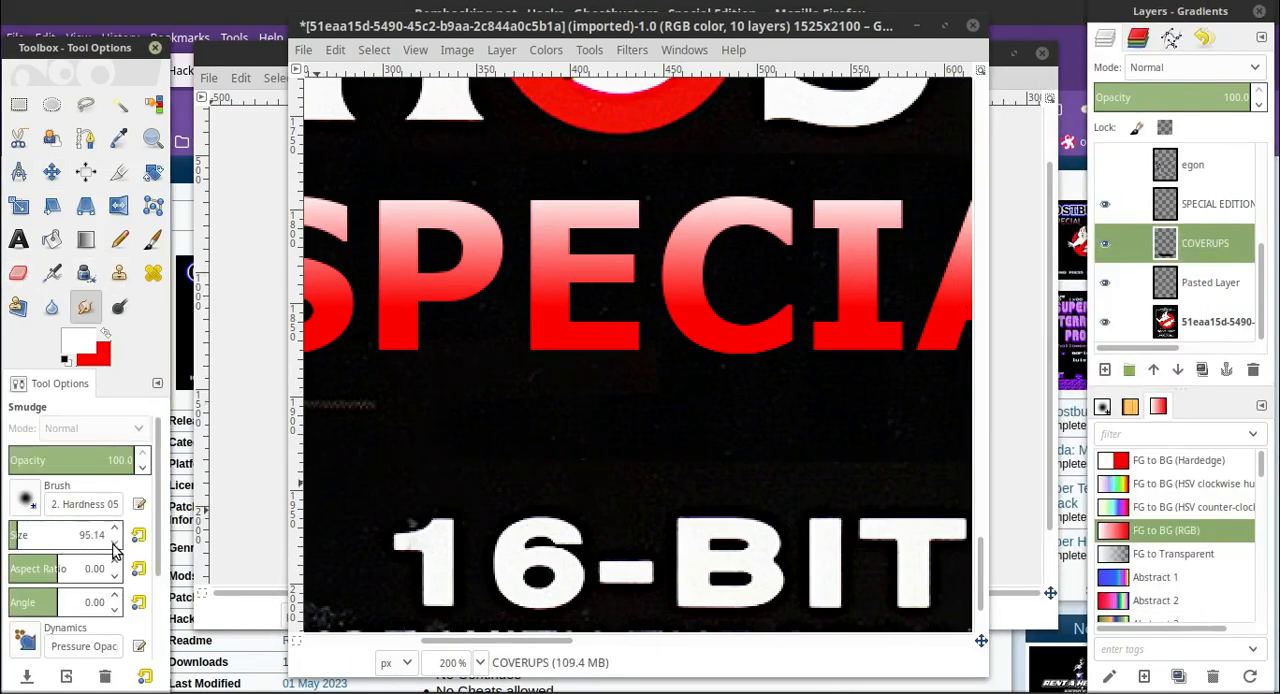
{"action": "left_click", "coordinate": [115, 546]}
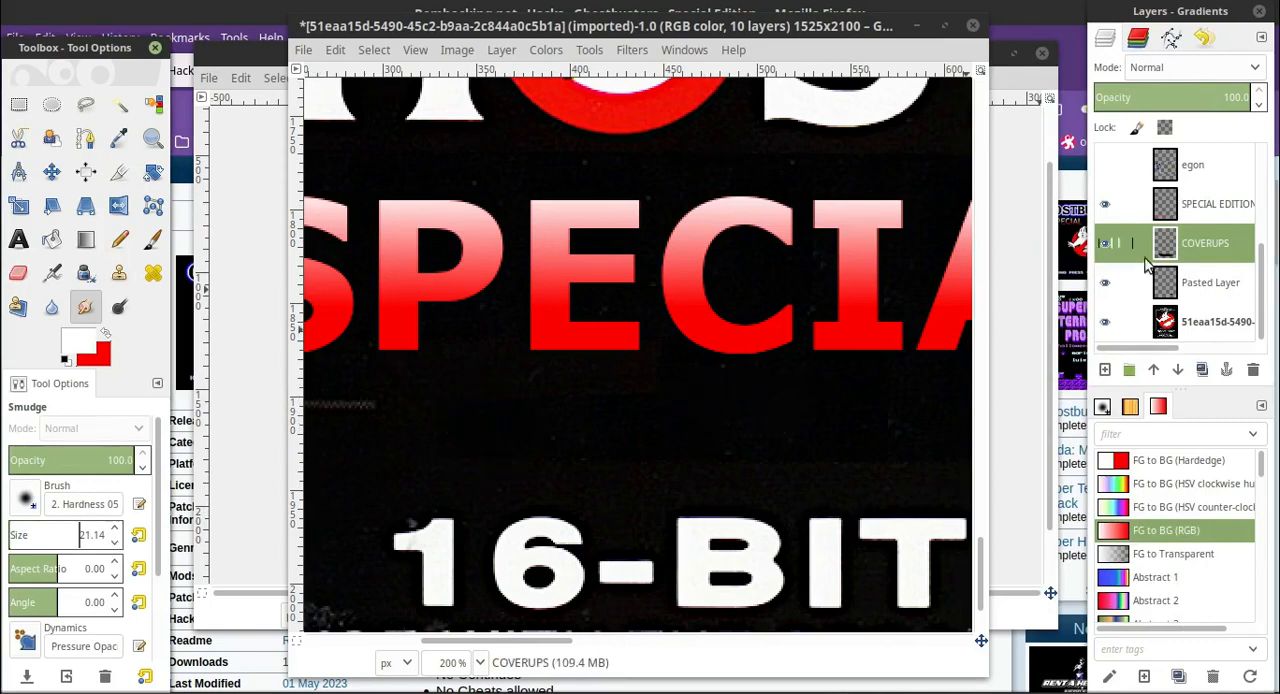
{"action": "left_click_drag", "start_coordinate": [634, 391], "coordinate": [709, 396]}
{"action": "left_click", "coordinate": [335, 50]}
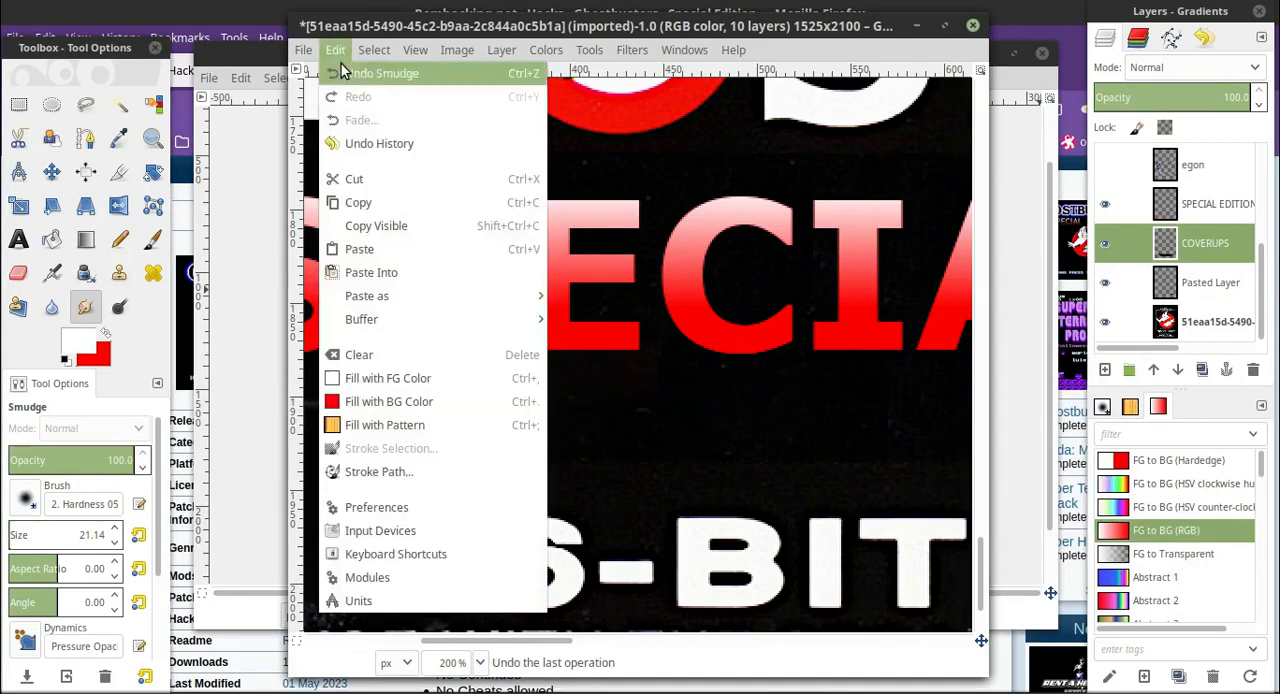
{"action": "left_click", "coordinate": [345, 72]}
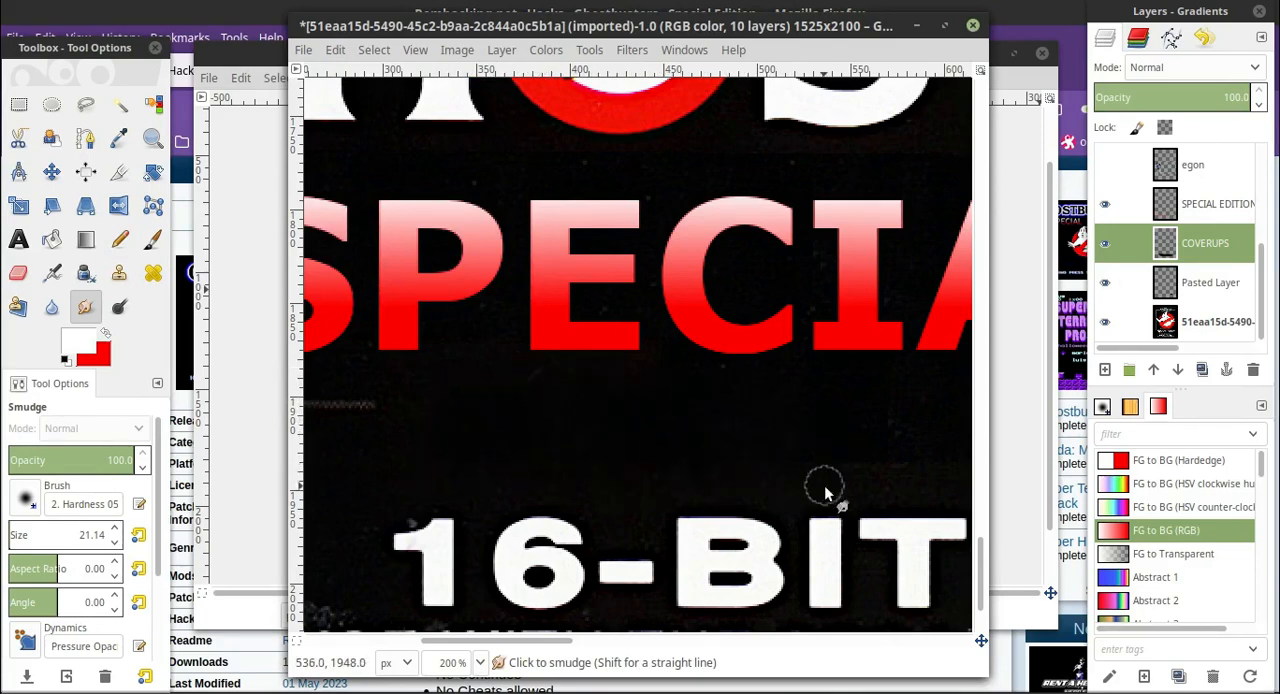
Set the Smudge brush size to 27.14 and blend the background seam between "GHOSTBUSTERS" and "SPECIAL EDITION" on the COVERUPS layer.
{"action": "left_click_drag", "start_coordinate": [562, 641], "coordinate": [656, 650]}
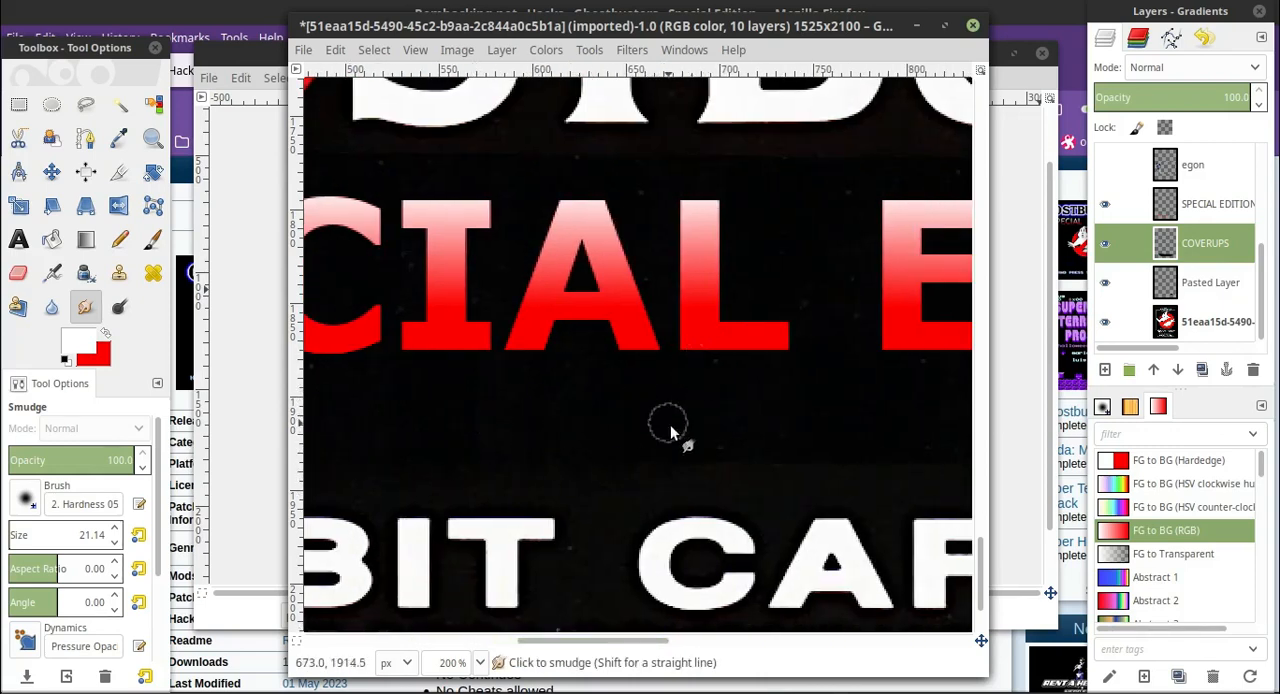
{"action": "scroll", "coordinate": [846, 362], "scroll_direction": "up", "scroll_amount": 3}
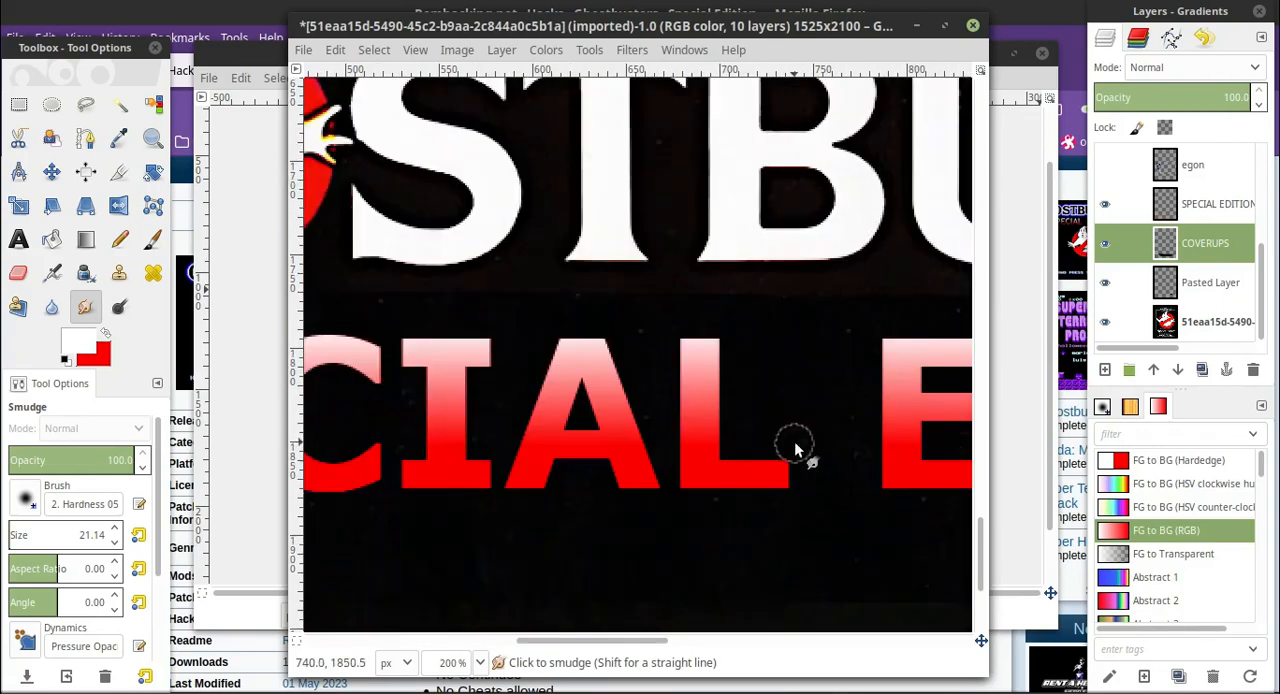
{"action": "scroll", "coordinate": [564, 578], "scroll_direction": "down", "scroll_amount": 2}
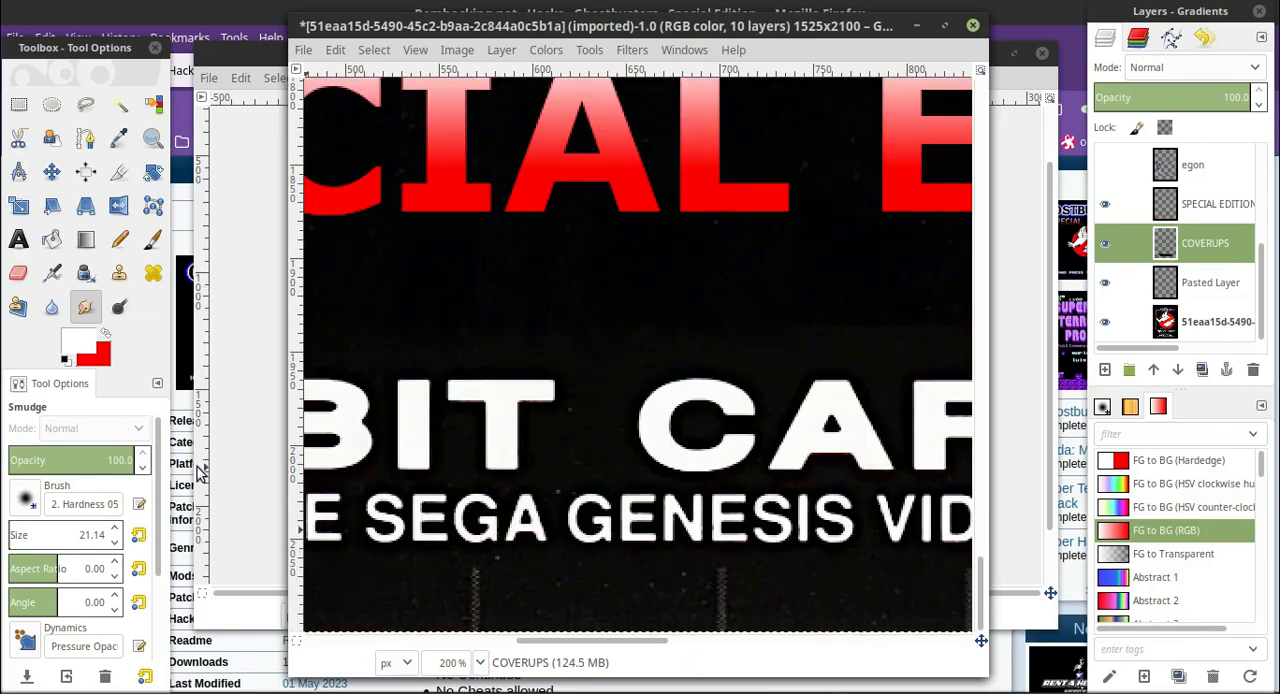
{"action": "left_click", "coordinate": [115, 529]}
{"action": "scroll", "coordinate": [536, 438], "scroll_direction": "up", "scroll_amount": 3}
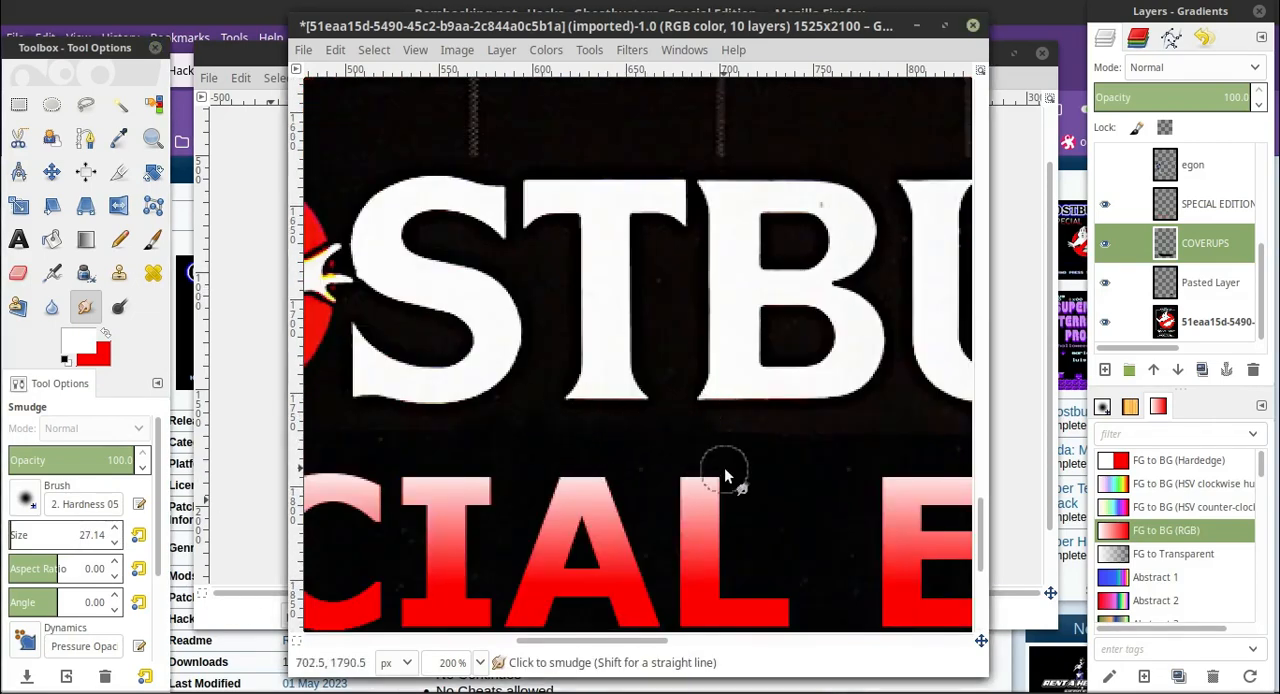
{"action": "left_click_drag", "start_coordinate": [643, 641], "coordinate": [763, 641]}
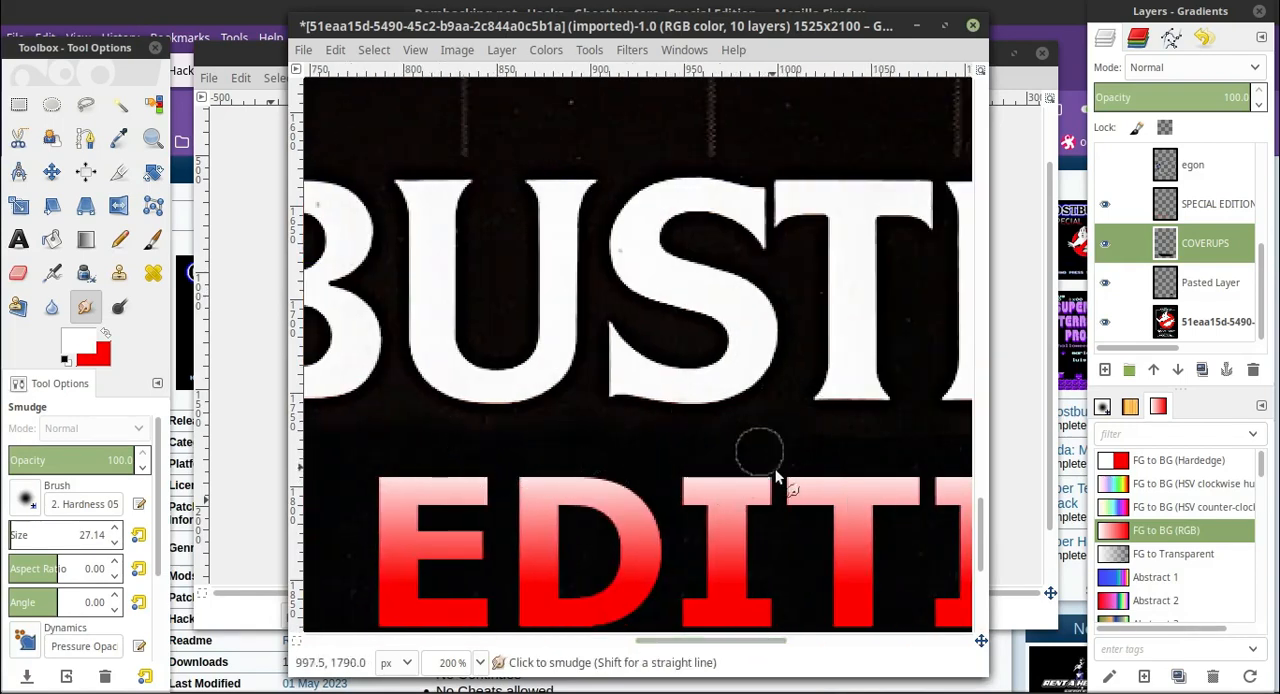
{"action": "left_click", "coordinate": [823, 640]}
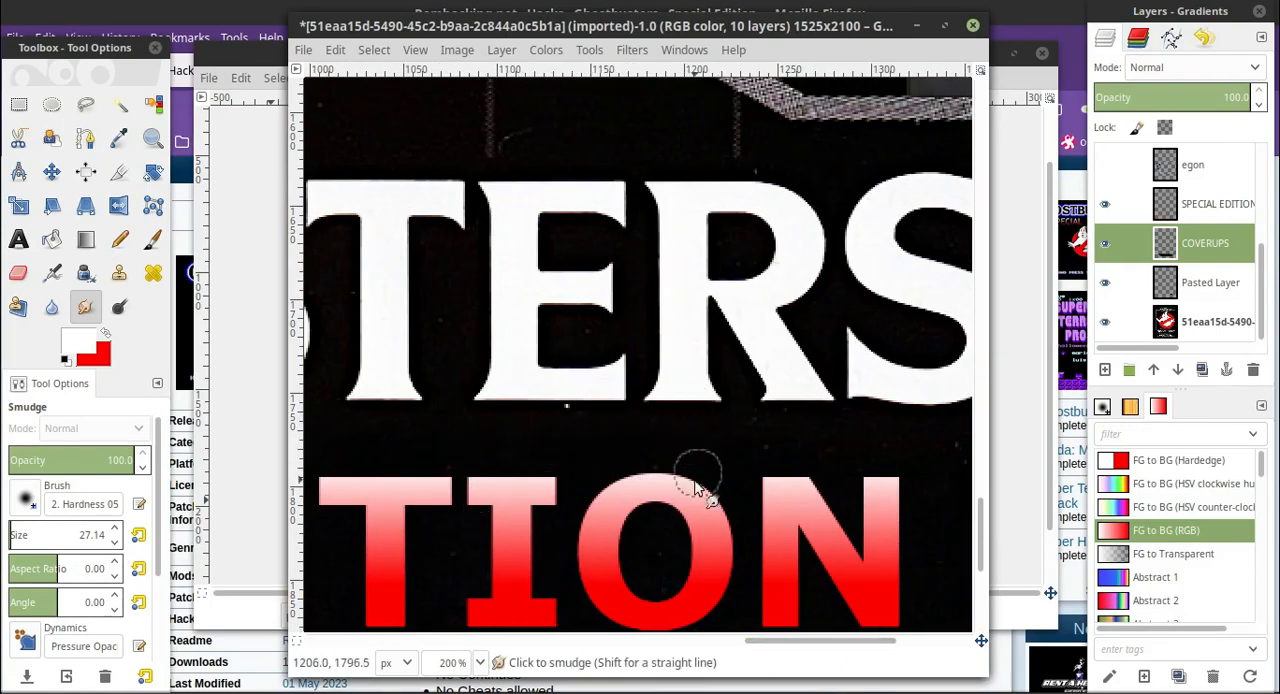
{"action": "left_click_drag", "start_coordinate": [824, 641], "coordinate": [888, 641]}
Smudge the cover-up edges between "EDITION" and "CARTRIDGE" and view the whole cover at 25%.
{"action": "scroll", "coordinate": [755, 476], "scroll_direction": "down", "scroll_amount": 2}
{"action": "scroll", "coordinate": [755, 475], "scroll_direction": "left", "scroll_amount": 8}
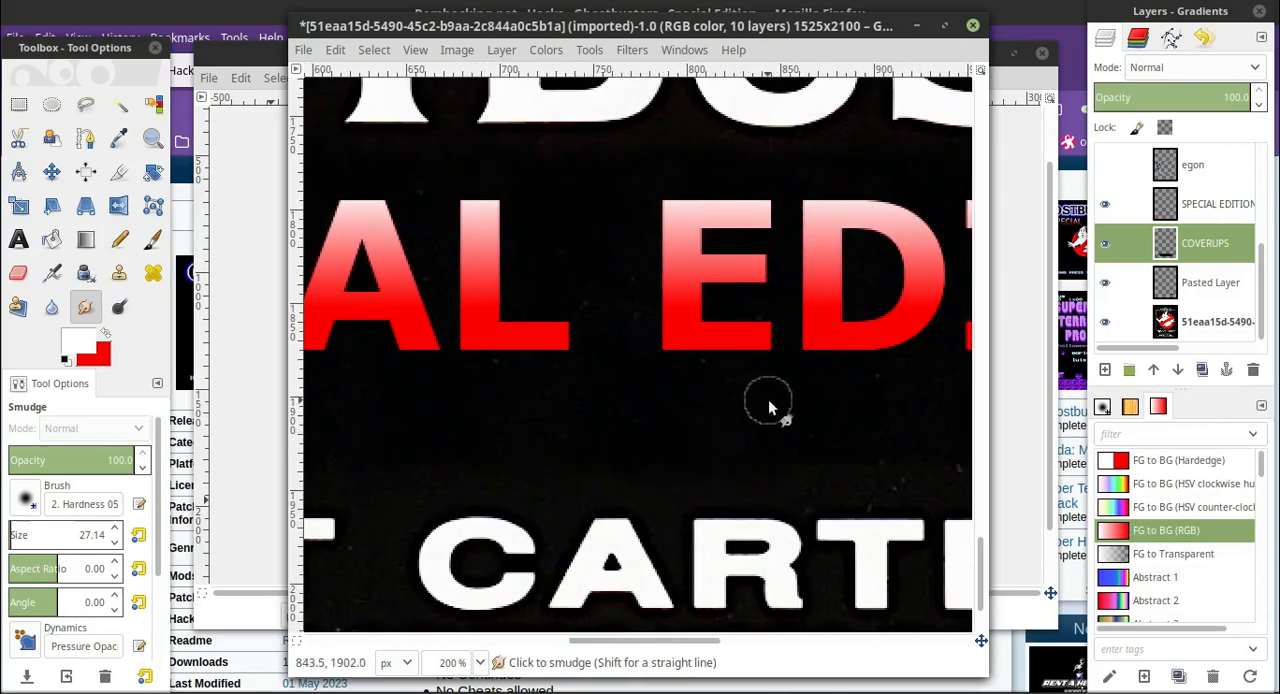
{"action": "left_click", "coordinate": [794, 641]}
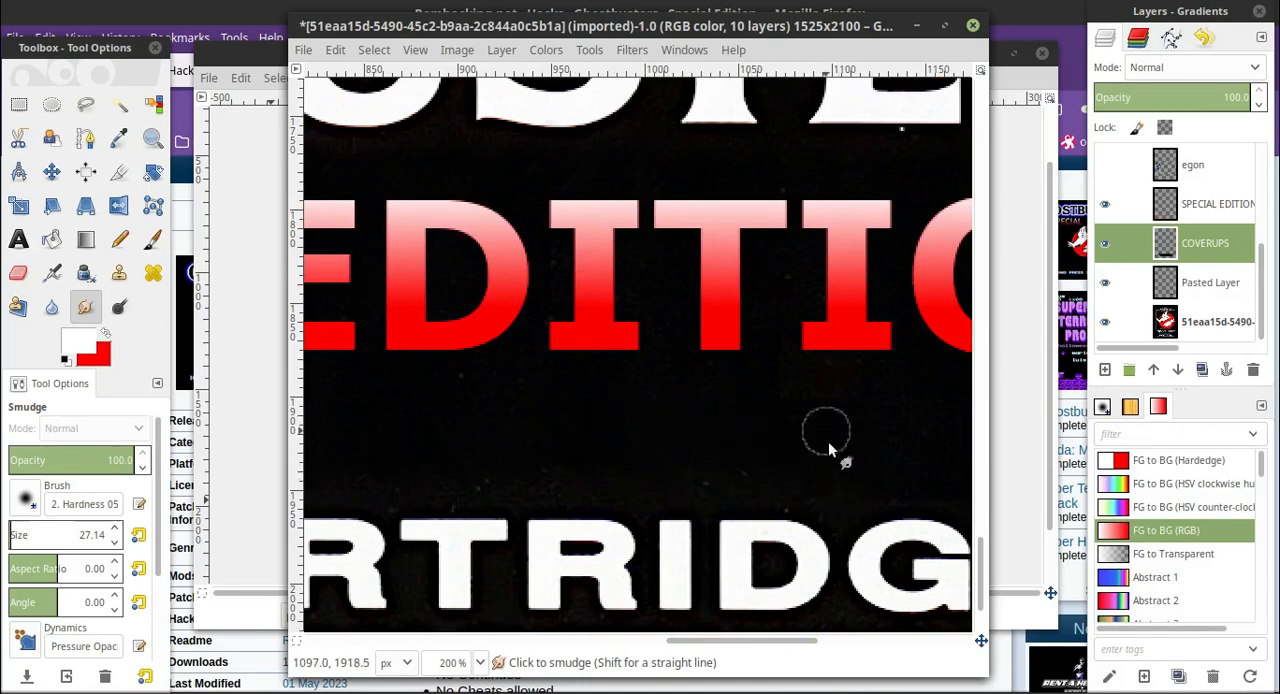
{"action": "scroll", "coordinate": [828, 441], "scroll_direction": "right", "scroll_amount": 3}
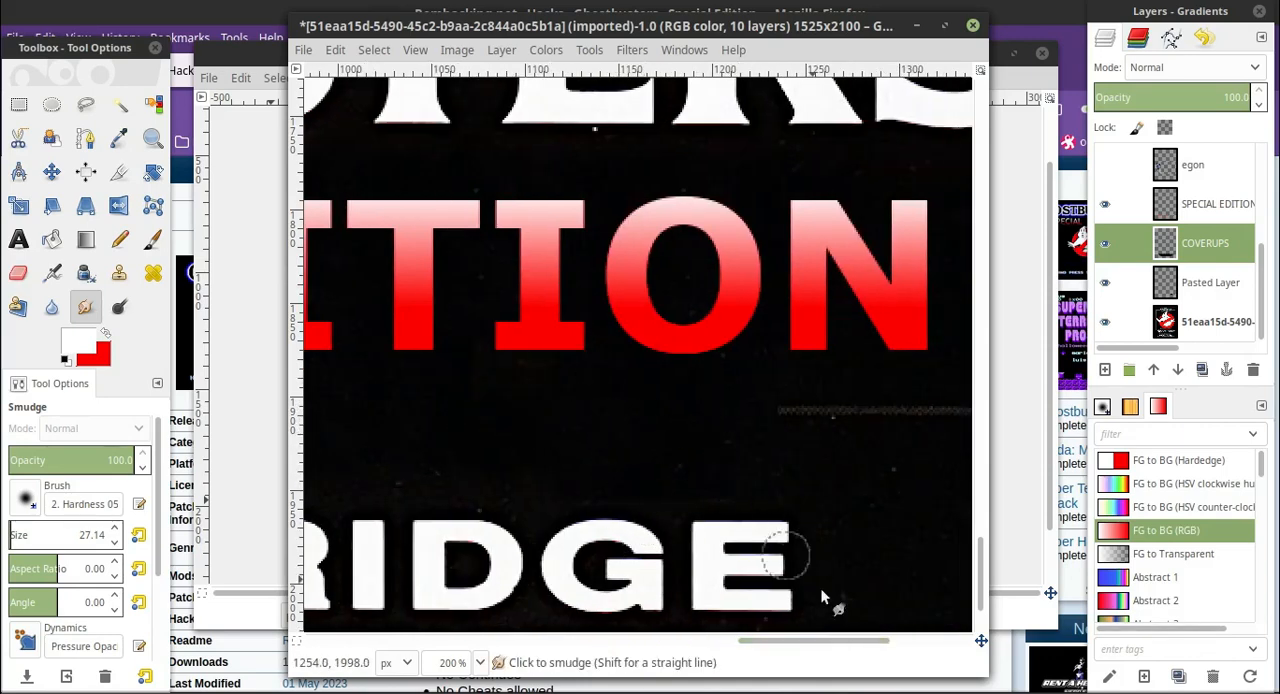
{"action": "left_click", "coordinate": [480, 662]}
{"action": "left_click", "coordinate": [462, 636]}
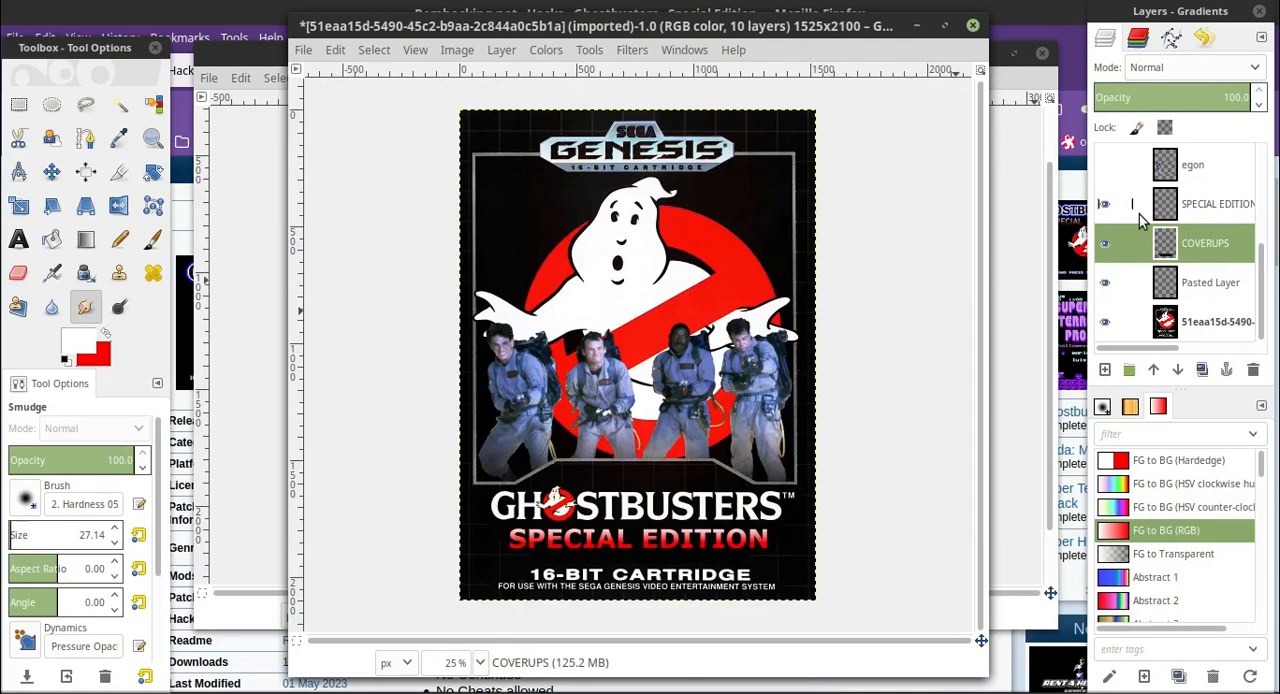